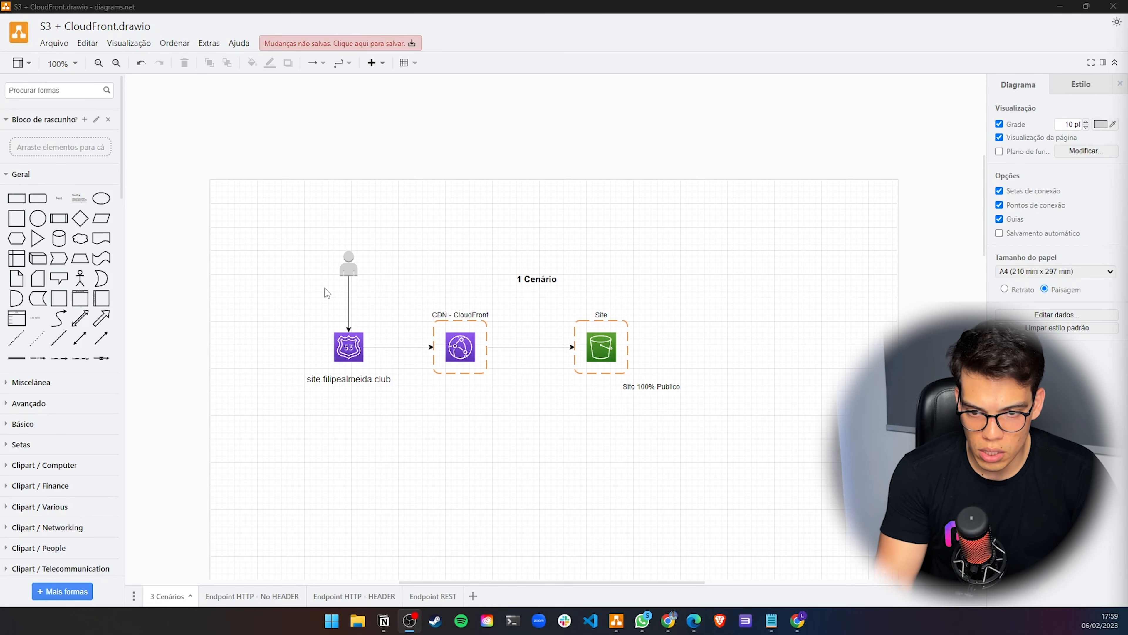
Inspect the Route 53 icon and its site.filipealmeida.club label in the first scenario of the diagram
{"action": "left_click", "coordinate": [356, 378]}
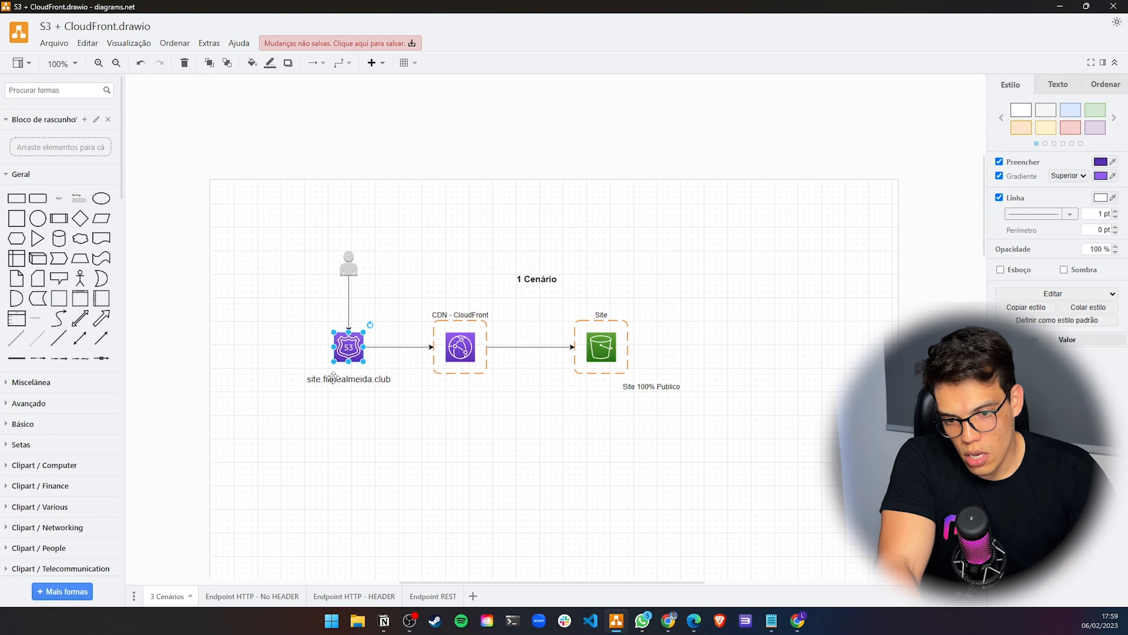
{"action": "left_click", "coordinate": [355, 348]}
{"action": "left_click", "coordinate": [347, 382]}
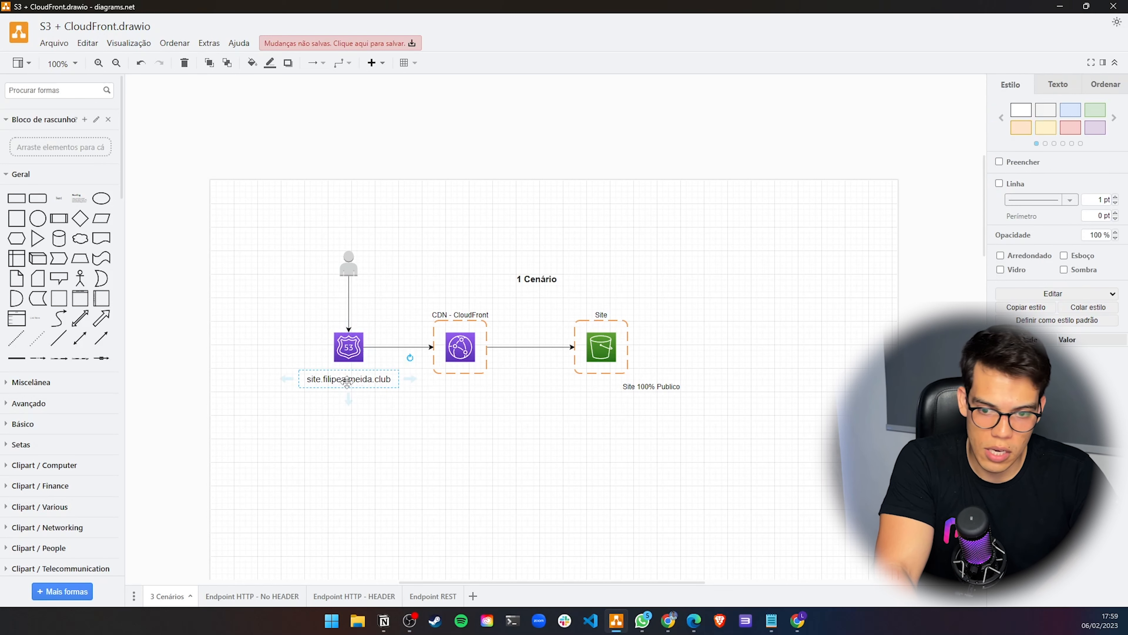
{"action": "left_click", "coordinate": [350, 350]}
{"action": "left_click", "coordinate": [338, 378]}
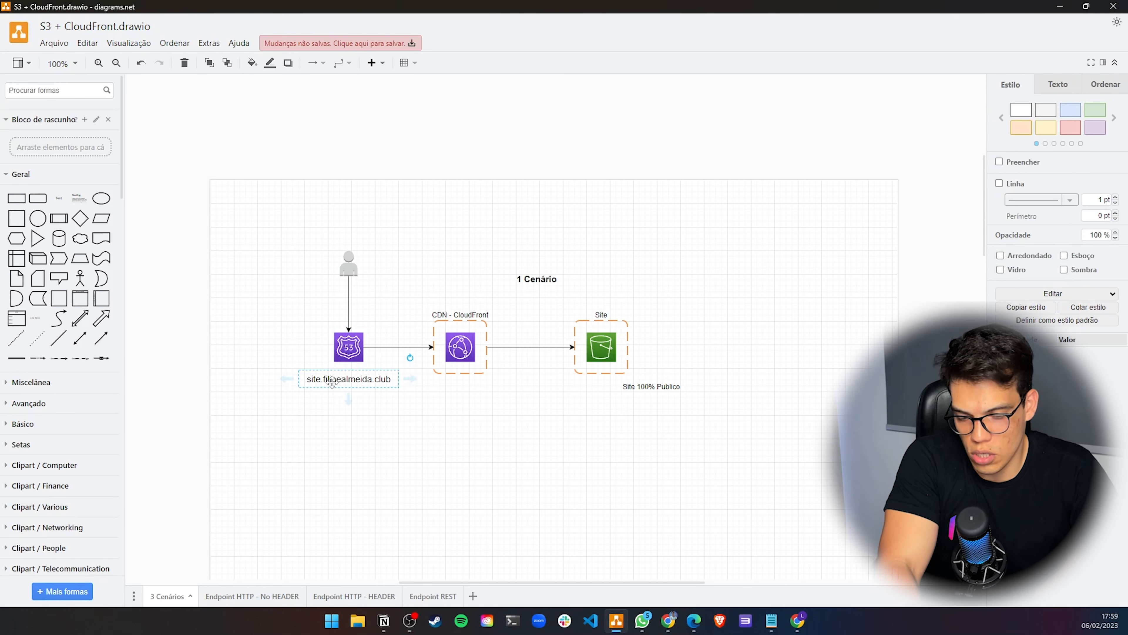
{"action": "left_click", "coordinate": [348, 352]}
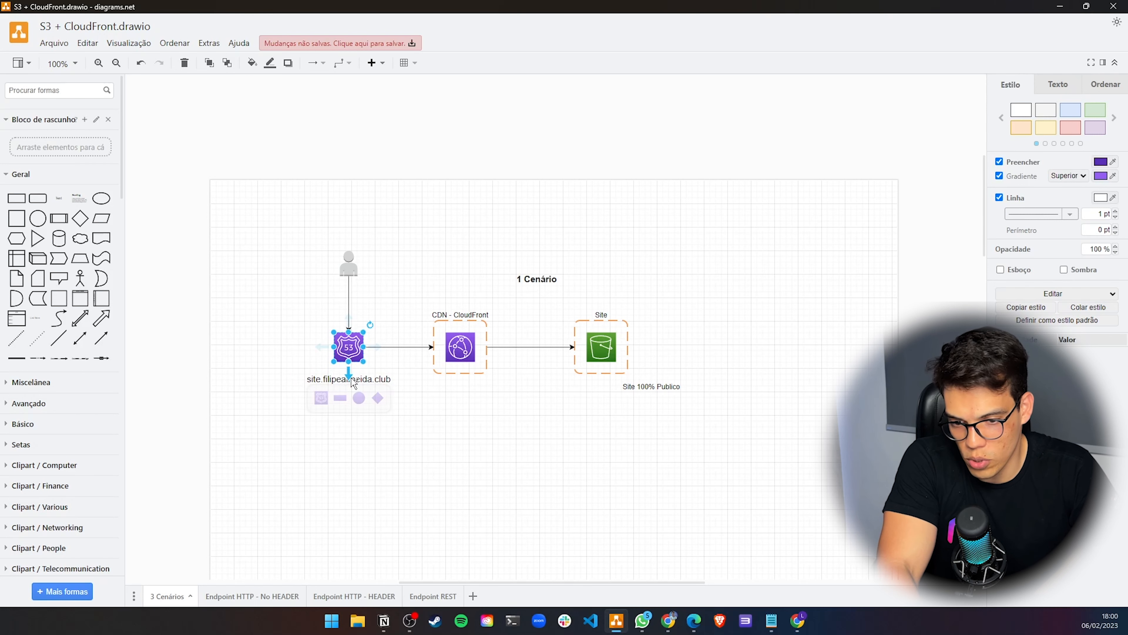
{"action": "left_click", "coordinate": [377, 379]}
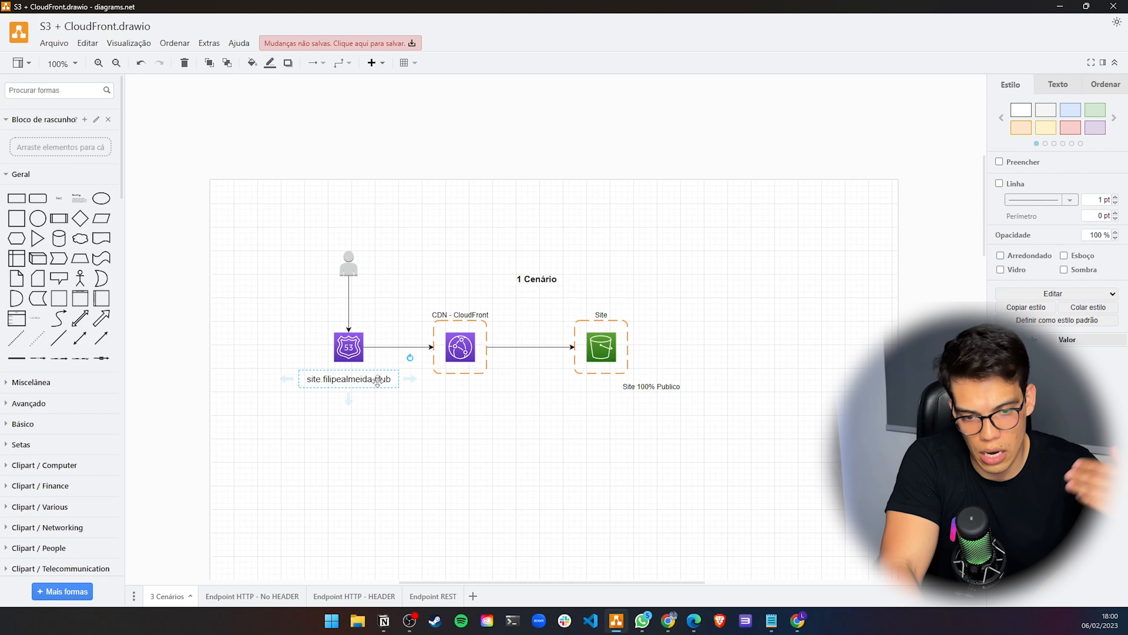
{"action": "left_click", "coordinate": [369, 409]}
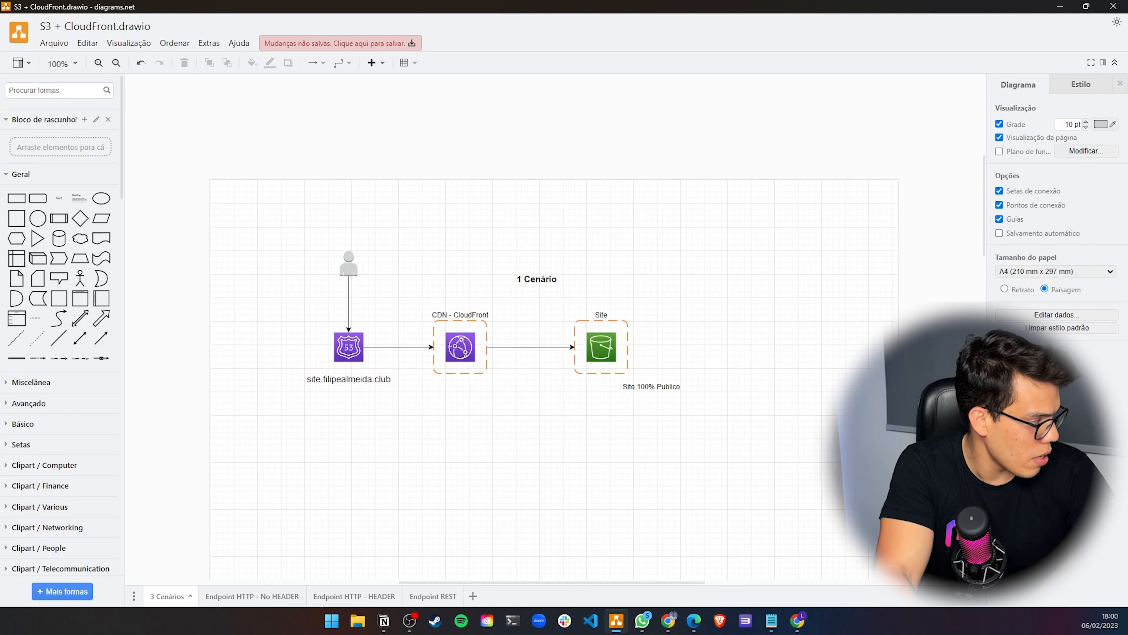
{"action": "left_click", "coordinate": [356, 351]}
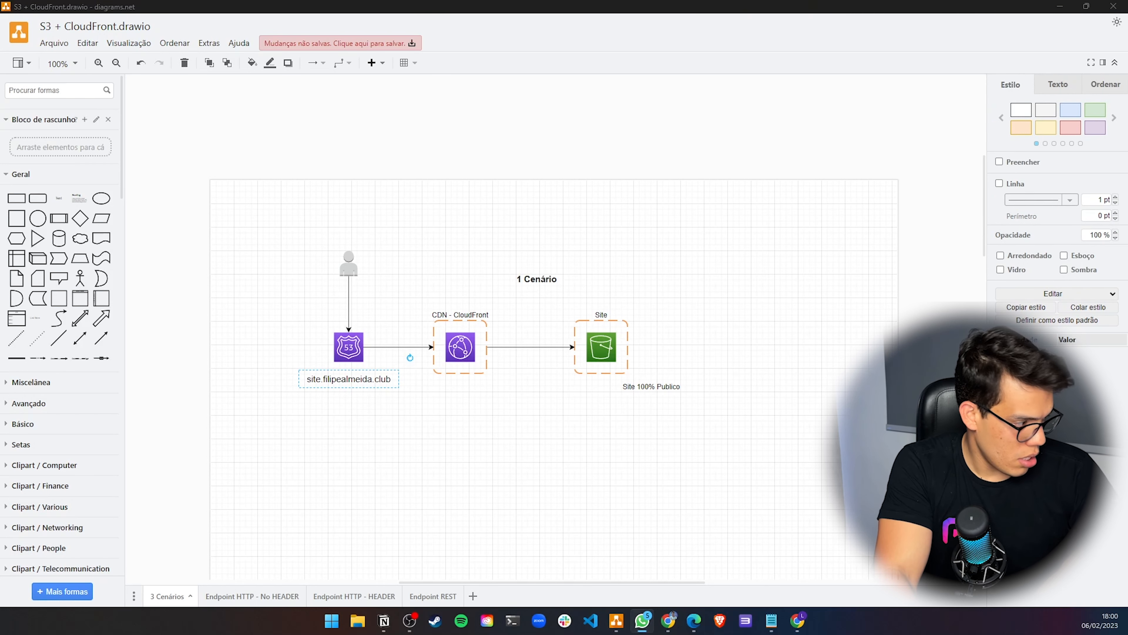
Review the second scenario's CloudFront group, its header code label and the Custom HEADER connector
{"action": "left_click", "coordinate": [442, 342]}
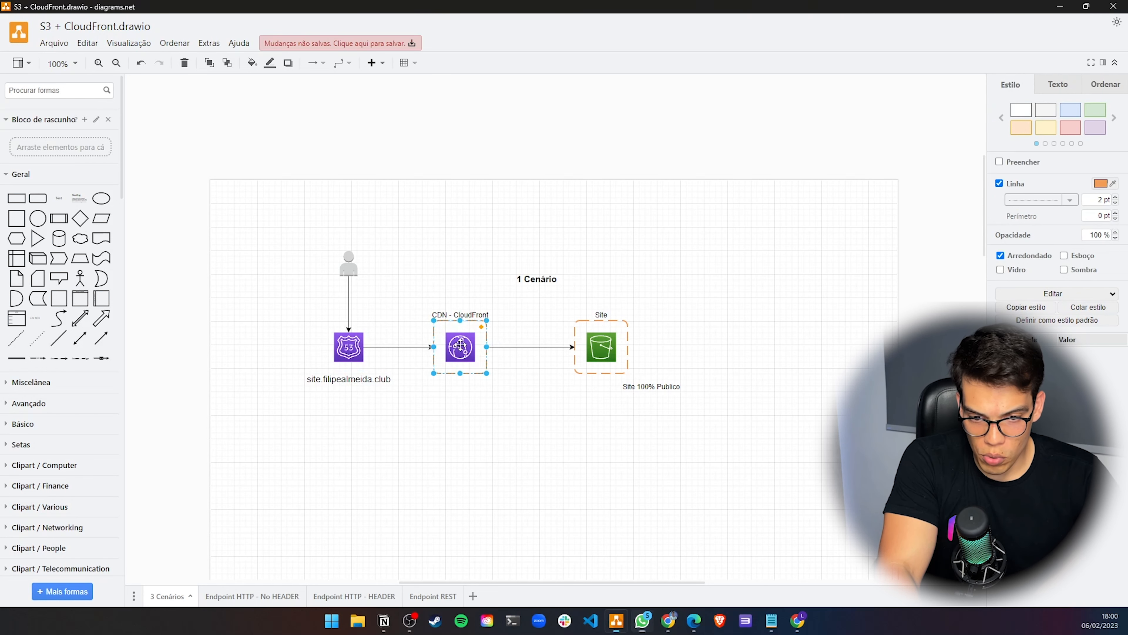
{"action": "scroll", "coordinate": [582, 298], "scroll_direction": "down", "scroll_amount": 2}
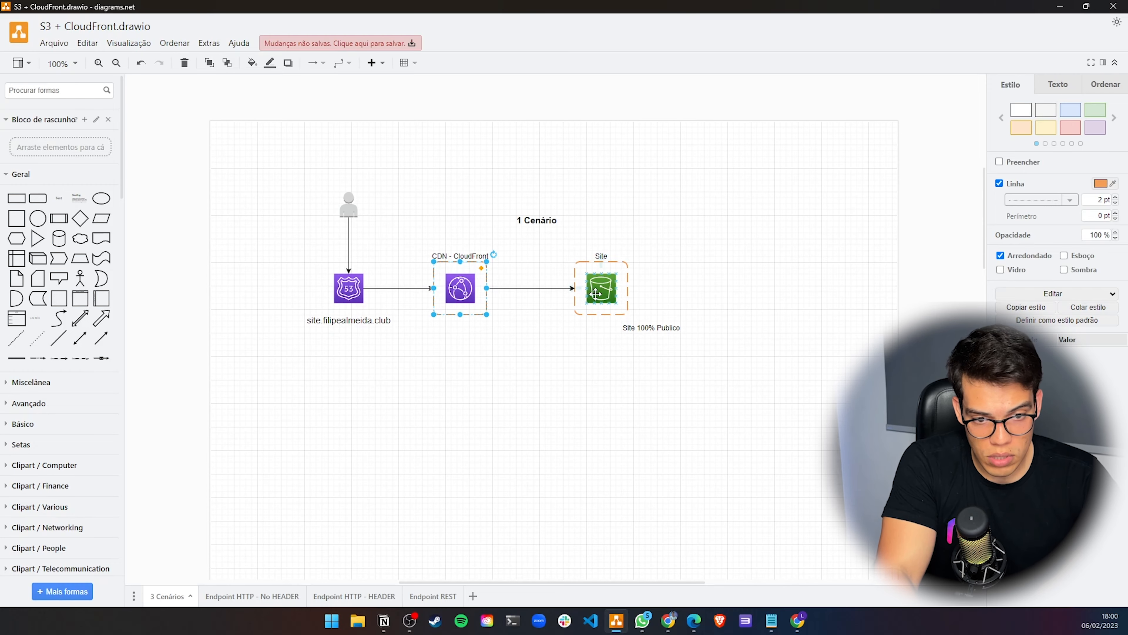
{"action": "scroll", "coordinate": [605, 325], "scroll_direction": "down", "scroll_amount": 2}
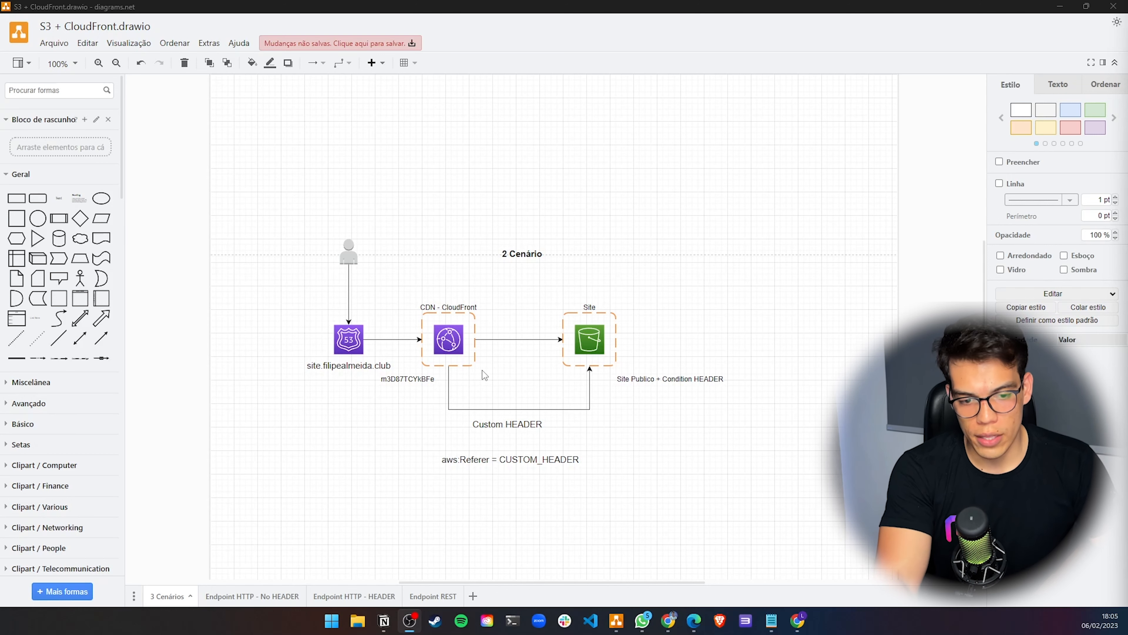
{"action": "scroll", "coordinate": [515, 408], "scroll_direction": "down", "scroll_amount": 4}
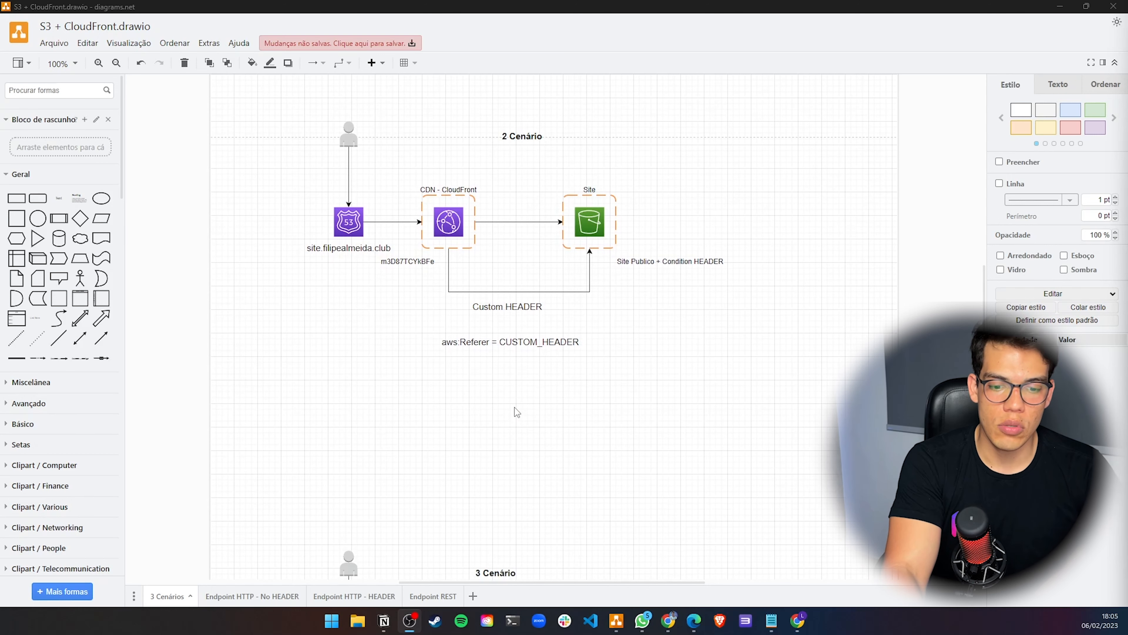
{"action": "scroll", "coordinate": [515, 408], "scroll_direction": "up", "scroll_amount": 2}
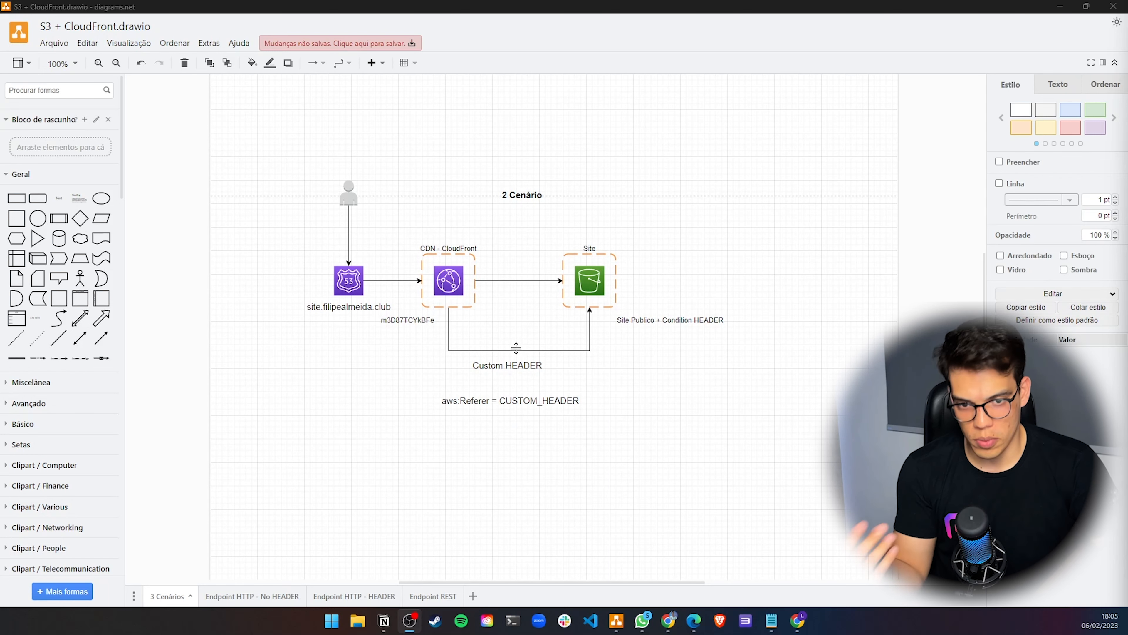
{"action": "scroll", "coordinate": [631, 335], "scroll_direction": "down", "scroll_amount": 1}
{"action": "scroll", "coordinate": [632, 335], "scroll_direction": "up", "scroll_amount": 1}
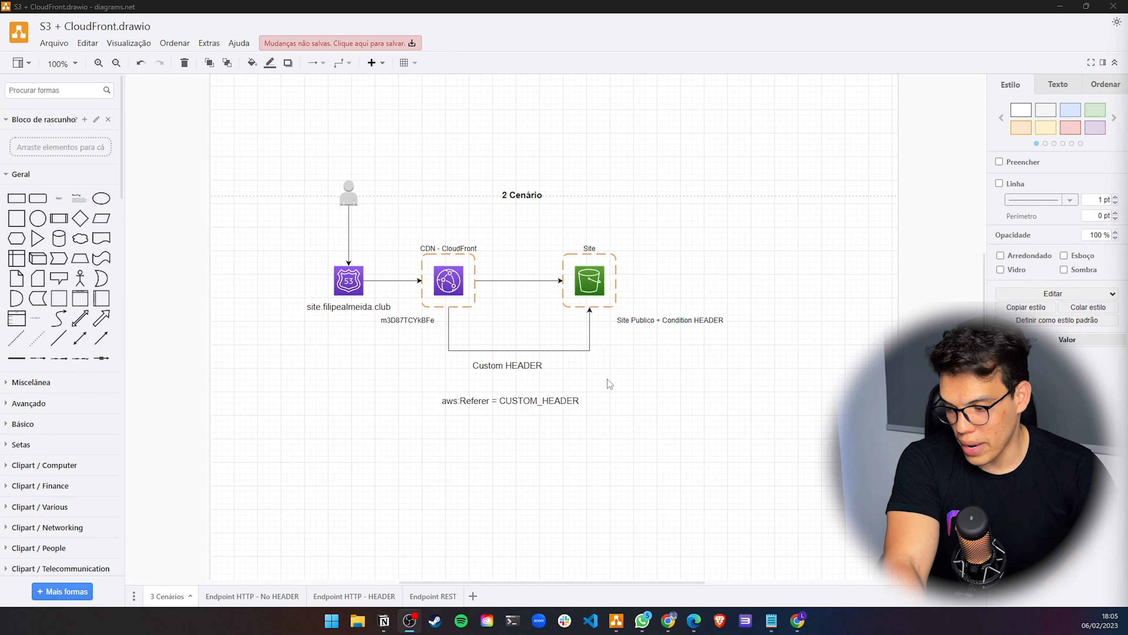
{"action": "left_click", "coordinate": [404, 322]}
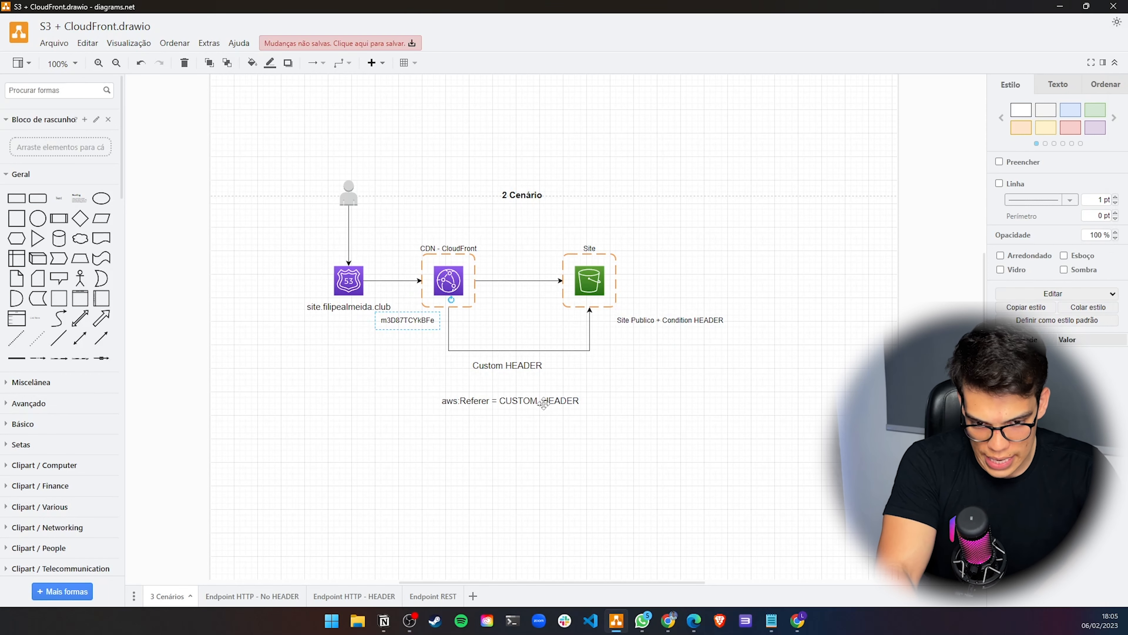
{"action": "left_click", "coordinate": [509, 368]}
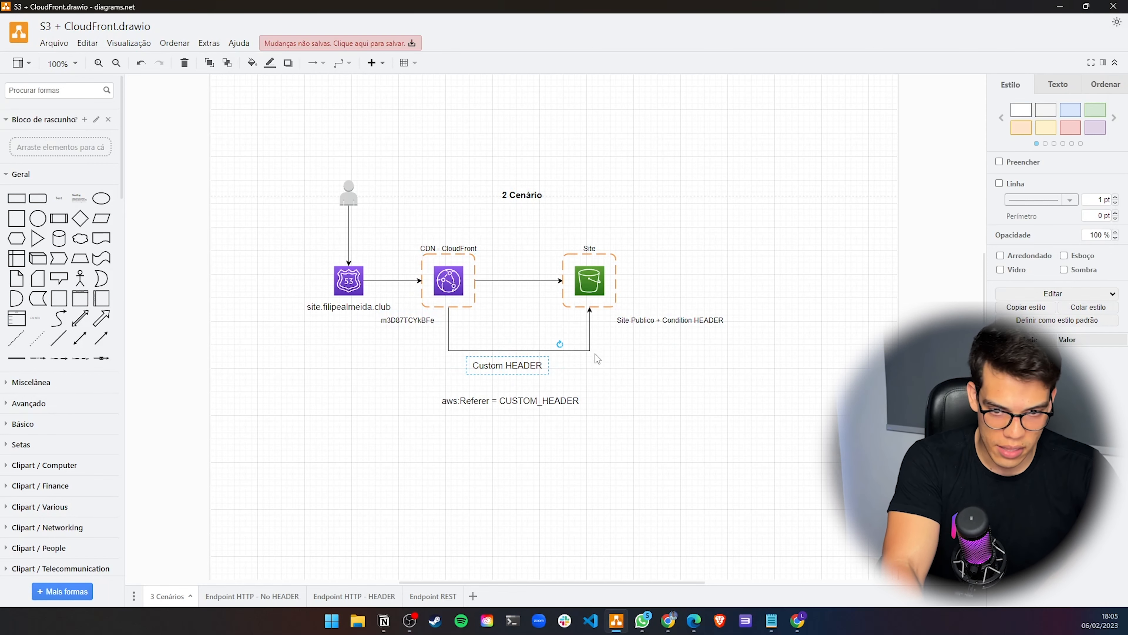
Compare the third scenario's static site configuration group with the second scenario's site bucket
{"action": "scroll", "coordinate": [694, 342], "scroll_direction": "down", "scroll_amount": 7}
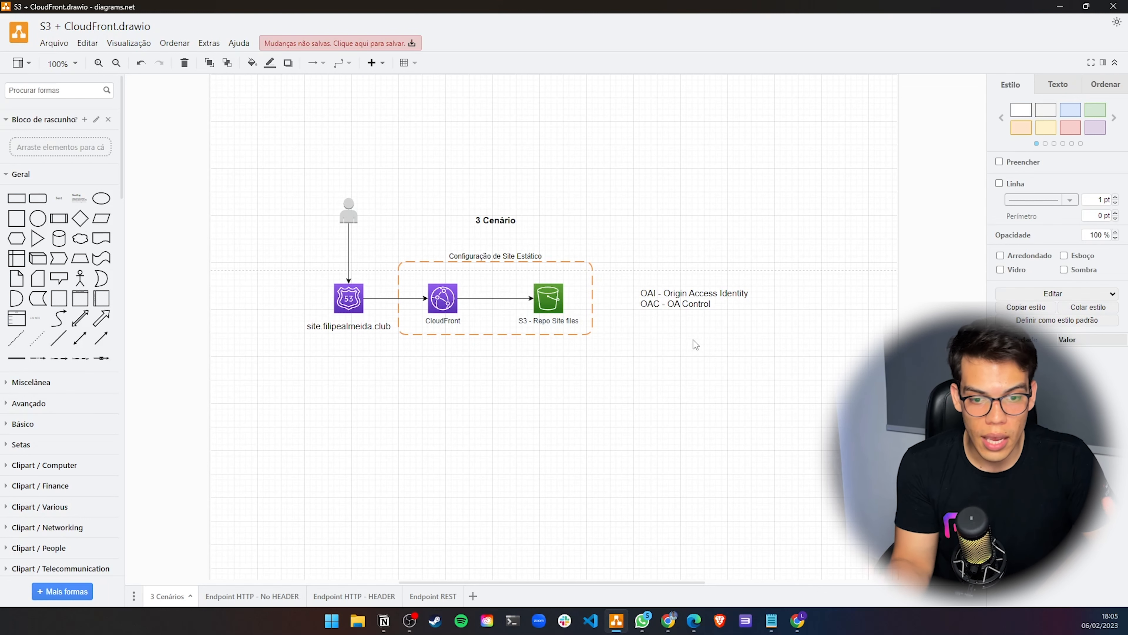
{"action": "left_click", "coordinate": [506, 284]}
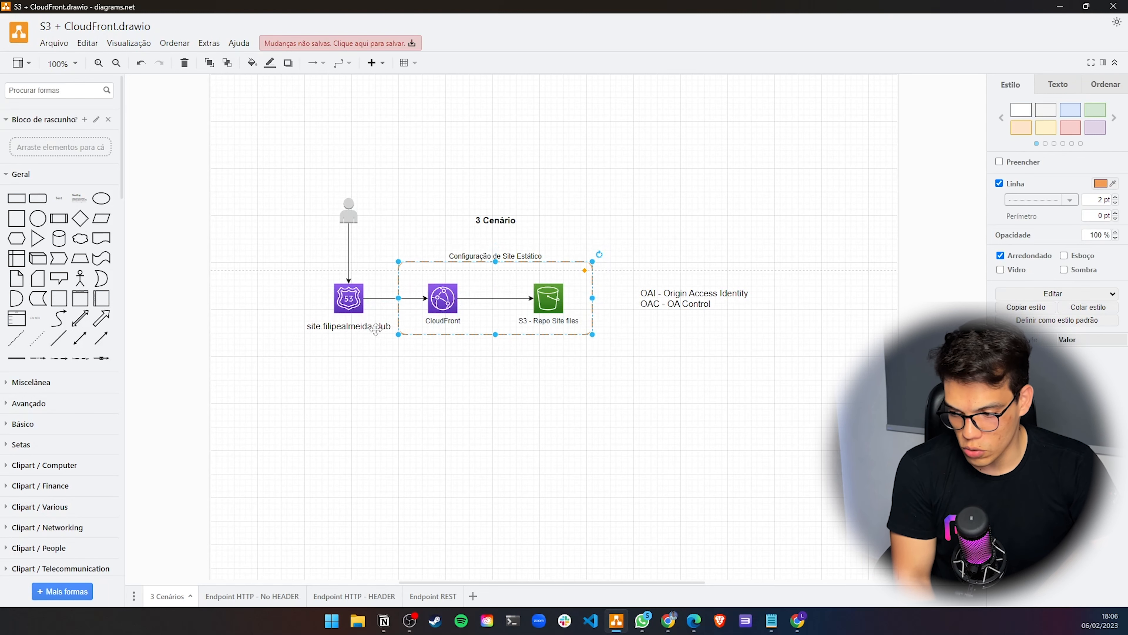
{"action": "scroll", "coordinate": [604, 298], "scroll_direction": "up", "scroll_amount": 8}
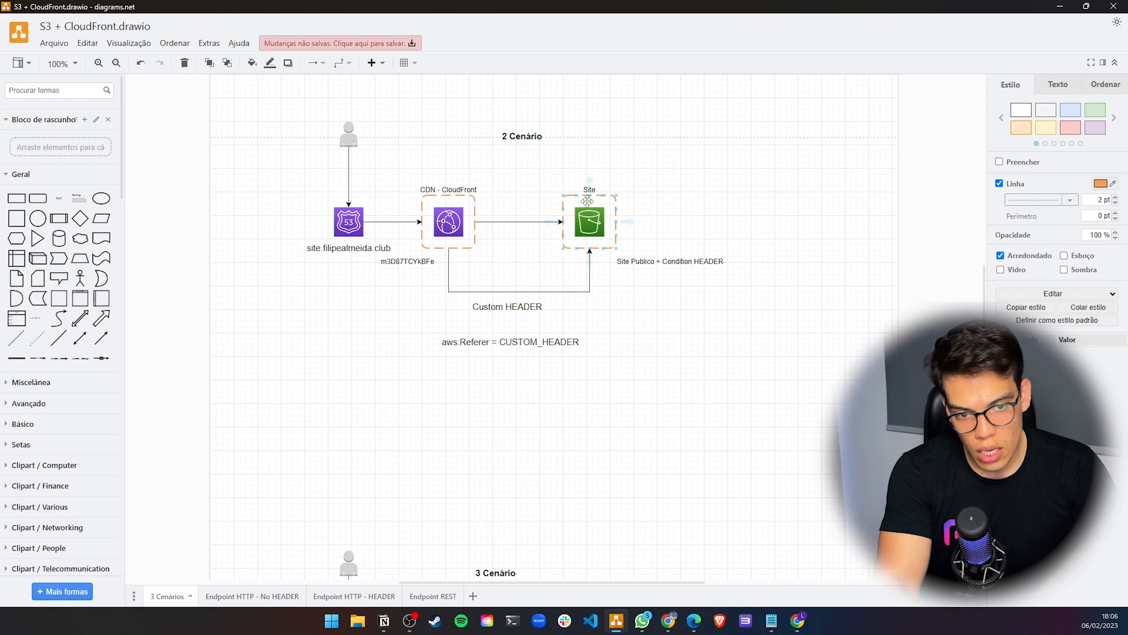
{"action": "left_click", "coordinate": [588, 196]}
{"action": "scroll", "coordinate": [487, 338], "scroll_direction": "down", "scroll_amount": 3}
{"action": "scroll", "coordinate": [488, 338], "scroll_direction": "down", "scroll_amount": 10}
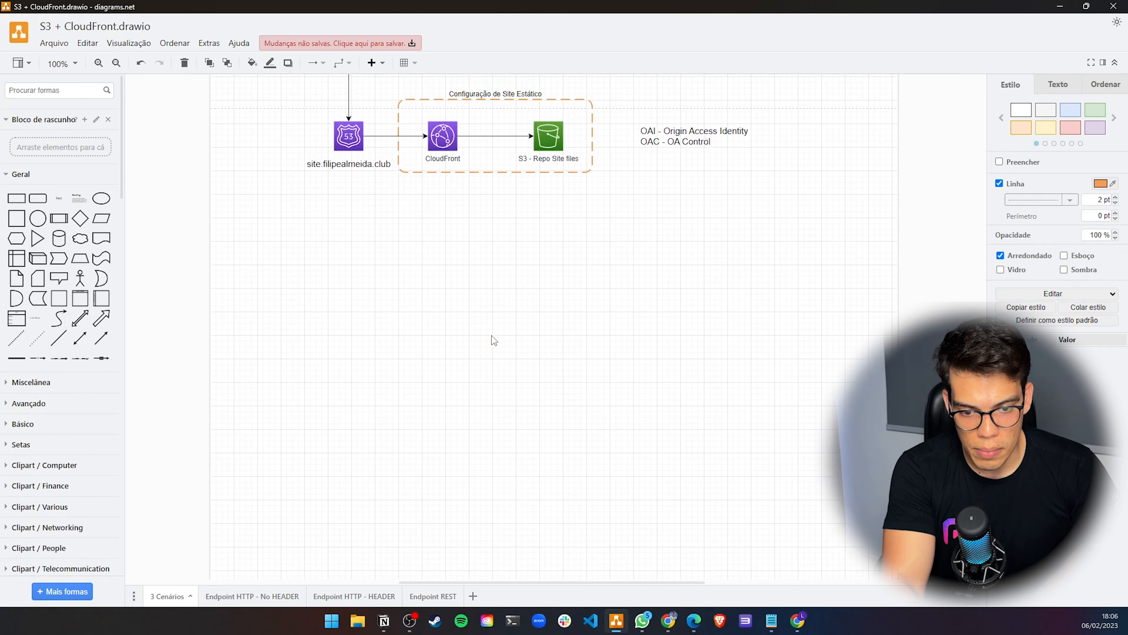
{"action": "scroll", "coordinate": [502, 231], "scroll_direction": "up", "scroll_amount": 3}
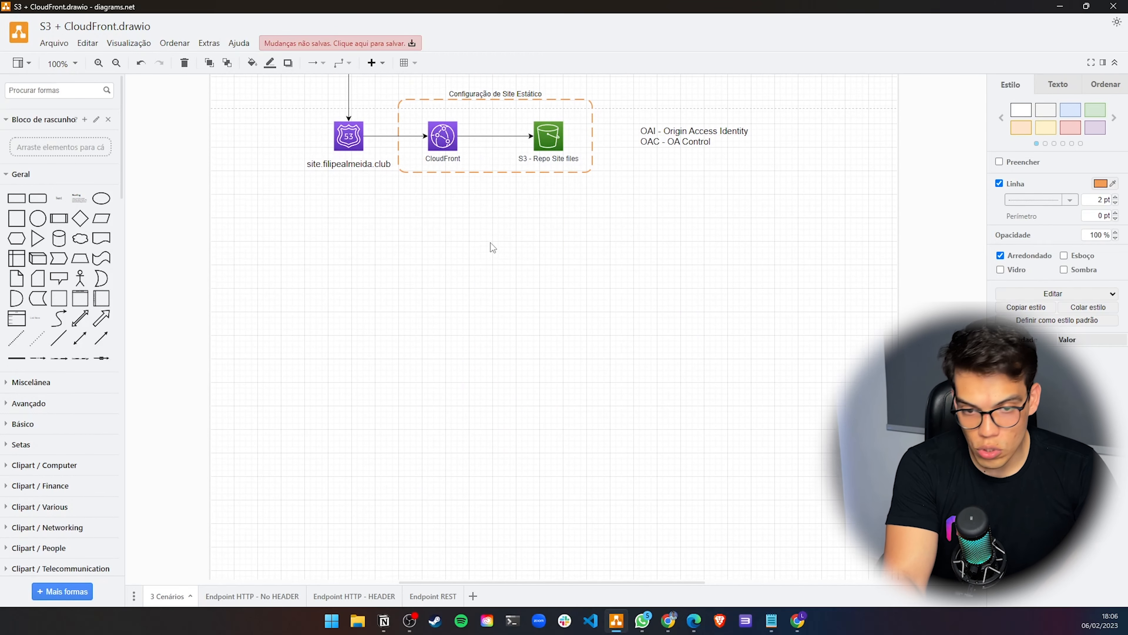
Inspect the CloudFront and S3 bucket icons and the OAI/OAC note in the third scenario
{"action": "left_click", "coordinate": [554, 240]}
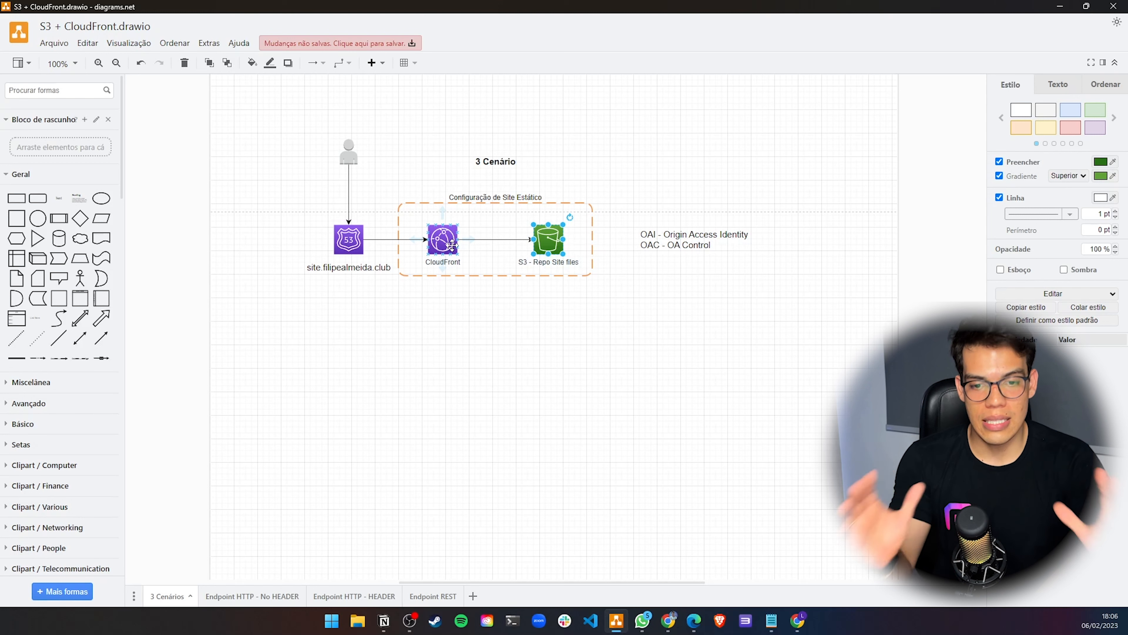
{"action": "left_click", "coordinate": [453, 246]}
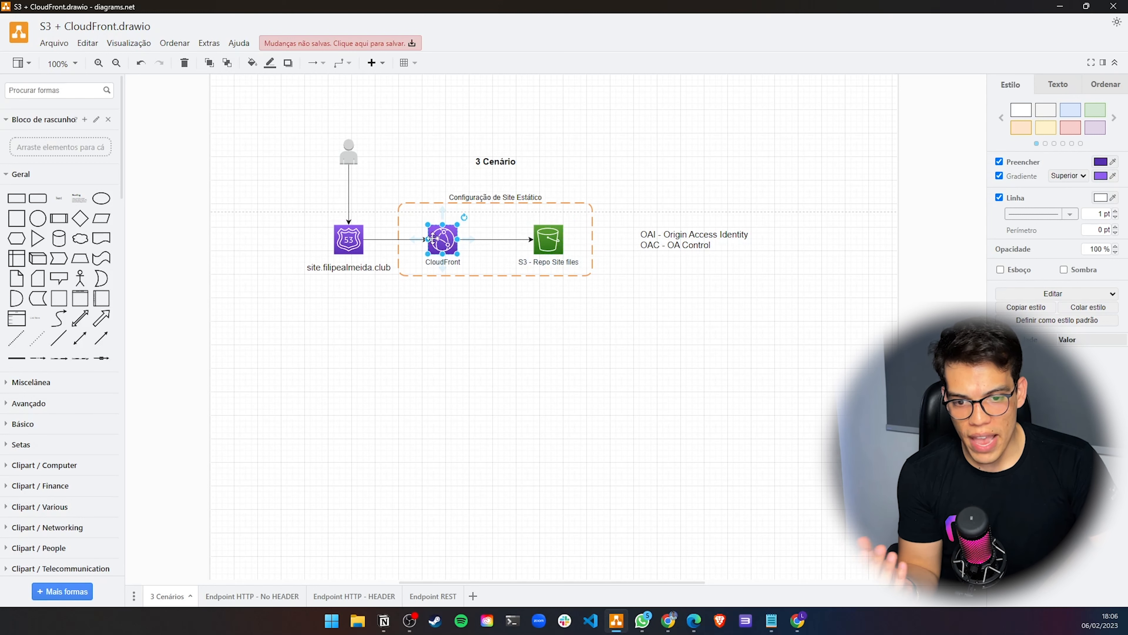
{"action": "left_click", "coordinate": [553, 243]}
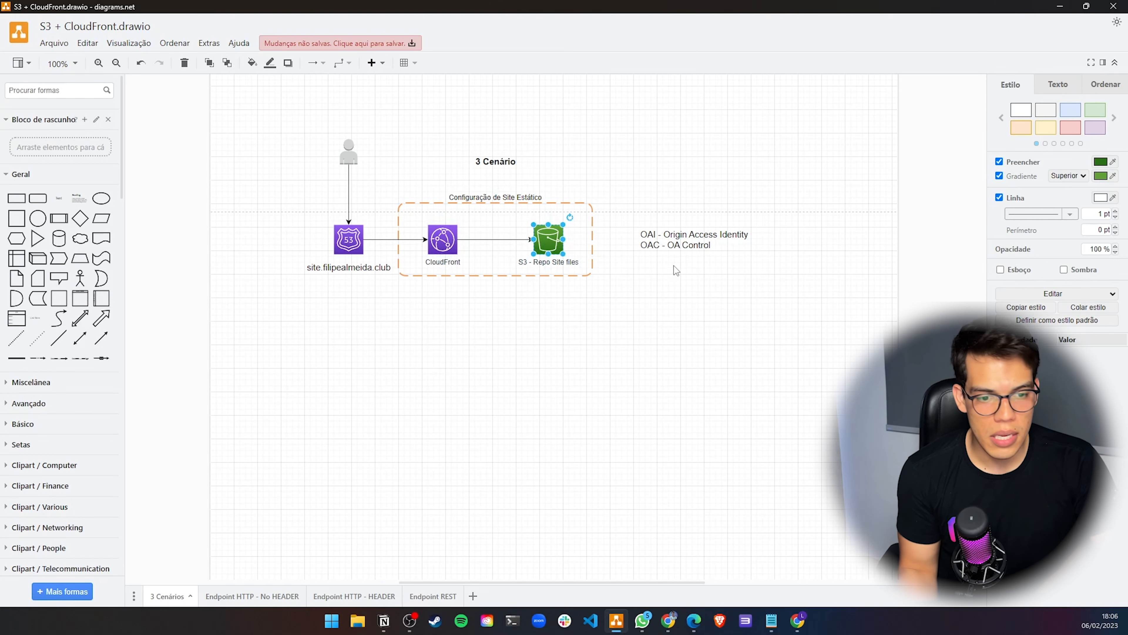
{"action": "left_click", "coordinate": [647, 249]}
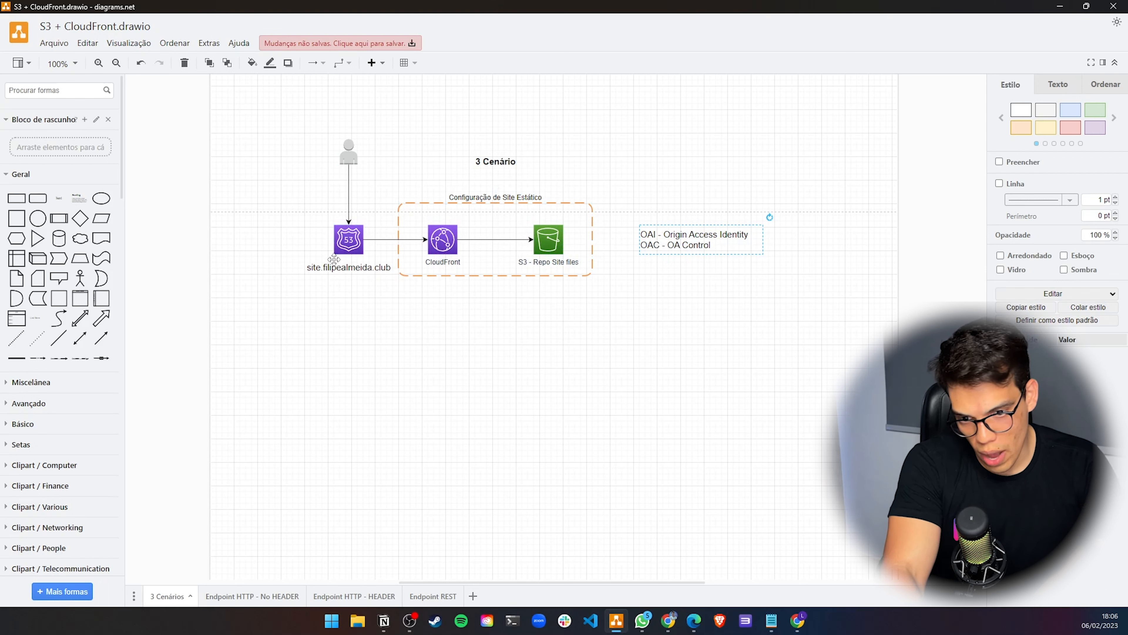
{"action": "left_click", "coordinate": [449, 245]}
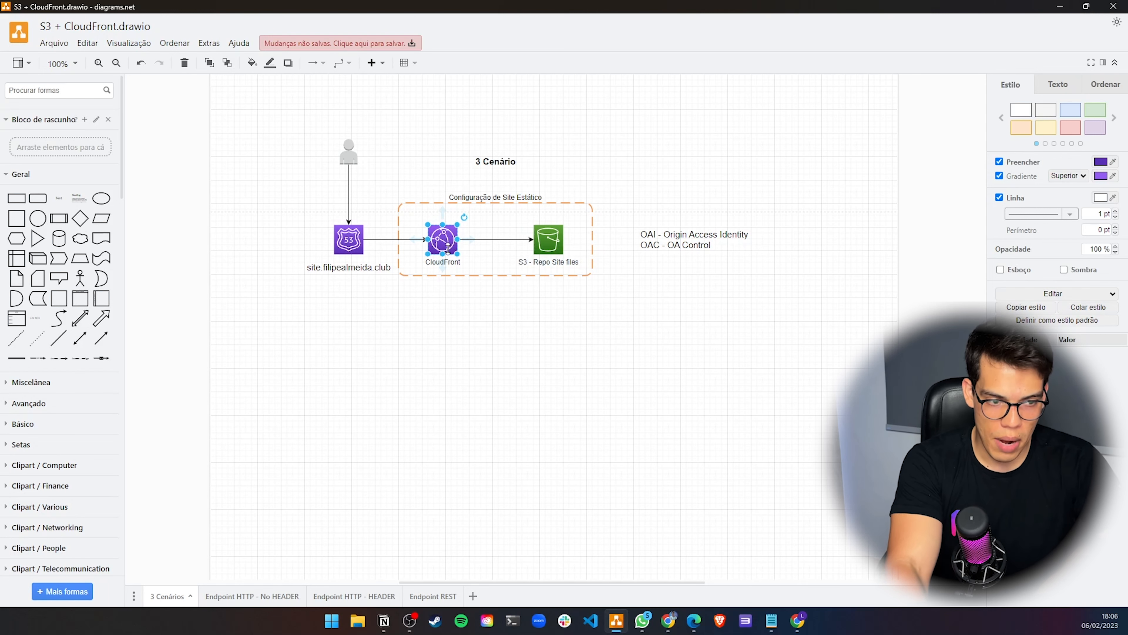
{"action": "left_click", "coordinate": [554, 242]}
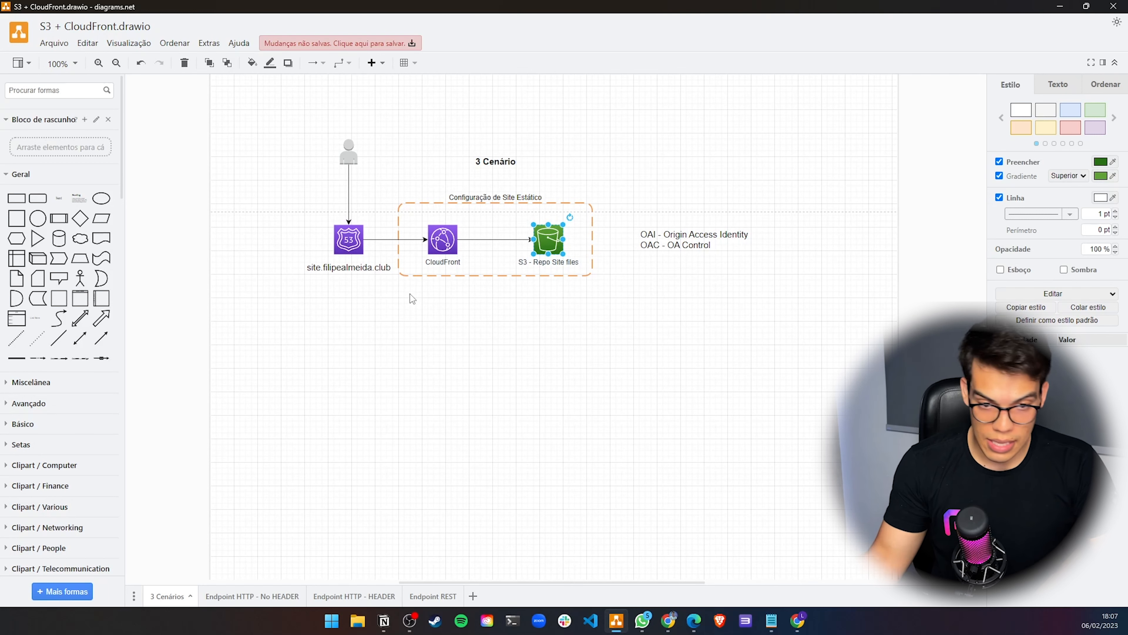
{"action": "left_click", "coordinate": [638, 316]}
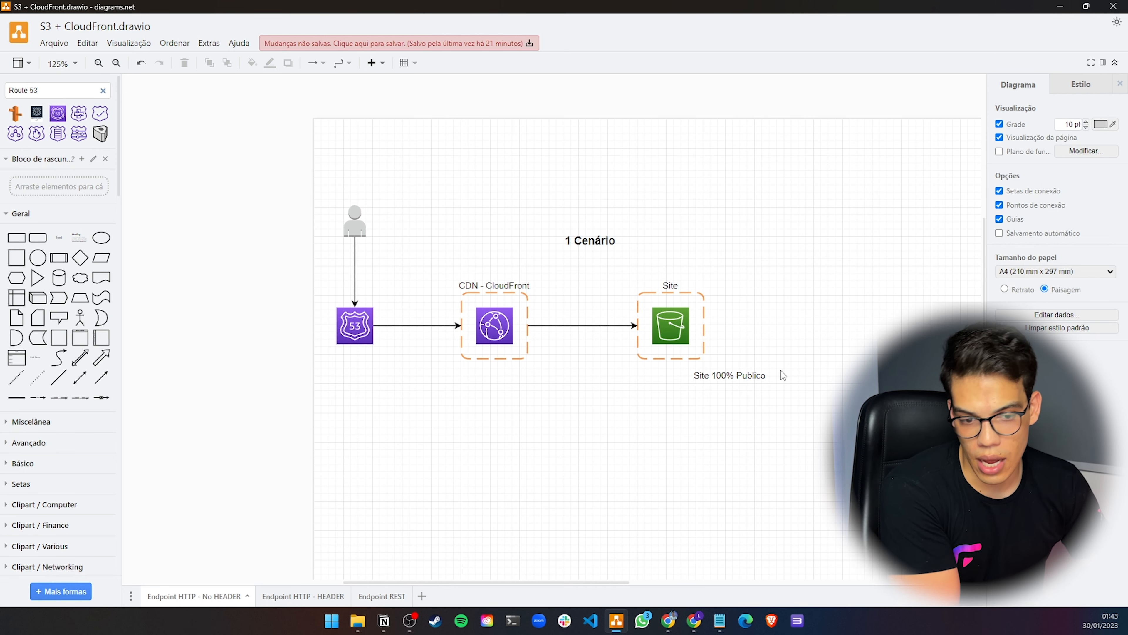
Open the Notepad task list and read through the bucket, upload and static website setup steps
{"action": "mouse_move", "coordinate": [719, 620]}
{"action": "left_click", "coordinate": [784, 554]}
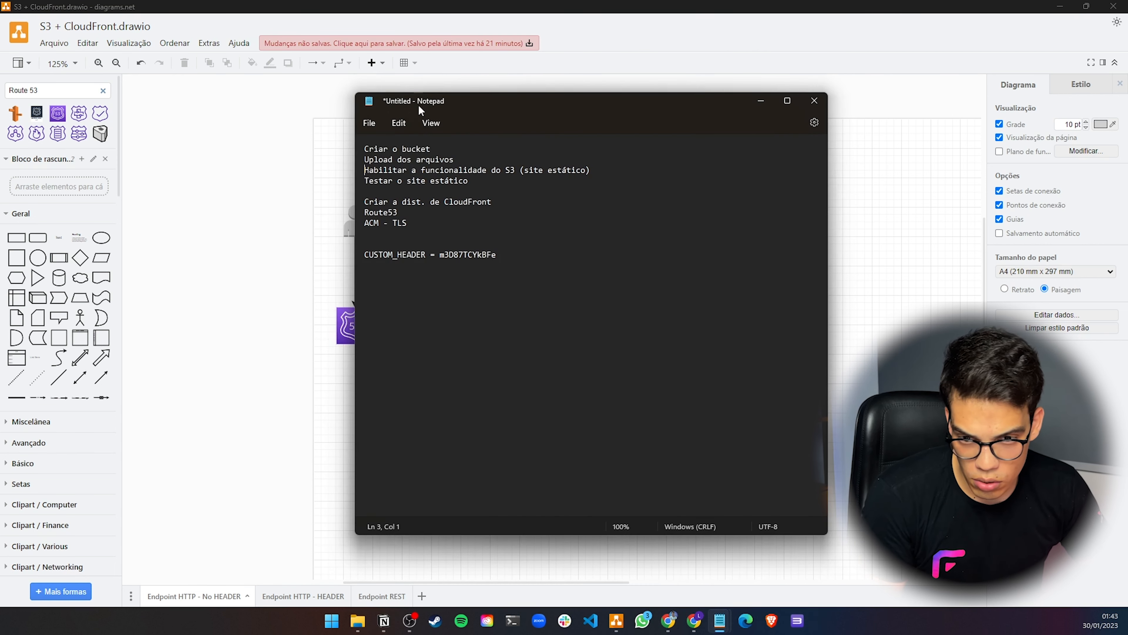
{"action": "left_click_drag", "start_coordinate": [434, 147], "coordinate": [384, 156]}
{"action": "left_click", "coordinate": [418, 159]}
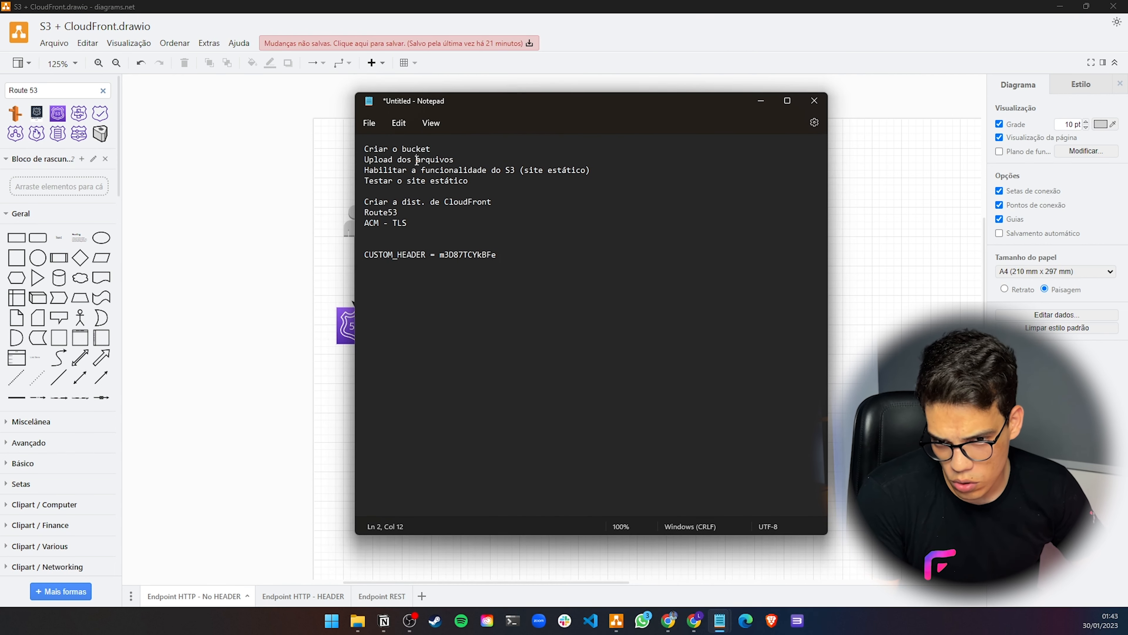
{"action": "left_click", "coordinate": [452, 160]}
{"action": "left_click_drag", "start_coordinate": [451, 159], "coordinate": [370, 164]}
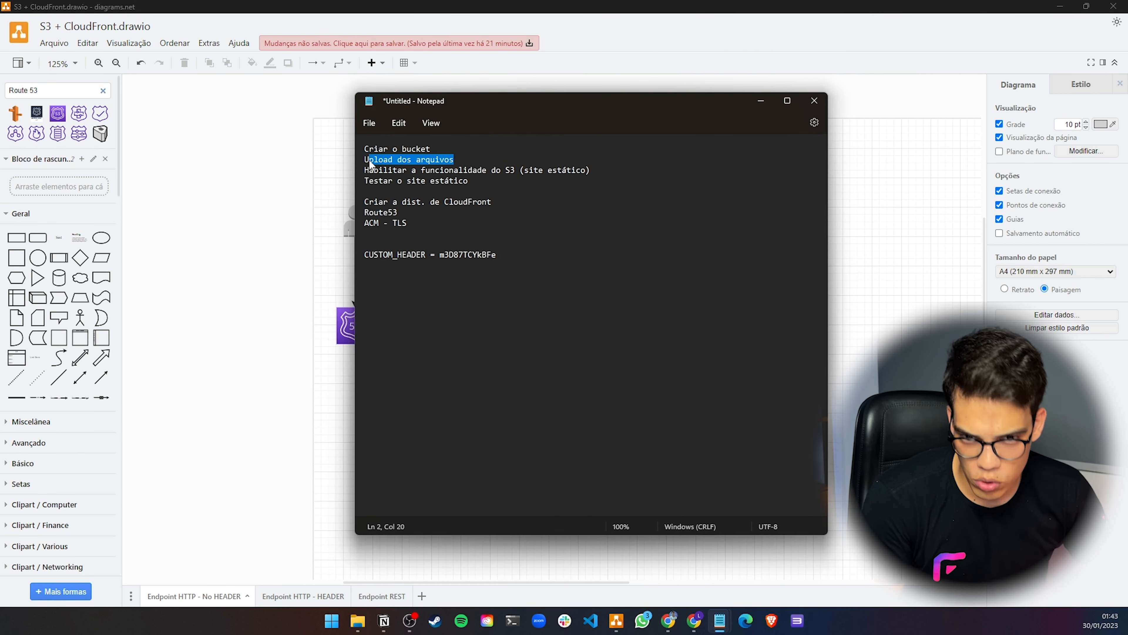
{"action": "left_click", "coordinate": [441, 173]}
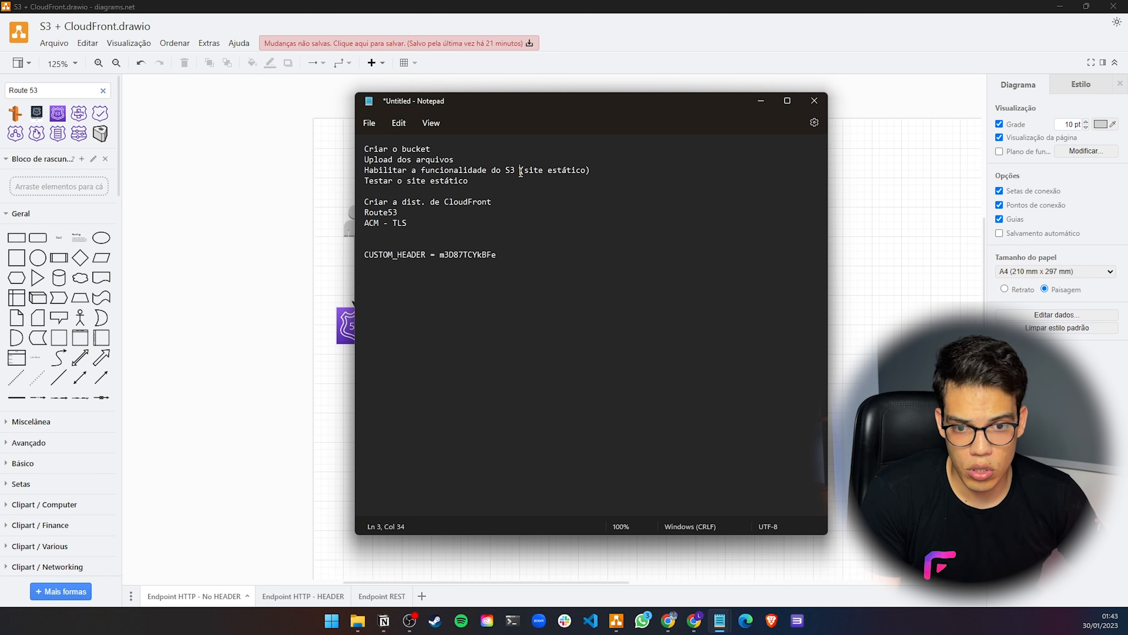
{"action": "left_click", "coordinate": [443, 170]}
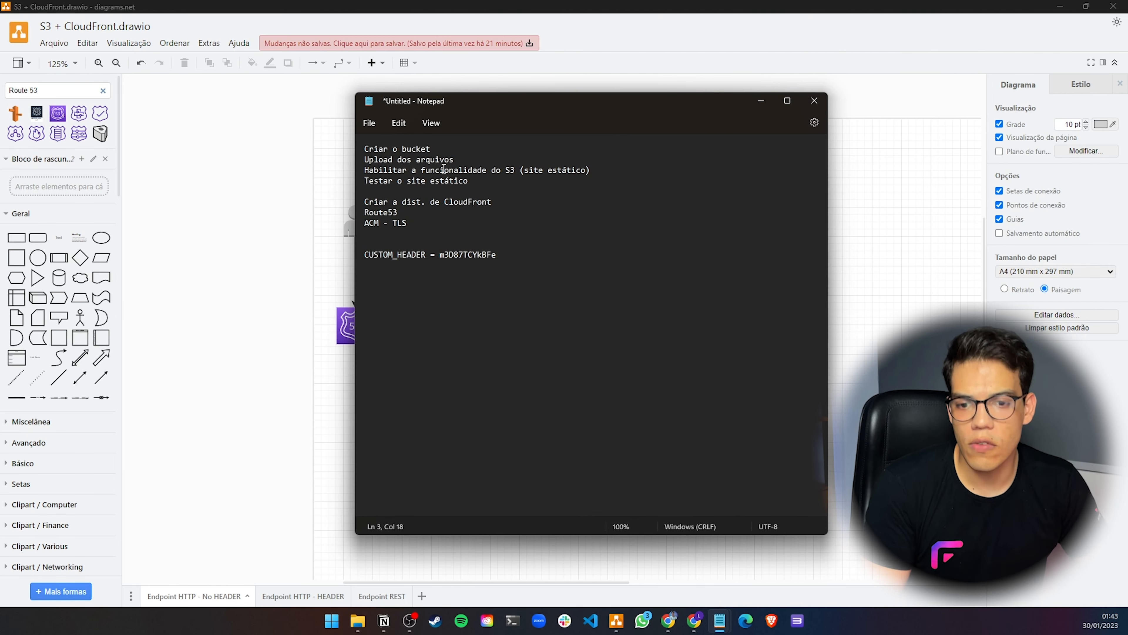
{"action": "left_click", "coordinate": [855, 287]}
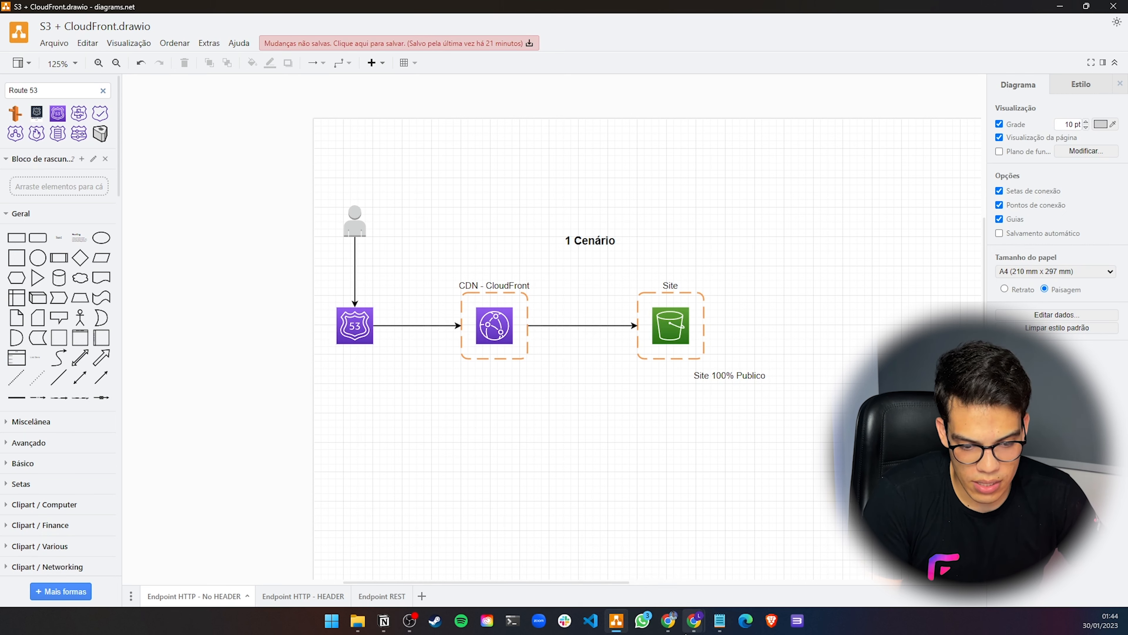
Switch to the browser and open the AWS Management Console tab
{"action": "mouse_move", "coordinate": [688, 630]}
{"action": "left_click", "coordinate": [844, 565]}
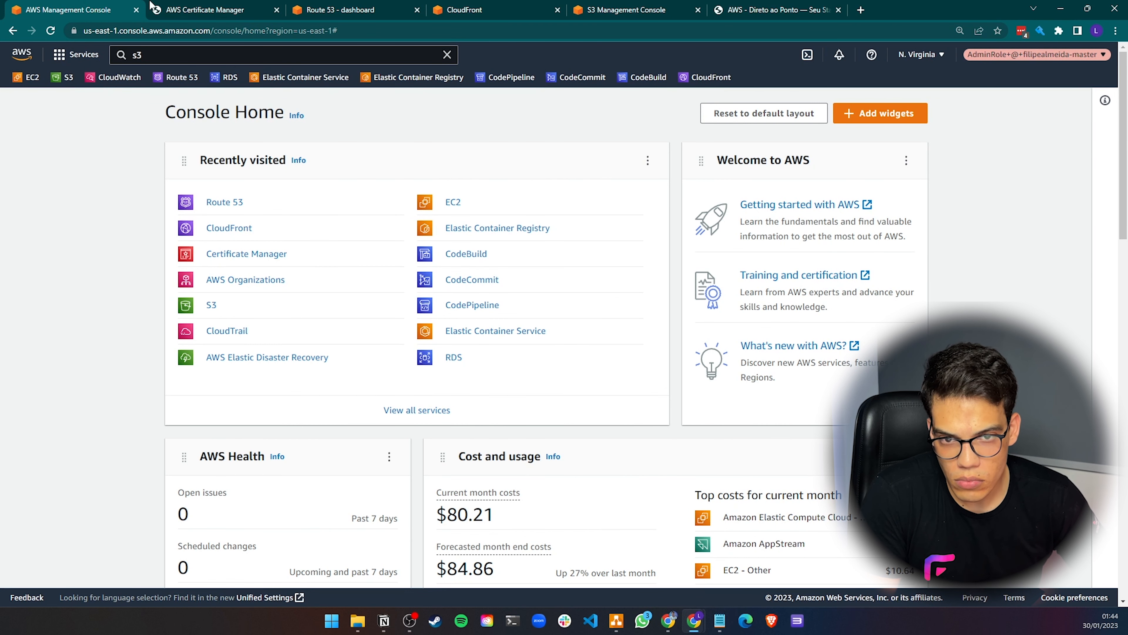
{"action": "left_click", "coordinate": [218, 6]}
{"action": "left_click", "coordinate": [82, 7]}
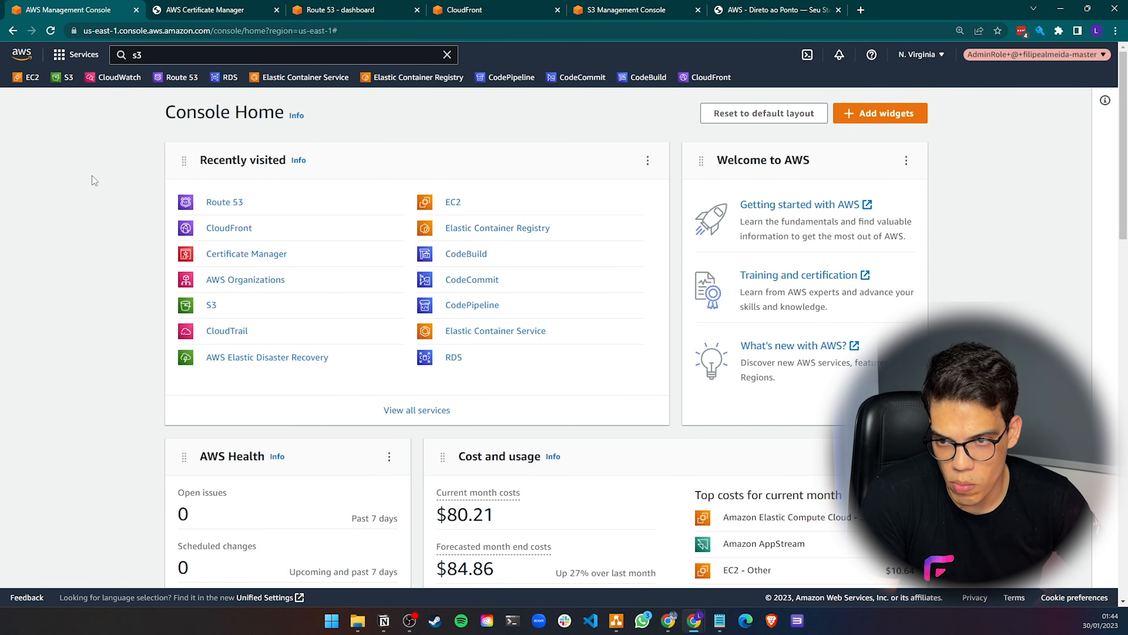
Go to the S3 buckets list and start creating a new bucket
{"action": "left_click", "coordinate": [447, 54]}
{"action": "left_click", "coordinate": [648, 10]}
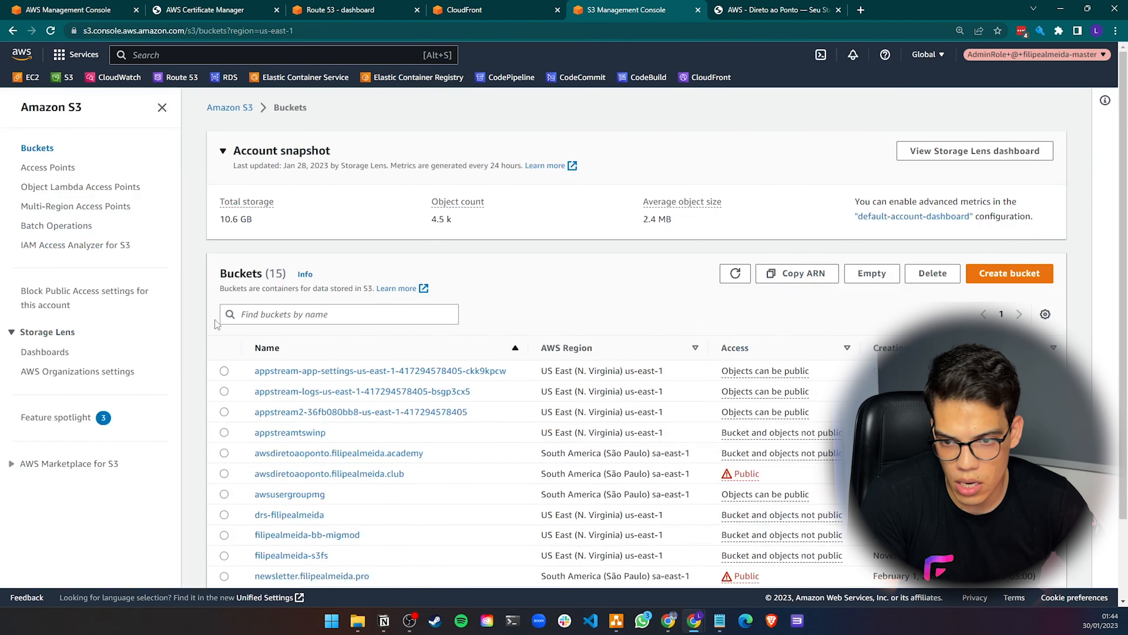
{"action": "left_click", "coordinate": [1008, 279]}
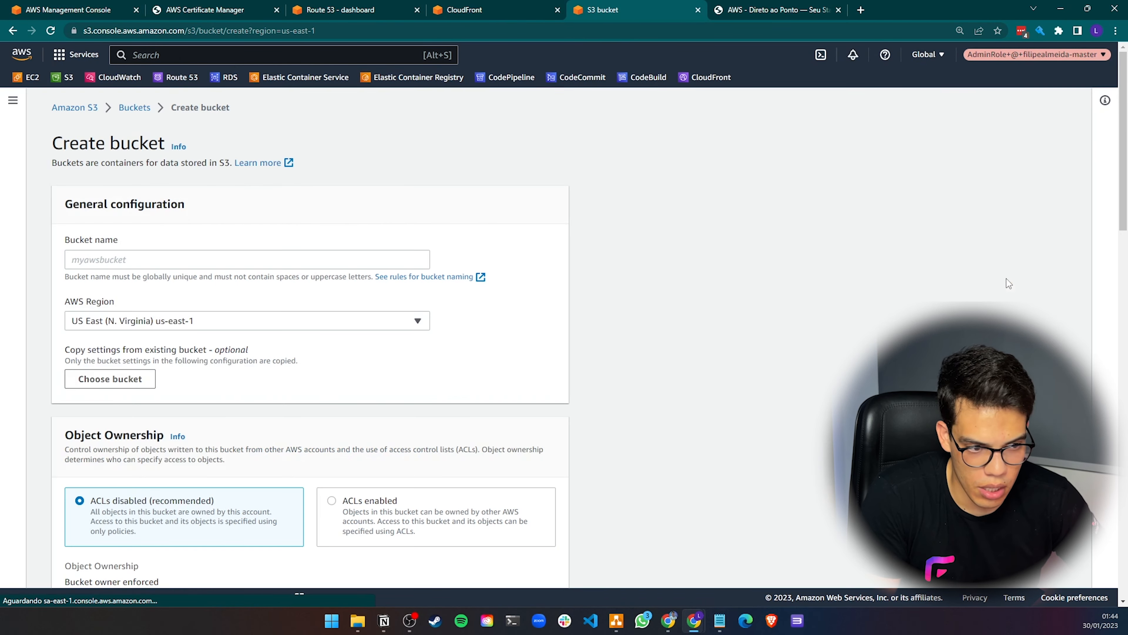
{"action": "left_click", "coordinate": [122, 262]}
Switch to Notepad and add the domain filipealmeida.club on a new line below the task list
{"action": "mouse_move", "coordinate": [720, 620]}
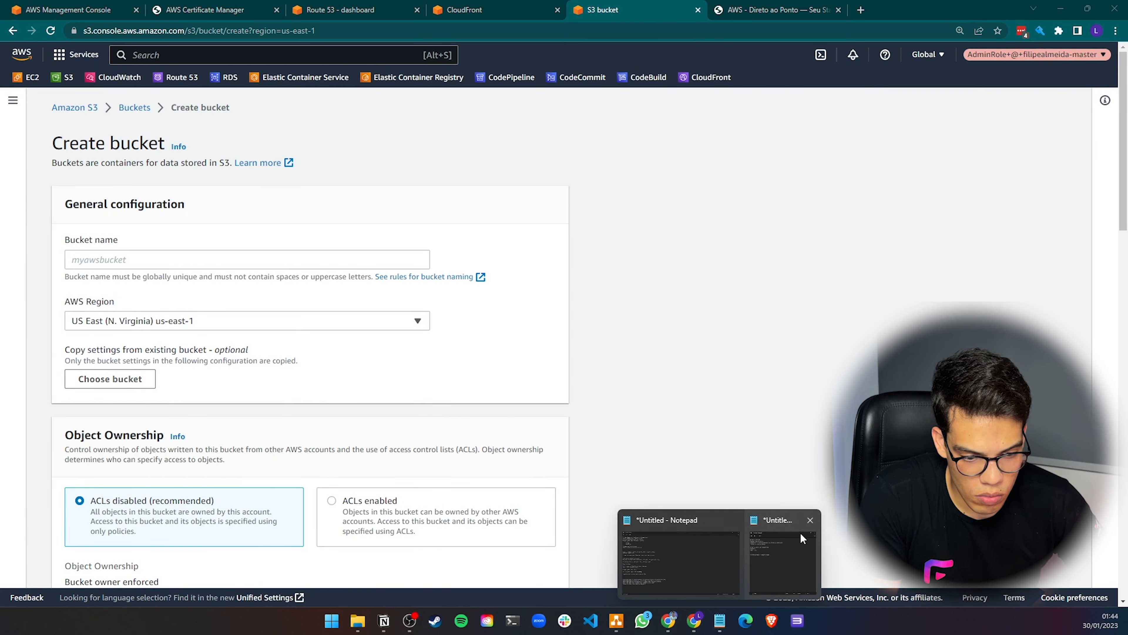
{"action": "left_click", "coordinate": [791, 538]}
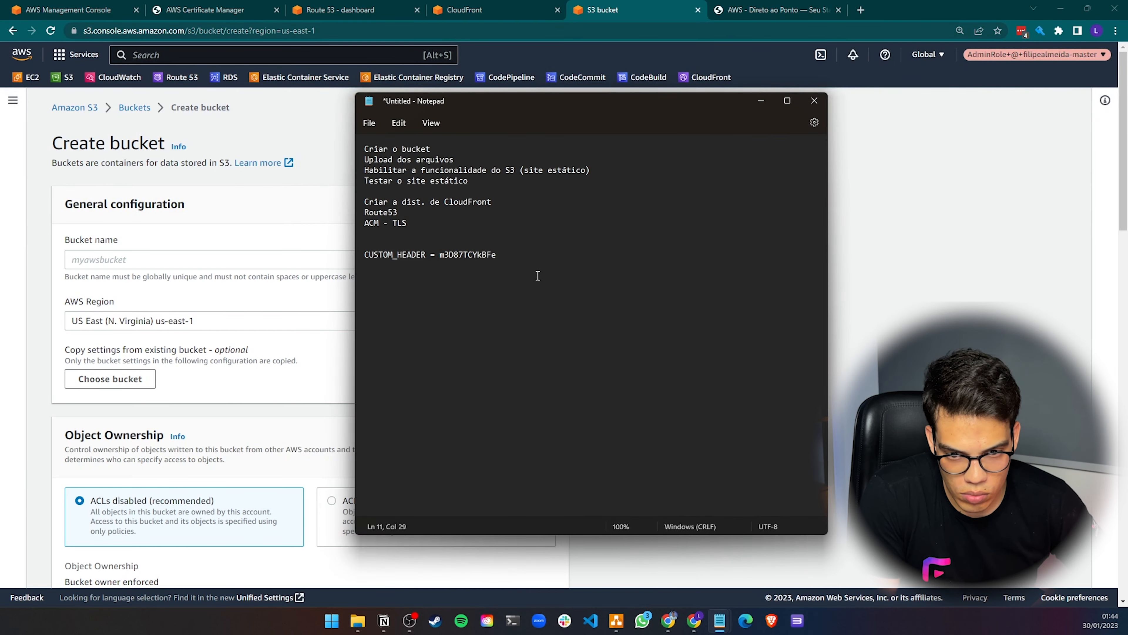
{"action": "key", "text": "Return"}
{"action": "key", "text": "Return"}
{"action": "type", "text": "fili"}
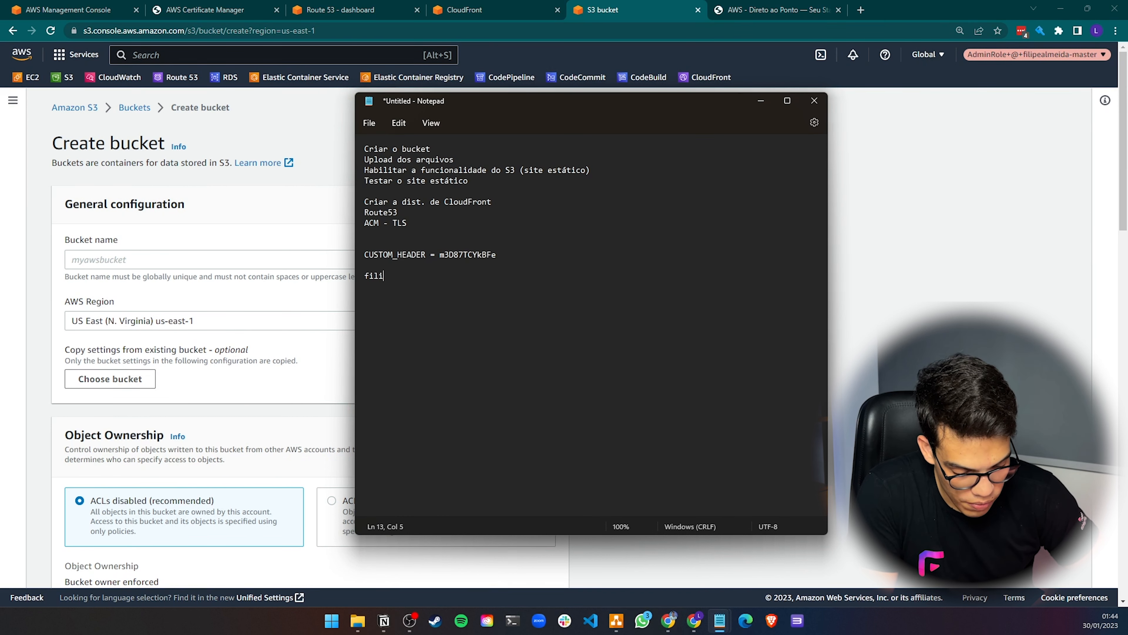
{"action": "type", "text": "pealmeida.club"}
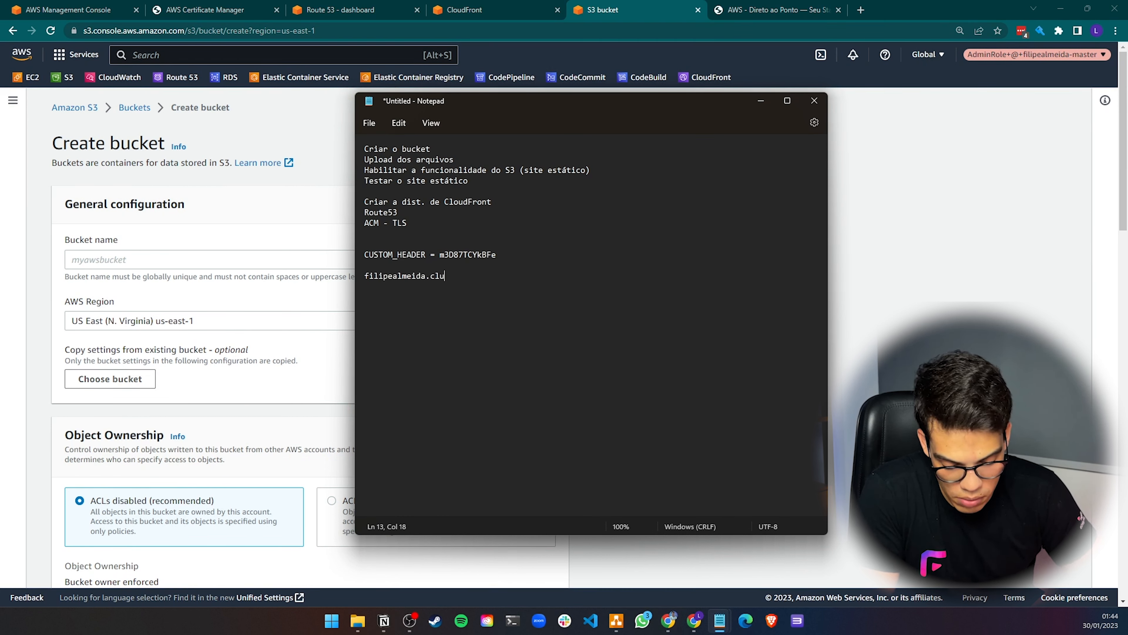
Edit the note so it reads bucket: site-filipealmeida.club
{"action": "key", "text": "ctrl+Left"}
{"action": "key", "text": "ctrl+Left"}
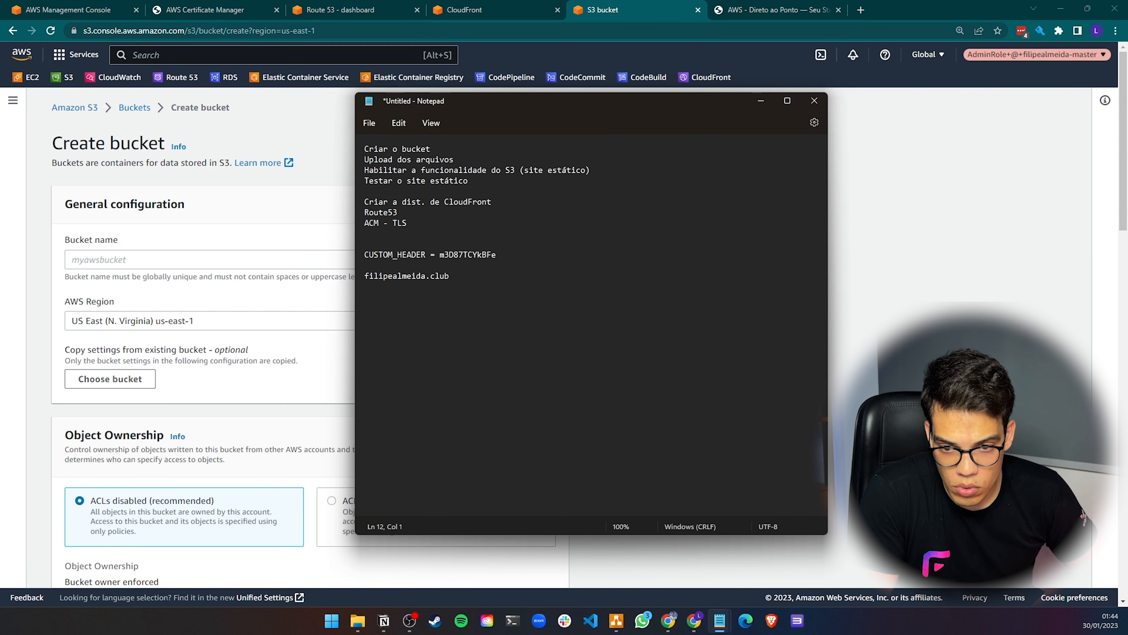
{"action": "key", "text": "Down"}
{"action": "type", "text": "site-"}
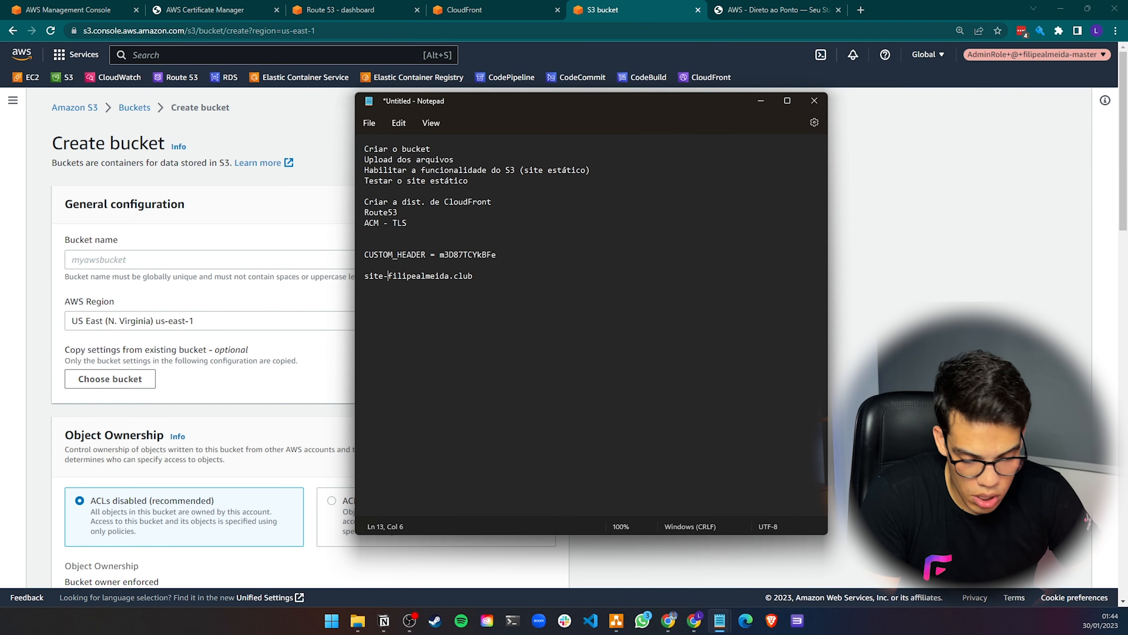
{"action": "type", "text": "bucket:"}
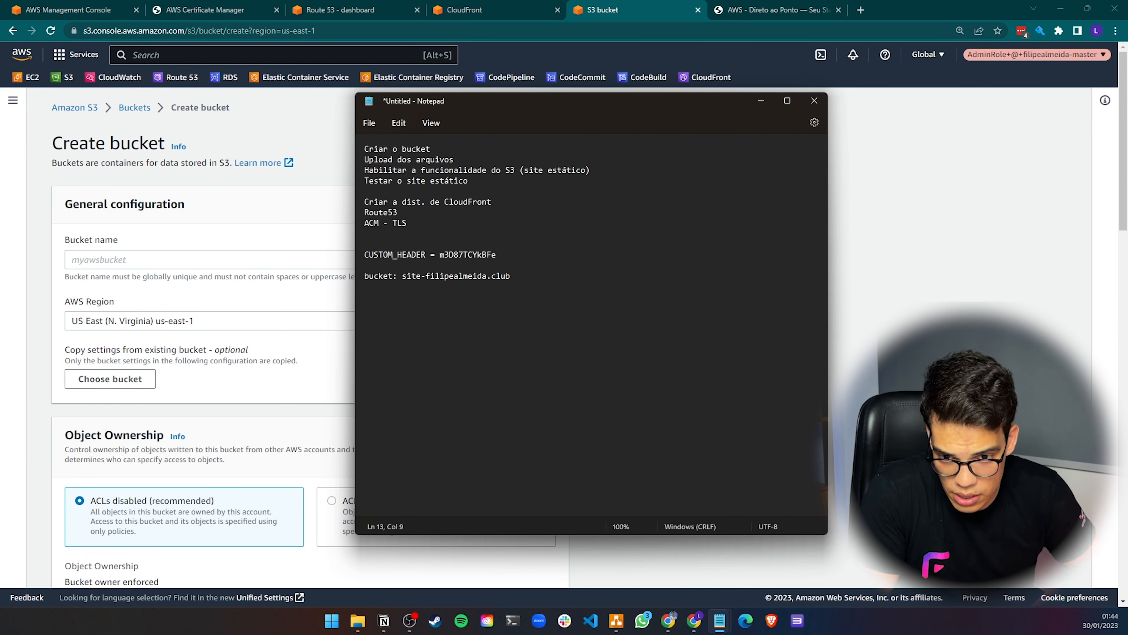
Add a line with the site address site.filipealmeida.club to the notes
{"action": "key", "text": "ctrl+Right"}
{"action": "key", "text": "Return"}
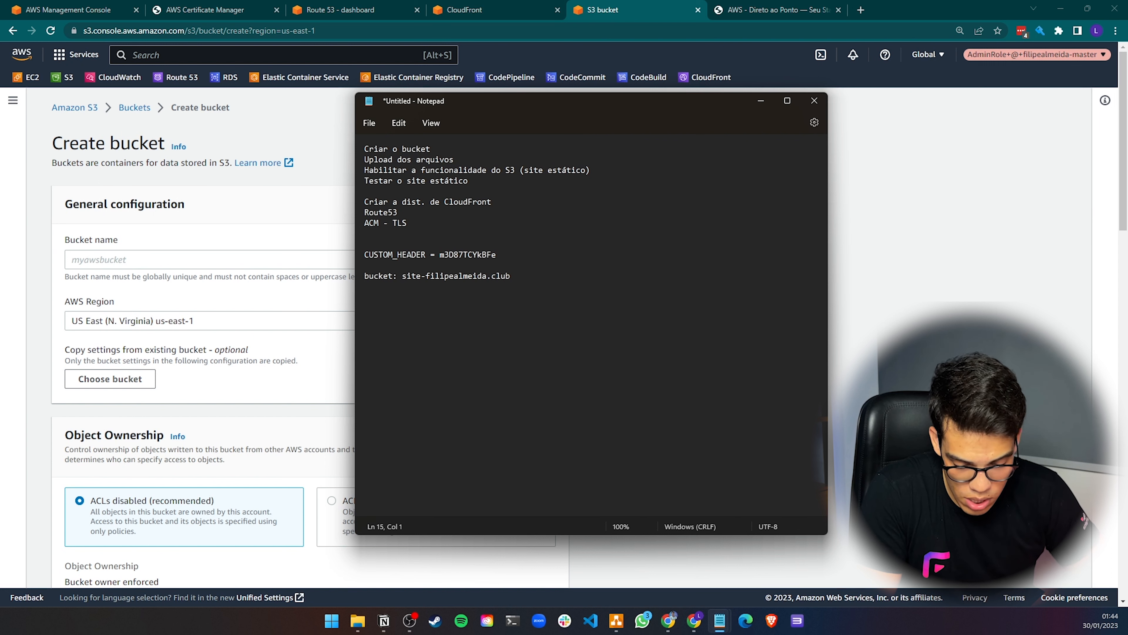
{"action": "type", "text": "site."}
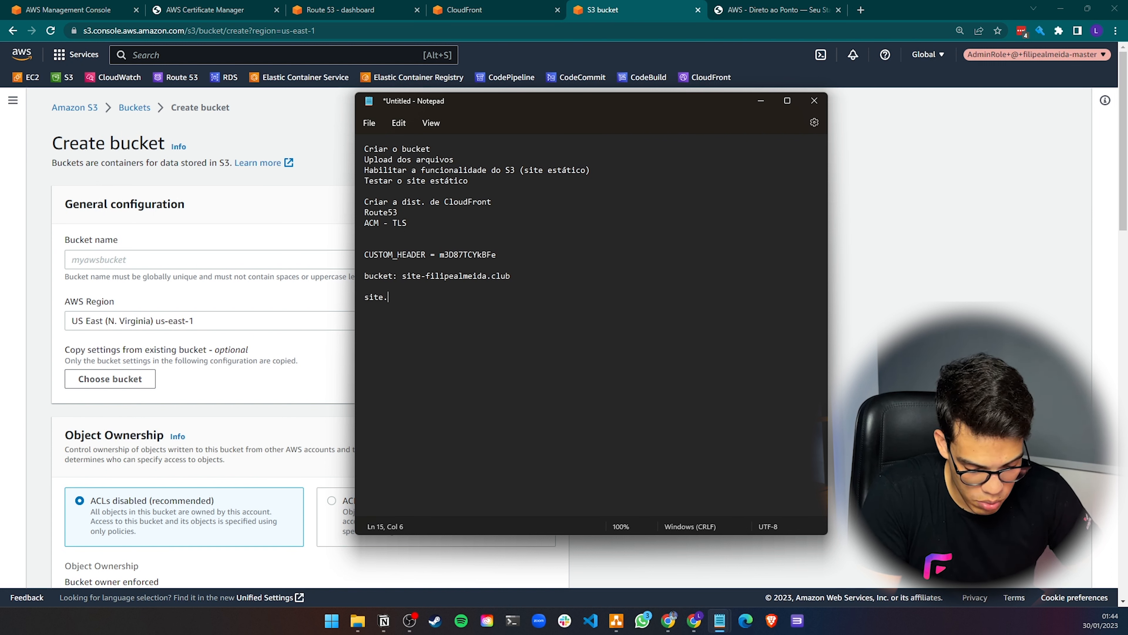
{"action": "type", "text": "filipealmeida."}
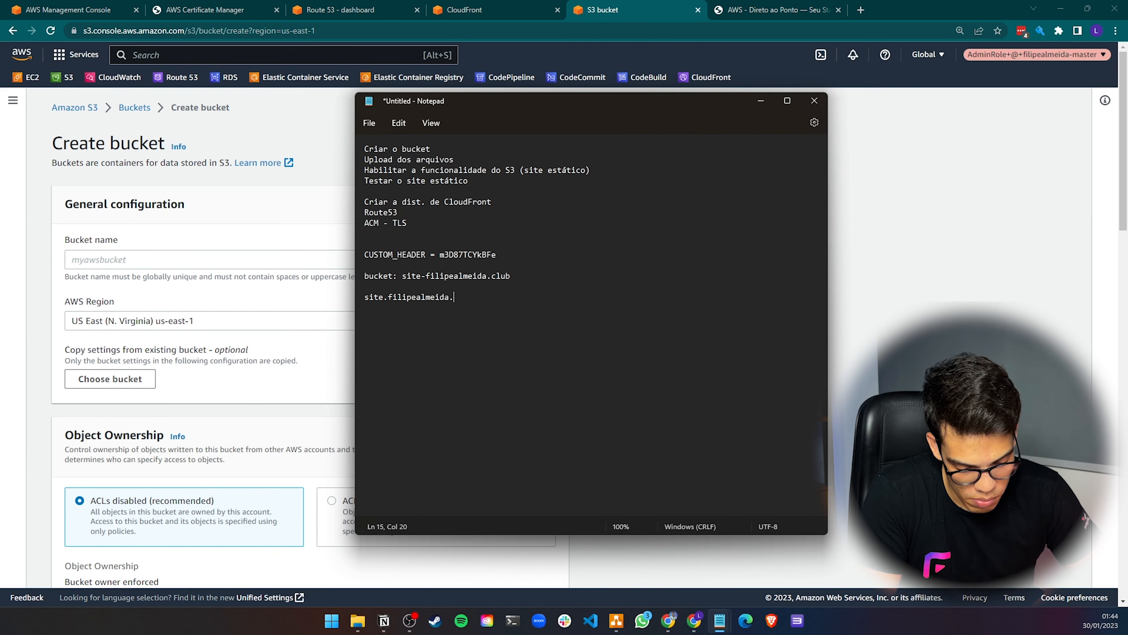
{"action": "type", "text": "club"}
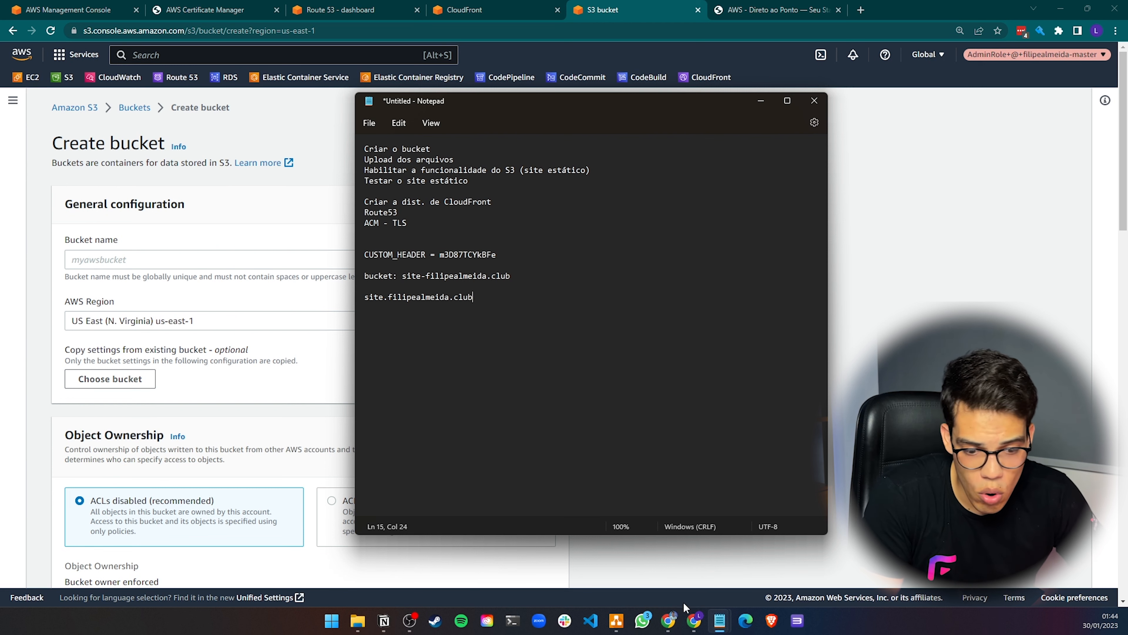
Switch to the draw.io diagram and review the S3 bucket in the first scenario and the other scenario pages
{"action": "mouse_move", "coordinate": [620, 622]}
{"action": "mouse_move", "coordinate": [670, 621]}
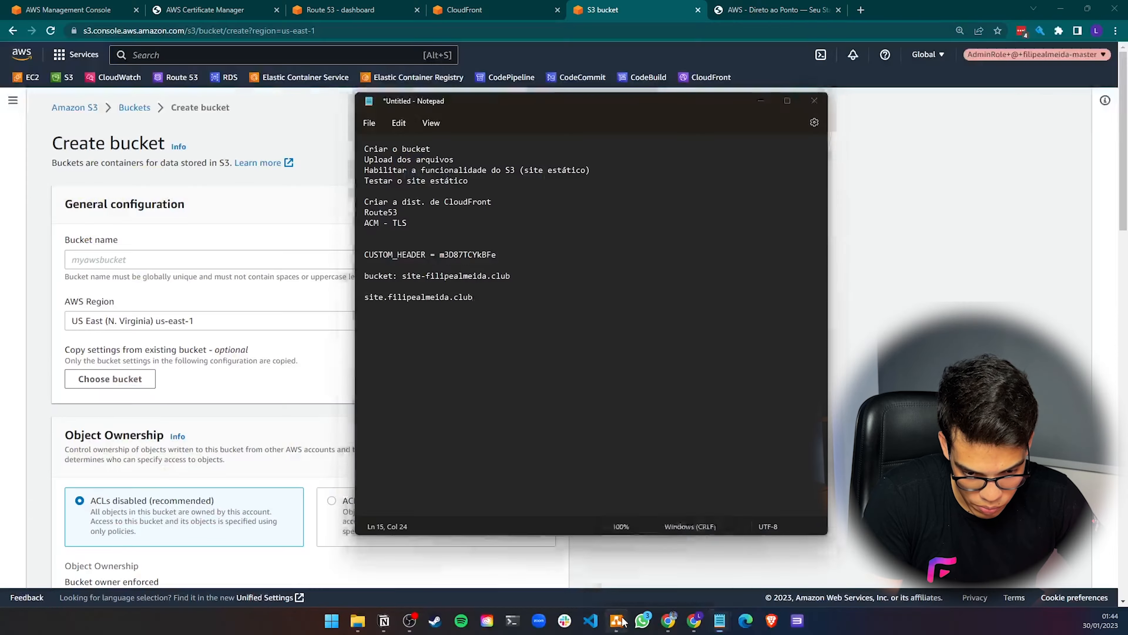
{"action": "left_click", "coordinate": [616, 621]}
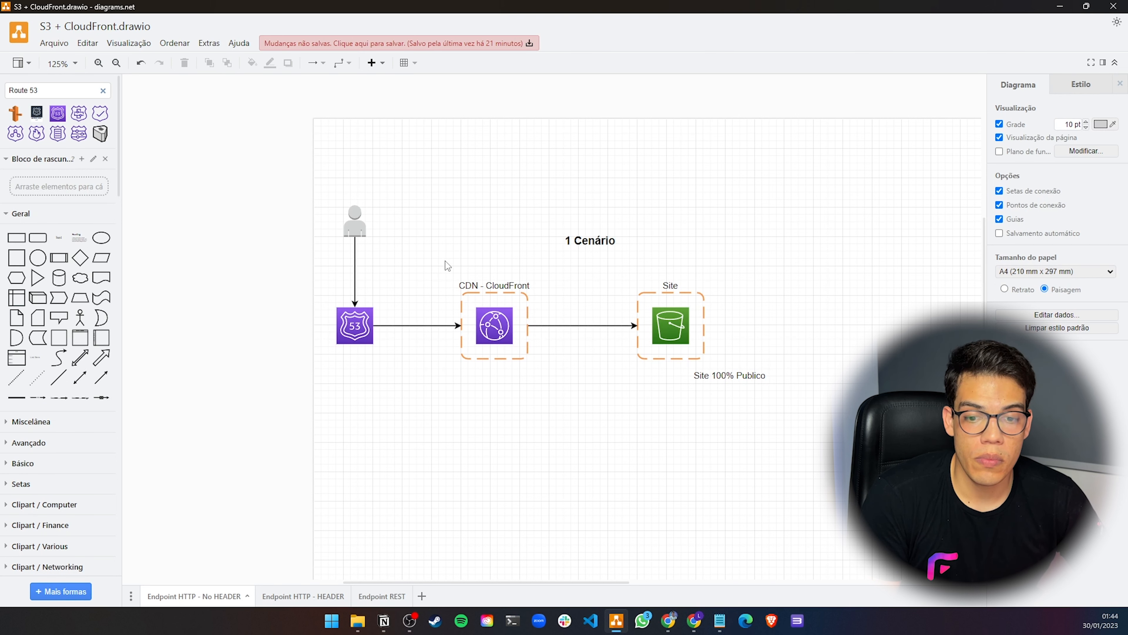
{"action": "left_click", "coordinate": [664, 328]}
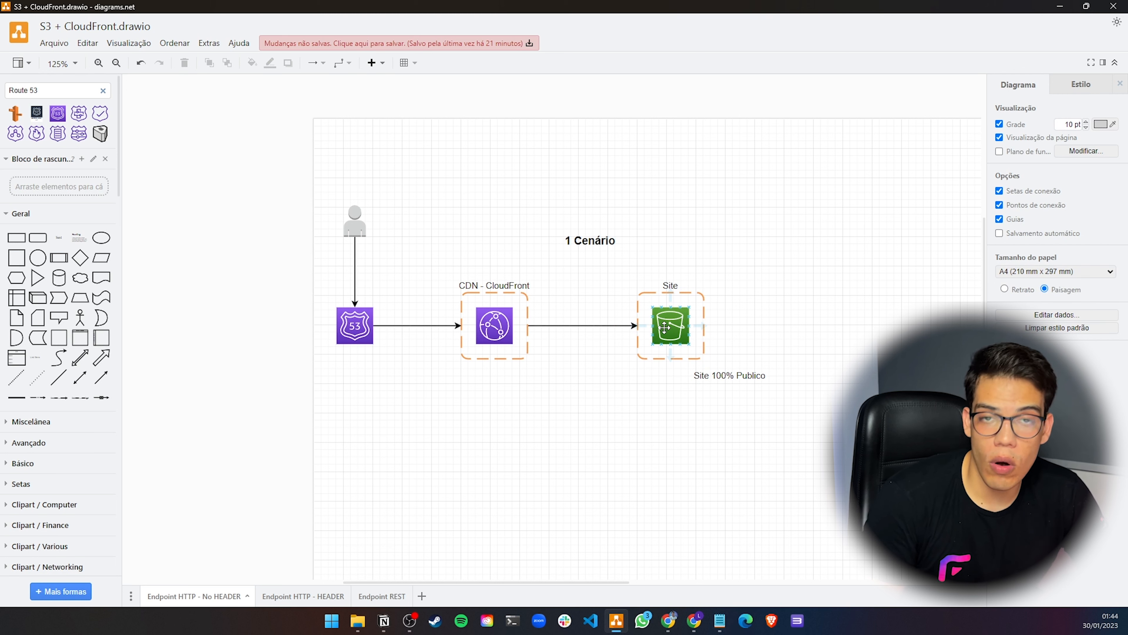
{"action": "left_click", "coordinate": [664, 328]}
{"action": "left_click", "coordinate": [586, 405]}
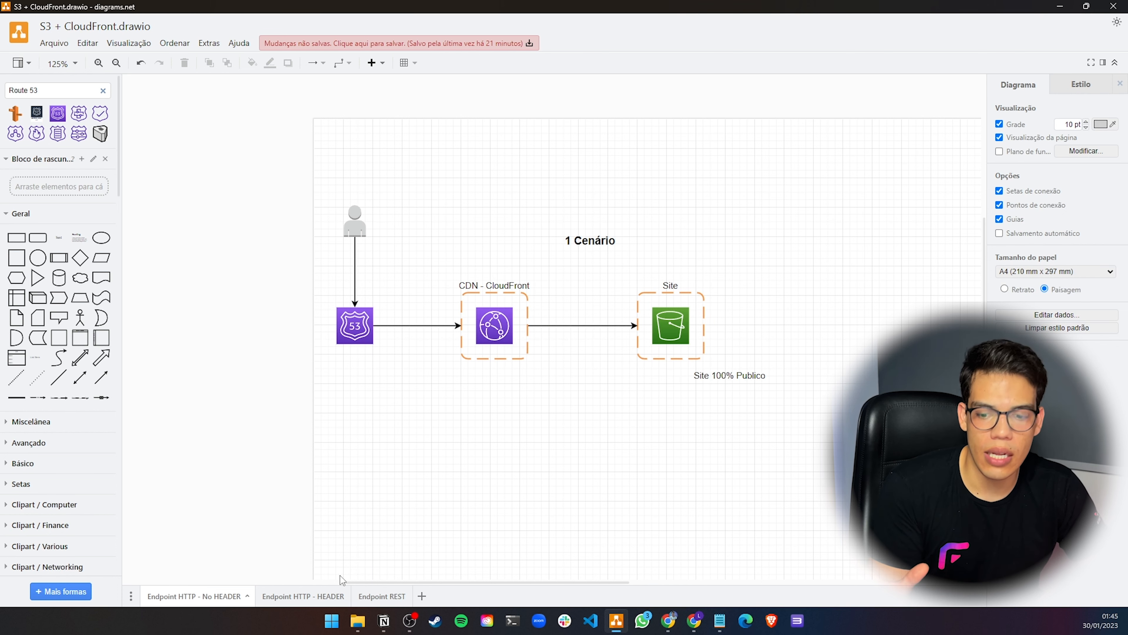
{"action": "left_click", "coordinate": [306, 594]}
{"action": "left_click", "coordinate": [383, 595]}
{"action": "left_click", "coordinate": [308, 595]}
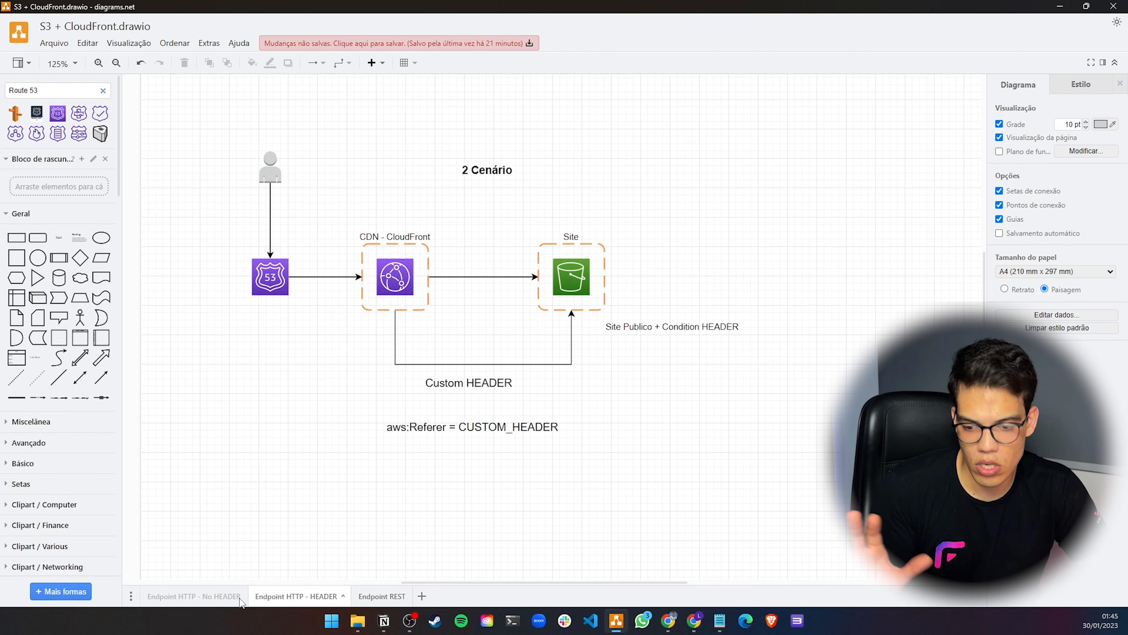
{"action": "left_click", "coordinate": [194, 596]}
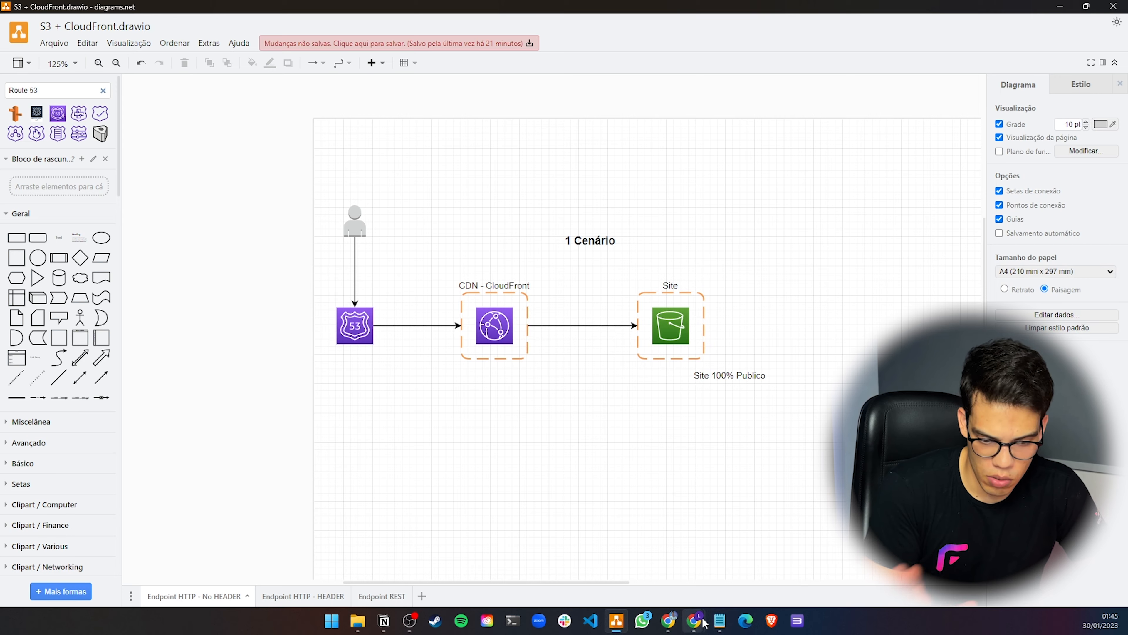
Return to the bucket creation form and name the bucket site-filipealmeida.club
{"action": "mouse_move", "coordinate": [694, 620]}
{"action": "left_click", "coordinate": [783, 558]}
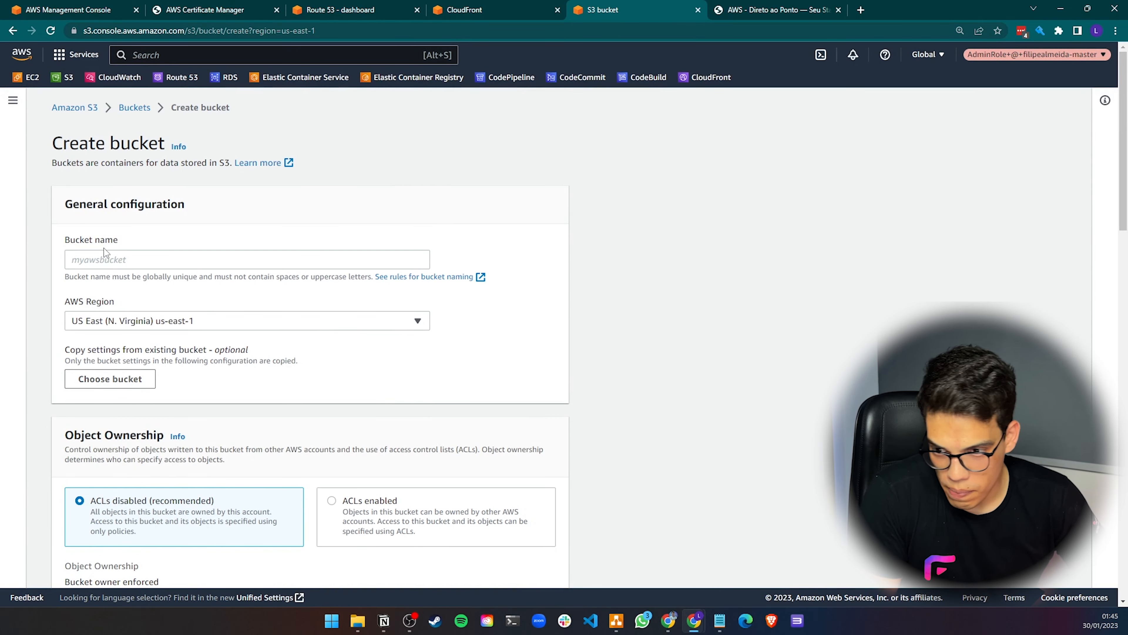
{"action": "left_click", "coordinate": [119, 262]}
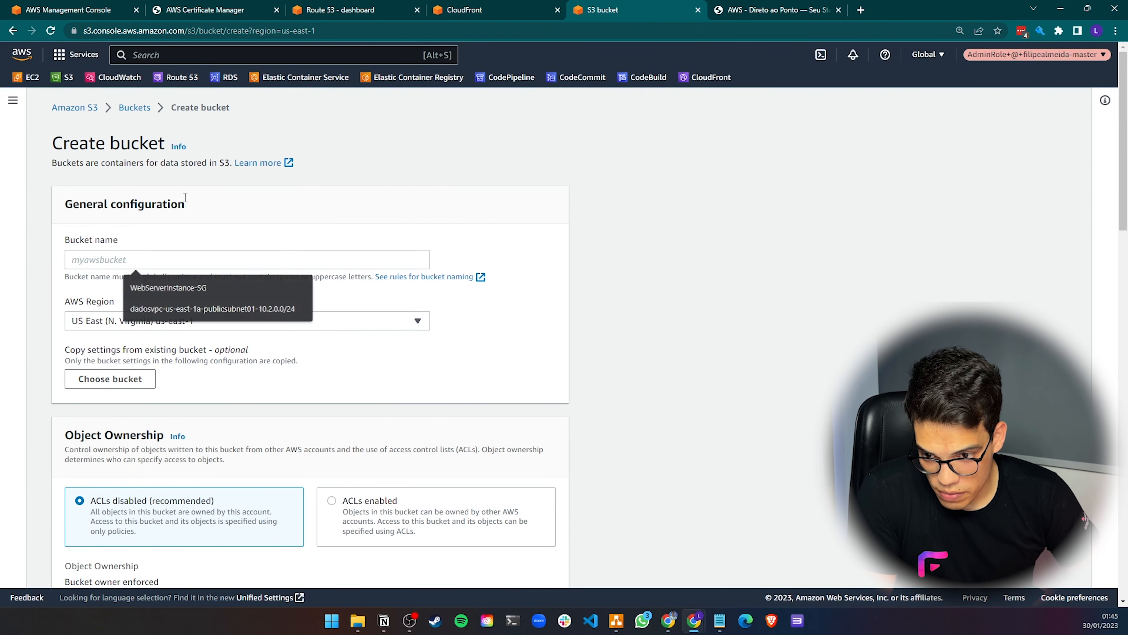
{"action": "type", "text": "site-"}
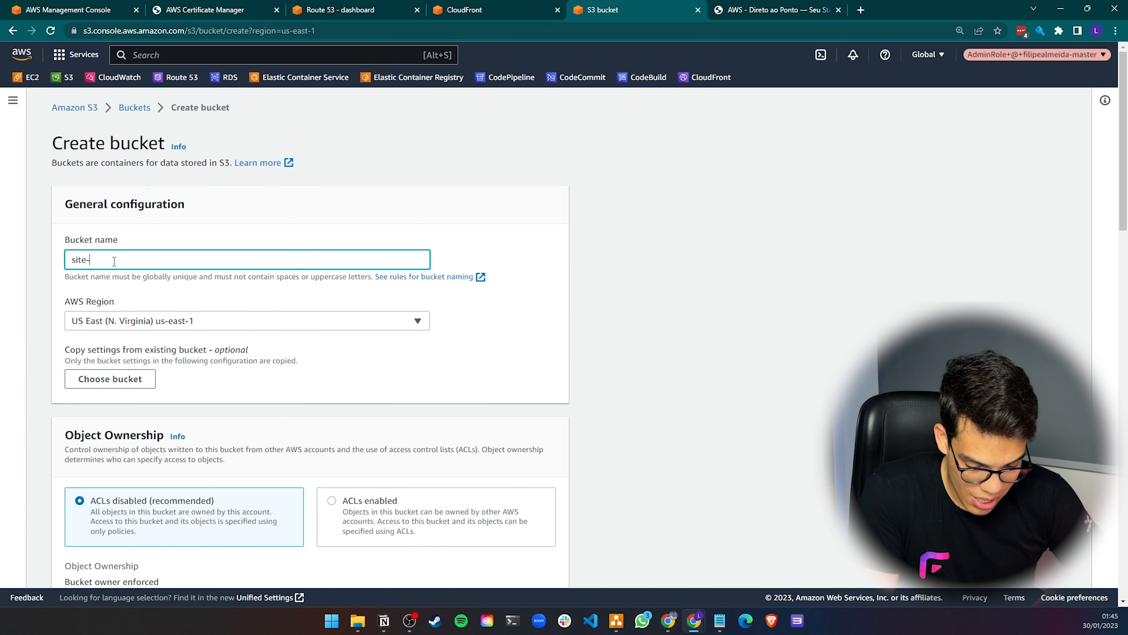
{"action": "type", "text": "filipealmeida.club"}
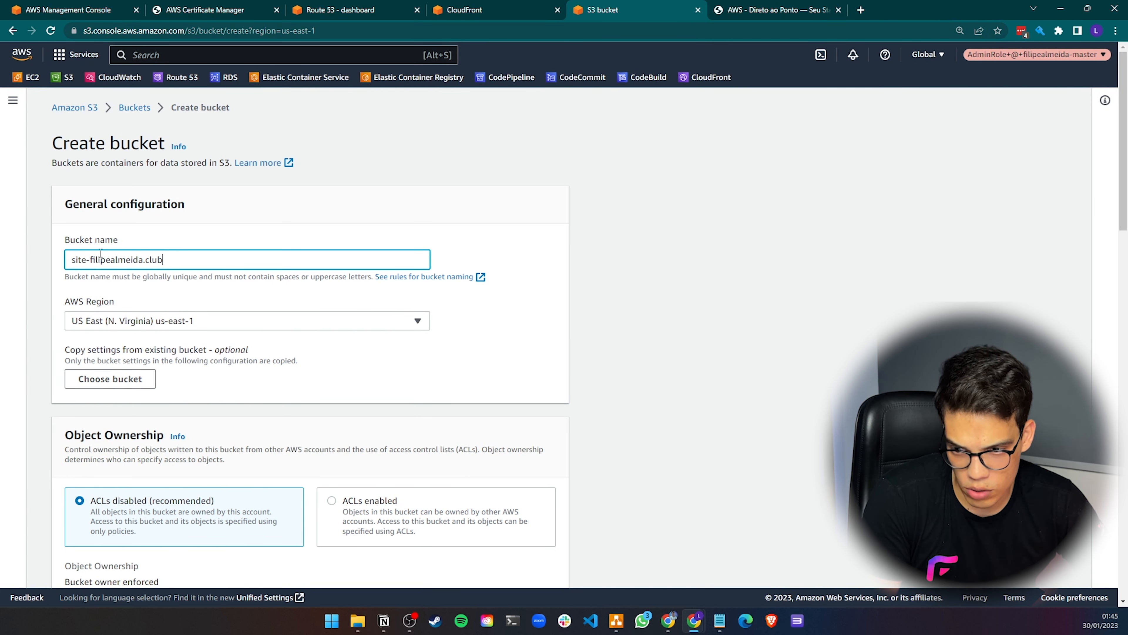
Turn off Block all public access for the bucket and acknowledge the public access warning
{"action": "scroll", "coordinate": [169, 289], "scroll_direction": "down", "scroll_amount": 2}
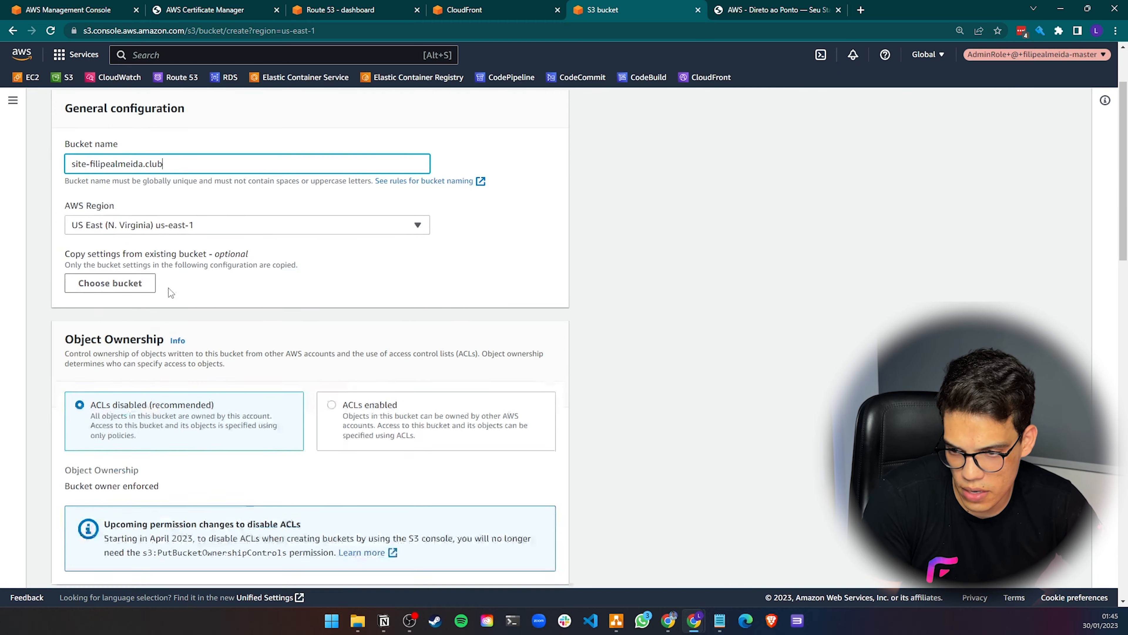
{"action": "scroll", "coordinate": [144, 267], "scroll_direction": "down", "scroll_amount": 5}
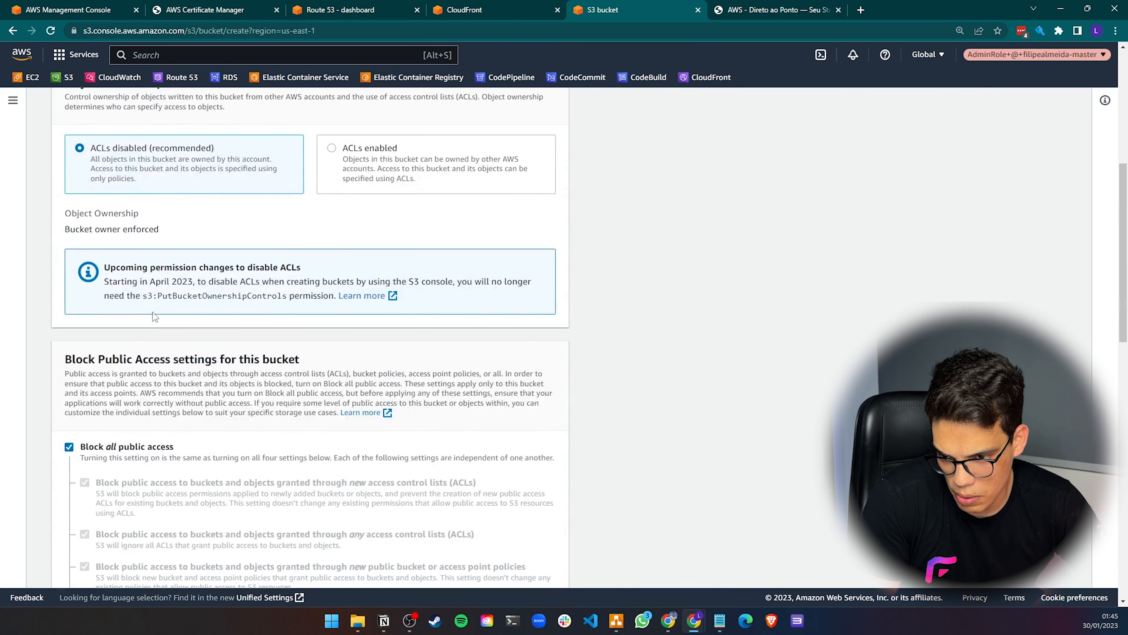
{"action": "scroll", "coordinate": [153, 312], "scroll_direction": "up", "scroll_amount": 4}
{"action": "scroll", "coordinate": [85, 308], "scroll_direction": "down", "scroll_amount": 6}
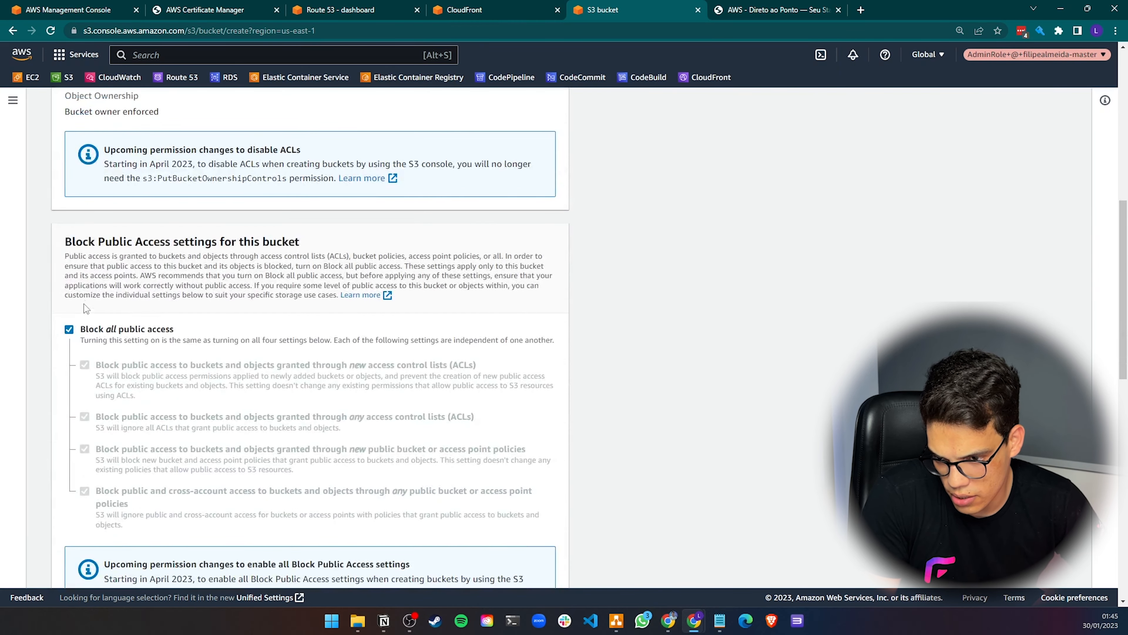
{"action": "scroll", "coordinate": [86, 308], "scroll_direction": "up", "scroll_amount": 5}
{"action": "scroll", "coordinate": [89, 292], "scroll_direction": "down", "scroll_amount": 5}
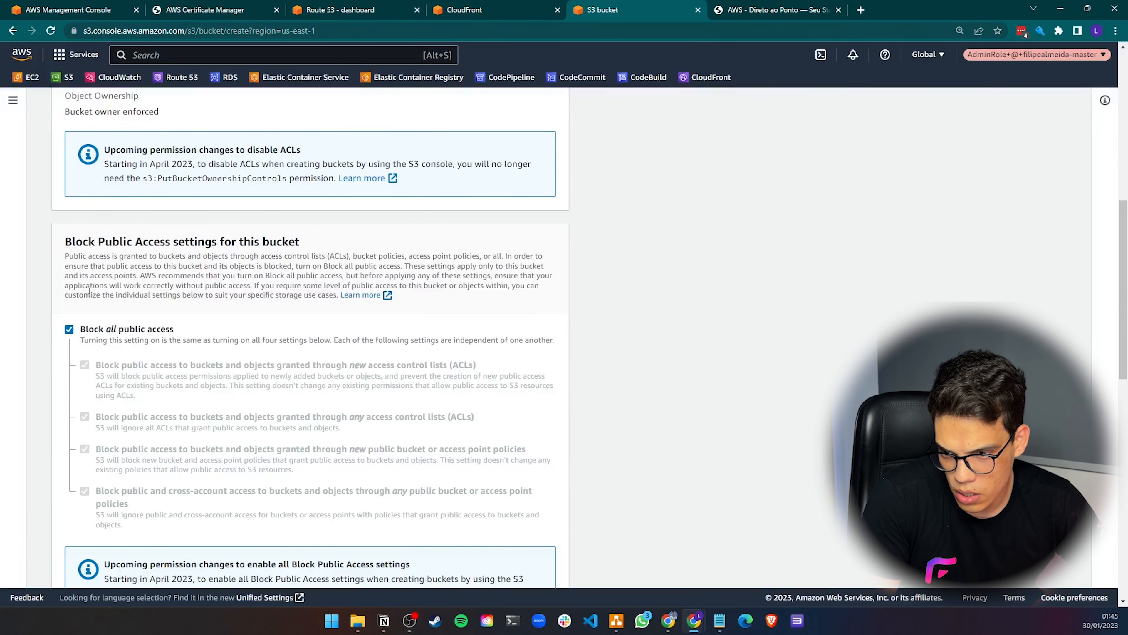
{"action": "left_click", "coordinate": [70, 329]}
{"action": "scroll", "coordinate": [68, 329], "scroll_direction": "down", "scroll_amount": 4}
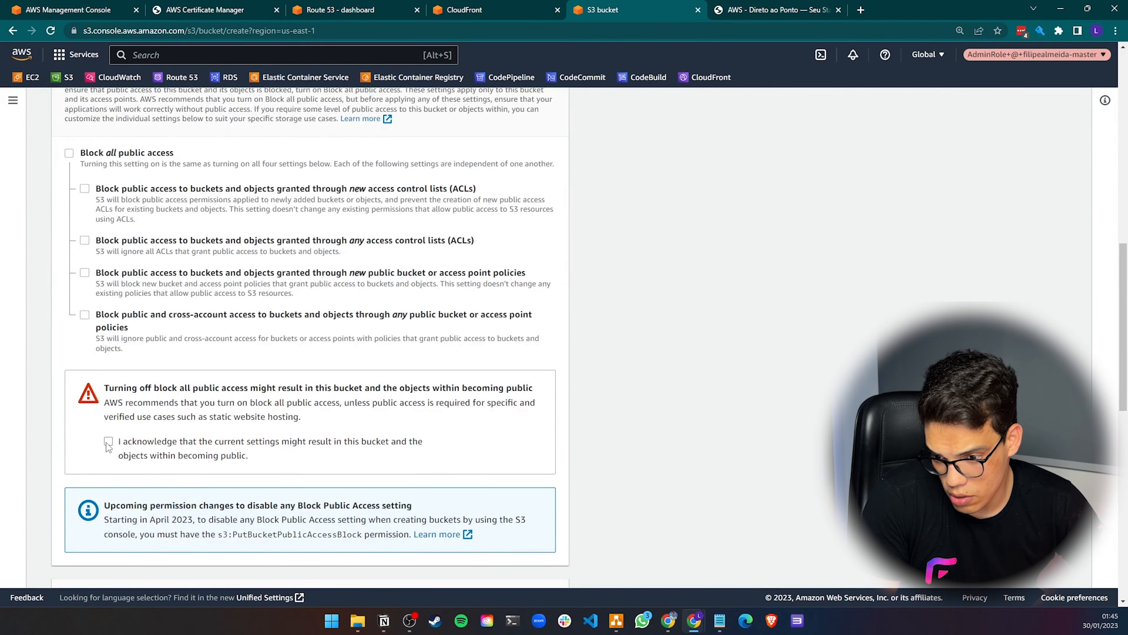
{"action": "left_click", "coordinate": [108, 441]}
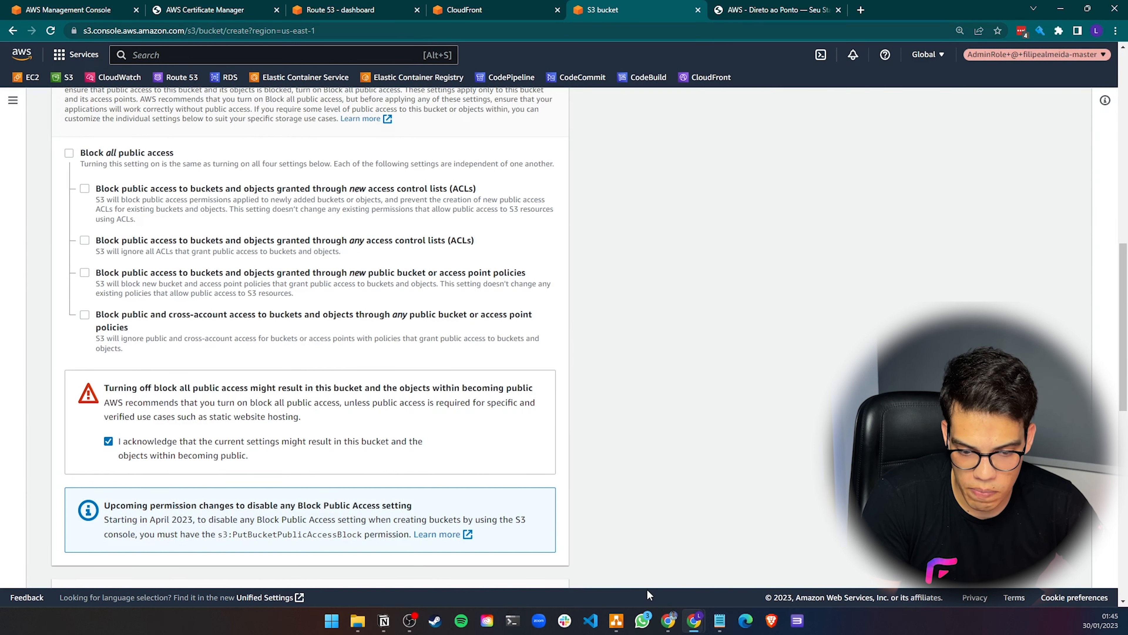
Switch to the diagram and point out the 'Site 100% Publico' note in the first scenario
{"action": "left_click", "coordinate": [616, 620]}
{"action": "left_click", "coordinate": [726, 380]}
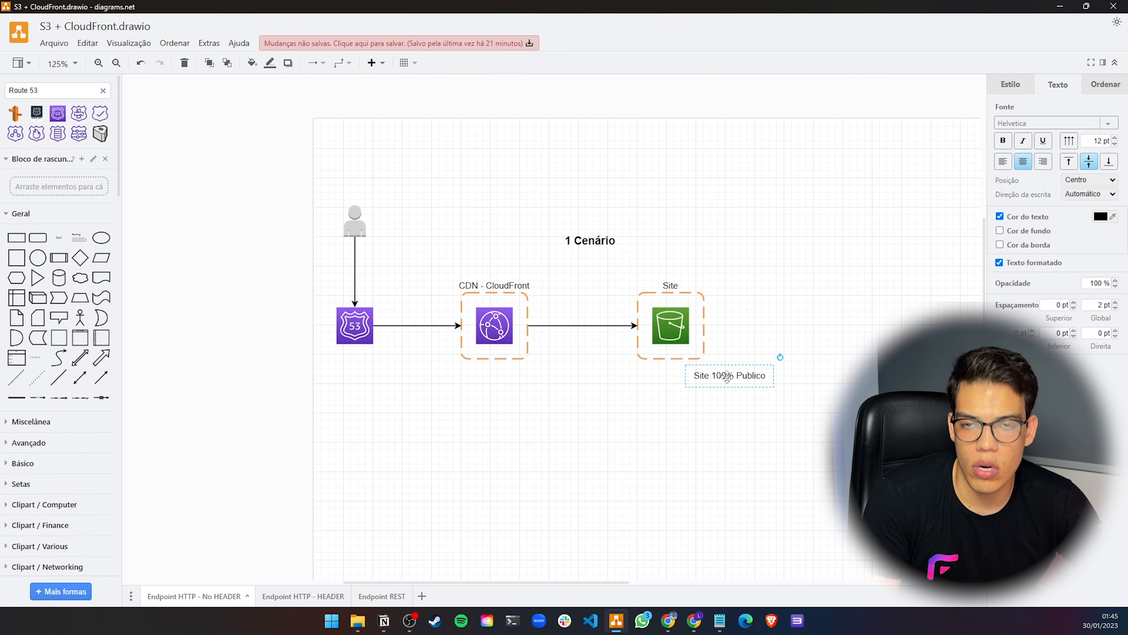
{"action": "left_click_drag", "start_coordinate": [726, 380], "coordinate": [729, 380]}
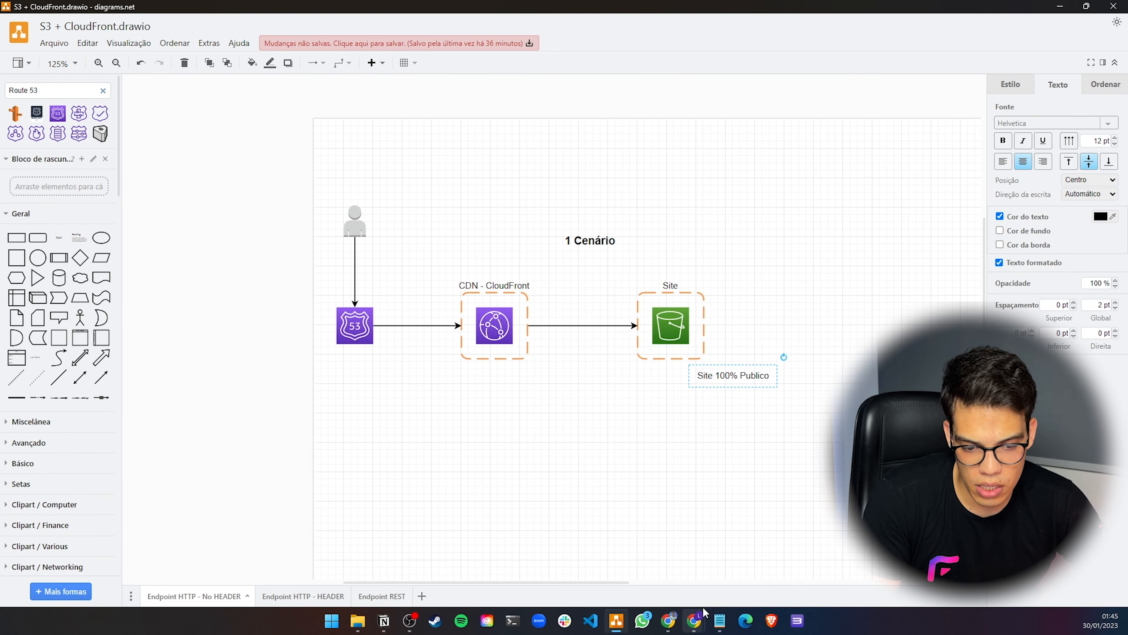
Return to the form, check the advanced settings, create the bucket, and open its details
{"action": "mouse_move", "coordinate": [695, 619]}
{"action": "left_click", "coordinate": [762, 562]}
{"action": "scroll", "coordinate": [209, 373], "scroll_direction": "down", "scroll_amount": 10}
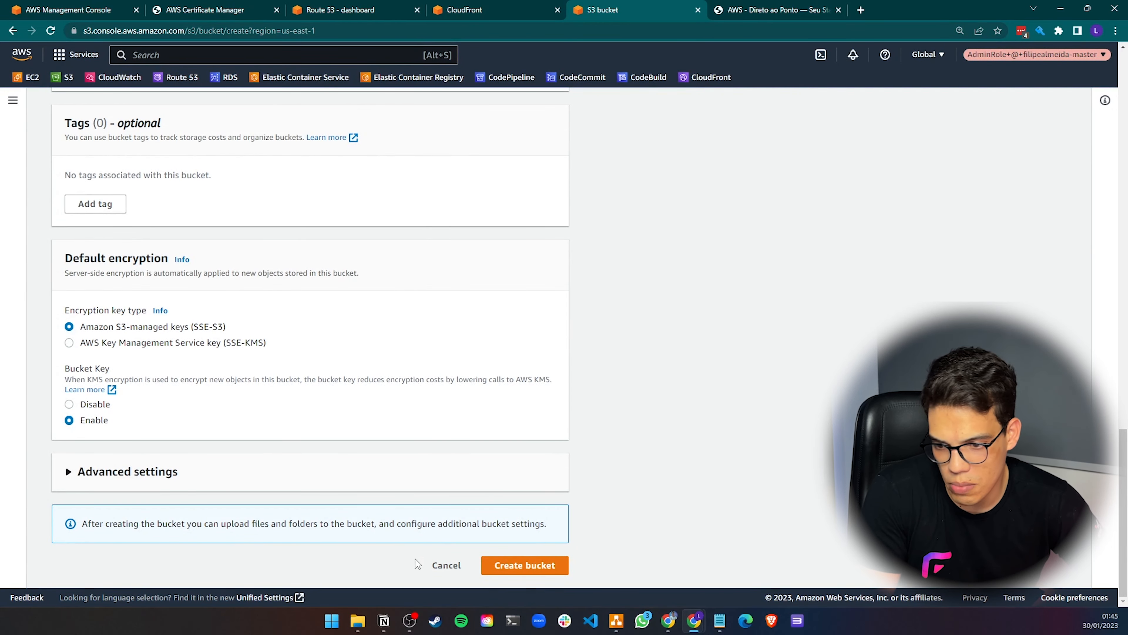
{"action": "left_click", "coordinate": [153, 474]}
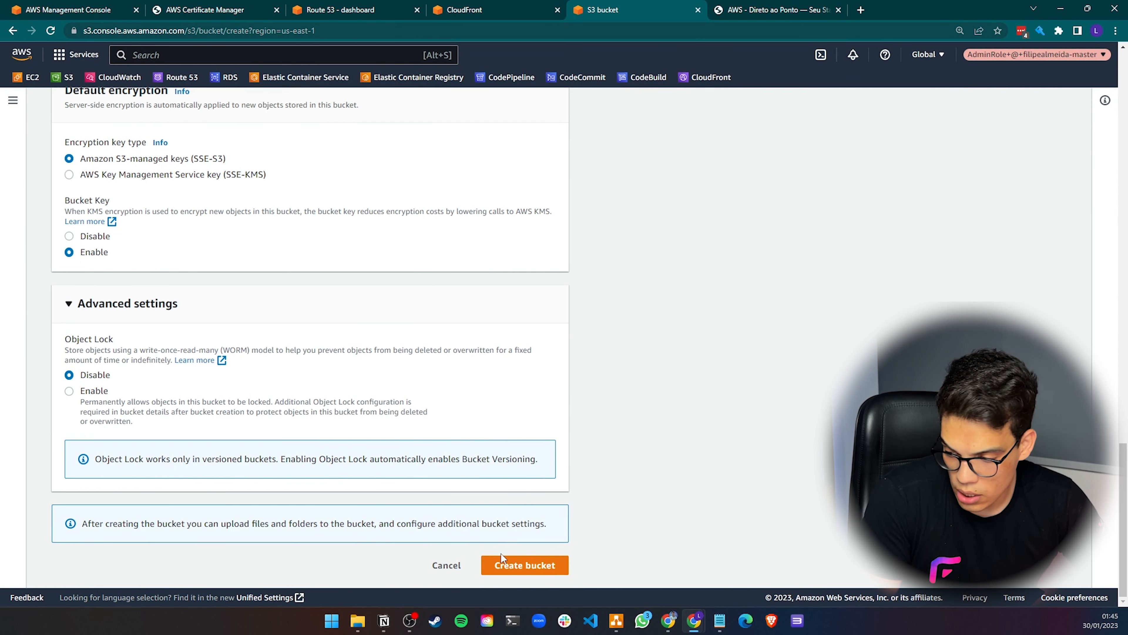
{"action": "left_click", "coordinate": [502, 561]}
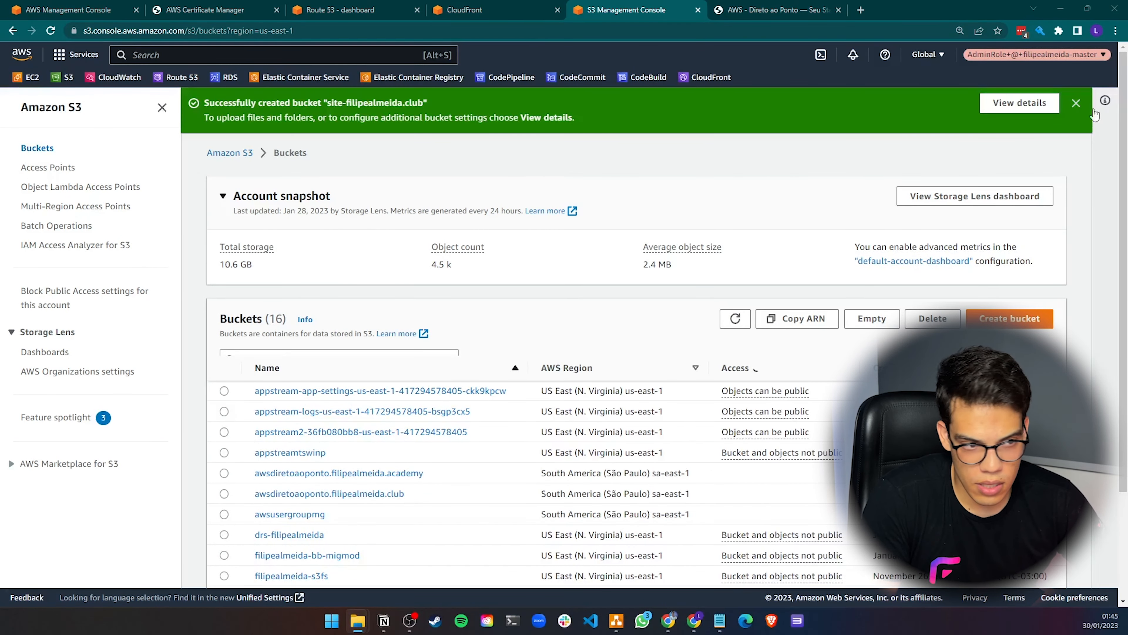
{"action": "left_click", "coordinate": [1020, 103]}
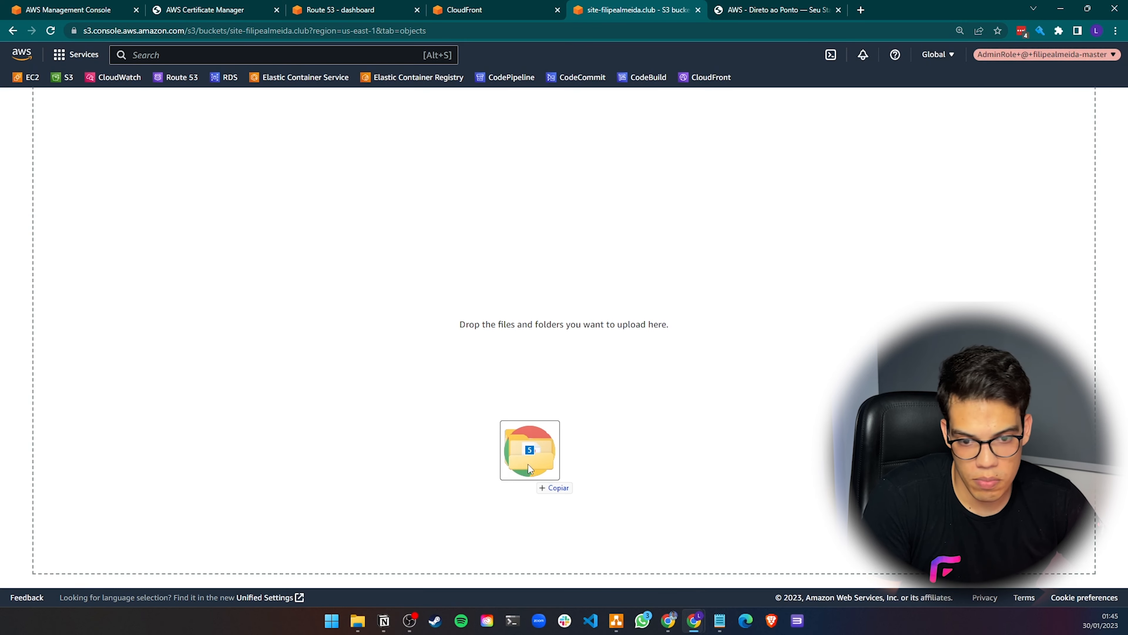
Drop the site's files into the site-filipealmeida.club bucket and start the upload
{"action": "left_click_drag", "start_coordinate": [528, 464], "coordinate": [642, 417]}
{"action": "scroll", "coordinate": [547, 403], "scroll_direction": "down", "scroll_amount": 5}
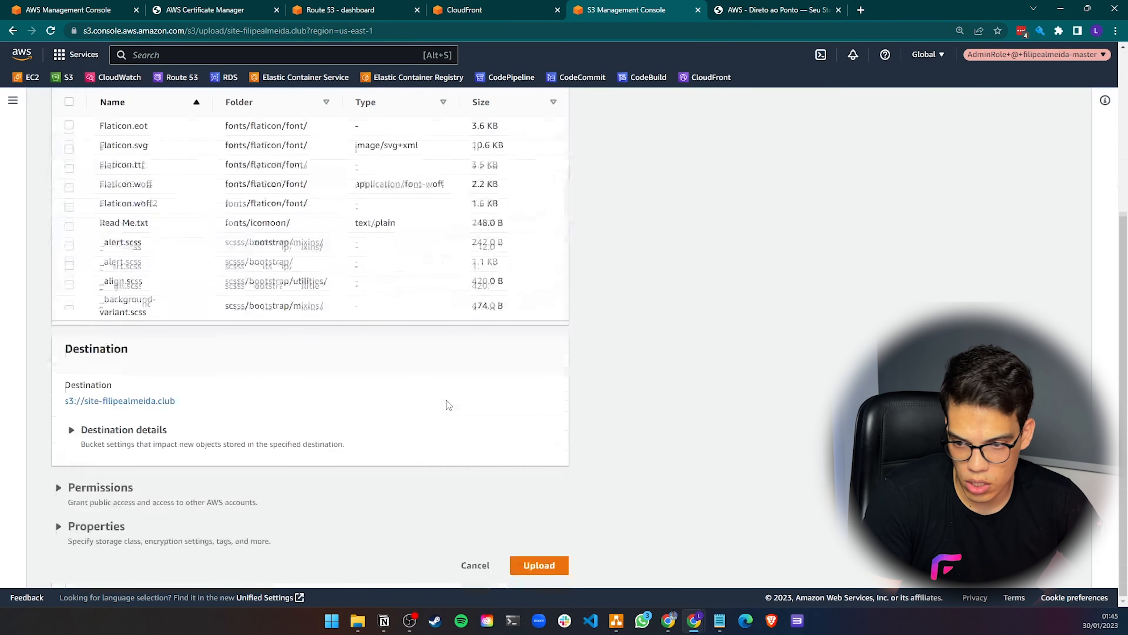
{"action": "left_click", "coordinate": [557, 566]}
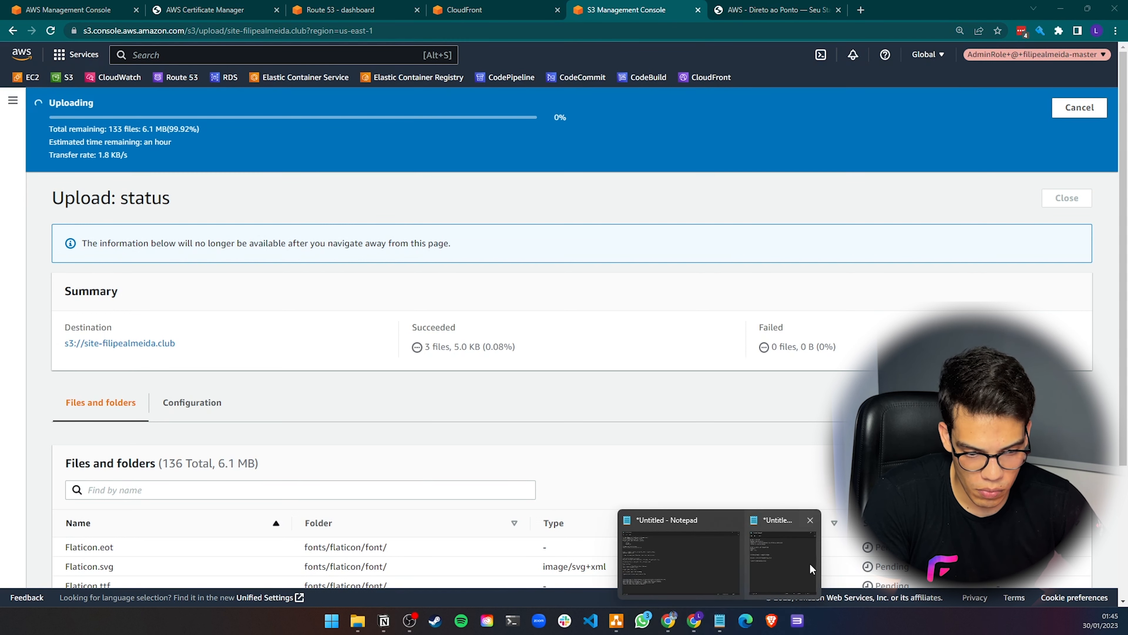
In the Notepad checklist, mark 'Criar o bucket' and 'Upload dos arquivos' as done with an 'OK - ' prefix
{"action": "left_click", "coordinate": [784, 556]}
{"action": "triple_click", "coordinate": [364, 150]}
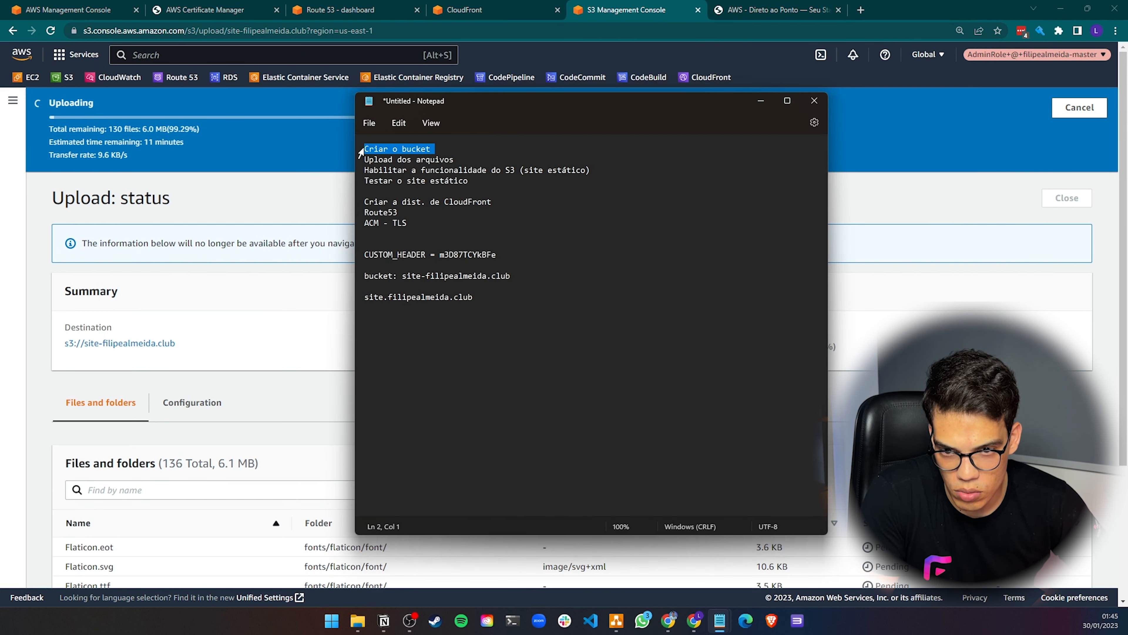
{"action": "left_click", "coordinate": [366, 150]}
{"action": "type", "text": "OK -"}
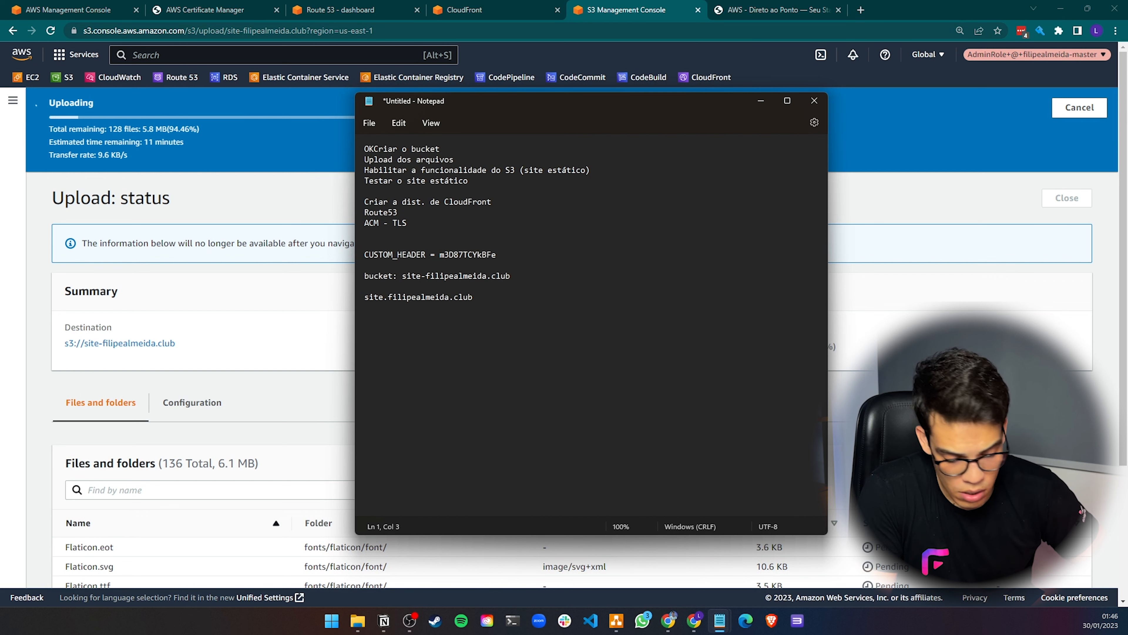
{"action": "left_click", "coordinate": [392, 160]}
{"action": "key", "text": "Home"}
{"action": "type", "text": "OK -"}
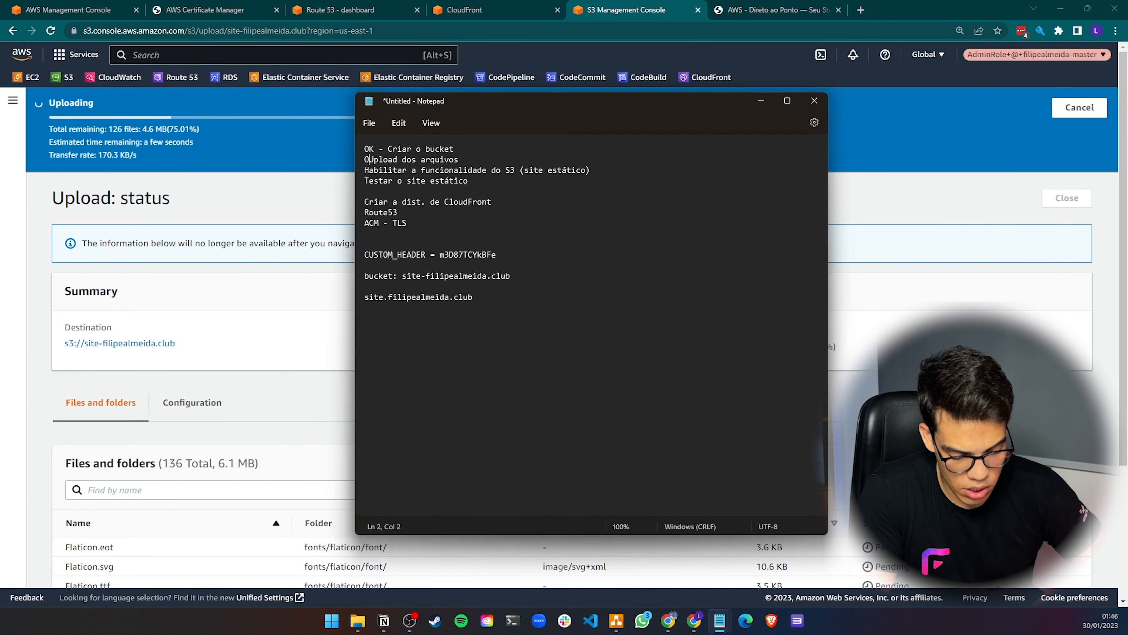
{"action": "left_click", "coordinate": [420, 172]}
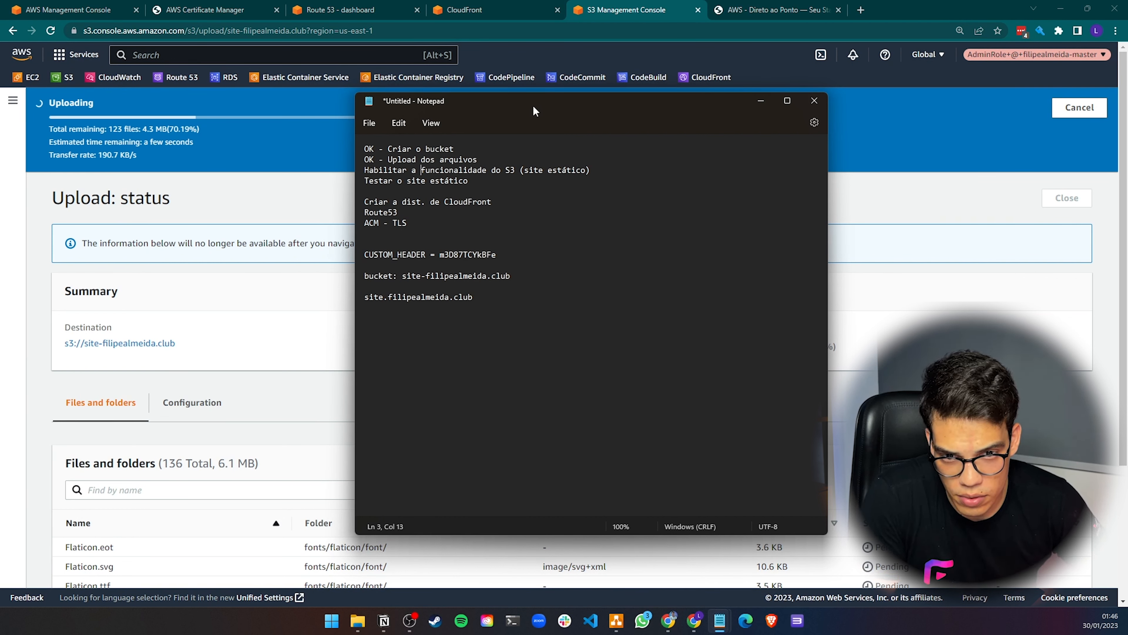
{"action": "left_click", "coordinate": [251, 170]}
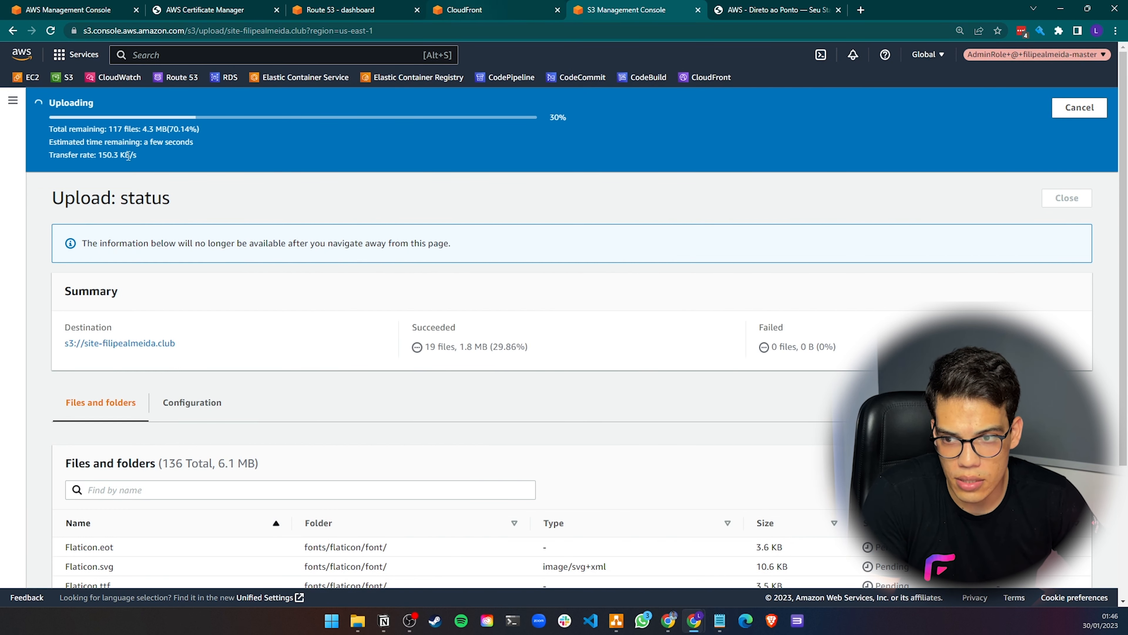
{"action": "left_click", "coordinate": [12, 100]}
{"action": "left_click", "coordinate": [38, 149]}
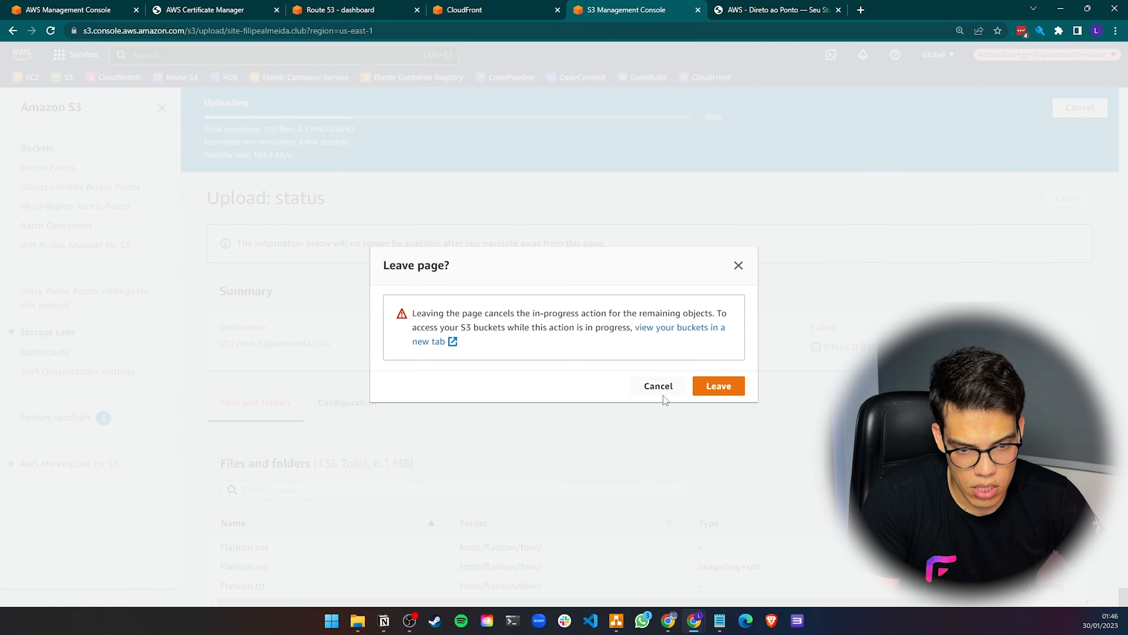
{"action": "left_click", "coordinate": [658, 387]}
Open S3 in a new browser tab from Console Home and reorder the AWS service tabs
{"action": "left_click", "coordinate": [493, 9]}
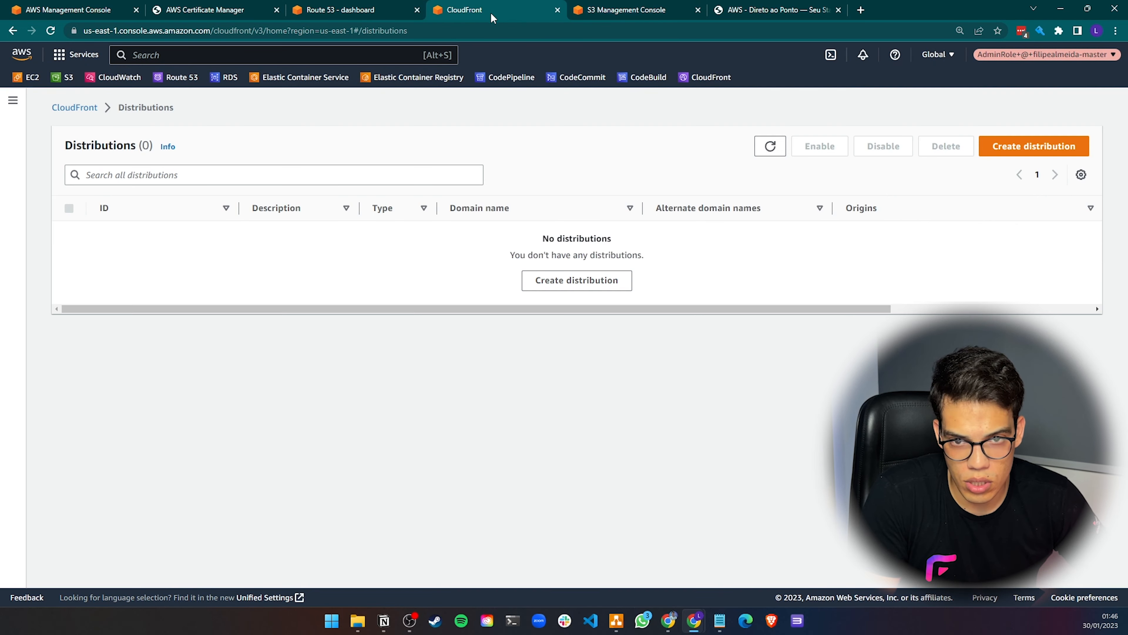
{"action": "left_click", "coordinate": [91, 9]}
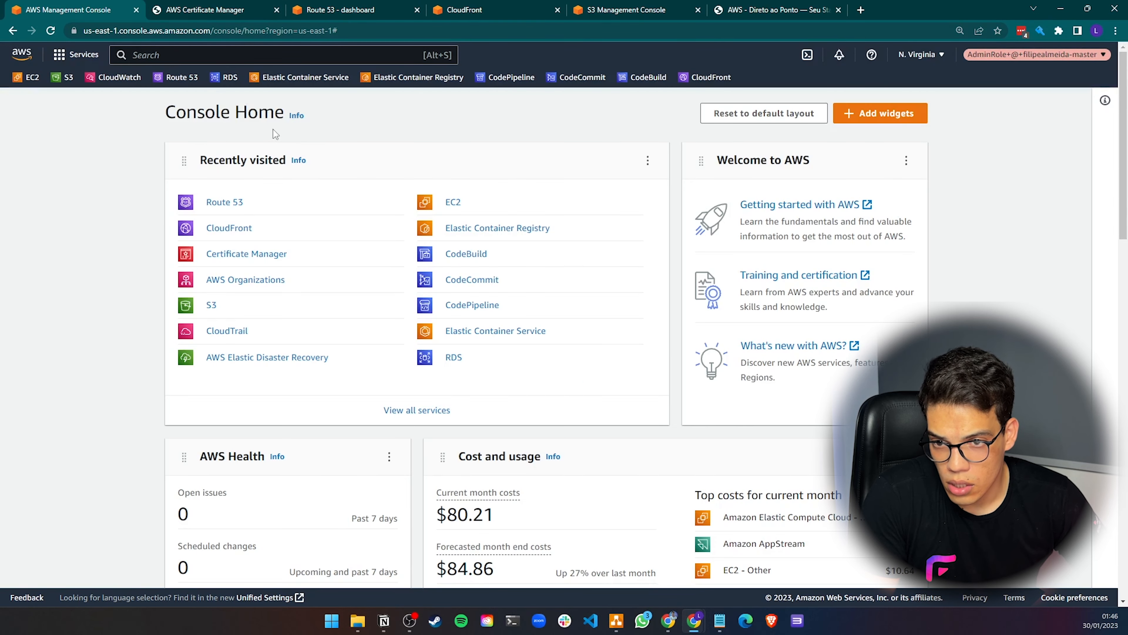
{"action": "right_click", "coordinate": [213, 306]}
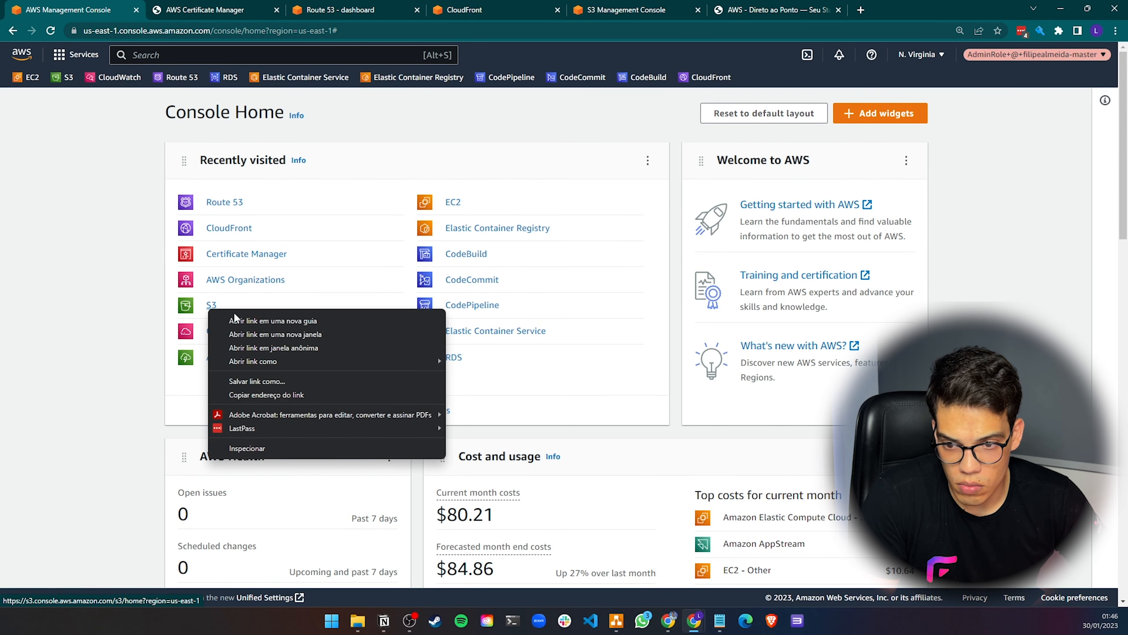
{"action": "left_click", "coordinate": [235, 320]}
{"action": "left_click_drag", "start_coordinate": [627, 10], "coordinate": [338, 11]}
{"action": "left_click", "coordinate": [480, 10]}
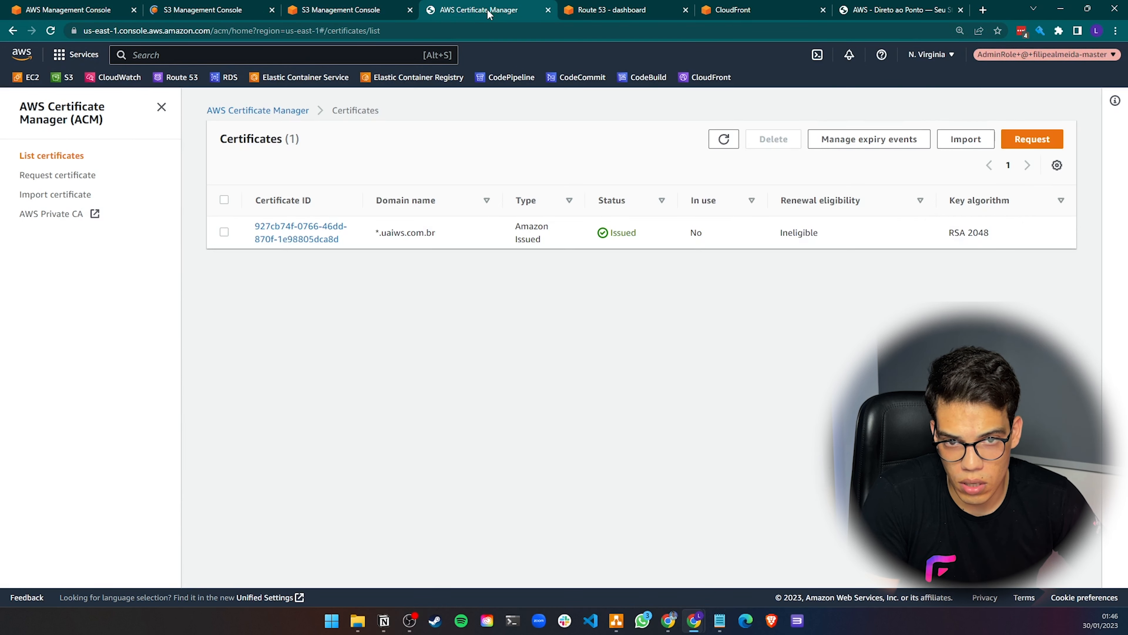
{"action": "left_click", "coordinate": [599, 14]}
{"action": "left_click", "coordinate": [720, 10]}
{"action": "left_click", "coordinate": [213, 9]}
{"action": "left_click", "coordinate": [747, 13]}
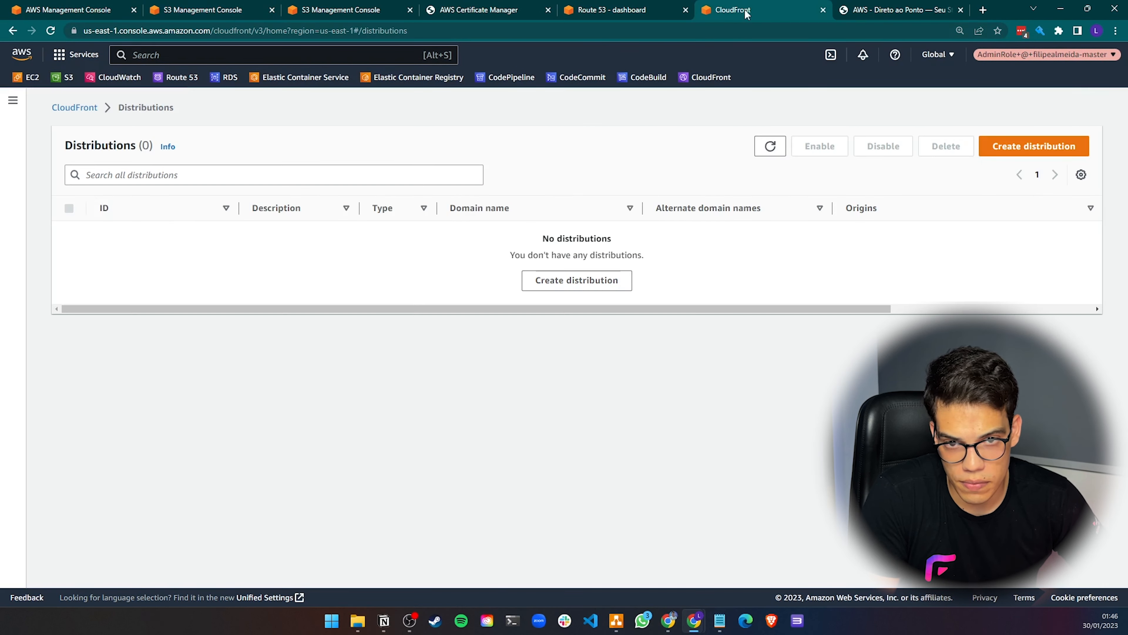
{"action": "left_click_drag", "start_coordinate": [746, 14], "coordinate": [476, 16]}
{"action": "left_click_drag", "start_coordinate": [783, 12], "coordinate": [651, 13]}
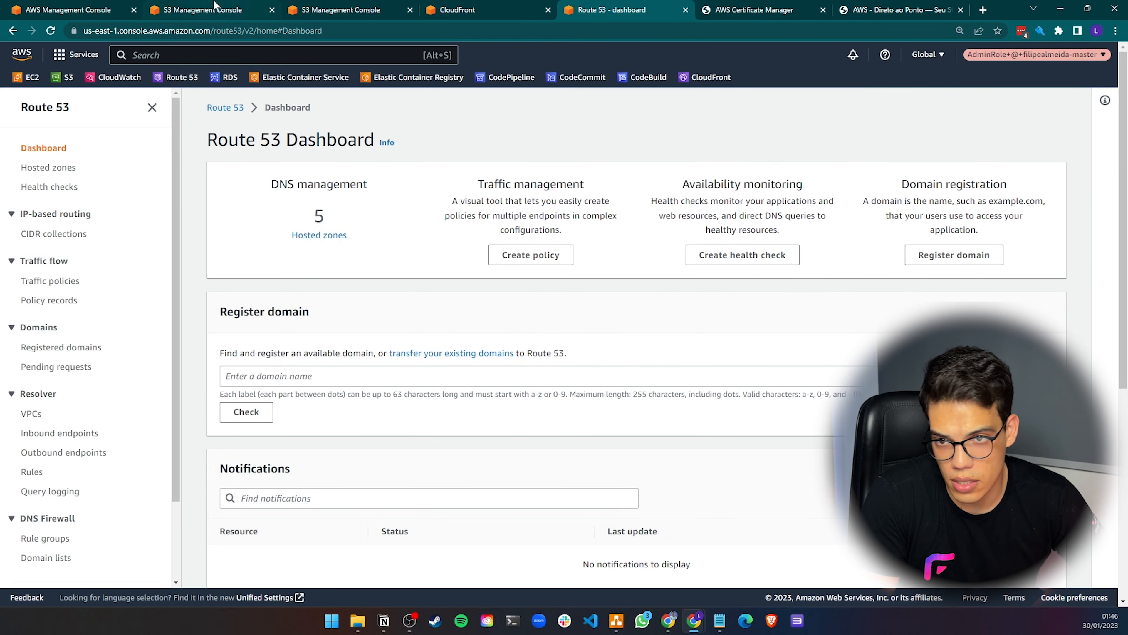
Filter the bucket list for 'site' and open the site-filipealmeida.club bucket
{"action": "left_click", "coordinate": [214, 10]}
{"action": "left_click", "coordinate": [337, 10]}
{"action": "left_click", "coordinate": [209, 10]}
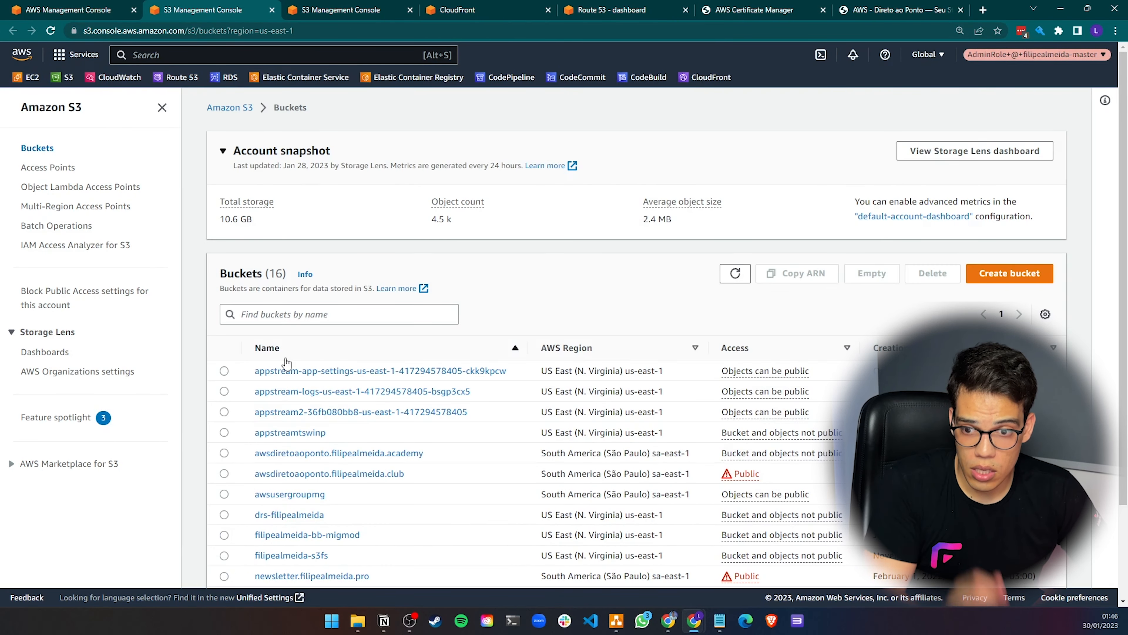
{"action": "left_click", "coordinate": [281, 317]}
{"action": "type", "text": "site"}
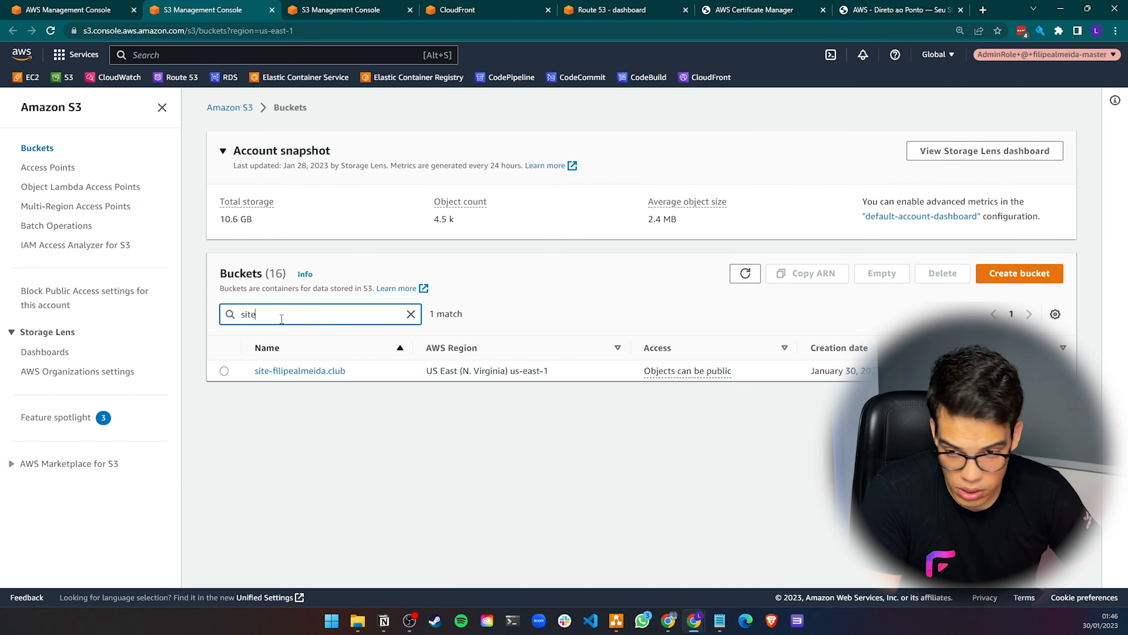
{"action": "left_click", "coordinate": [315, 371]}
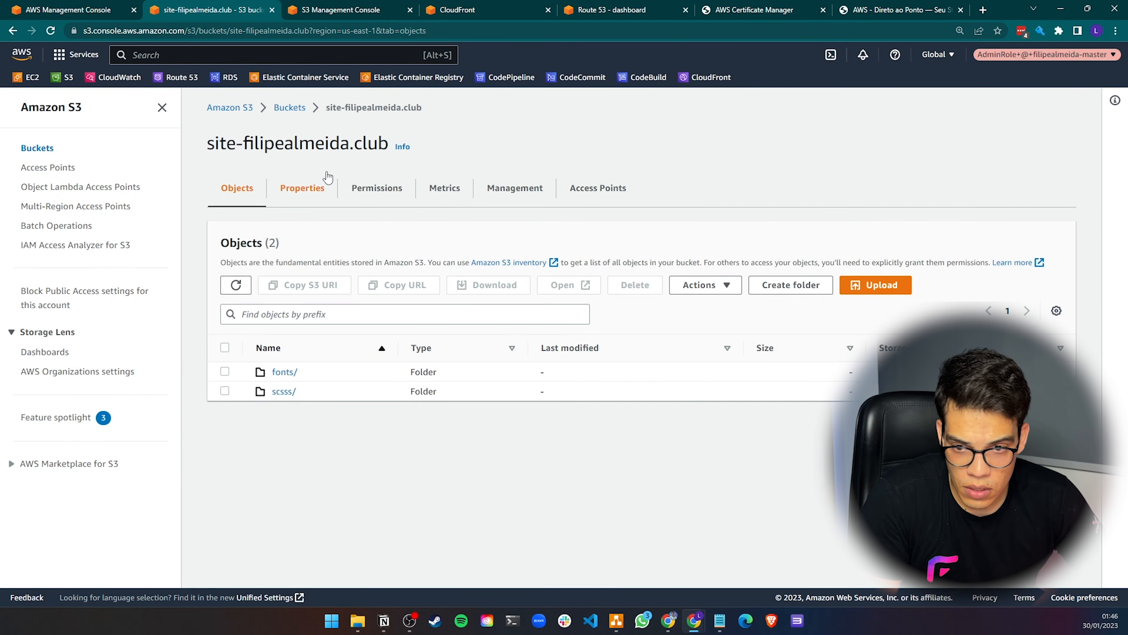
Enable static website hosting on the bucket with index.html as the index document and save the changes
{"action": "left_click", "coordinate": [302, 188]}
{"action": "scroll", "coordinate": [409, 312], "scroll_direction": "down", "scroll_amount": 10}
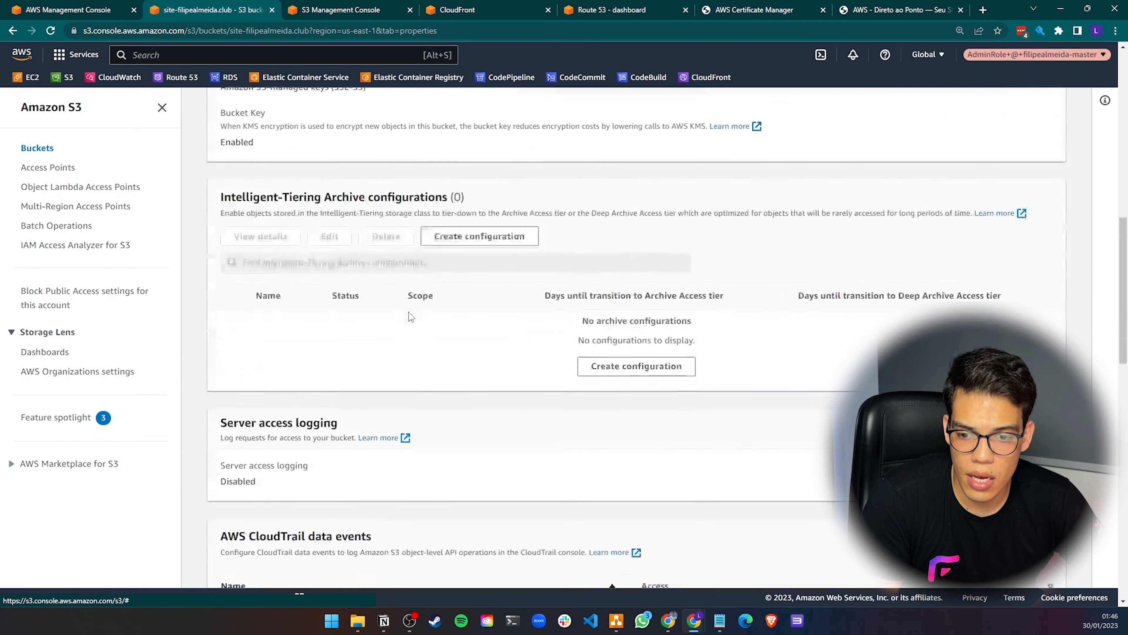
{"action": "scroll", "coordinate": [409, 312], "scroll_direction": "up", "scroll_amount": 10}
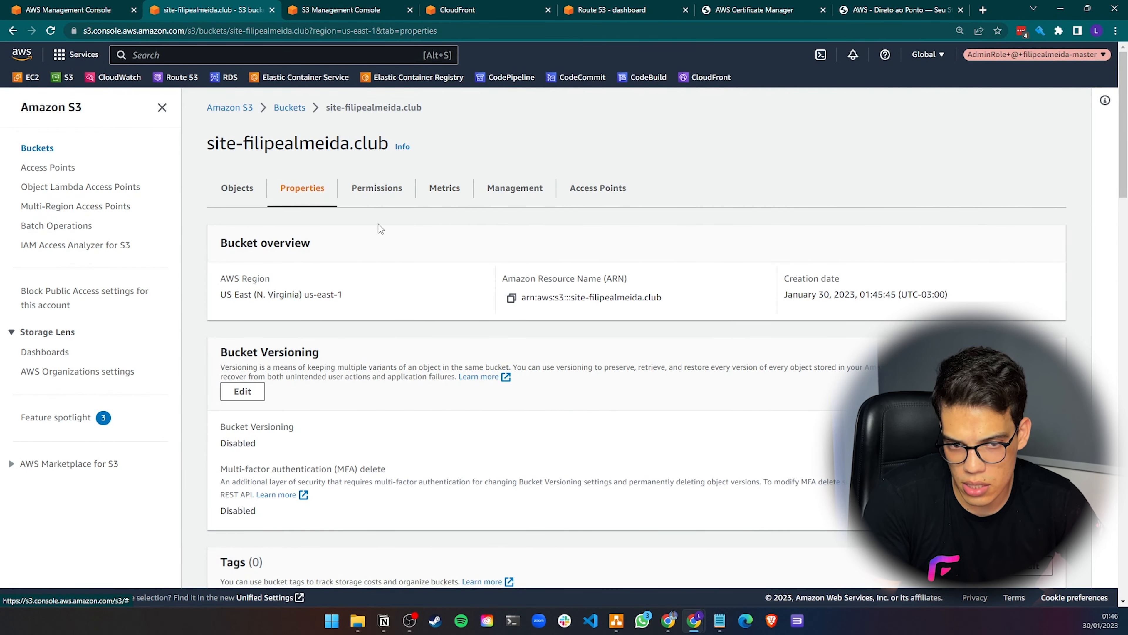
{"action": "scroll", "coordinate": [334, 286], "scroll_direction": "down", "scroll_amount": 10}
{"action": "scroll", "coordinate": [334, 286], "scroll_direction": "down", "scroll_amount": 10}
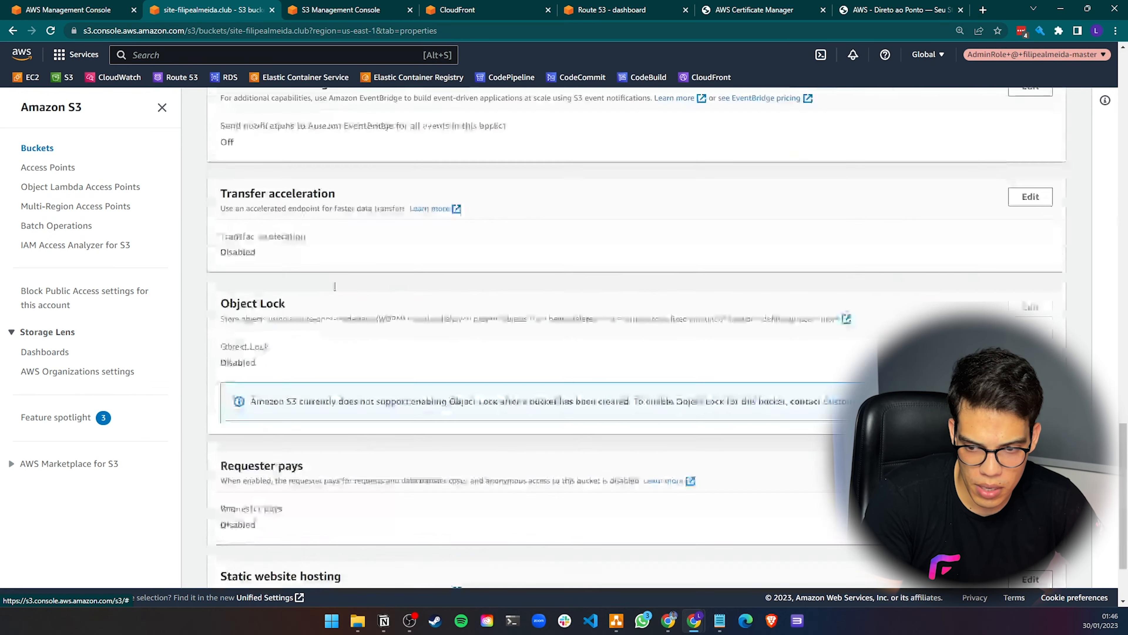
{"action": "left_click_drag", "start_coordinate": [227, 470], "coordinate": [307, 471]}
{"action": "left_click", "coordinate": [1030, 474]}
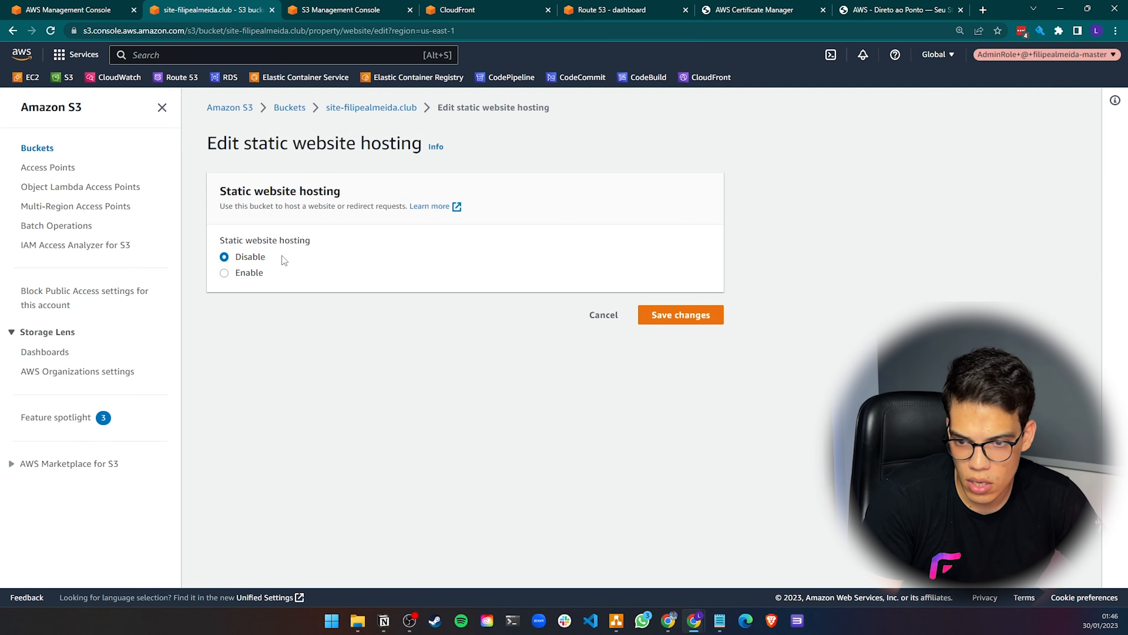
{"action": "left_click", "coordinate": [253, 273]}
{"action": "scroll", "coordinate": [272, 445], "scroll_direction": "down", "scroll_amount": 4}
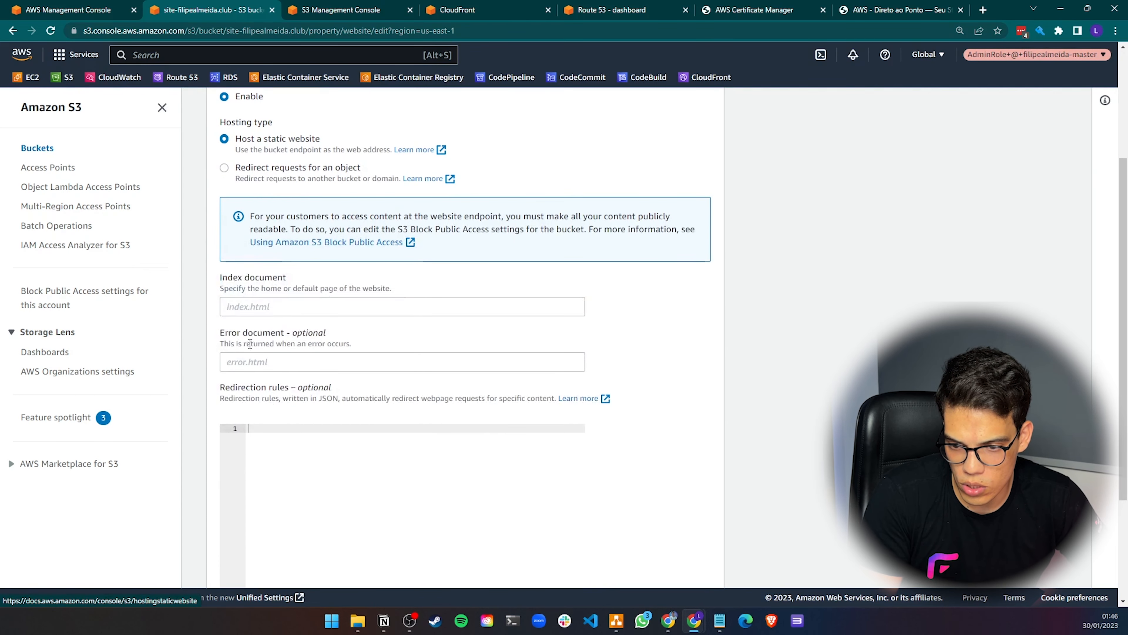
{"action": "left_click", "coordinate": [247, 311]}
{"action": "type", "text": "index"}
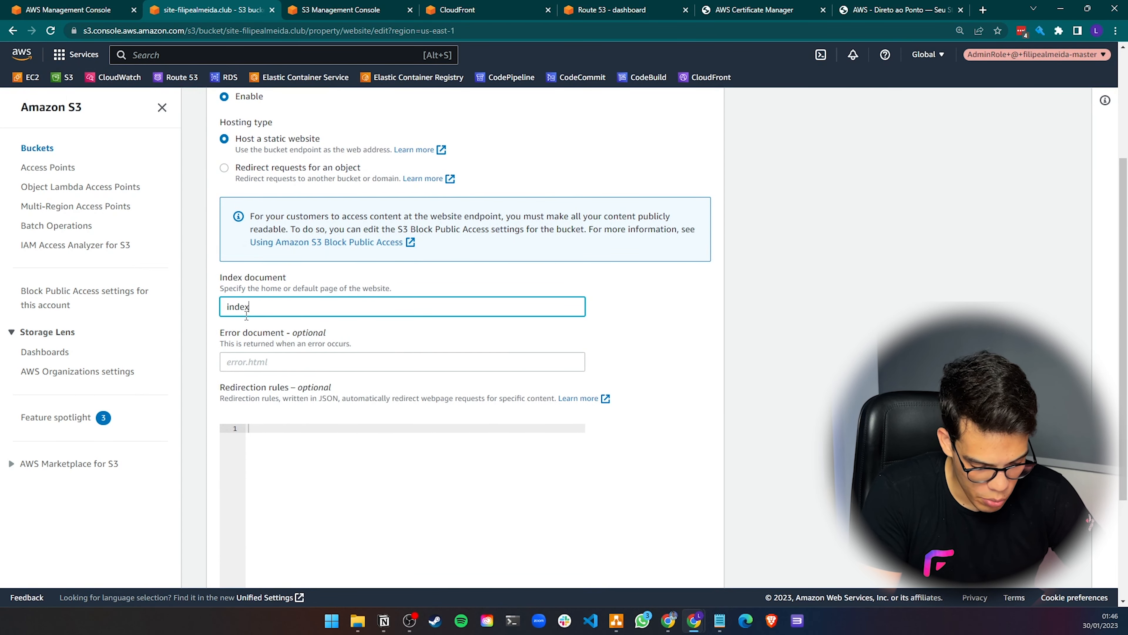
{"action": "type", "text": ".html"}
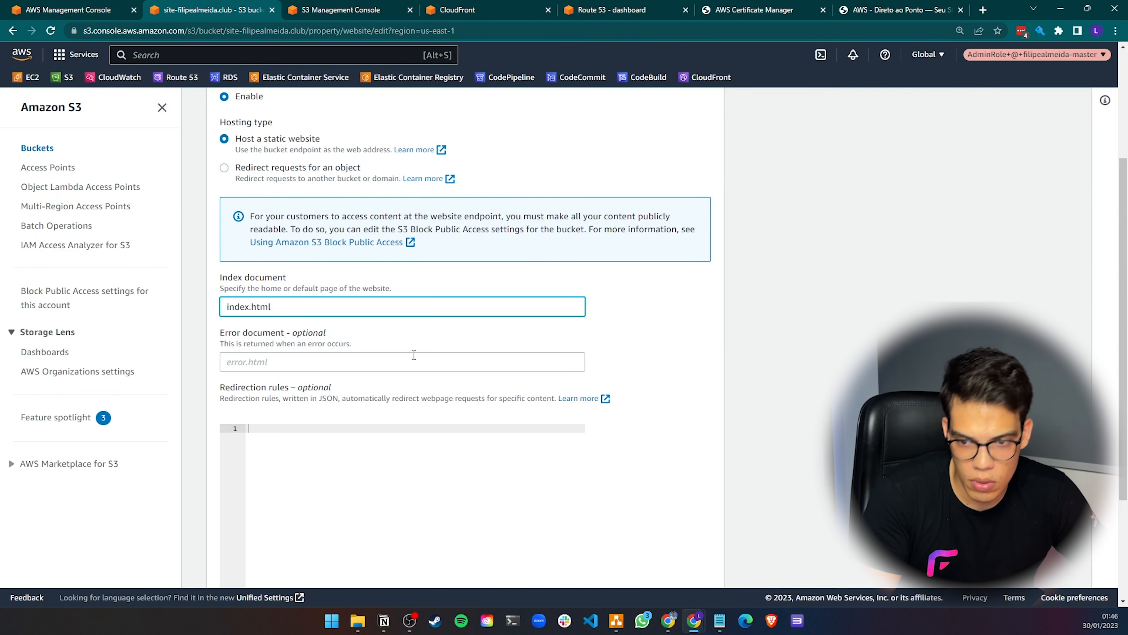
{"action": "scroll", "coordinate": [588, 460], "scroll_direction": "down", "scroll_amount": 3}
{"action": "left_click", "coordinate": [682, 565]}
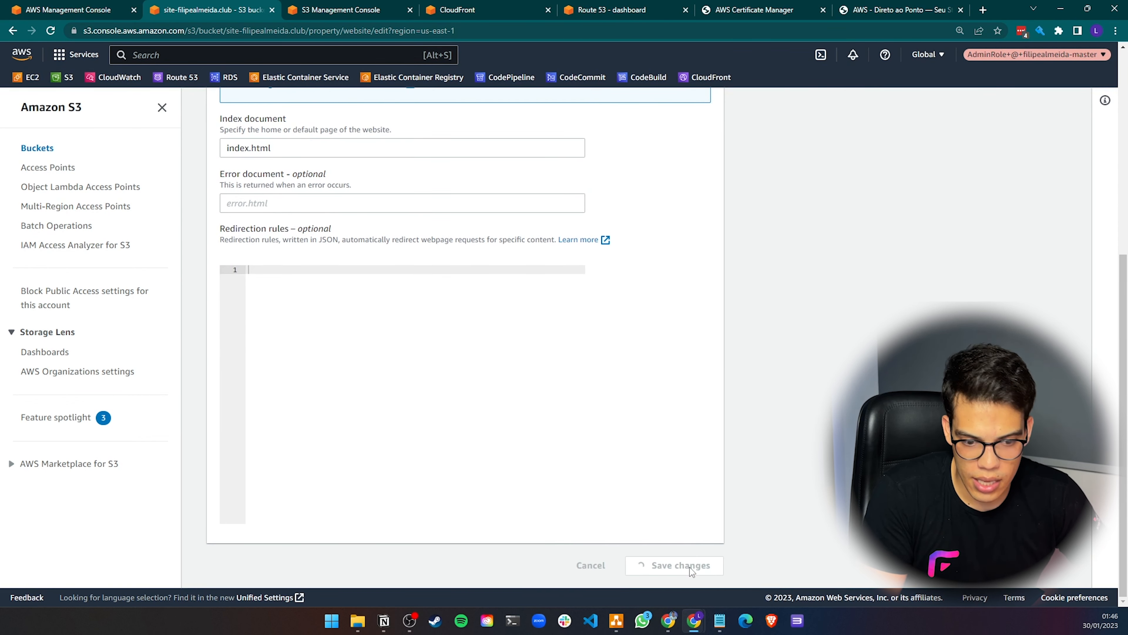
Copy the bucket website endpoint URL from the static website hosting section
{"action": "scroll", "coordinate": [430, 295], "scroll_direction": "down", "scroll_amount": 5}
{"action": "scroll", "coordinate": [430, 296], "scroll_direction": "down", "scroll_amount": 20}
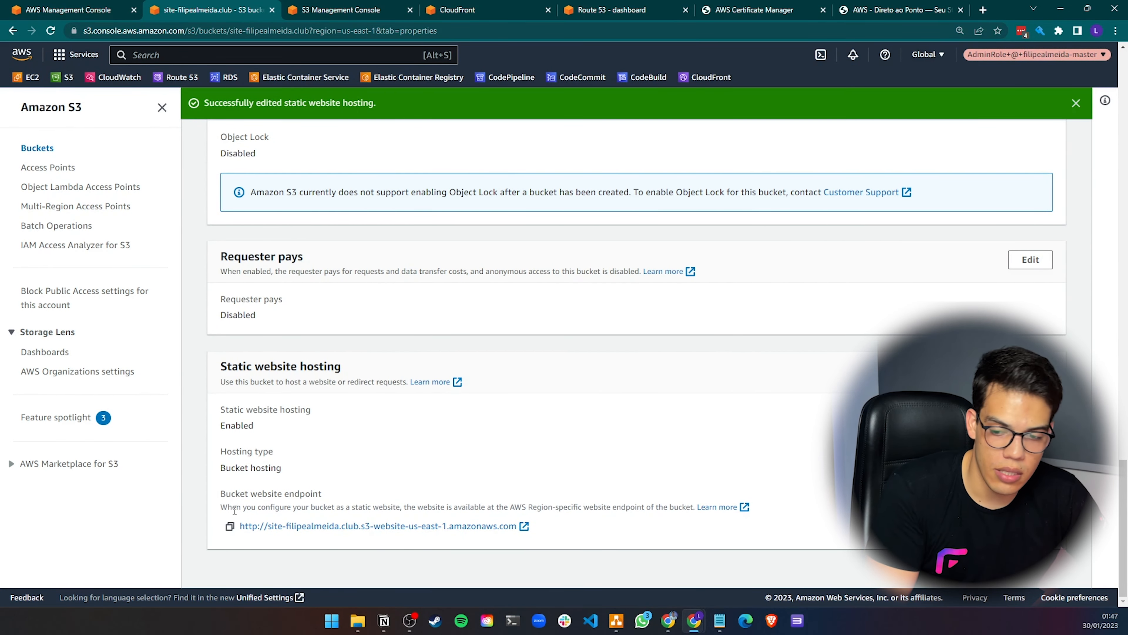
{"action": "left_click", "coordinate": [230, 526]}
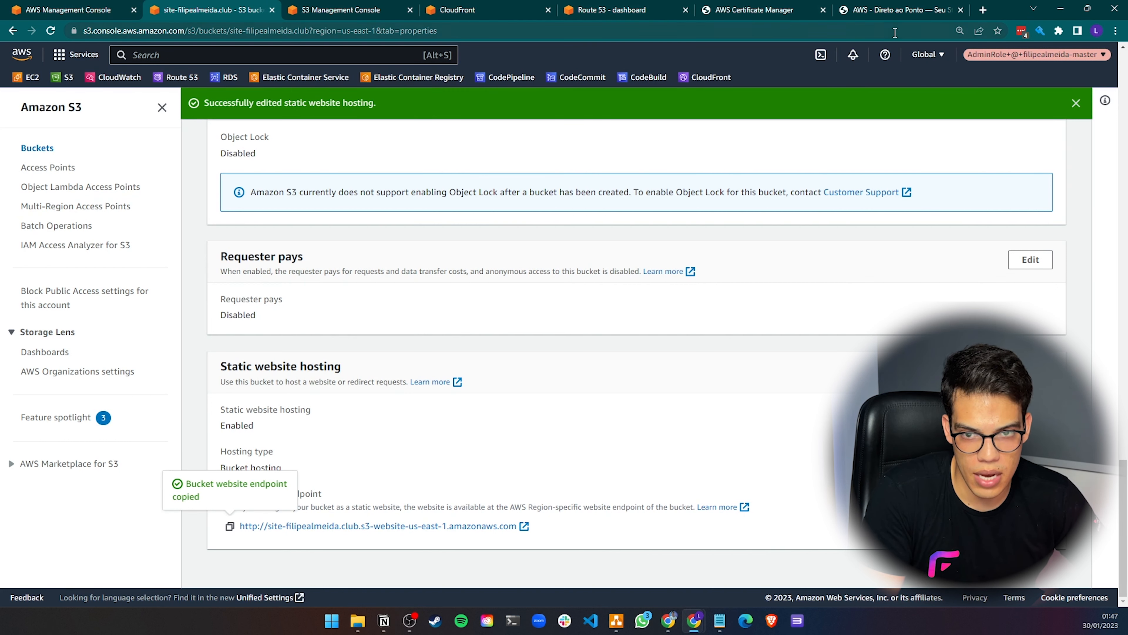
Open the copied bucket website endpoint in a new browser tab to test the static site
{"action": "left_click", "coordinate": [983, 10]}
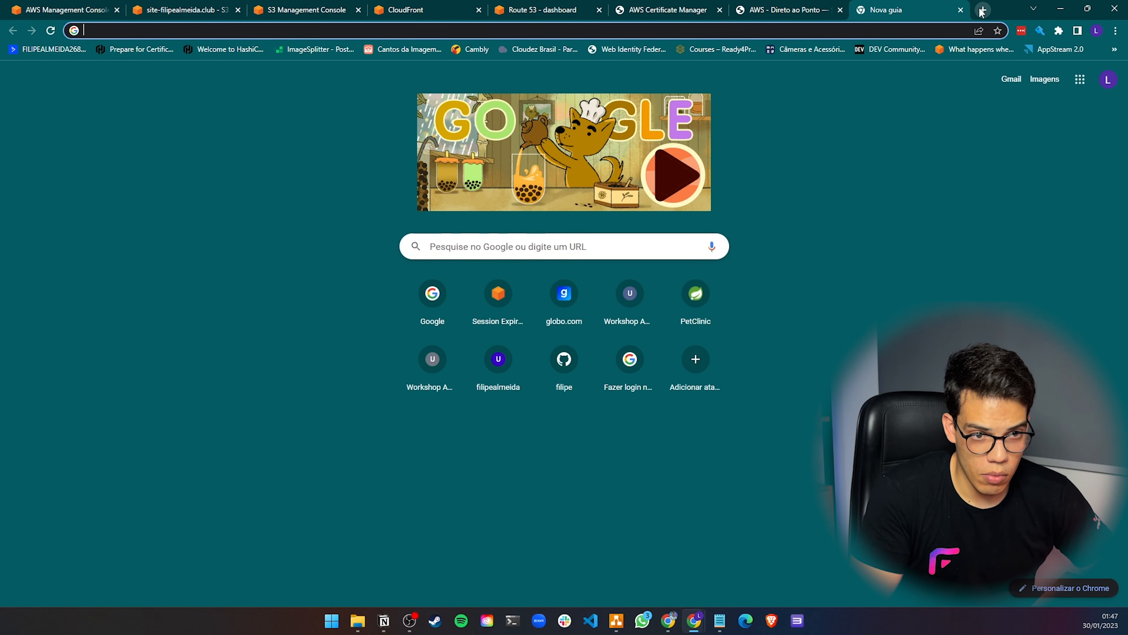
{"action": "left_click", "coordinate": [840, 10]}
{"action": "left_click", "coordinate": [781, 30]}
{"action": "key", "text": "ctrl+v"}
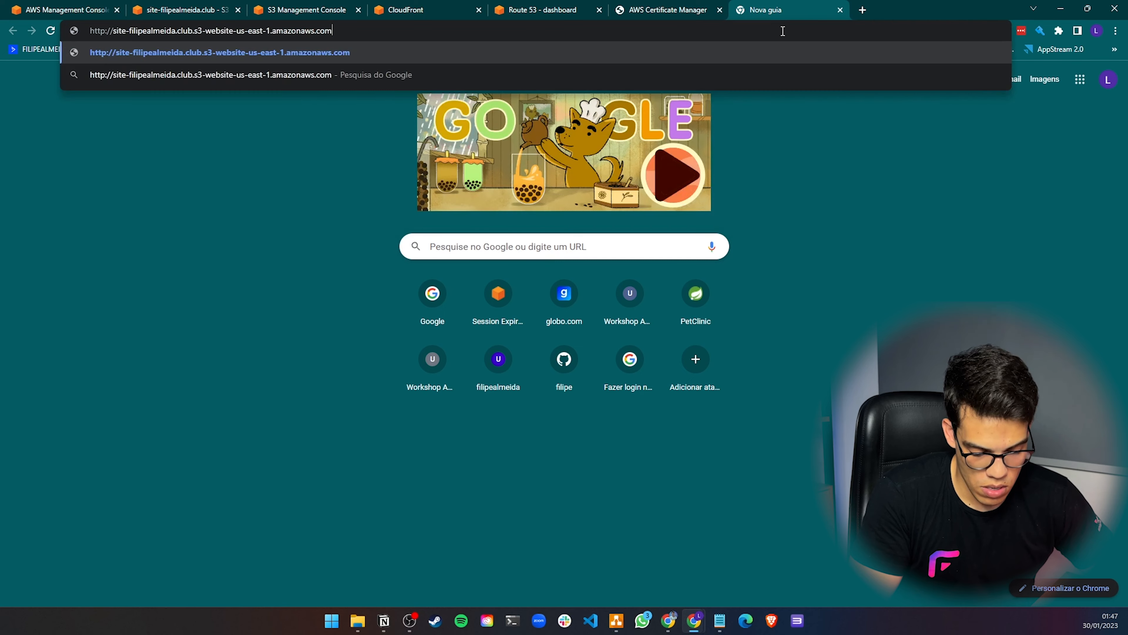
{"action": "key", "text": "Return"}
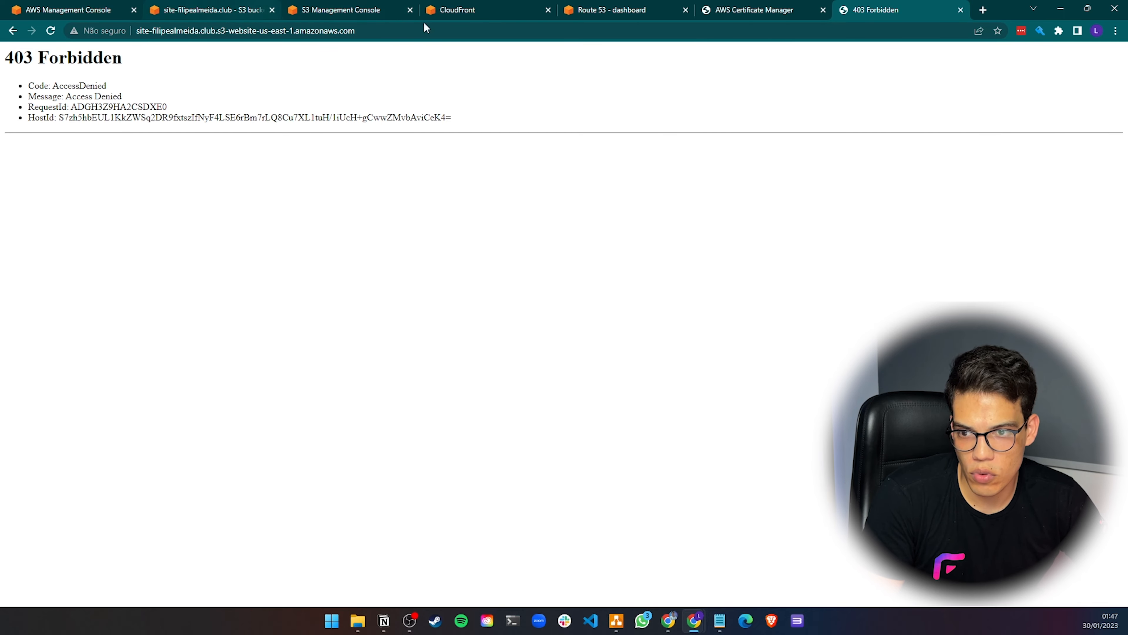
Check the bucket's Permissions tab and the upload status page in the other S3 tab
{"action": "left_click", "coordinate": [212, 9]}
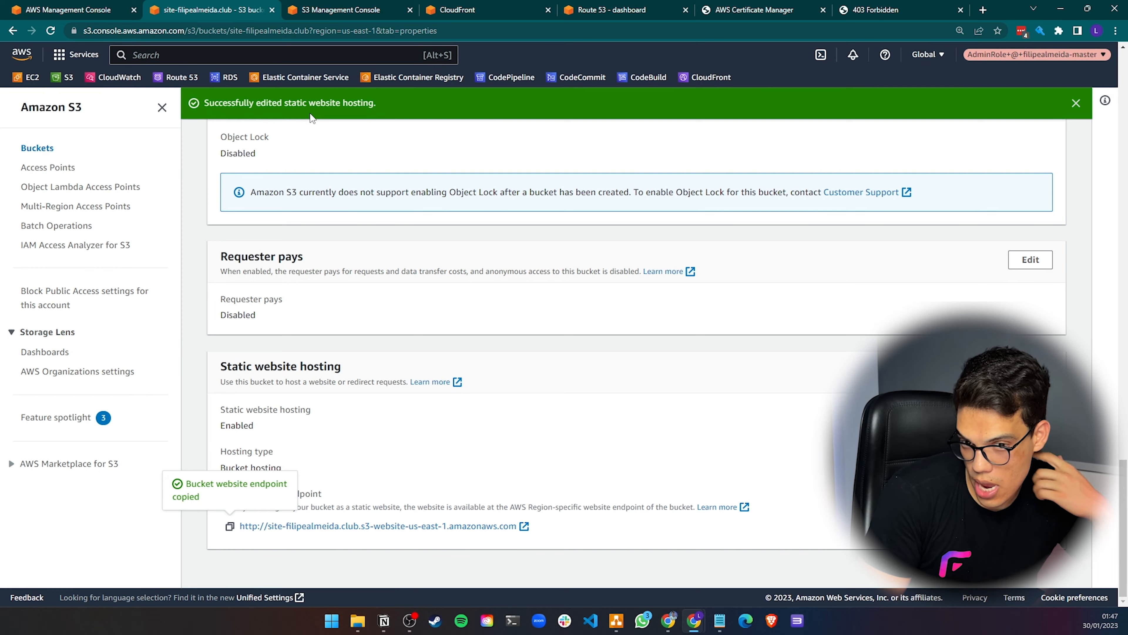
{"action": "scroll", "coordinate": [350, 225], "scroll_direction": "up", "scroll_amount": 15}
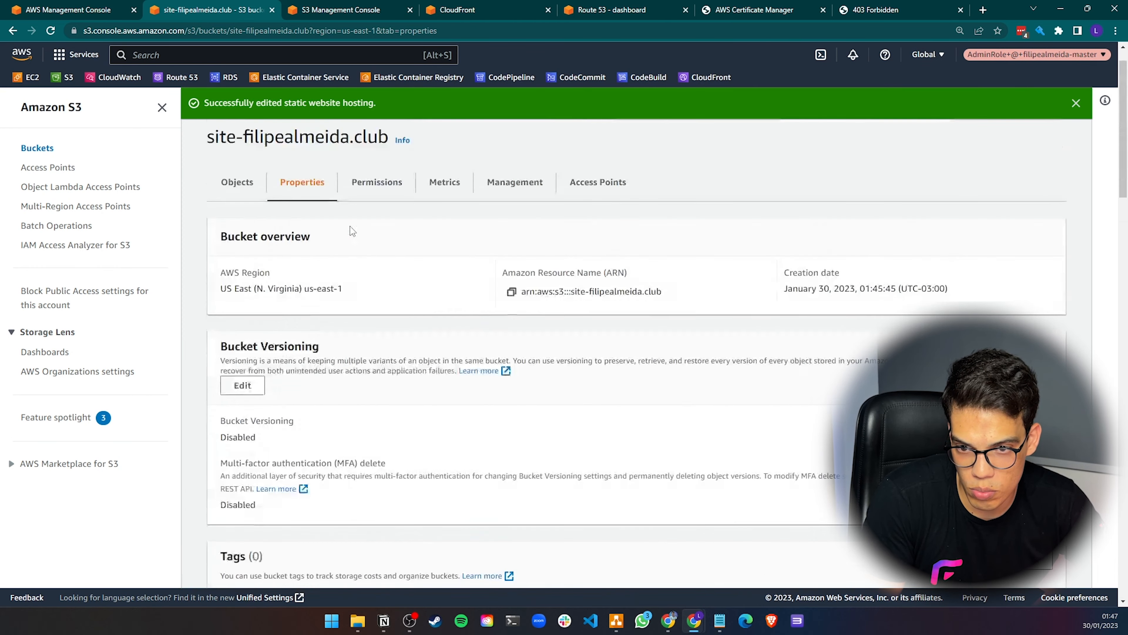
{"action": "left_click", "coordinate": [355, 218]}
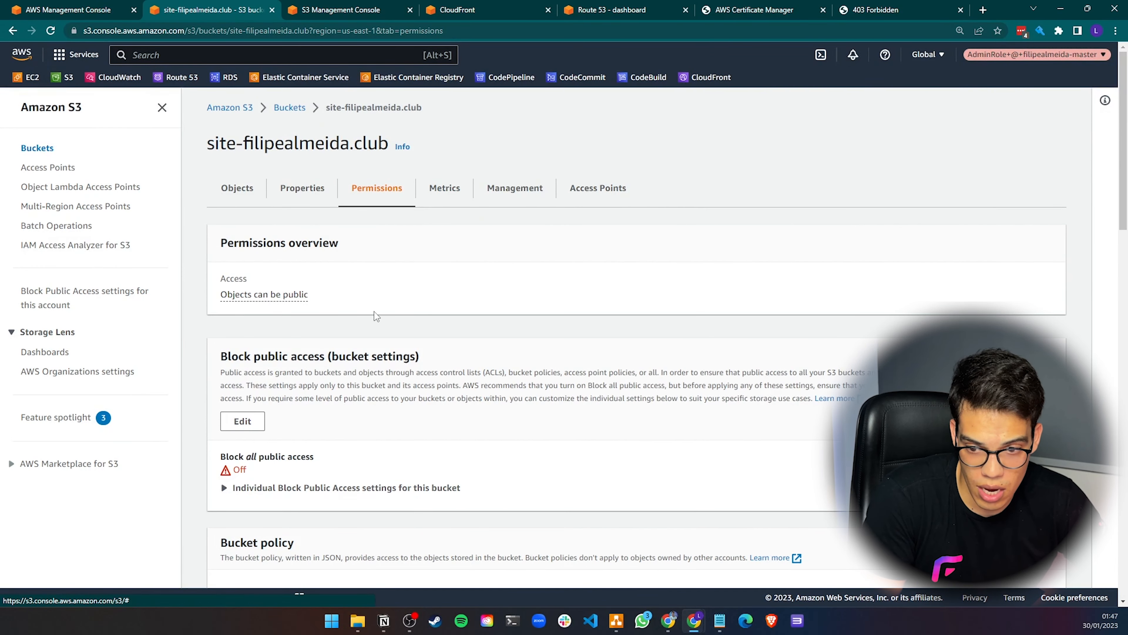
{"action": "scroll", "coordinate": [373, 311], "scroll_direction": "down", "scroll_amount": 2}
{"action": "left_click", "coordinate": [336, 11]}
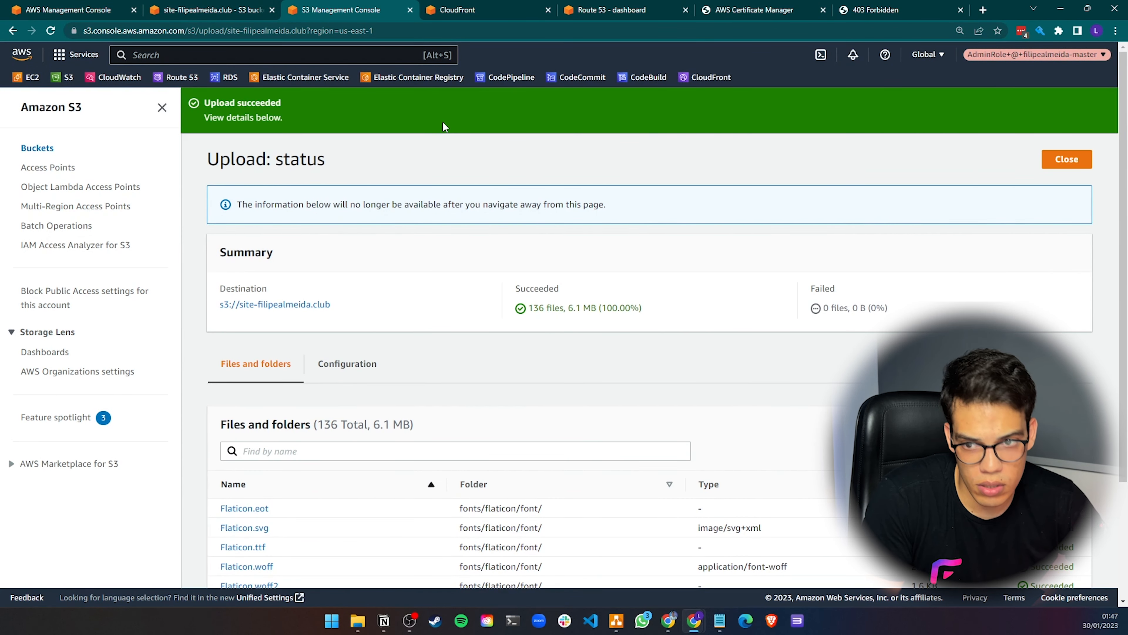
{"action": "scroll", "coordinate": [436, 262], "scroll_direction": "down", "scroll_amount": 3}
{"action": "scroll", "coordinate": [435, 262], "scroll_direction": "up", "scroll_amount": 3}
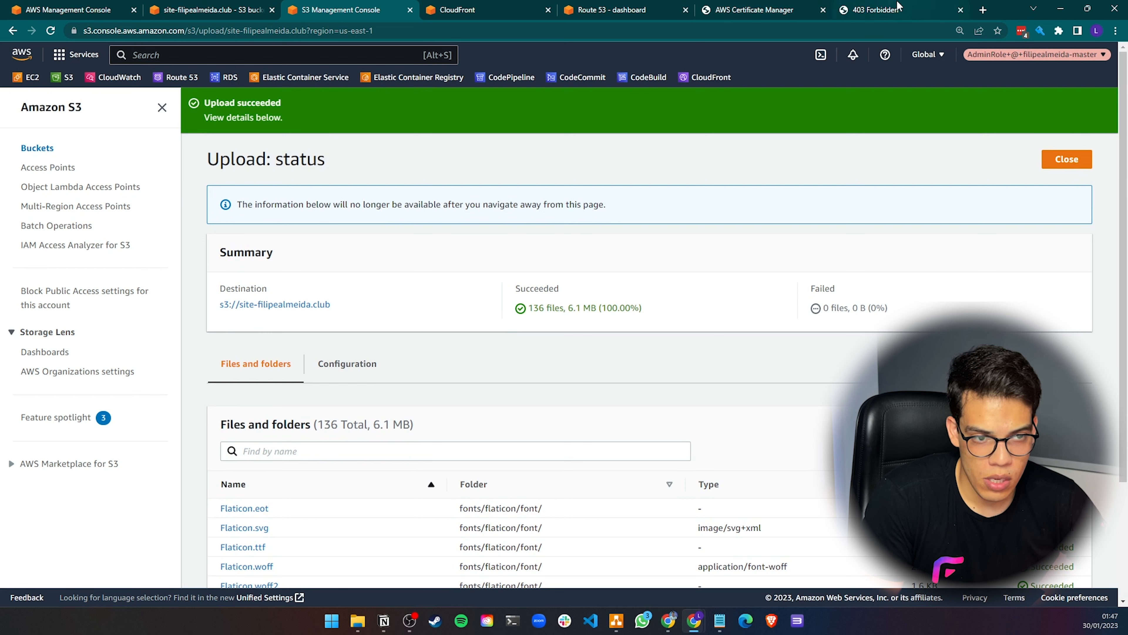
Close the upload status page and the duplicate S3 bucket tab
{"action": "left_click", "coordinate": [1062, 160]}
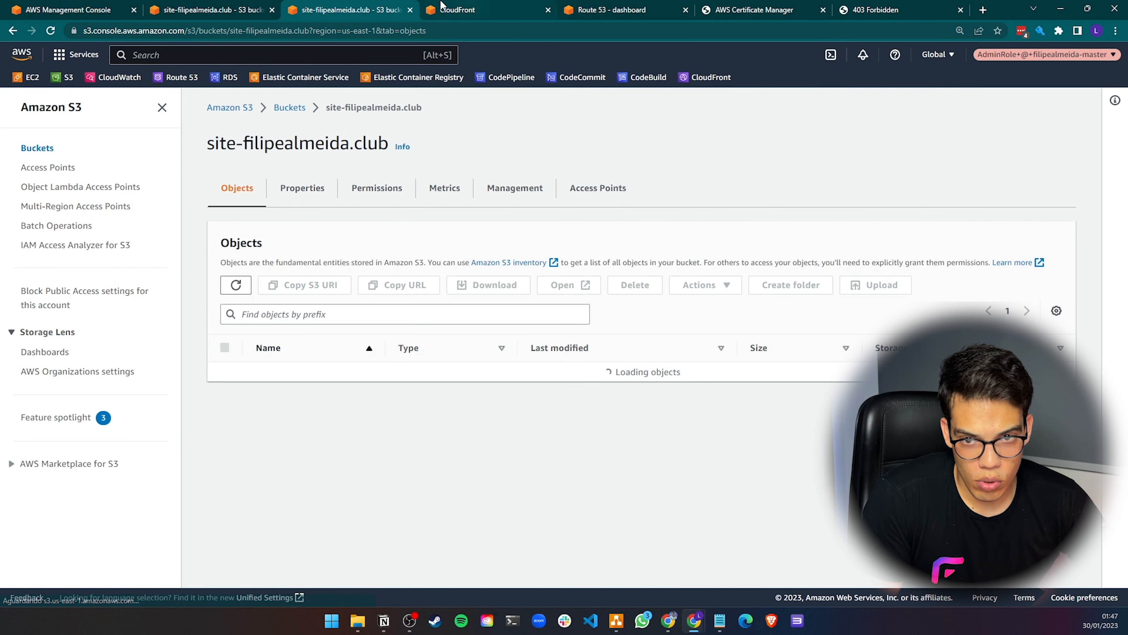
{"action": "left_click", "coordinate": [410, 10]}
Reload the bucket website endpoint page to test the static site again
{"action": "left_click", "coordinate": [720, 11]}
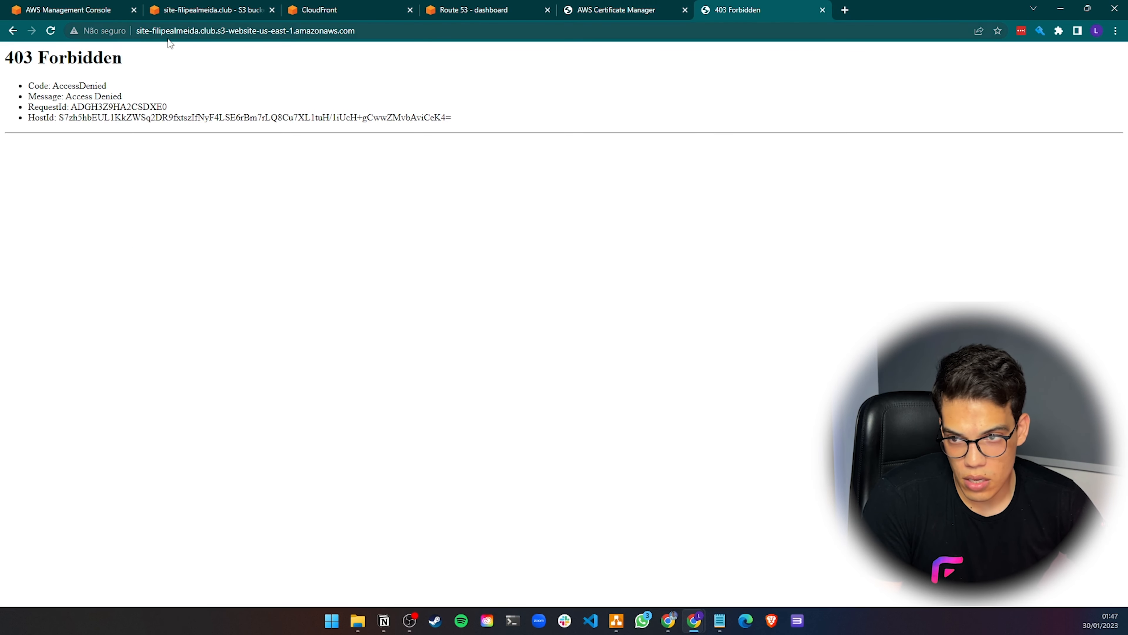
{"action": "left_click", "coordinate": [183, 34]}
{"action": "key", "text": "Return"}
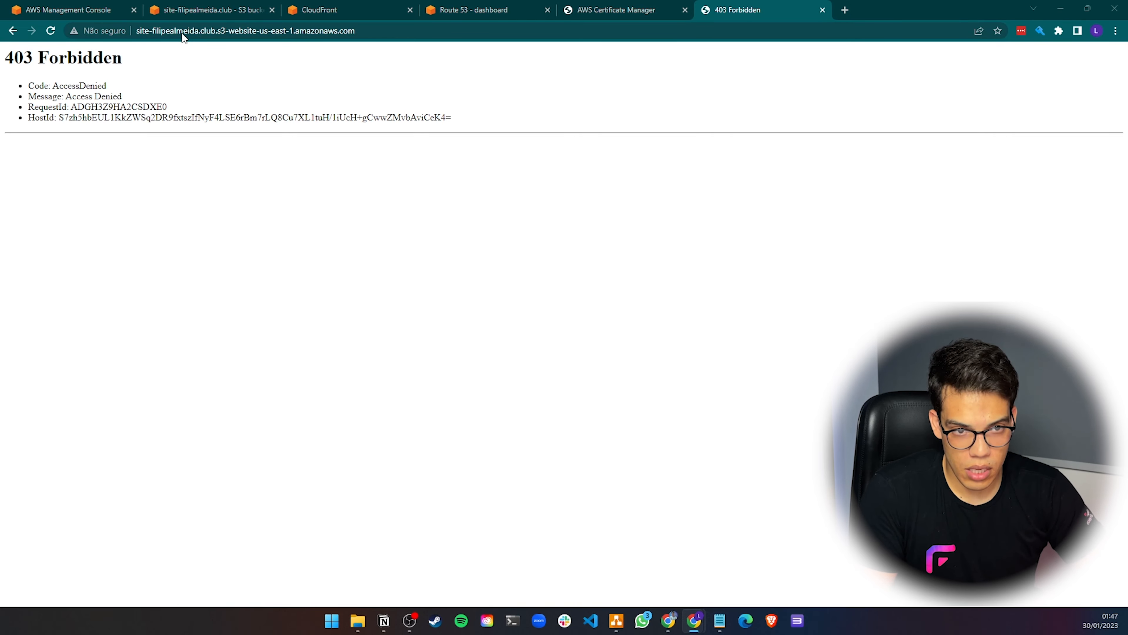
{"action": "left_click", "coordinate": [50, 31]}
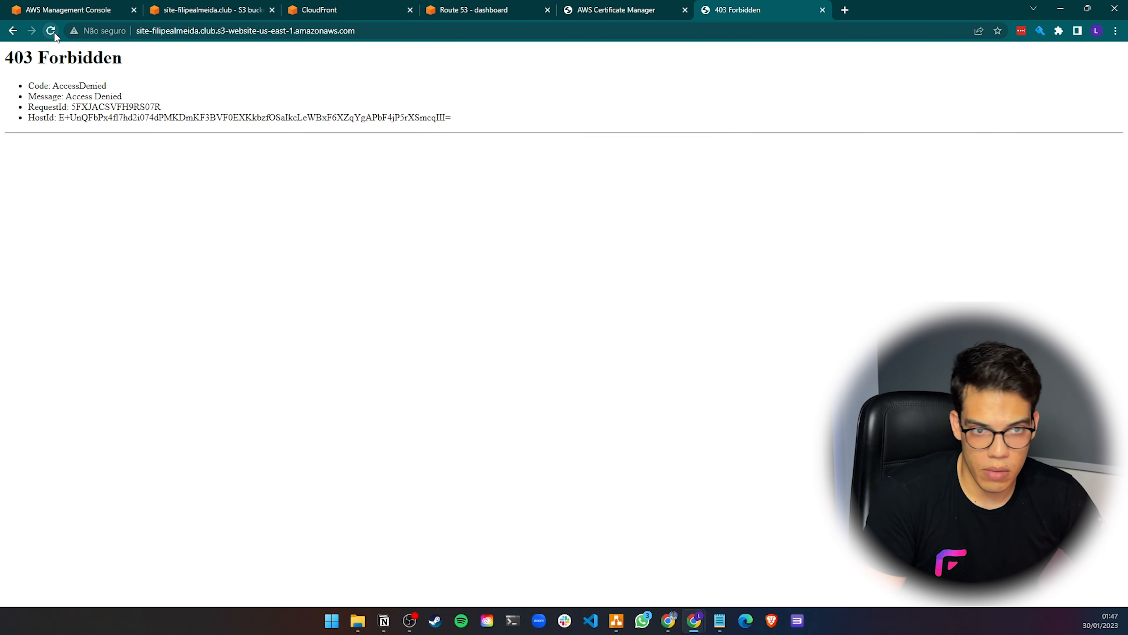
{"action": "left_click", "coordinate": [52, 32]}
{"action": "left_click", "coordinate": [52, 31]}
Open the bucket policy editor from the bucket's Permissions tab
{"action": "left_click", "coordinate": [182, 15]}
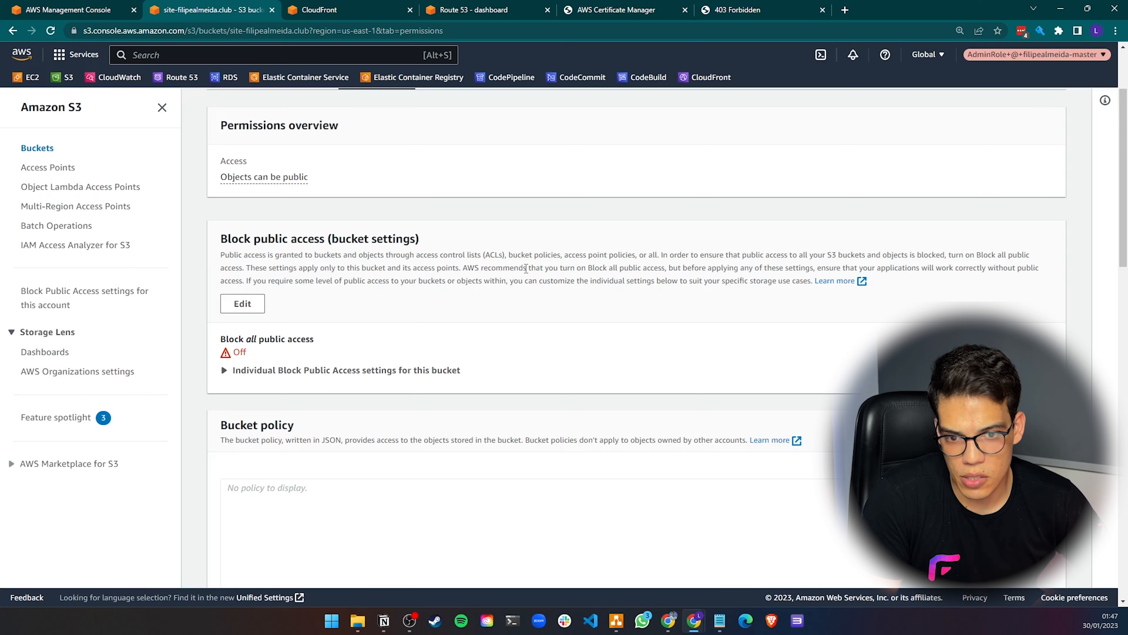
{"action": "scroll", "coordinate": [443, 383], "scroll_direction": "down", "scroll_amount": 3}
{"action": "left_click", "coordinate": [969, 193]}
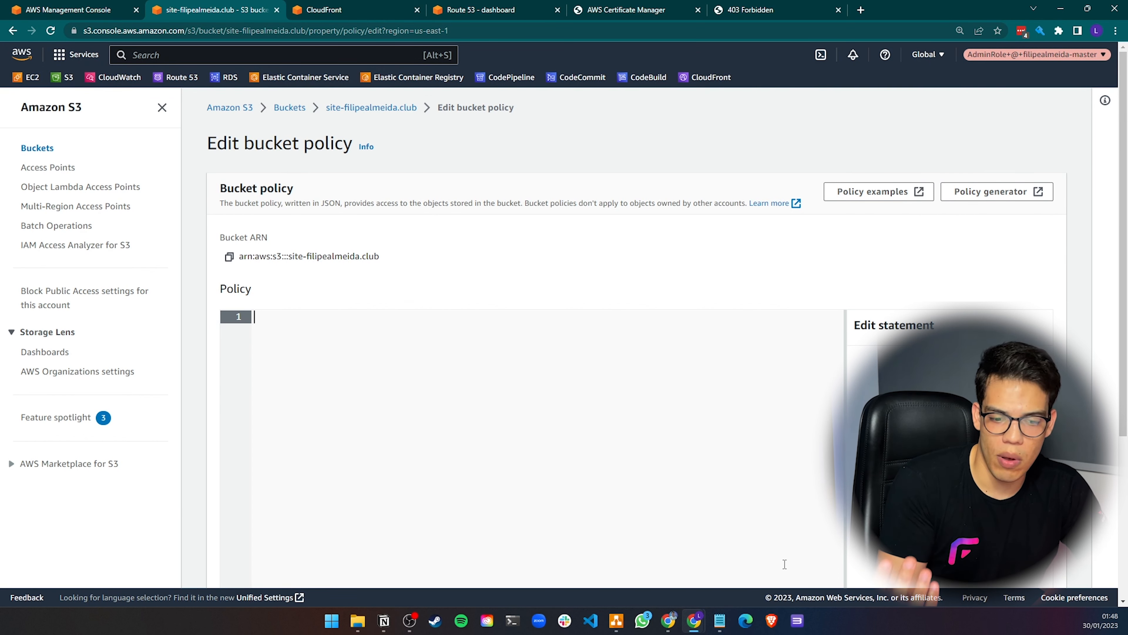
{"action": "left_click", "coordinate": [726, 626]}
{"action": "left_click", "coordinate": [814, 567]}
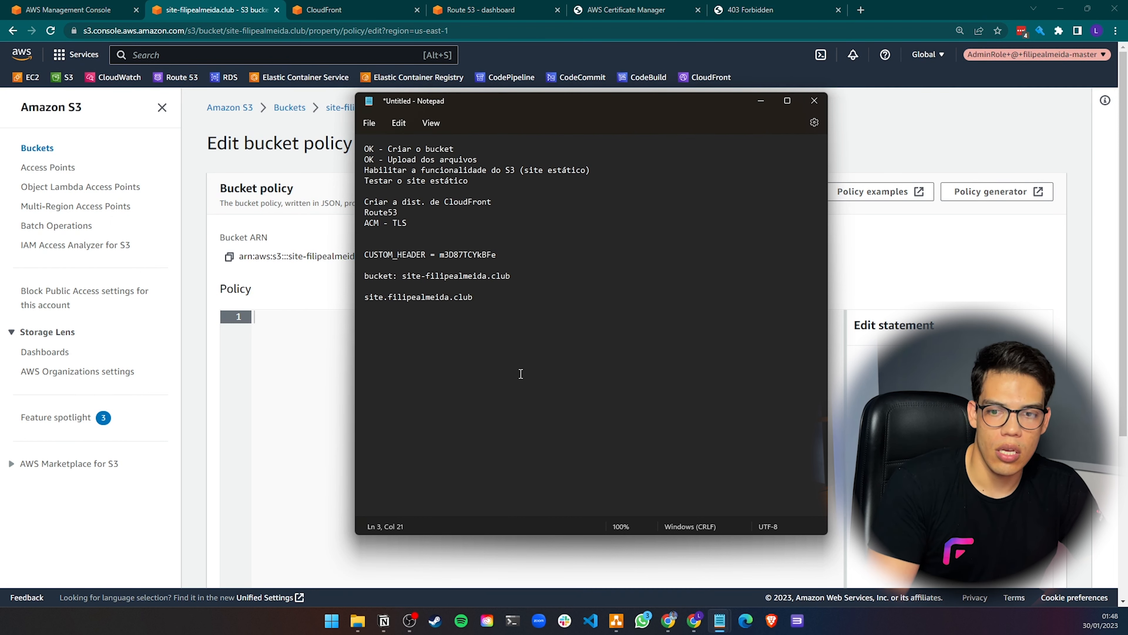
{"action": "left_click", "coordinate": [273, 320]}
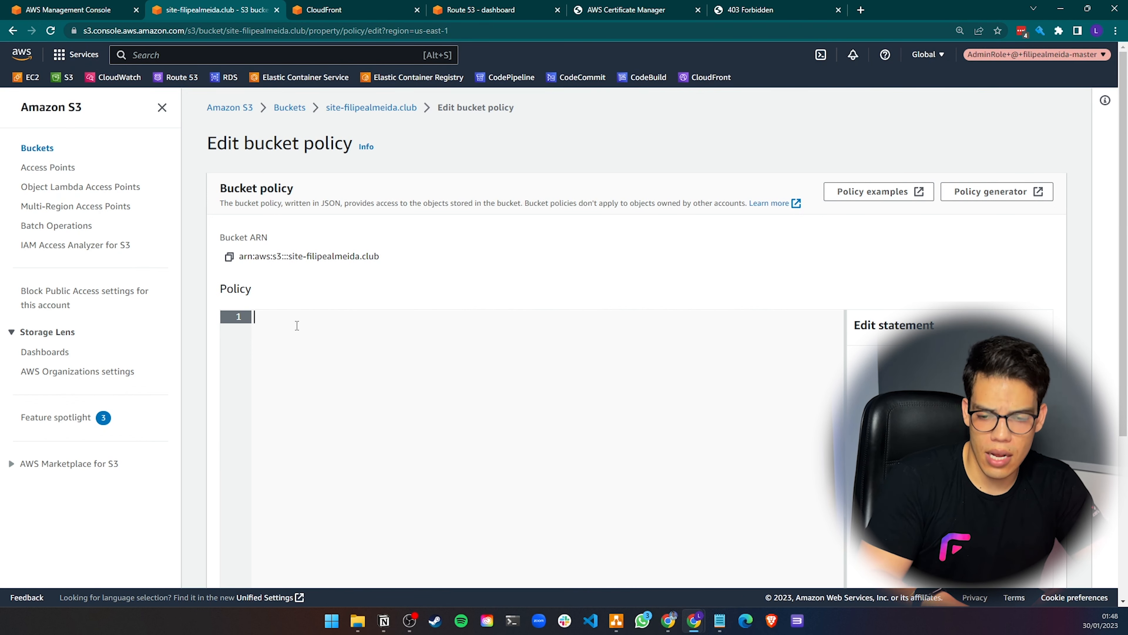
Paste a public-read bucket policy template allowing s3:GetObject for all principals into the policy editor
{"action": "scroll", "coordinate": [383, 353], "scroll_direction": "down", "scroll_amount": 3}
{"action": "scroll", "coordinate": [385, 356], "scroll_direction": "up", "scroll_amount": 3}
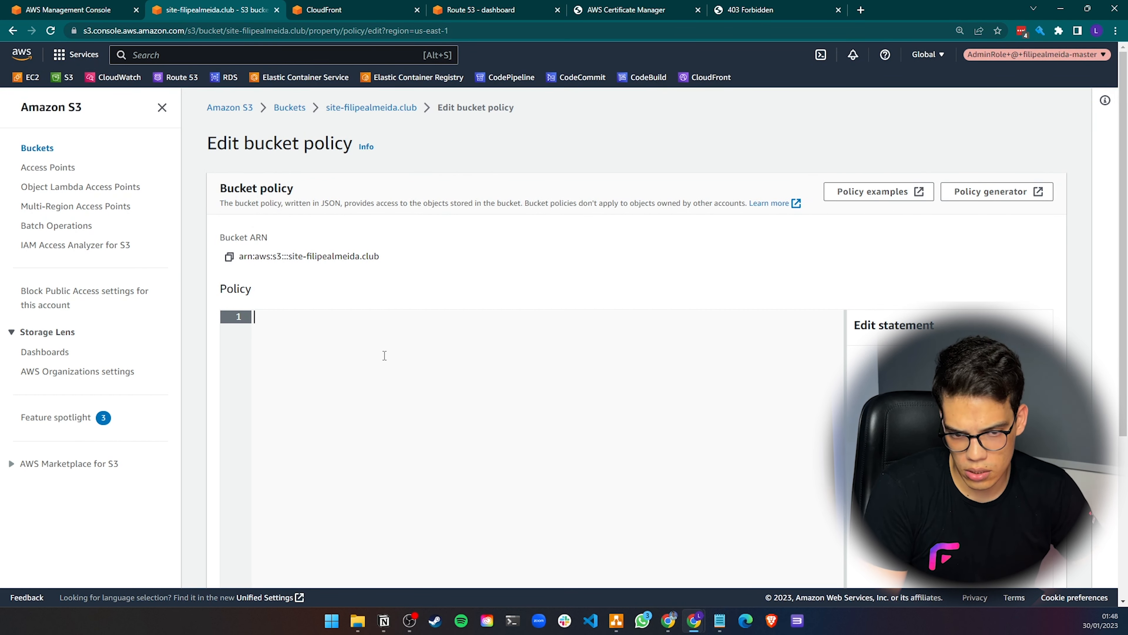
{"action": "scroll", "coordinate": [389, 356], "scroll_direction": "down", "scroll_amount": 1}
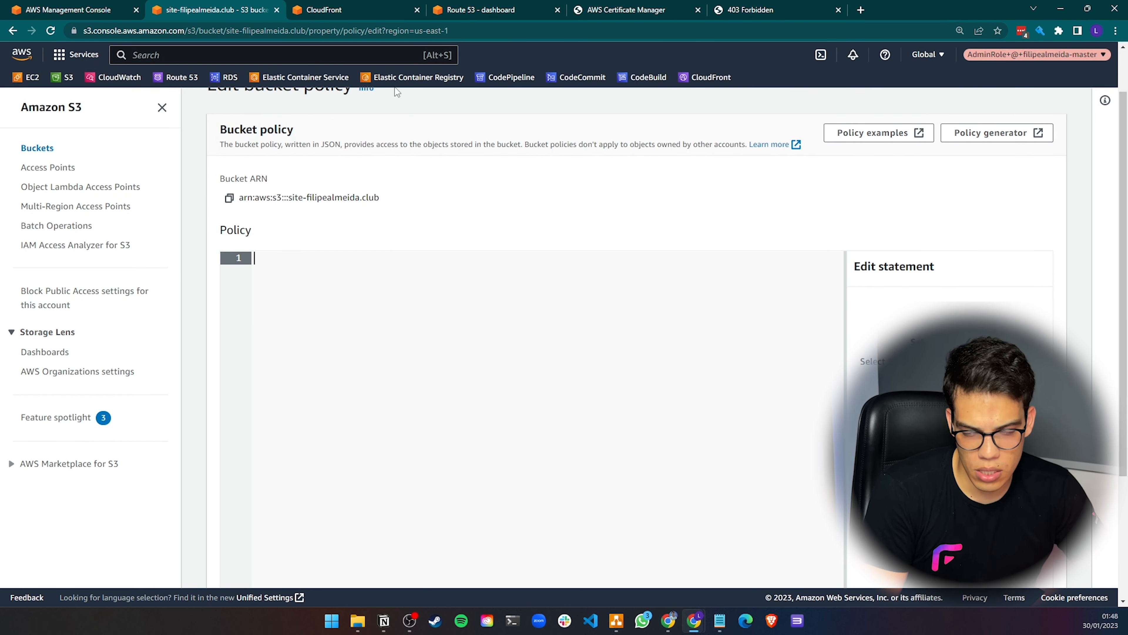
{"action": "scroll", "coordinate": [382, 249], "scroll_direction": "down", "scroll_amount": 2}
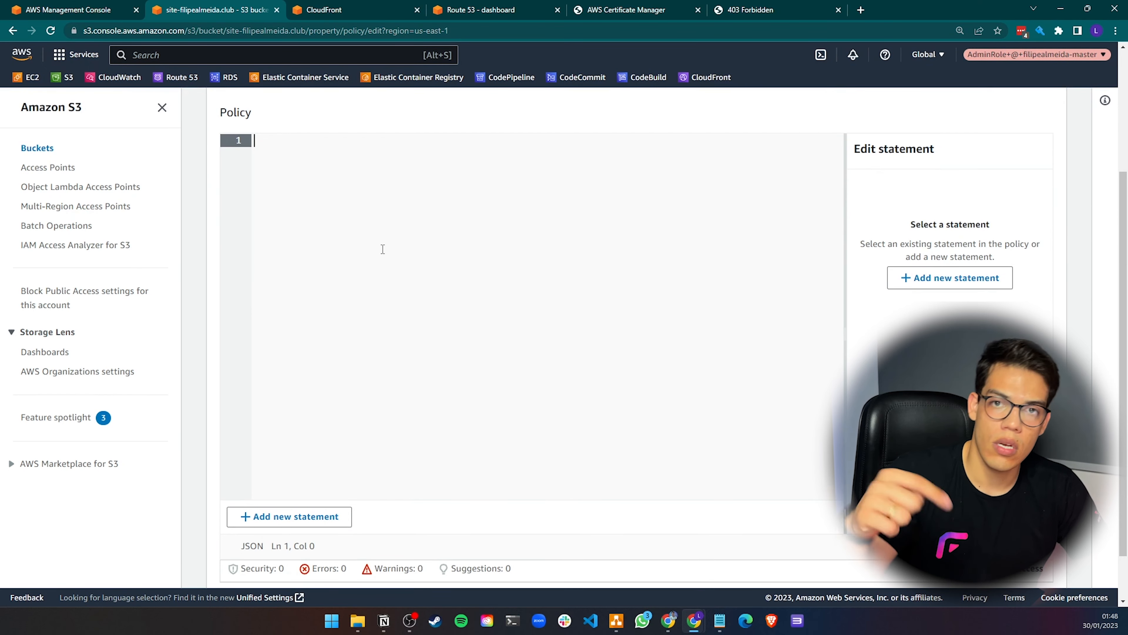
{"action": "scroll", "coordinate": [408, 221], "scroll_direction": "up", "scroll_amount": 1}
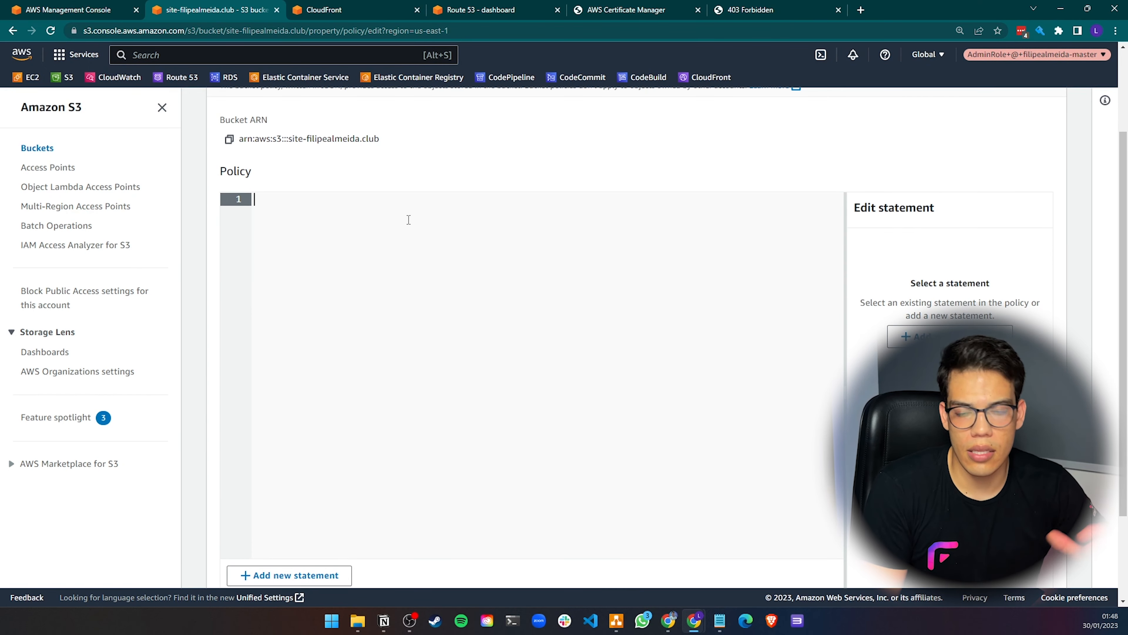
{"action": "scroll", "coordinate": [408, 220], "scroll_direction": "up", "scroll_amount": 2}
{"action": "scroll", "coordinate": [413, 207], "scroll_direction": "down", "scroll_amount": 2}
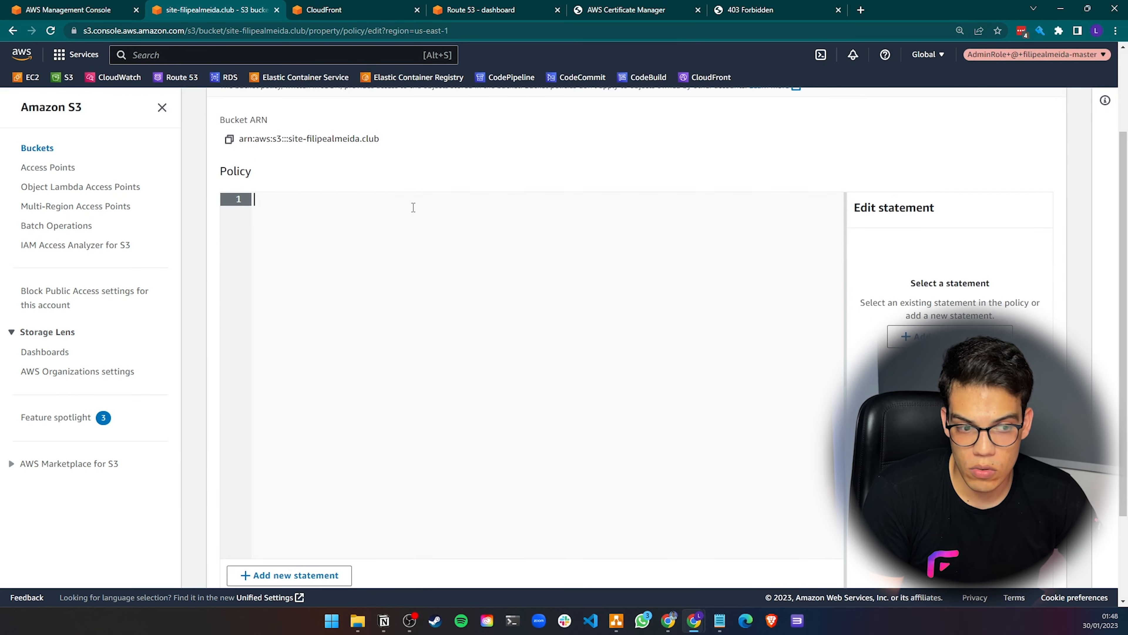
{"action": "scroll", "coordinate": [377, 317], "scroll_direction": "down", "scroll_amount": 1}
{"action": "key", "text": "alt+Tab"}
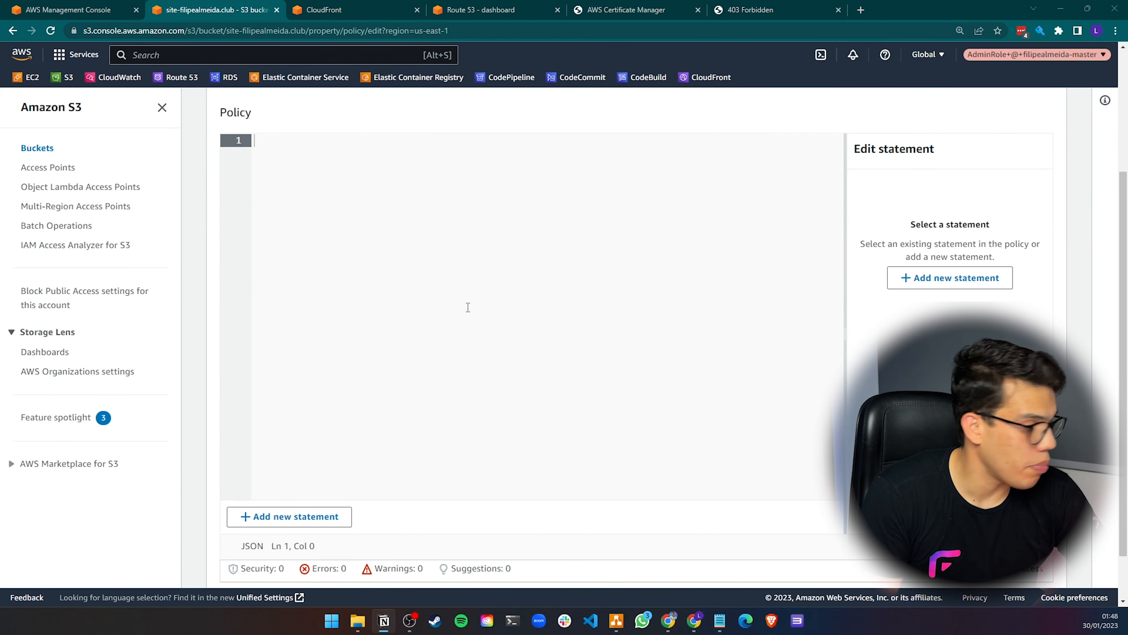
{"action": "key", "text": "alt+Tab"}
{"action": "key", "text": "ctrl+v"}
Replace the placeholder in the policy's Resource with the copied bucket ARN followed by /*
{"action": "scroll", "coordinate": [263, 220], "scroll_direction": "up", "scroll_amount": 2}
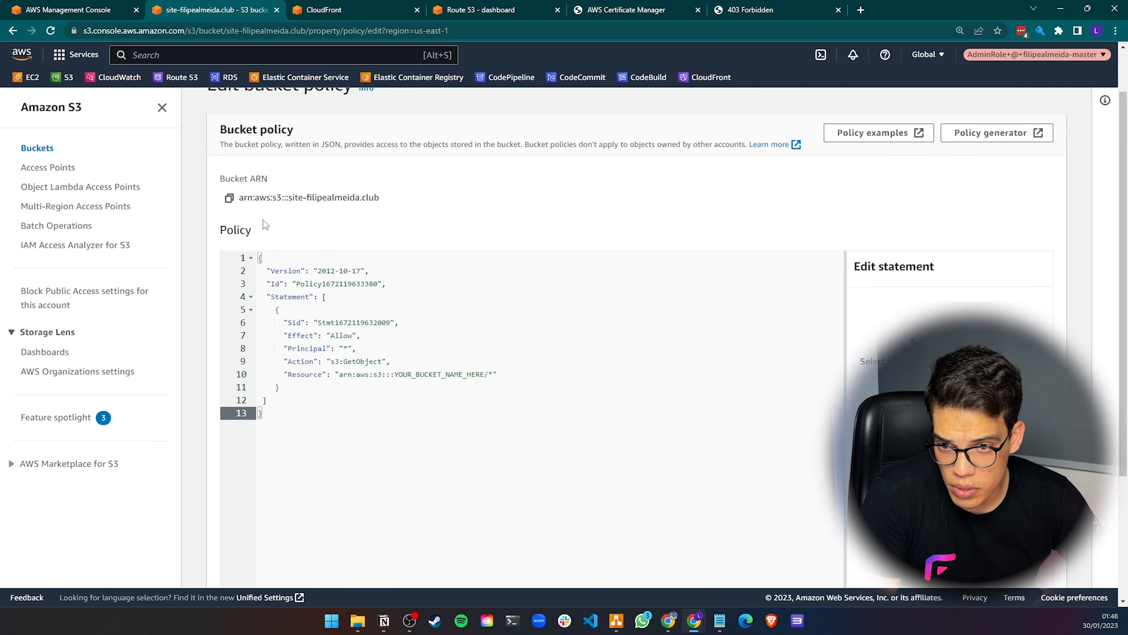
{"action": "left_click", "coordinate": [230, 199]}
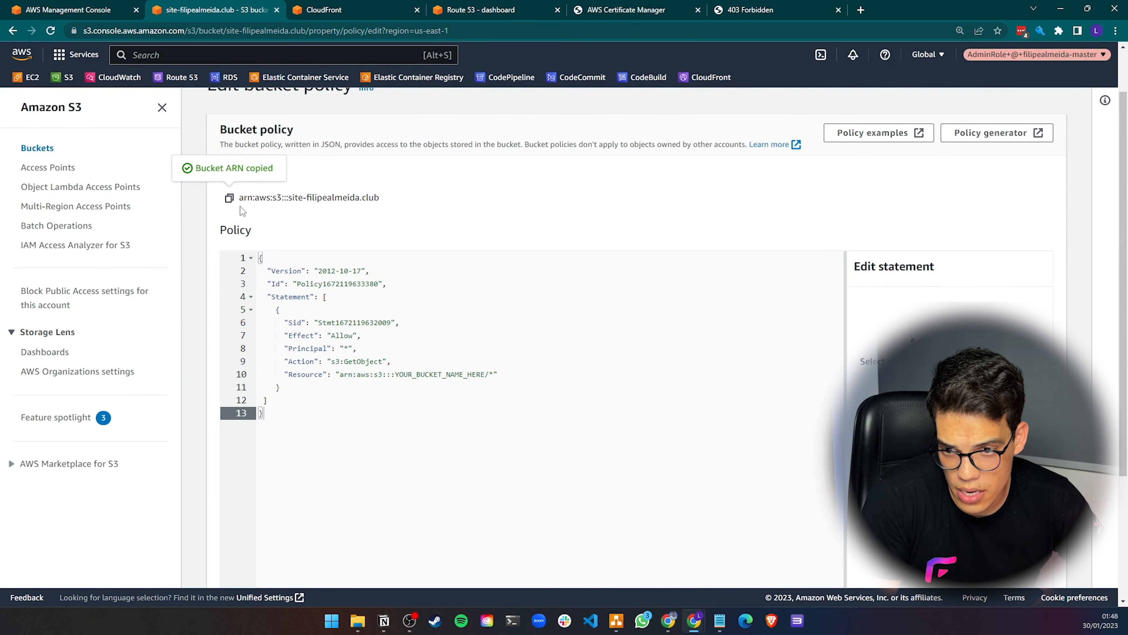
{"action": "left_click", "coordinate": [339, 374]}
{"action": "left_click_drag", "start_coordinate": [339, 374], "coordinate": [486, 378]}
{"action": "key", "text": "ctrl+v"}
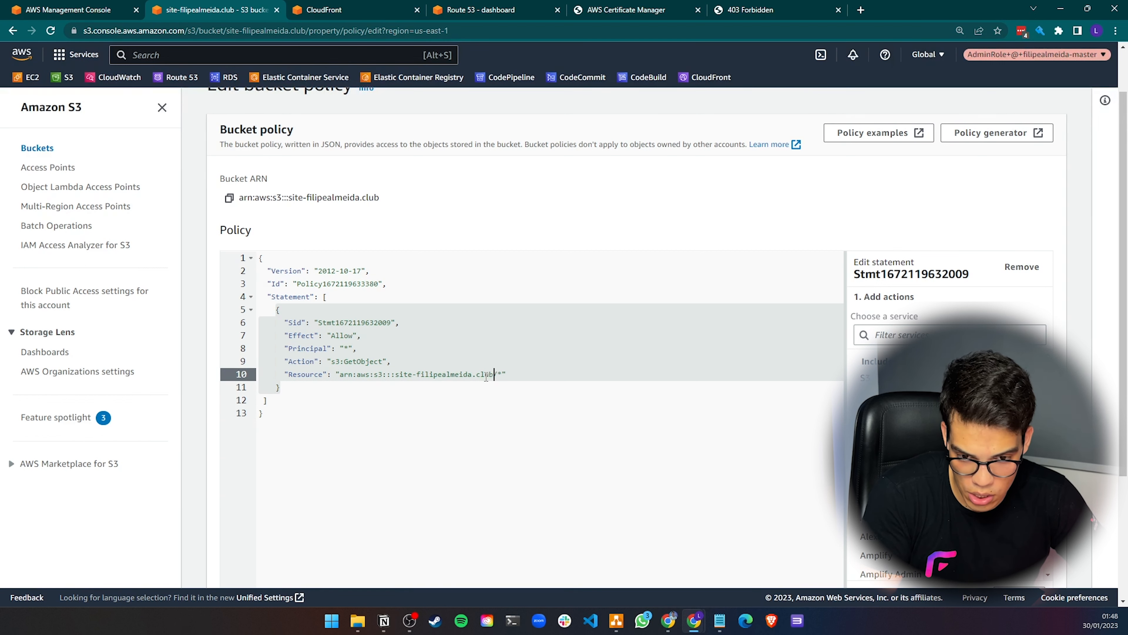
{"action": "left_click", "coordinate": [501, 375]}
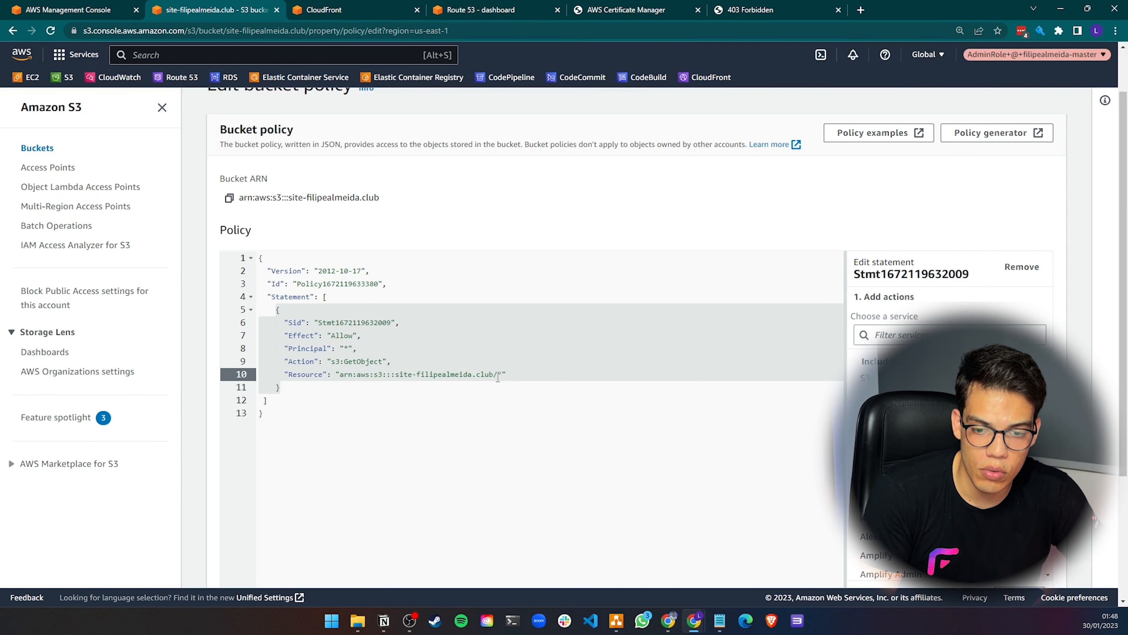
{"action": "left_click_drag", "start_coordinate": [495, 377], "coordinate": [507, 378]}
{"action": "left_click", "coordinate": [295, 383]}
{"action": "left_click_drag", "start_coordinate": [302, 377], "coordinate": [494, 375]}
{"action": "left_click", "coordinate": [374, 376]}
{"action": "left_click", "coordinate": [496, 377]}
{"action": "left_click", "coordinate": [511, 379]}
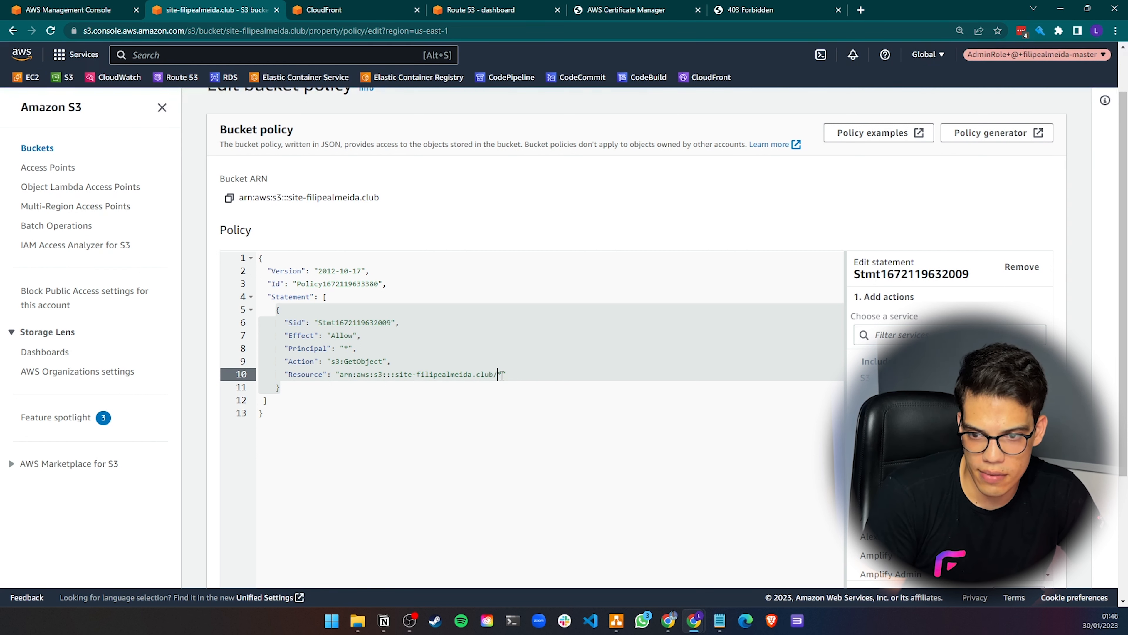
{"action": "left_click", "coordinate": [502, 376]}
Save the bucket policy changes
{"action": "scroll", "coordinate": [511, 413], "scroll_direction": "down", "scroll_amount": 3}
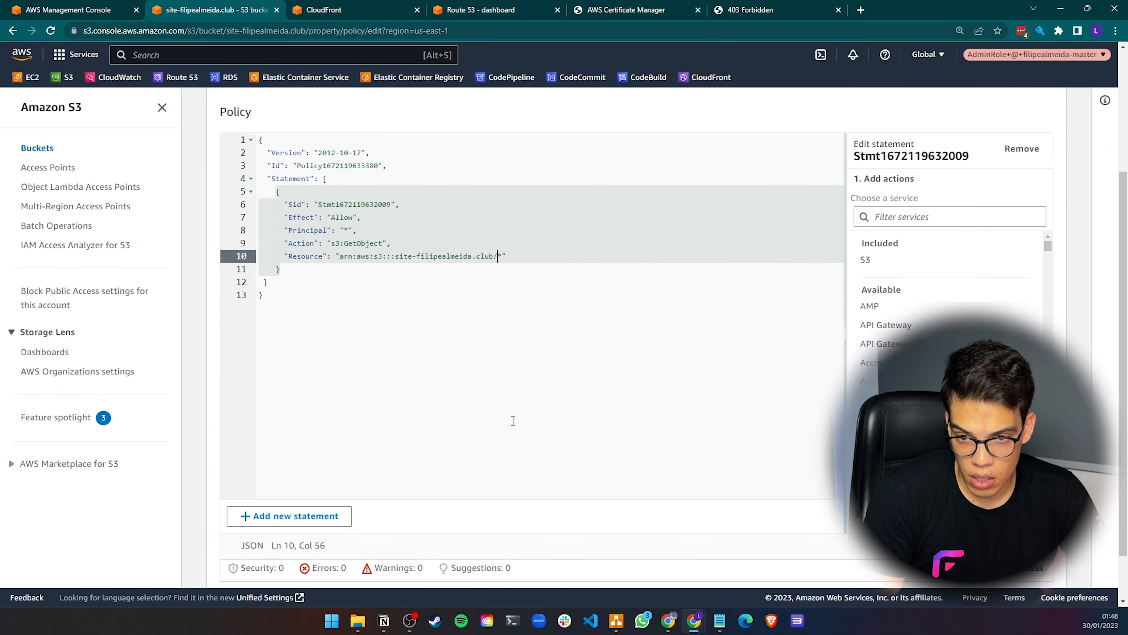
{"action": "left_click", "coordinate": [317, 243]}
{"action": "scroll", "coordinate": [565, 312], "scroll_direction": "down", "scroll_amount": 1}
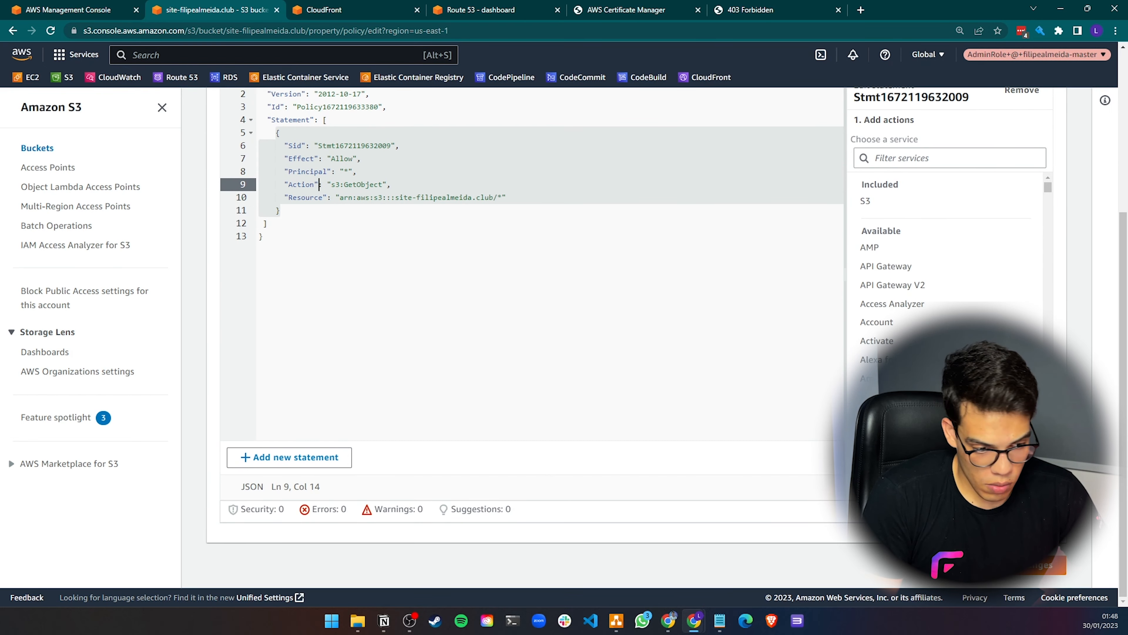
{"action": "left_click", "coordinate": [1014, 573]}
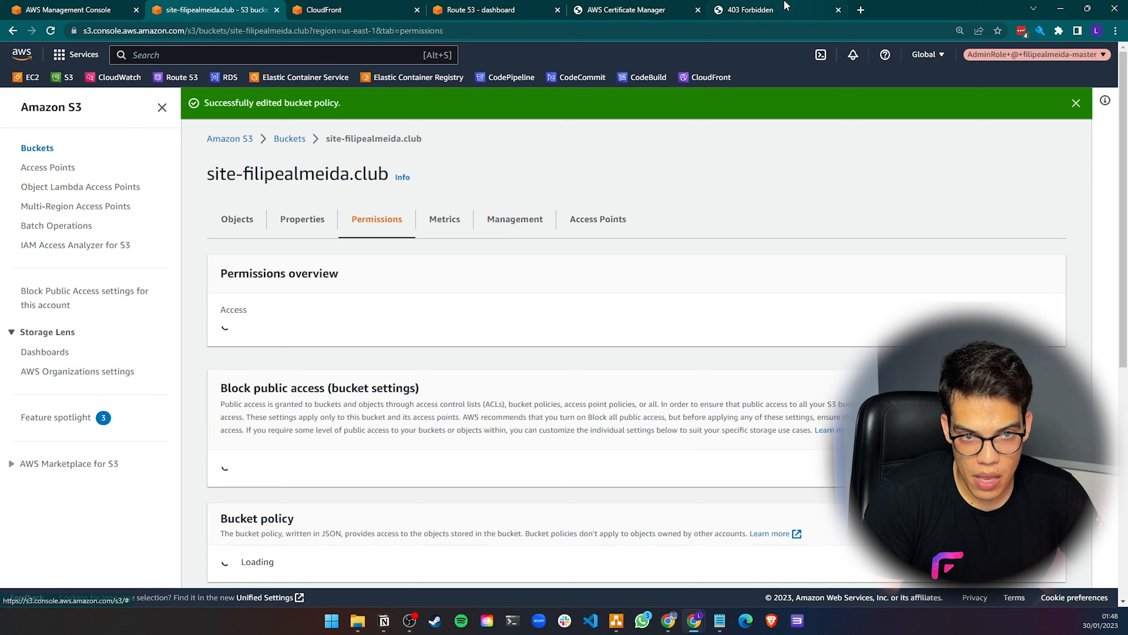
Reload the bucket website endpoint tab to test public access to the site
{"action": "left_click", "coordinate": [785, 6]}
{"action": "left_click", "coordinate": [50, 31]}
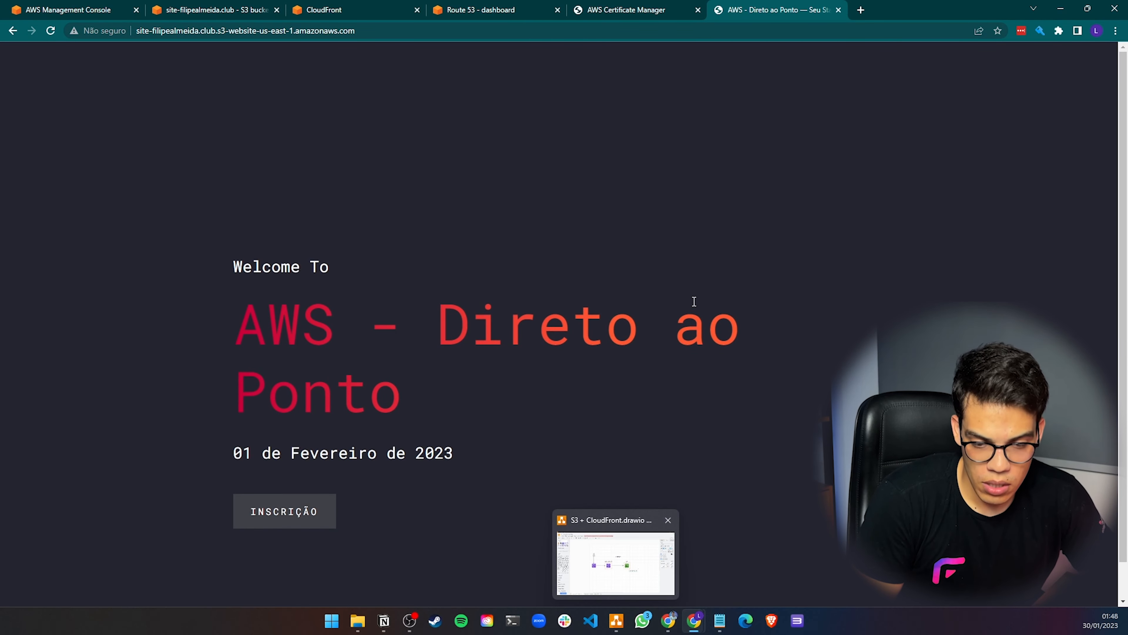
Search the diagram shapes for check and place a green check mark beside the Site bucket
{"action": "left_click", "coordinate": [616, 620]}
{"action": "left_click", "coordinate": [590, 304]}
{"action": "left_click", "coordinate": [6, 91]}
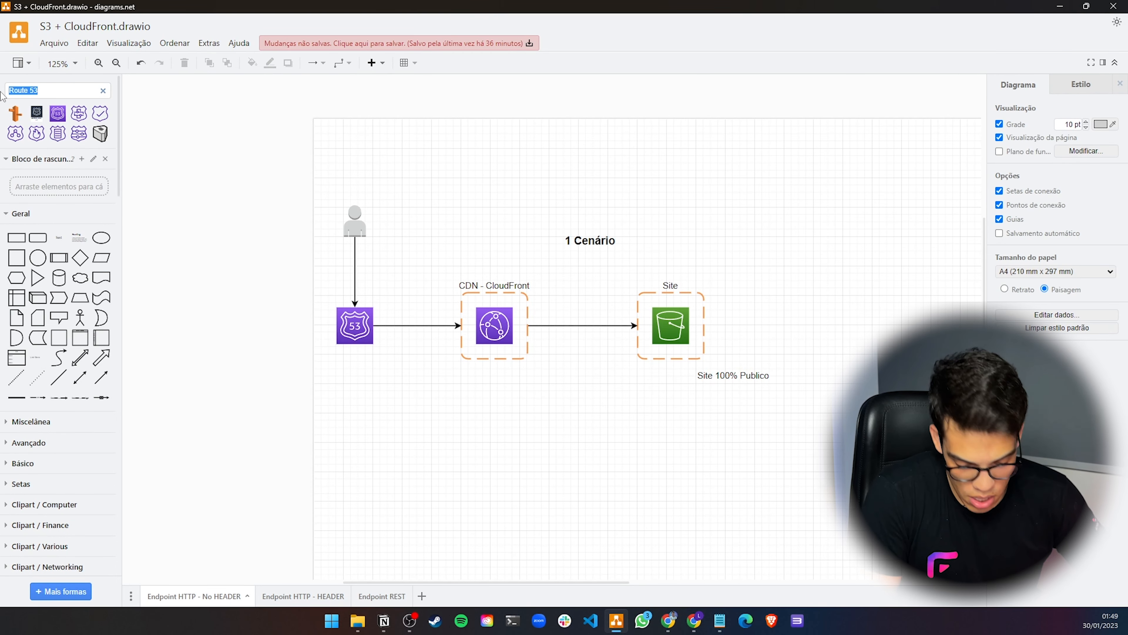
{"action": "type", "text": "check"}
{"action": "key", "text": "Return"}
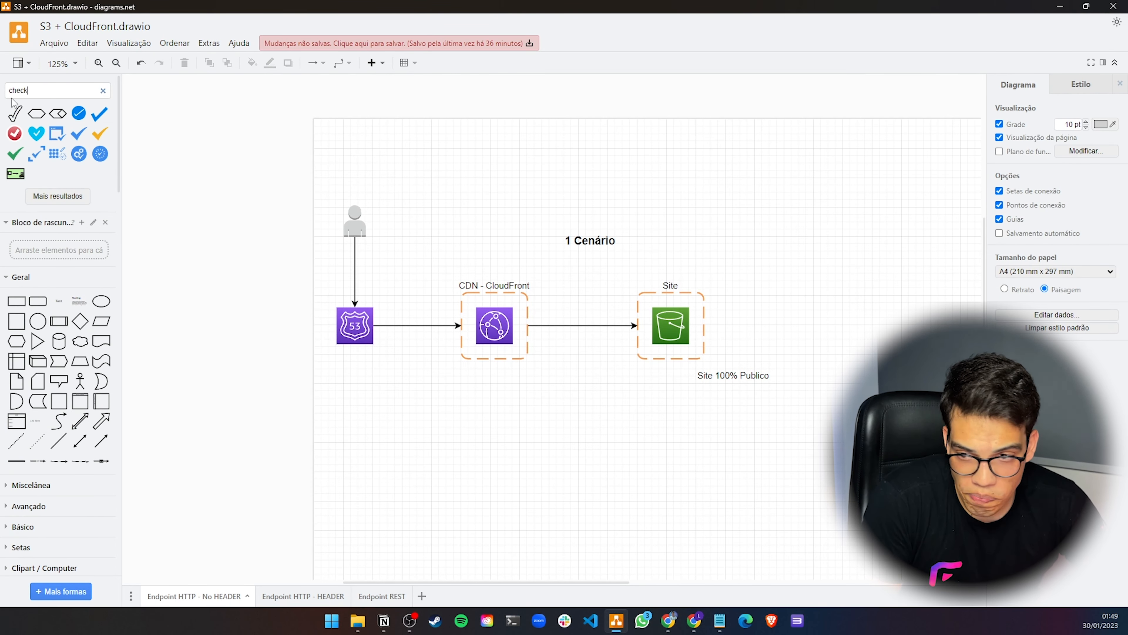
{"action": "left_click", "coordinate": [14, 154]}
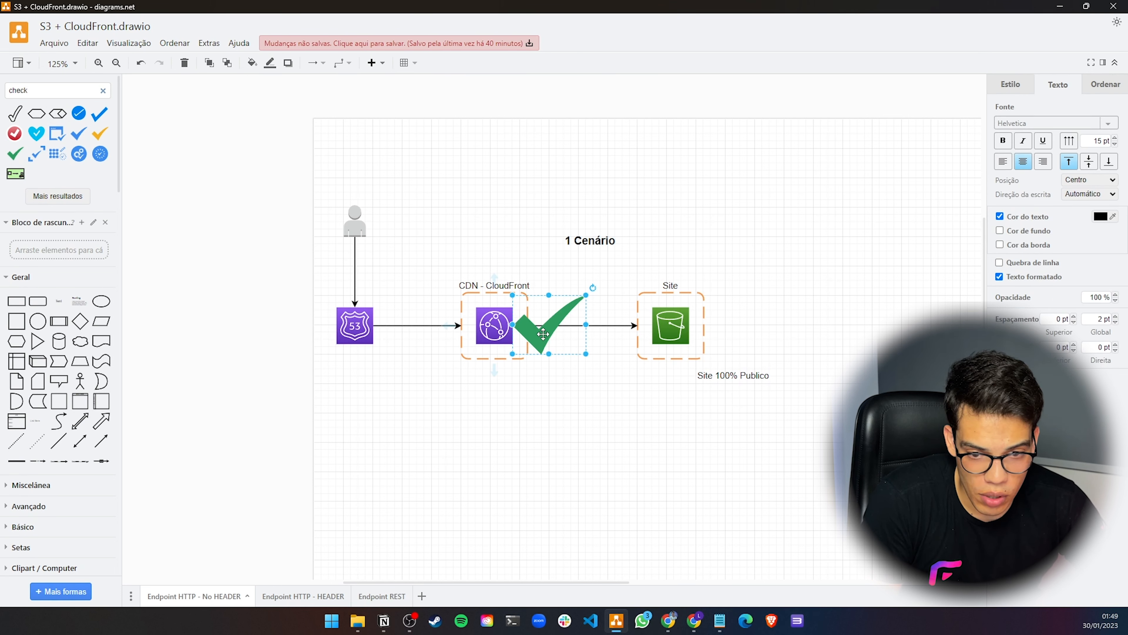
{"action": "left_click_drag", "start_coordinate": [543, 334], "coordinate": [716, 287]}
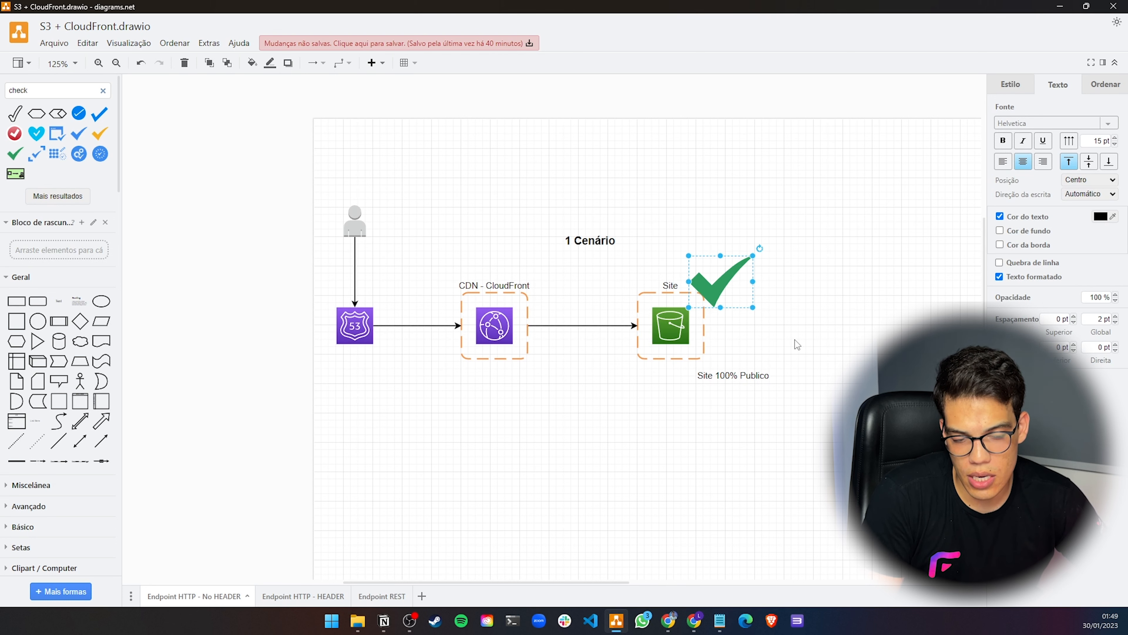
{"action": "left_click", "coordinate": [795, 341]}
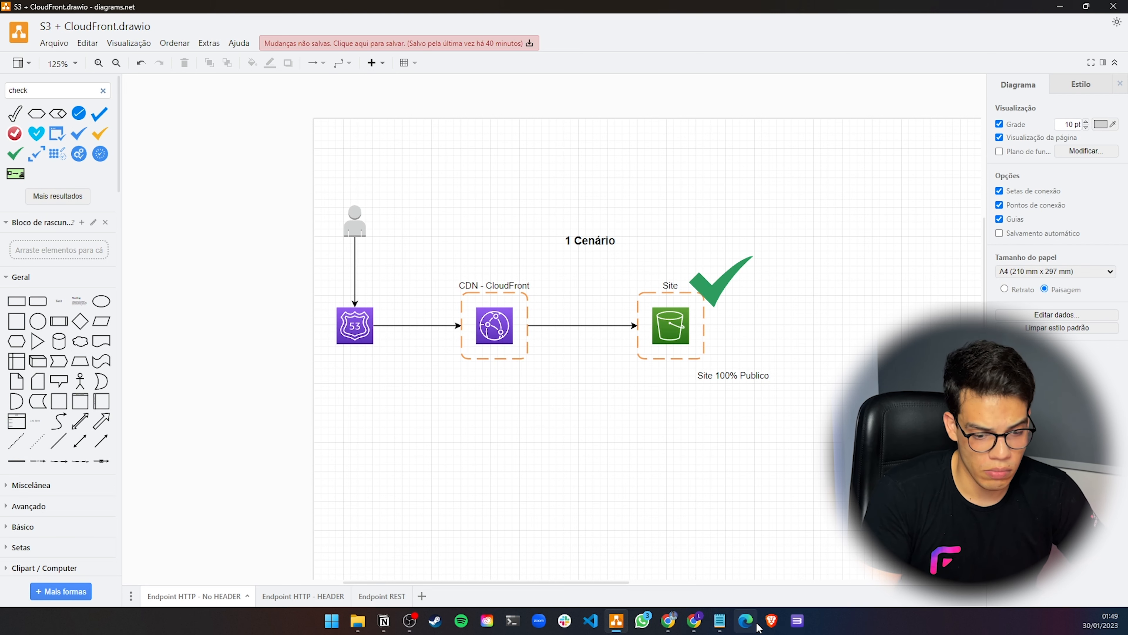
Mark the static hosting and site test items as OK in the Notepad checklist
{"action": "mouse_move", "coordinate": [718, 619]}
{"action": "left_click", "coordinate": [782, 562]}
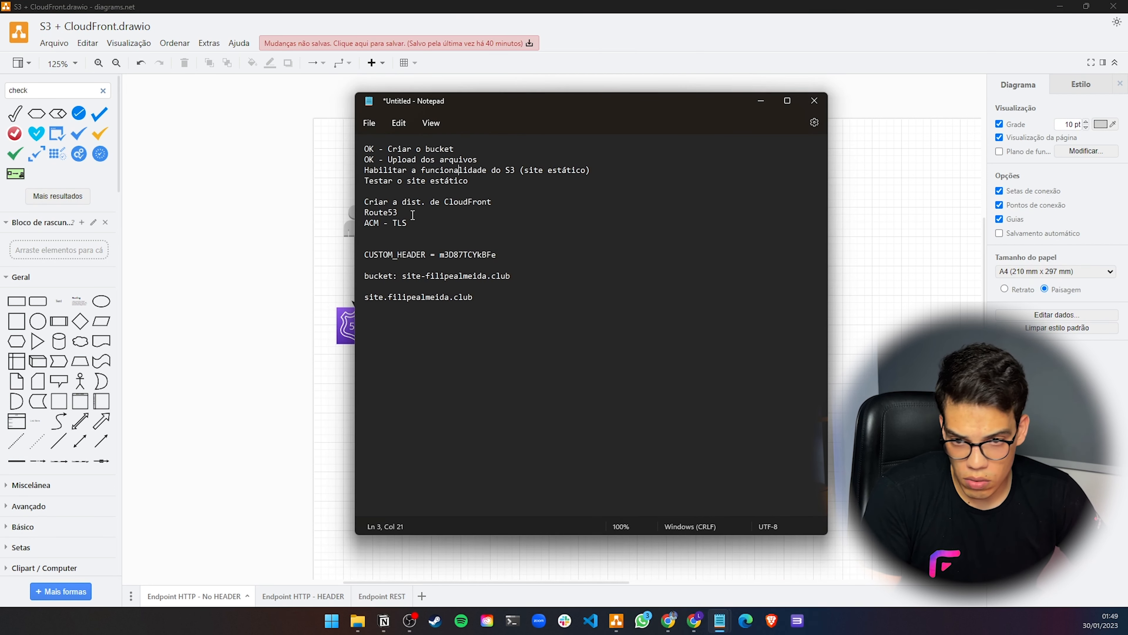
{"action": "triple_click", "coordinate": [365, 173]}
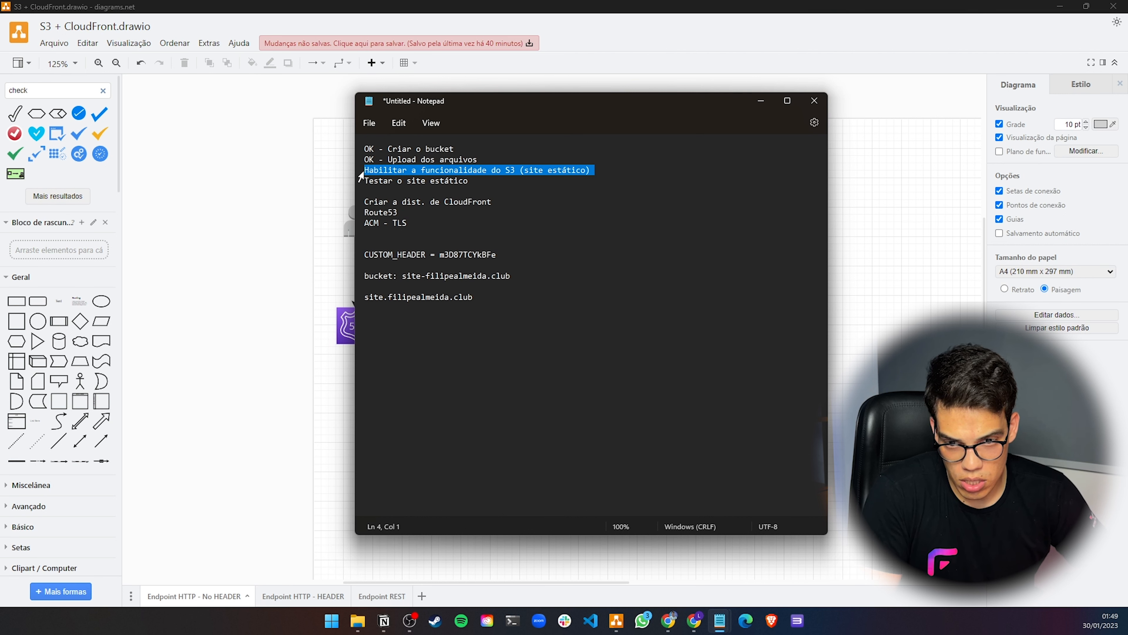
{"action": "left_click", "coordinate": [361, 172]}
{"action": "type", "text": "OK -"}
{"action": "key", "text": "Down"}
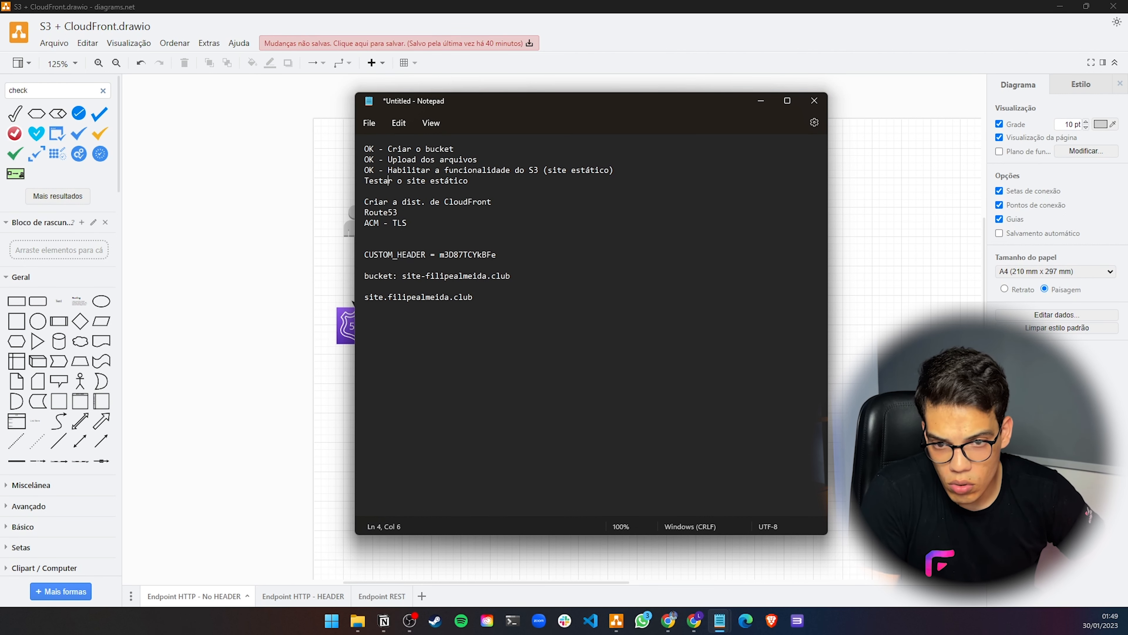
{"action": "type", "text": "OK -"}
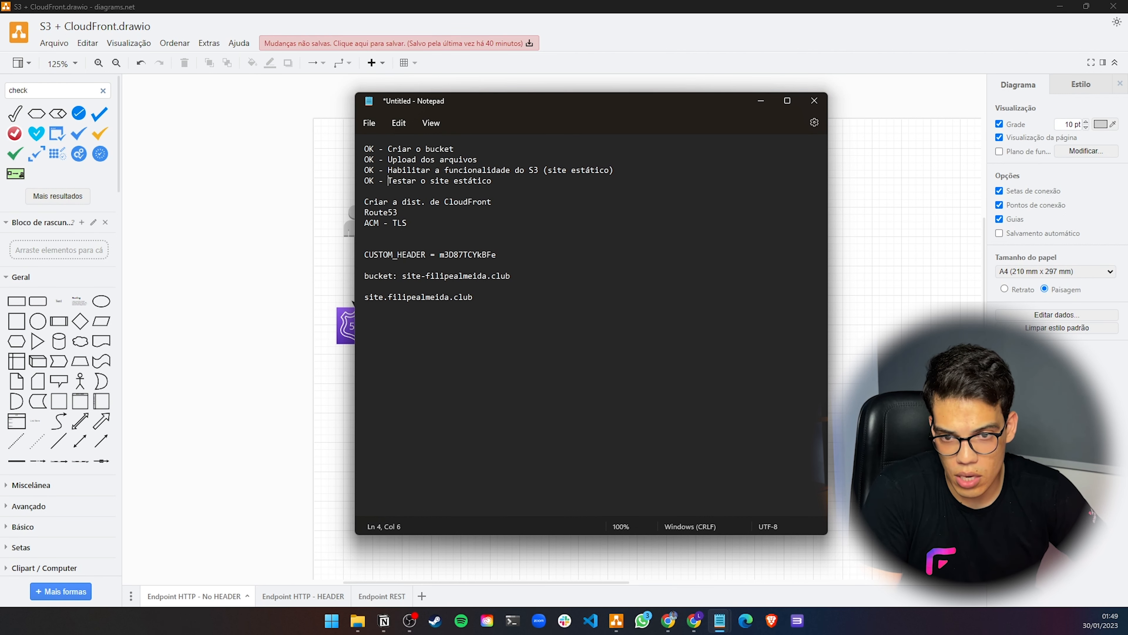
Switch to the CloudFront console's distributions page
{"action": "key", "text": "alt+Tab"}
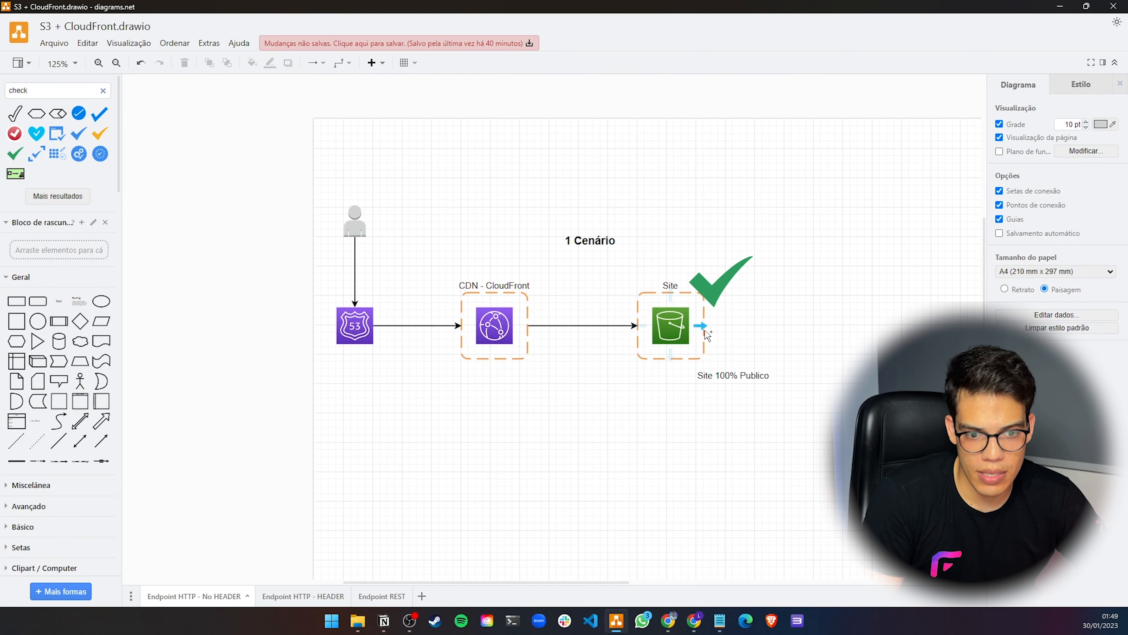
{"action": "mouse_move", "coordinate": [698, 626]}
{"action": "left_click", "coordinate": [790, 563]}
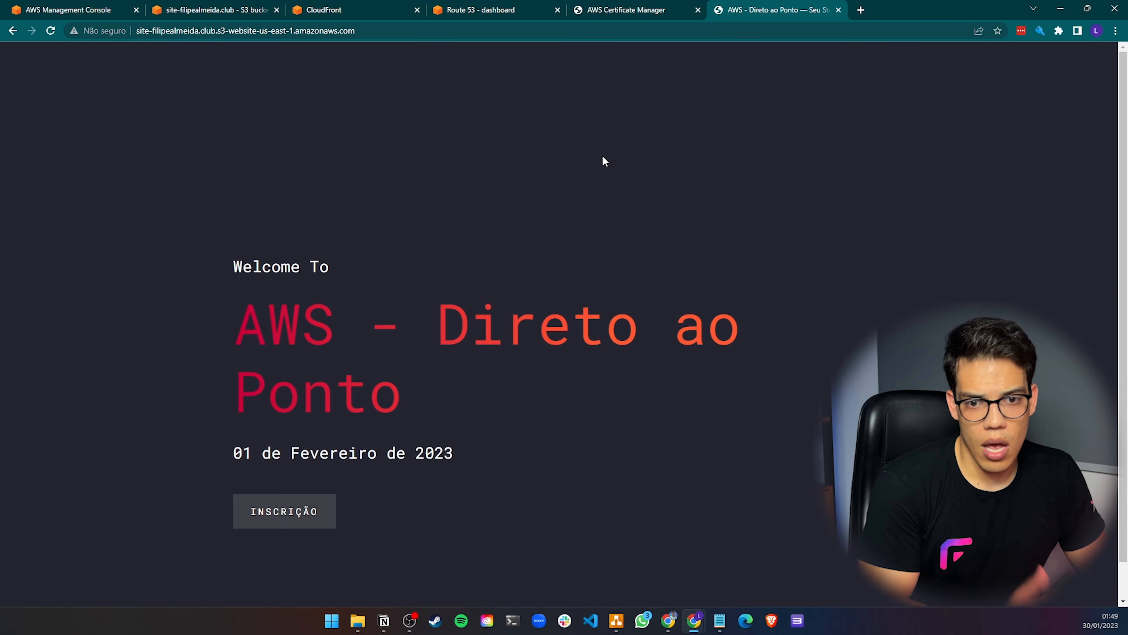
{"action": "left_click", "coordinate": [346, 18]}
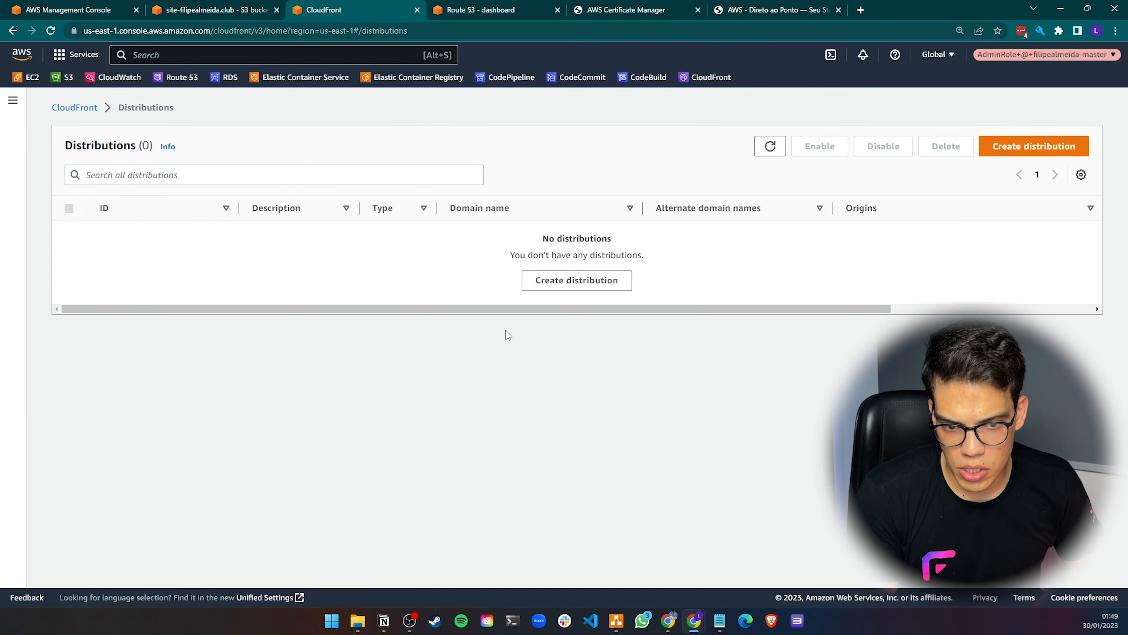
{"action": "left_click", "coordinate": [67, 10]}
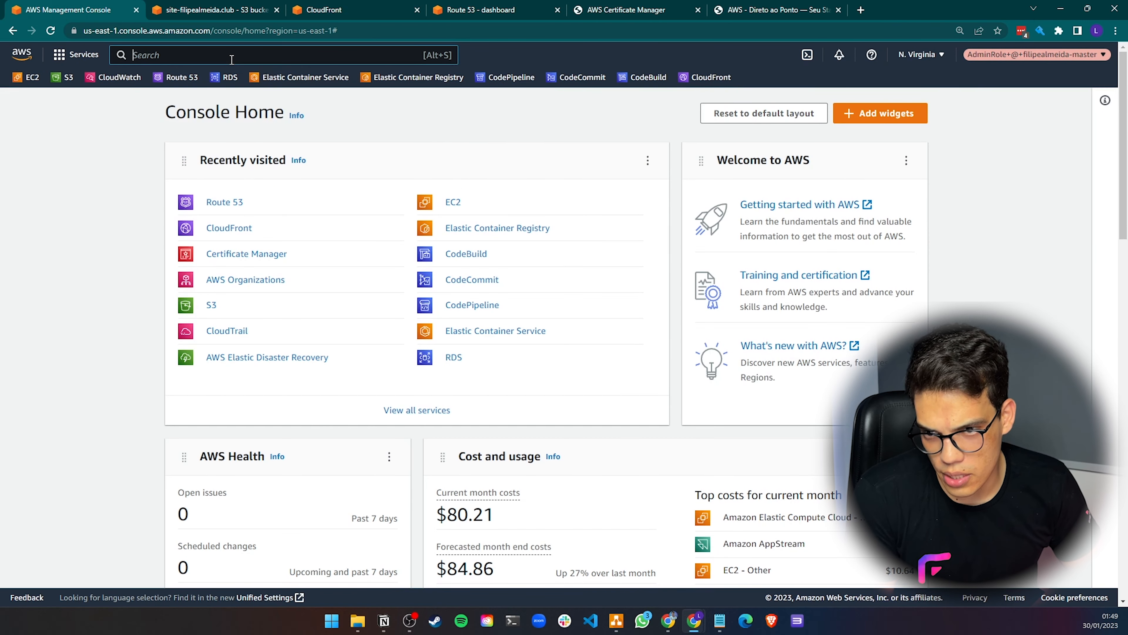
{"action": "type", "text": "cloud front"}
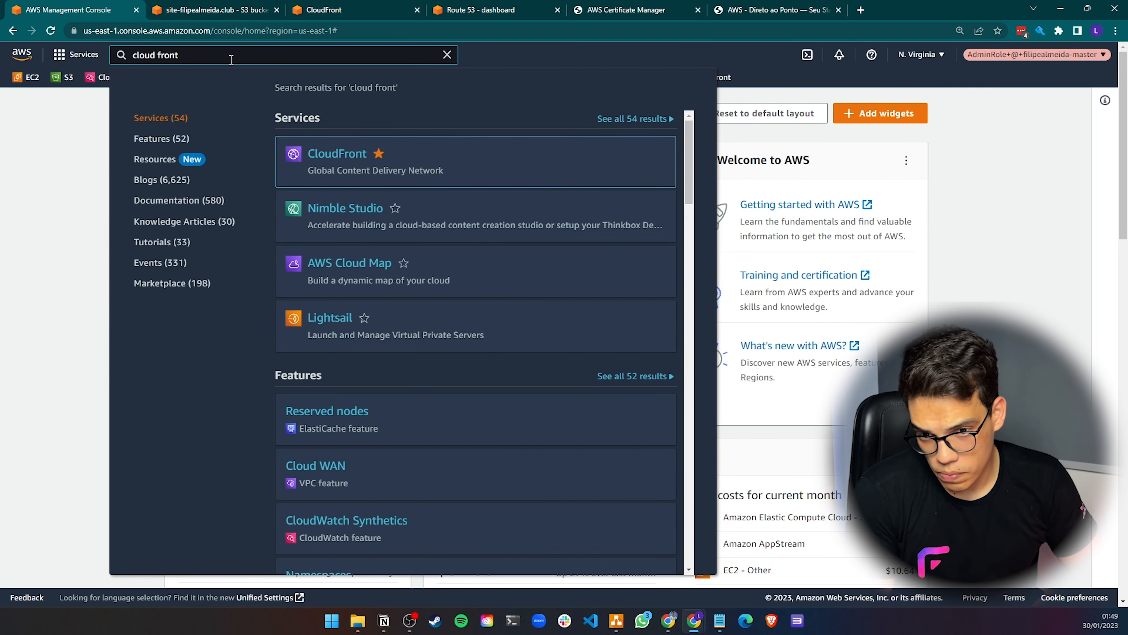
{"action": "key", "text": "ctrl+a"}
{"action": "key", "text": "BackSpace"}
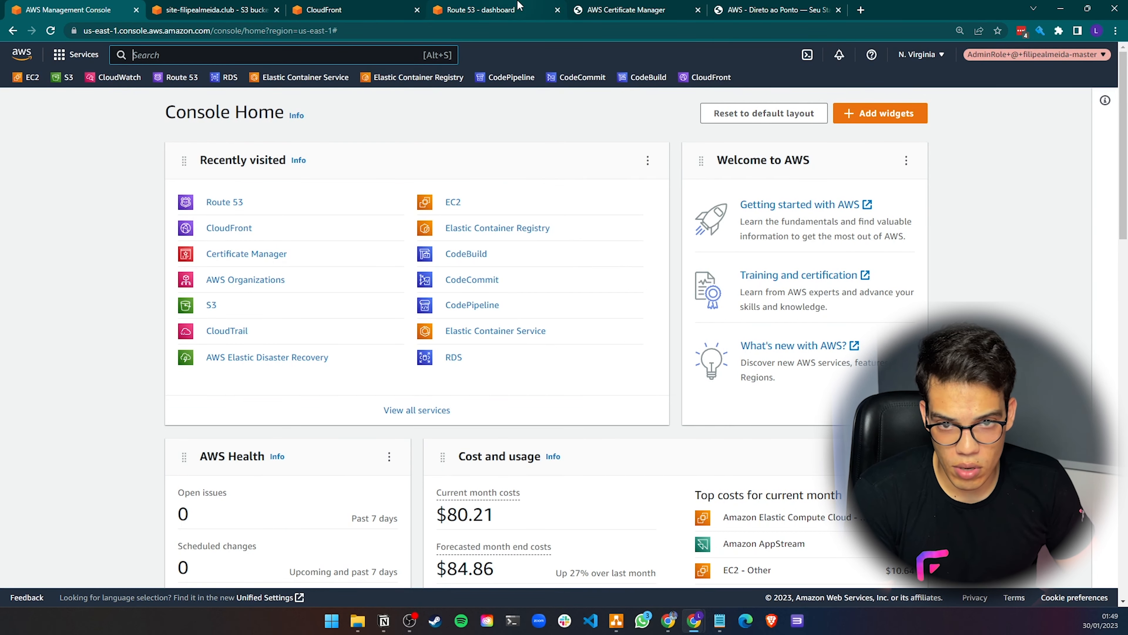
{"action": "left_click", "coordinate": [662, 6]}
{"action": "left_click", "coordinate": [768, 5]}
{"action": "left_click", "coordinate": [573, 9]}
{"action": "left_click", "coordinate": [489, 9]}
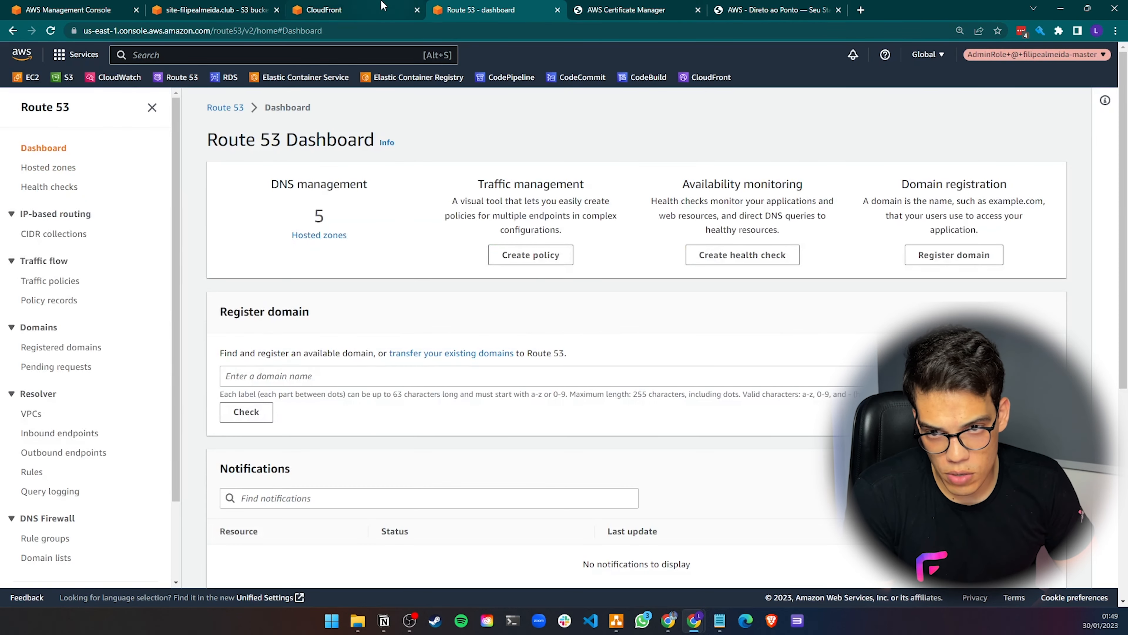
Start creating a new CloudFront distribution and search the origin domain list for the site bucket
{"action": "left_click", "coordinate": [385, 7]}
{"action": "left_click", "coordinate": [579, 282]}
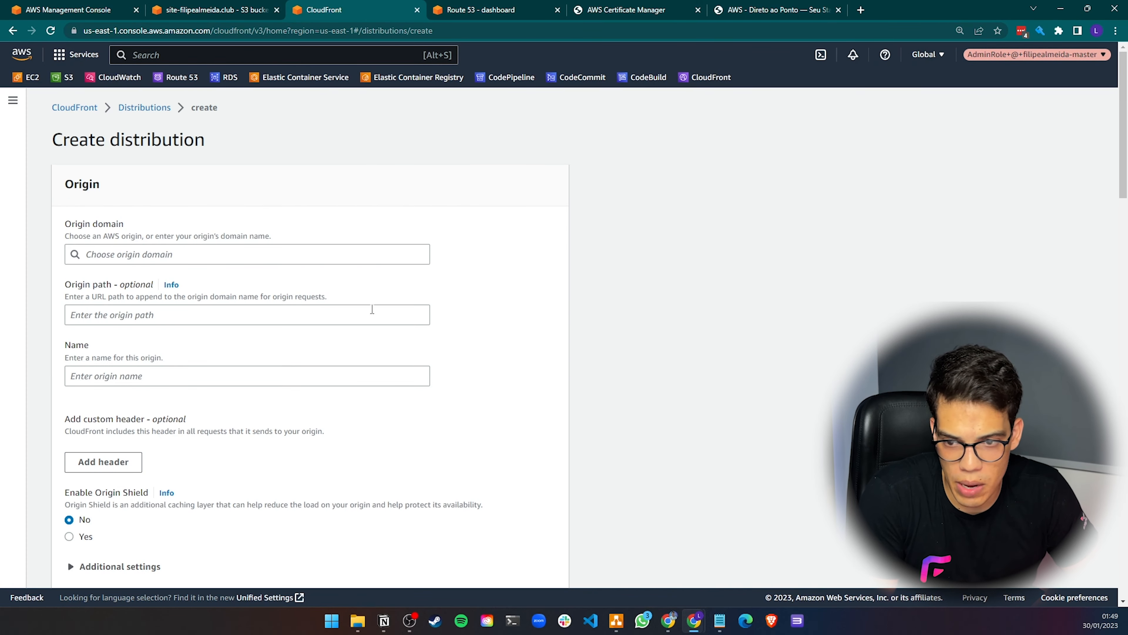
{"action": "left_click", "coordinate": [138, 252]}
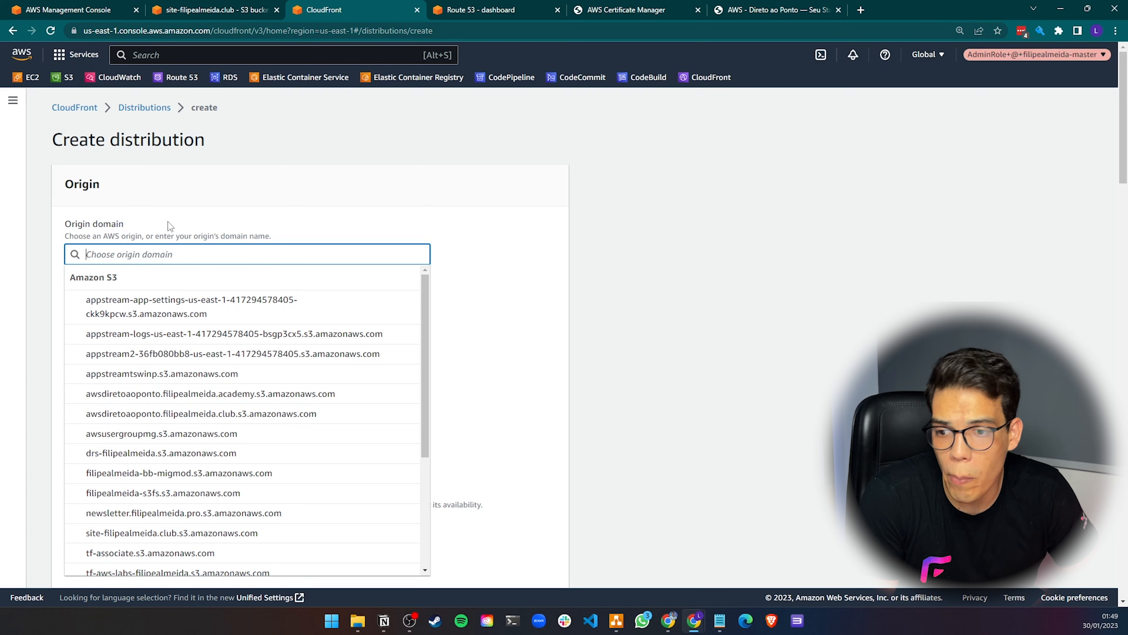
{"action": "left_click_drag", "start_coordinate": [84, 226], "coordinate": [112, 225]}
{"action": "left_click", "coordinate": [116, 226]}
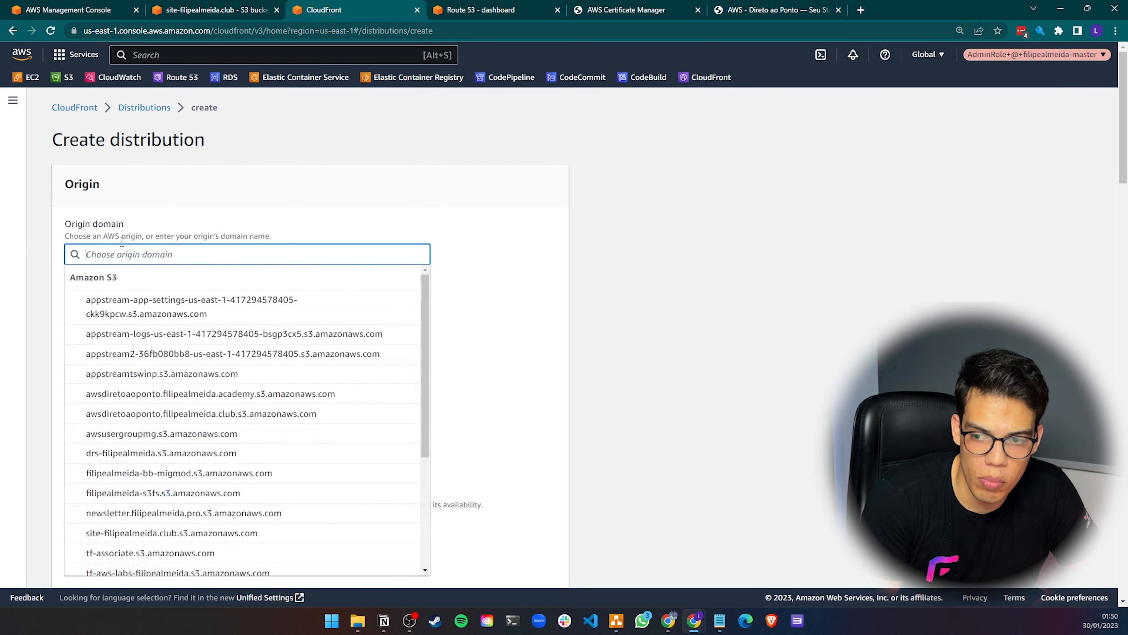
{"action": "scroll", "coordinate": [151, 333], "scroll_direction": "down", "scroll_amount": 1}
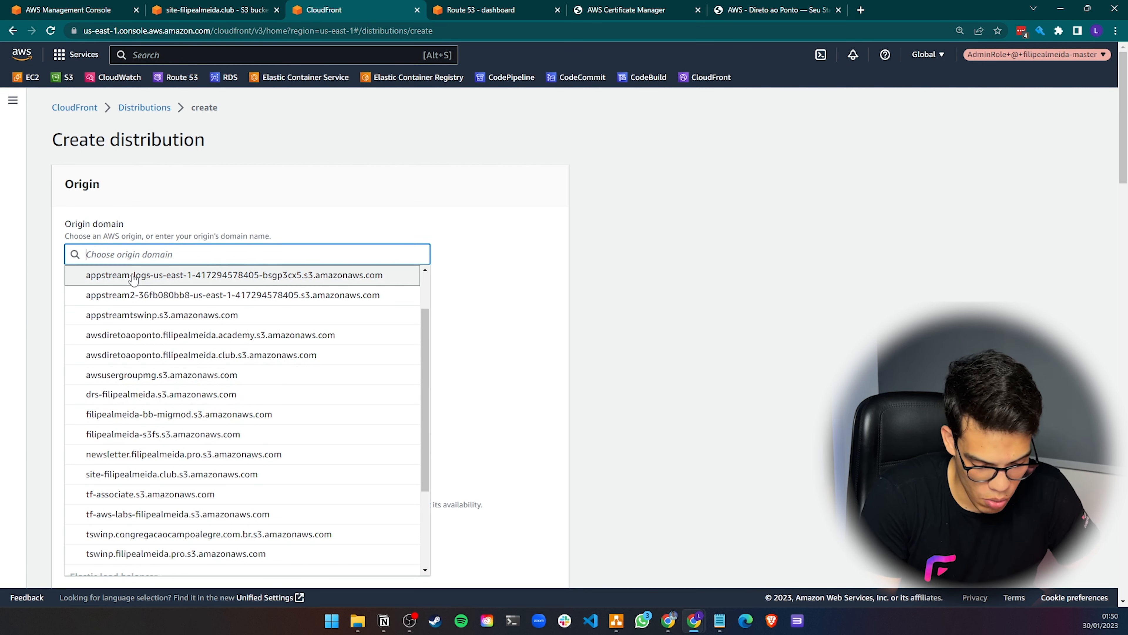
{"action": "type", "text": "ite"}
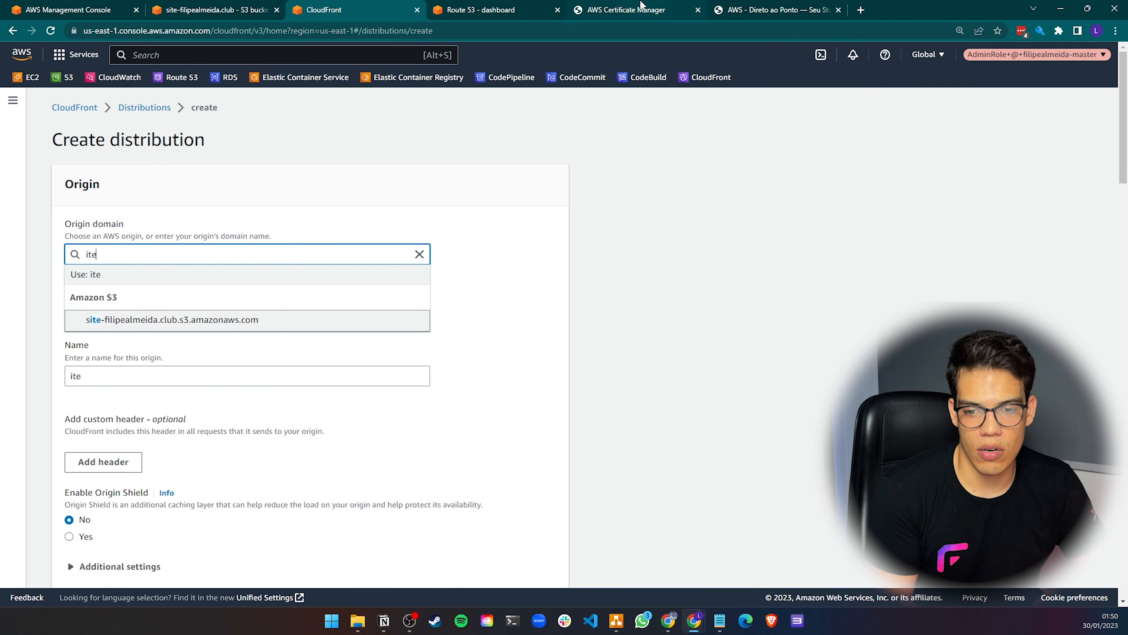
Copy the bucket website endpoint from the site bucket's static website hosting properties
{"action": "left_click", "coordinate": [762, 8]}
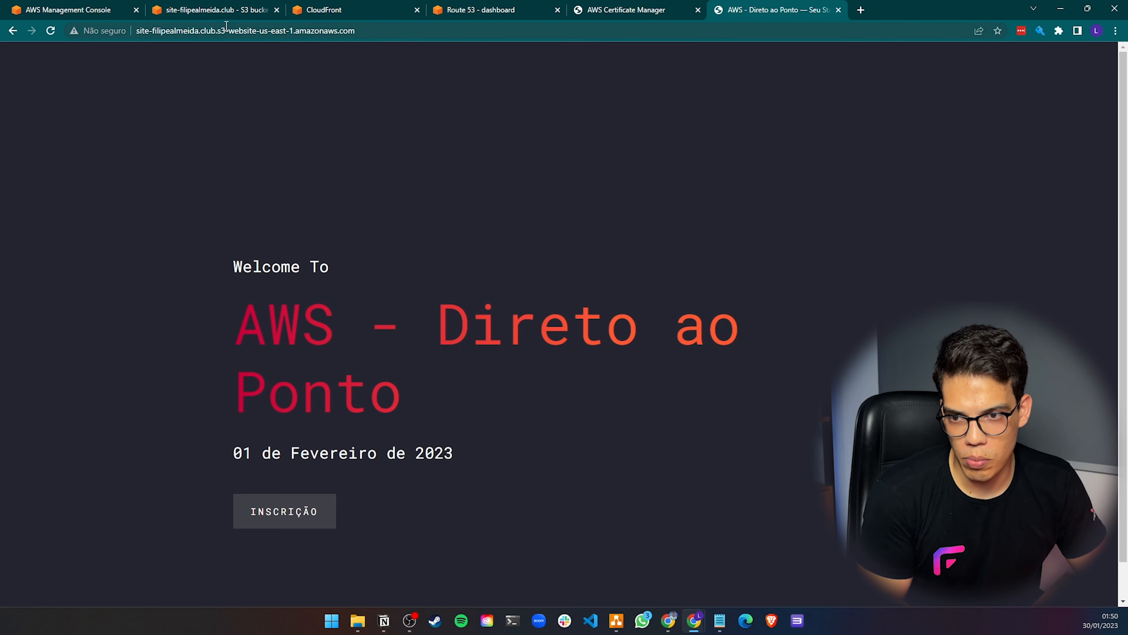
{"action": "left_click", "coordinate": [280, 31]}
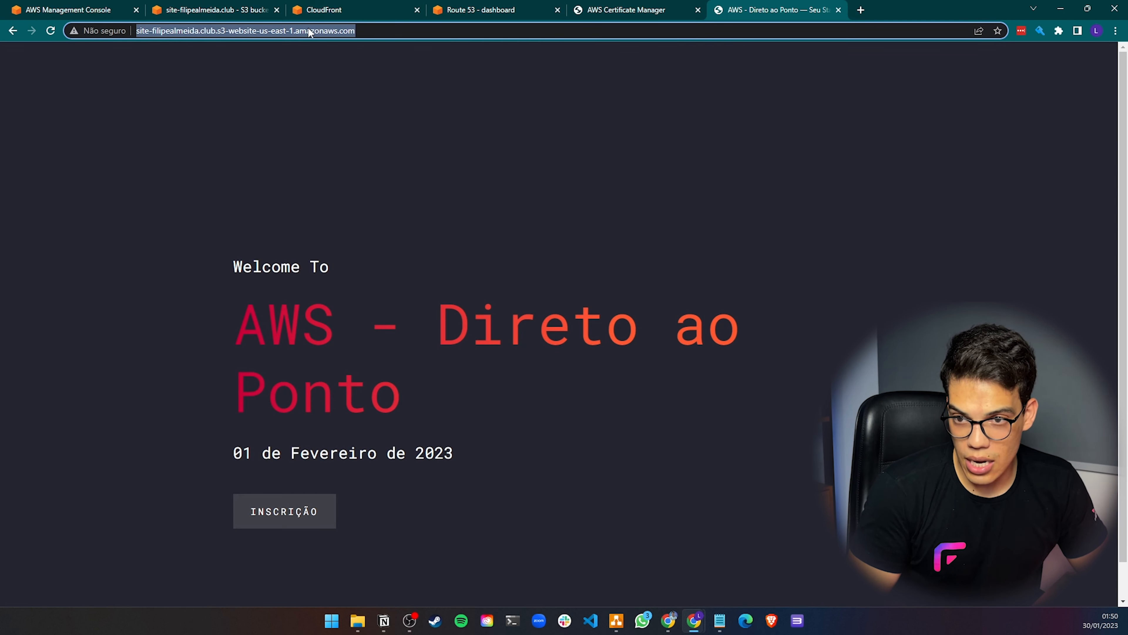
{"action": "left_click", "coordinate": [326, 9]}
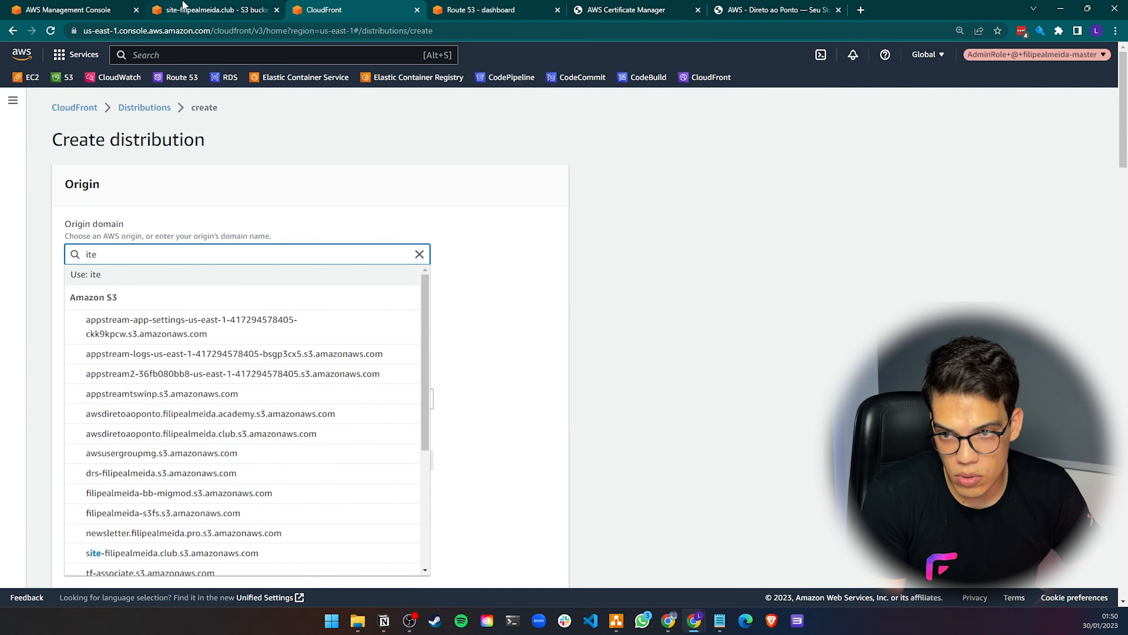
{"action": "left_click", "coordinate": [191, 9]}
{"action": "scroll", "coordinate": [275, 358], "scroll_direction": "down", "scroll_amount": 3}
{"action": "scroll", "coordinate": [275, 361], "scroll_direction": "up", "scroll_amount": 2}
{"action": "left_click", "coordinate": [310, 179]}
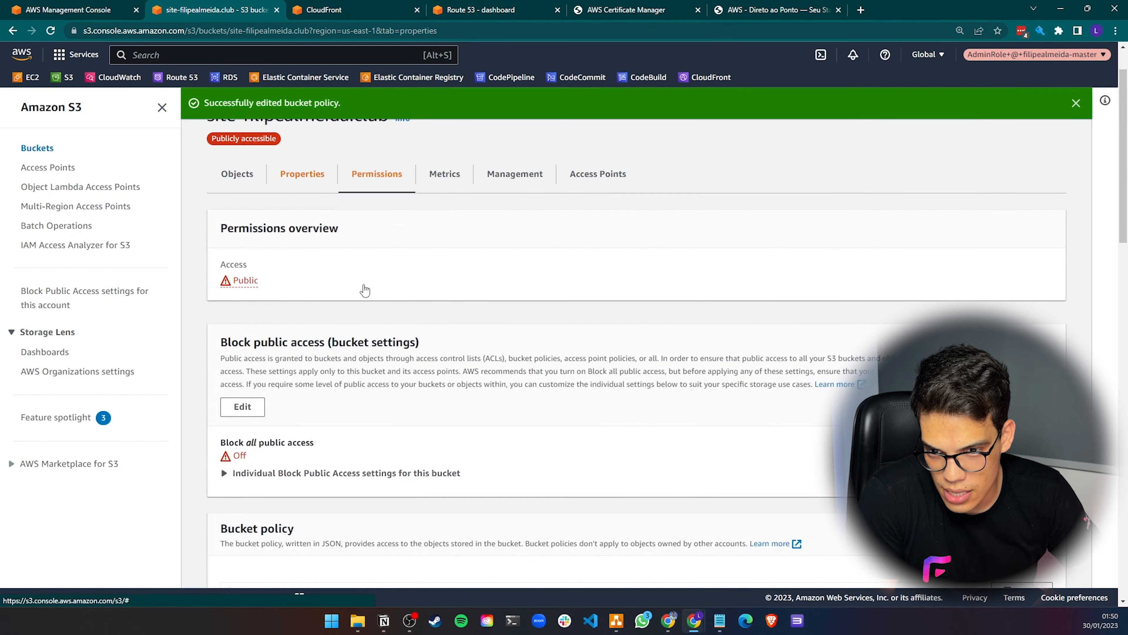
{"action": "scroll", "coordinate": [375, 315], "scroll_direction": "down", "scroll_amount": 7}
{"action": "scroll", "coordinate": [375, 319], "scroll_direction": "down", "scroll_amount": 10}
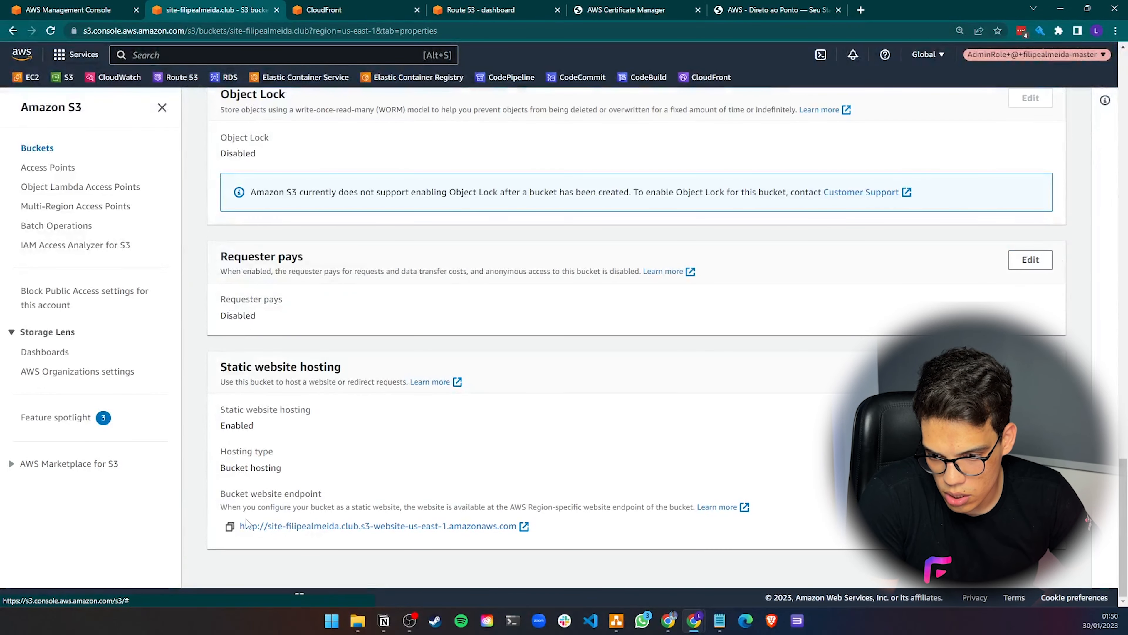
{"action": "left_click", "coordinate": [230, 527]}
{"action": "left_click", "coordinate": [338, 9]}
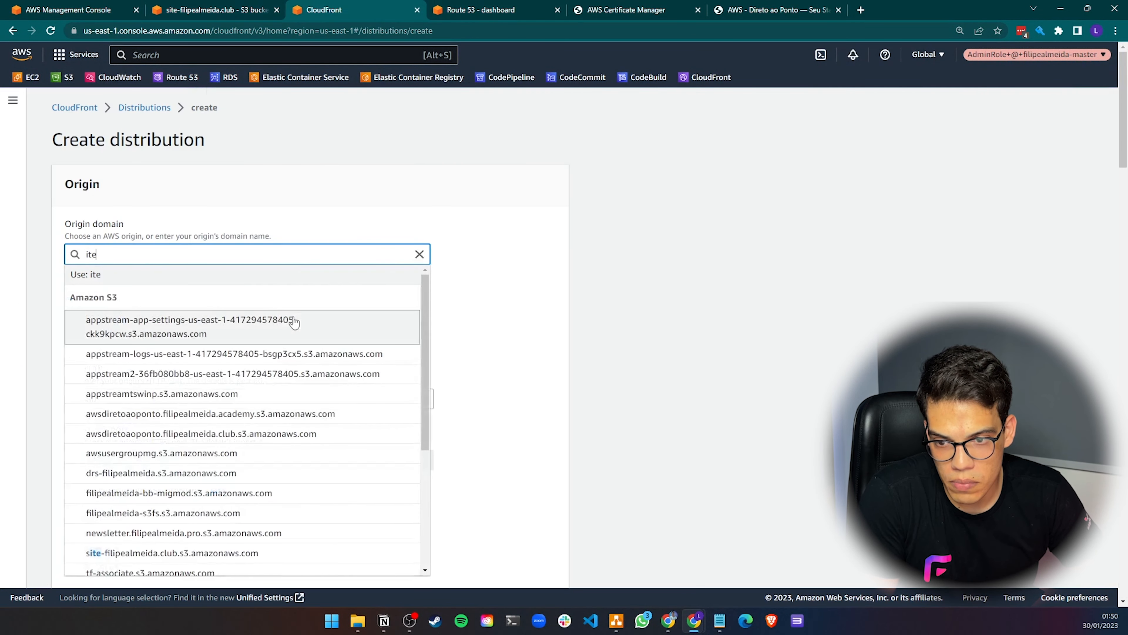
{"action": "key", "text": "ctrl+a"}
{"action": "key", "text": "ctrl+v"}
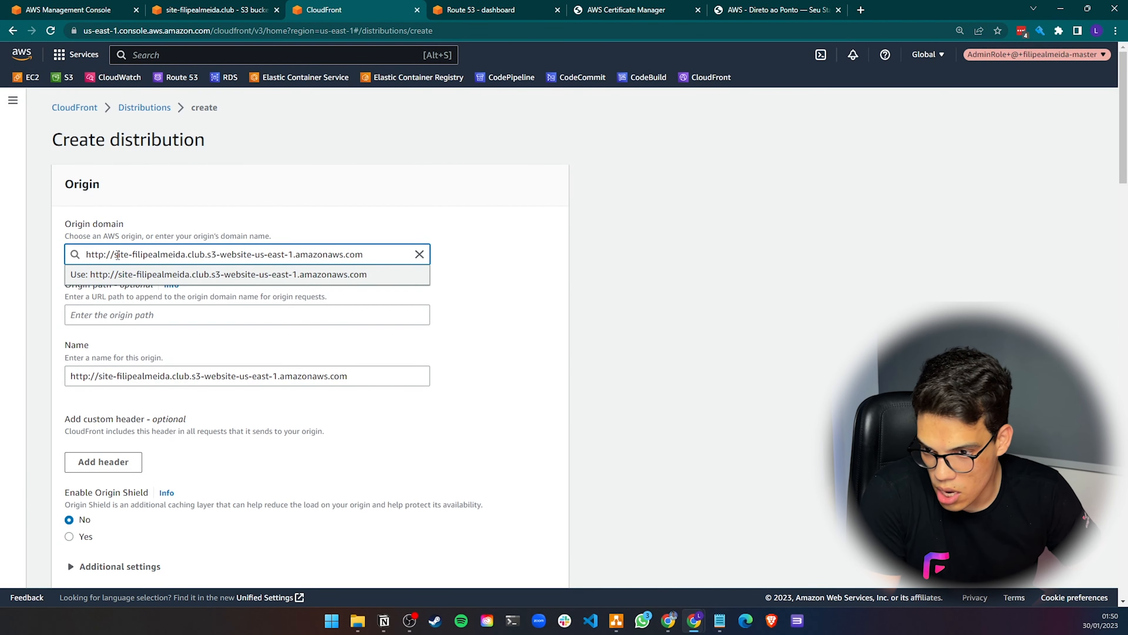
{"action": "left_click_drag", "start_coordinate": [117, 255], "coordinate": [68, 255]}
{"action": "key", "text": "BackSpace"}
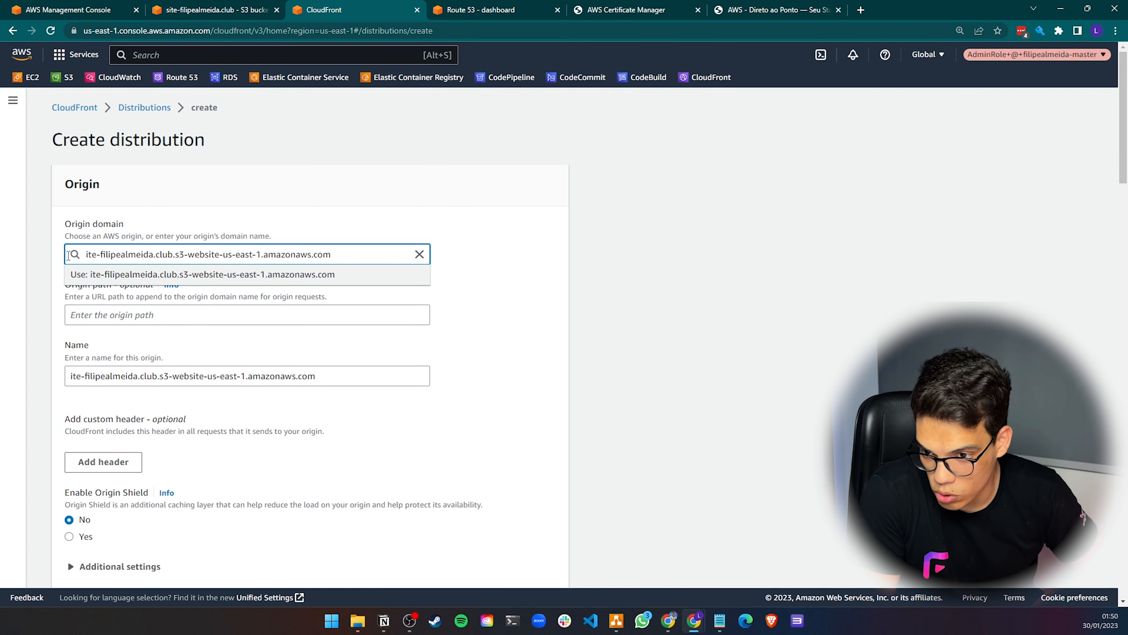
{"action": "type", "text": "s"}
{"action": "left_click", "coordinate": [310, 199]}
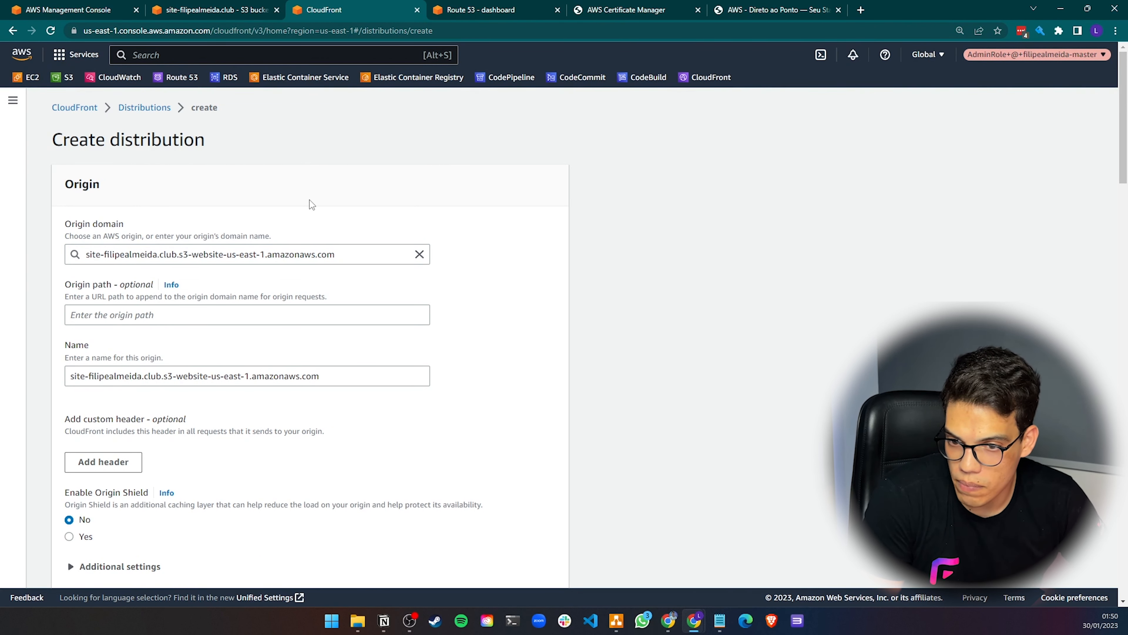
Review the origin's additional settings and the default cache behavior options
{"action": "scroll", "coordinate": [208, 262], "scroll_direction": "down", "scroll_amount": 3}
{"action": "scroll", "coordinate": [208, 262], "scroll_direction": "down", "scroll_amount": 1}
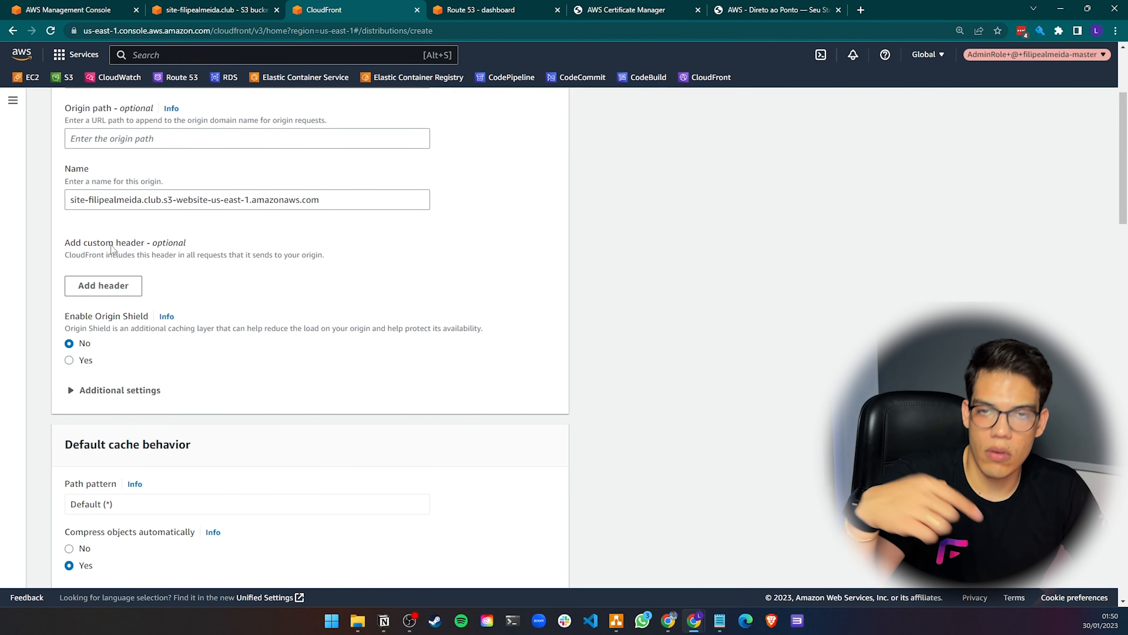
{"action": "scroll", "coordinate": [118, 293], "scroll_direction": "down", "scroll_amount": 3}
{"action": "left_click", "coordinate": [119, 280]}
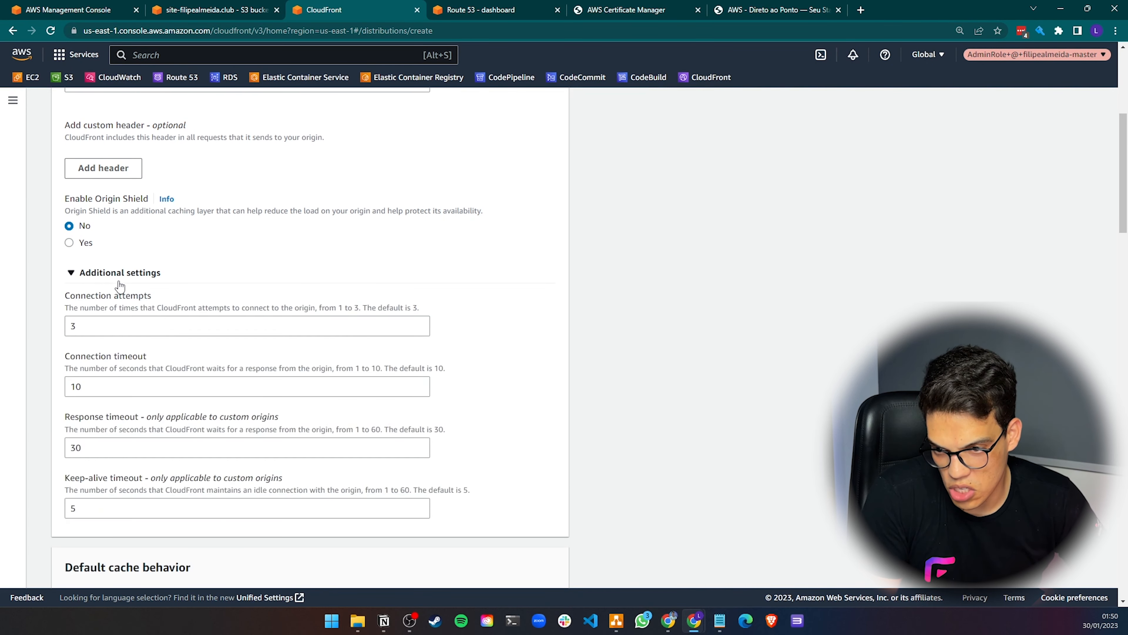
{"action": "left_click", "coordinate": [119, 277]}
{"action": "scroll", "coordinate": [171, 322], "scroll_direction": "down", "scroll_amount": 1}
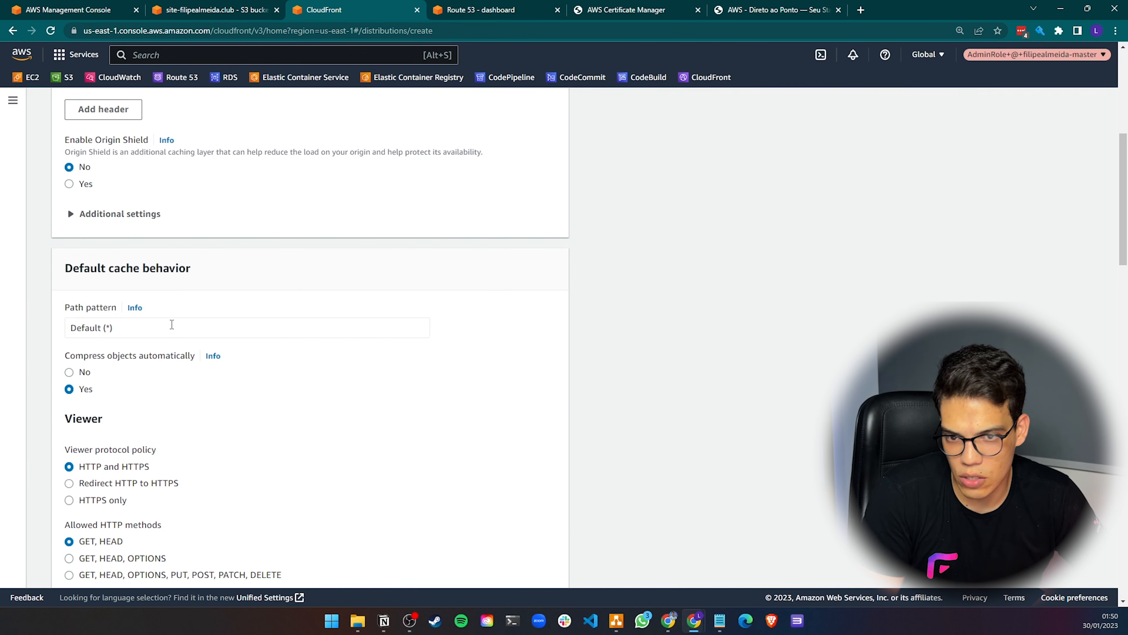
{"action": "scroll", "coordinate": [172, 324], "scroll_direction": "up", "scroll_amount": 7}
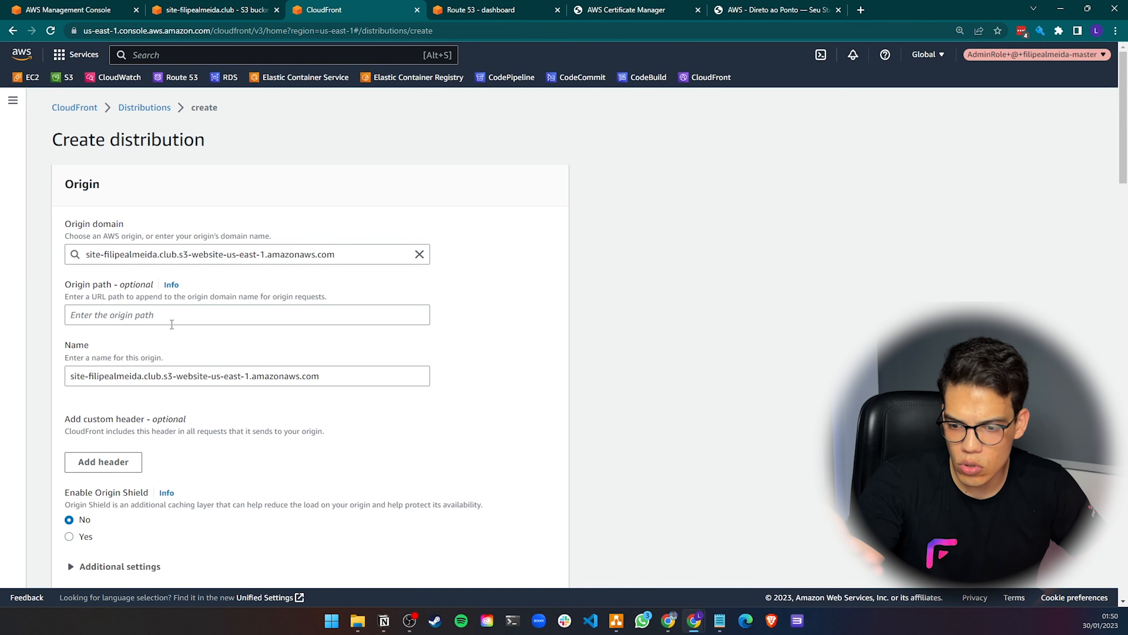
{"action": "scroll", "coordinate": [198, 420], "scroll_direction": "down", "scroll_amount": 5}
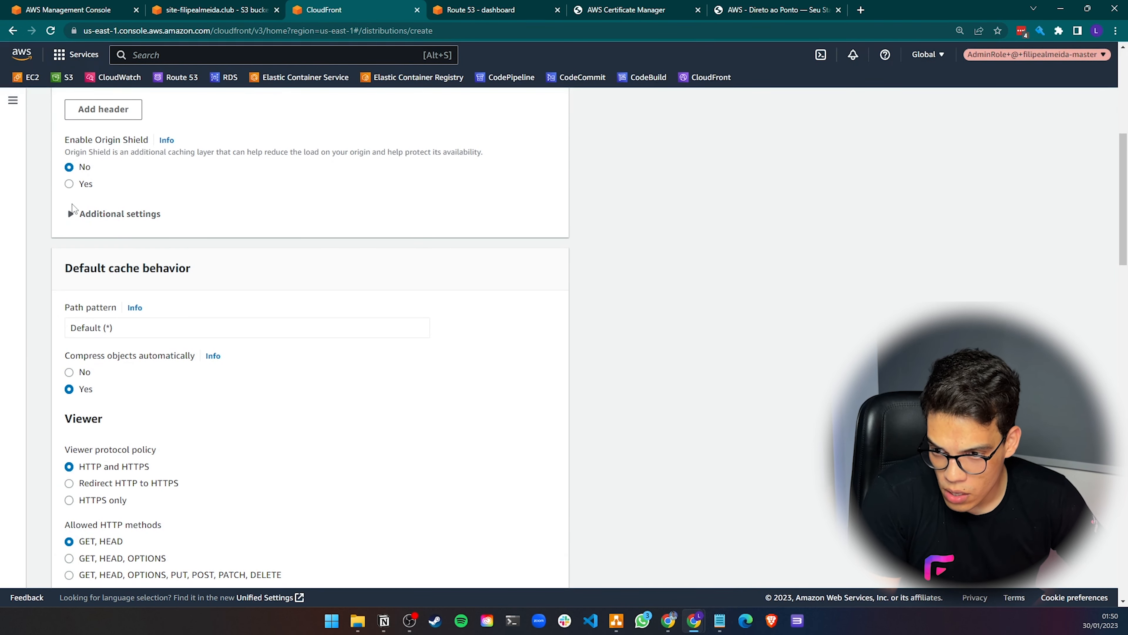
{"action": "left_click", "coordinate": [124, 215]}
{"action": "left_click", "coordinate": [119, 216]}
{"action": "scroll", "coordinate": [239, 363], "scroll_direction": "down", "scroll_amount": 1}
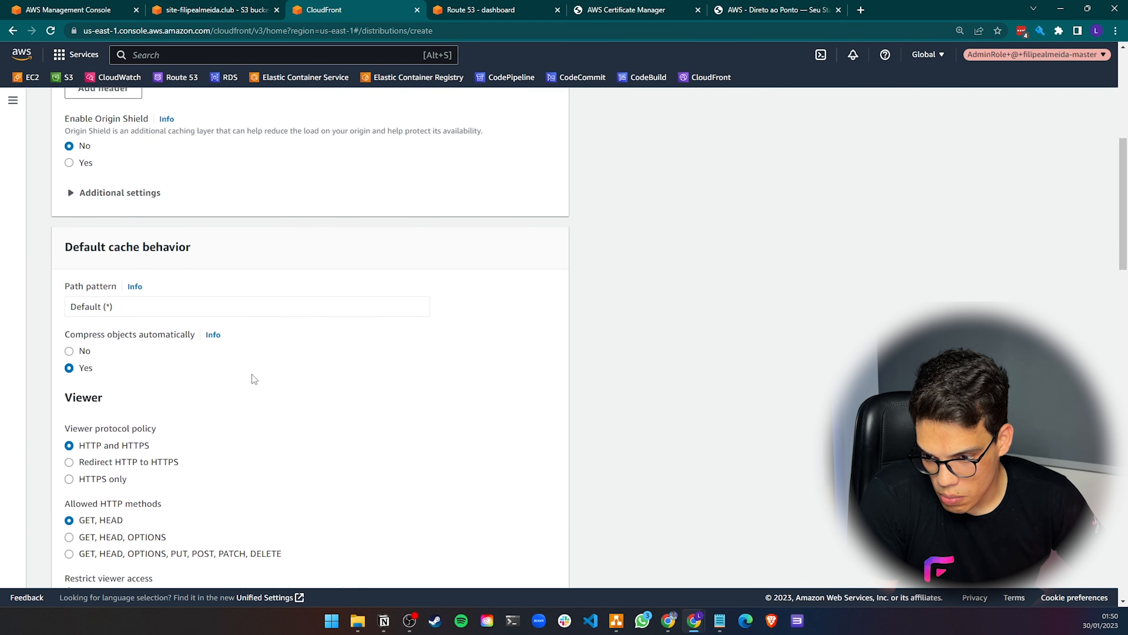
Set the viewer protocol policy to Redirect HTTP to HTTPS and allow GET, HEAD, OPTIONS, PUT, POST, PATCH, DELETE methods
{"action": "left_click", "coordinate": [106, 426]}
{"action": "scroll", "coordinate": [119, 433], "scroll_direction": "down", "scroll_amount": 2}
{"action": "scroll", "coordinate": [118, 431], "scroll_direction": "down", "scroll_amount": 2}
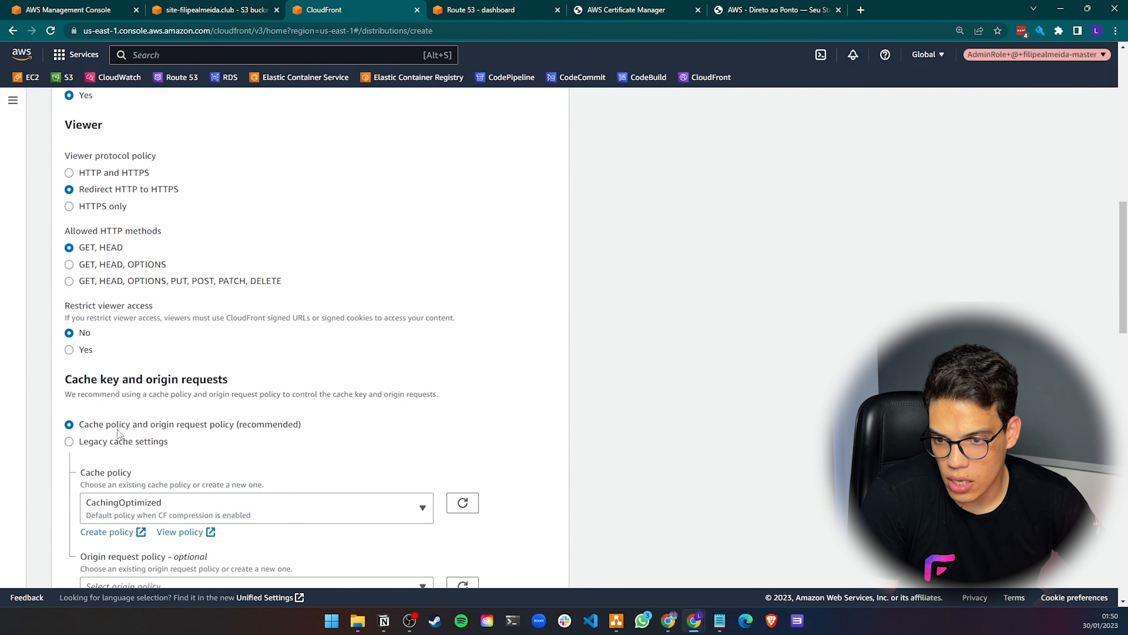
{"action": "left_click", "coordinate": [125, 286]}
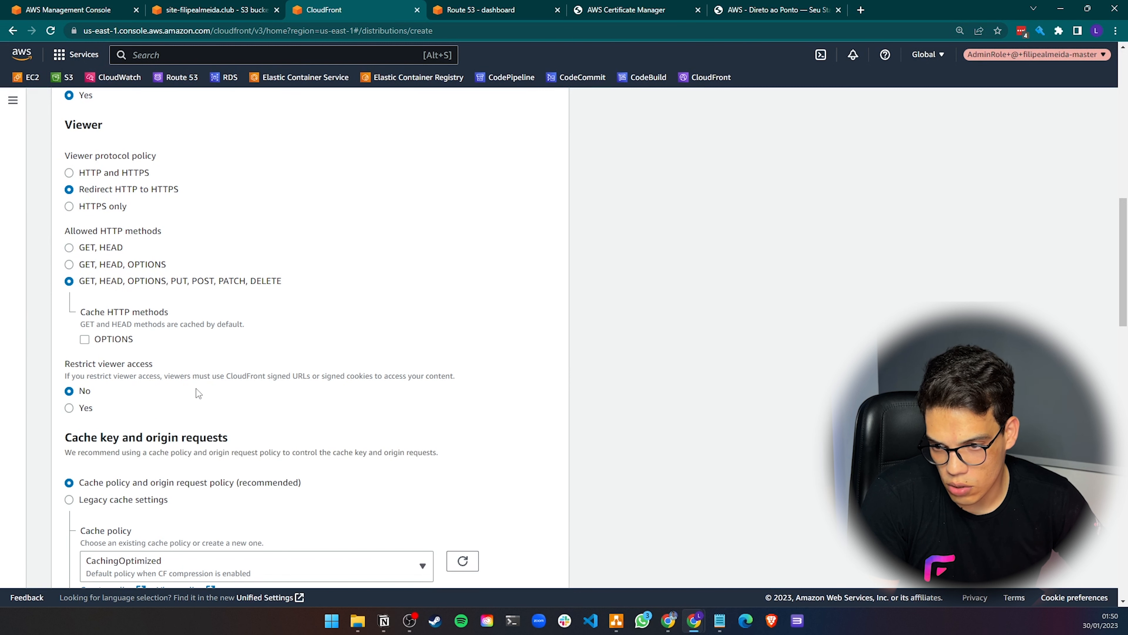
Add a new alternate domain name (CNAME) entry in the distribution settings
{"action": "scroll", "coordinate": [115, 298], "scroll_direction": "down", "scroll_amount": 5}
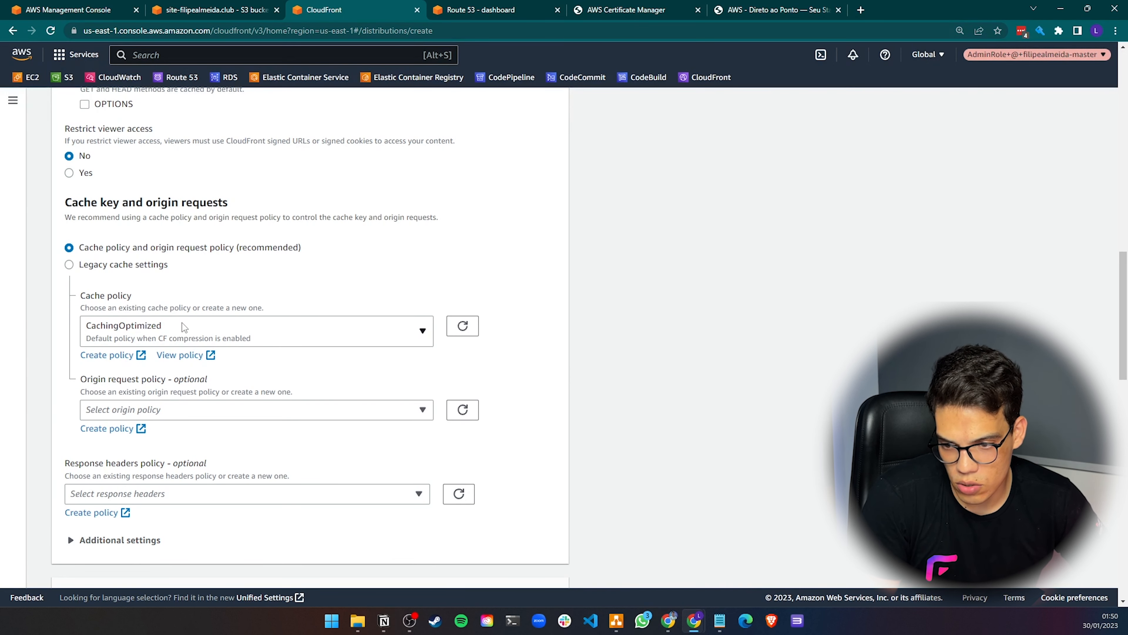
{"action": "scroll", "coordinate": [133, 149], "scroll_direction": "down", "scroll_amount": 2}
{"action": "scroll", "coordinate": [231, 298], "scroll_direction": "down", "scroll_amount": 9}
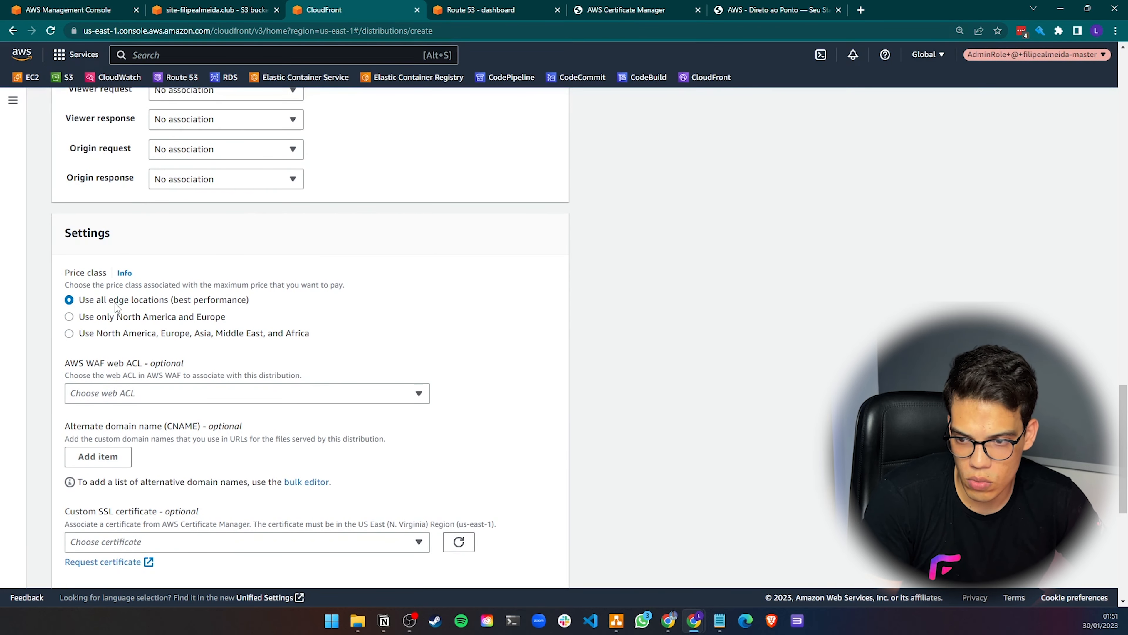
{"action": "left_click_drag", "start_coordinate": [107, 300], "coordinate": [185, 308]}
{"action": "scroll", "coordinate": [185, 308], "scroll_direction": "down", "scroll_amount": 2}
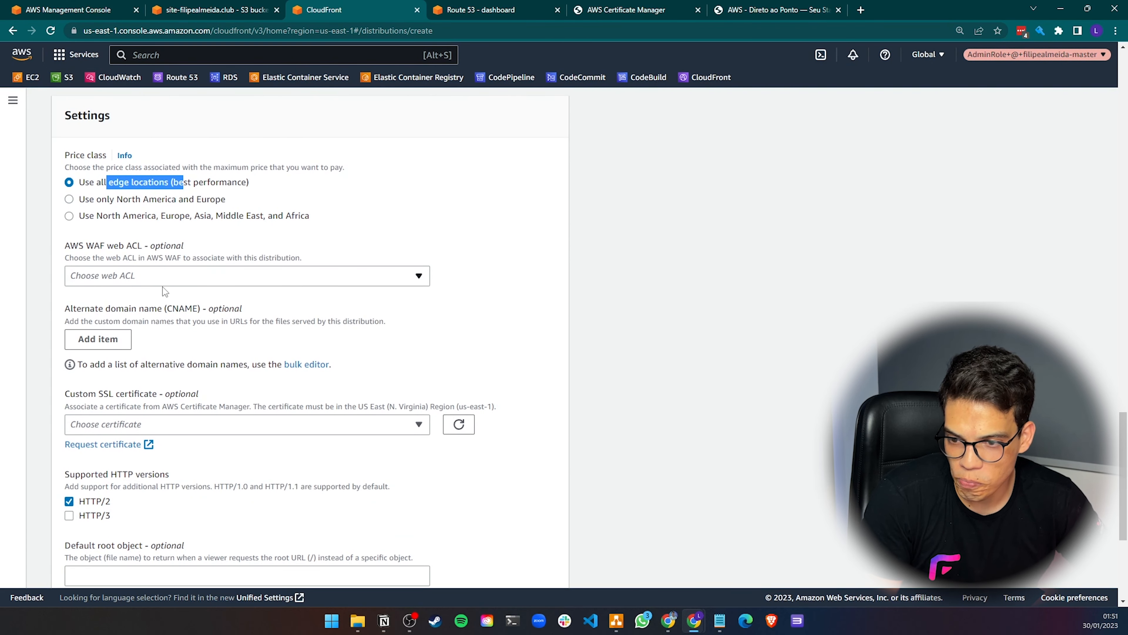
{"action": "scroll", "coordinate": [163, 287], "scroll_direction": "down", "scroll_amount": 1}
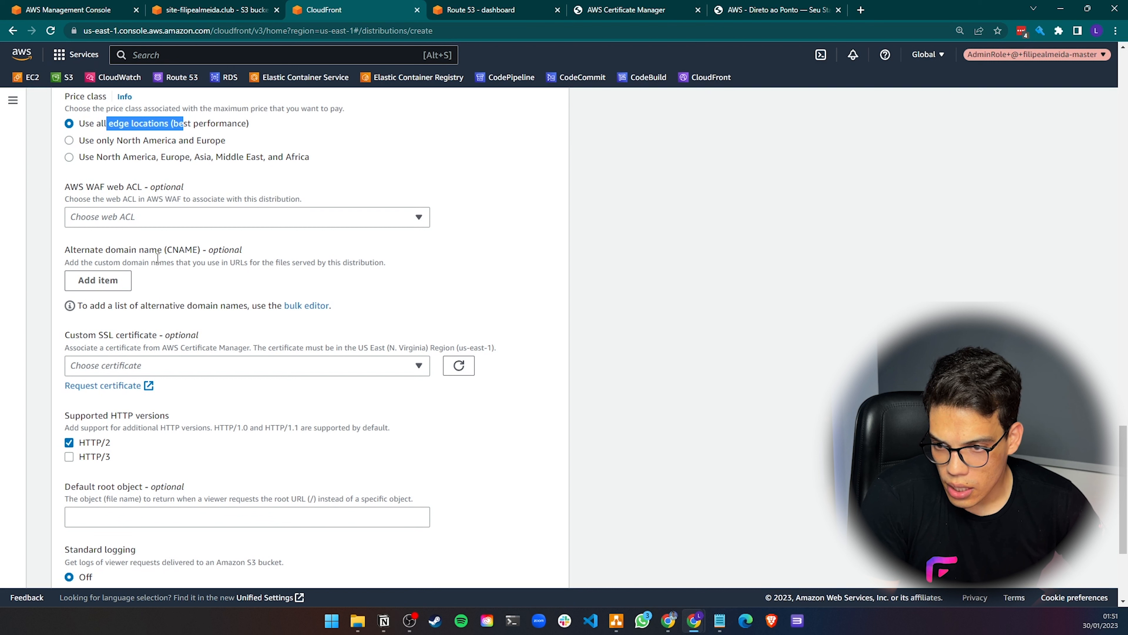
{"action": "left_click_drag", "start_coordinate": [66, 250], "coordinate": [142, 261]}
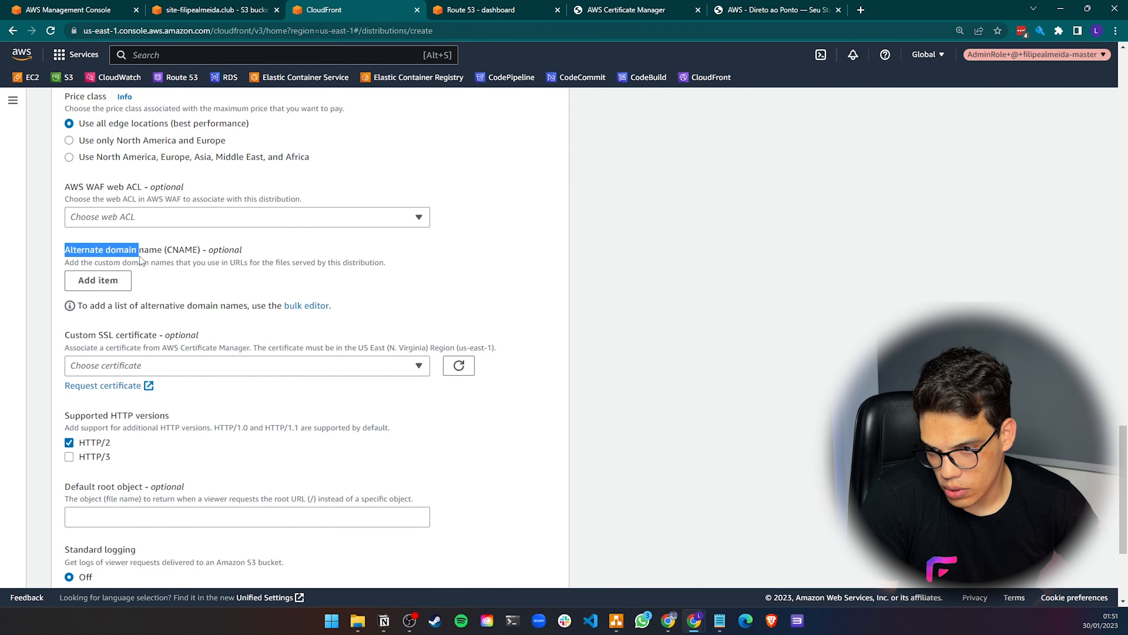
{"action": "left_click", "coordinate": [143, 258]}
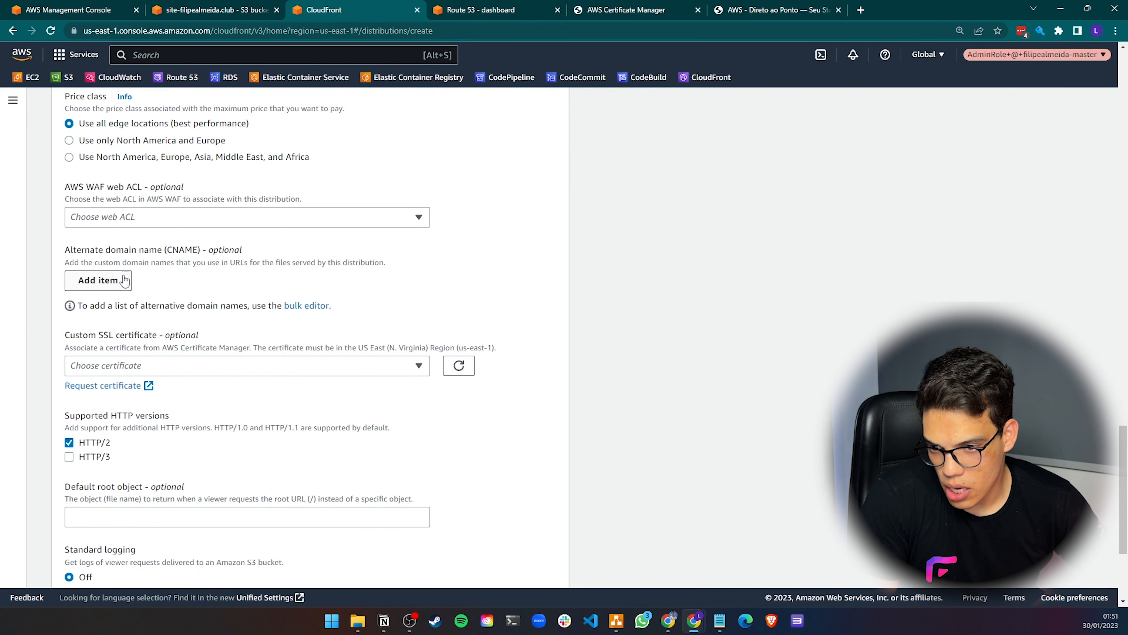
{"action": "left_click", "coordinate": [109, 281]}
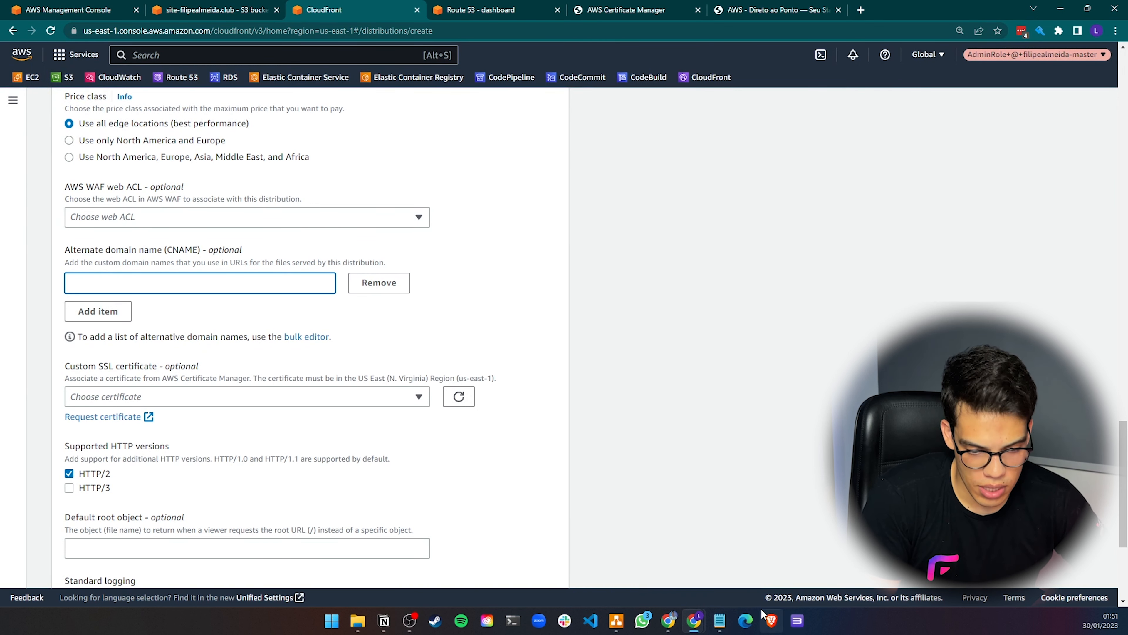
Copy site.filipealmeida.club from the notes and add it as a text label under the Route 53 icon in the diagram
{"action": "left_click", "coordinate": [719, 620]}
{"action": "left_click", "coordinate": [797, 566]}
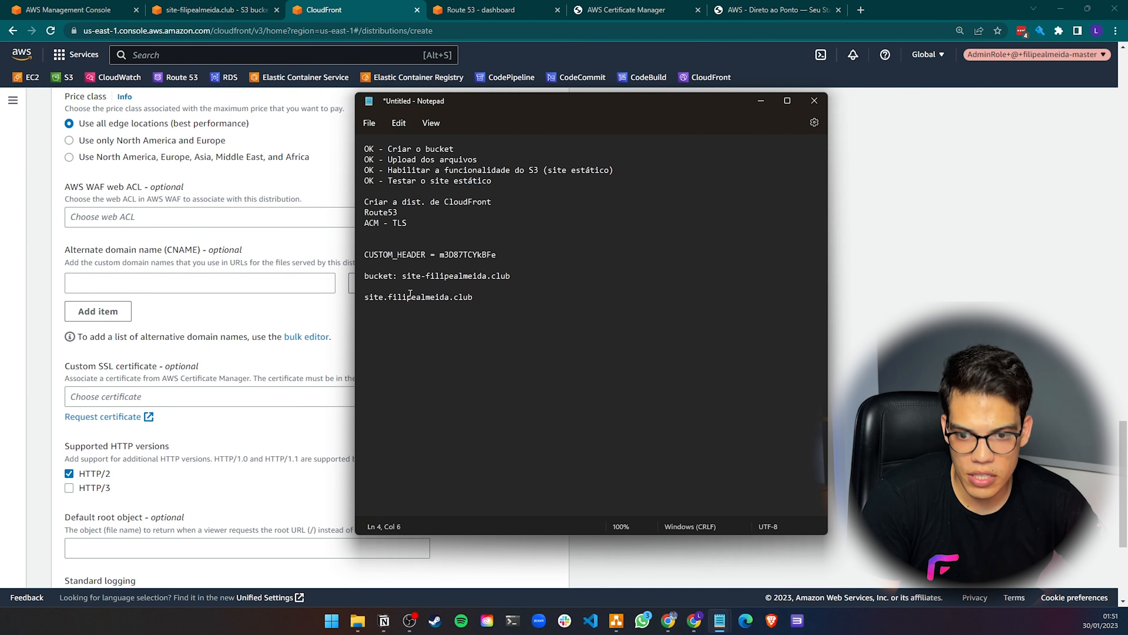
{"action": "left_click", "coordinate": [488, 296]}
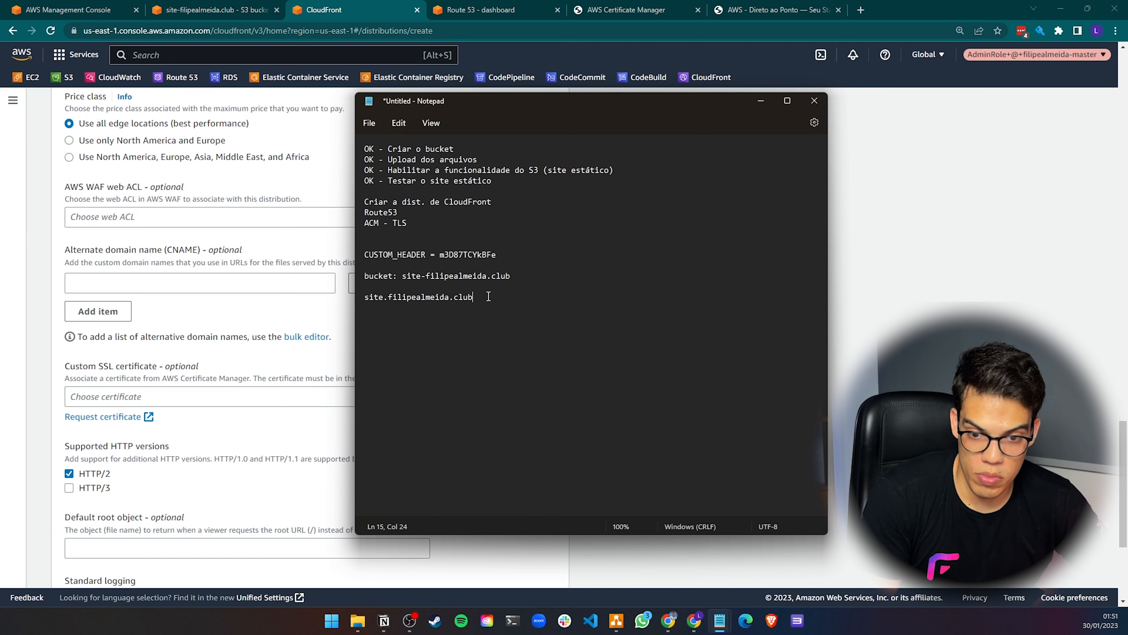
{"action": "triple_click", "coordinate": [503, 297]}
{"action": "key", "text": "ctrl+c"}
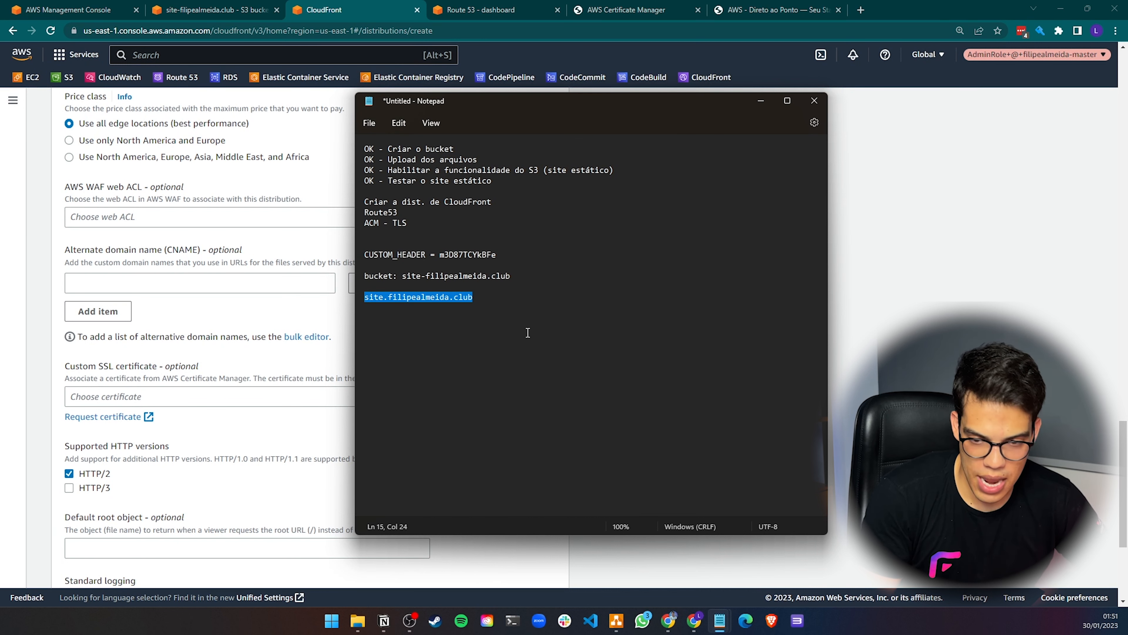
{"action": "left_click", "coordinate": [617, 620]}
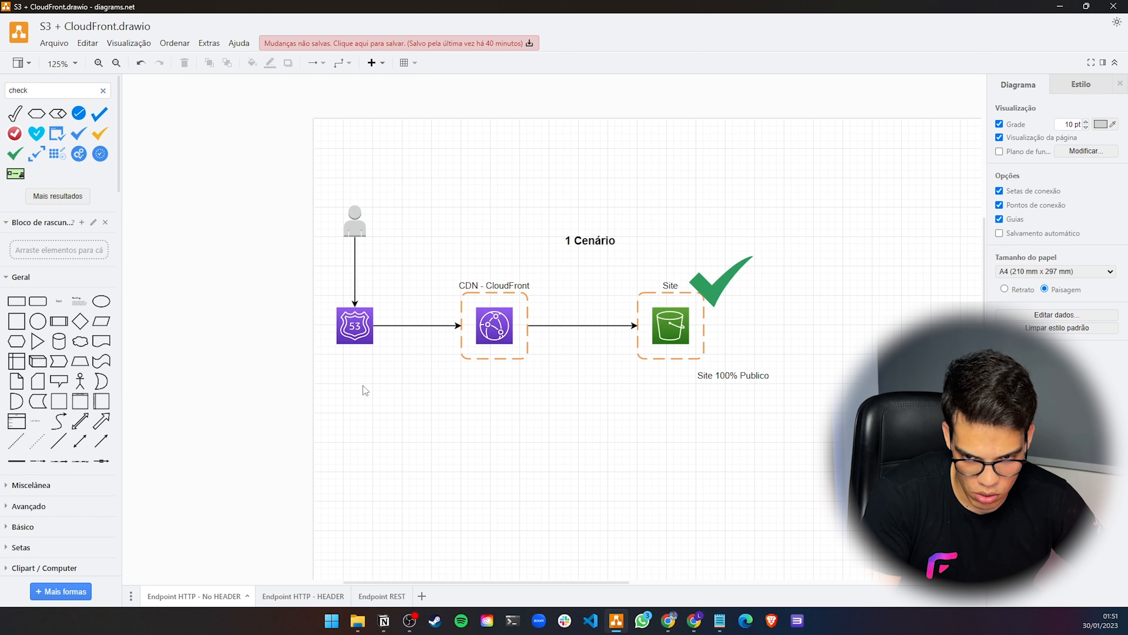
{"action": "double_click", "coordinate": [409, 223]}
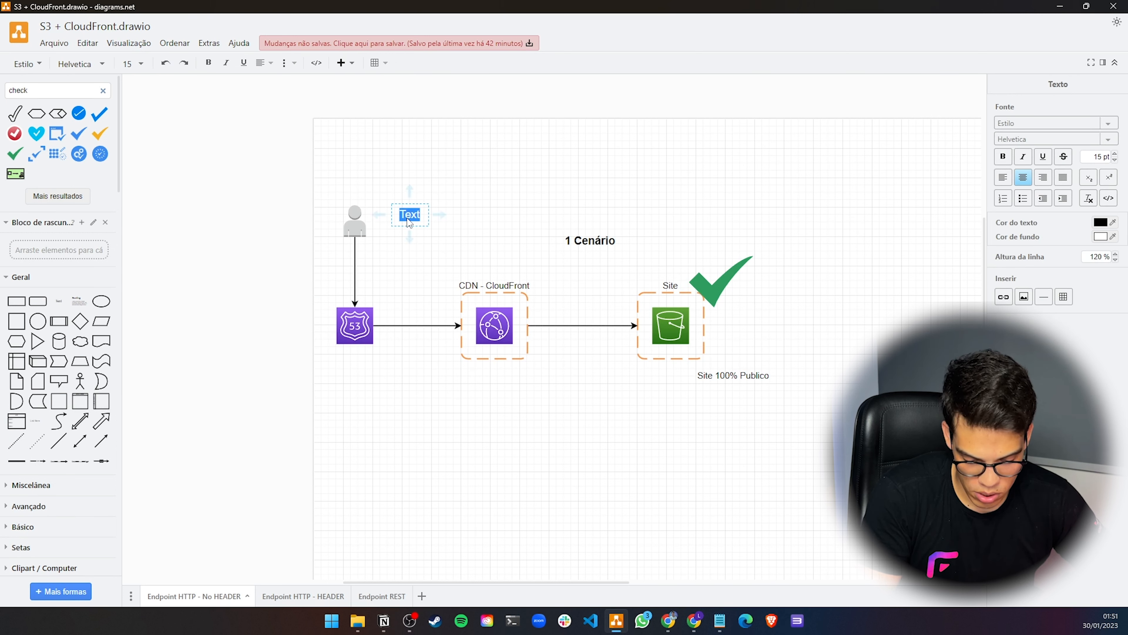
{"action": "key", "text": "ctrl+v"}
{"action": "left_click", "coordinate": [479, 211]}
{"action": "left_click_drag", "start_coordinate": [415, 220], "coordinate": [361, 373]}
{"action": "left_click", "coordinate": [372, 409]}
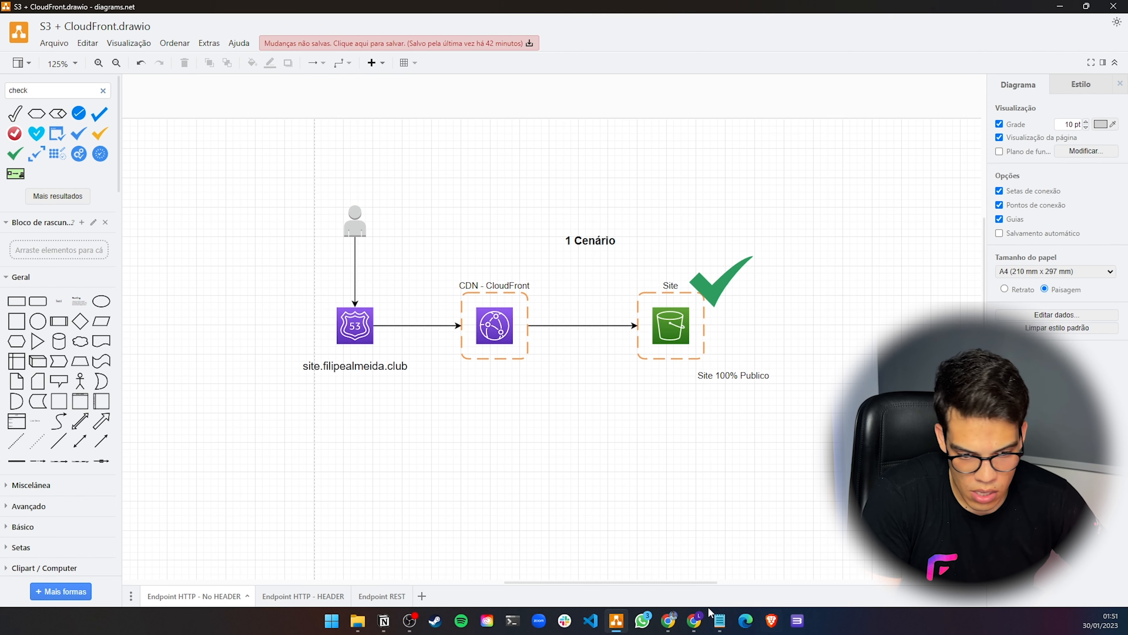
Enter site.filipealmeida.club as the distribution's alternate domain name (CNAME)
{"action": "mouse_move", "coordinate": [695, 620]}
{"action": "left_click", "coordinate": [786, 578]}
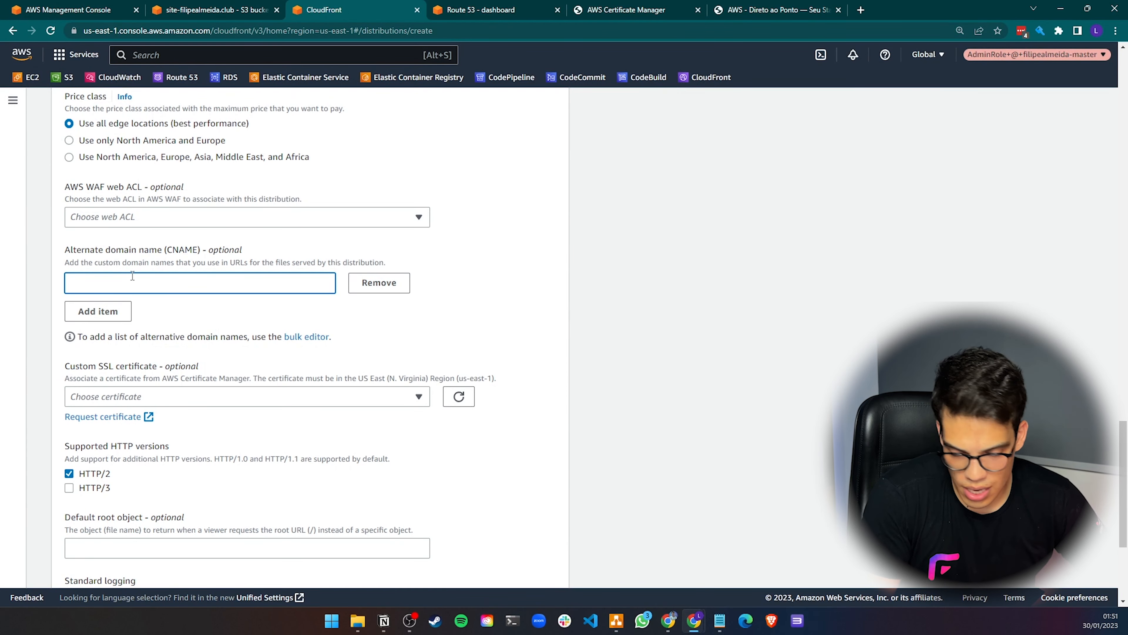
{"action": "key", "text": "ctrl+v"}
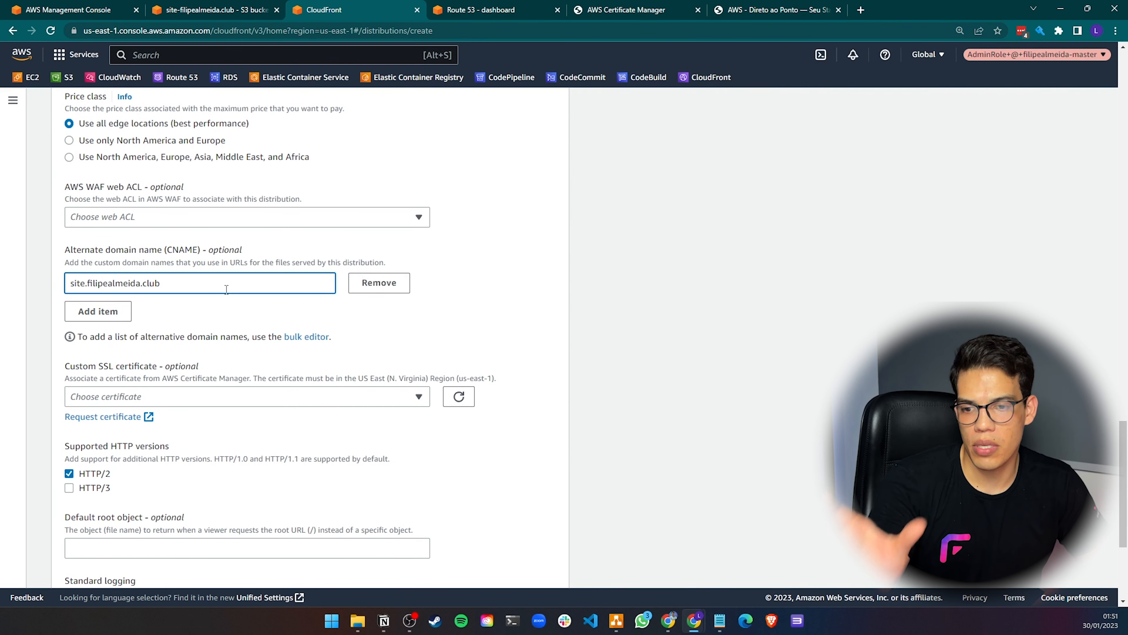
{"action": "left_click", "coordinate": [226, 302]}
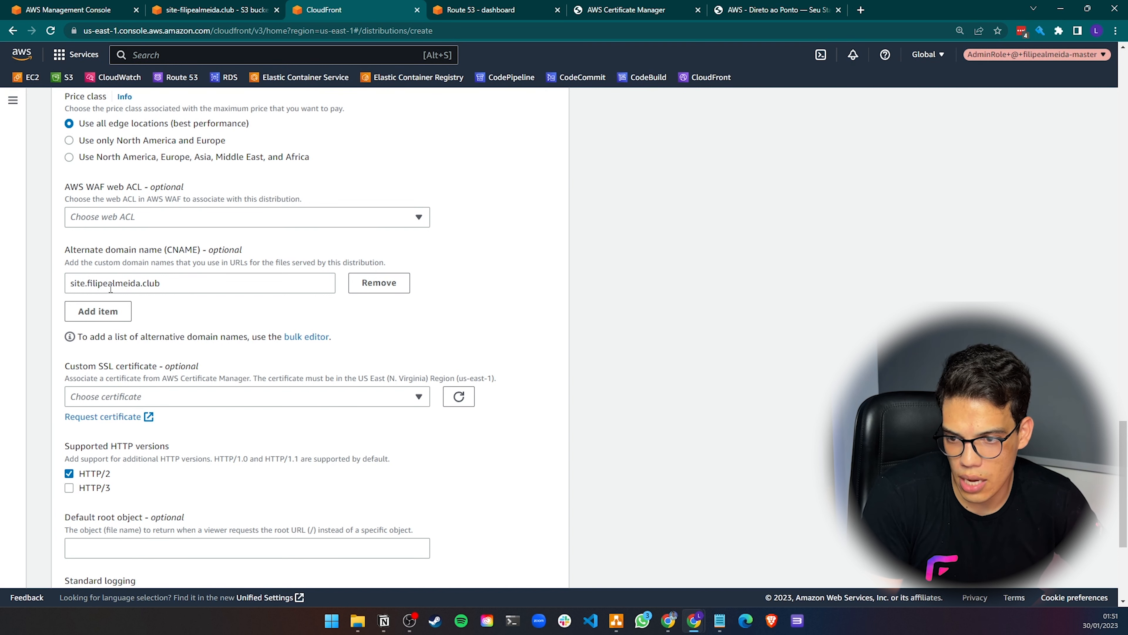
Check which certificates are offered for the distribution's custom SSL certificate
{"action": "scroll", "coordinate": [218, 305], "scroll_direction": "down", "scroll_amount": 3}
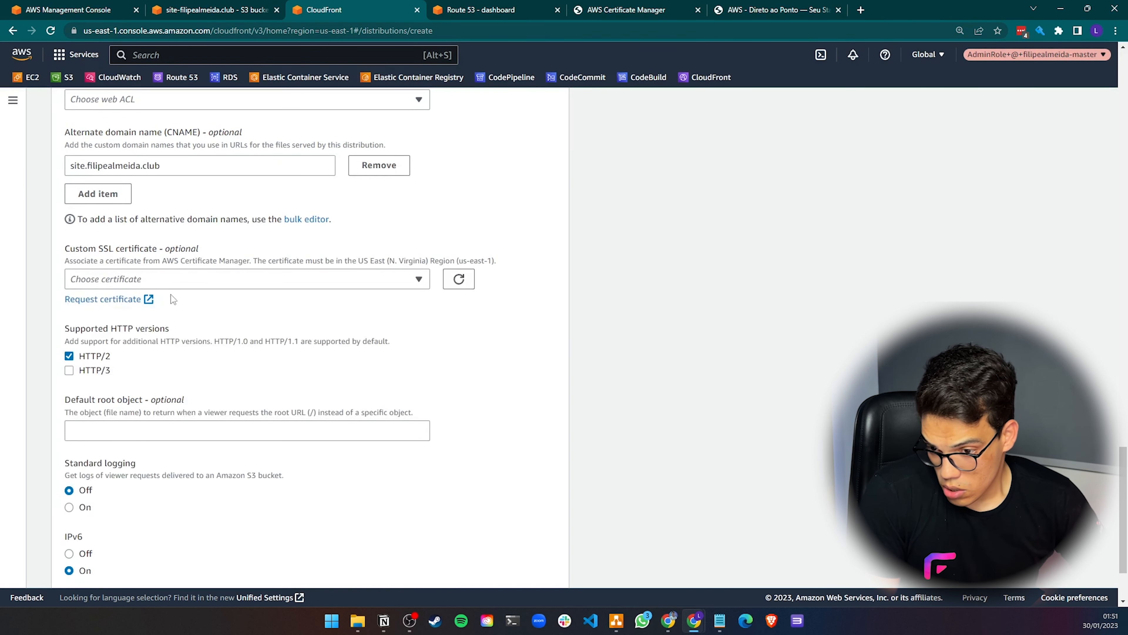
{"action": "left_click", "coordinate": [171, 278]}
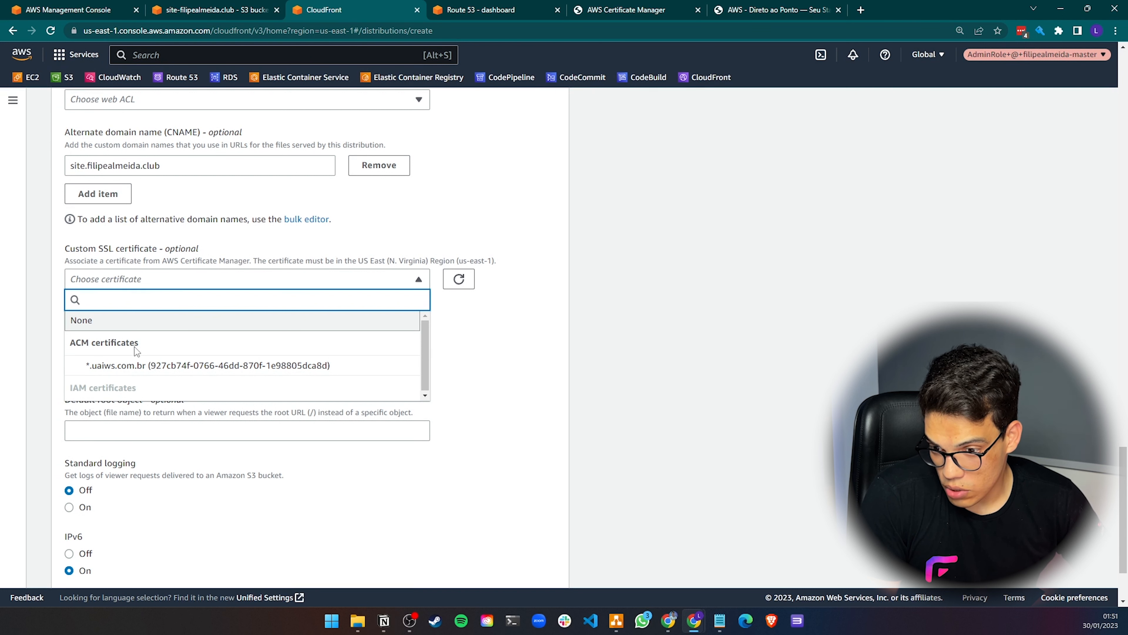
{"action": "left_click", "coordinate": [148, 193]}
{"action": "scroll", "coordinate": [157, 202], "scroll_direction": "up", "scroll_amount": 1}
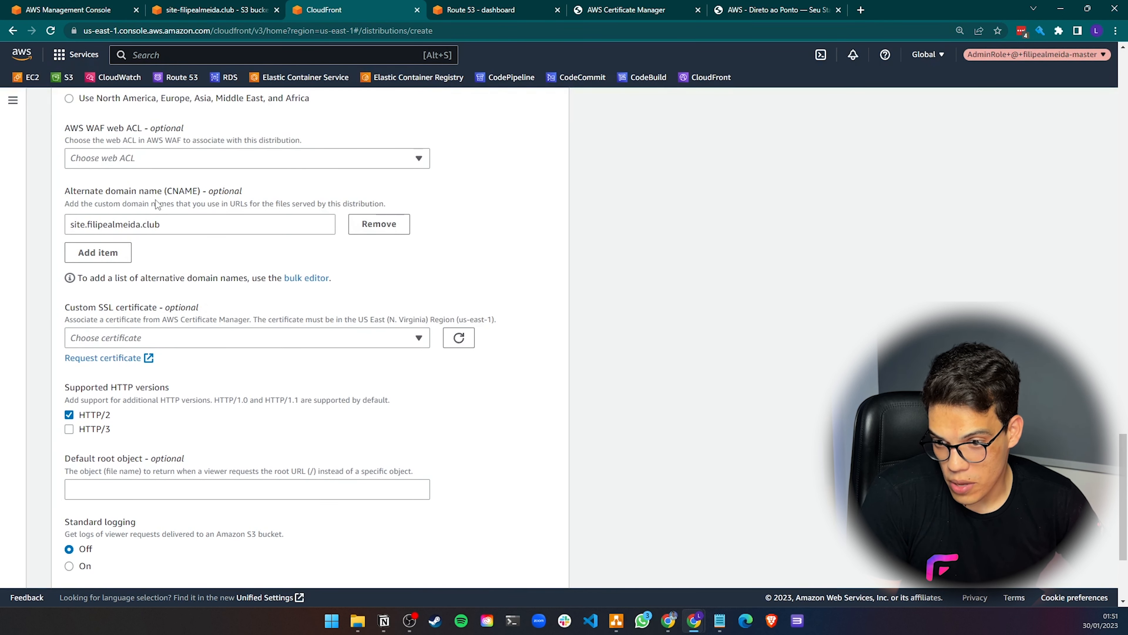
{"action": "scroll", "coordinate": [141, 311], "scroll_direction": "down", "scroll_amount": 1}
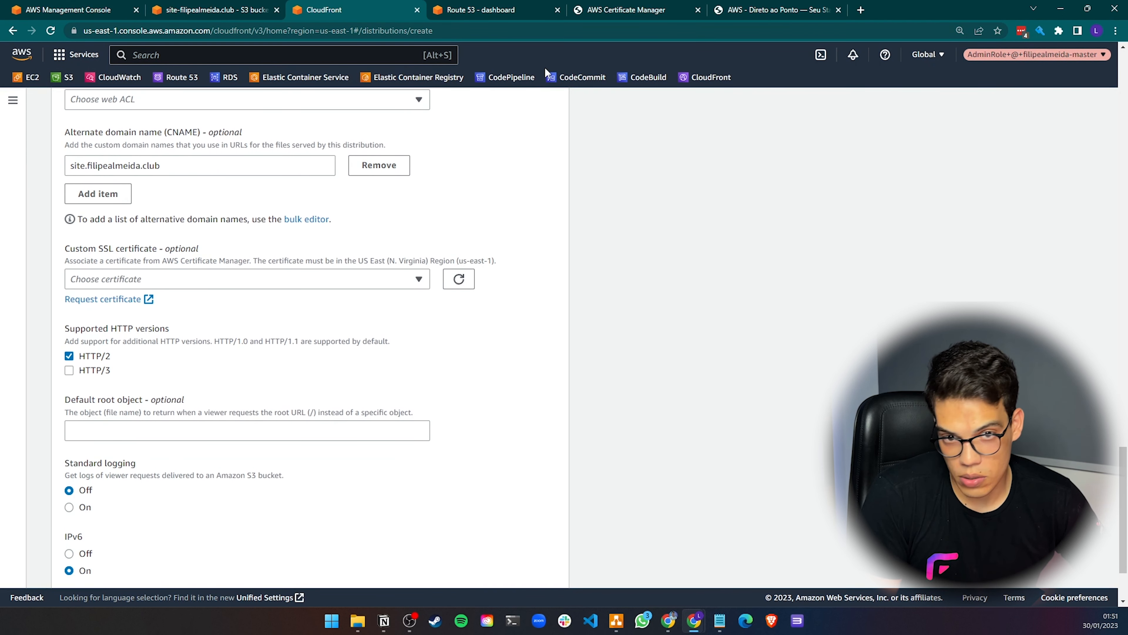
Open the certificate list in Certificate Manager and inspect the existing certificate's domain name
{"action": "left_click", "coordinate": [480, 9]}
{"action": "left_click", "coordinate": [624, 9]}
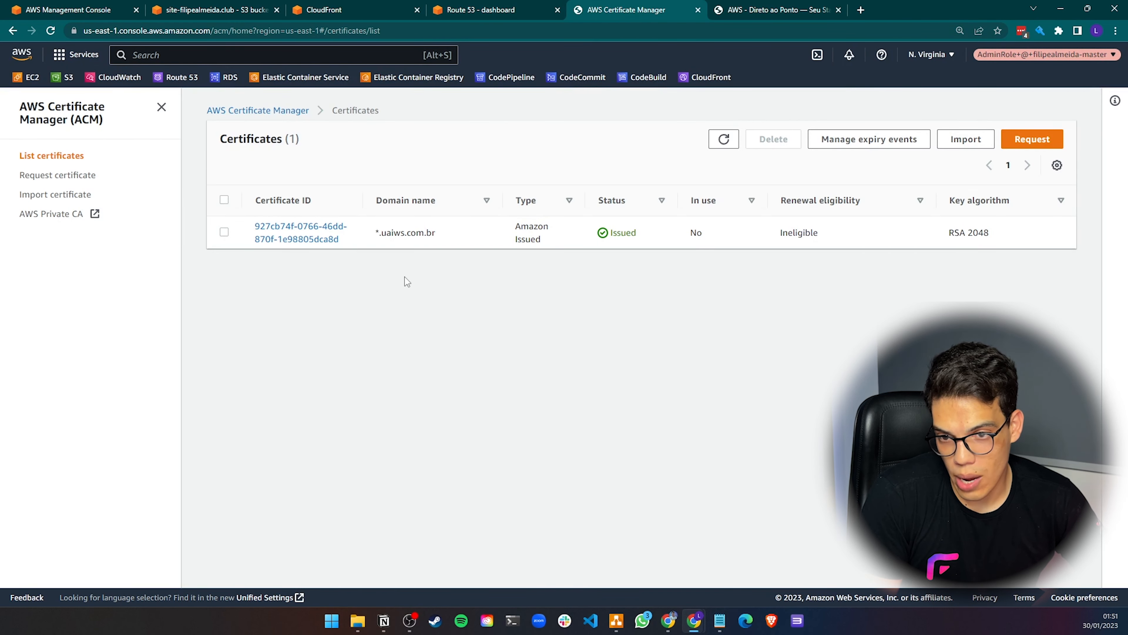
{"action": "left_click", "coordinate": [270, 111]}
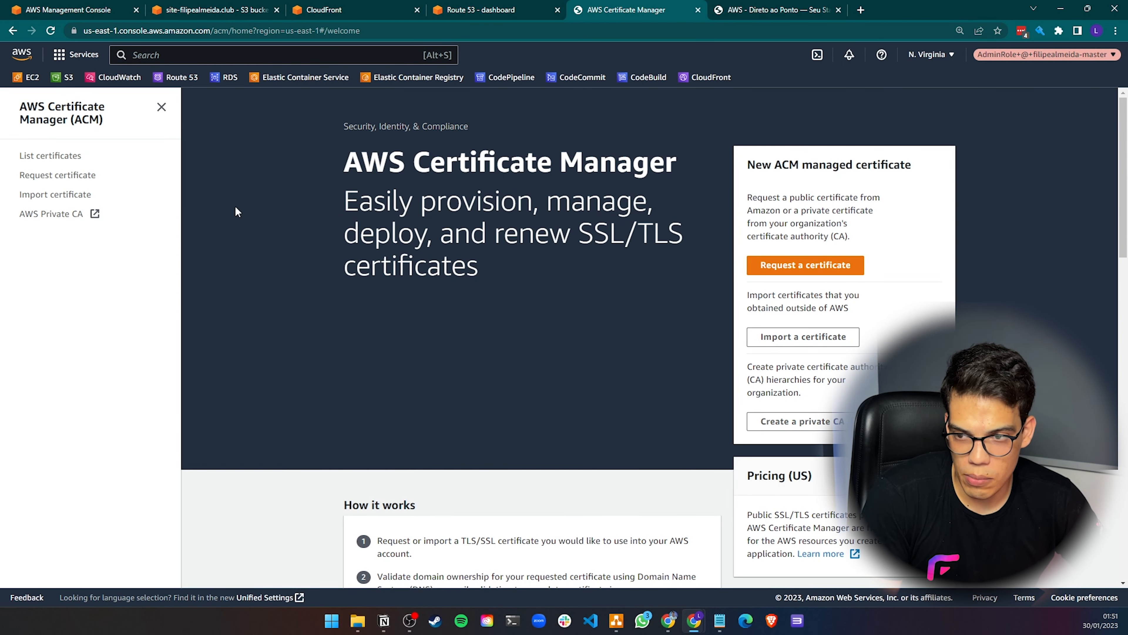
{"action": "type", "text": "a"}
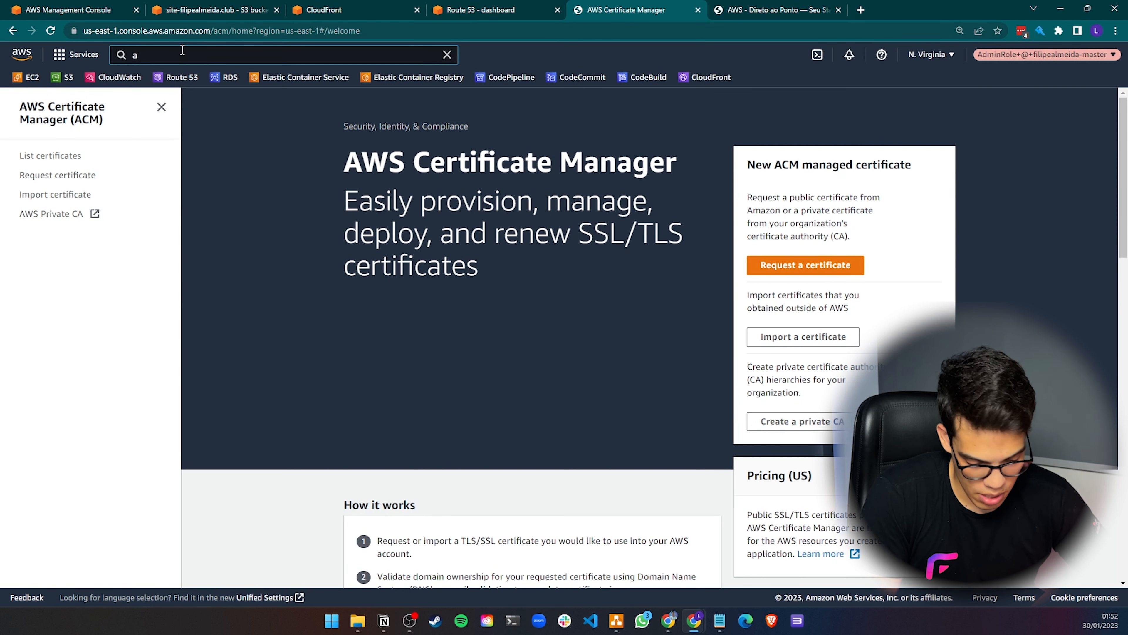
{"action": "type", "text": "cma"}
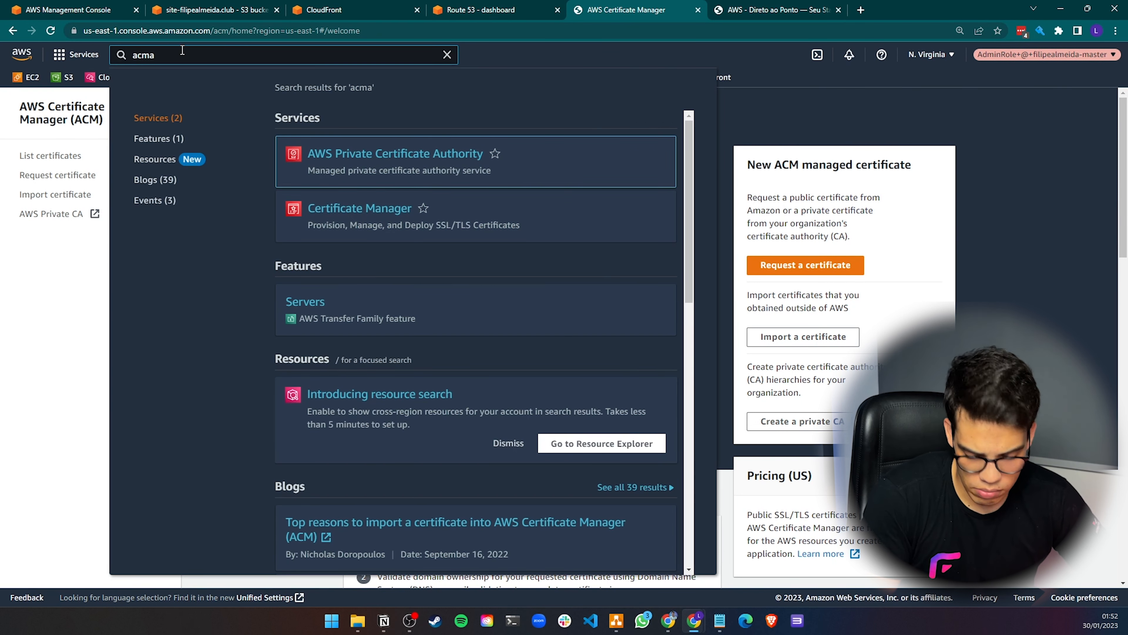
{"action": "key", "text": "ctrl+a"}
{"action": "type", "text": "certifi"}
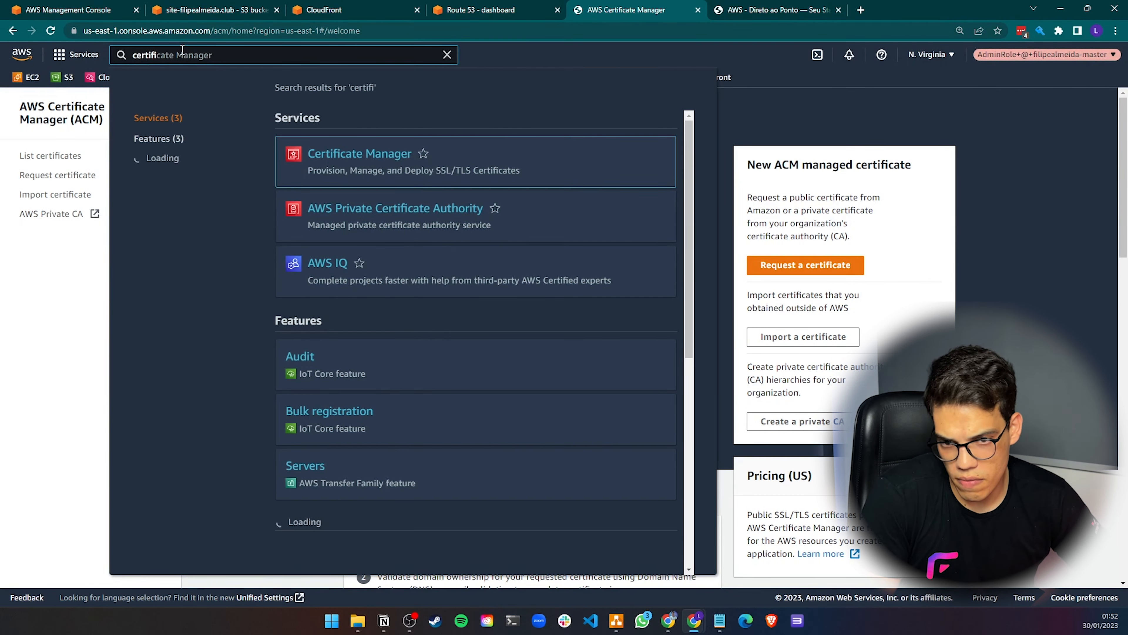
{"action": "left_click", "coordinate": [338, 155]}
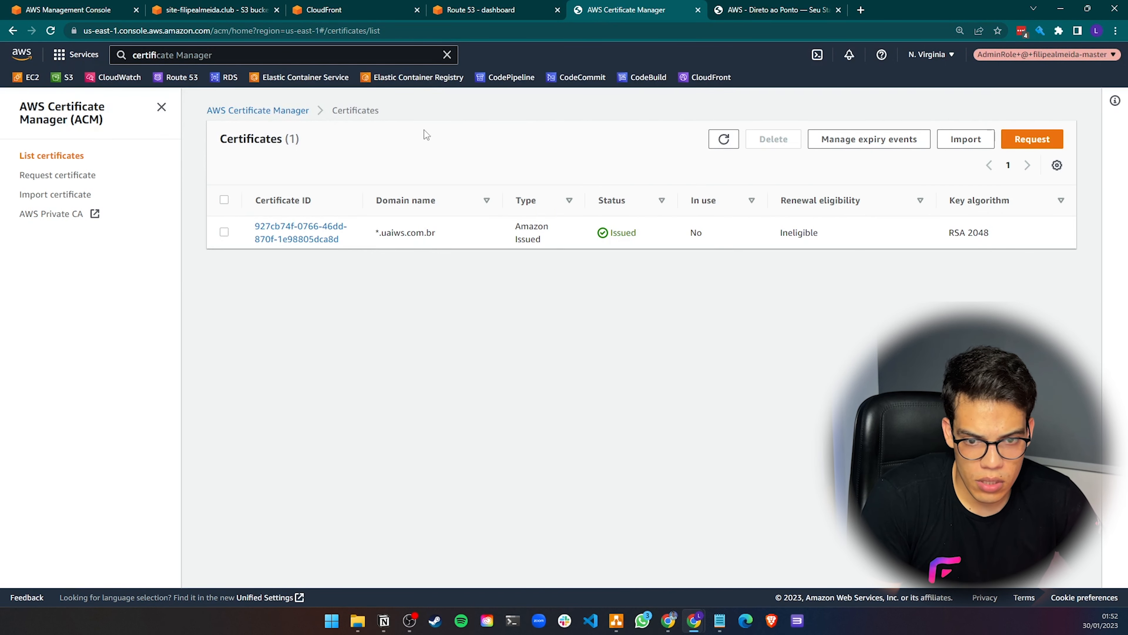
{"action": "left_click_drag", "start_coordinate": [378, 234], "coordinate": [424, 233]}
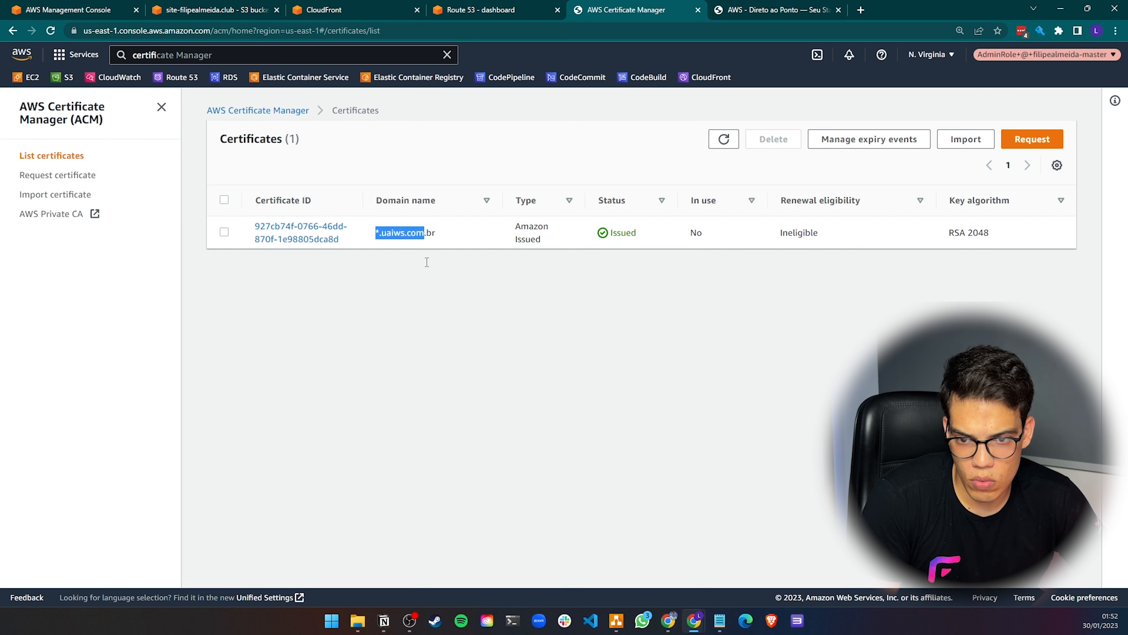
{"action": "left_click", "coordinate": [523, 360]}
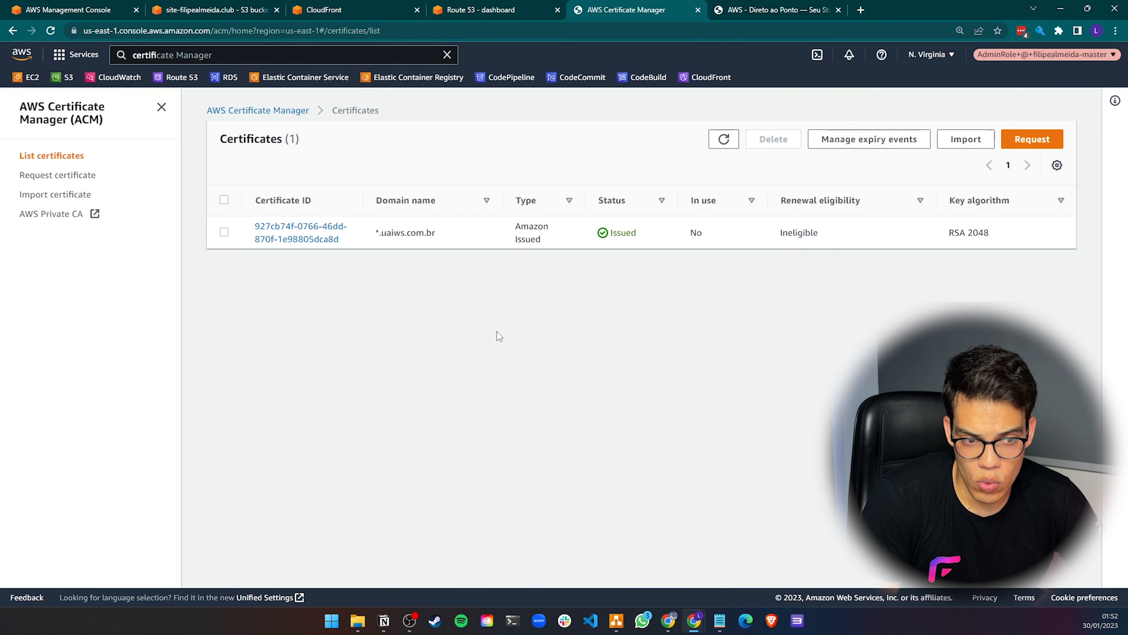
{"action": "left_click_drag", "start_coordinate": [379, 232], "coordinate": [425, 233]}
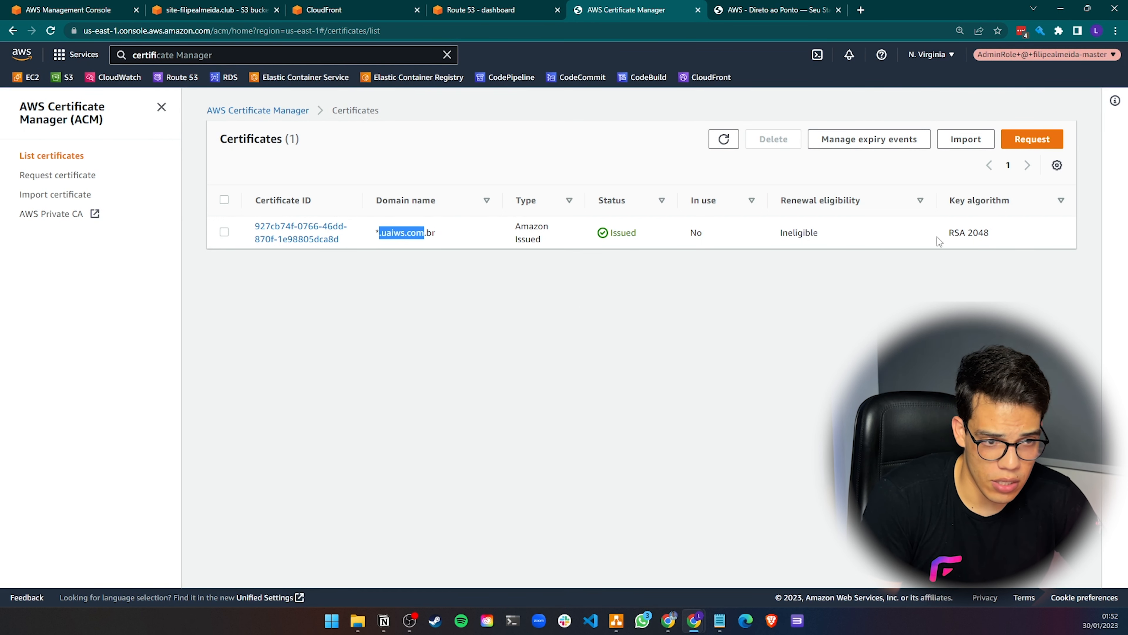
Start a public certificate request for the domain *.filipealmeida.club
{"action": "left_click", "coordinate": [1032, 139]}
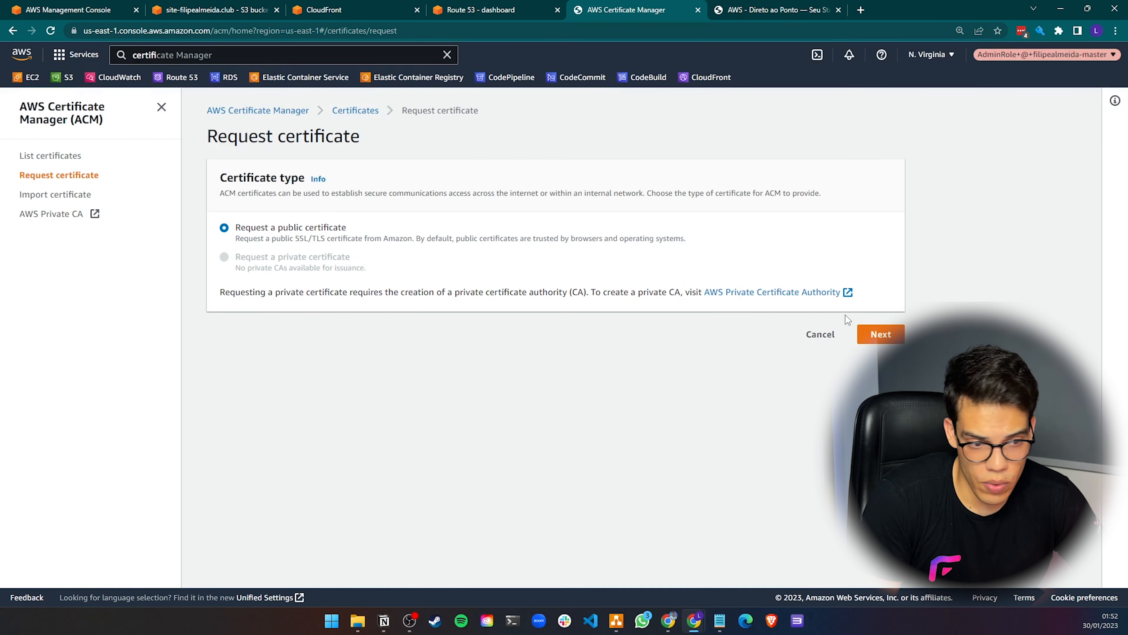
{"action": "left_click", "coordinate": [872, 333]}
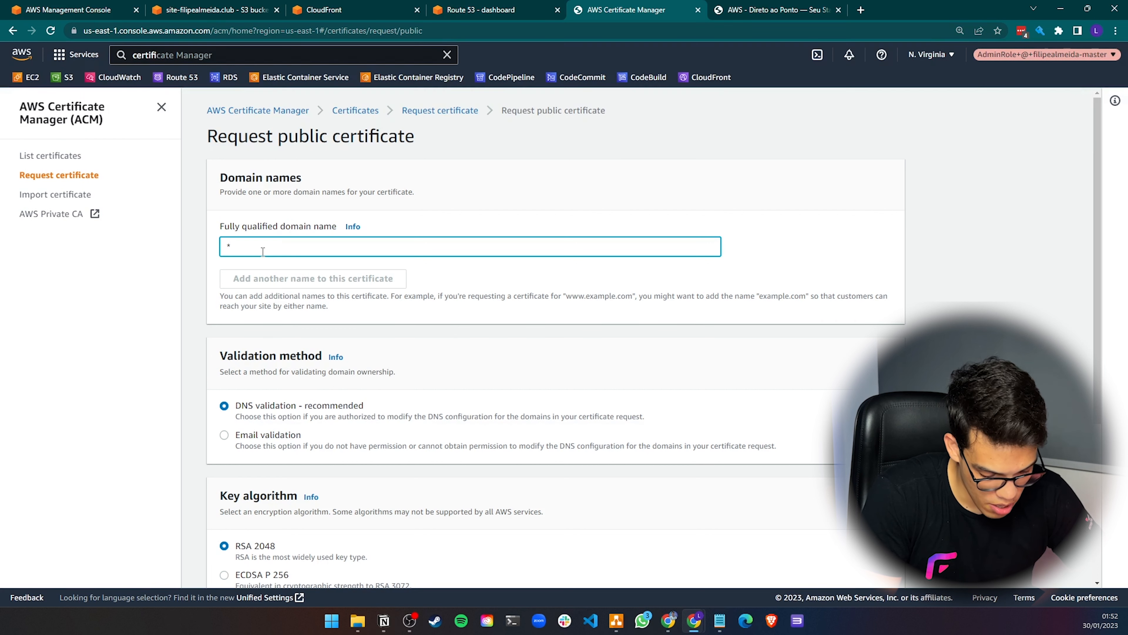
{"action": "type", "text": "*.fili"}
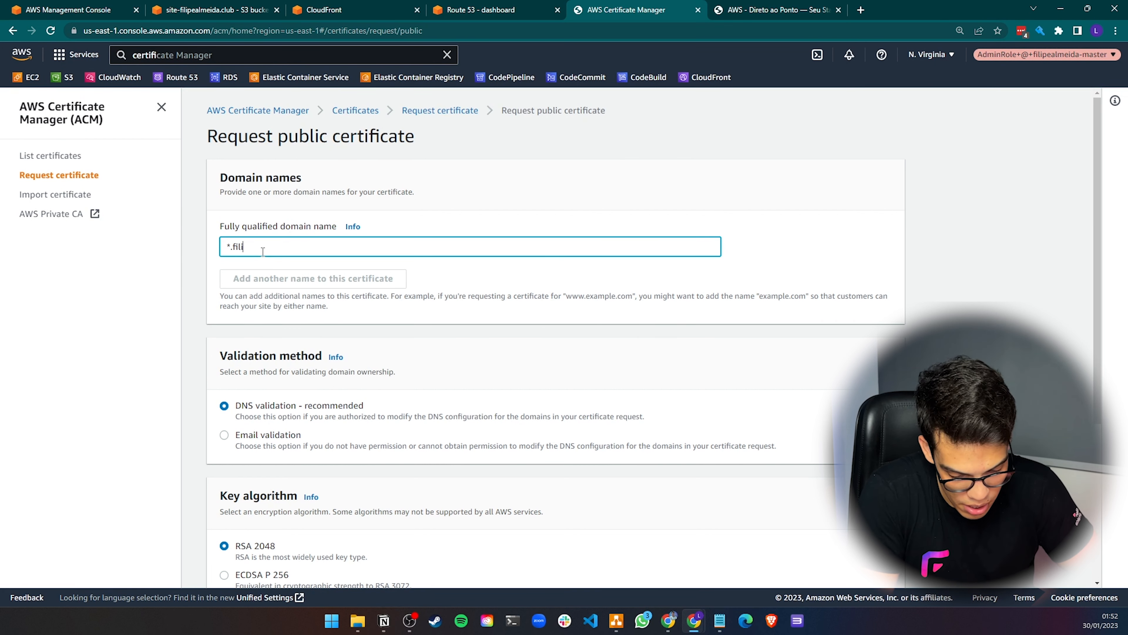
{"action": "type", "text": "pealmeida.club"}
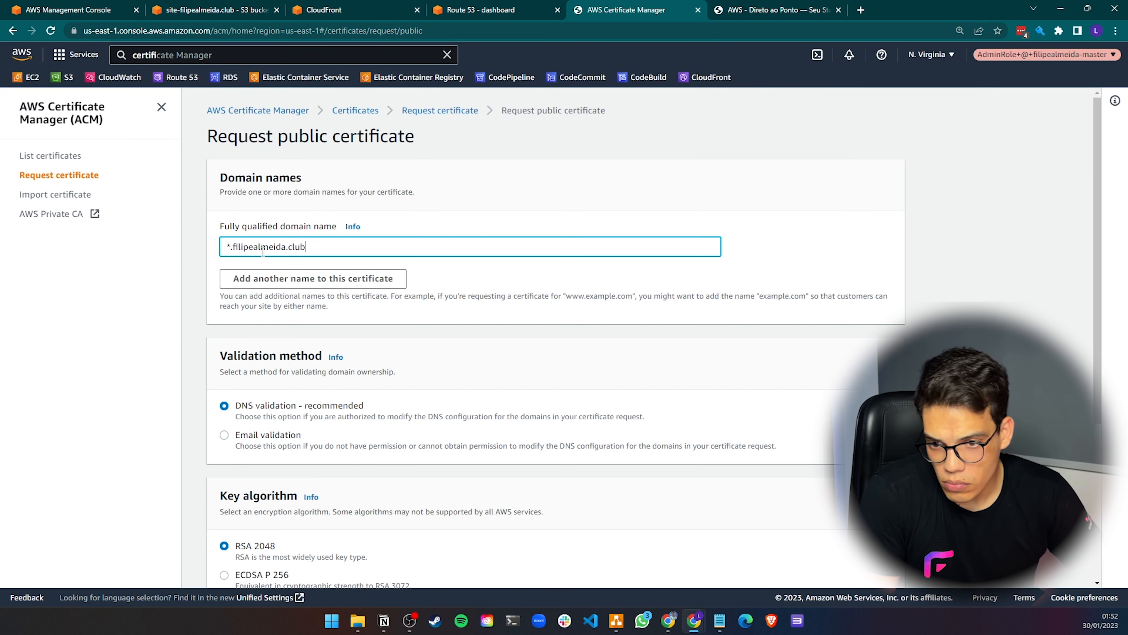
{"action": "left_click", "coordinate": [314, 278]}
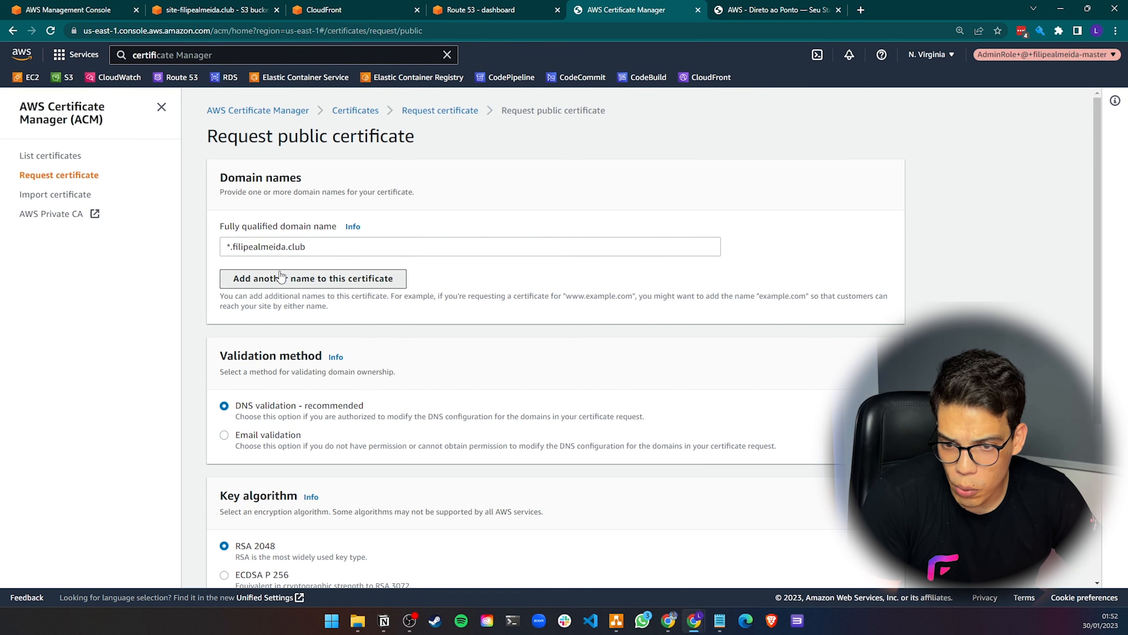
{"action": "type", "text": "s"}
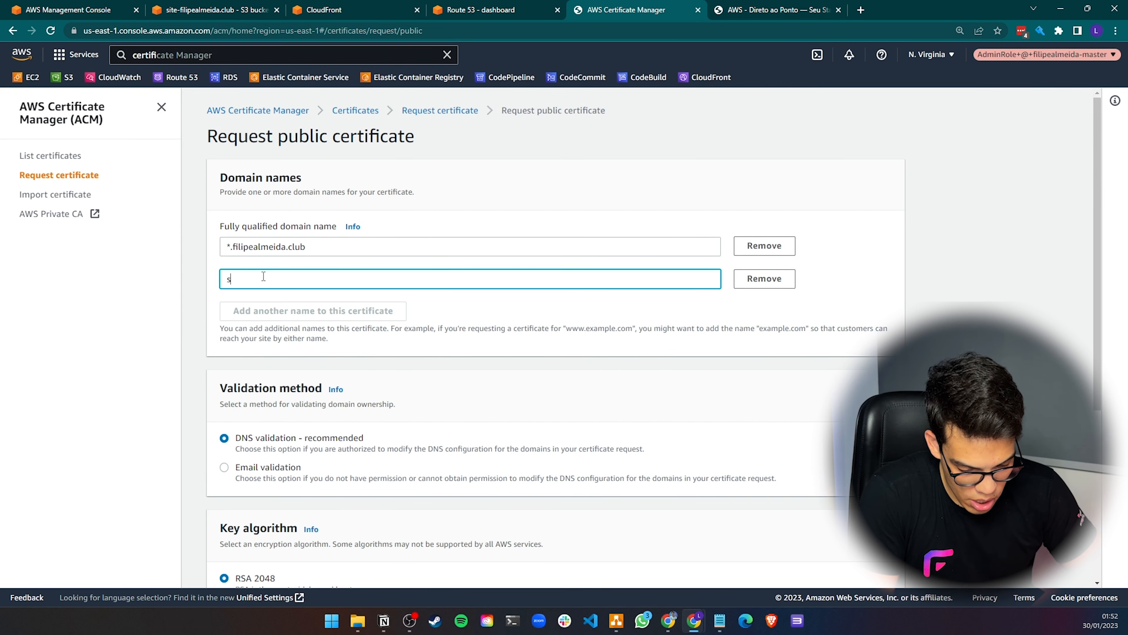
{"action": "type", "text": "ite.filipealme"}
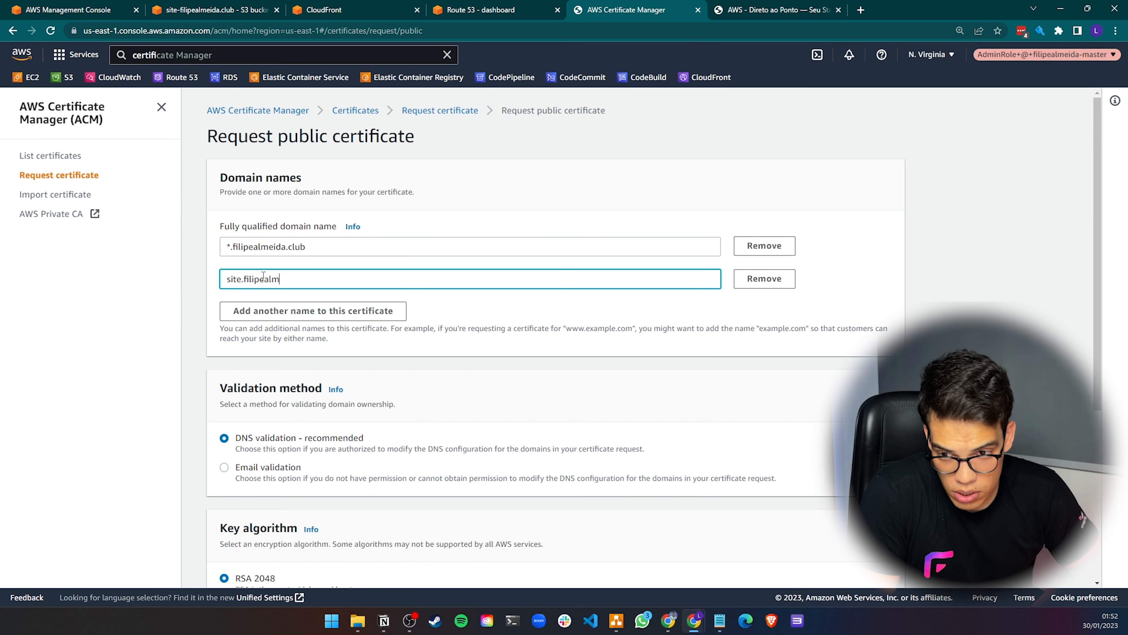
{"action": "key", "text": "ctrl+a"}
{"action": "key", "text": "BackSpace"}
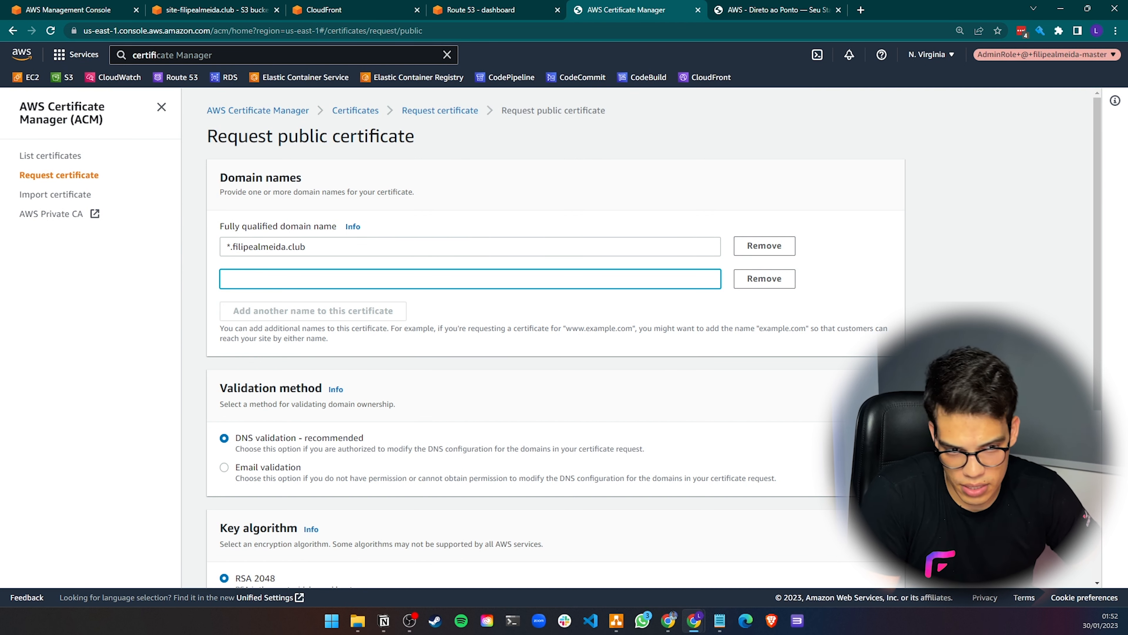
{"action": "left_click", "coordinate": [758, 281]}
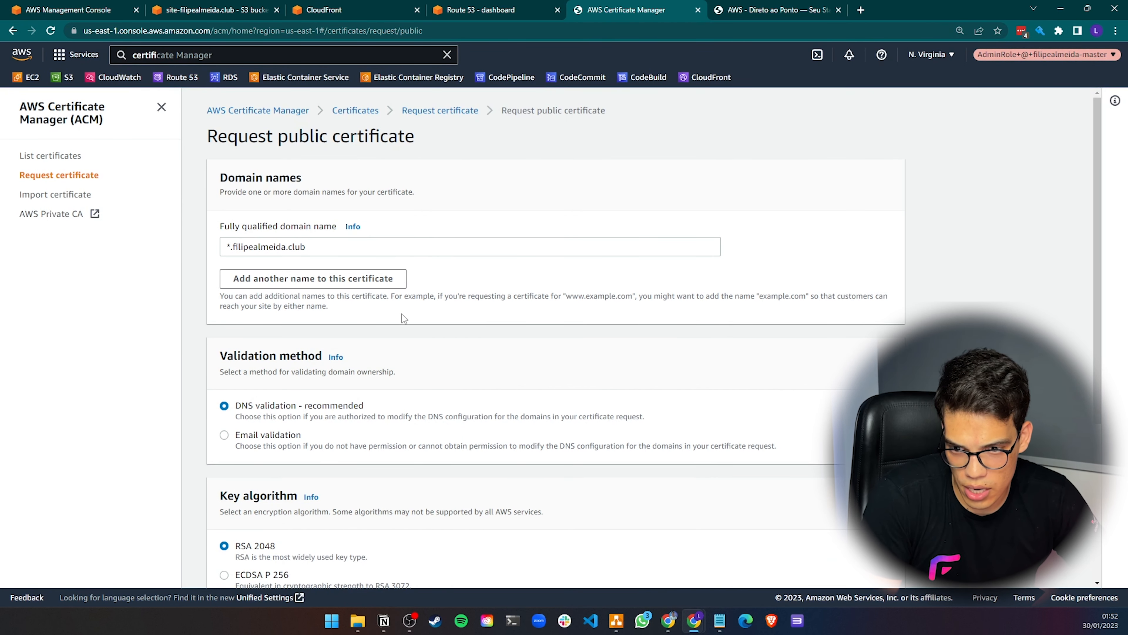
Submit the certificate request with DNS validation and the RSA 2048 key algorithm
{"action": "scroll", "coordinate": [402, 314], "scroll_direction": "down", "scroll_amount": 4}
{"action": "scroll", "coordinate": [334, 332], "scroll_direction": "down", "scroll_amount": 2}
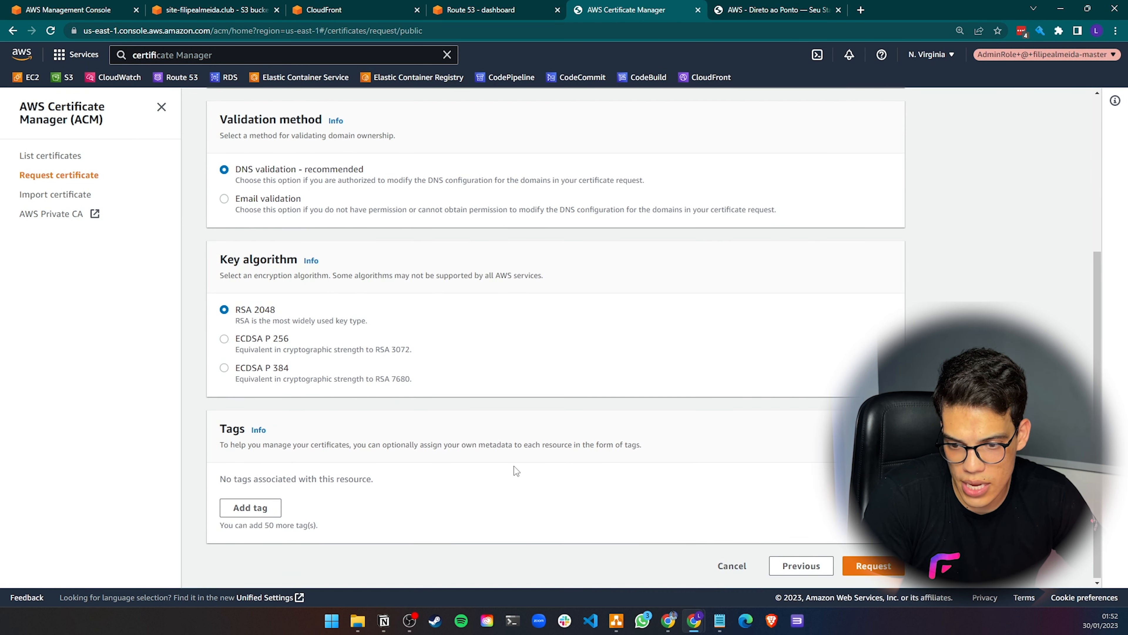
{"action": "left_click", "coordinate": [869, 567]}
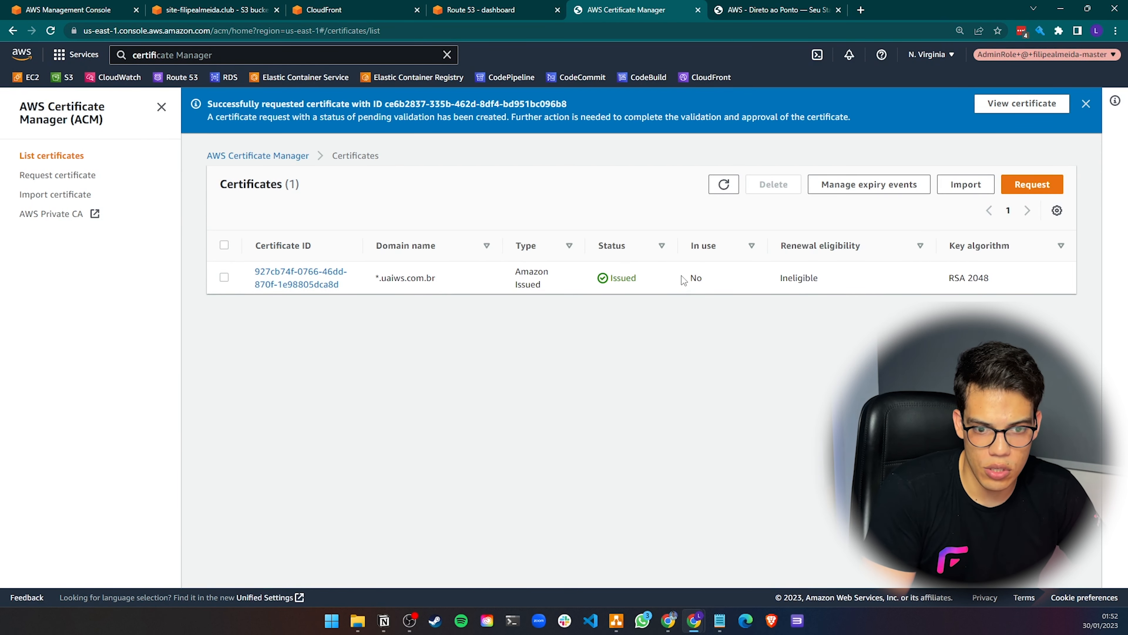
Open the requested certificate's details and go to the Route 53 dashboard
{"action": "left_click", "coordinate": [1022, 103]}
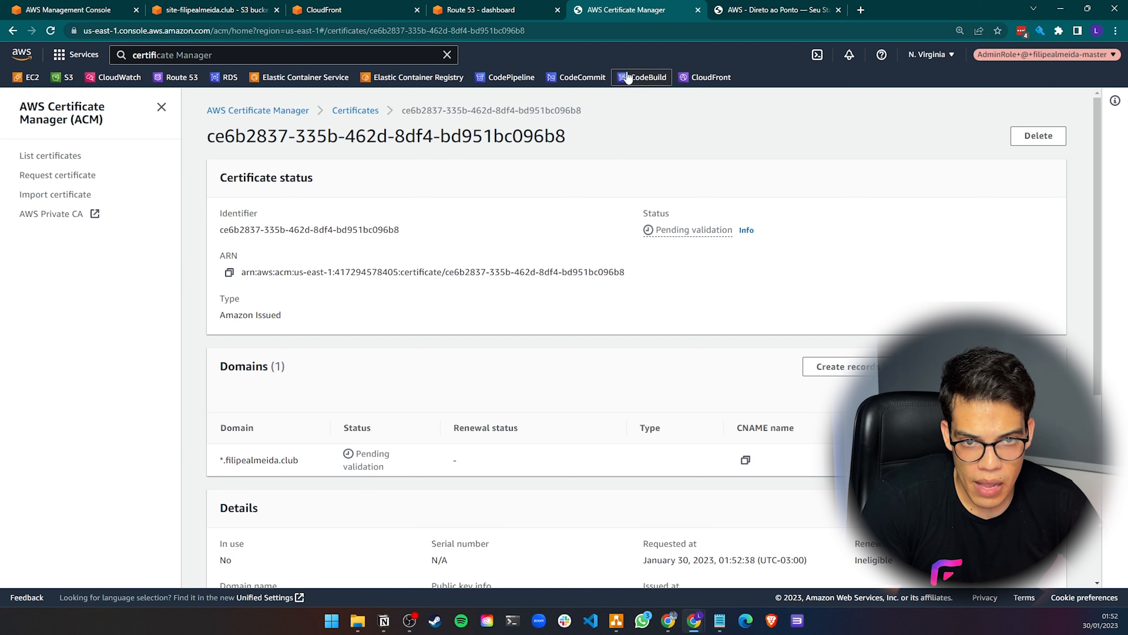
{"action": "left_click", "coordinate": [478, 9]}
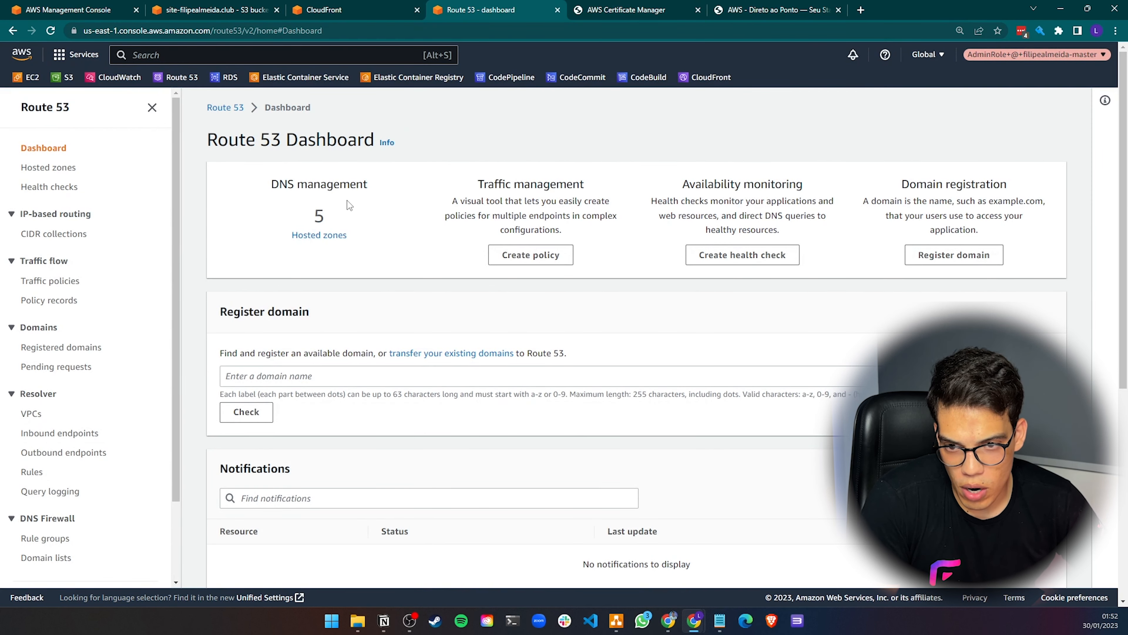
Create the wildcard certificate's CNAME validation record in the filipealmeida.club Route 53 hosted zone
{"action": "left_click", "coordinate": [319, 235]}
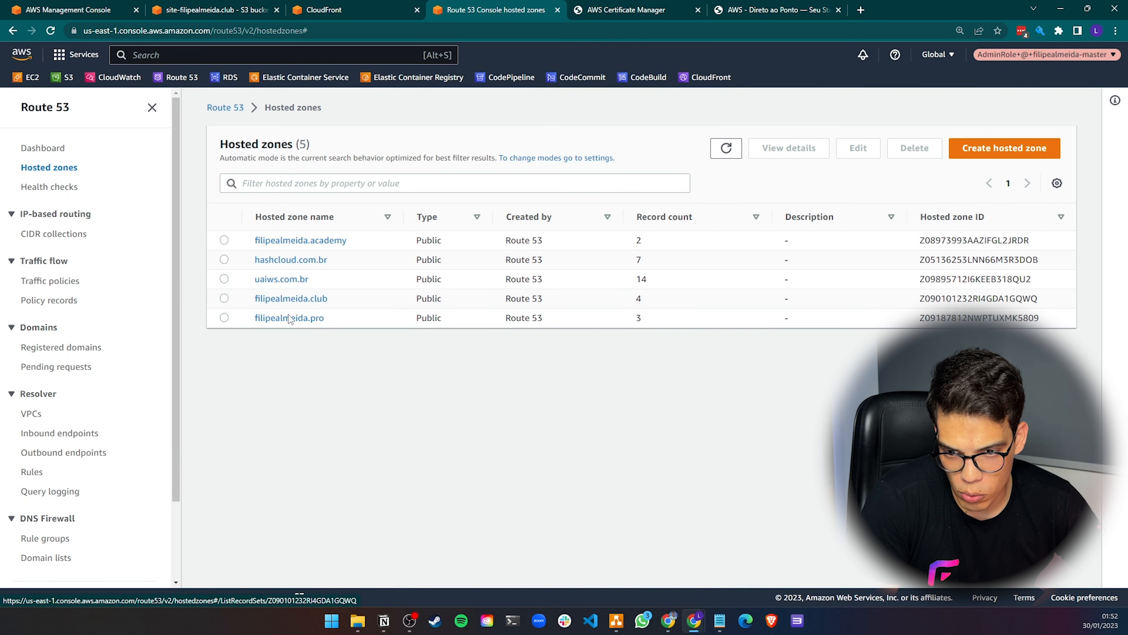
{"action": "left_click", "coordinate": [288, 298]}
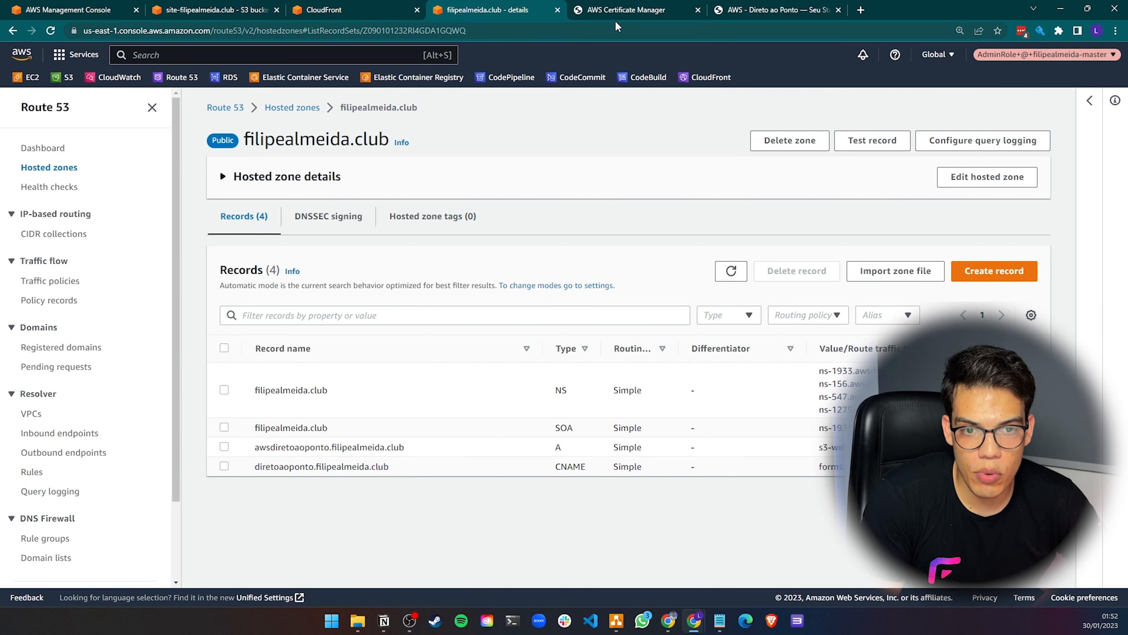
{"action": "left_click", "coordinate": [640, 10]}
{"action": "scroll", "coordinate": [825, 312], "scroll_direction": "down", "scroll_amount": 1}
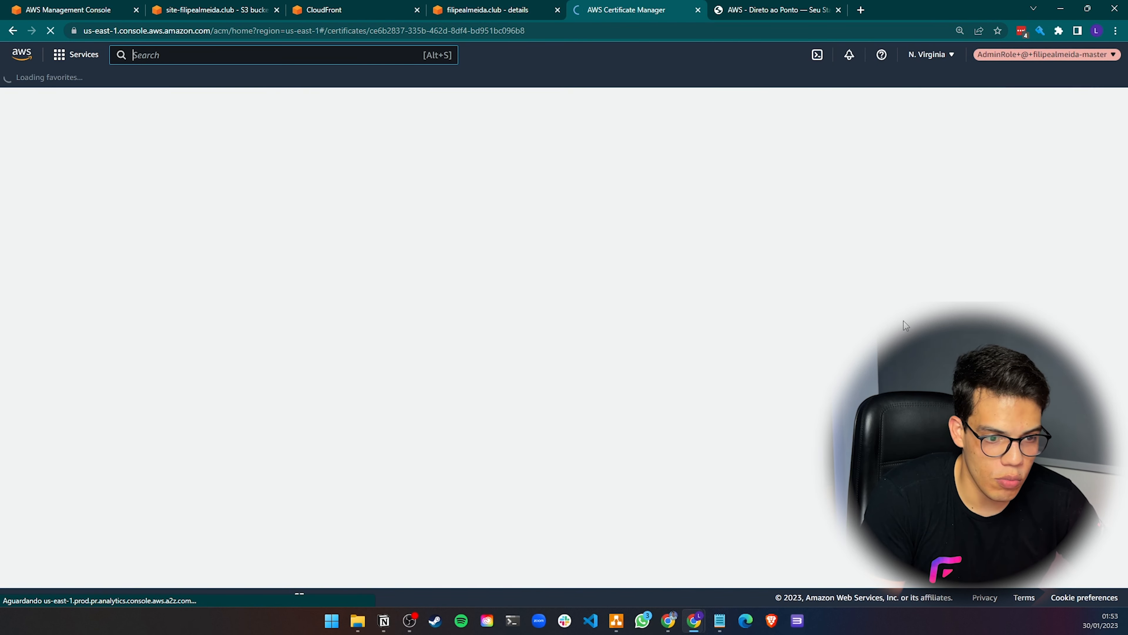
{"action": "scroll", "coordinate": [712, 373], "scroll_direction": "down", "scroll_amount": 3}
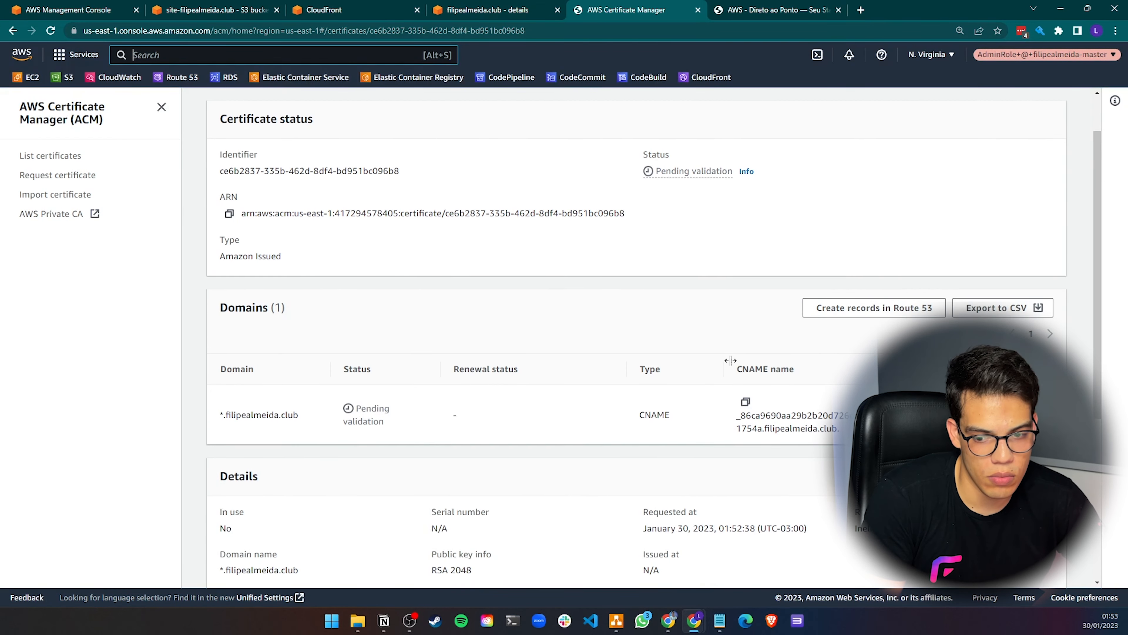
{"action": "left_click", "coordinate": [871, 308]}
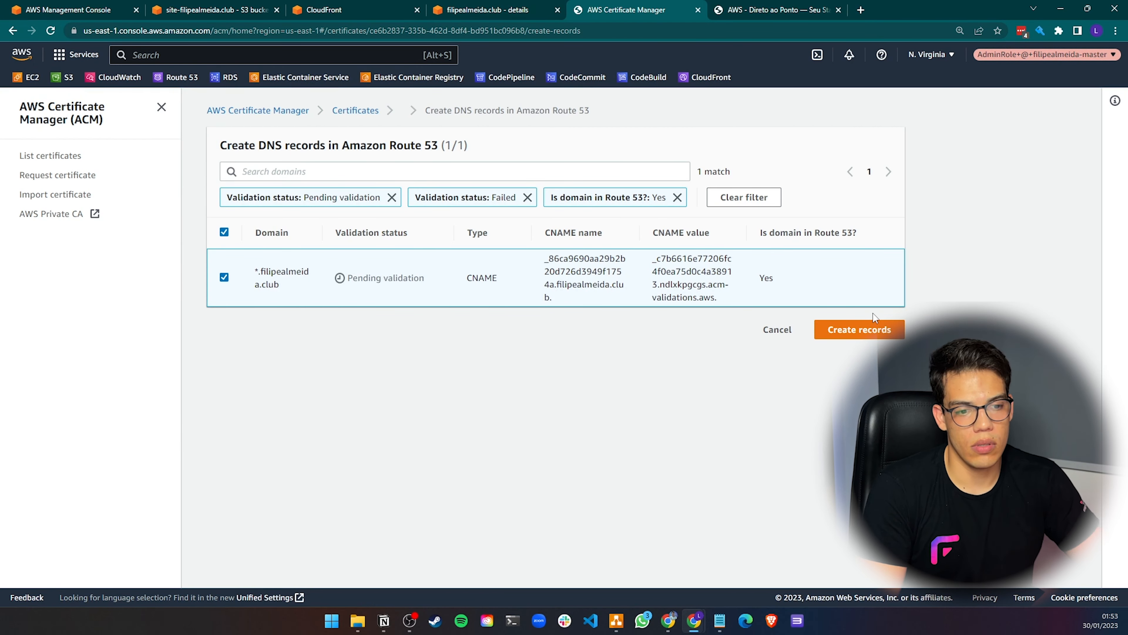
{"action": "left_click", "coordinate": [872, 324]}
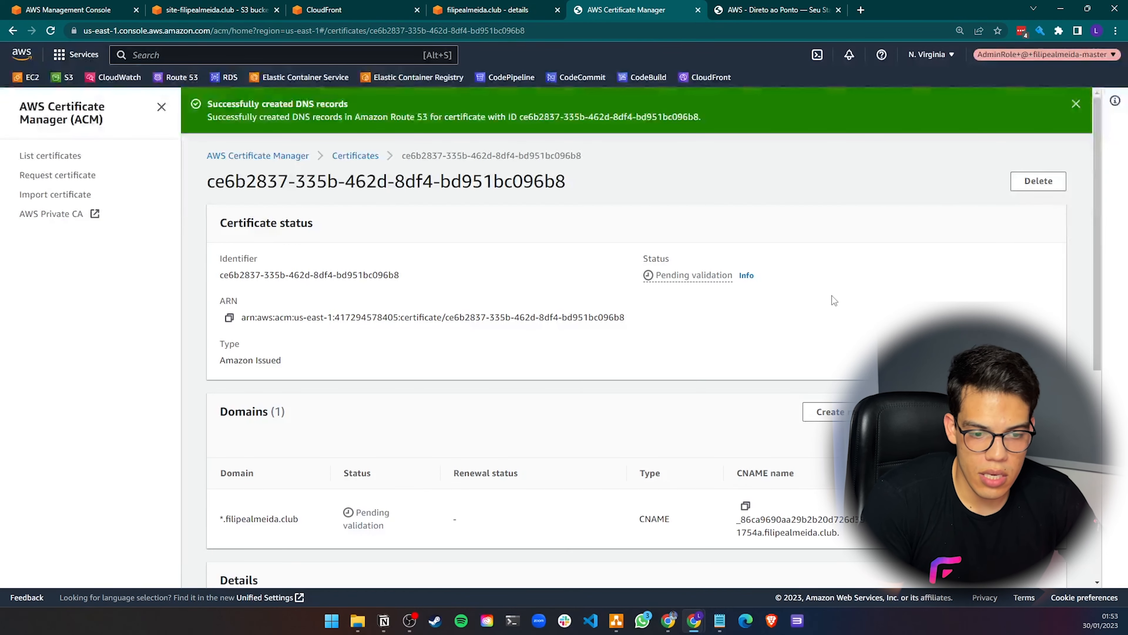
Refresh the hosted zone's records and inspect the new validation CNAME record
{"action": "left_click", "coordinate": [457, 6]}
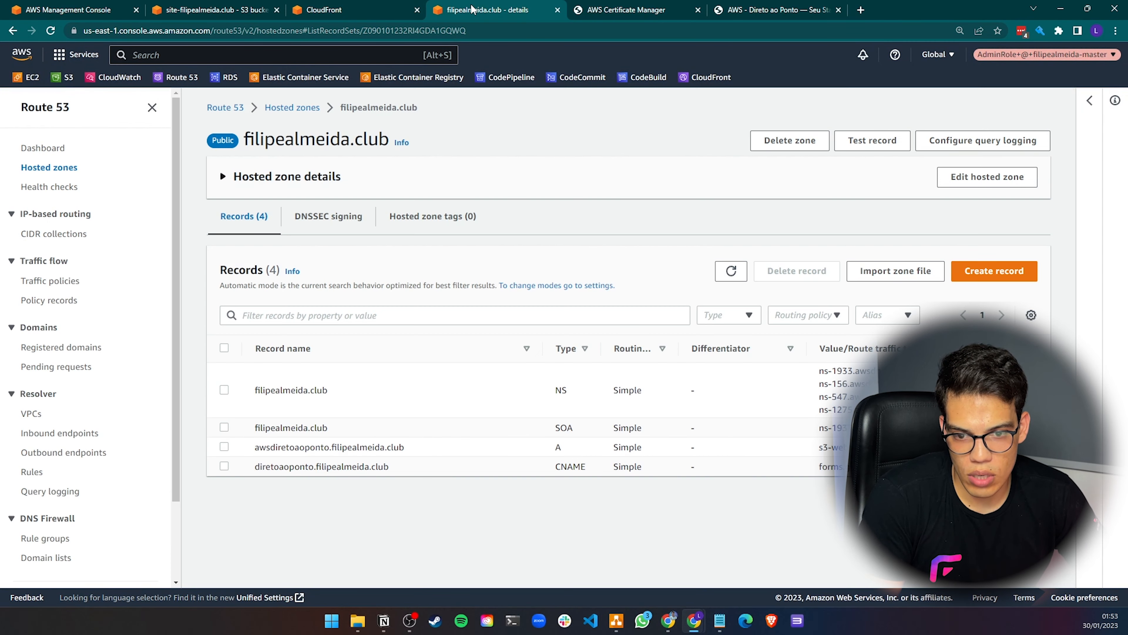
{"action": "left_click", "coordinate": [721, 275]}
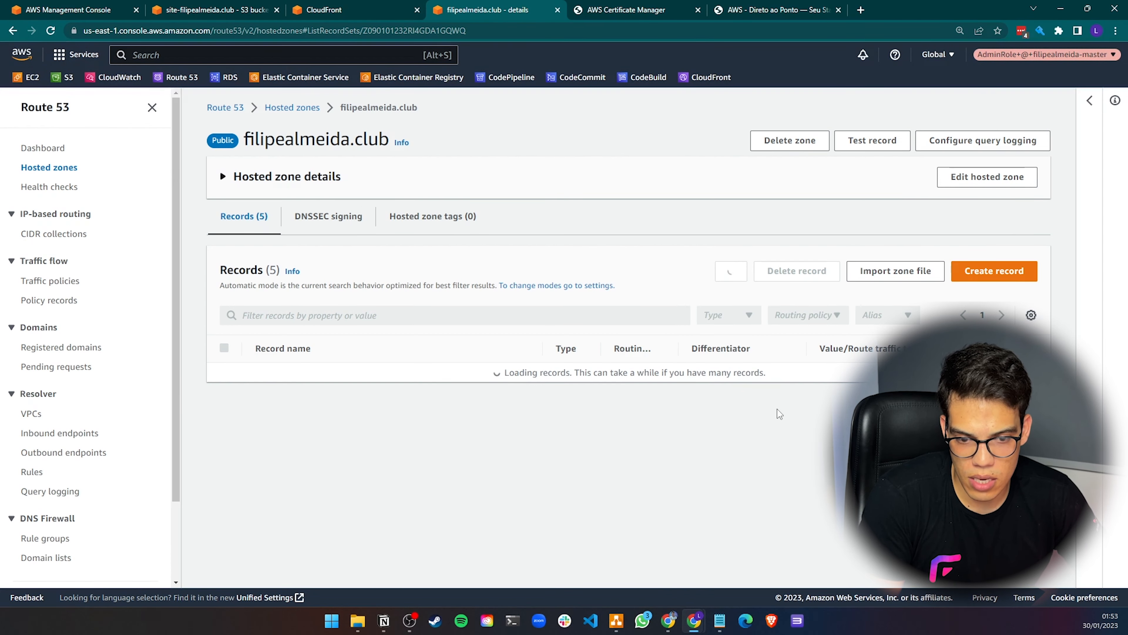
{"action": "left_click_drag", "start_coordinate": [289, 446], "coordinate": [462, 448]}
{"action": "left_click", "coordinate": [381, 9]}
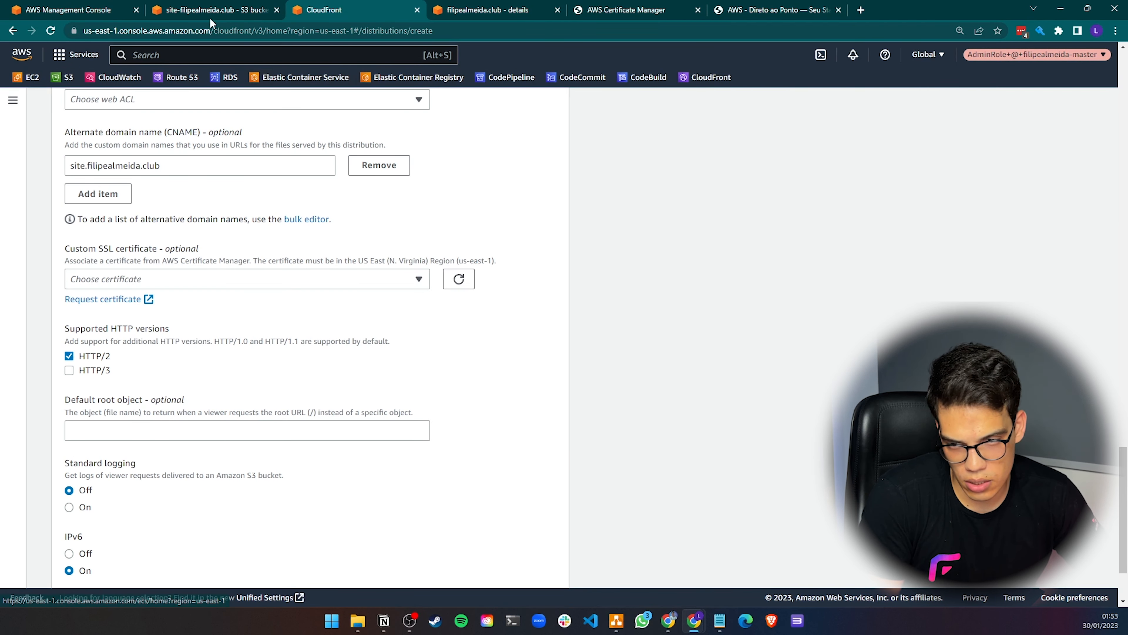
{"action": "left_click", "coordinate": [213, 9]}
{"action": "scroll", "coordinate": [411, 211], "scroll_direction": "up", "scroll_amount": 5}
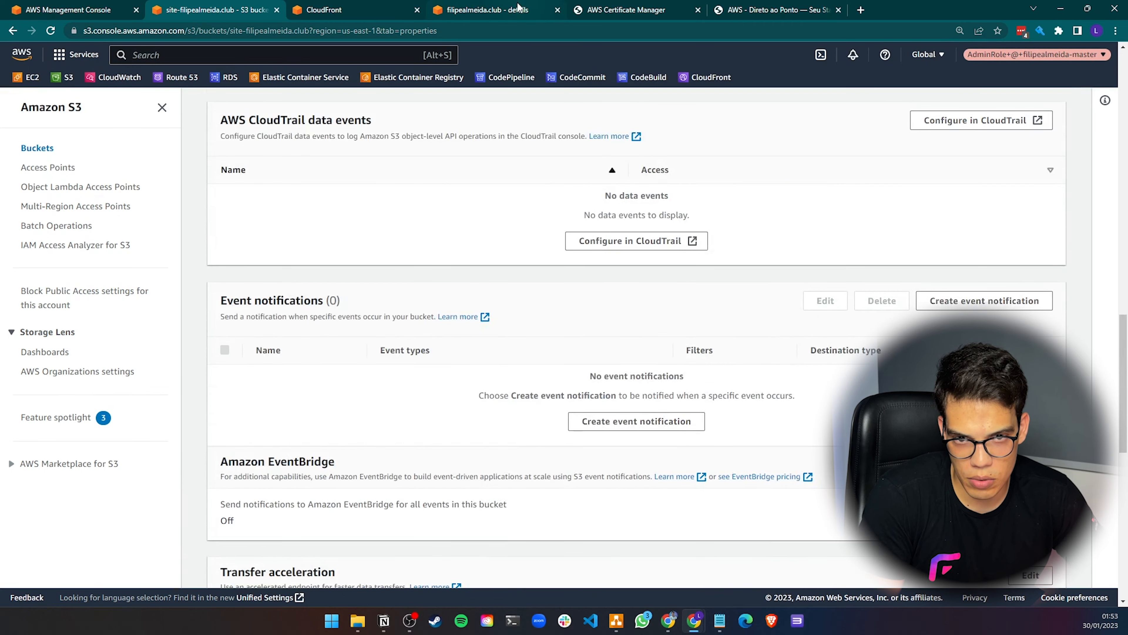
{"action": "left_click", "coordinate": [517, 9]}
Refresh the certificate list to check the *.filipealmeida.club certificate's validation status
{"action": "left_click", "coordinate": [631, 9]}
{"action": "left_click", "coordinate": [354, 155]}
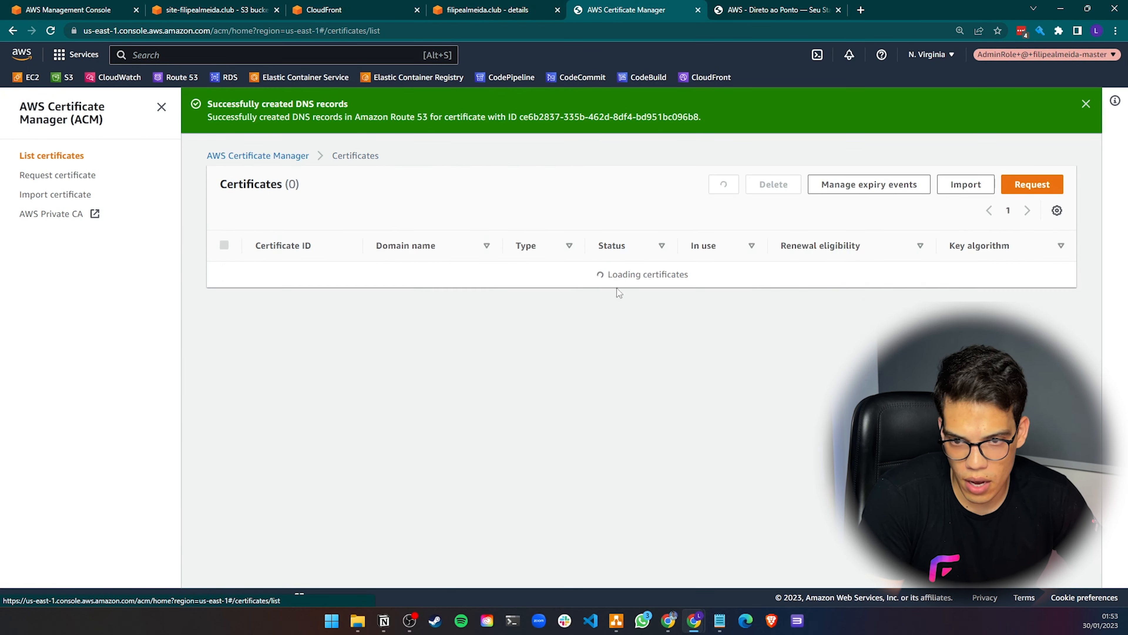
{"action": "left_click", "coordinate": [724, 184]}
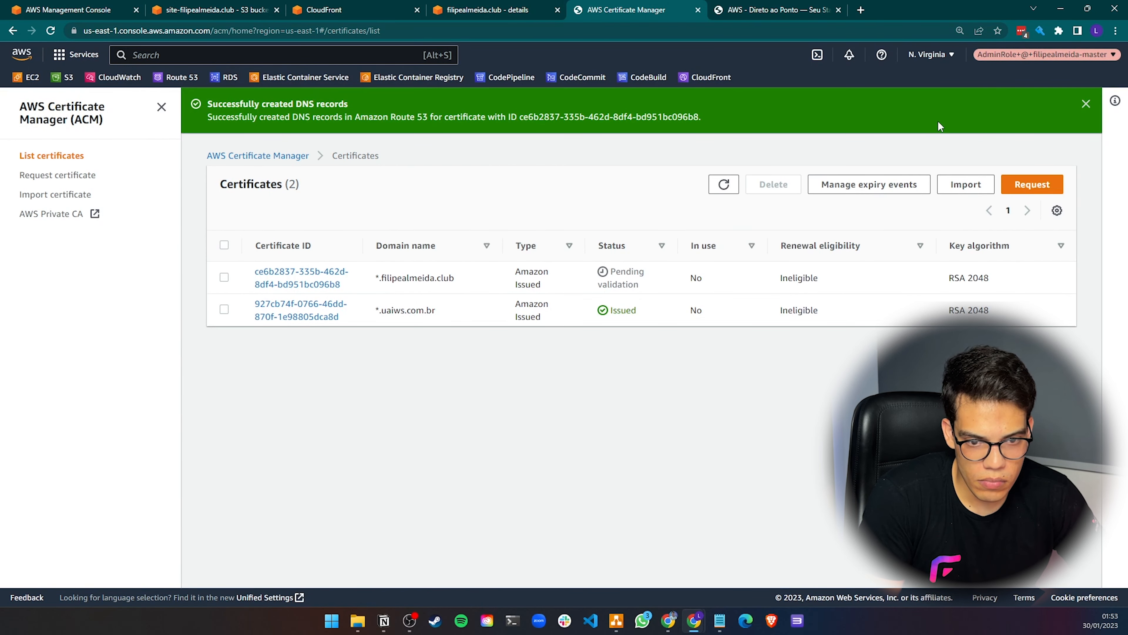
{"action": "left_click", "coordinate": [1086, 104]}
{"action": "left_click", "coordinate": [732, 139]}
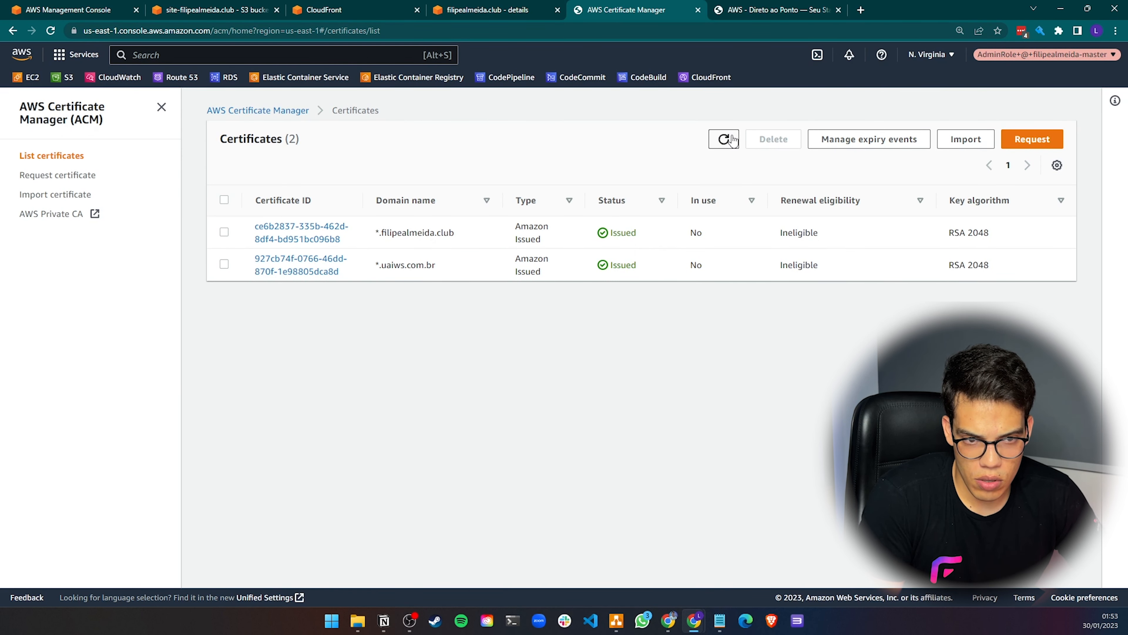
{"action": "double_click", "coordinate": [623, 232]}
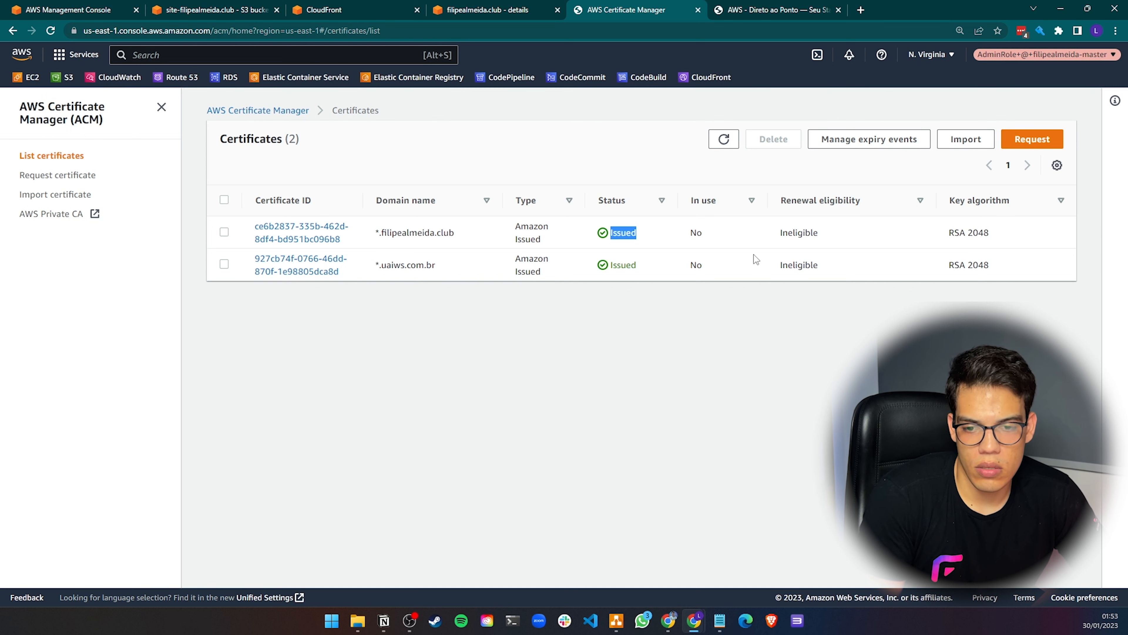
{"action": "left_click", "coordinate": [734, 143]}
{"action": "left_click", "coordinate": [497, 11]}
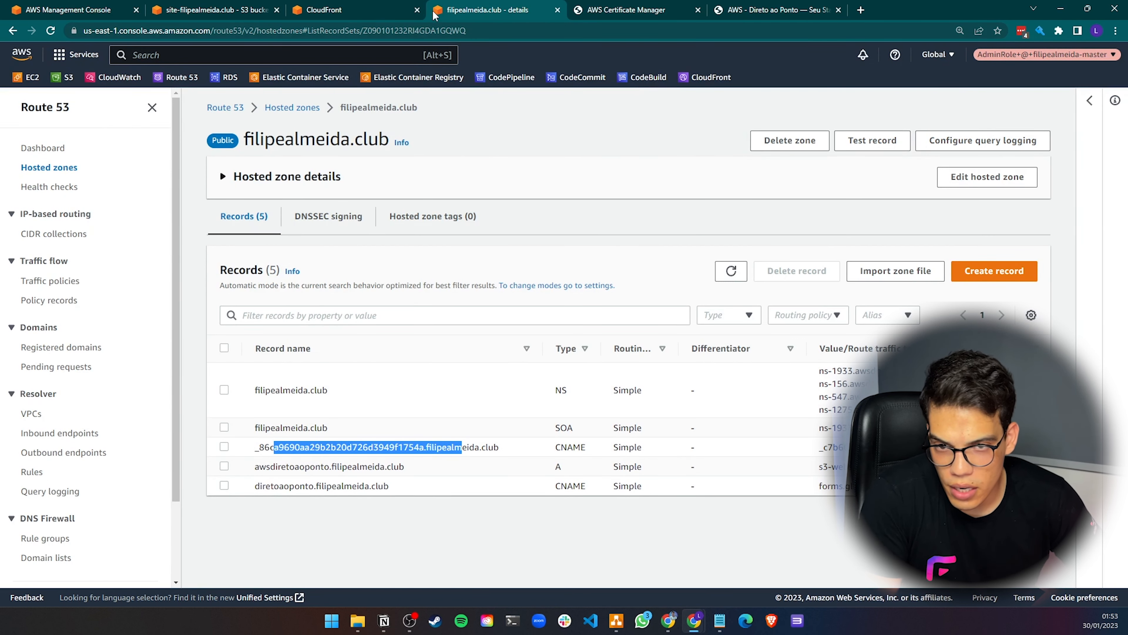
Refresh the certificates and choose *.filipealmeida.club as the distribution's custom SSL certificate
{"action": "left_click", "coordinate": [377, 11]}
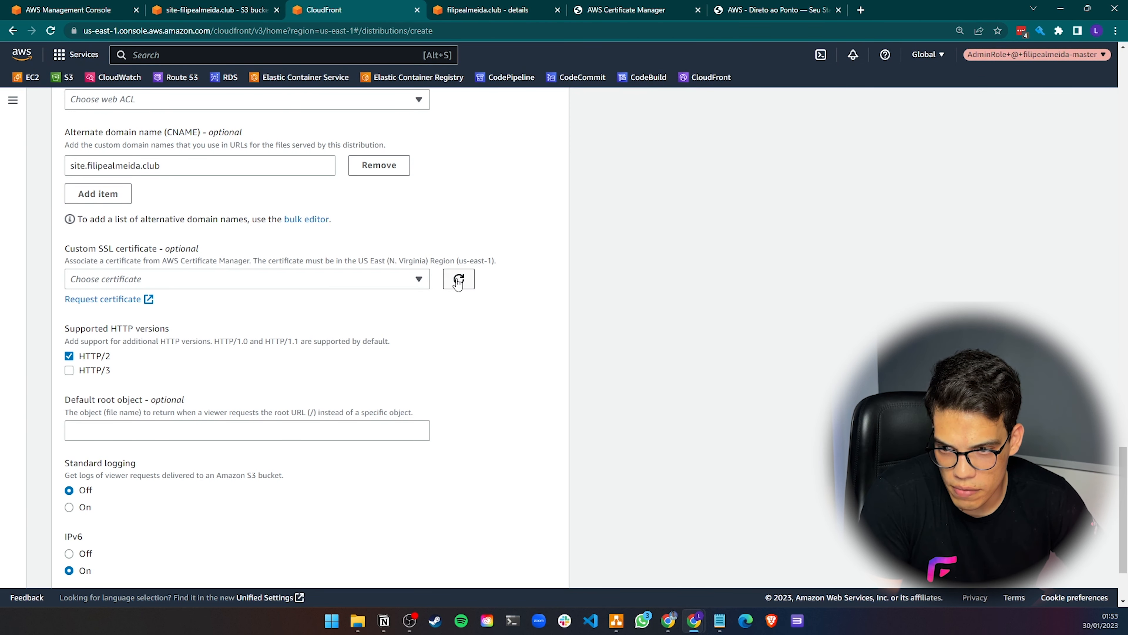
{"action": "left_click", "coordinate": [424, 282]}
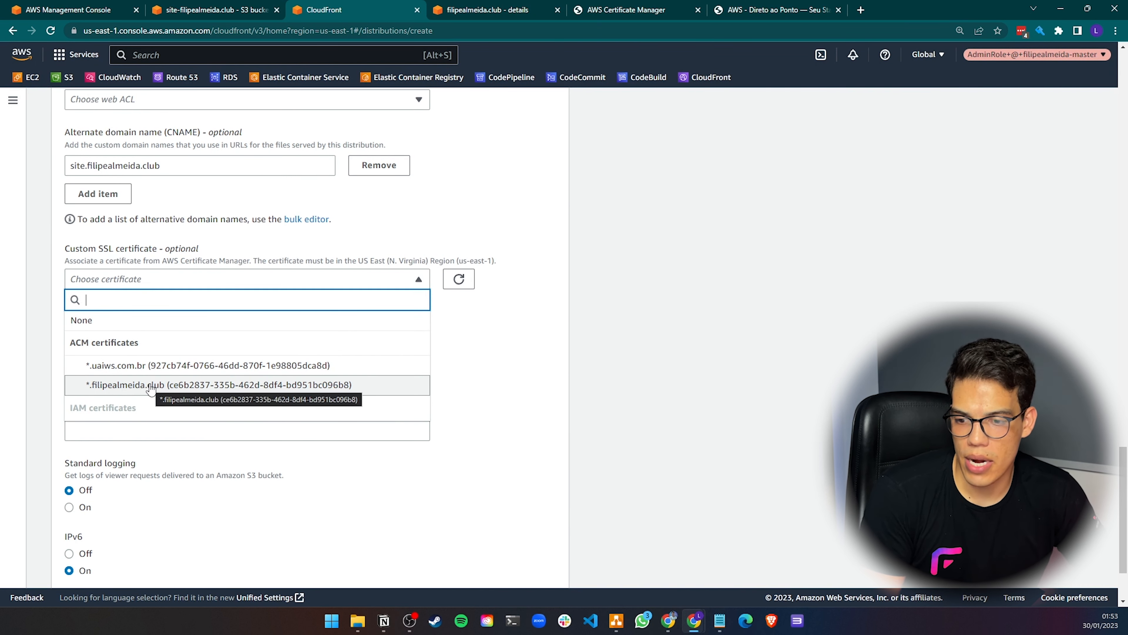
{"action": "left_click", "coordinate": [150, 385]}
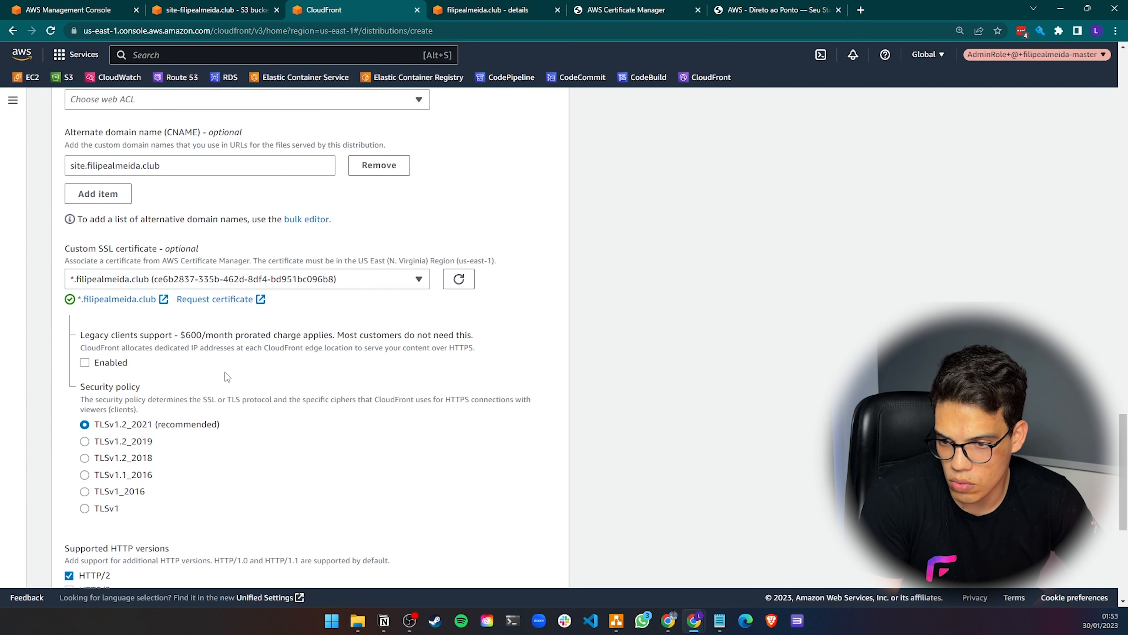
Review the distribution settings and create the CloudFront distribution
{"action": "scroll", "coordinate": [154, 305], "scroll_direction": "up", "scroll_amount": 5}
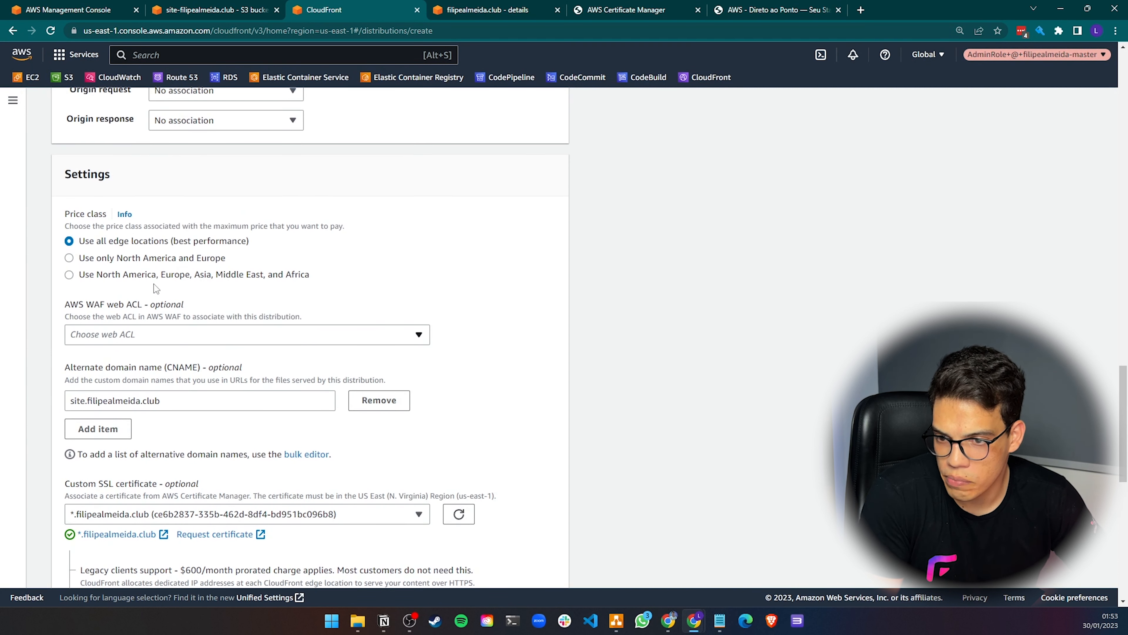
{"action": "scroll", "coordinate": [168, 273], "scroll_direction": "down", "scroll_amount": 1}
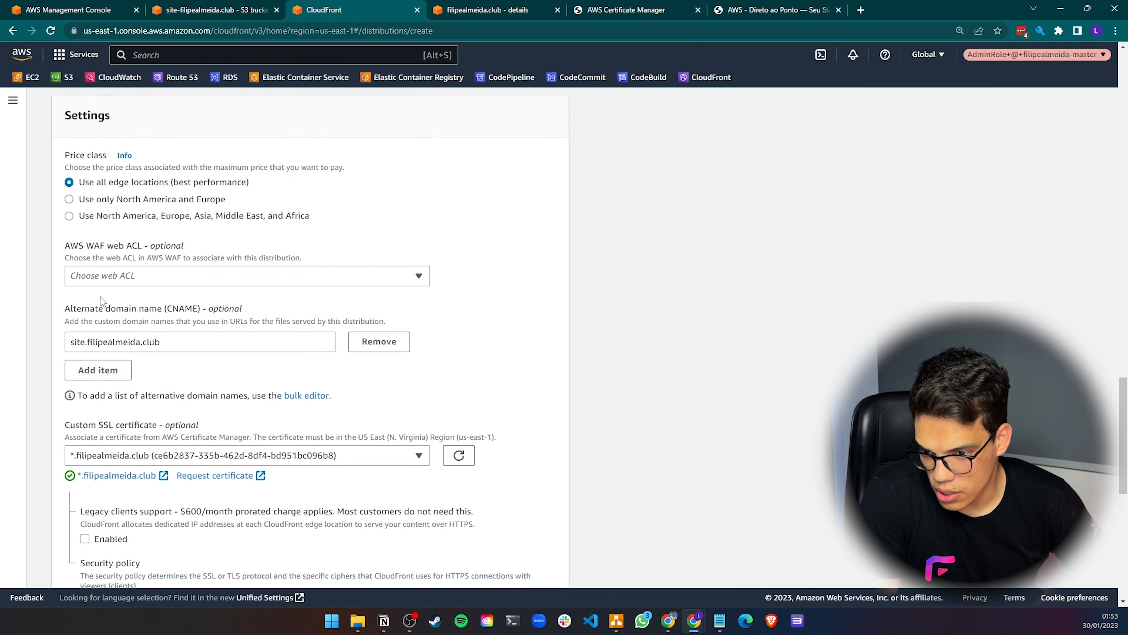
{"action": "scroll", "coordinate": [161, 352], "scroll_direction": "down", "scroll_amount": 3}
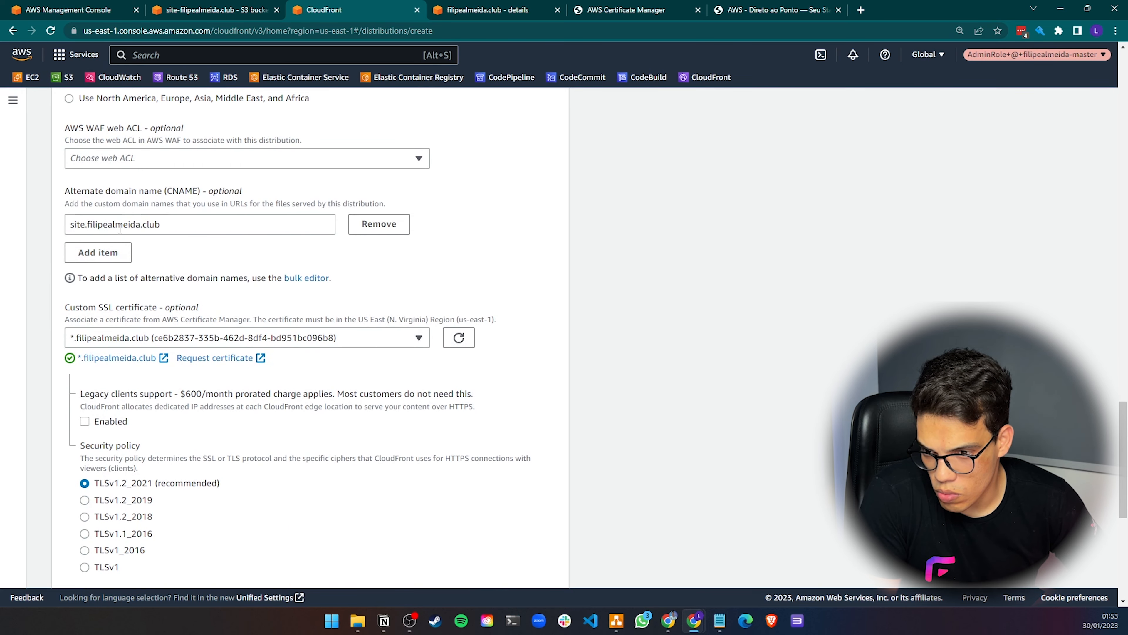
{"action": "left_click_drag", "start_coordinate": [84, 226], "coordinate": [35, 231]}
{"action": "left_click", "coordinate": [206, 227]}
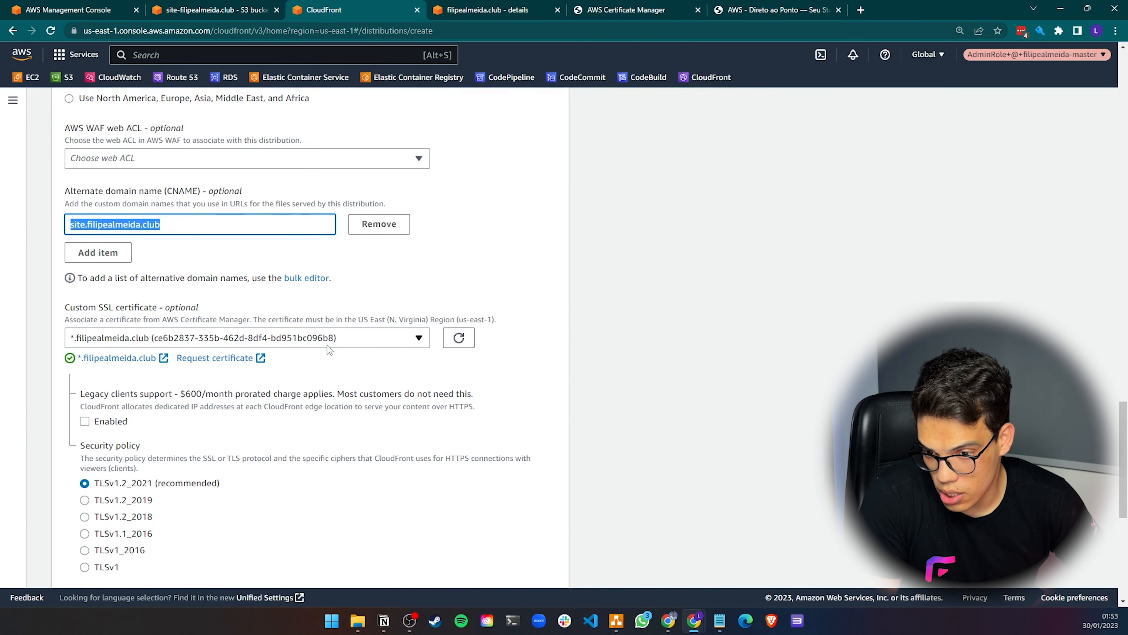
{"action": "scroll", "coordinate": [280, 339], "scroll_direction": "down", "scroll_amount": 9}
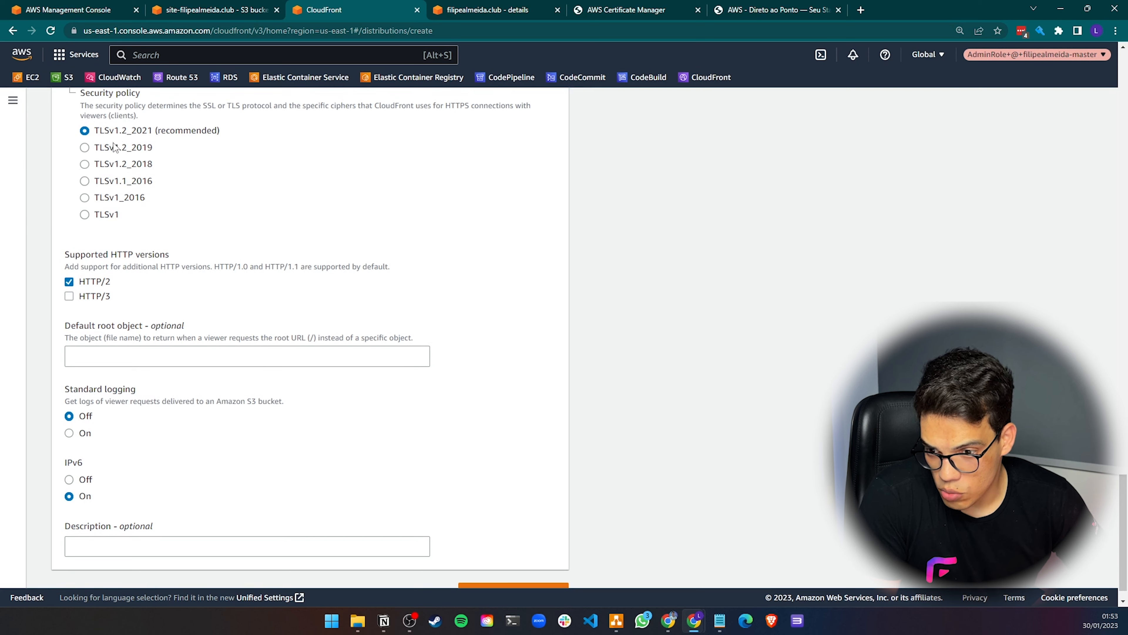
{"action": "scroll", "coordinate": [114, 148], "scroll_direction": "up", "scroll_amount": 1}
{"action": "scroll", "coordinate": [93, 350], "scroll_direction": "down", "scroll_amount": 2}
{"action": "left_click", "coordinate": [497, 568]}
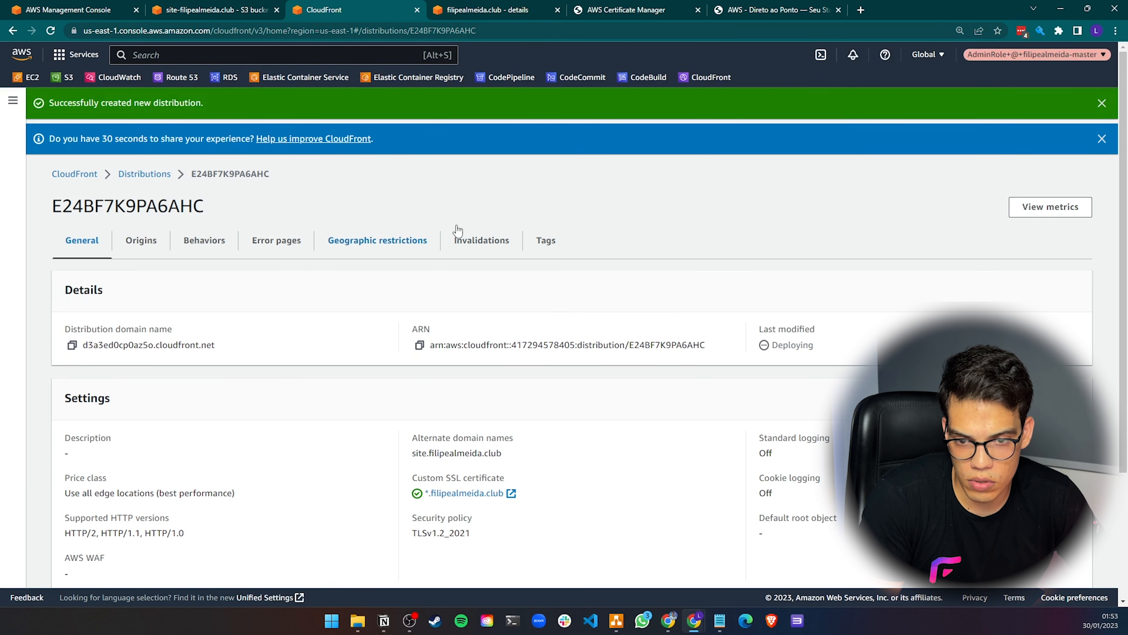
{"action": "left_click", "coordinate": [1101, 102]}
{"action": "left_click", "coordinate": [1101, 104]}
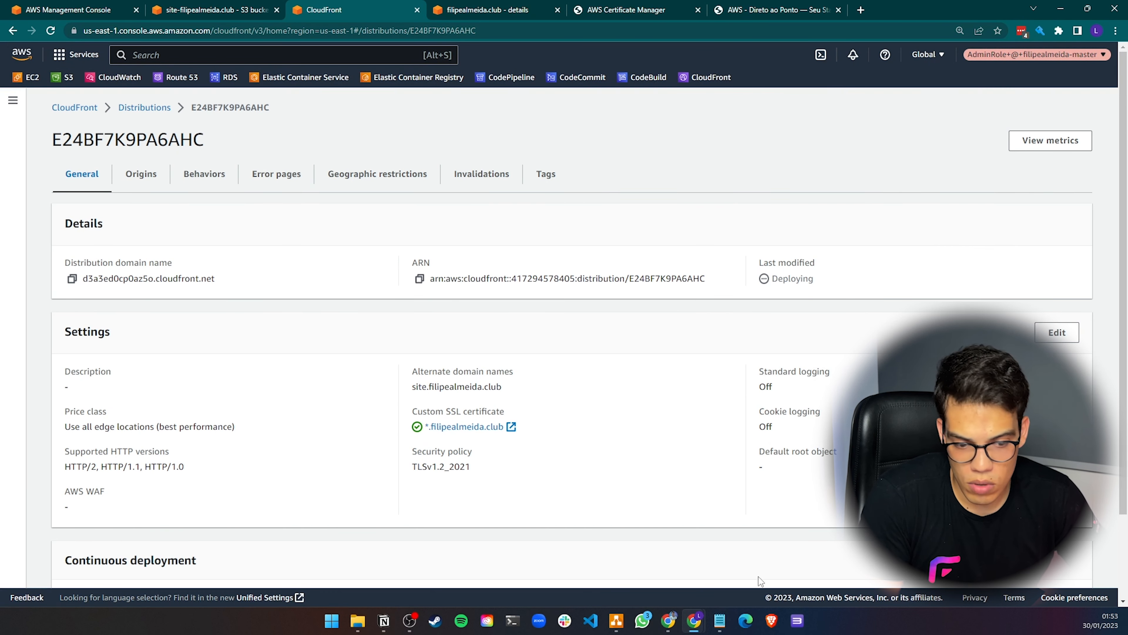
Mark the CloudFront, ACM - TLS and Route53 checklist items as OK in Notepad
{"action": "mouse_move", "coordinate": [733, 621]}
{"action": "left_click", "coordinate": [774, 573]}
{"action": "left_click", "coordinate": [385, 223]}
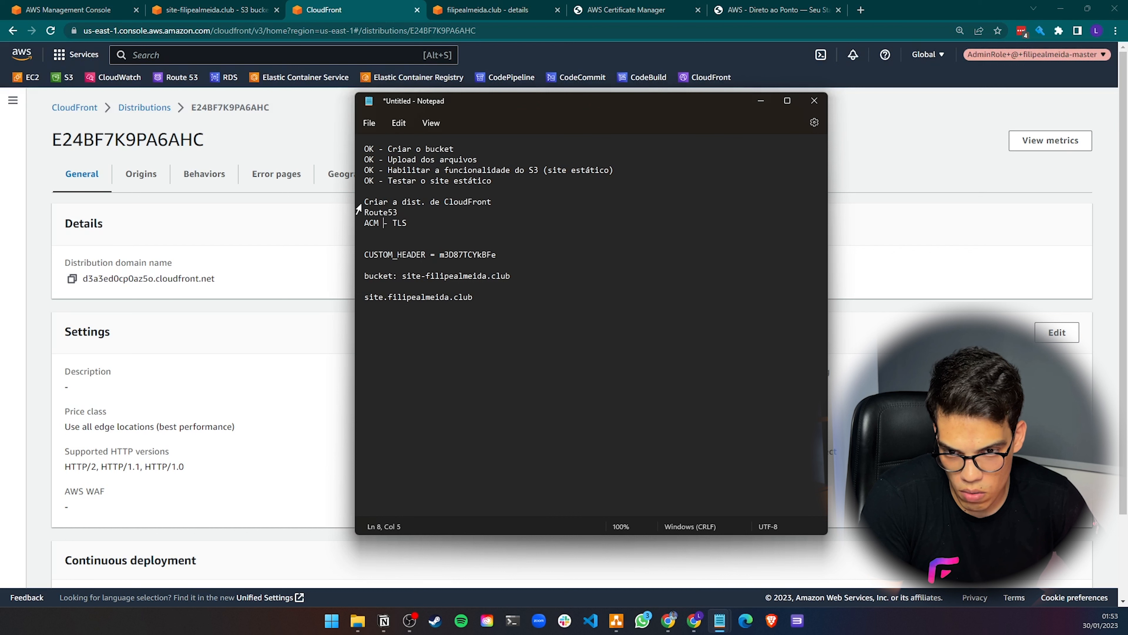
{"action": "type", "text": "OK -"}
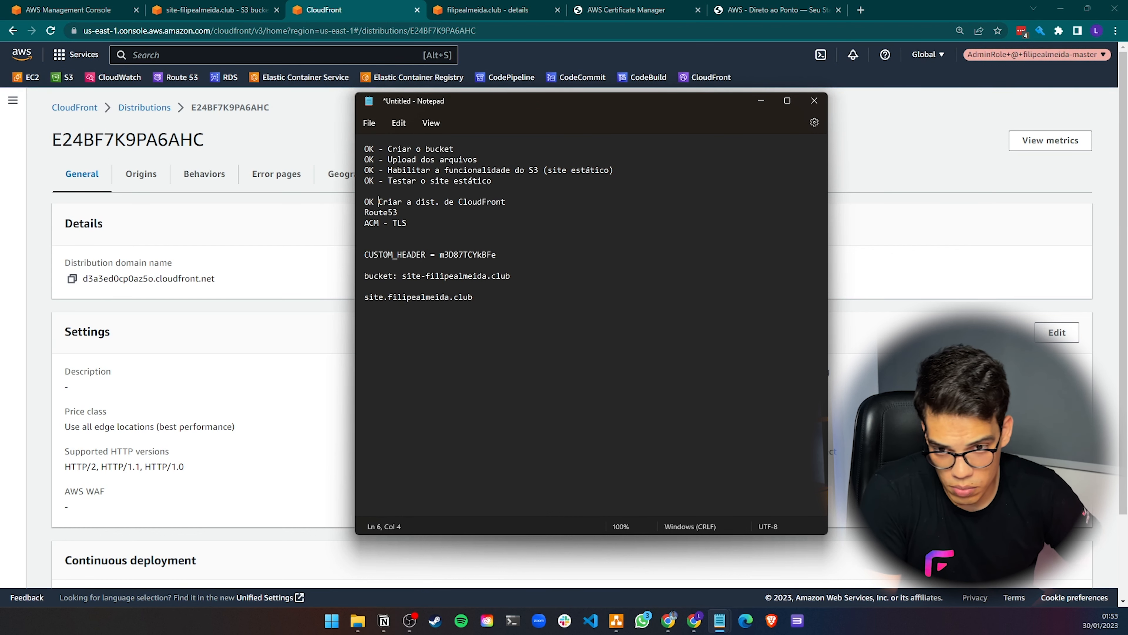
{"action": "key", "text": "Home"}
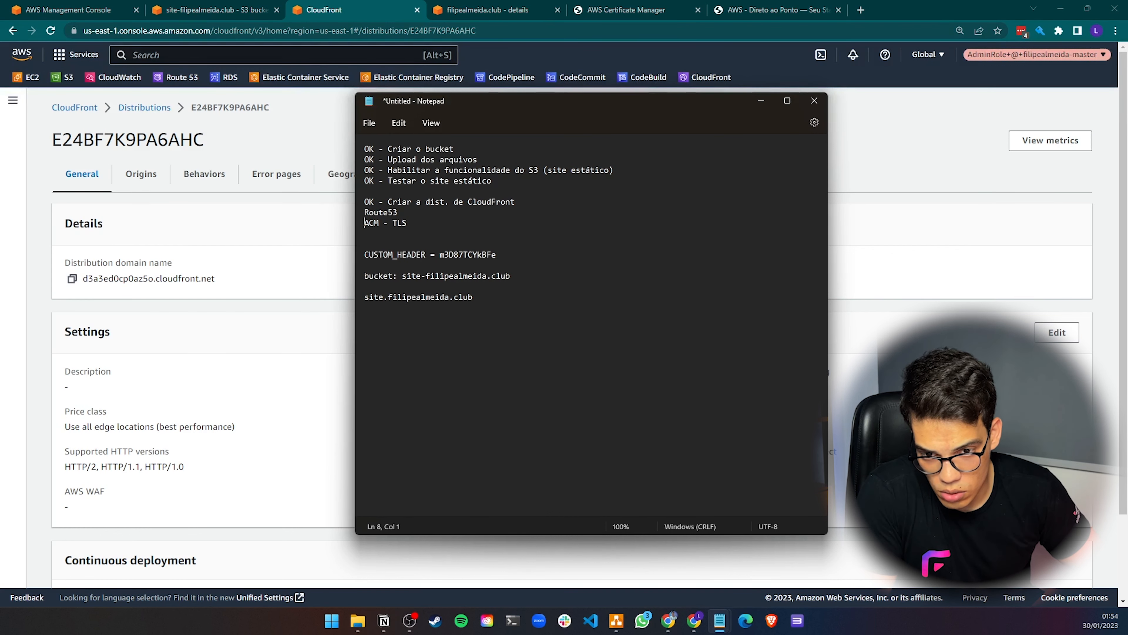
{"action": "type", "text": "OK -"}
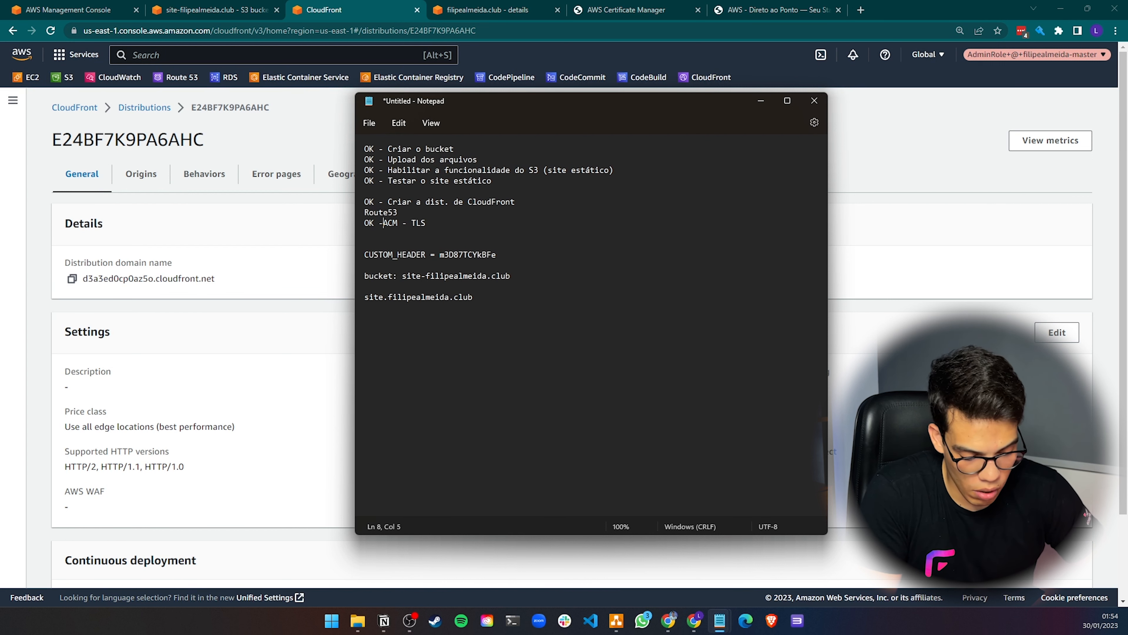
{"action": "left_click", "coordinate": [374, 213]}
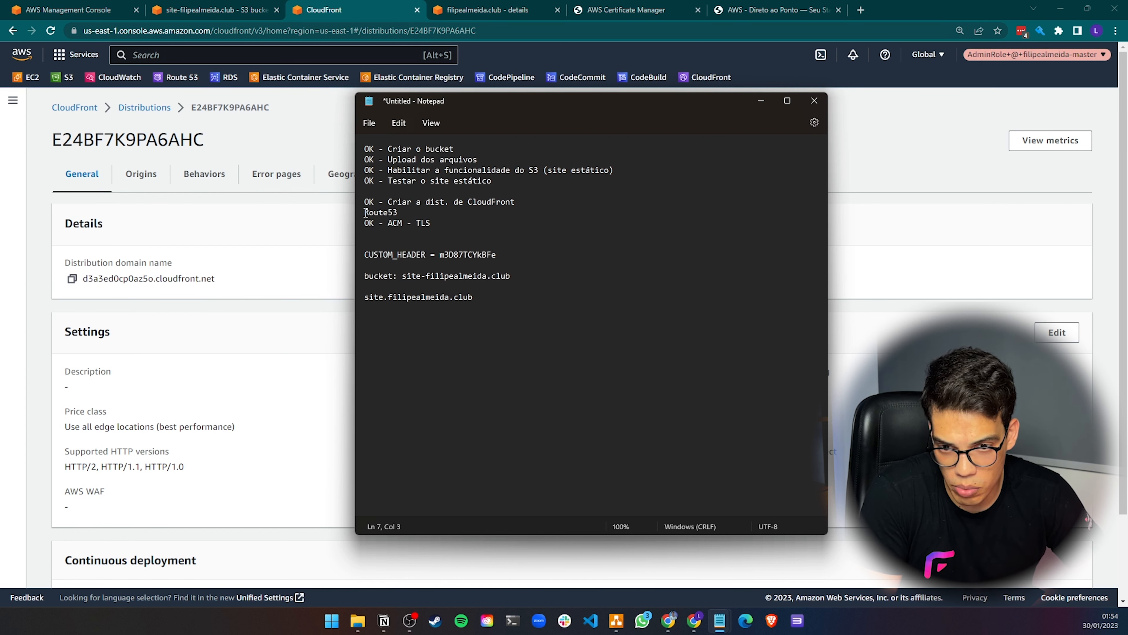
{"action": "type", "text": "OK -"}
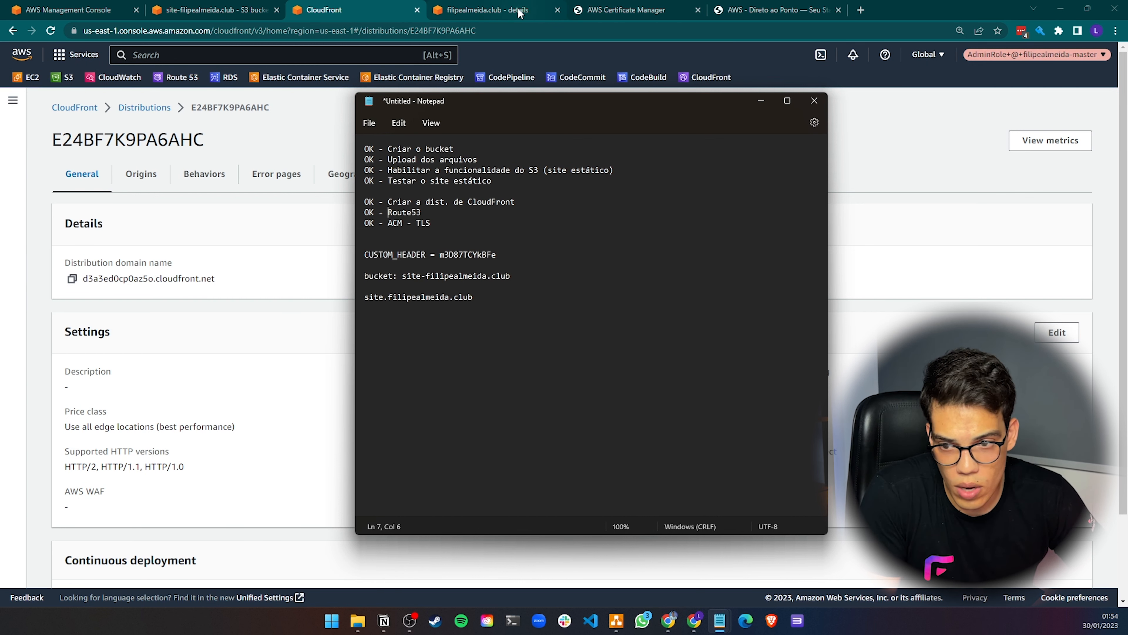
Copy the new distribution's domain name
{"action": "left_click", "coordinate": [636, 11]}
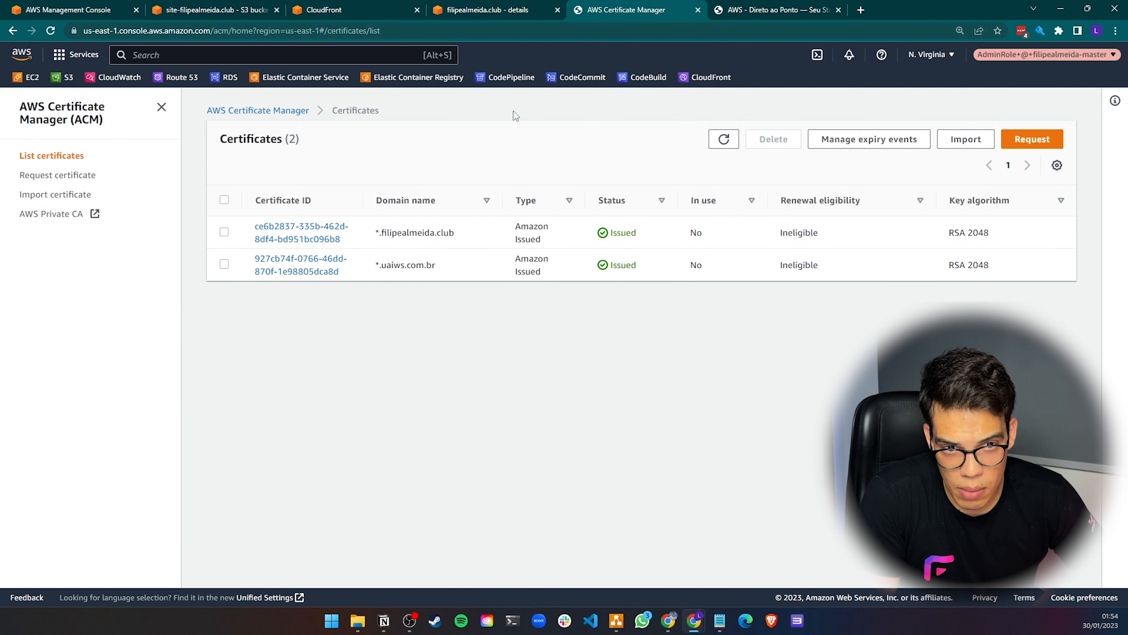
{"action": "left_click", "coordinate": [520, 10]}
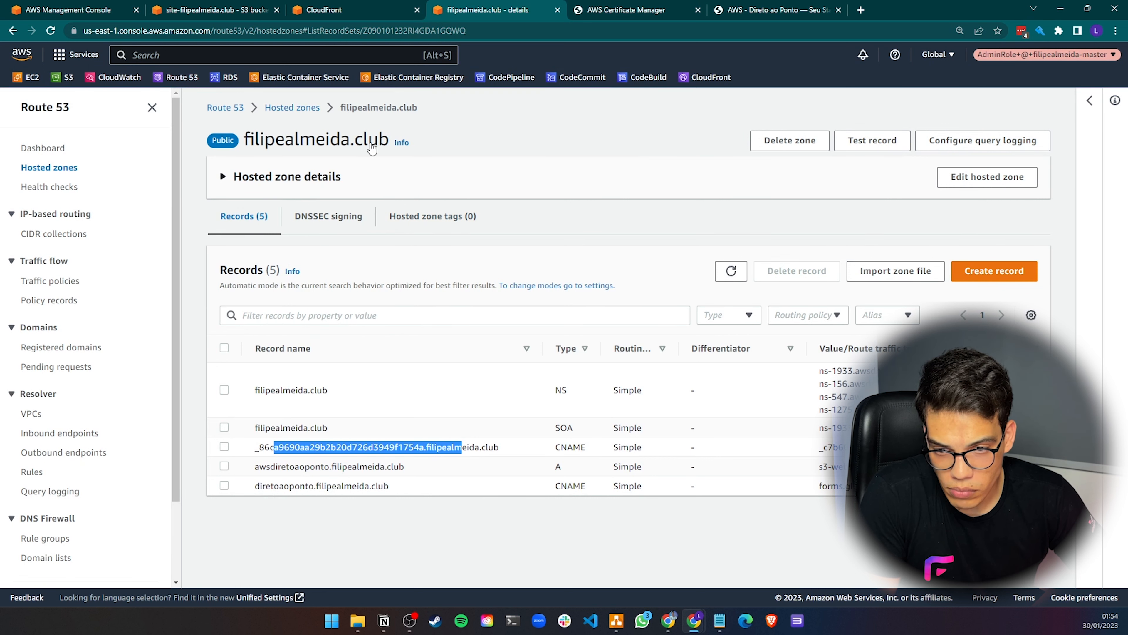
{"action": "left_click", "coordinate": [328, 9]}
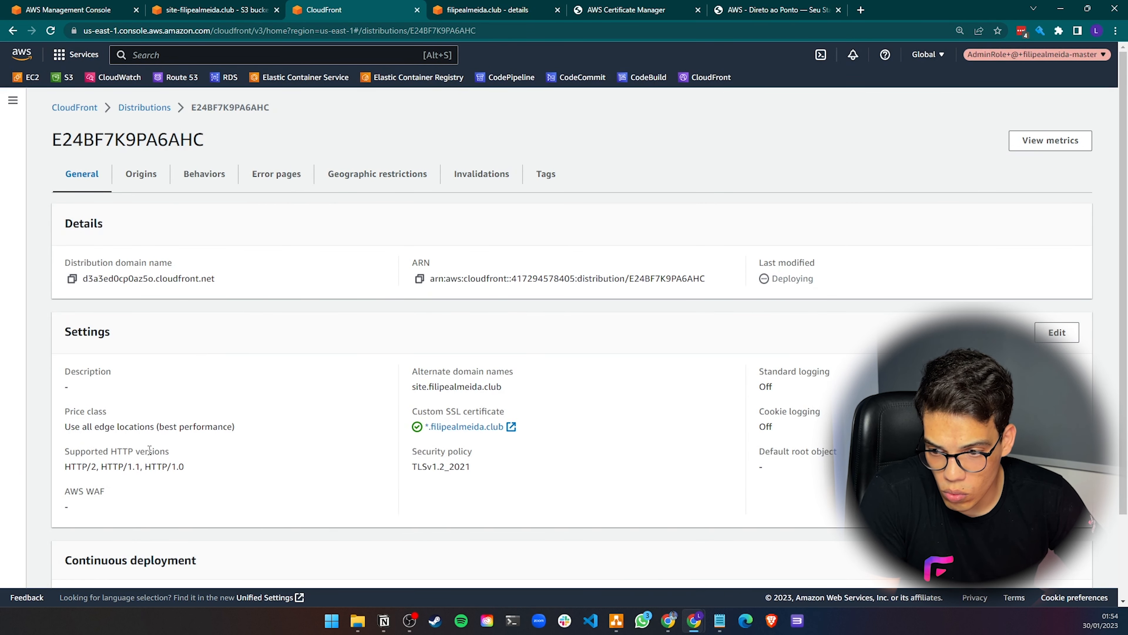
{"action": "left_click", "coordinate": [72, 279]}
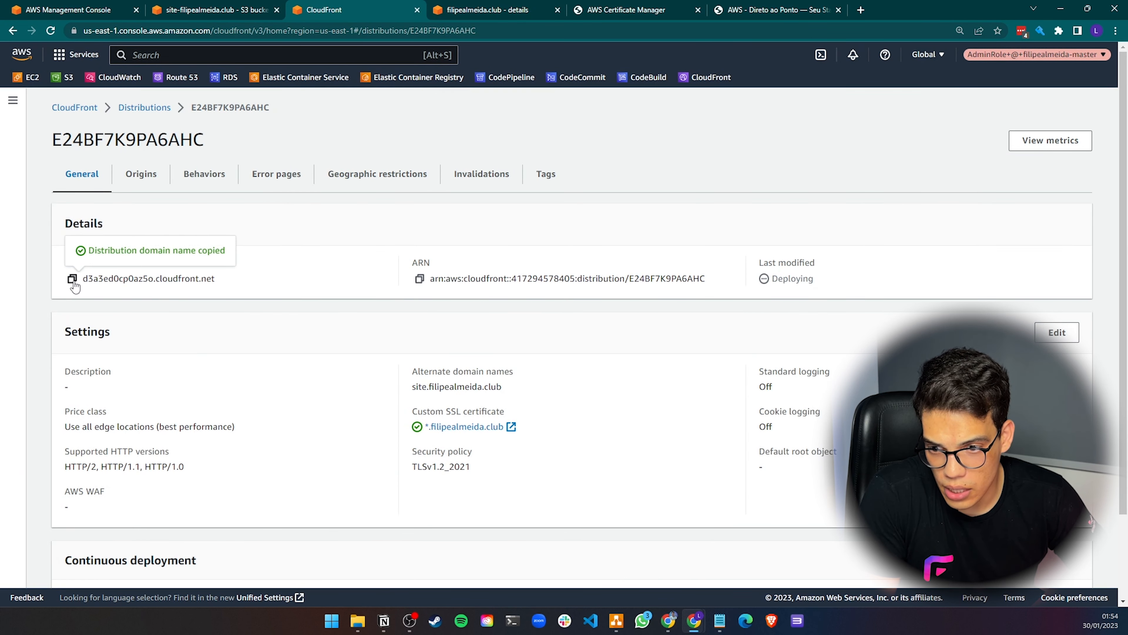
Start creating a record named site in the filipealmeida.club hosted zone
{"action": "left_click", "coordinate": [488, 10]}
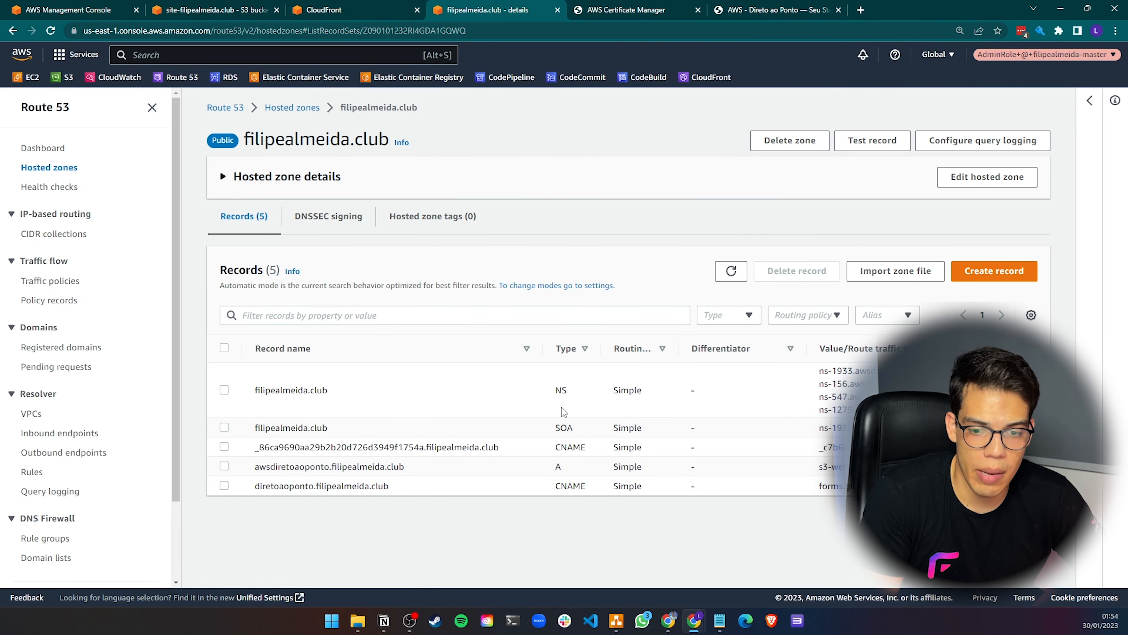
{"action": "left_click", "coordinate": [993, 280]}
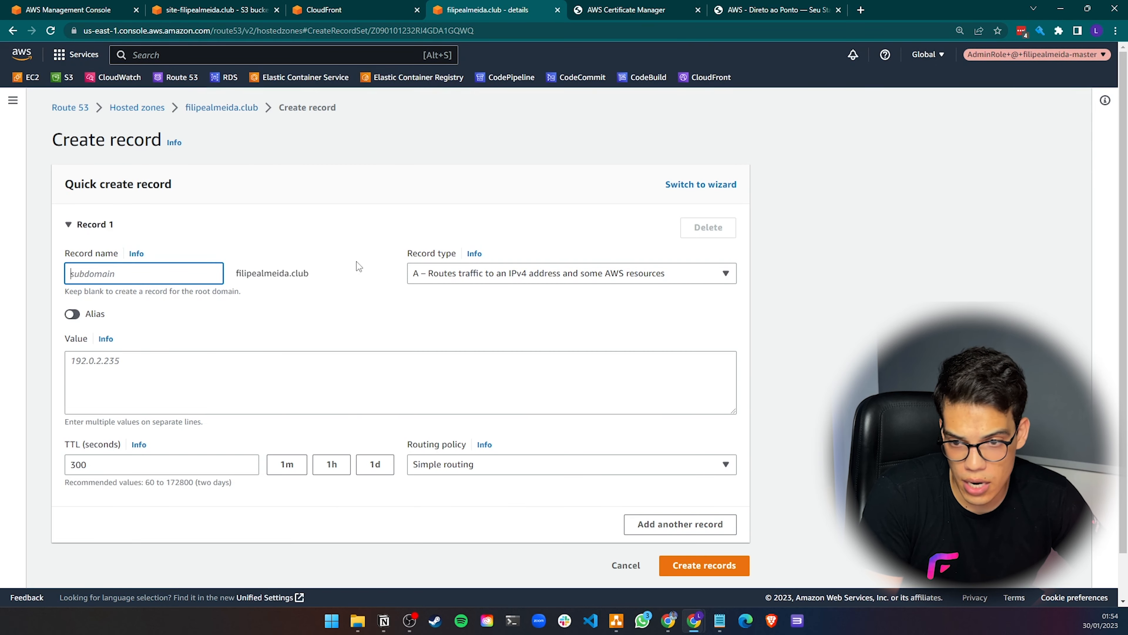
{"action": "type", "text": "site"}
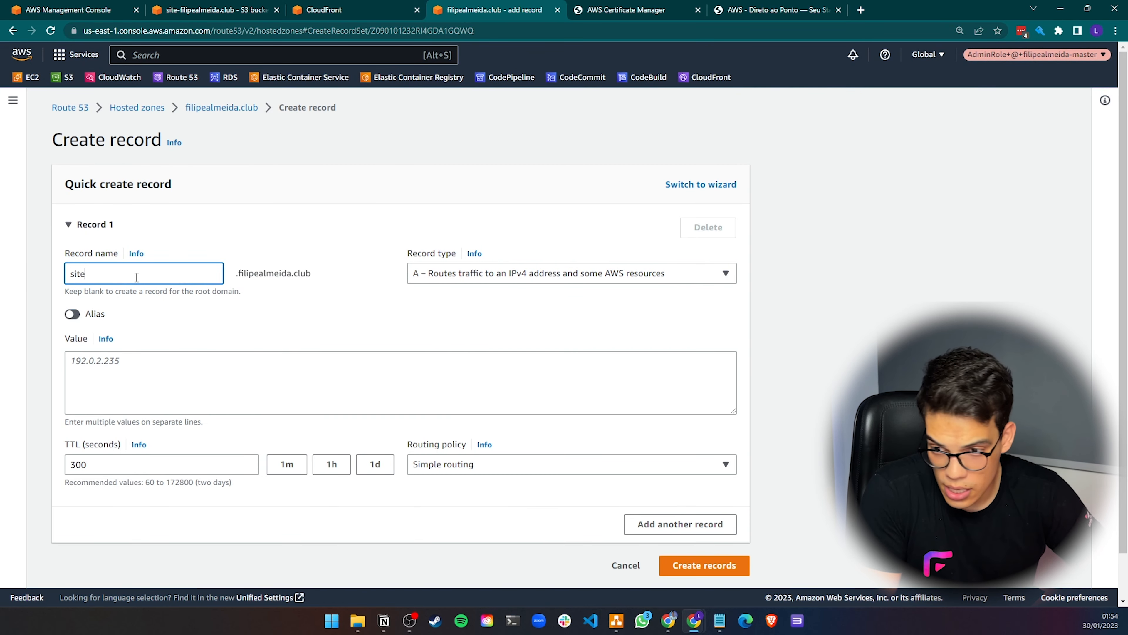
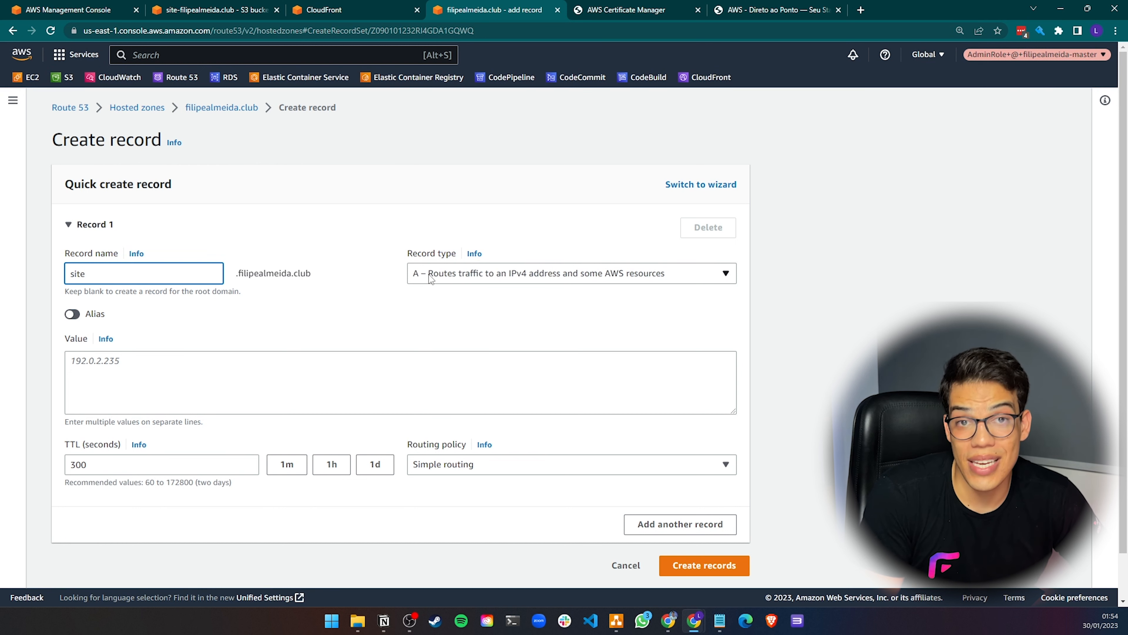
Make the site record an alias to the CloudFront distribution d3a3ed0cp0az5o.cloudfront.net and create it
{"action": "left_click", "coordinate": [72, 314]}
{"action": "left_click", "coordinate": [117, 360]}
{"action": "type", "text": "c"}
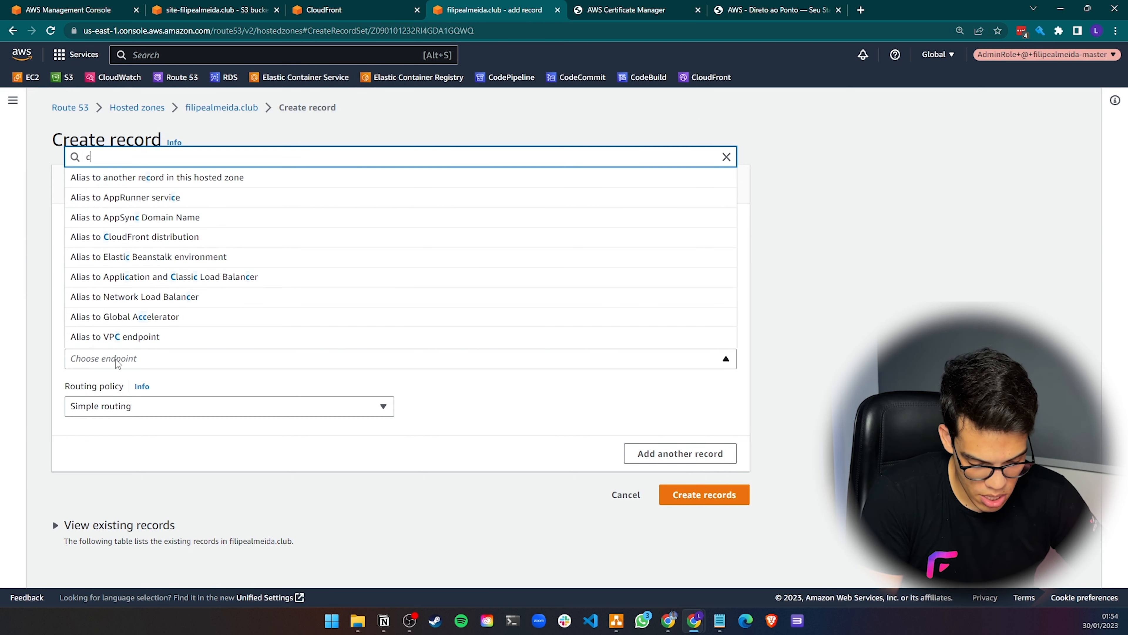
{"action": "type", "text": "loudfr"}
{"action": "left_click", "coordinate": [123, 340]}
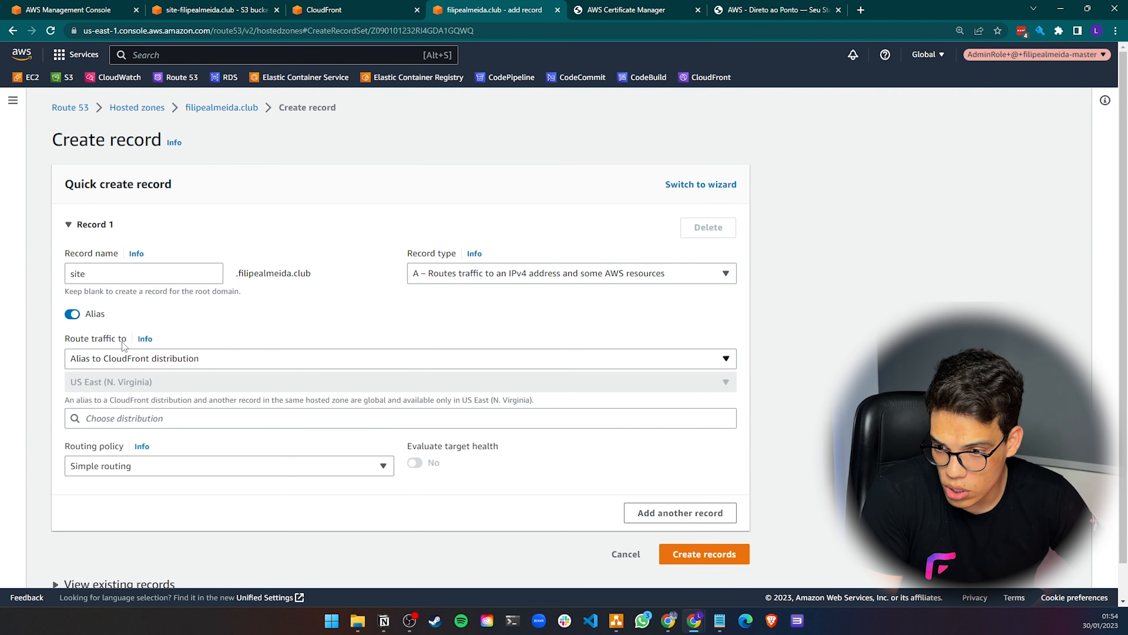
{"action": "left_click", "coordinate": [123, 415]}
{"action": "left_click", "coordinate": [127, 436]}
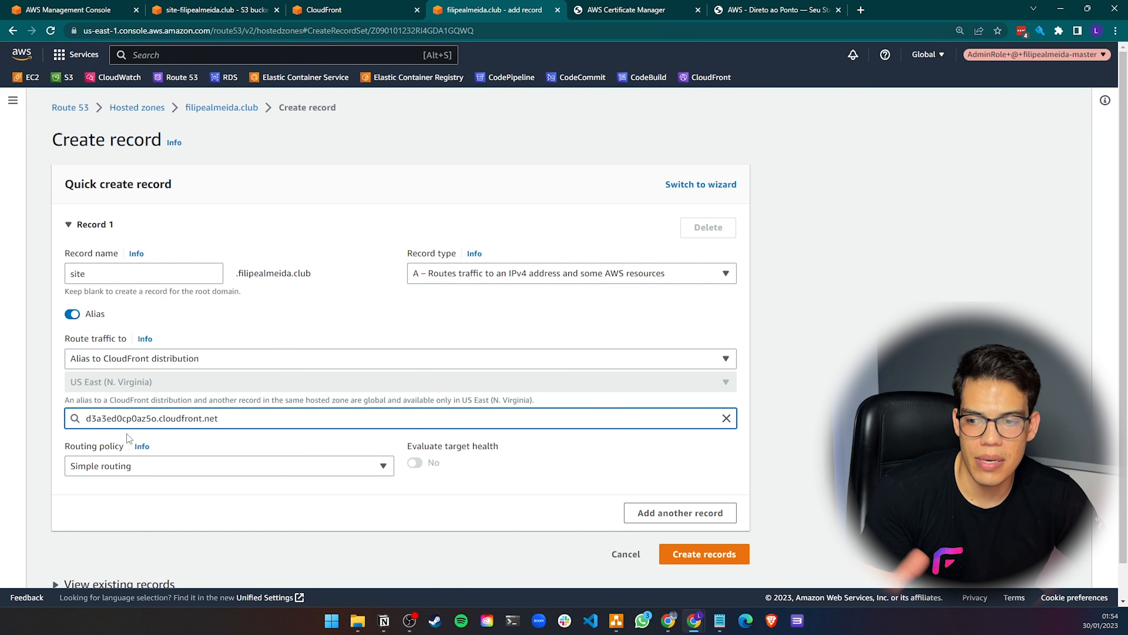
{"action": "scroll", "coordinate": [407, 473], "scroll_direction": "down", "scroll_amount": 1}
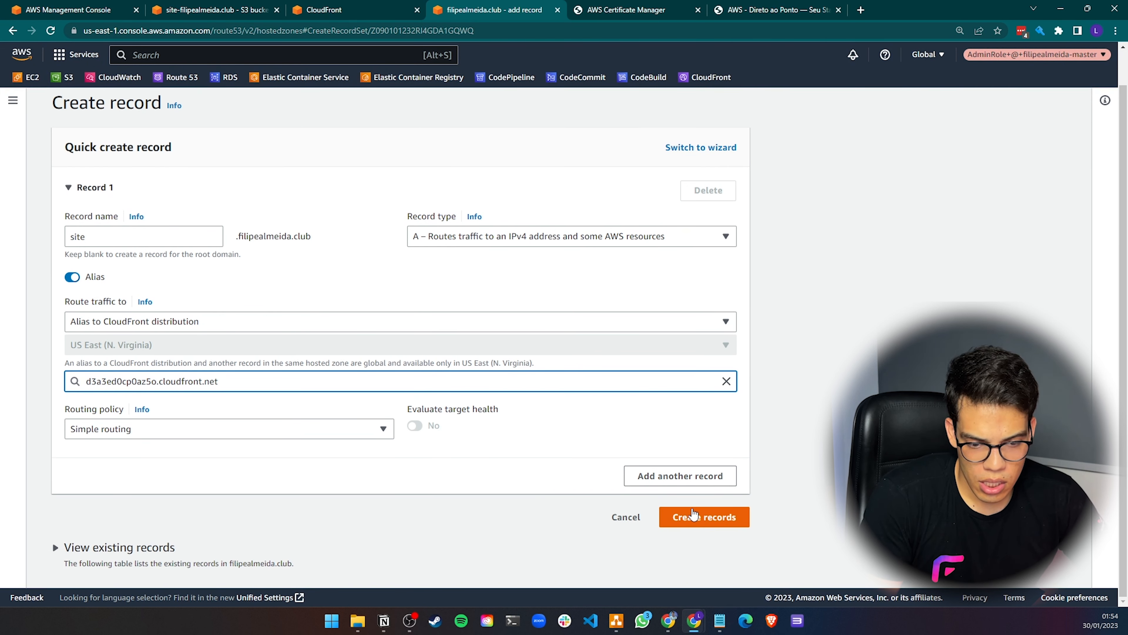
{"action": "left_click", "coordinate": [697, 516]}
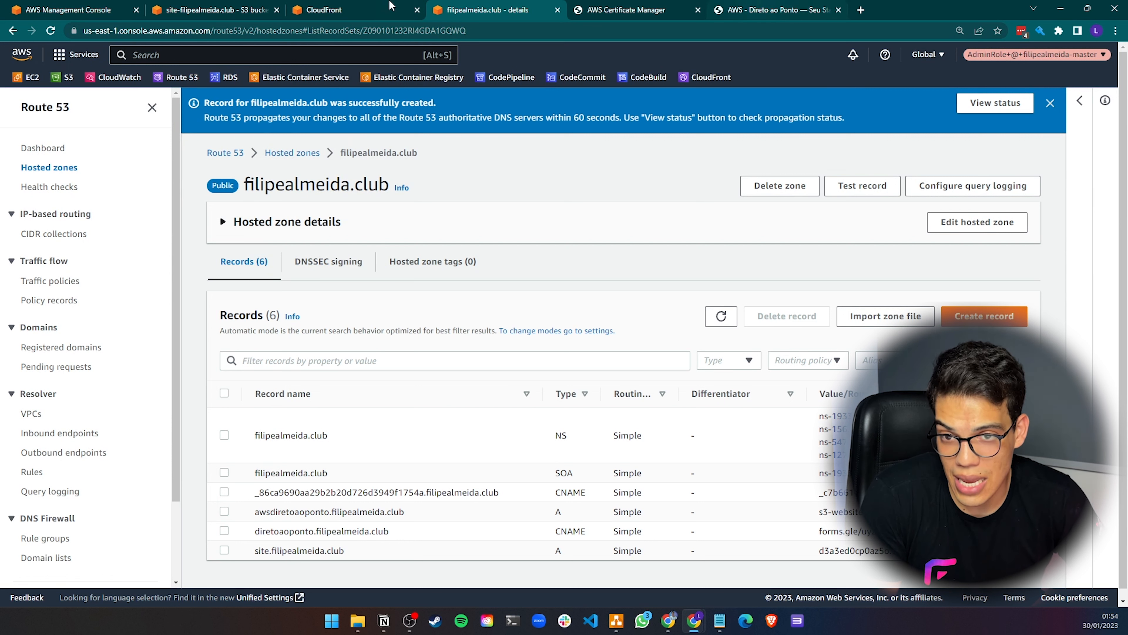
Review the distribution details and the Notepad checklist
{"action": "left_click", "coordinate": [342, 9]}
{"action": "left_click", "coordinate": [71, 278]}
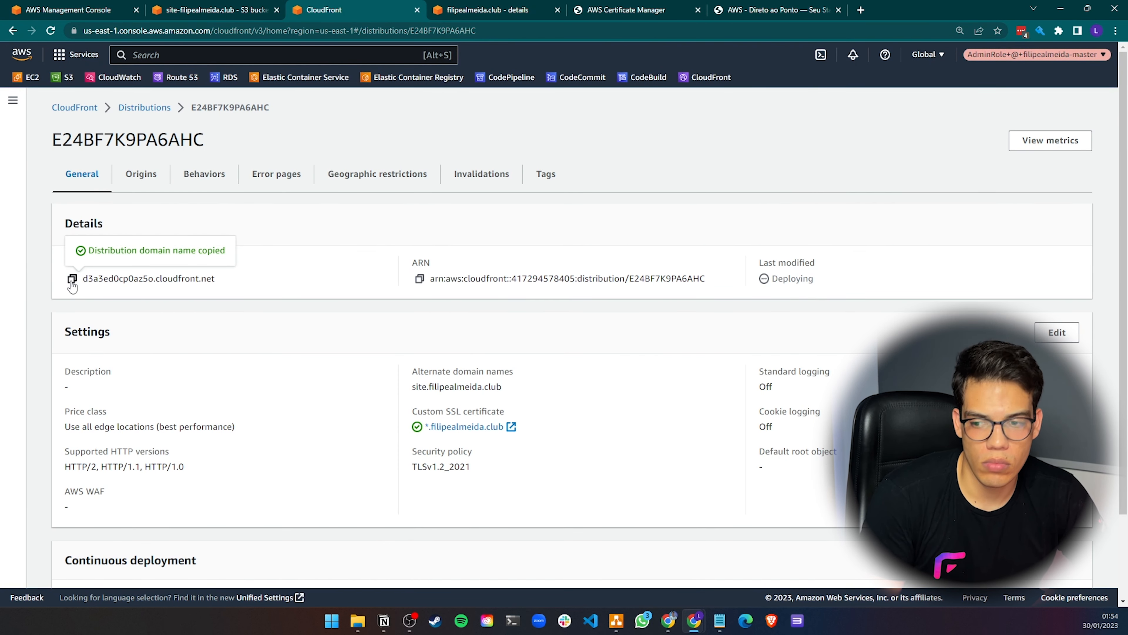
{"action": "left_click", "coordinate": [506, 12]}
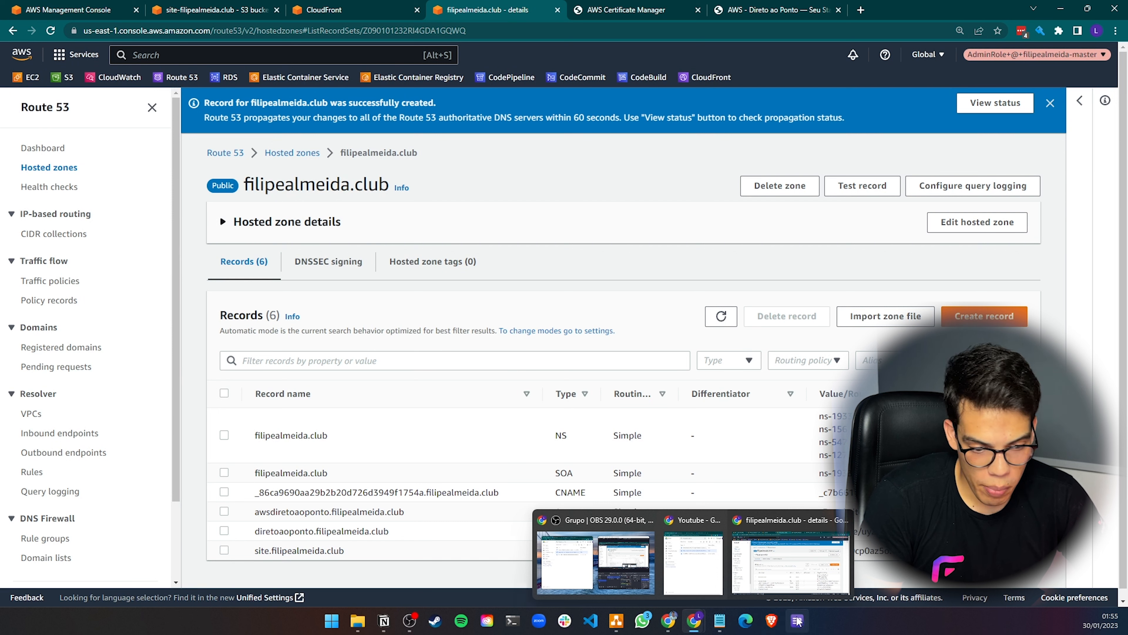
{"action": "left_click", "coordinate": [720, 621]}
{"action": "left_click", "coordinate": [772, 560]}
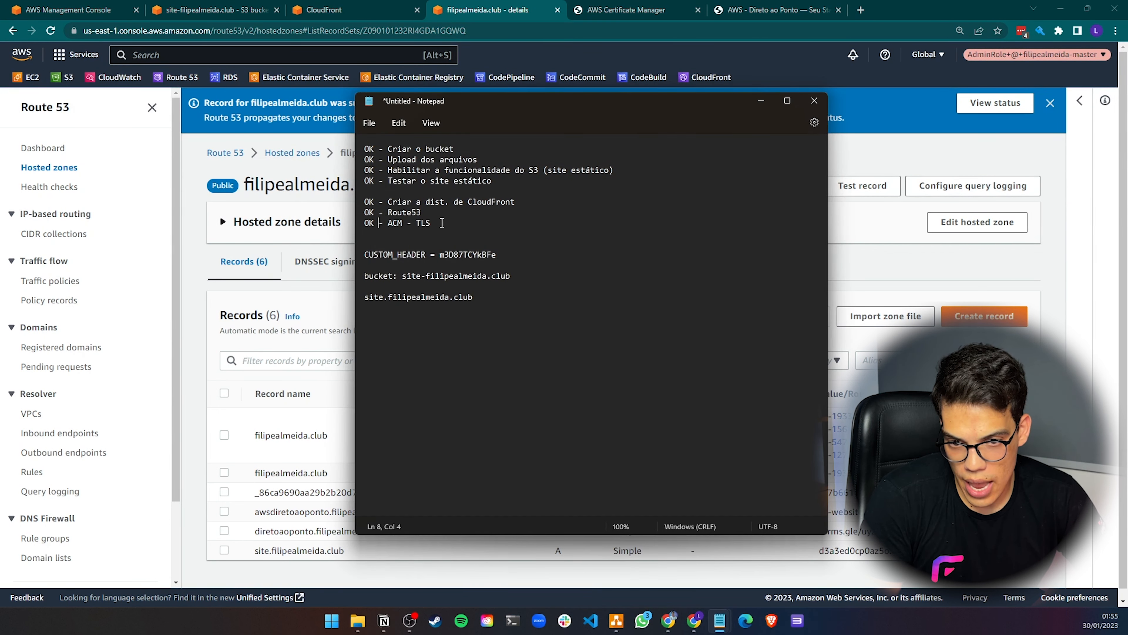
{"action": "left_click_drag", "start_coordinate": [442, 222], "coordinate": [362, 226]}
{"action": "left_click", "coordinate": [629, 14]}
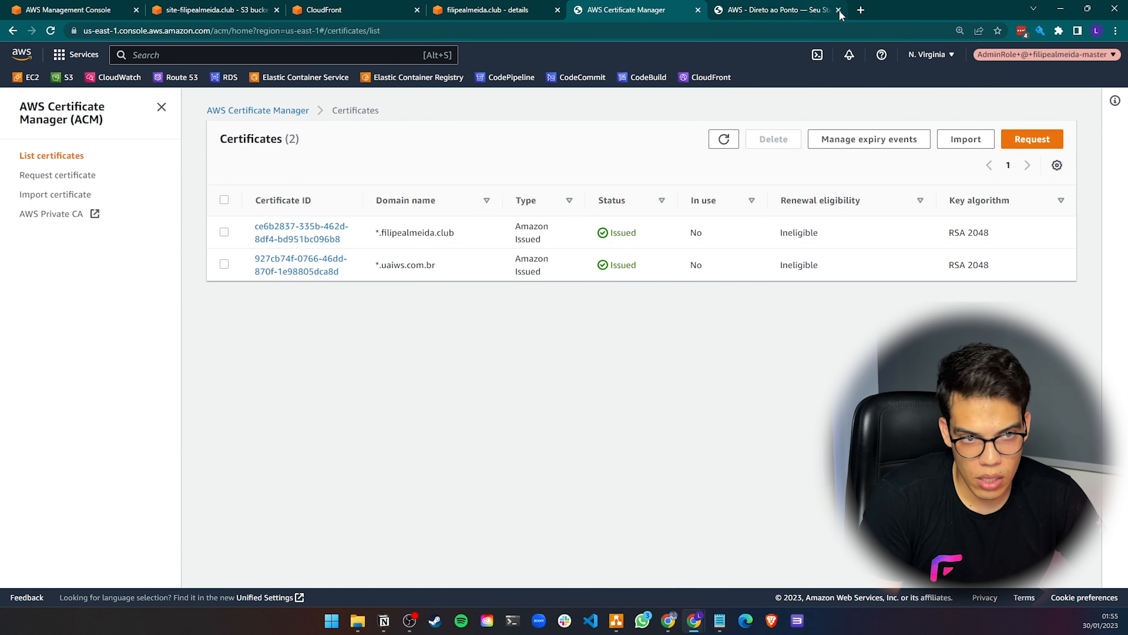
Open site.filipealmeida.club in a new browser tab
{"action": "left_click", "coordinate": [860, 9]}
{"action": "left_click", "coordinate": [741, 31]}
{"action": "type", "text": "s"}
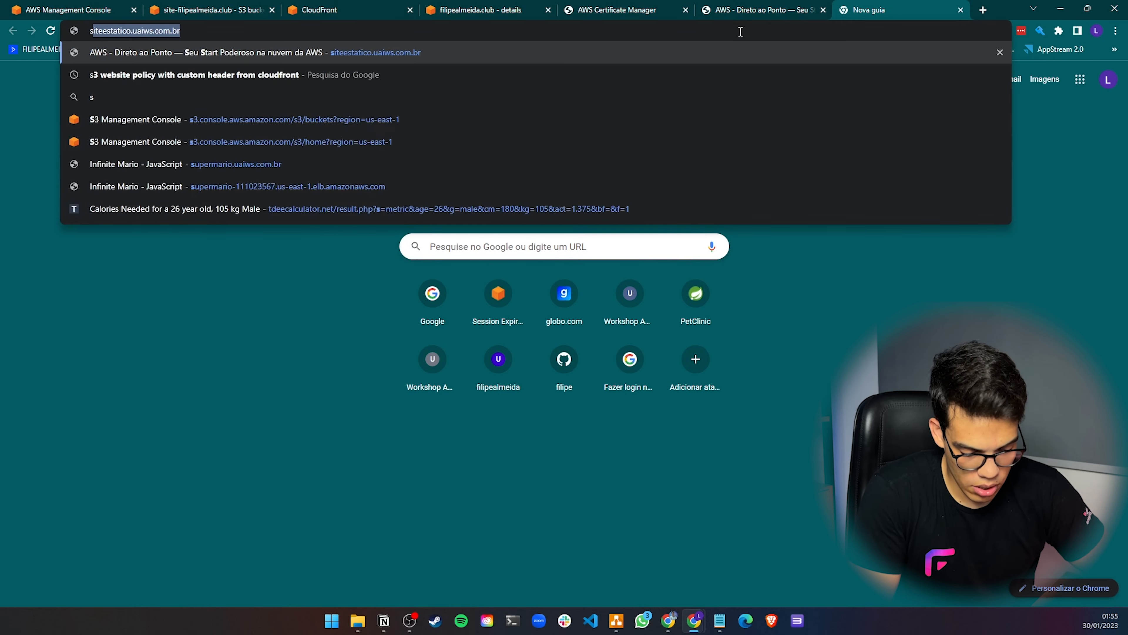
{"action": "type", "text": "ite"}
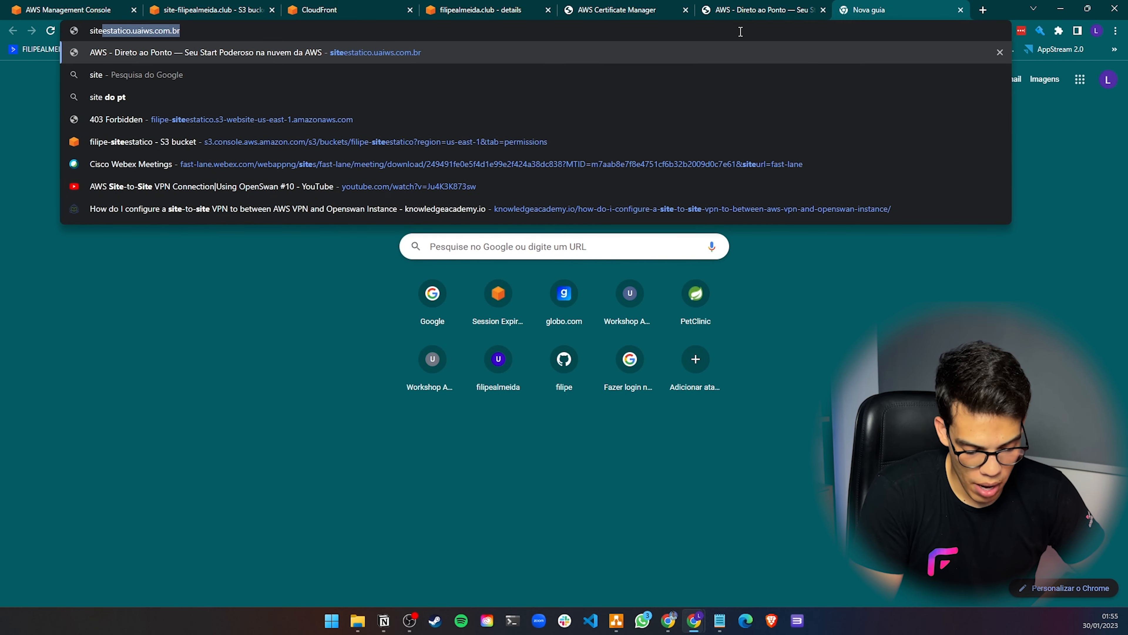
{"action": "type", "text": ".filipealme"}
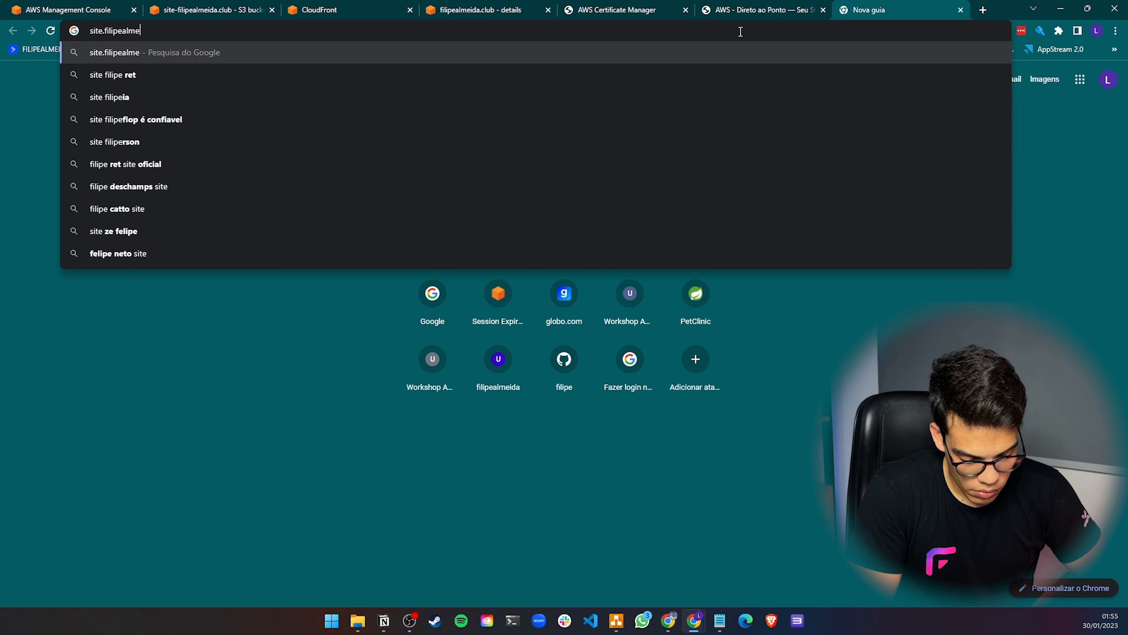
{"action": "type", "text": "ida.club"}
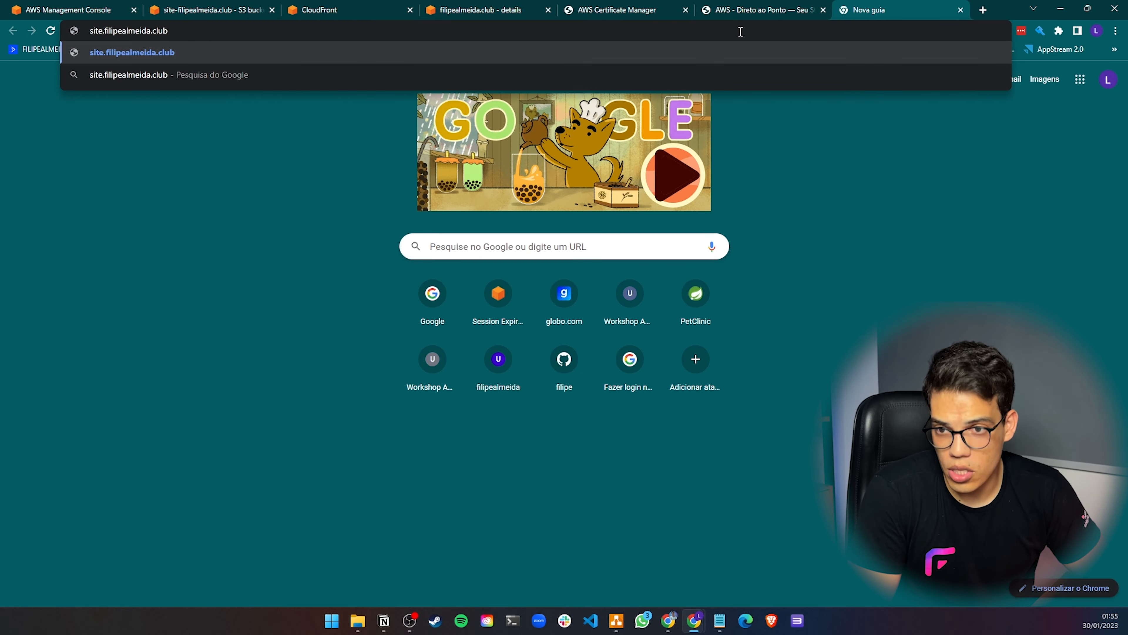
{"action": "key", "text": "Return"}
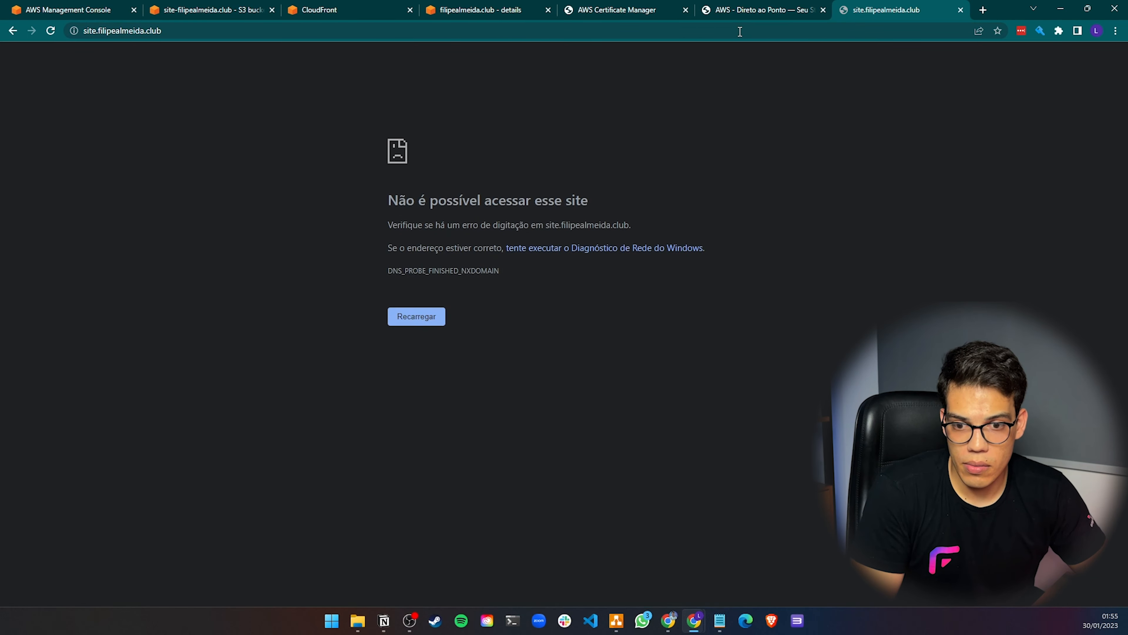
{"action": "left_click", "coordinate": [207, 31]}
{"action": "key", "text": "Home"}
{"action": "type", "text": "http"}
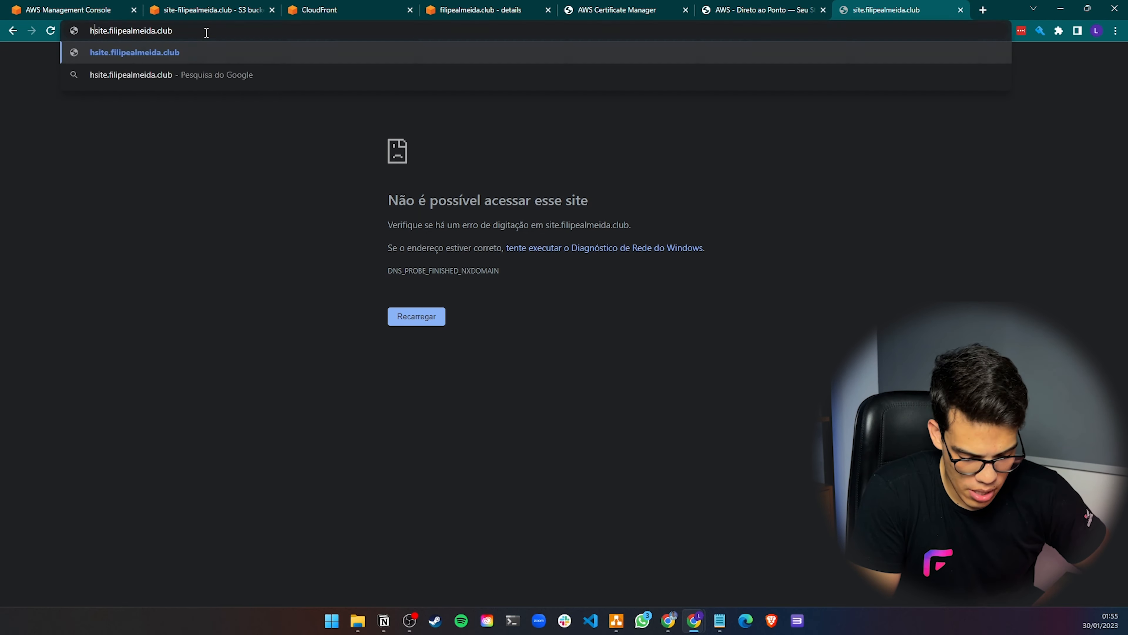
{"action": "type", "text": "://"}
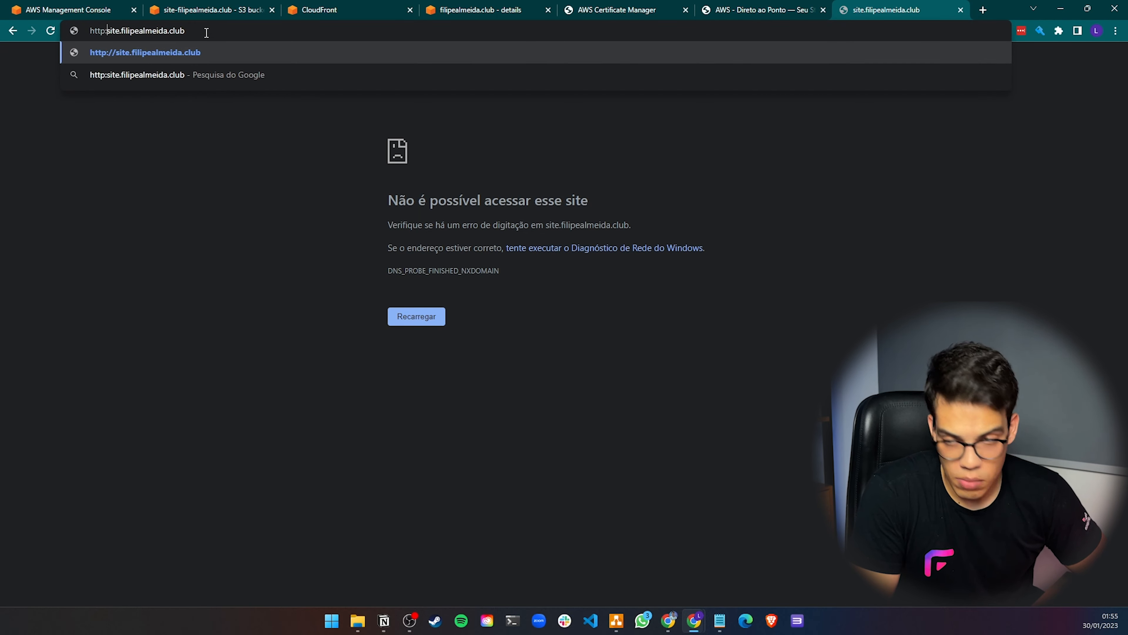
{"action": "key", "text": "Return"}
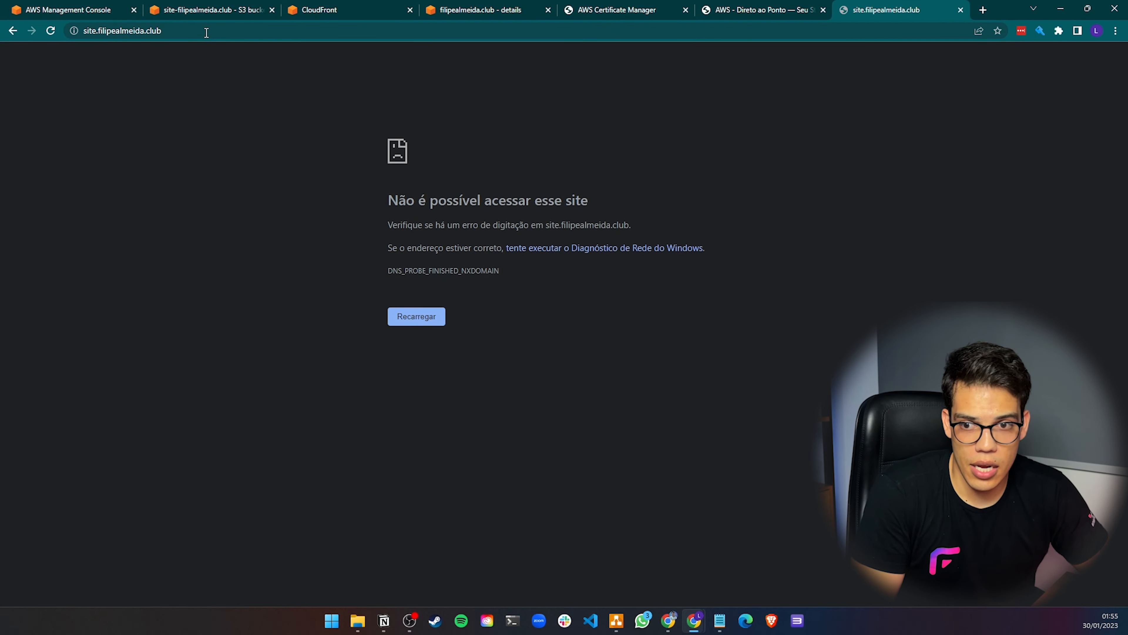
{"action": "left_click", "coordinate": [768, 6]}
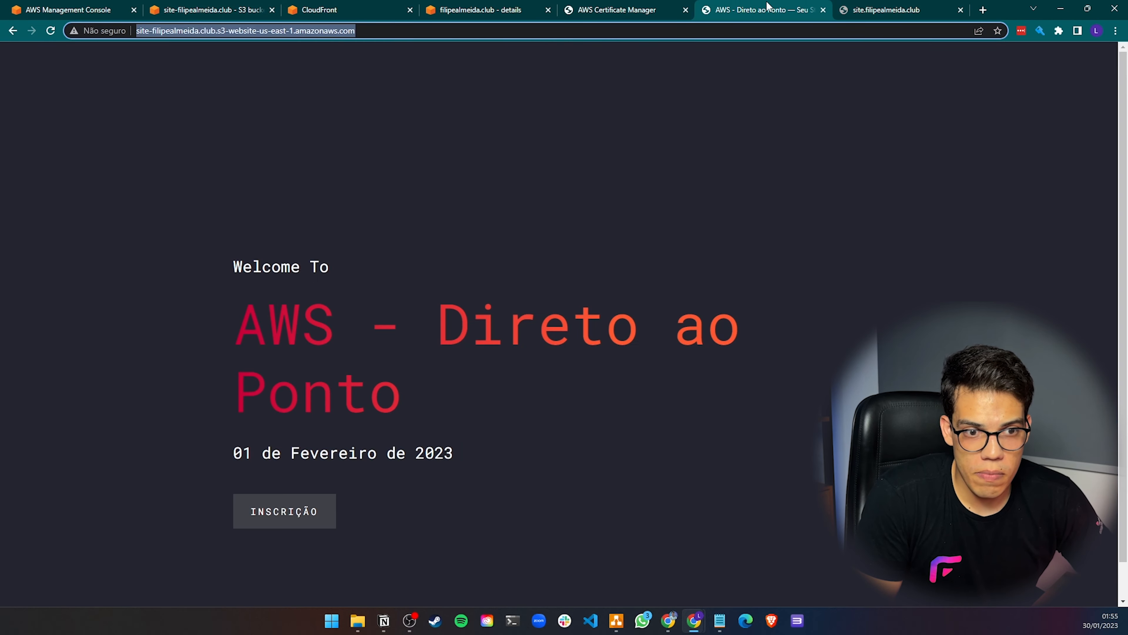
{"action": "left_click", "coordinate": [628, 10]}
{"action": "left_click", "coordinate": [770, 11]}
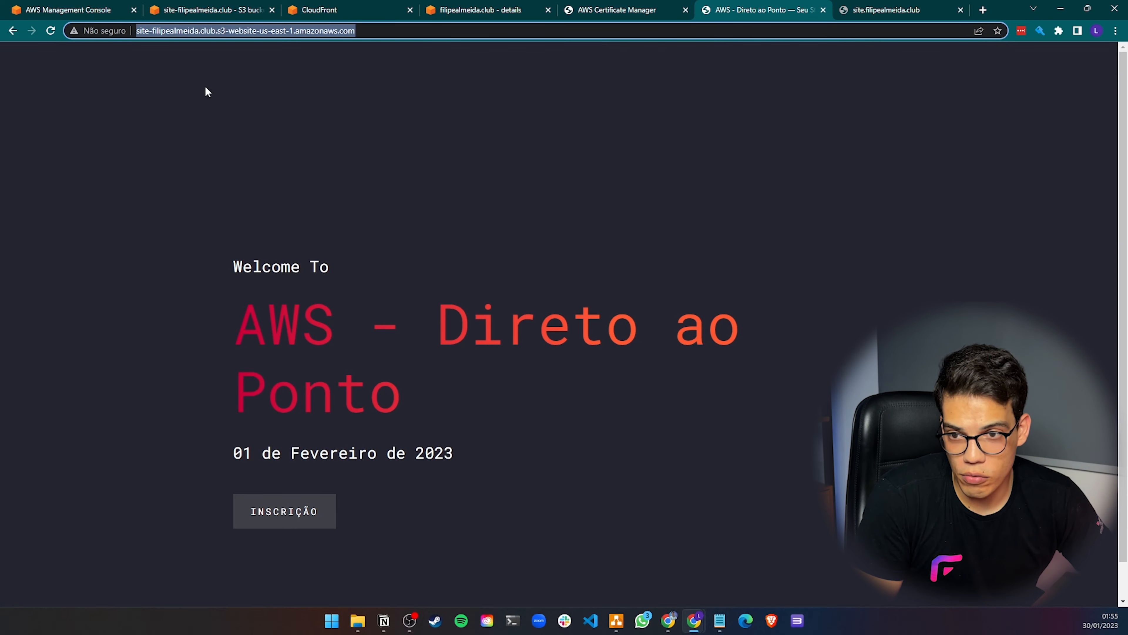
{"action": "left_click", "coordinate": [588, 7]}
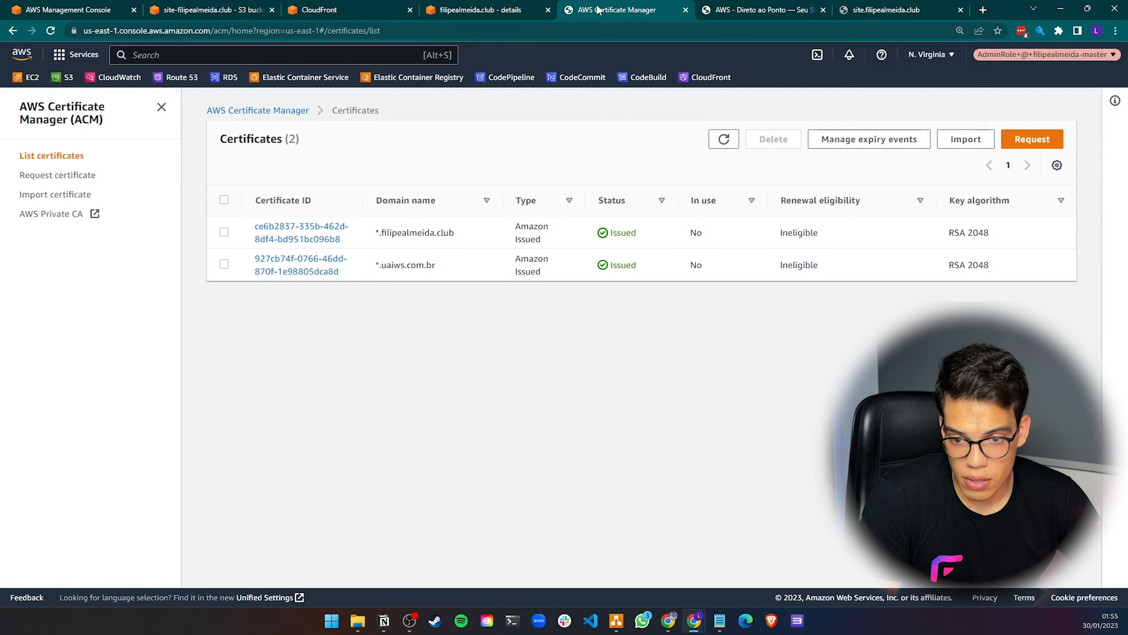
{"action": "left_click", "coordinate": [473, 9]}
{"action": "left_click", "coordinate": [349, 11]}
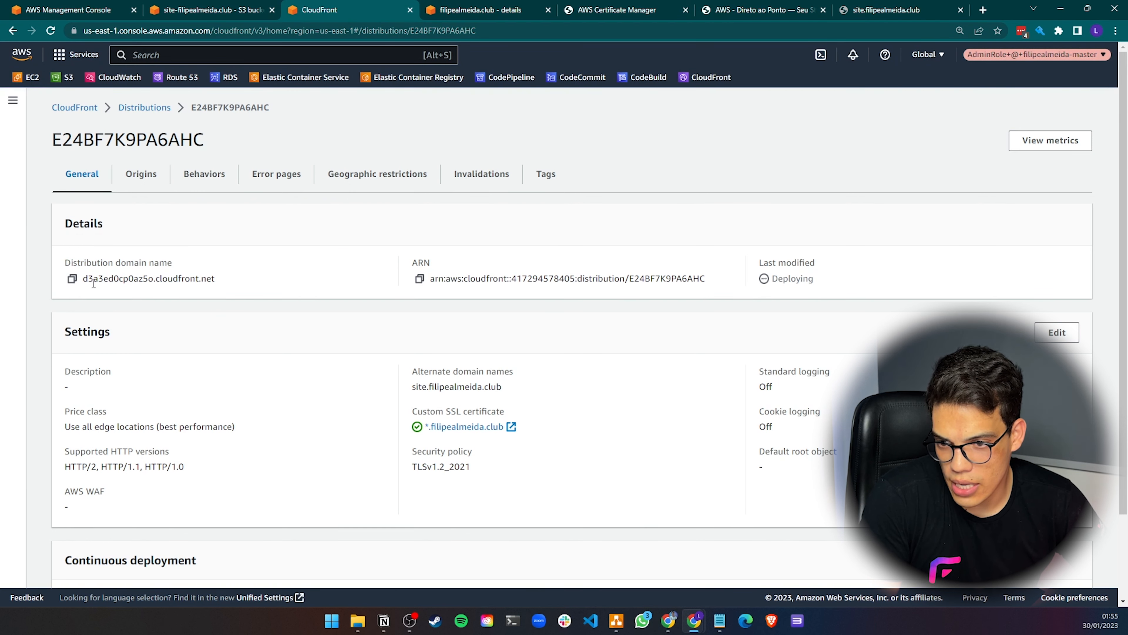
Copy the distribution's domain name and open it in a new browser tab
{"action": "left_click_drag", "start_coordinate": [75, 286], "coordinate": [178, 254]}
{"action": "left_click", "coordinate": [136, 259]}
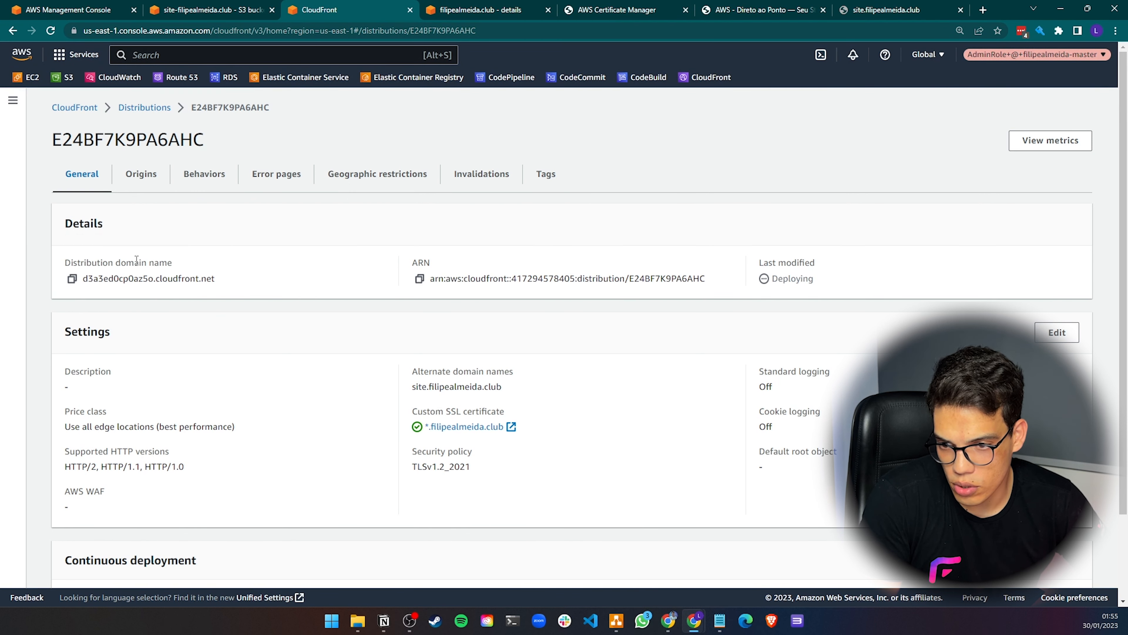
{"action": "left_click", "coordinate": [72, 279]}
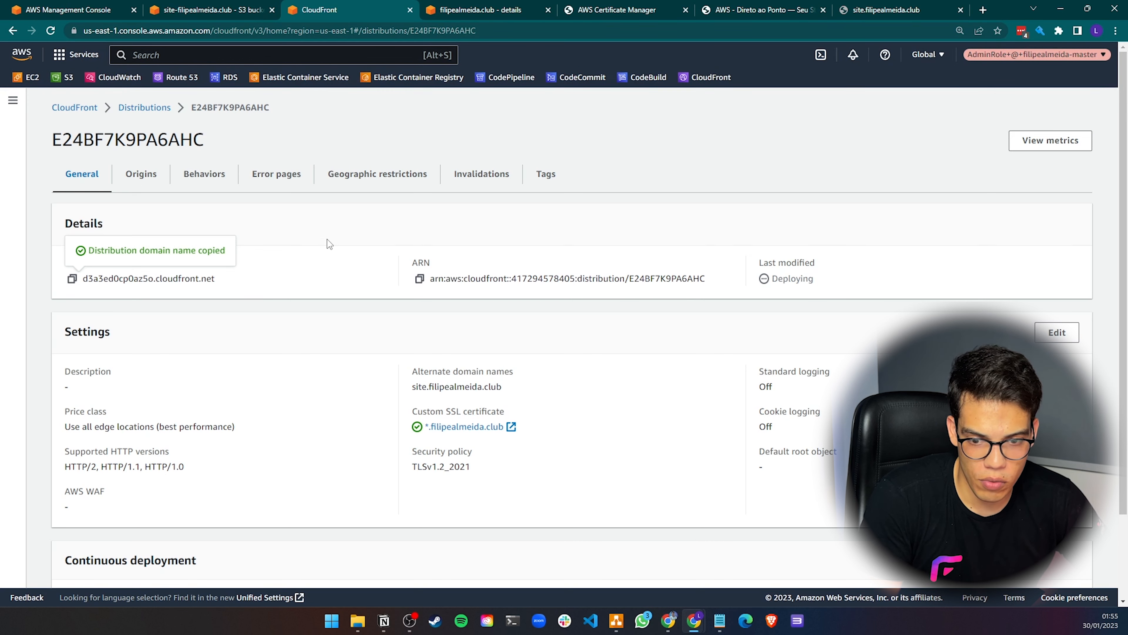
{"action": "left_click", "coordinate": [984, 10]}
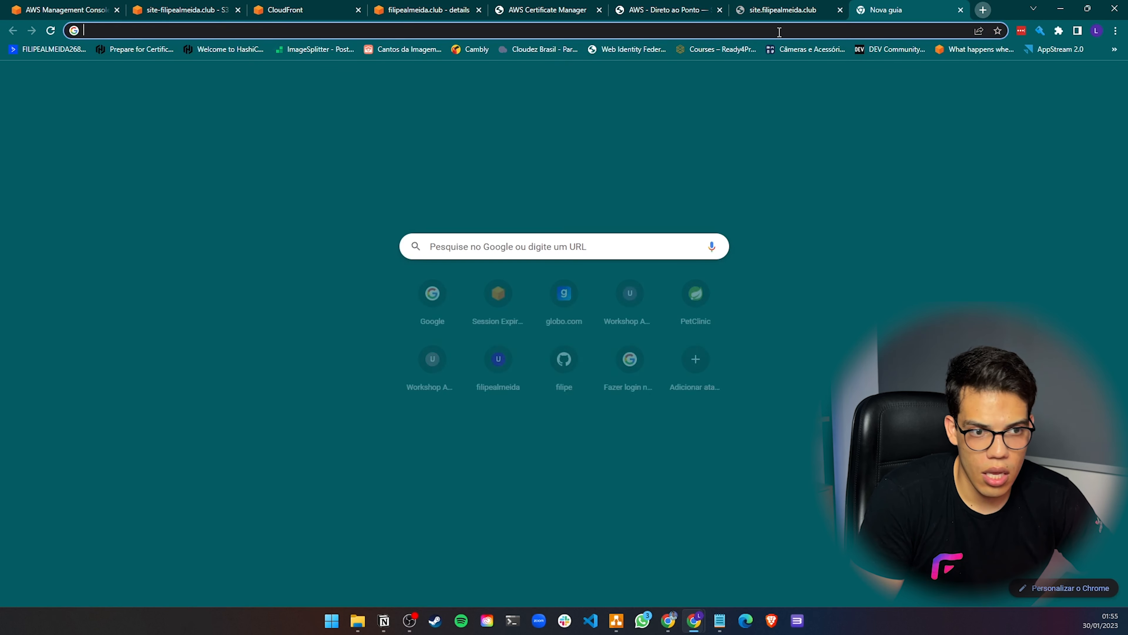
{"action": "key", "text": "ctrl+v"}
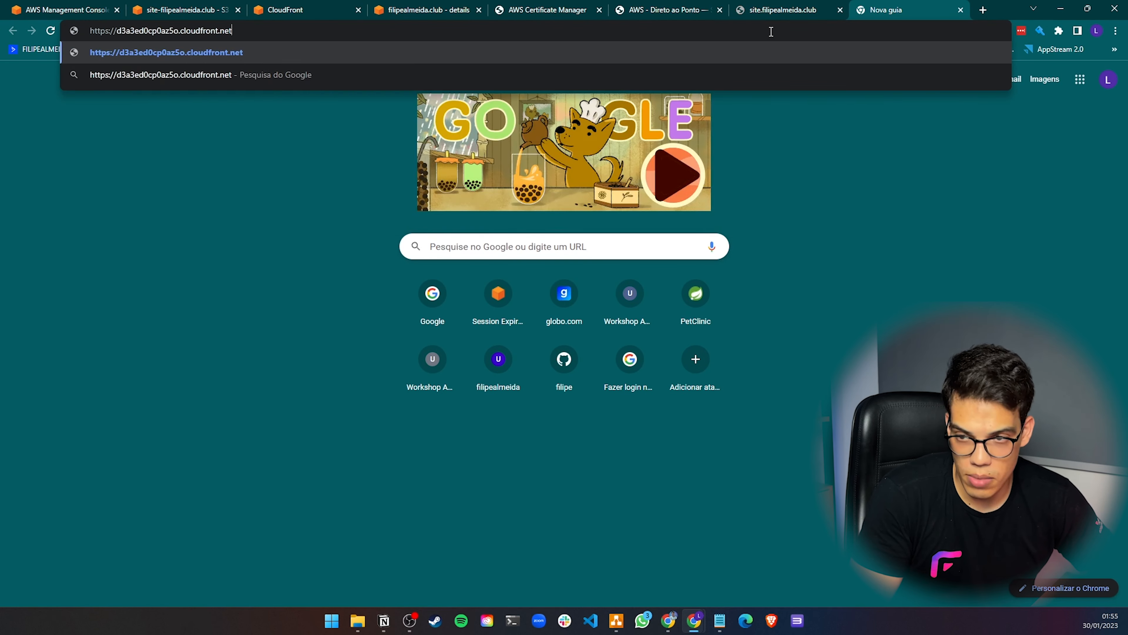
{"action": "key", "text": "Return"}
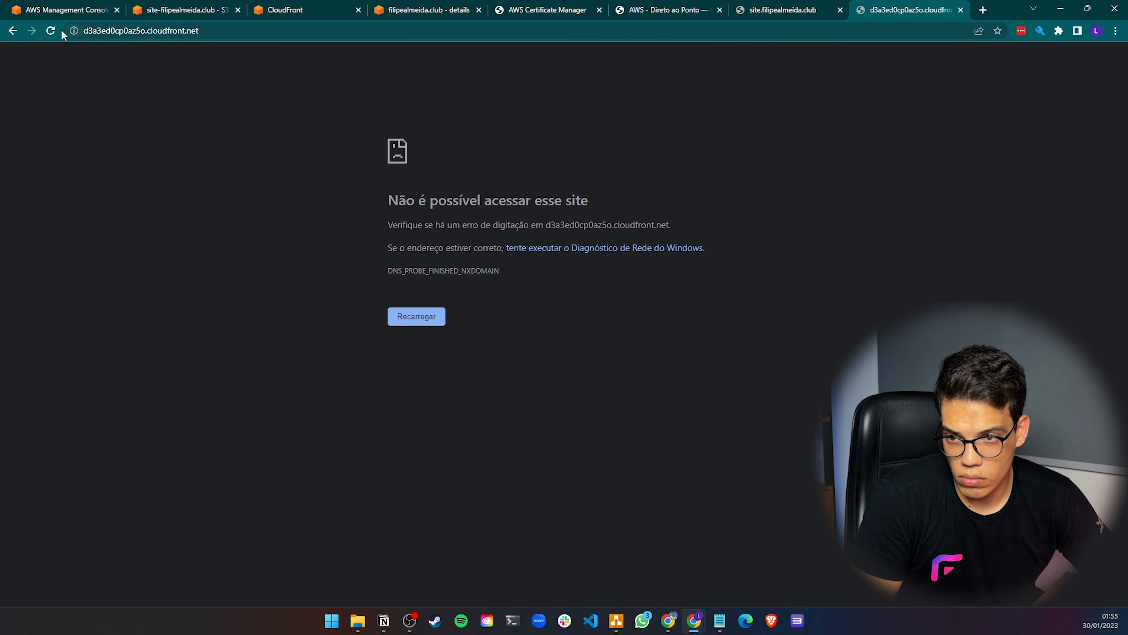
Examine the CloudFront distributions list, scrolling across its columns
{"action": "left_click", "coordinate": [184, 14]}
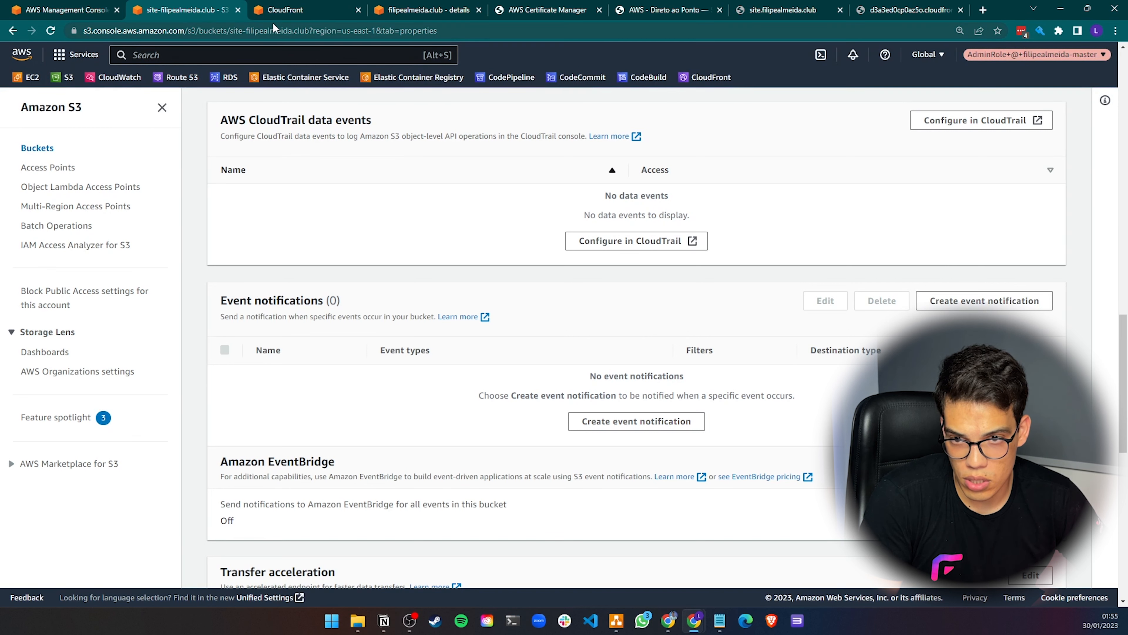
{"action": "left_click", "coordinate": [285, 11]}
{"action": "left_click", "coordinate": [130, 108]}
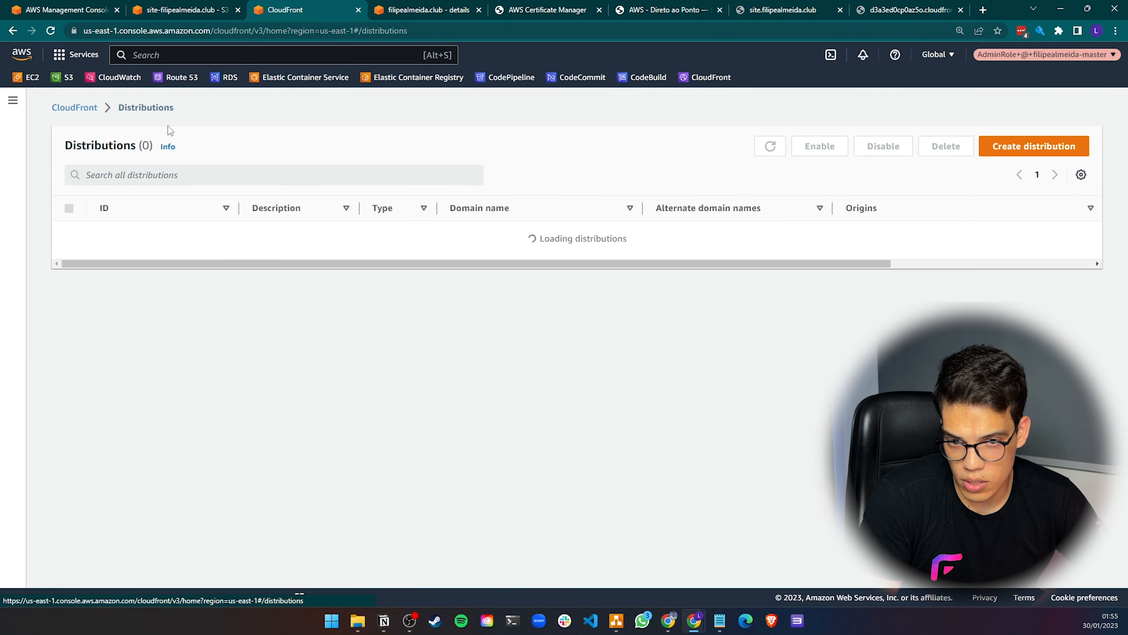
{"action": "left_click_drag", "start_coordinate": [669, 236], "coordinate": [1017, 237]}
{"action": "left_click", "coordinate": [979, 239]}
{"action": "left_click", "coordinate": [976, 244]}
{"action": "left_click_drag", "start_coordinate": [761, 251], "coordinate": [104, 253]}
{"action": "left_click", "coordinate": [422, 10]}
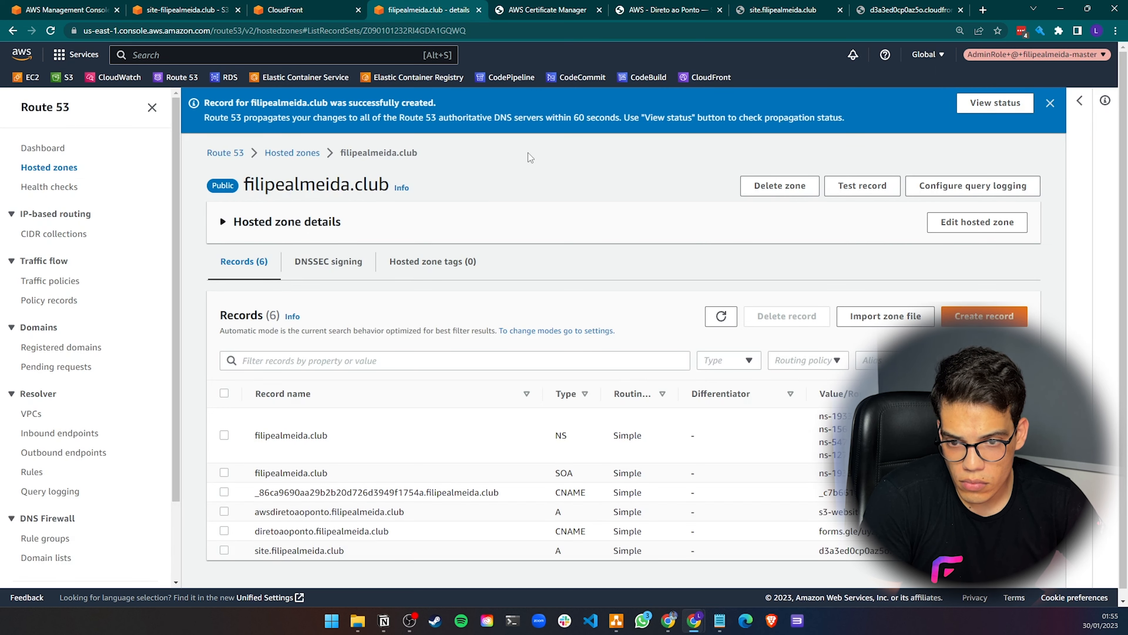
Reload the site tabs and check the distribution's status in the distributions list
{"action": "left_click", "coordinate": [552, 12]}
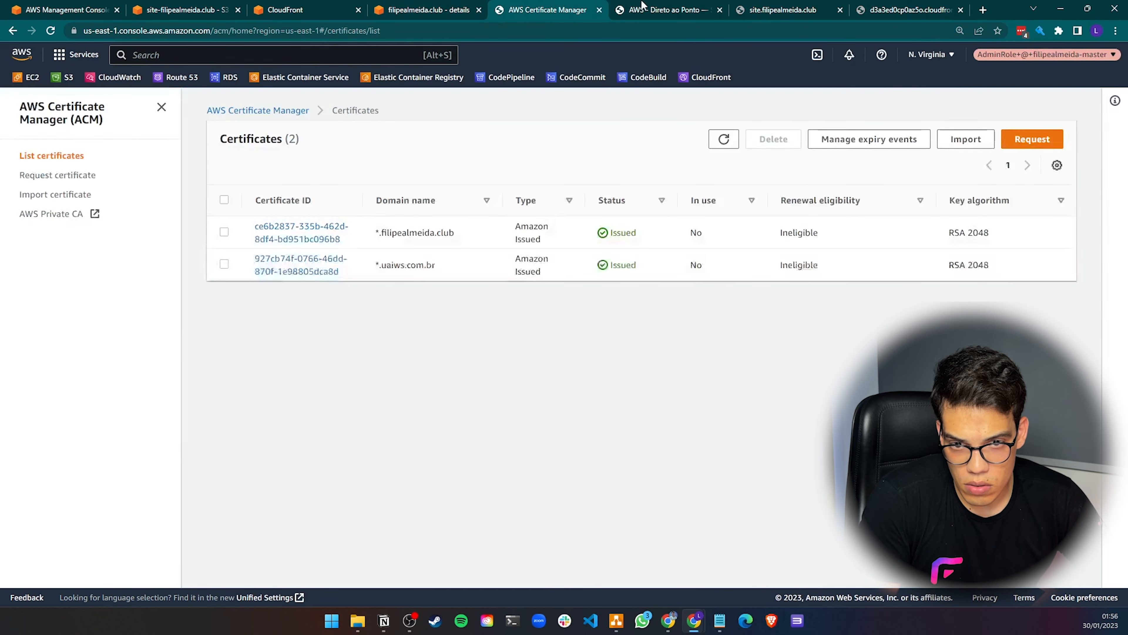
{"action": "left_click", "coordinate": [662, 10]}
{"action": "left_click", "coordinate": [50, 31]}
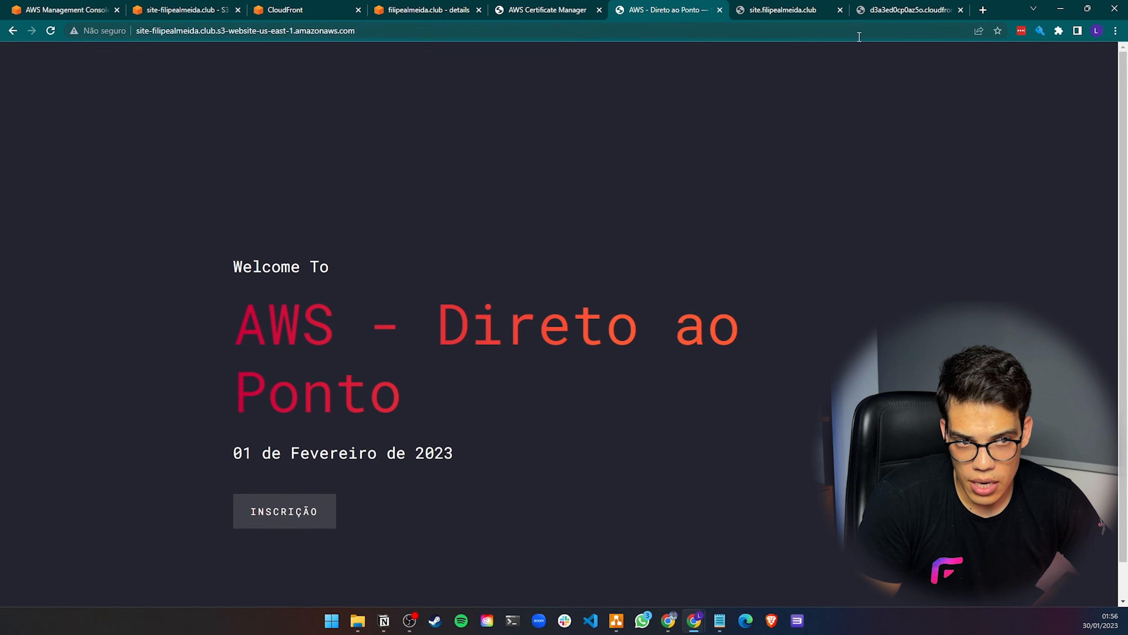
{"action": "left_click", "coordinate": [800, 11]}
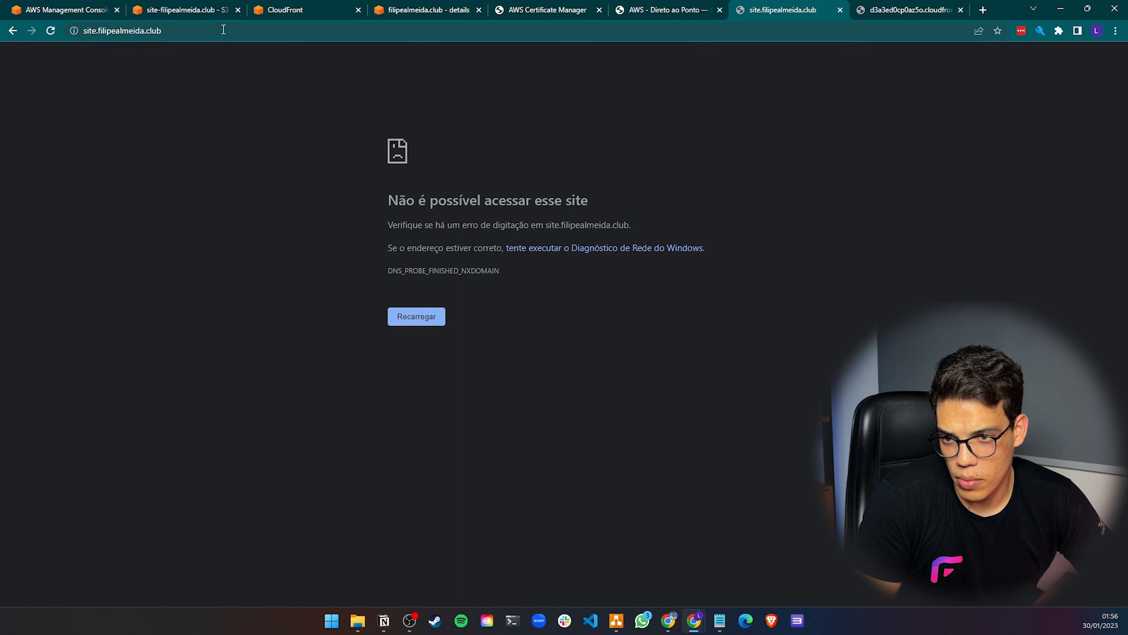
{"action": "left_click", "coordinate": [911, 16]}
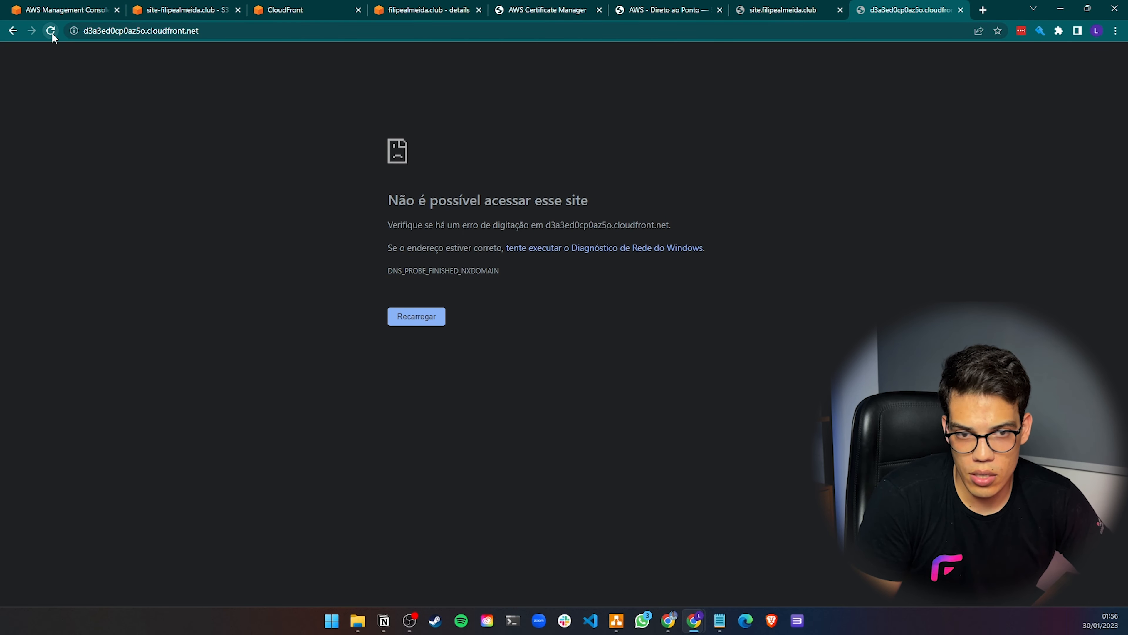
{"action": "left_click", "coordinate": [289, 10]}
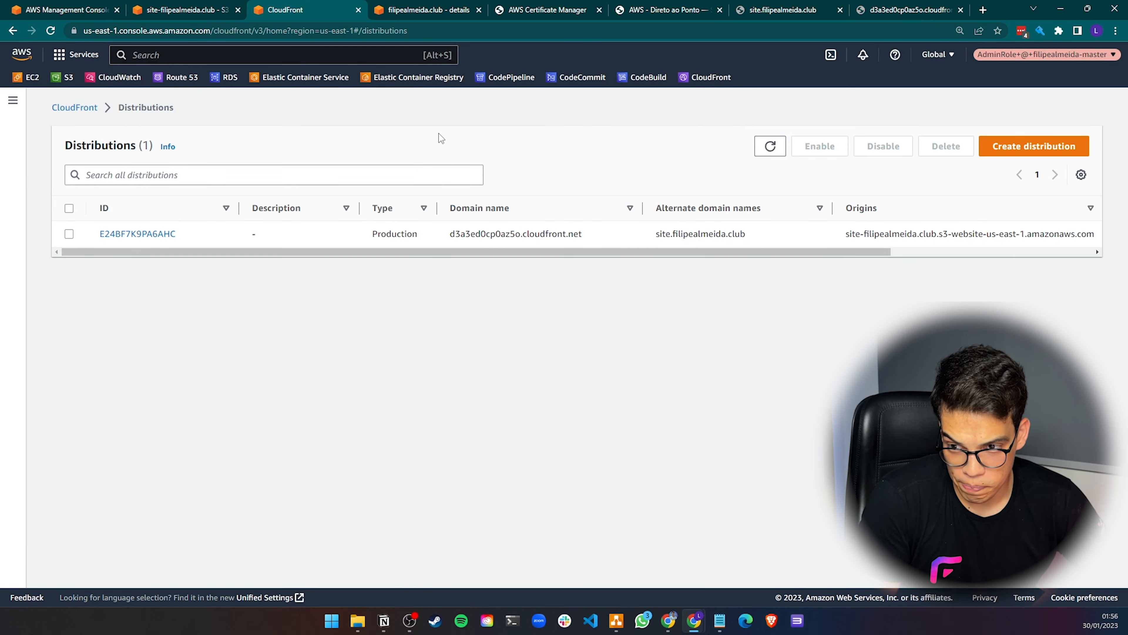
{"action": "left_click_drag", "start_coordinate": [708, 252], "coordinate": [937, 273]}
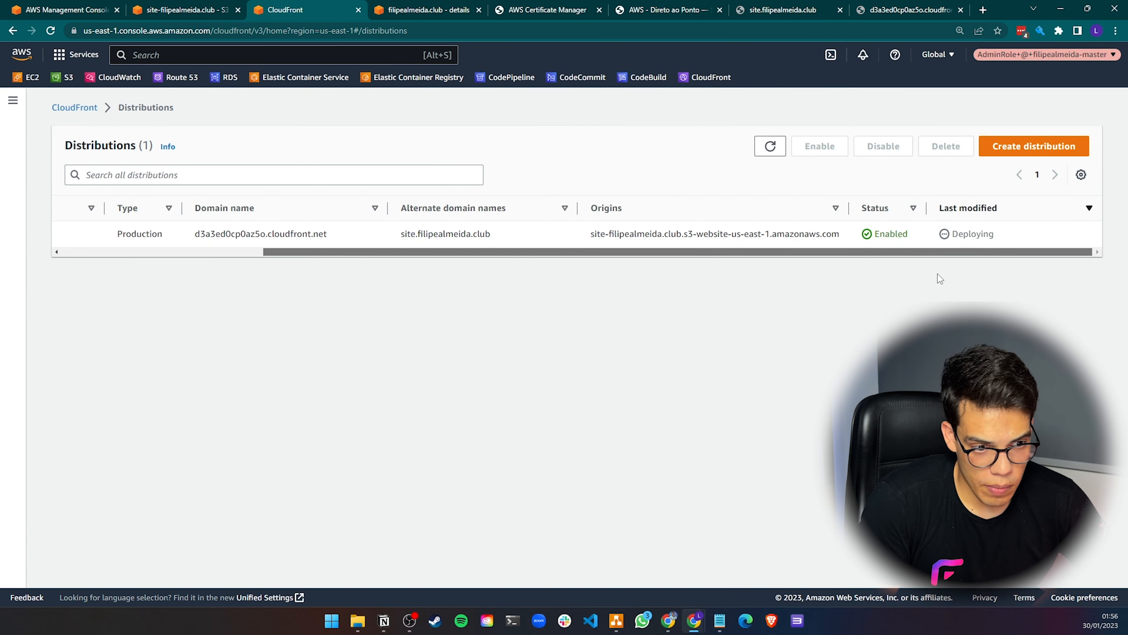
Review the S3 bucket's properties page, then return to the CloudFront domain tab
{"action": "left_click", "coordinate": [182, 10]}
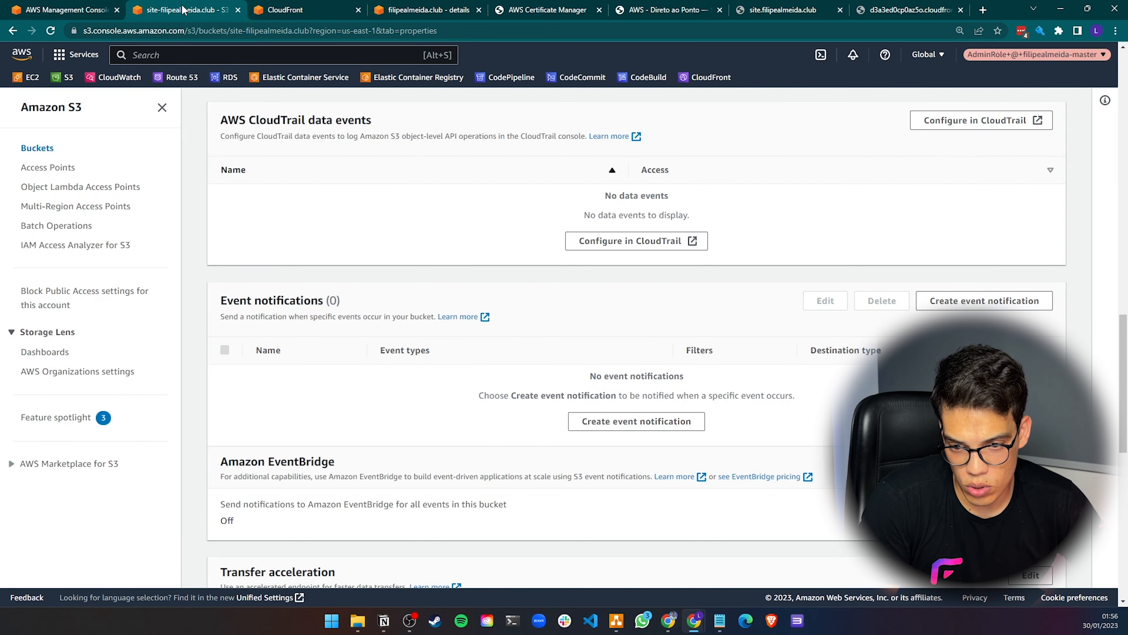
{"action": "scroll", "coordinate": [495, 378], "scroll_direction": "up", "scroll_amount": 10}
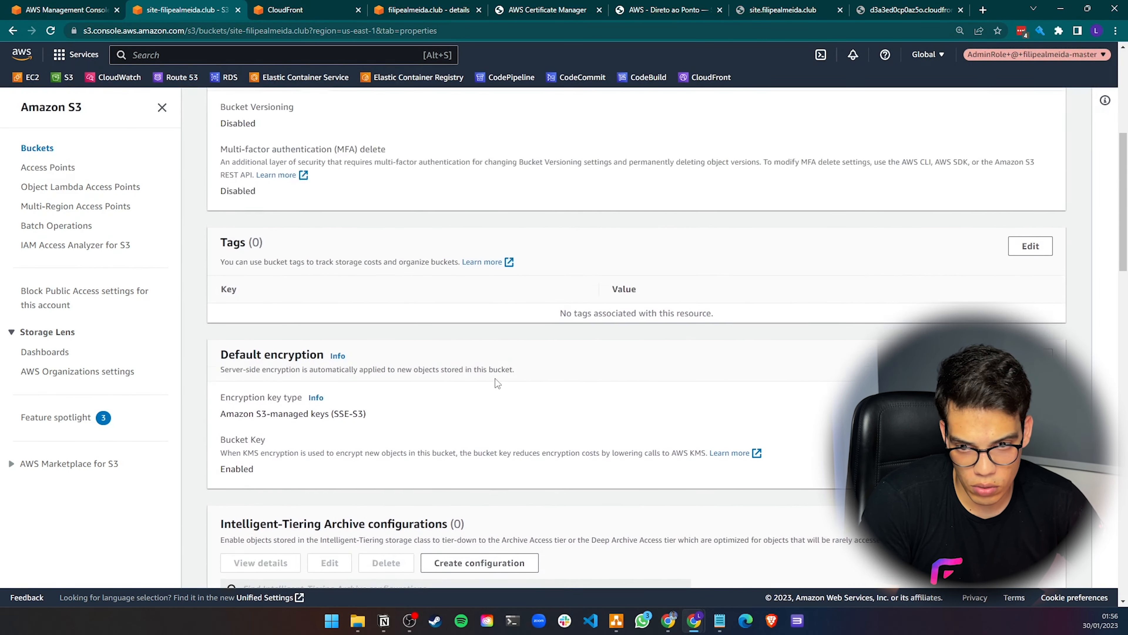
{"action": "scroll", "coordinate": [495, 378], "scroll_direction": "up", "scroll_amount": 3}
{"action": "scroll", "coordinate": [496, 378], "scroll_direction": "down", "scroll_amount": 15}
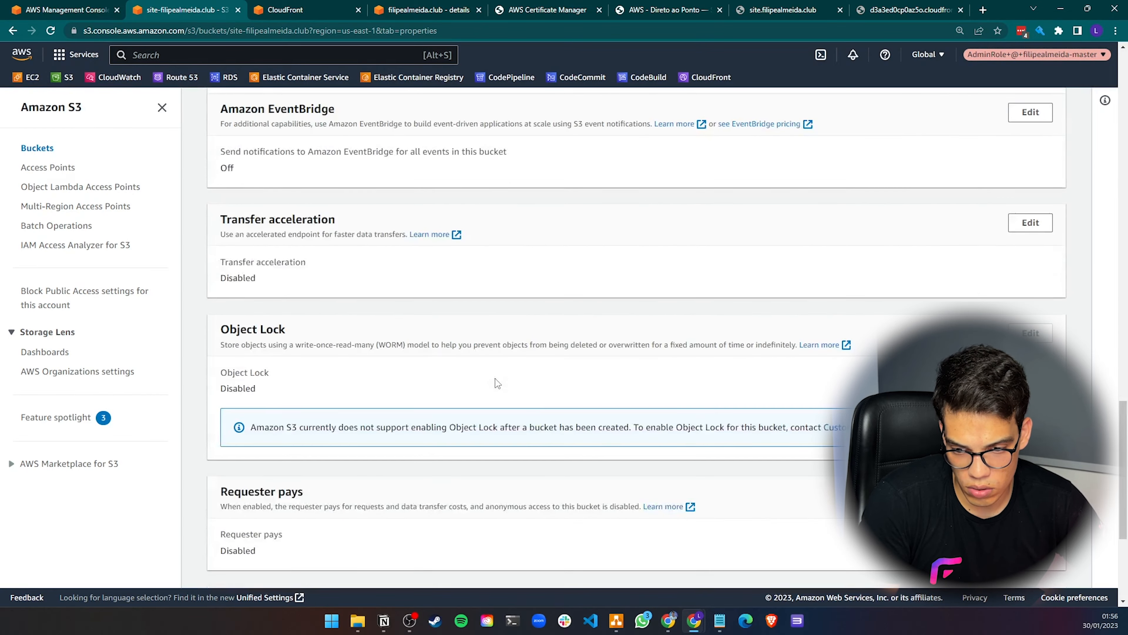
{"action": "scroll", "coordinate": [495, 383], "scroll_direction": "up", "scroll_amount": 15}
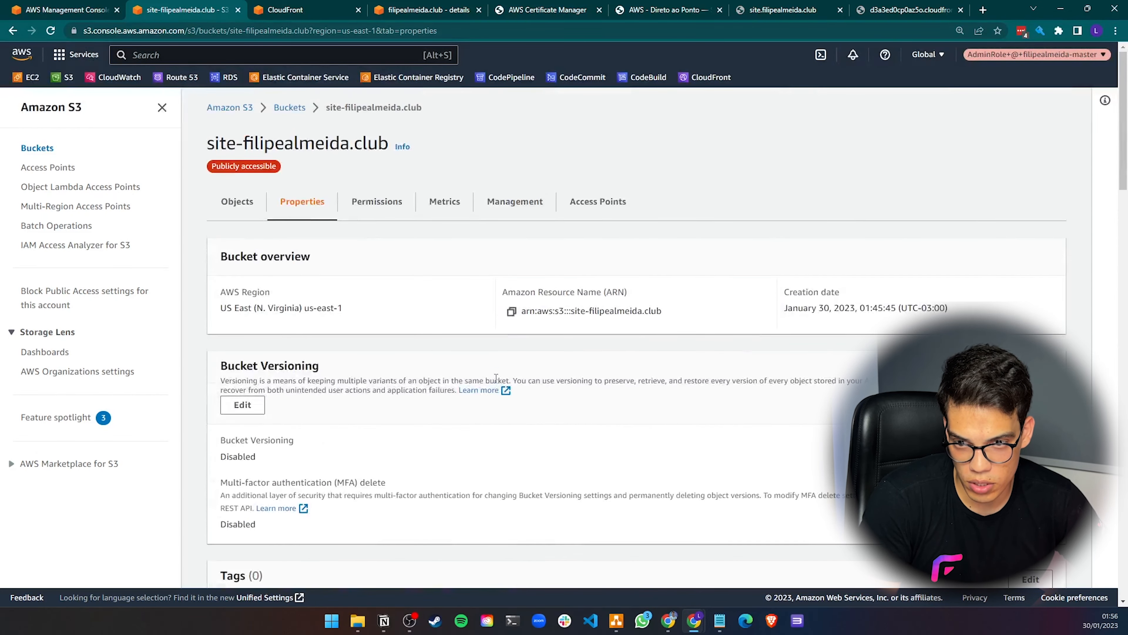
{"action": "left_click", "coordinate": [235, 205]}
{"action": "key", "text": "ctrl+9"}
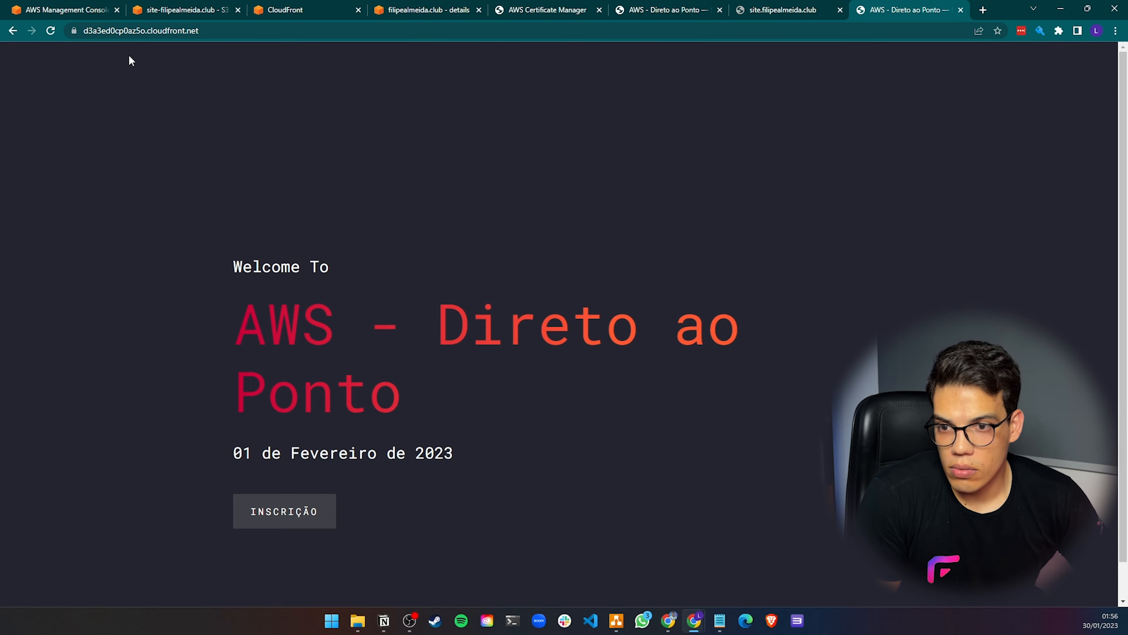
Reload the CloudFront domain and site.filipealmeida.club tabs and review the hosted zone's records
{"action": "left_click", "coordinate": [108, 34]}
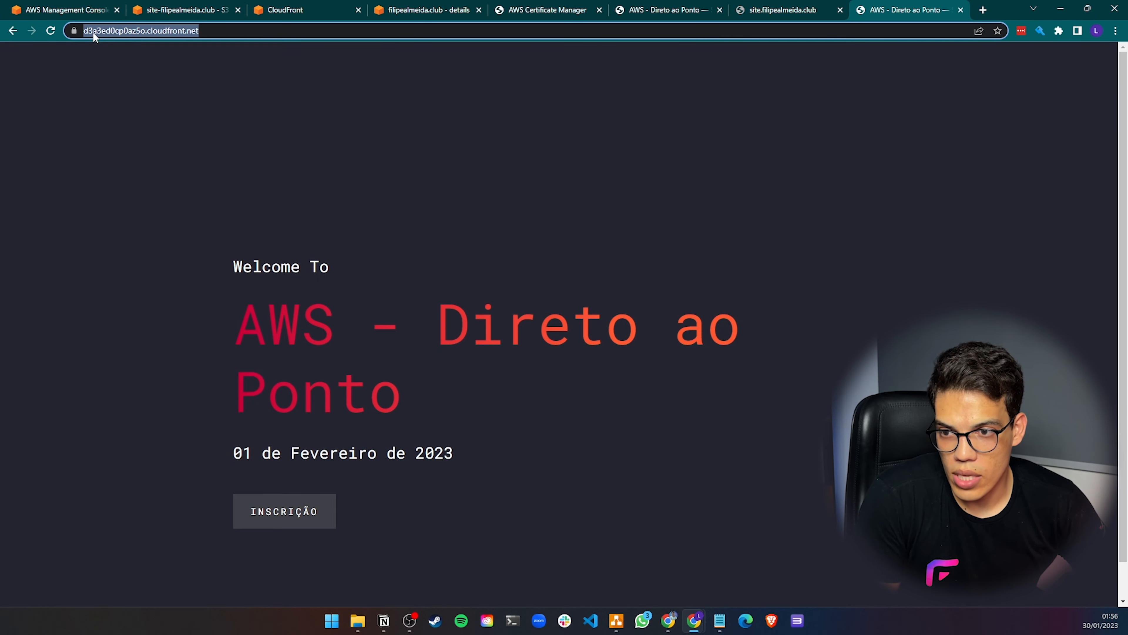
{"action": "left_click", "coordinate": [186, 30]}
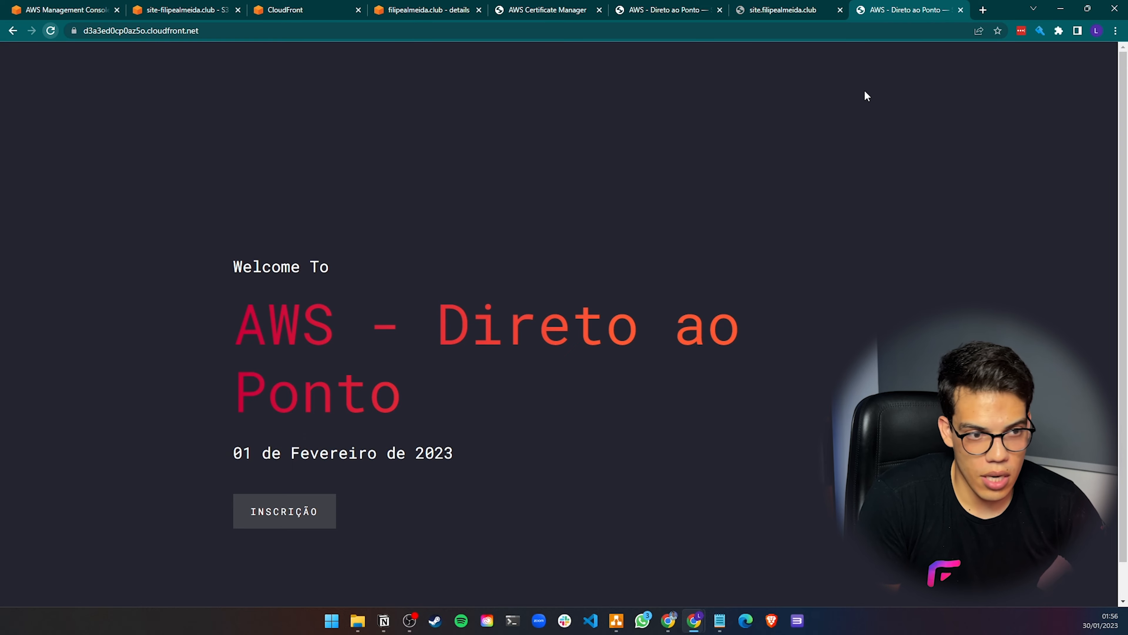
{"action": "left_click", "coordinate": [774, 13]}
{"action": "left_click", "coordinate": [52, 30]}
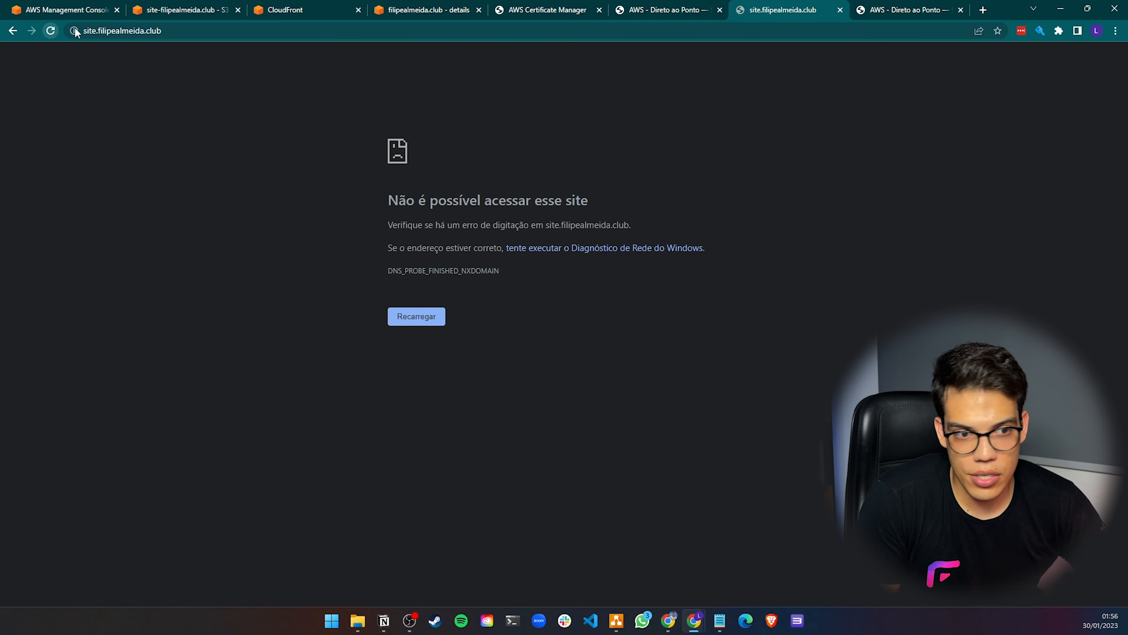
{"action": "left_click", "coordinate": [51, 30]}
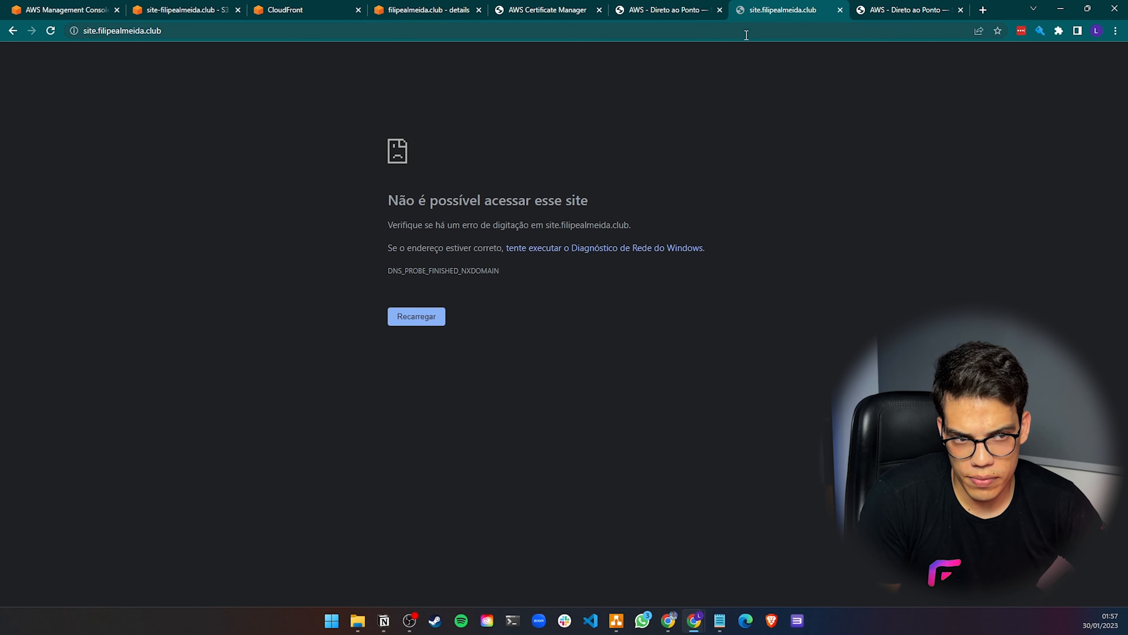
{"action": "left_click", "coordinate": [463, 8]}
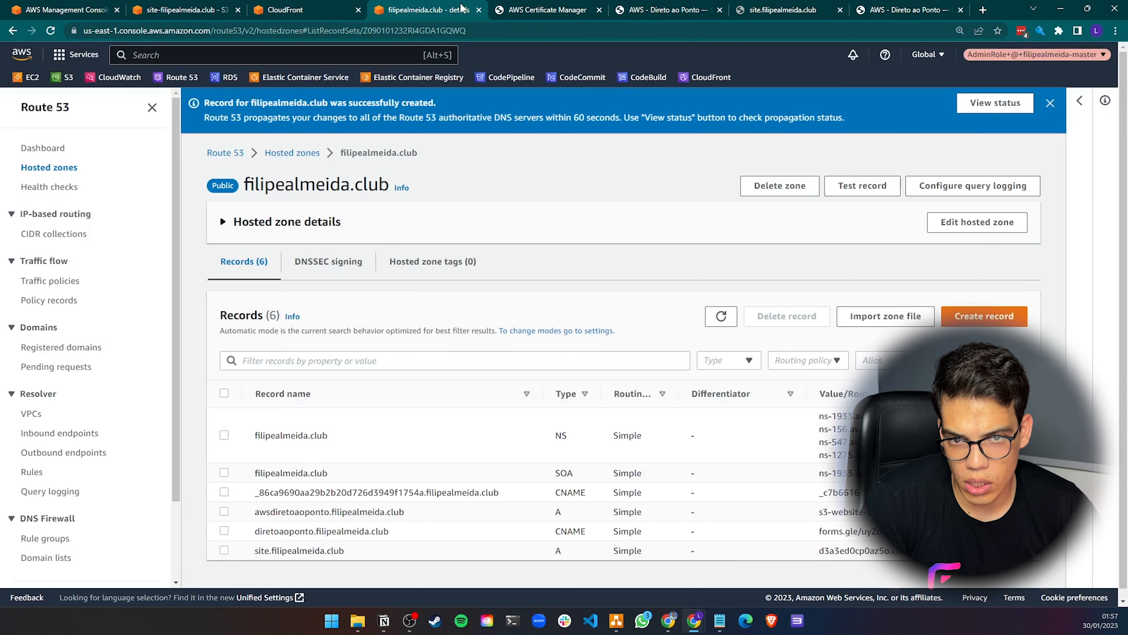
{"action": "scroll", "coordinate": [335, 351], "scroll_direction": "down", "scroll_amount": 1}
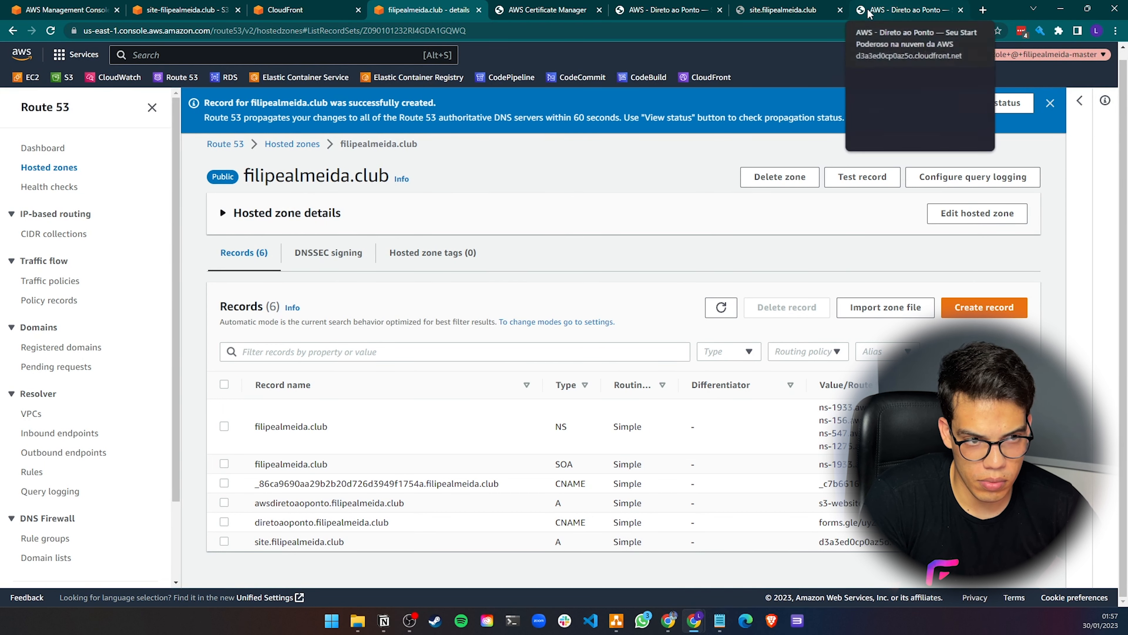
{"action": "left_click", "coordinate": [782, 10]}
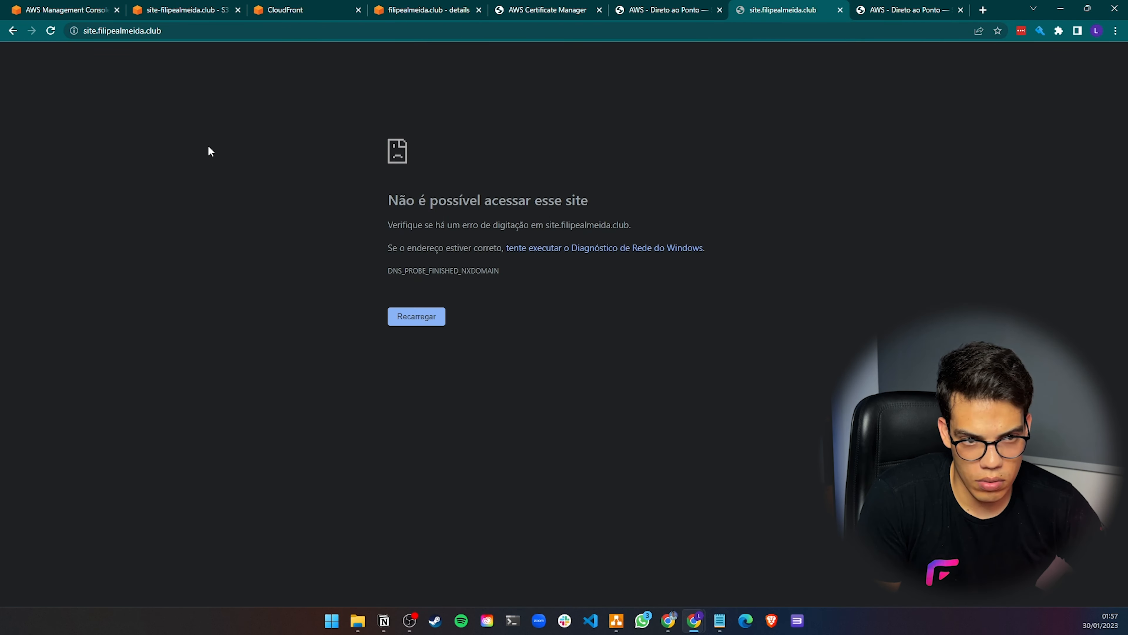
{"action": "left_click", "coordinate": [51, 31]}
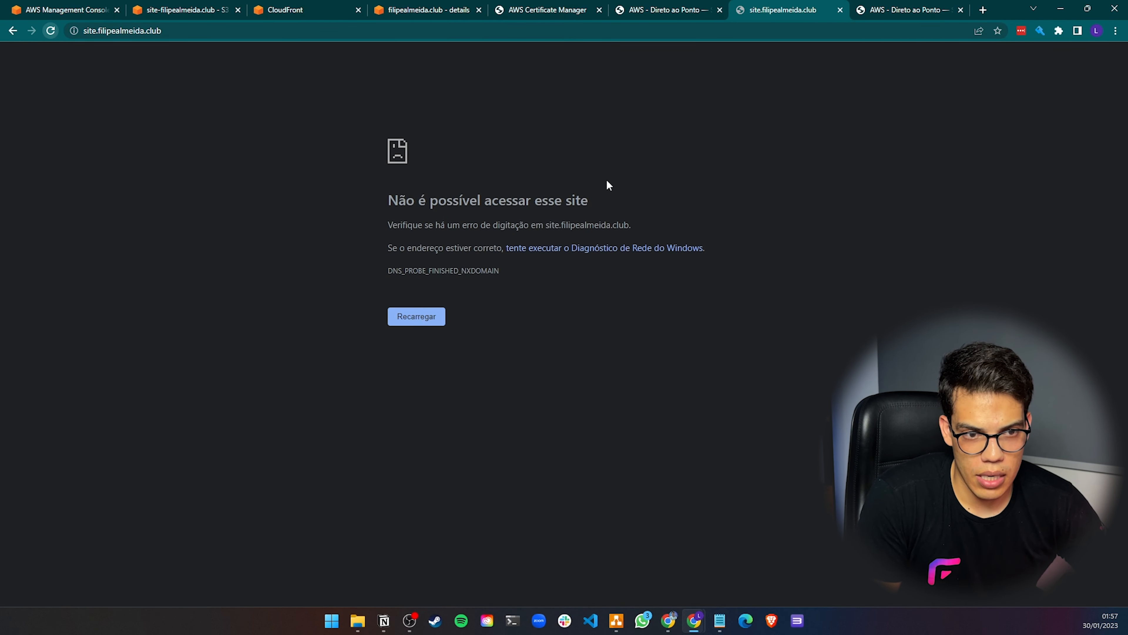
Search for a DNS checker and check DNS propagation of site.filipealmeida.club on dnschecker.org
{"action": "left_click", "coordinate": [988, 13]}
{"action": "type", "text": "dns che"}
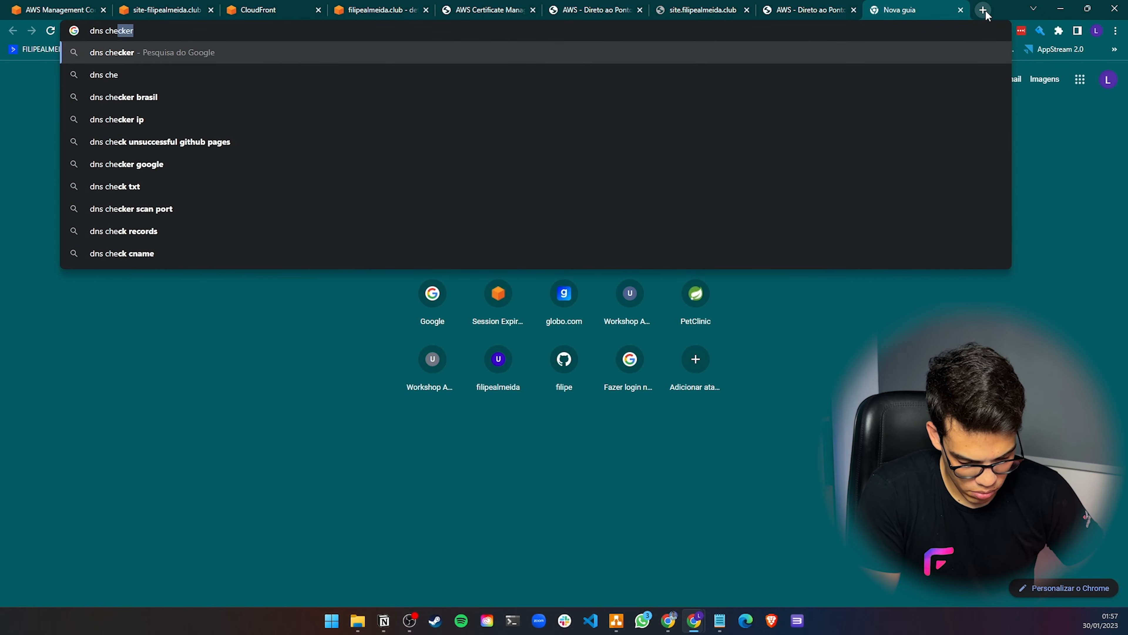
{"action": "type", "text": "cker"}
{"action": "key", "text": "Return"}
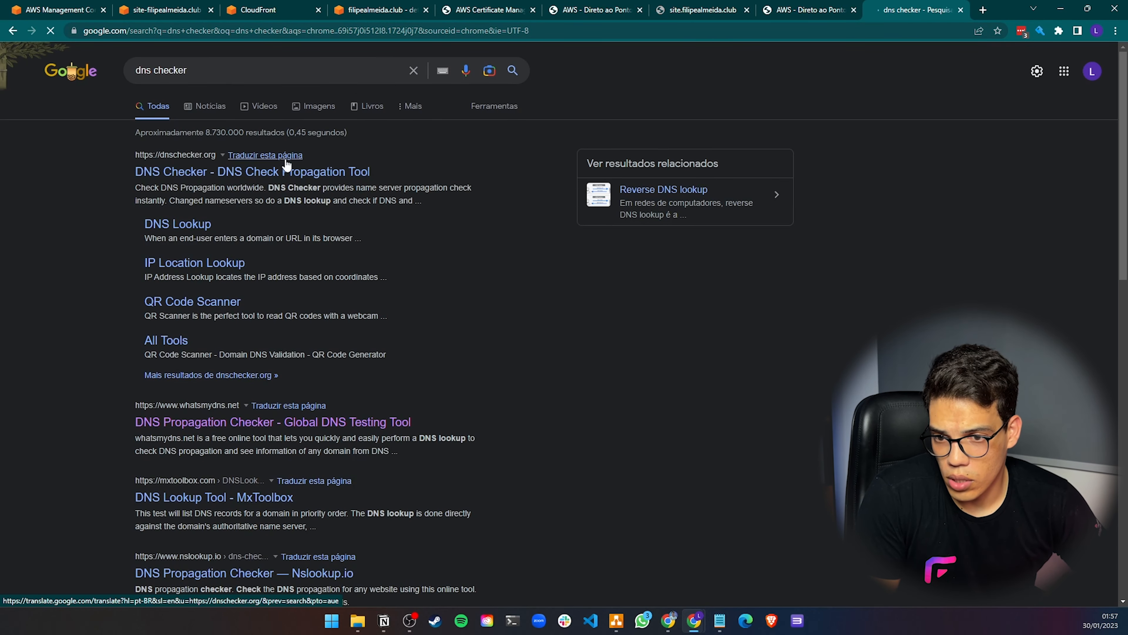
{"action": "left_click", "coordinate": [287, 171]}
{"action": "left_click", "coordinate": [211, 172]}
{"action": "type", "text": "si"}
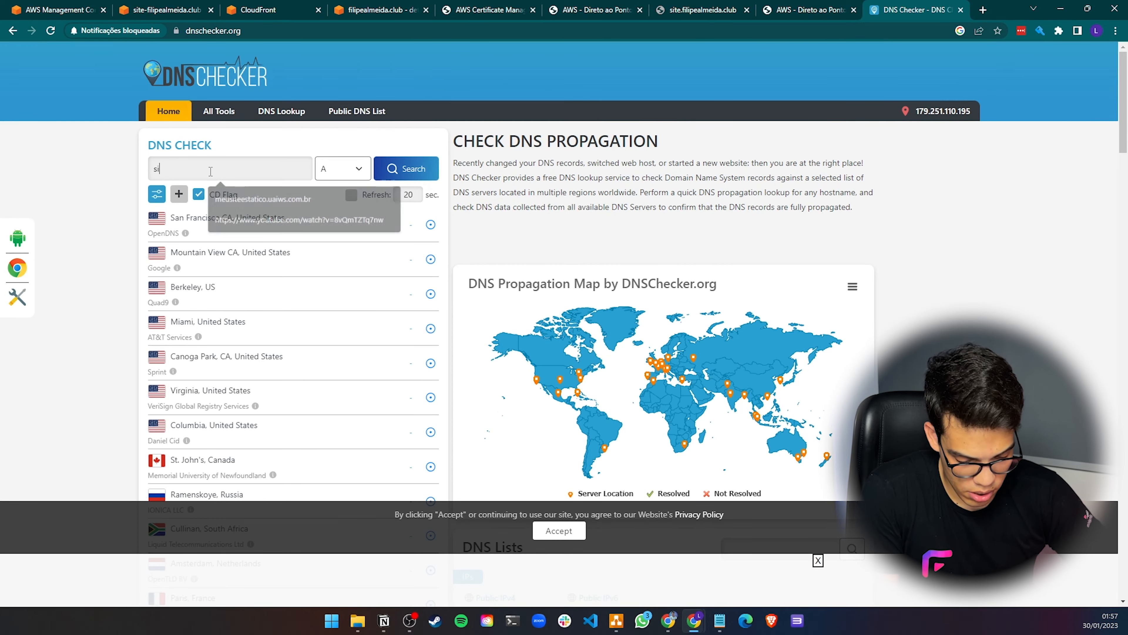
{"action": "type", "text": "te.filipealme"}
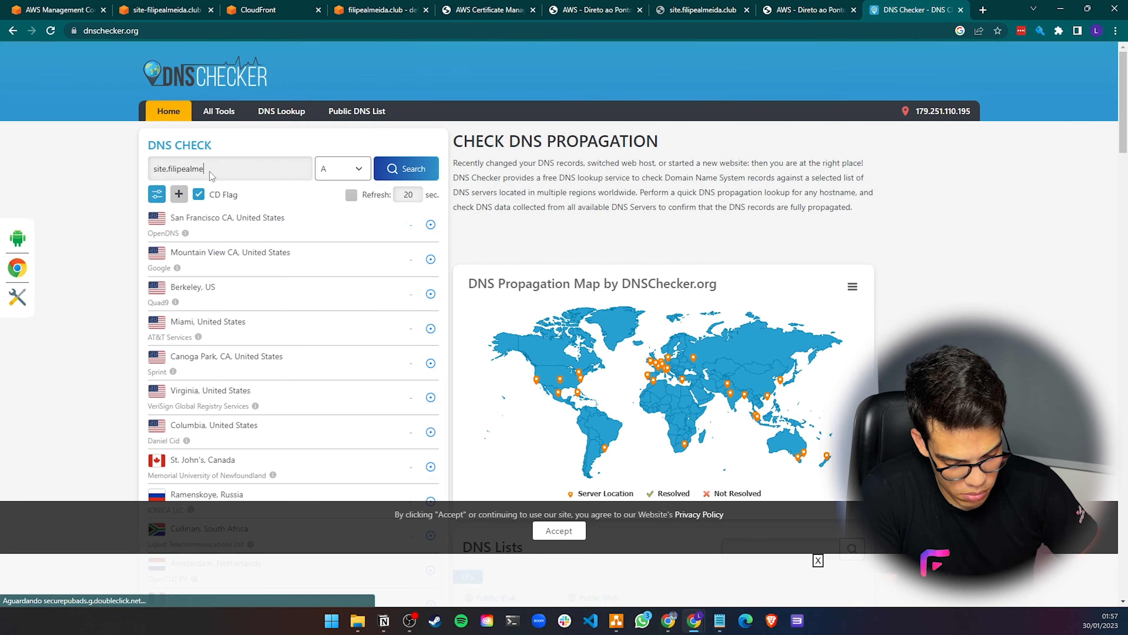
{"action": "type", "text": "ida.club"}
{"action": "key", "text": "Return"}
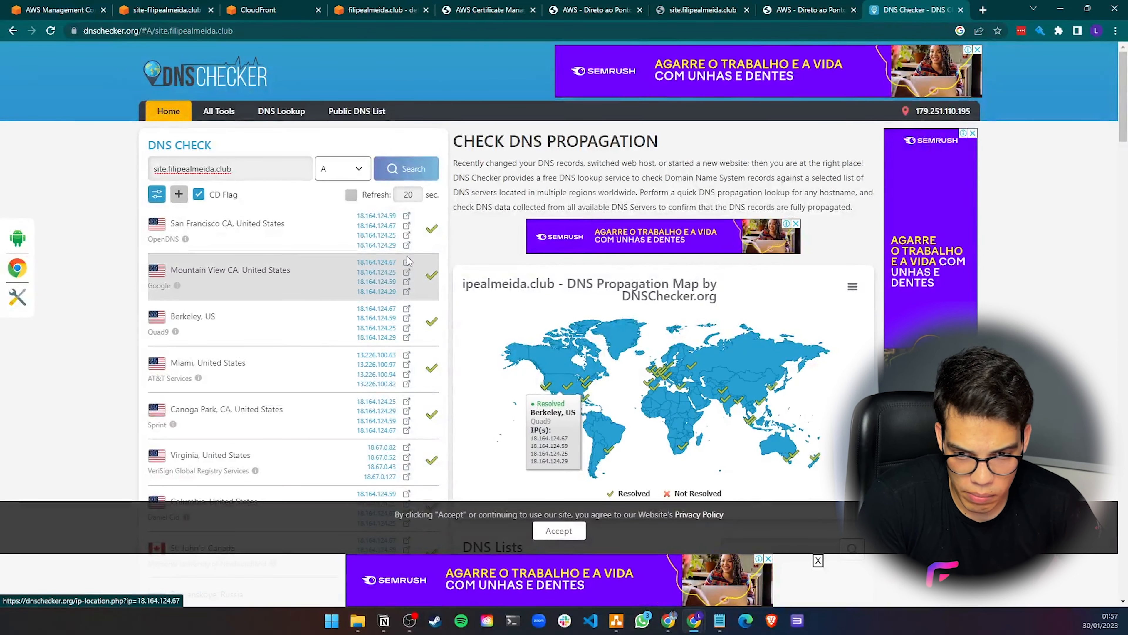
Compare the site tabs and the distributions list, then reload the site.filipealmeida.club tab
{"action": "left_click", "coordinate": [807, 9]}
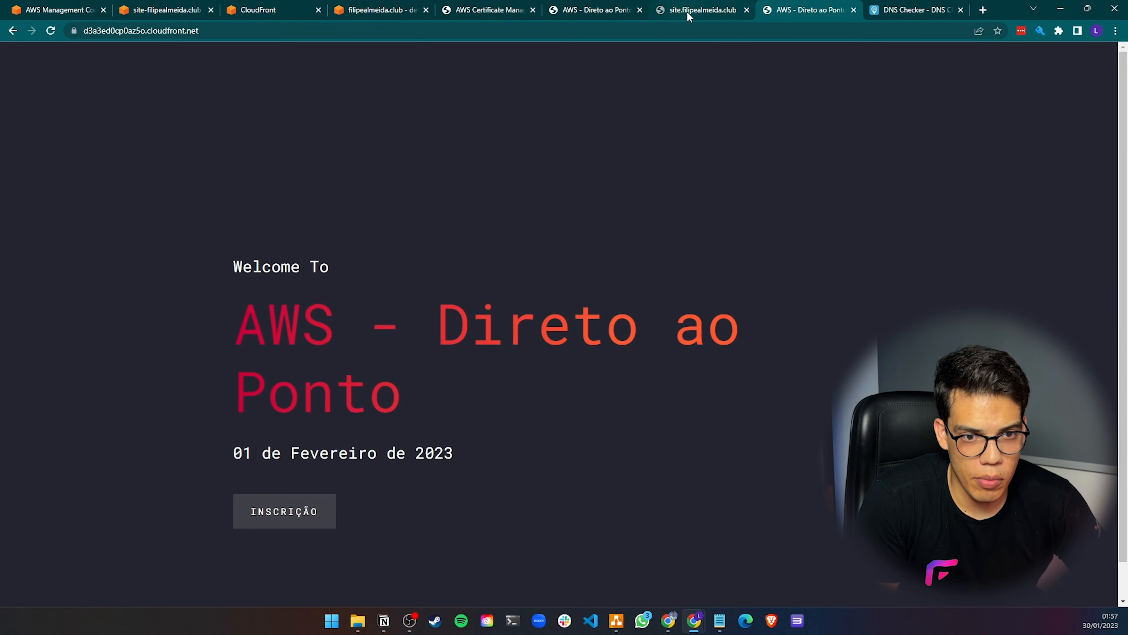
{"action": "left_click", "coordinate": [689, 10]}
{"action": "left_click", "coordinate": [812, 9]}
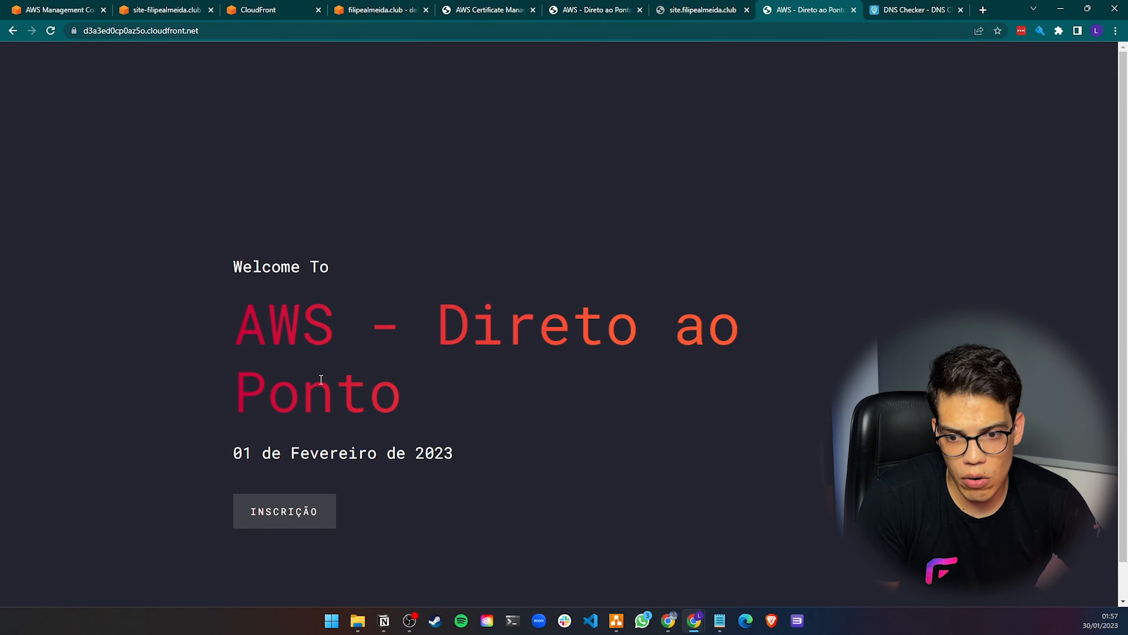
{"action": "left_click", "coordinate": [279, 9]}
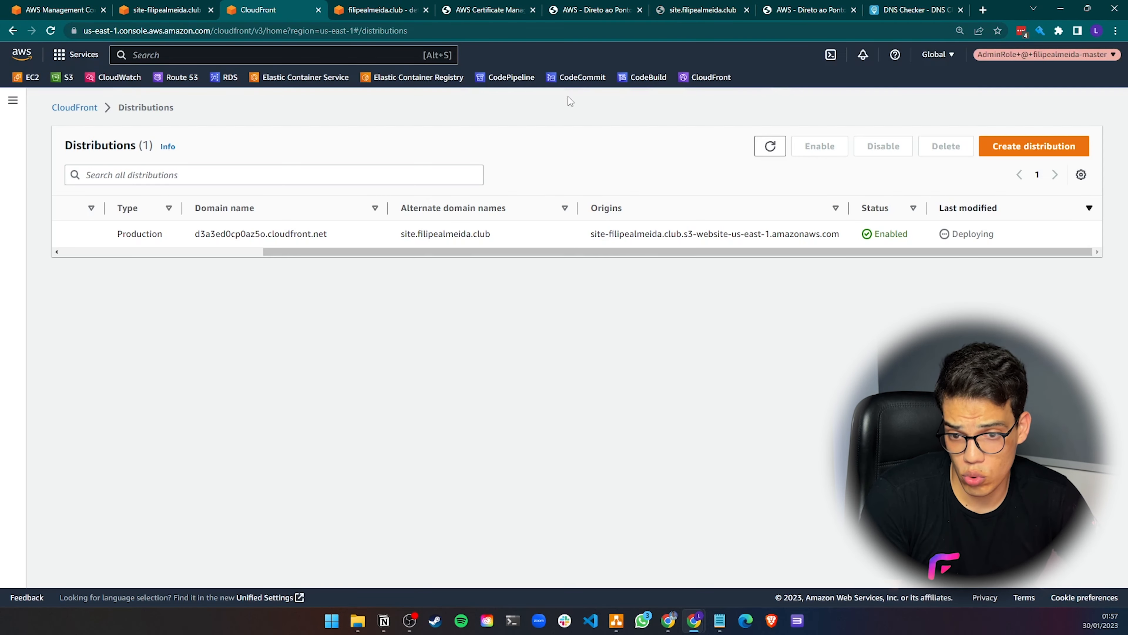
{"action": "left_click", "coordinate": [795, 10]}
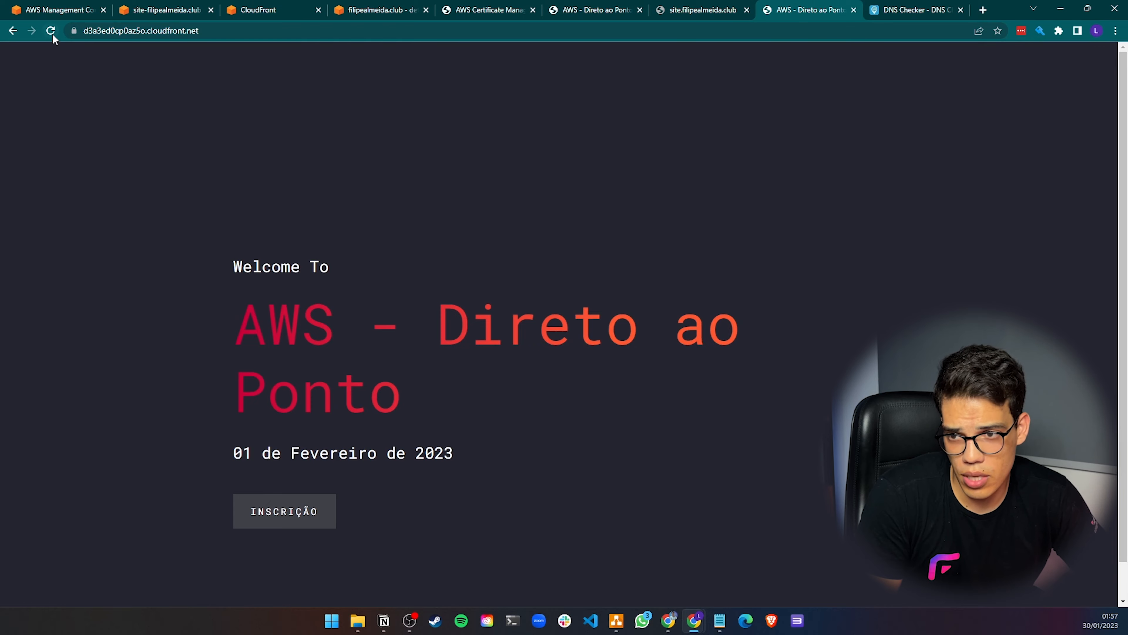
{"action": "left_click", "coordinate": [699, 10]}
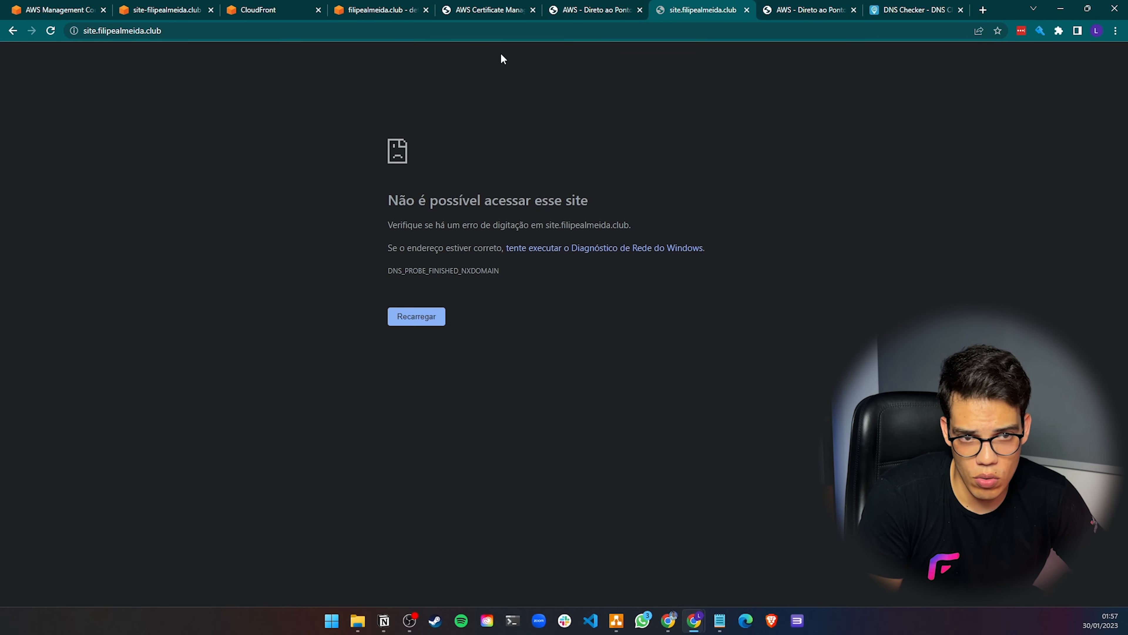
{"action": "left_click", "coordinate": [46, 33]}
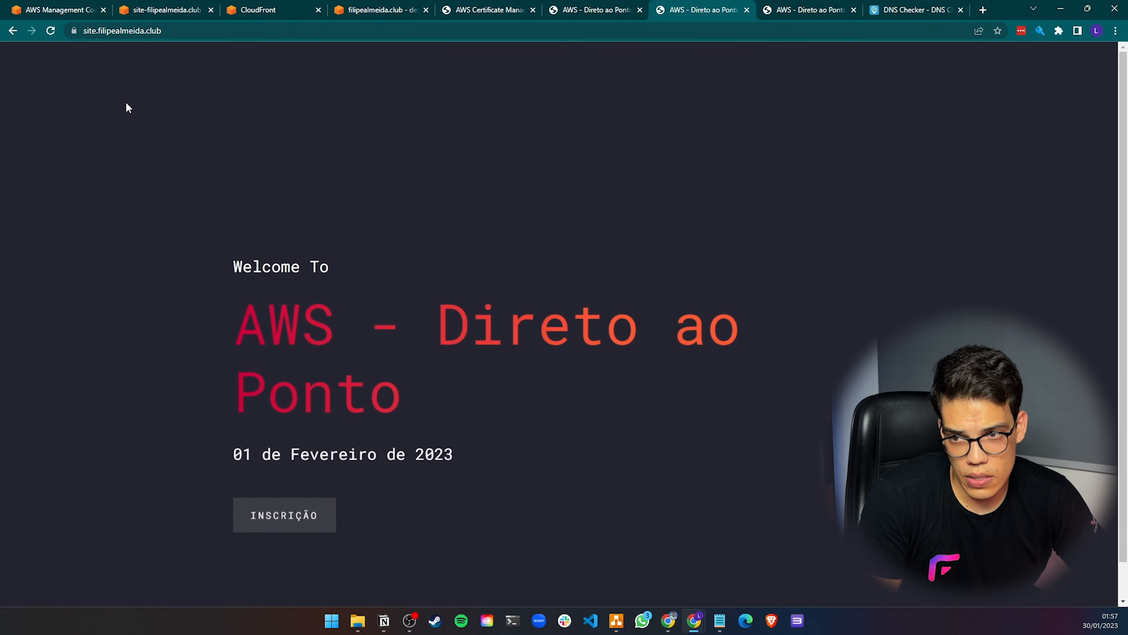
Reload the custom-domain site and inspect its SSL certificate's issuer and common name
{"action": "left_click", "coordinate": [805, 9]}
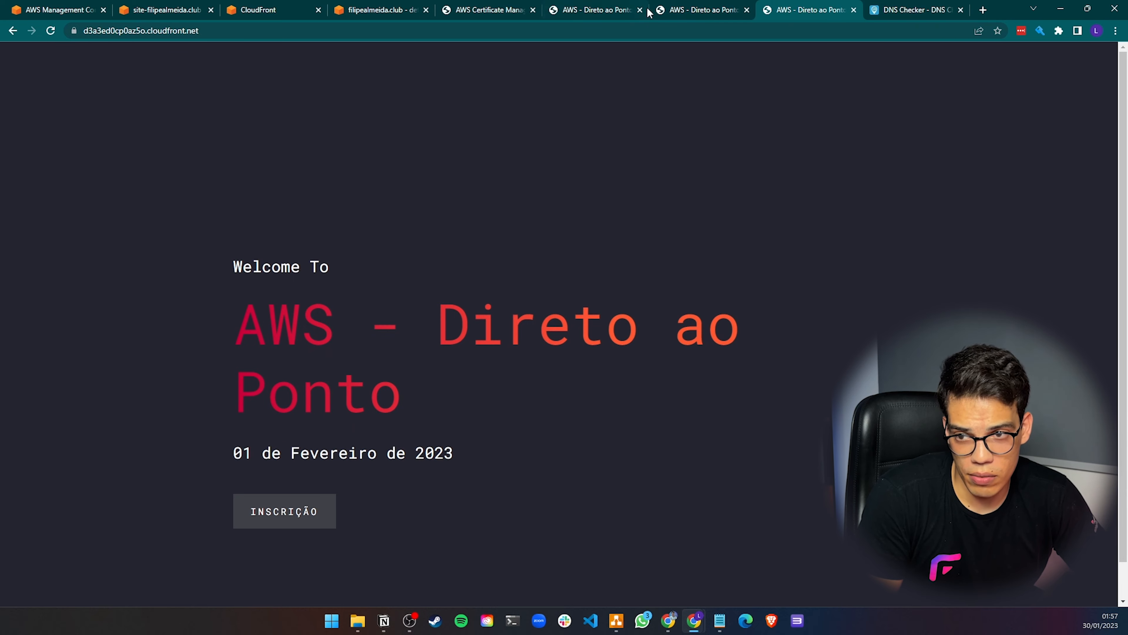
{"action": "left_click", "coordinate": [196, 32]}
{"action": "left_click", "coordinate": [711, 9]}
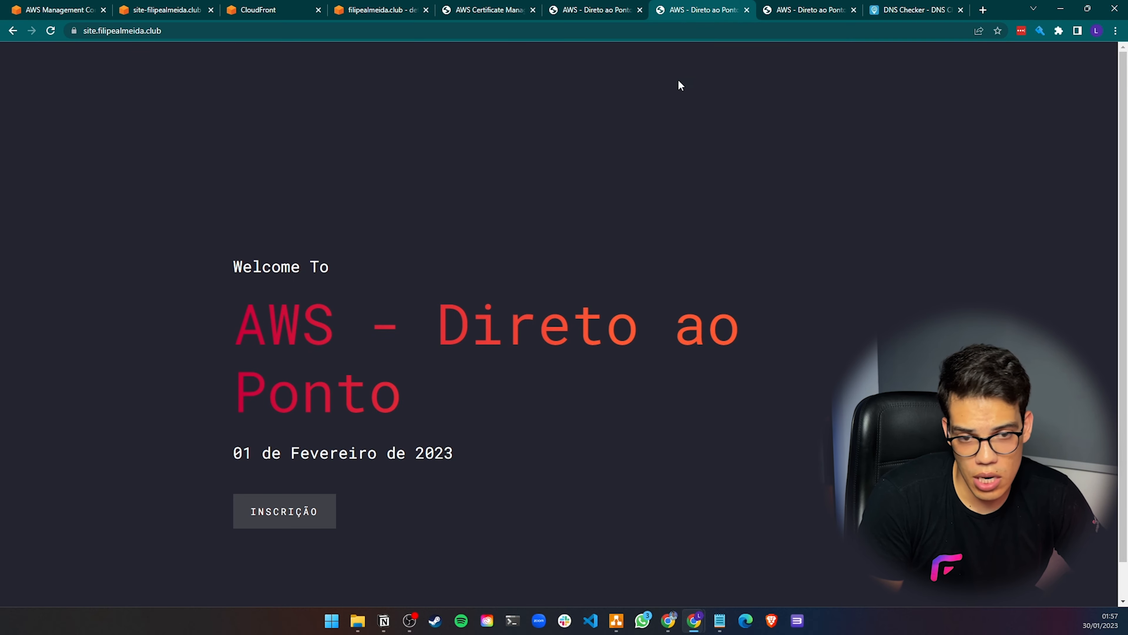
{"action": "left_click", "coordinate": [58, 32]}
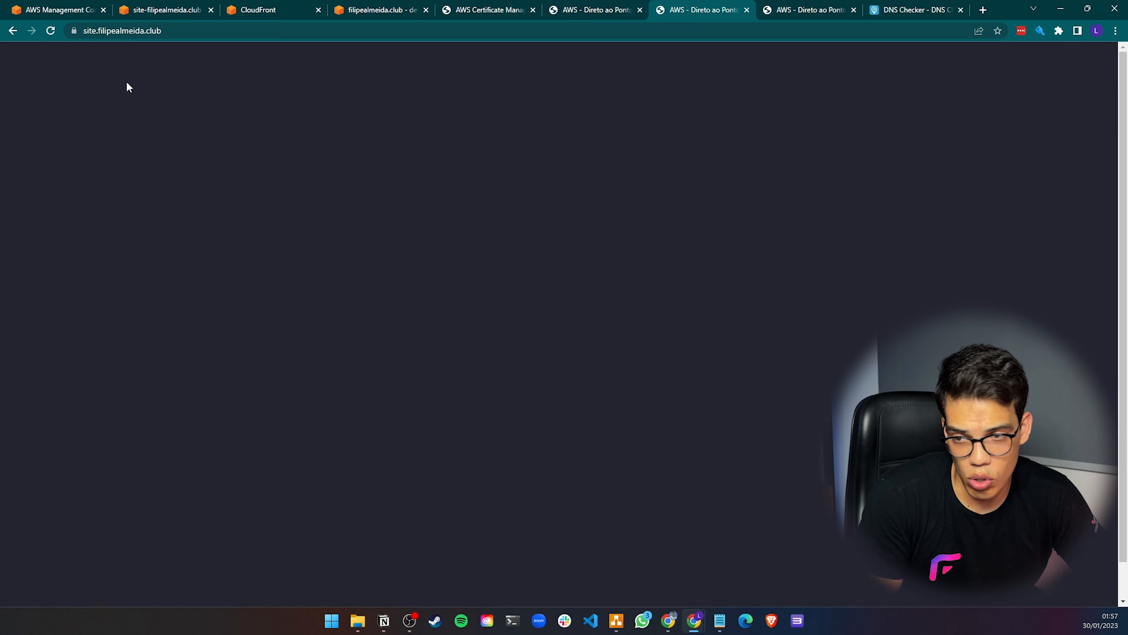
{"action": "left_click", "coordinate": [73, 31]}
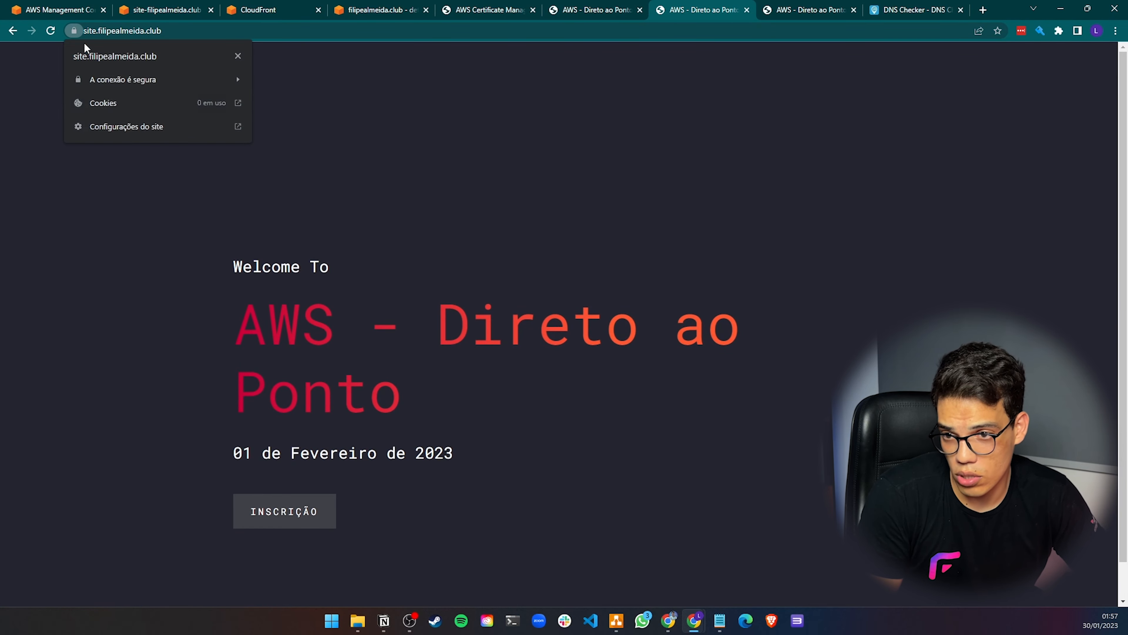
{"action": "left_click", "coordinate": [121, 79]}
{"action": "left_click", "coordinate": [132, 171]}
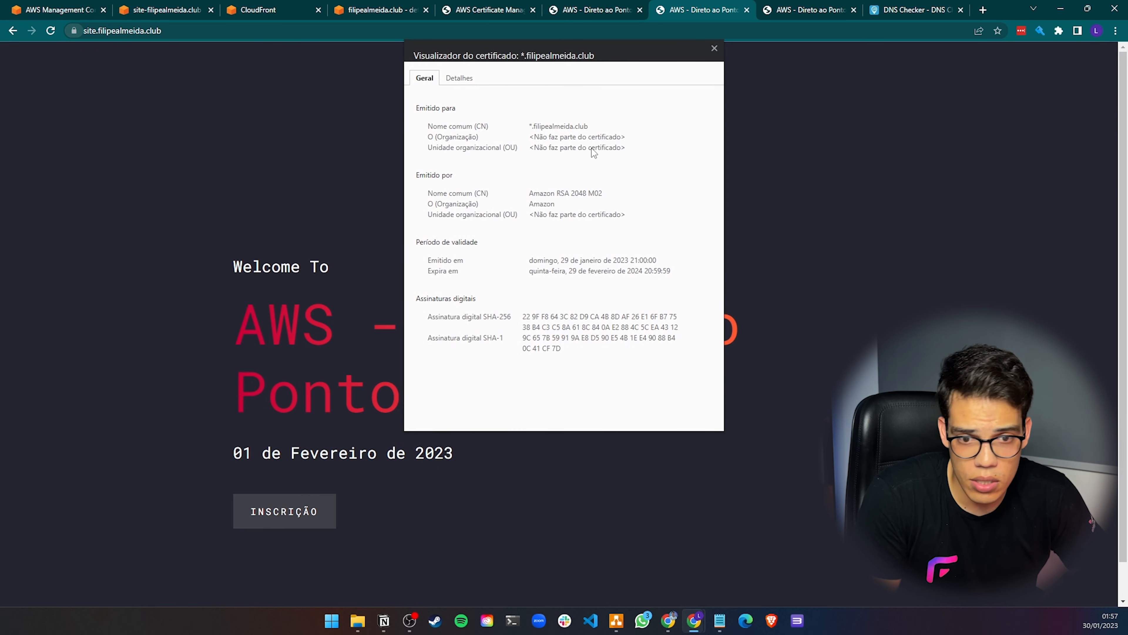
{"action": "left_click_drag", "start_coordinate": [532, 127], "coordinate": [565, 127]}
{"action": "left_click", "coordinate": [569, 126]}
{"action": "left_click", "coordinate": [534, 196]}
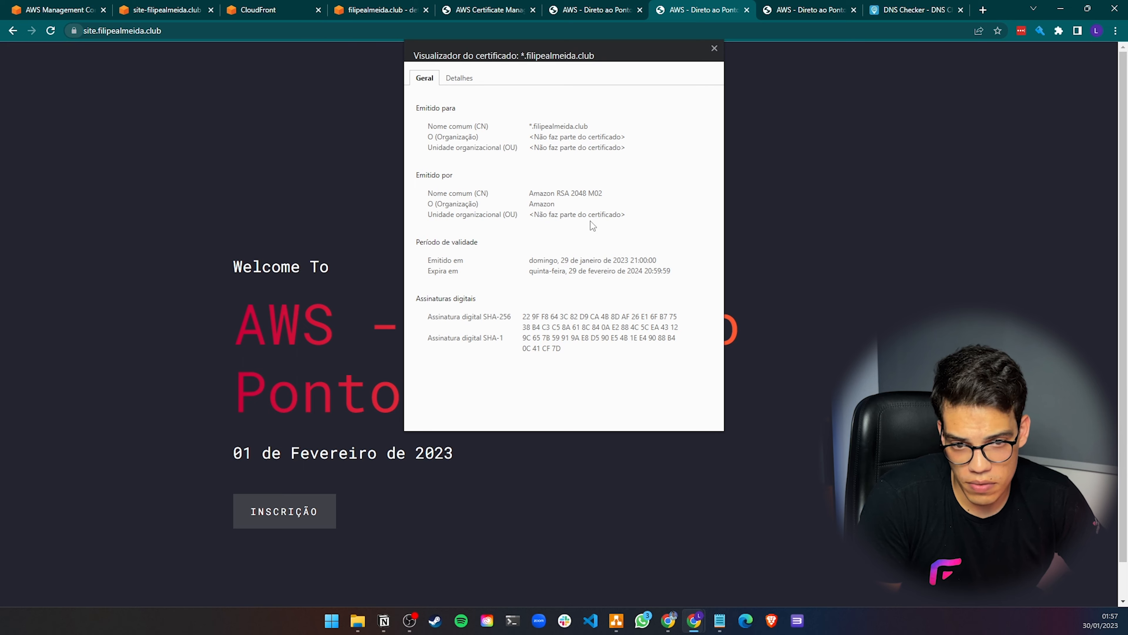
Switch to the draw.io diagram and copy the green check mark onto the CloudFront icon
{"action": "left_click", "coordinate": [616, 620]}
{"action": "left_click", "coordinate": [725, 286]}
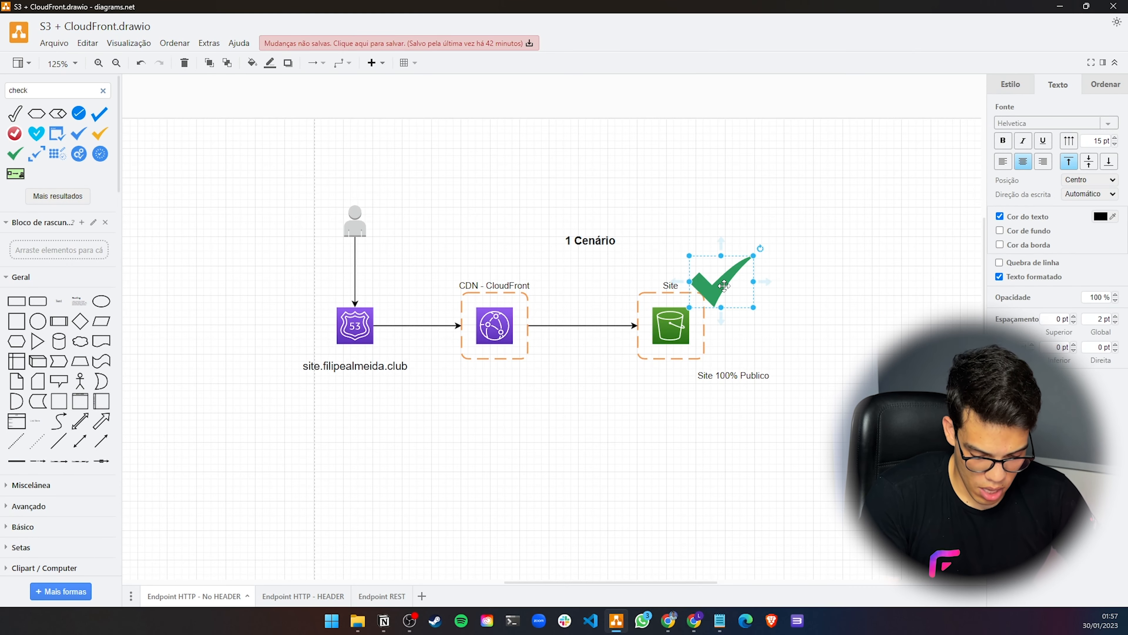
{"action": "left_click_drag", "start_coordinate": [724, 286], "coordinate": [547, 284]}
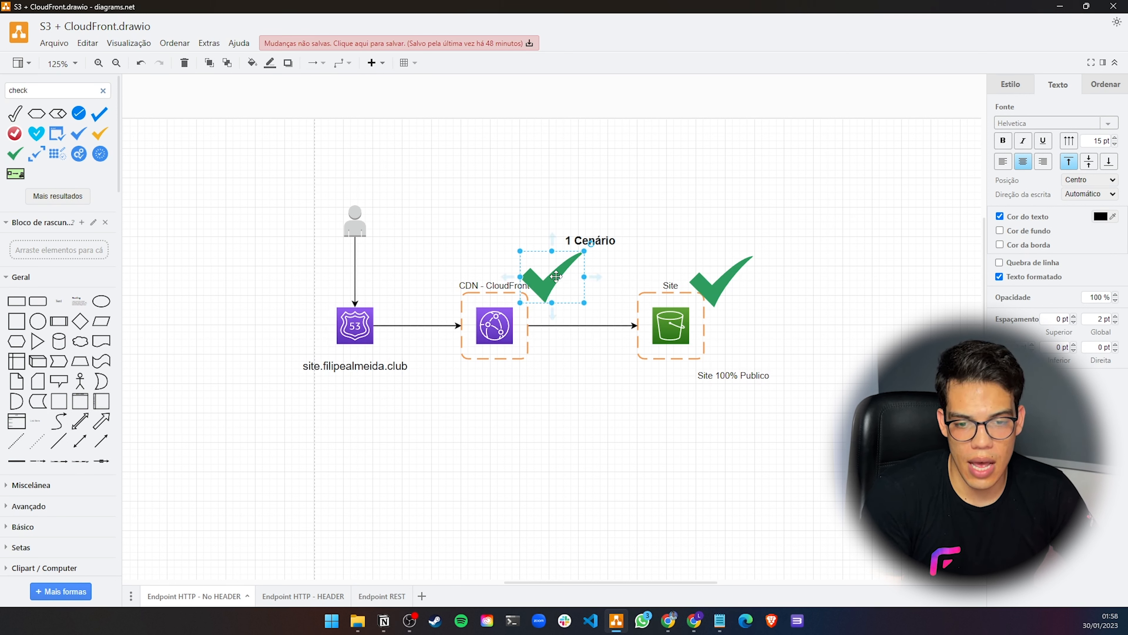
{"action": "left_click_drag", "start_coordinate": [557, 273], "coordinate": [520, 269]}
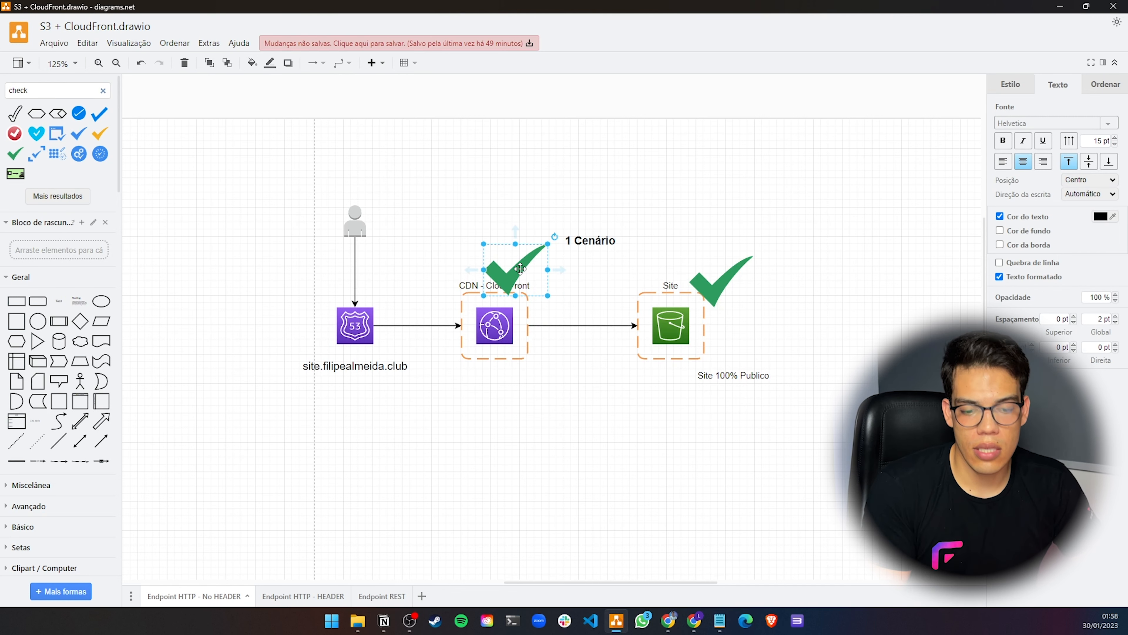
Return to the browser and open the S3 website endpoint tab
{"action": "mouse_move", "coordinate": [694, 620]}
{"action": "left_click", "coordinate": [765, 567]}
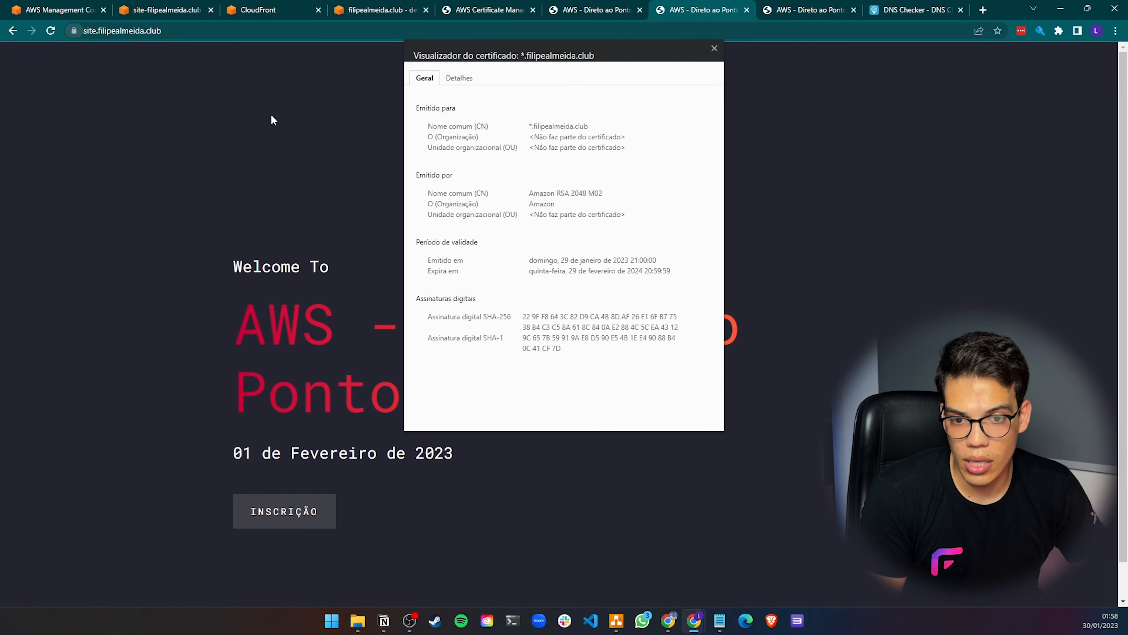
{"action": "left_click", "coordinate": [574, 10]}
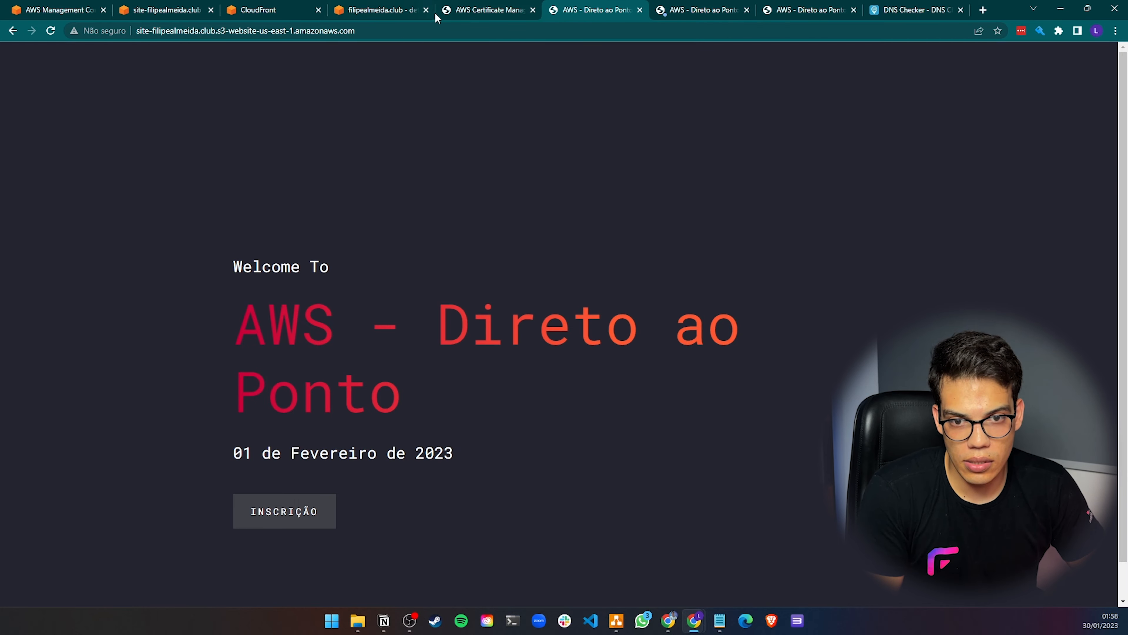
Glance through the ACM, Route 53 and CloudFront tabs
{"action": "left_click", "coordinate": [471, 14]}
{"action": "left_click", "coordinate": [393, 11]}
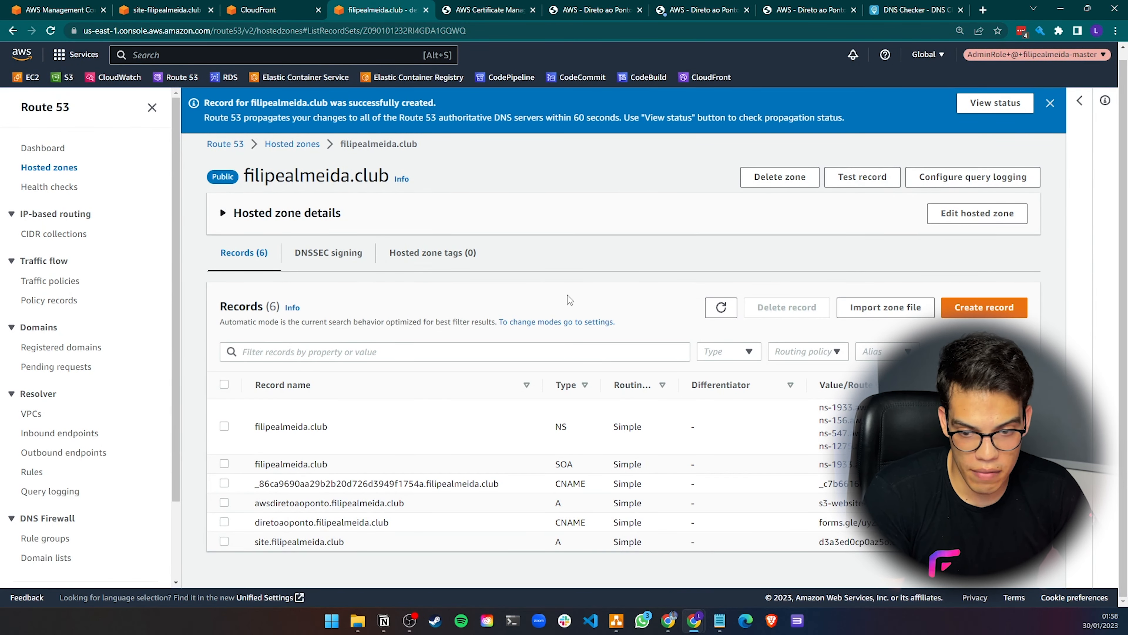
{"action": "left_click", "coordinate": [271, 10]}
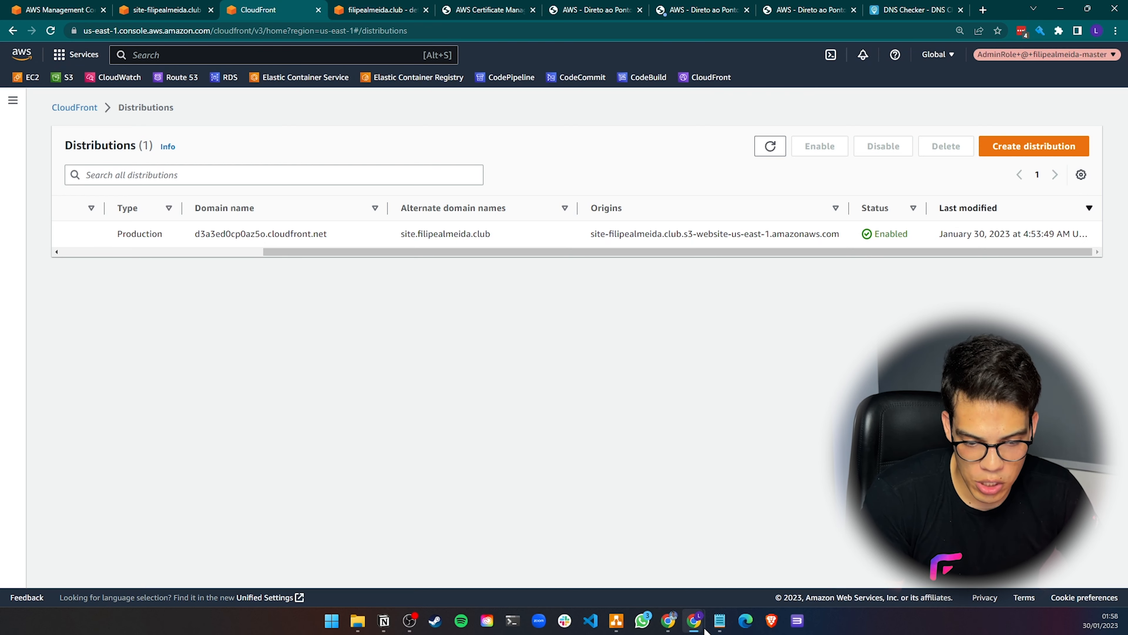
Open the draw.io diagram and switch to the Endpoint HTTP - HEADER page
{"action": "mouse_move", "coordinate": [697, 627]}
{"action": "left_click", "coordinate": [616, 621]}
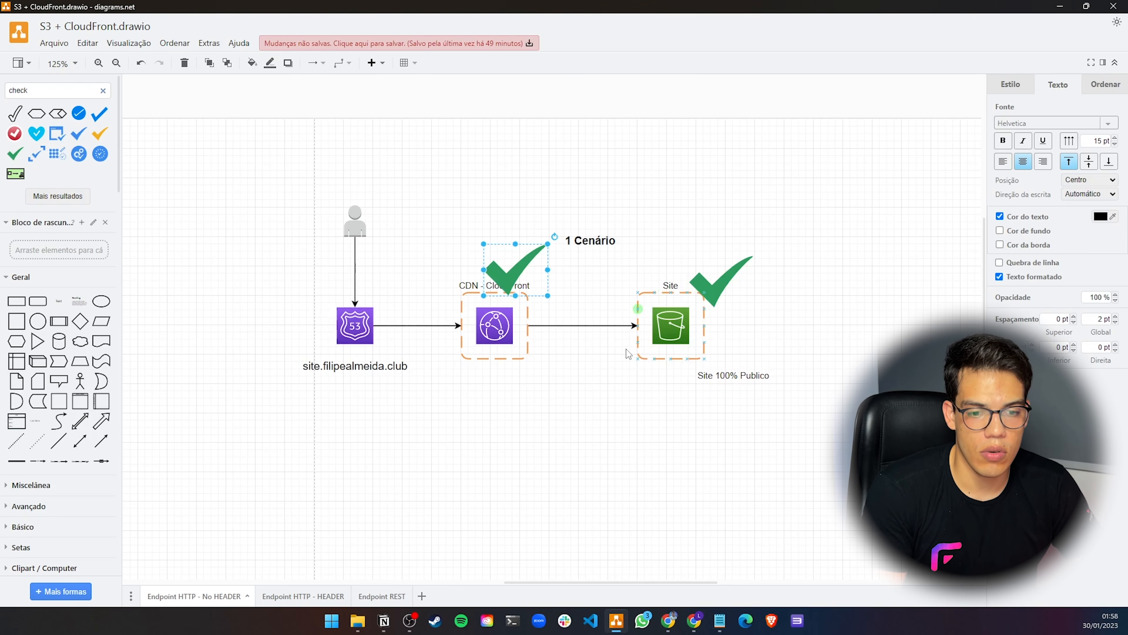
{"action": "left_click", "coordinate": [294, 596]}
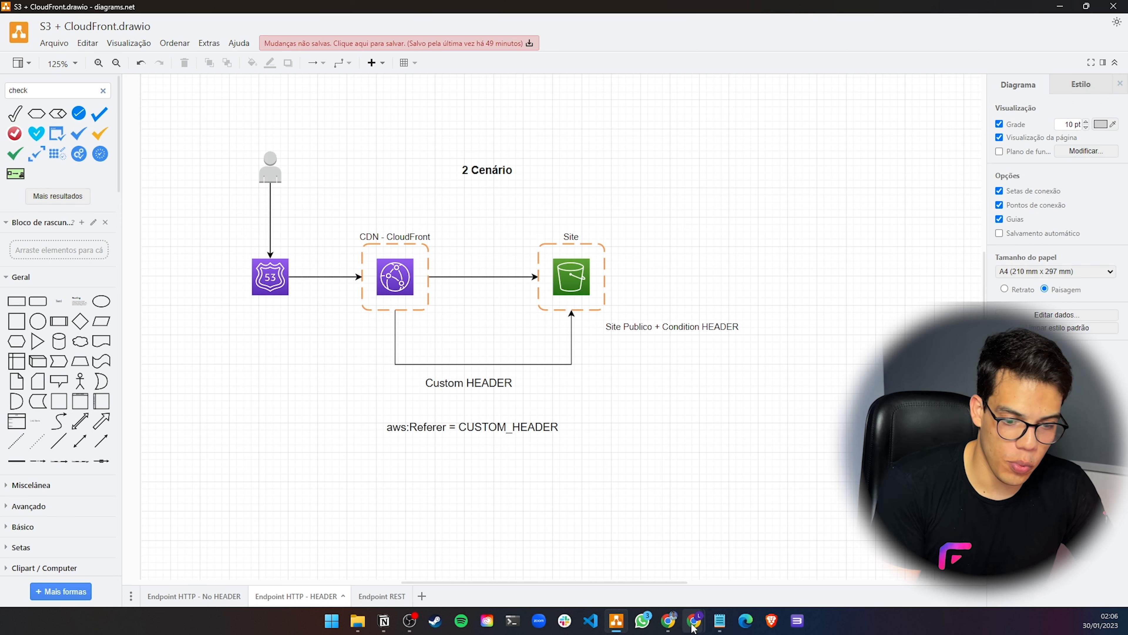
Return to the browser and review the Route 53 records, S3 bucket and CloudFront distributions tabs
{"action": "mouse_move", "coordinate": [695, 620]}
{"action": "mouse_move", "coordinate": [787, 559]}
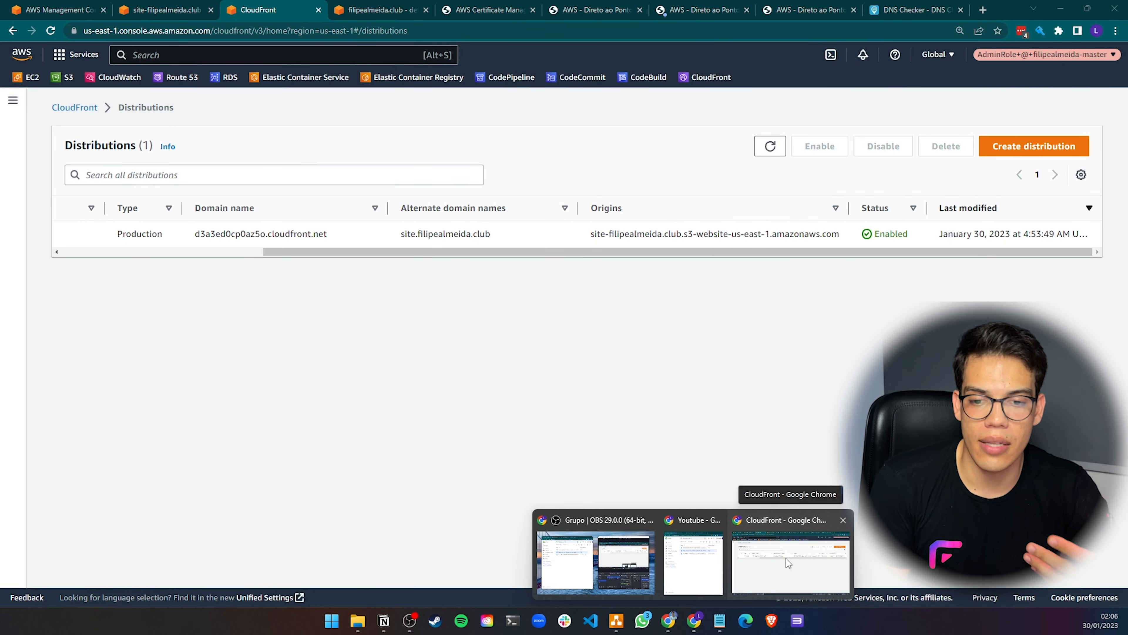
{"action": "left_click", "coordinate": [786, 558]}
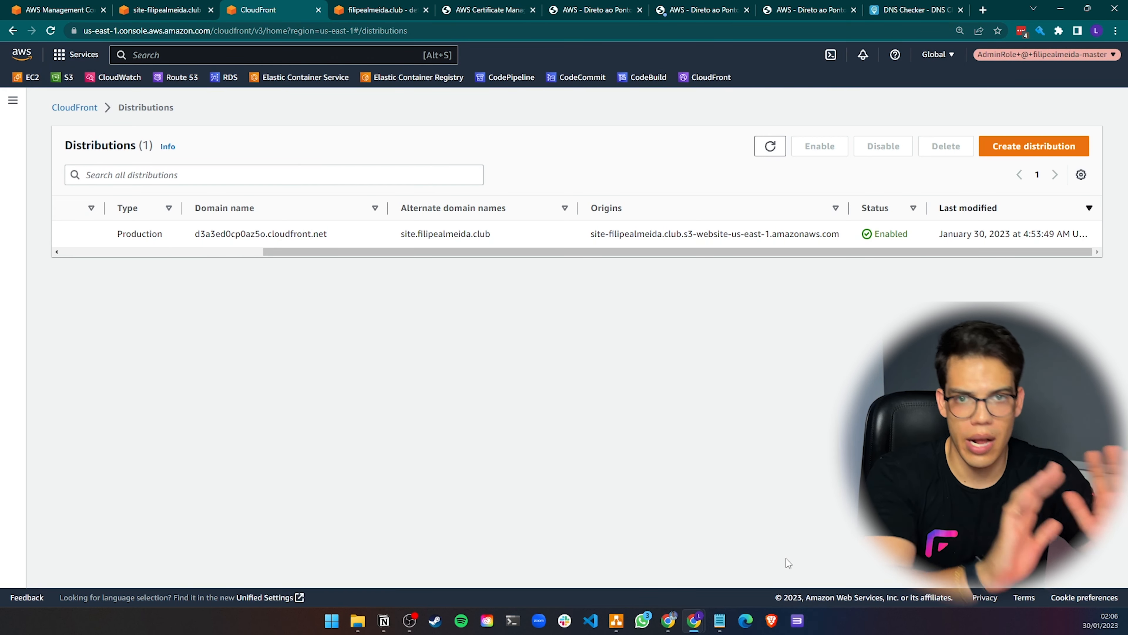
{"action": "left_click", "coordinate": [378, 9]}
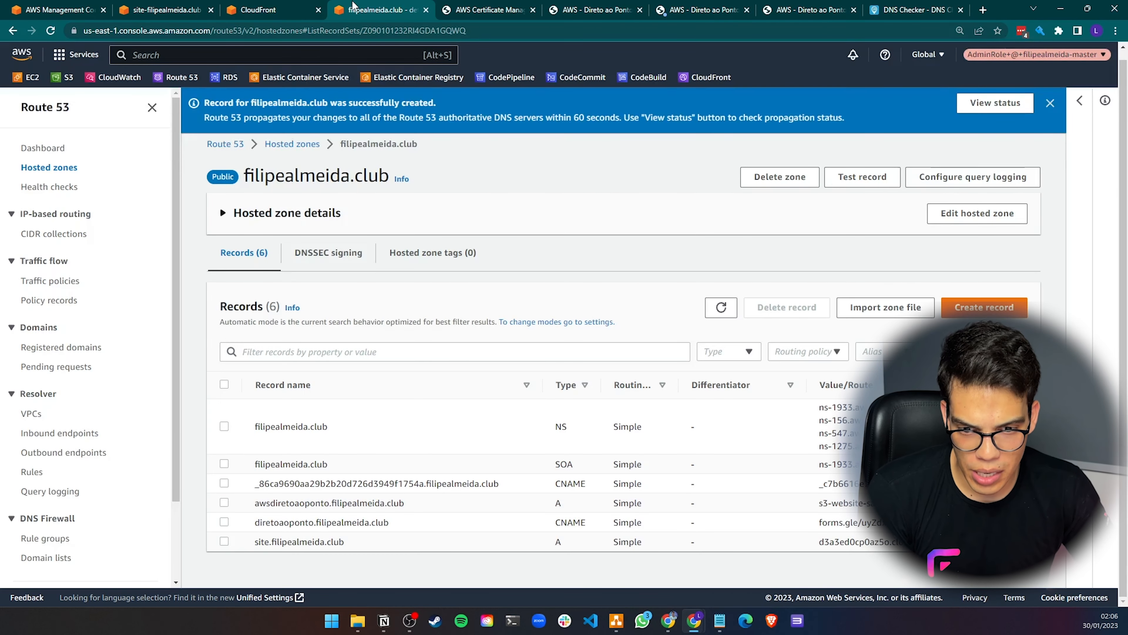
{"action": "left_click", "coordinate": [1050, 103]}
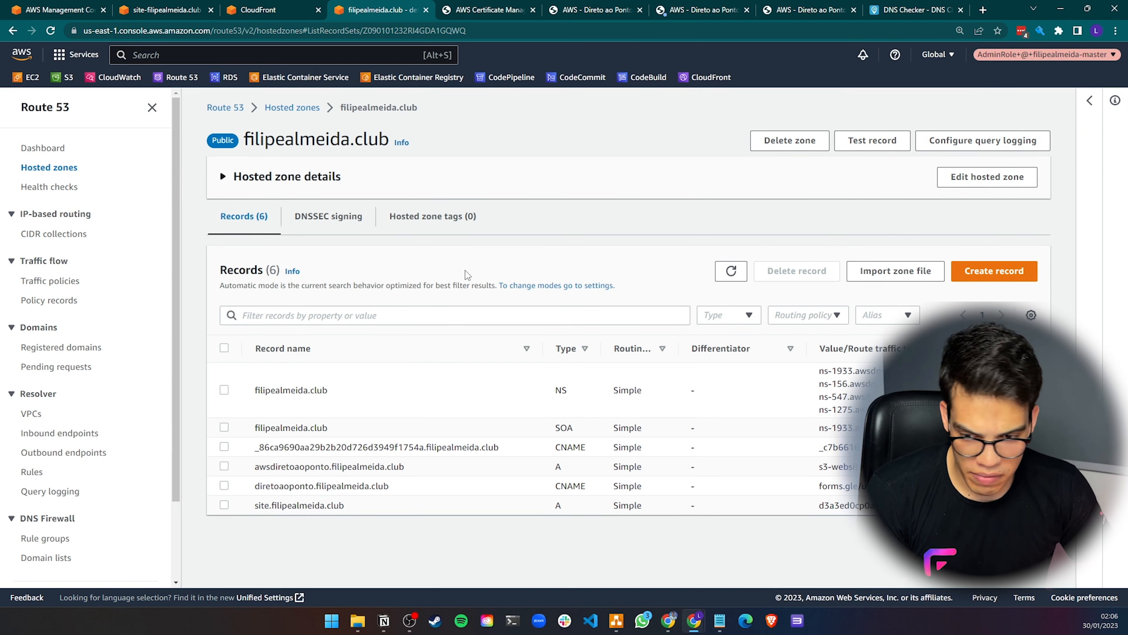
{"action": "left_click", "coordinate": [165, 10]}
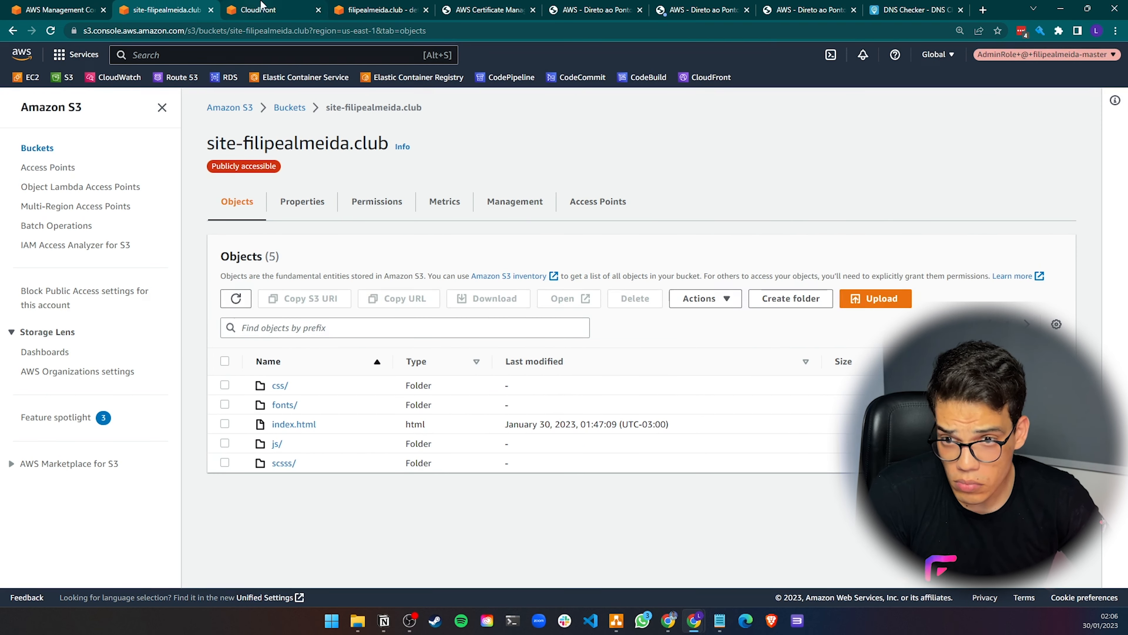
{"action": "left_click", "coordinate": [259, 9]}
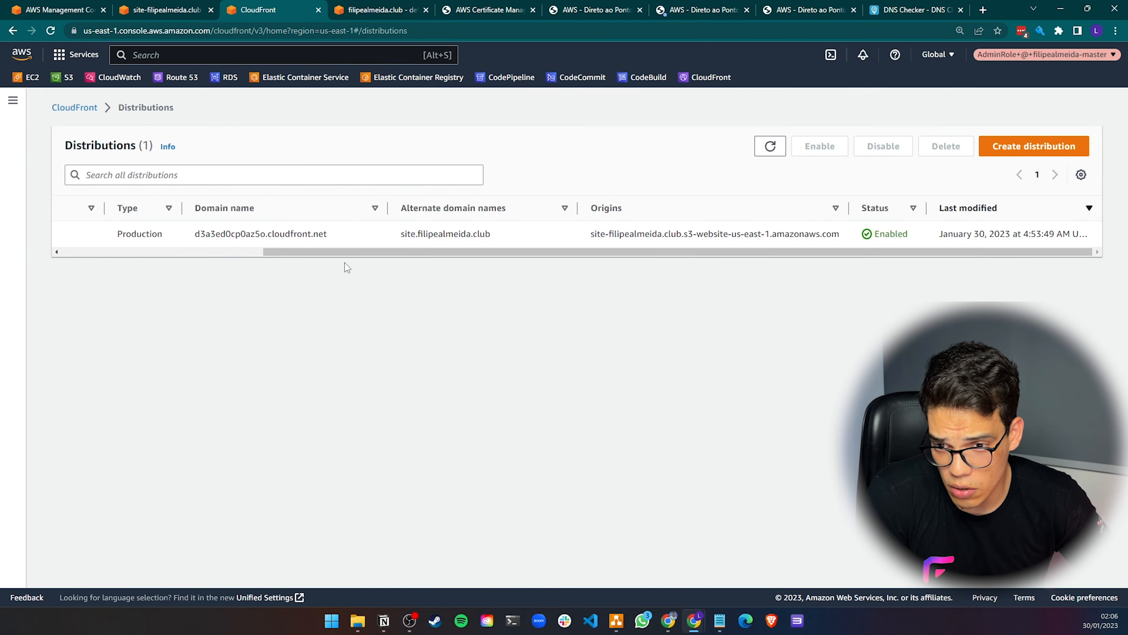
Open the CloudFront distribution's Origins tab and select the S3 website origin
{"action": "left_click_drag", "start_coordinate": [284, 252], "coordinate": [80, 251]}
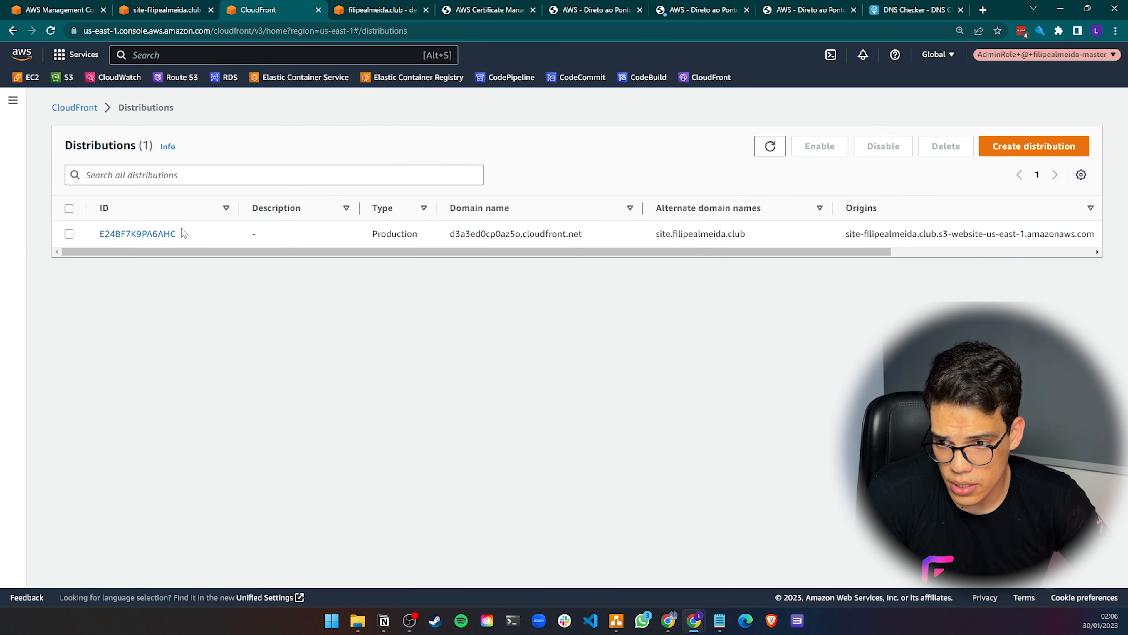
{"action": "left_click", "coordinate": [133, 240]}
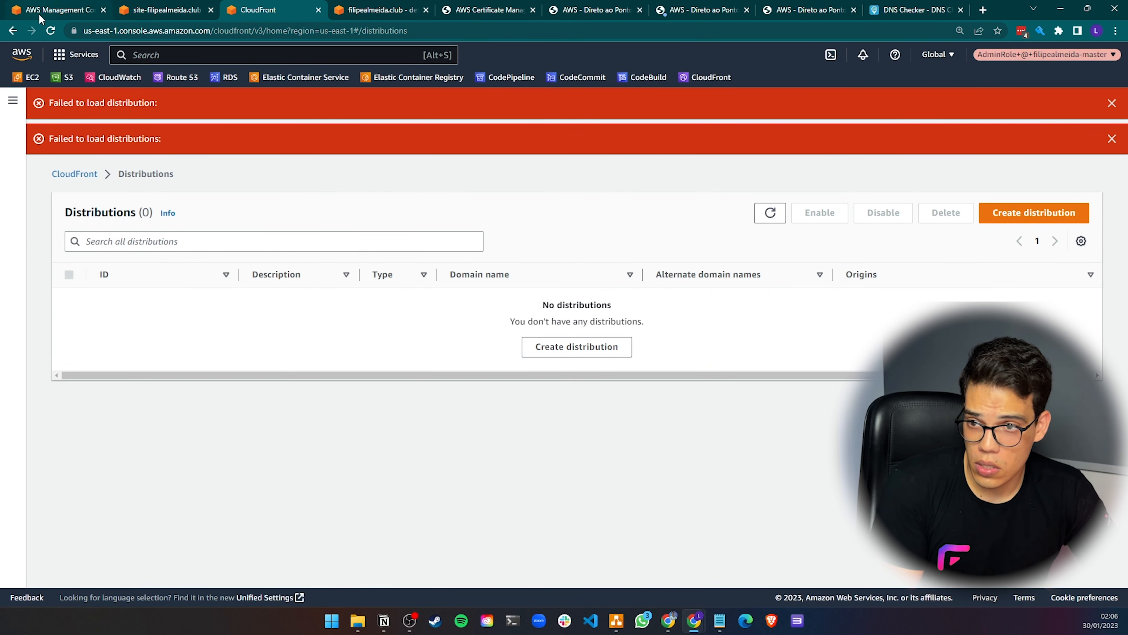
{"action": "left_click", "coordinate": [51, 31]}
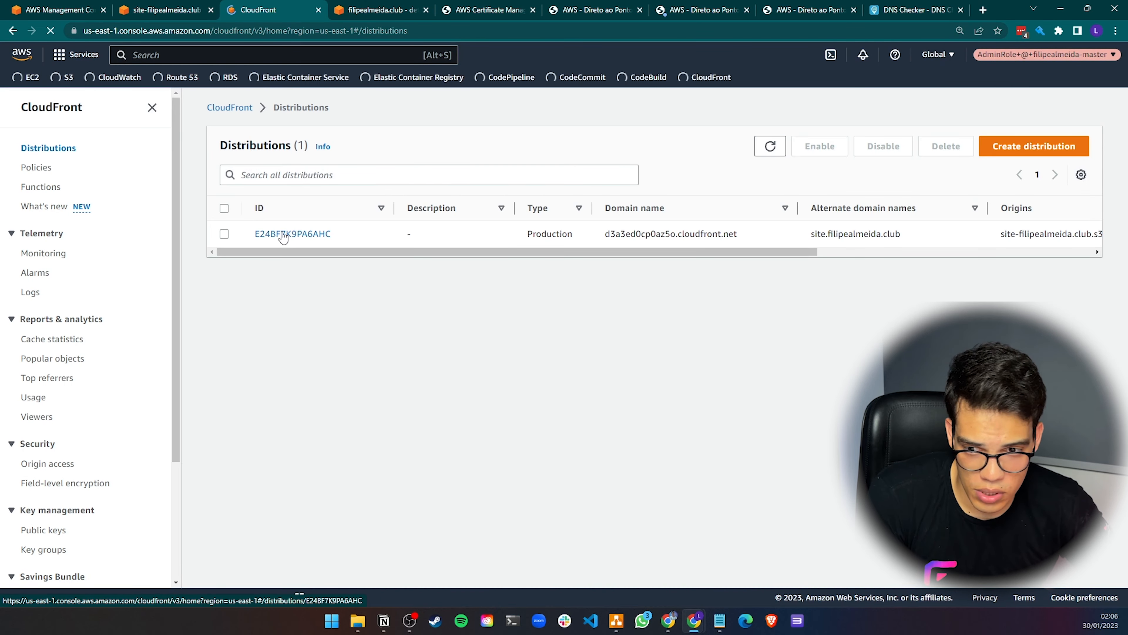
{"action": "left_click", "coordinate": [306, 233]}
{"action": "left_click", "coordinate": [296, 174]}
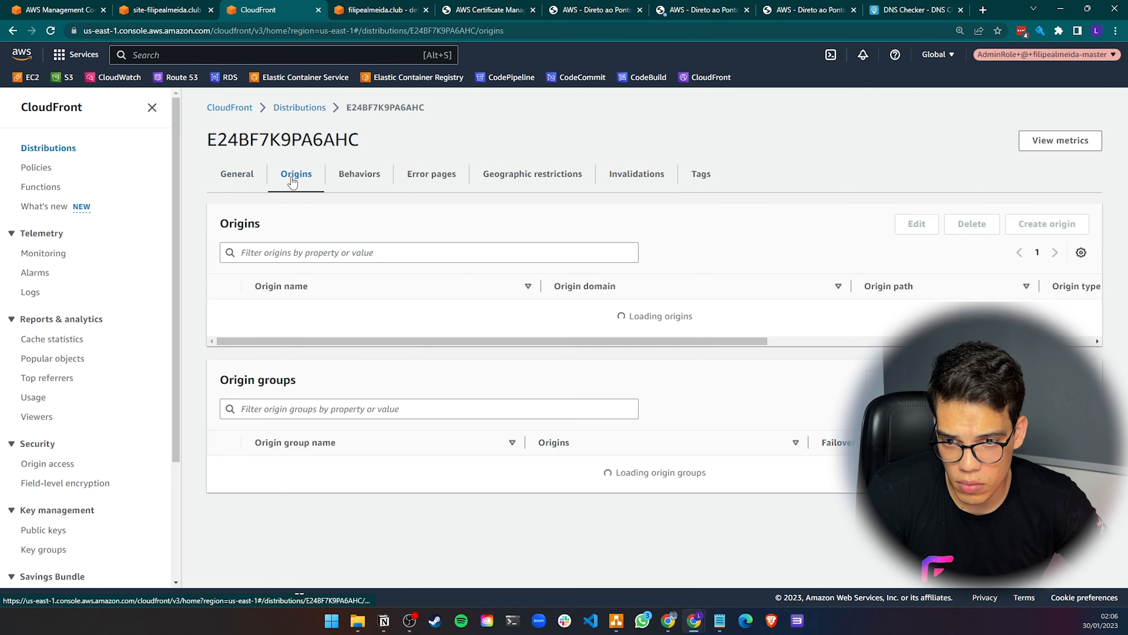
{"action": "left_click", "coordinate": [224, 312]}
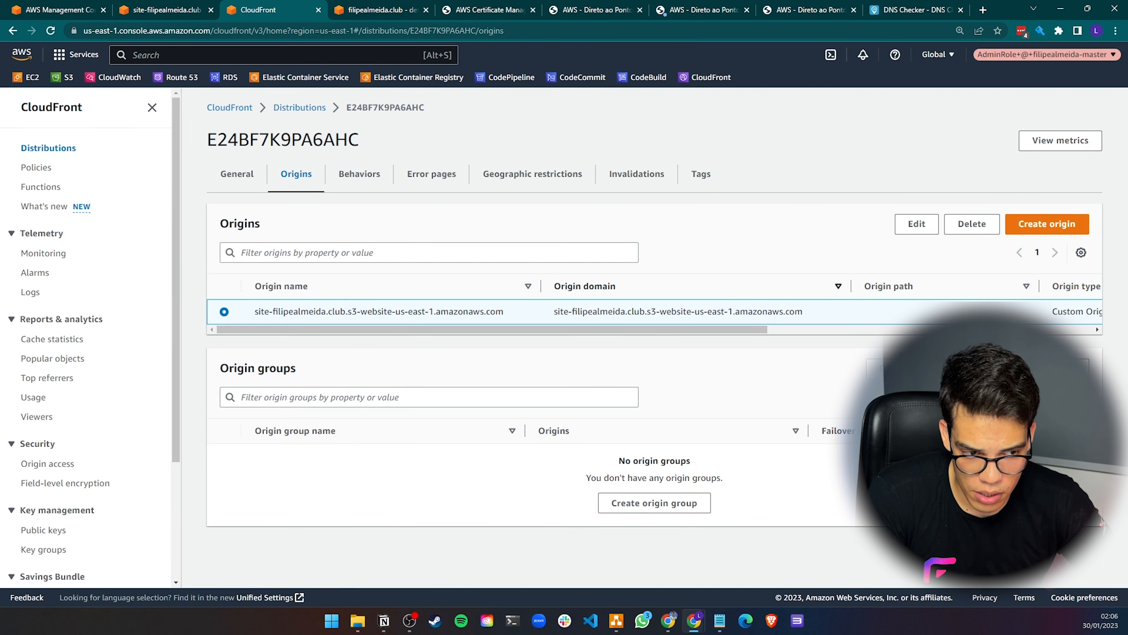
Edit the origin and add a custom header named Referer
{"action": "left_click", "coordinate": [916, 224]}
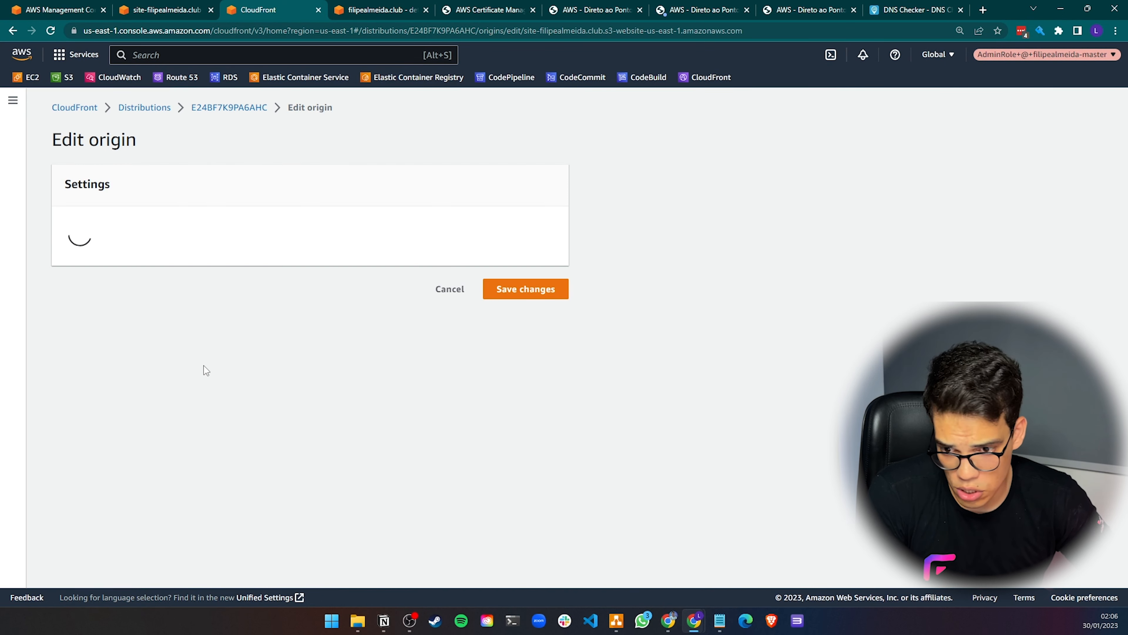
{"action": "left_click", "coordinate": [101, 415]}
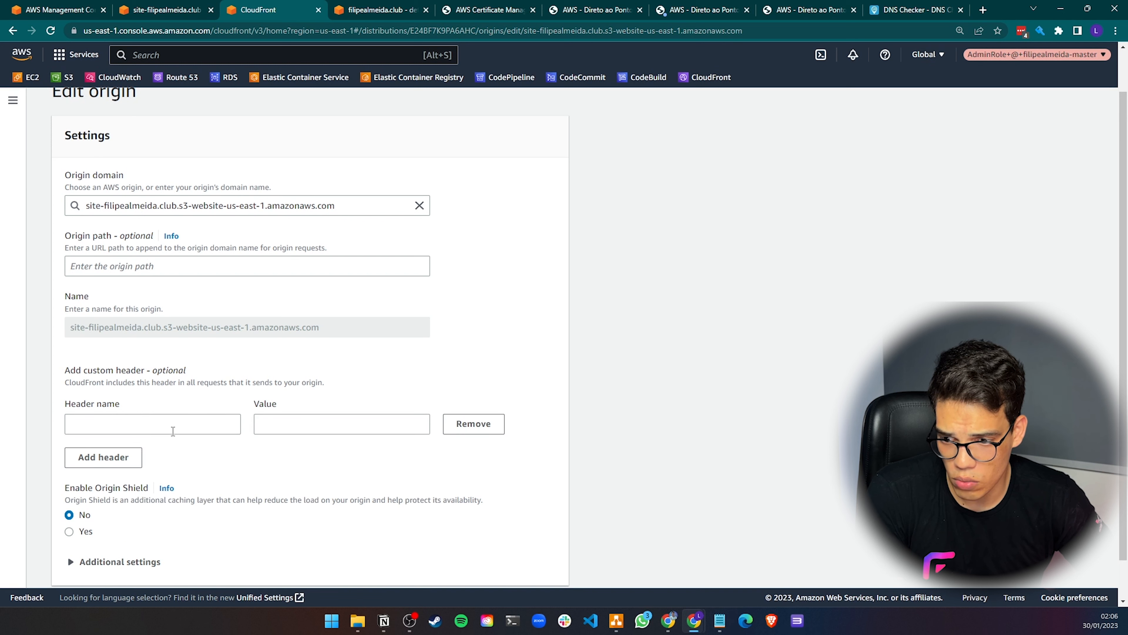
{"action": "scroll", "coordinate": [118, 374], "scroll_direction": "down", "scroll_amount": 1}
{"action": "left_click", "coordinate": [118, 373]}
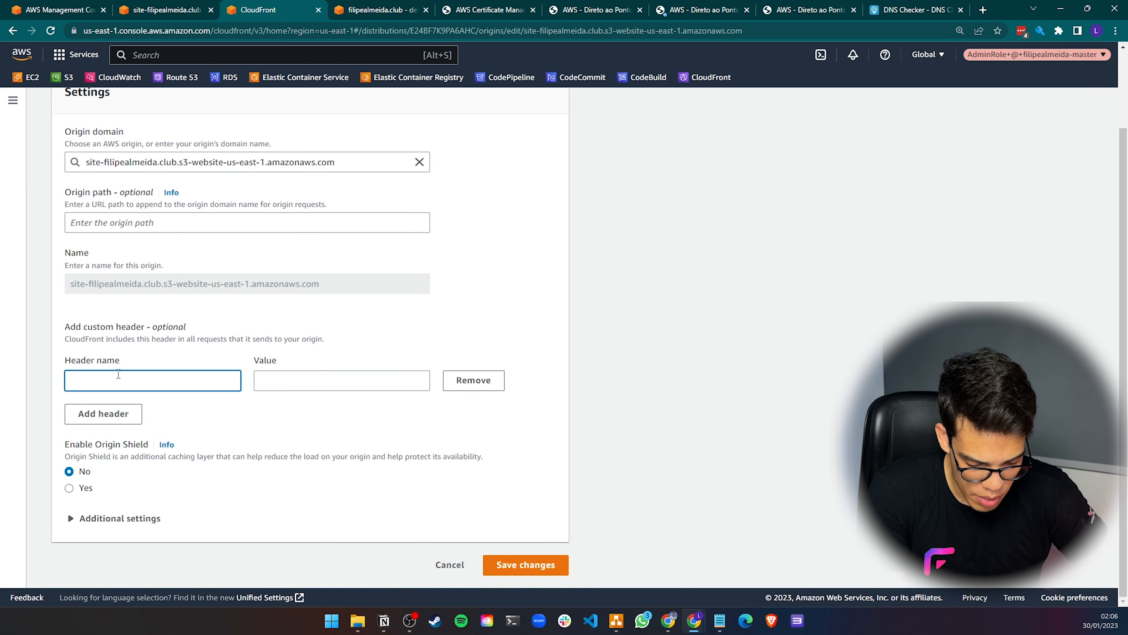
{"action": "type", "text": "Referer"}
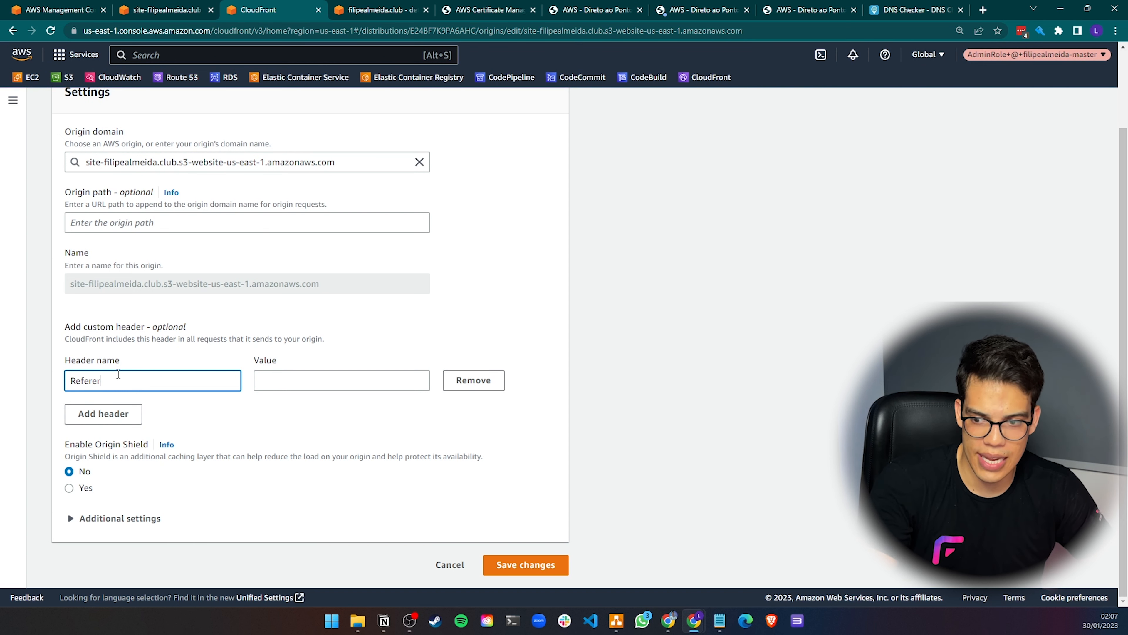
Copy the CUSTOM_HEADER token from Notepad into the header's value and save the origin changes
{"action": "left_click", "coordinate": [317, 386]}
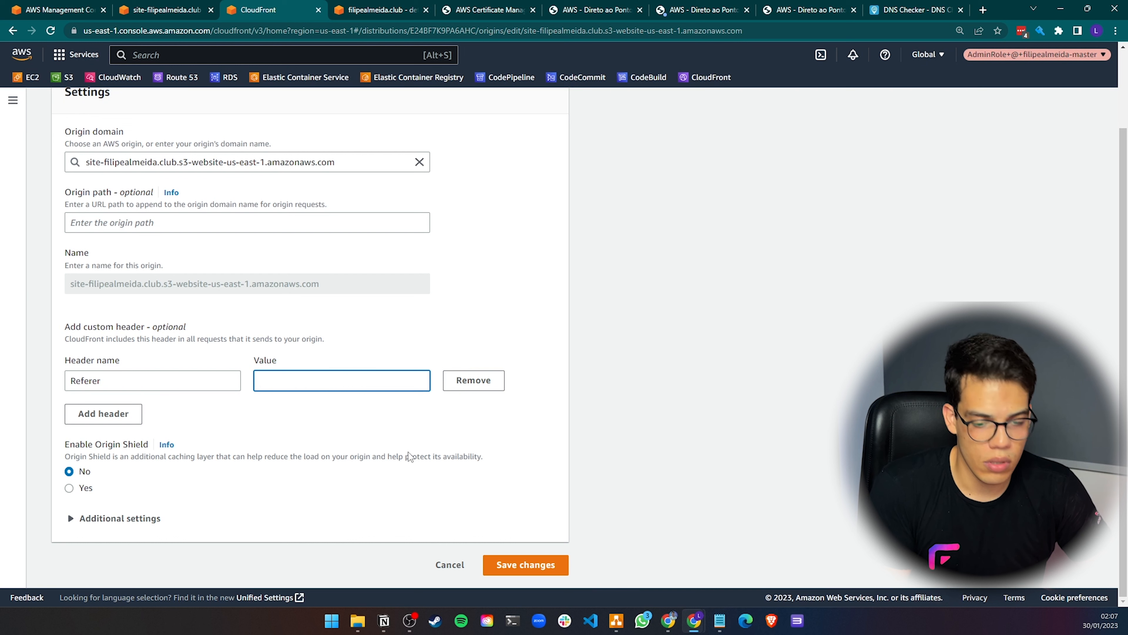
{"action": "mouse_move", "coordinate": [720, 620]}
{"action": "left_click", "coordinate": [788, 564]}
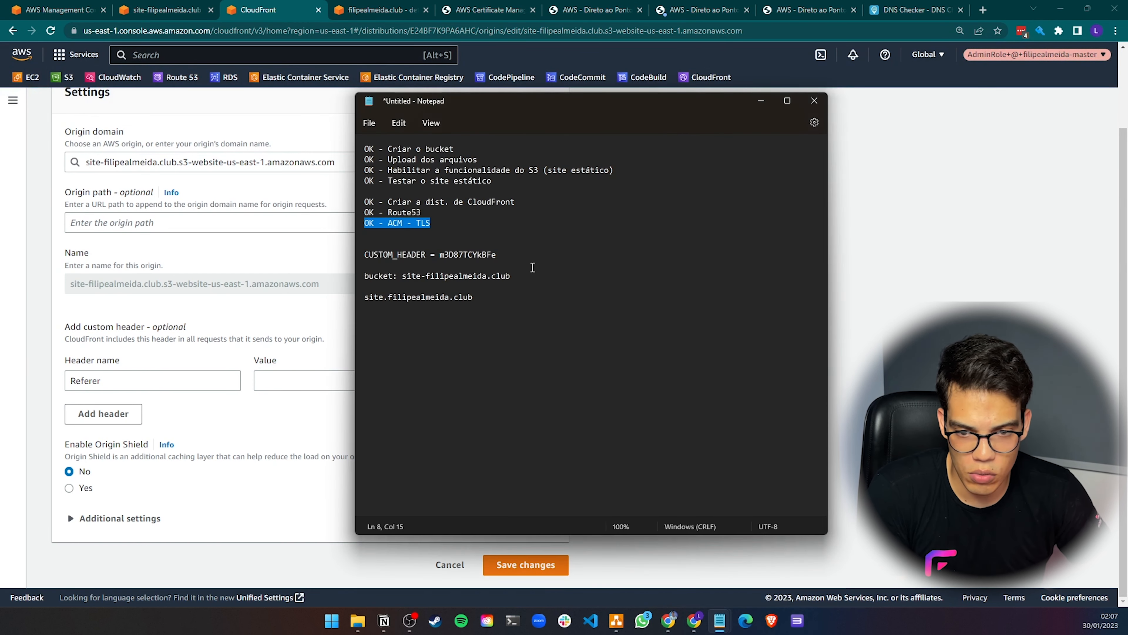
{"action": "left_click", "coordinate": [425, 256]}
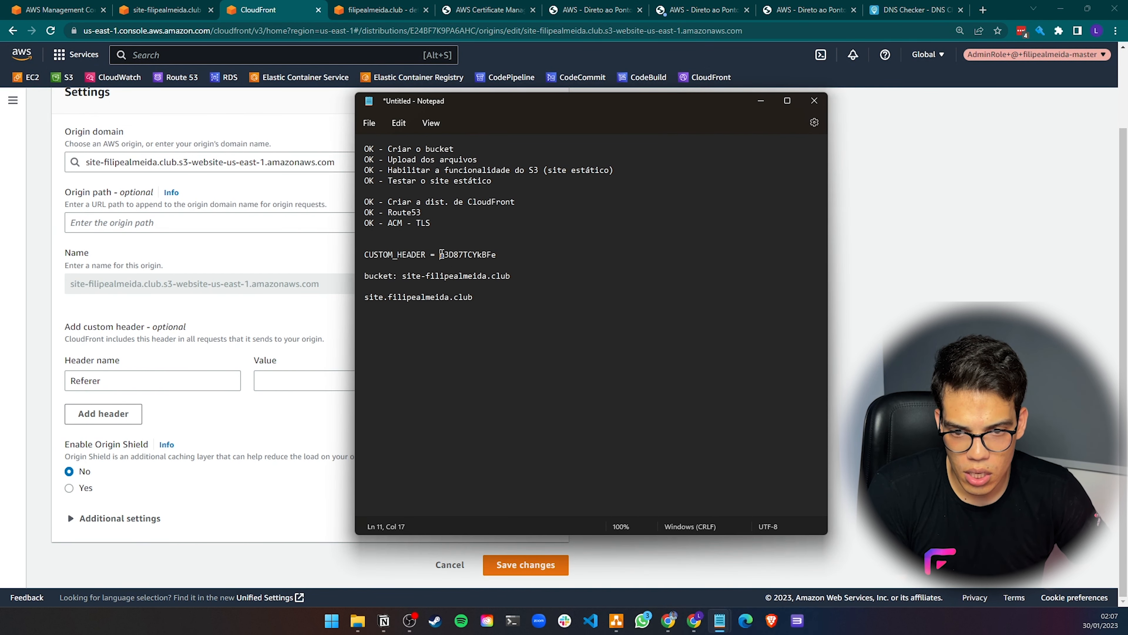
{"action": "left_click_drag", "start_coordinate": [441, 254], "coordinate": [506, 254]}
{"action": "key", "text": "ctrl+c"}
{"action": "left_click", "coordinate": [302, 381]}
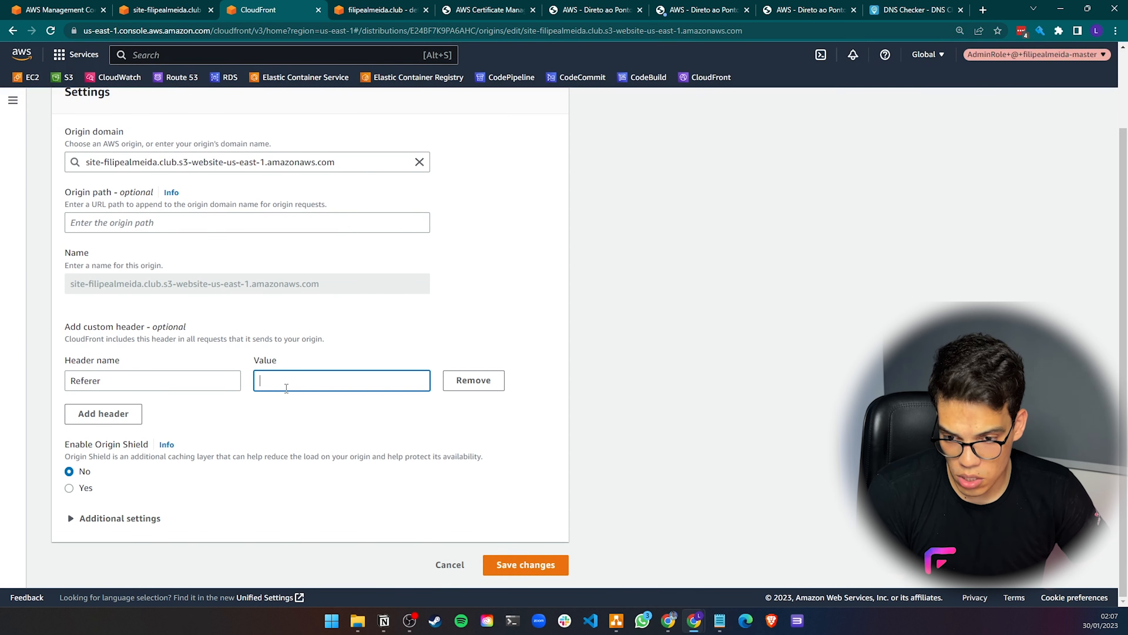
{"action": "key", "text": "ctrl+v"}
{"action": "left_click", "coordinate": [528, 573]}
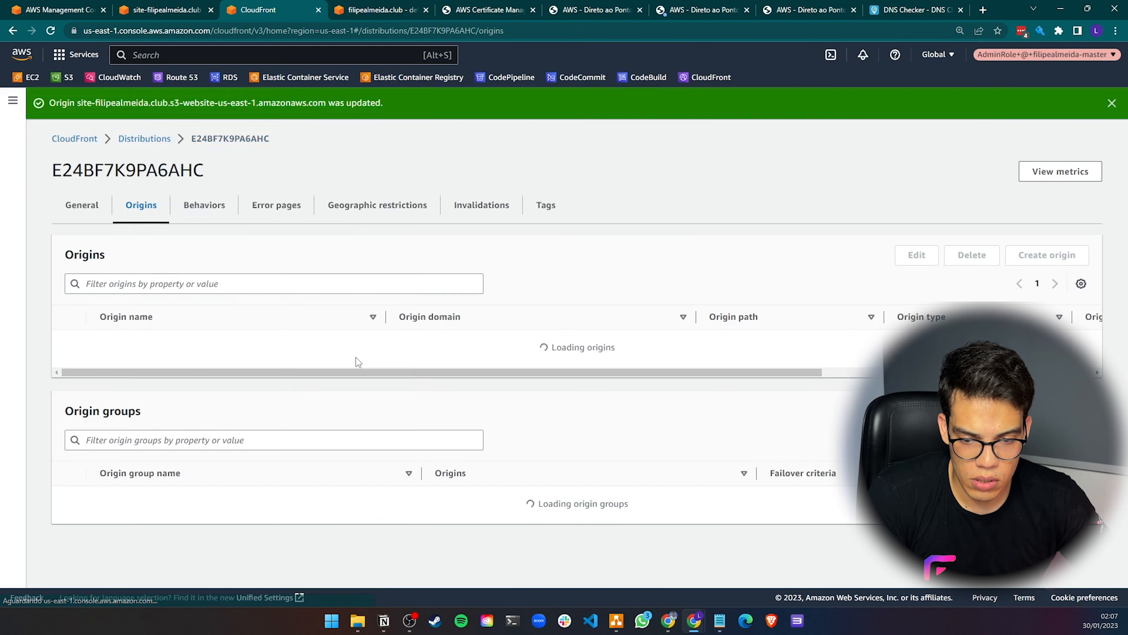
Paste the CUSTOM_HEADER token as a text label below the CloudFront icon in the diagram
{"action": "left_click", "coordinate": [1112, 103]}
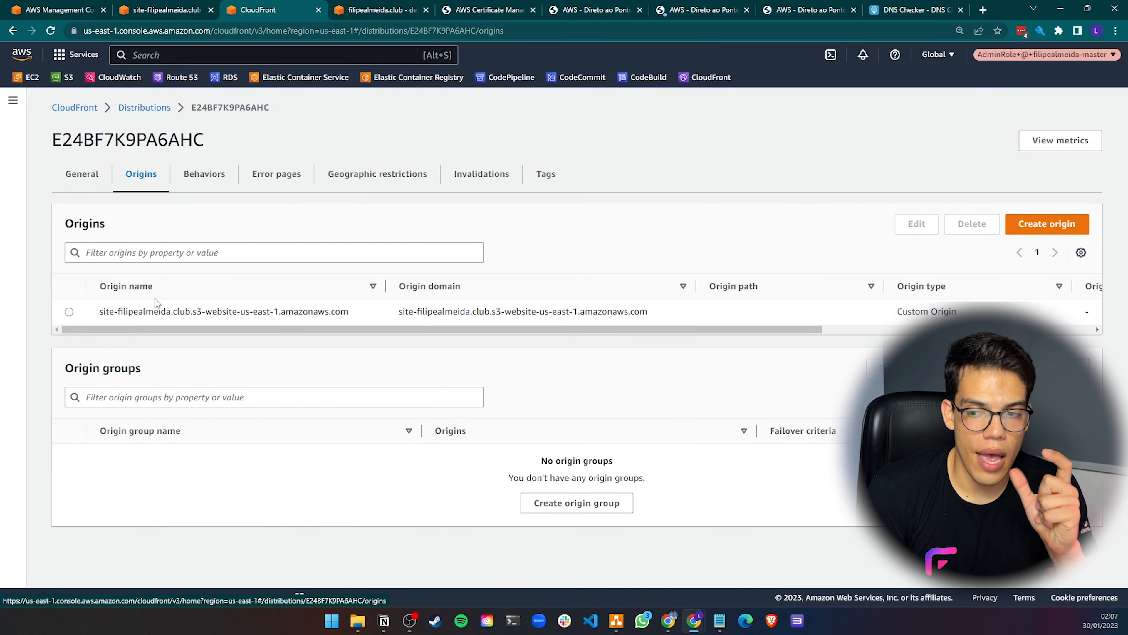
{"action": "left_click", "coordinate": [616, 620]}
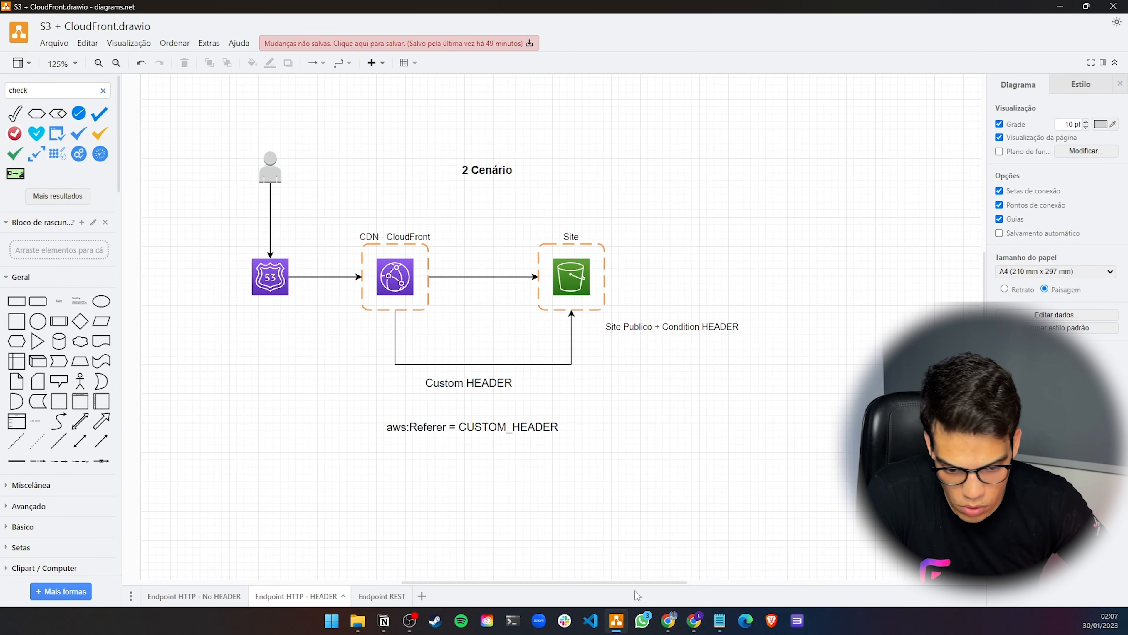
{"action": "mouse_move", "coordinate": [720, 620]}
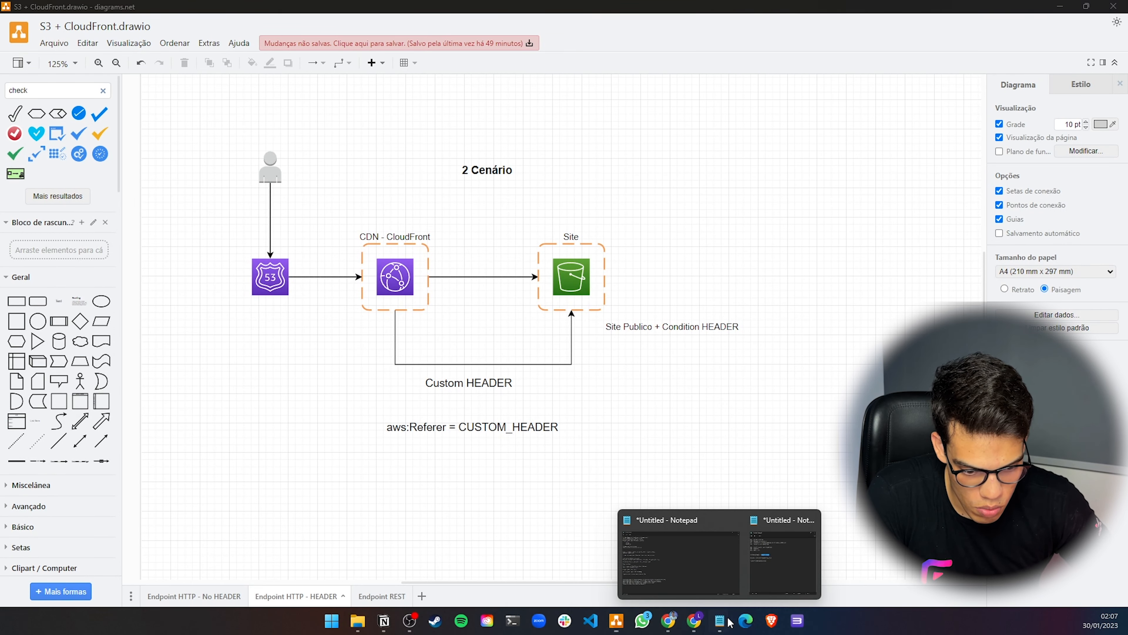
{"action": "left_click", "coordinate": [772, 575]}
{"action": "left_click", "coordinate": [467, 257]}
{"action": "double_click", "coordinate": [466, 258]}
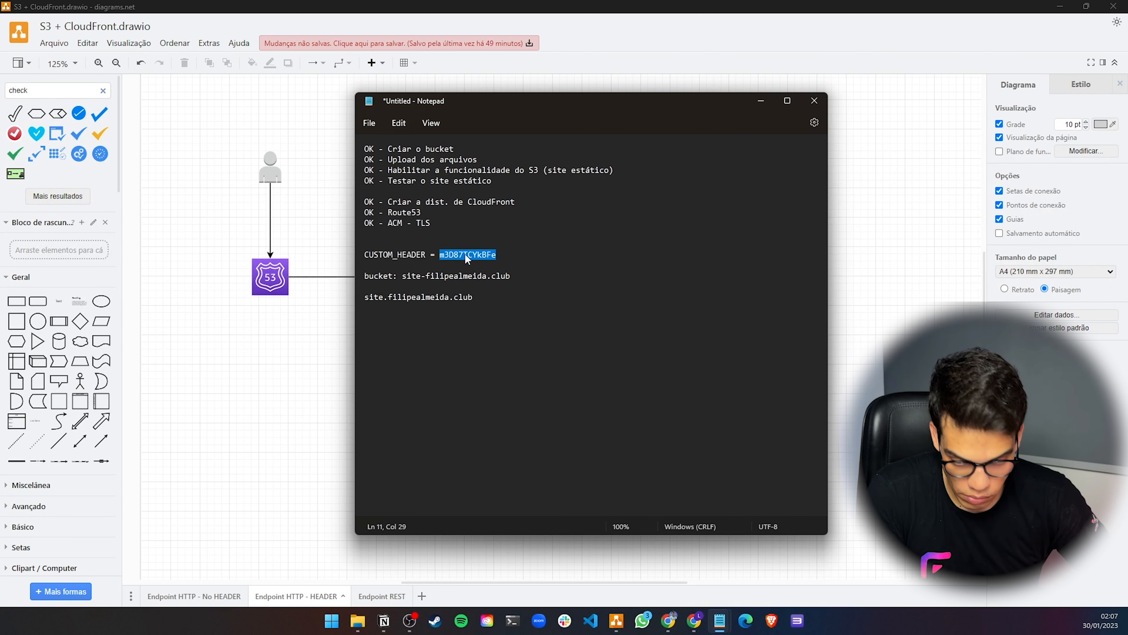
{"action": "left_click", "coordinate": [348, 378]}
{"action": "double_click", "coordinate": [309, 349]}
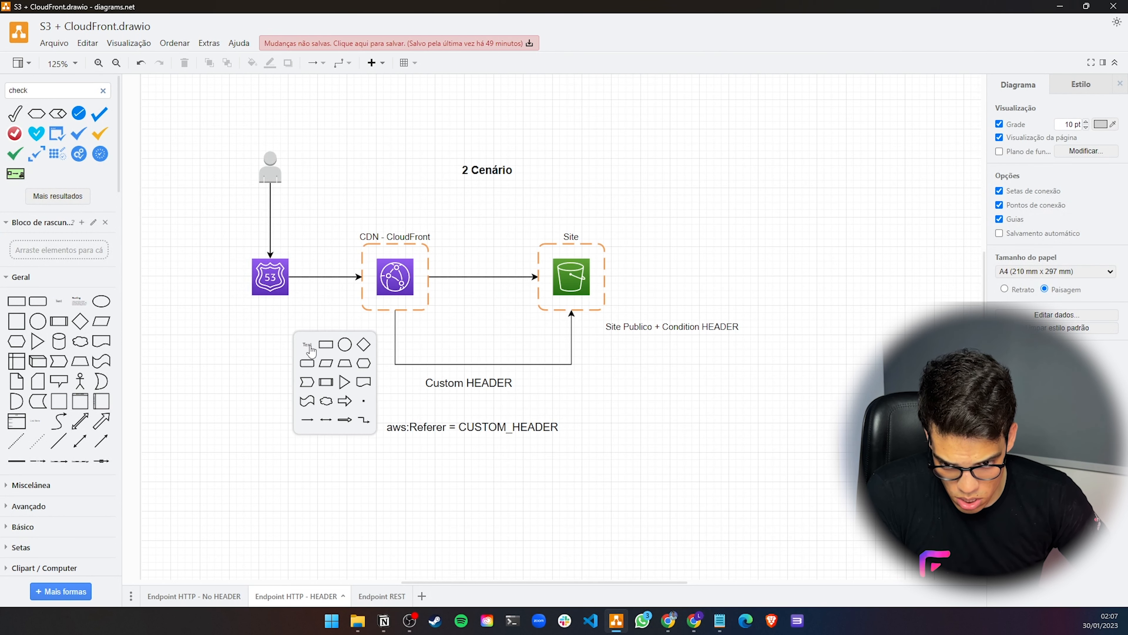
{"action": "left_click", "coordinate": [310, 350]}
{"action": "key", "text": "ctrl+v"}
{"action": "left_click", "coordinate": [315, 348]}
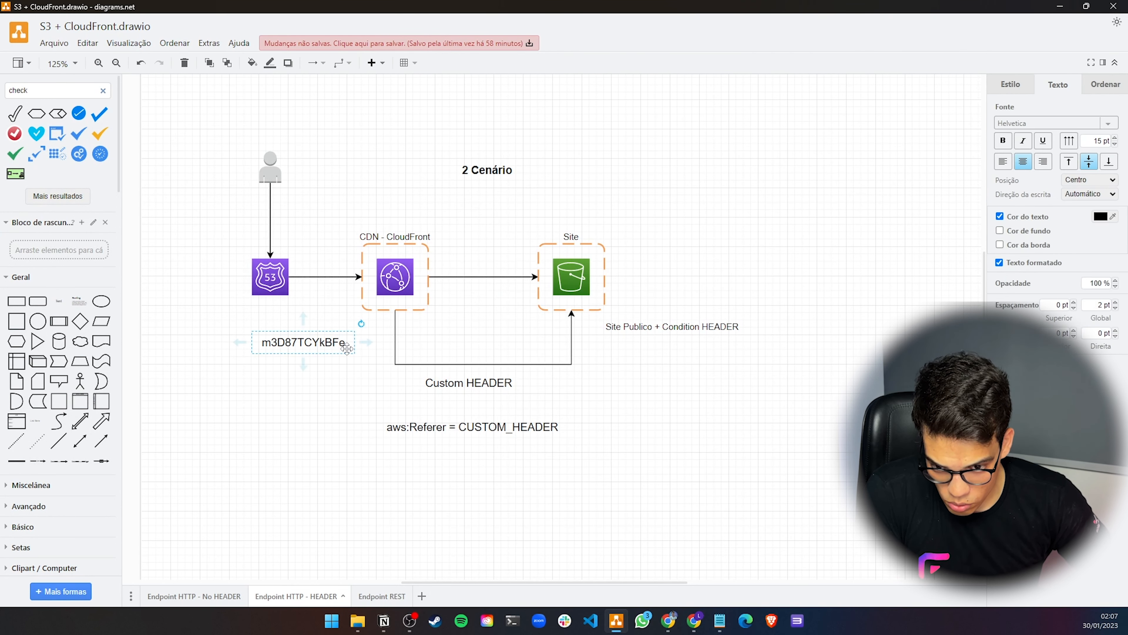
Enlarge the token label's font and move it beside the CloudFront frame
{"action": "left_click", "coordinate": [1115, 144]}
{"action": "left_click", "coordinate": [1115, 144]}
{"action": "left_click", "coordinate": [1115, 144]}
{"action": "left_click_drag", "start_coordinate": [309, 351], "coordinate": [351, 332]}
{"action": "left_click", "coordinate": [635, 387]}
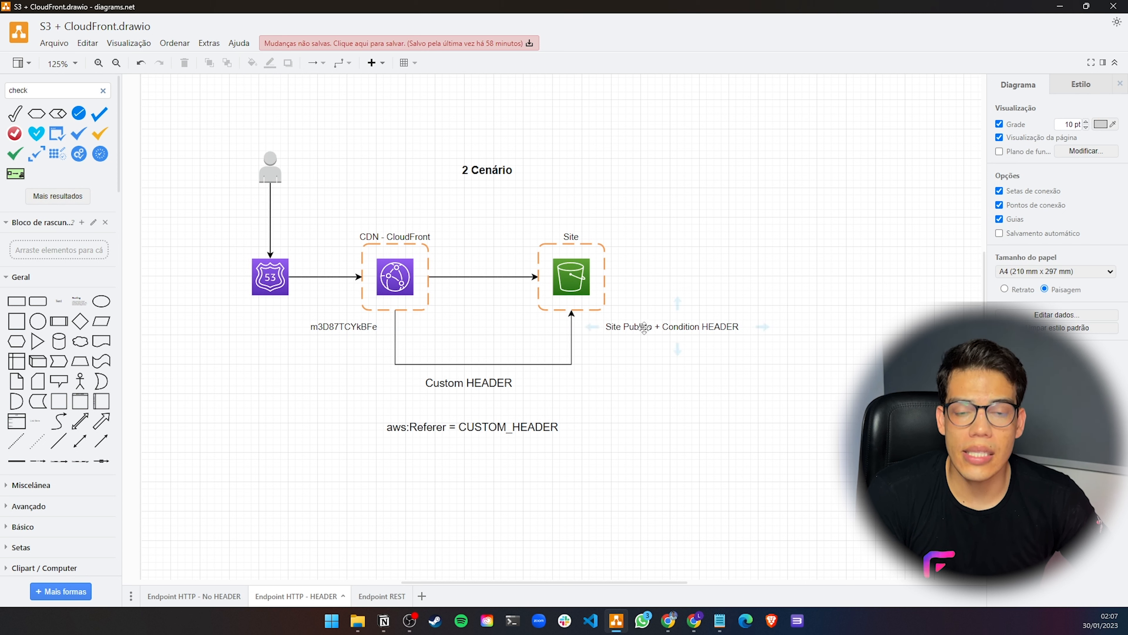
{"action": "left_click", "coordinate": [644, 327]}
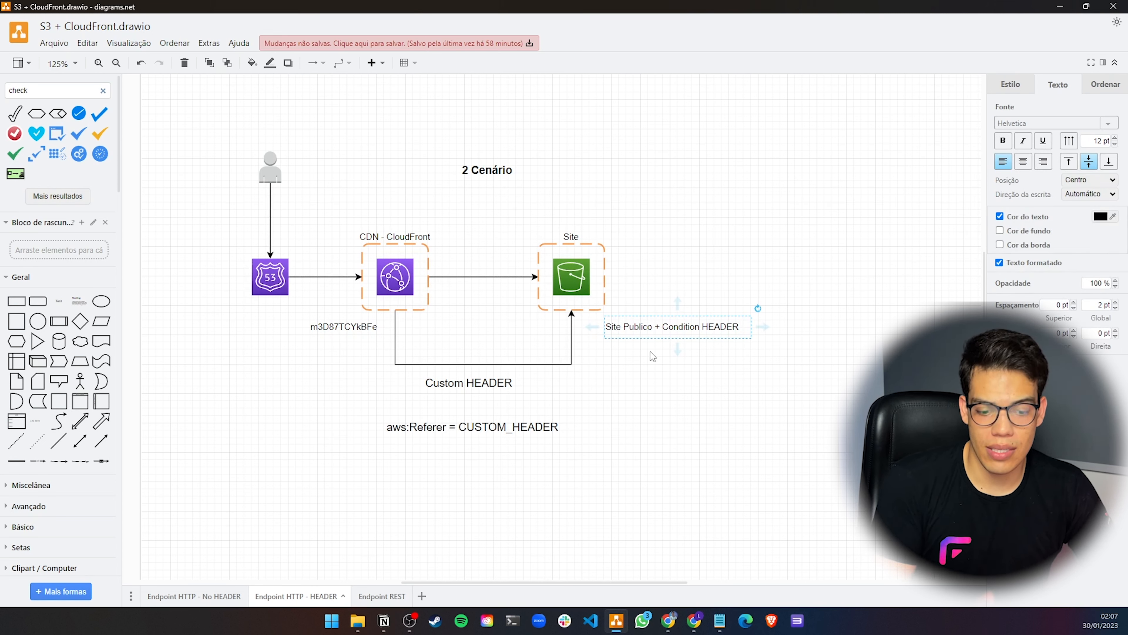
Return to the browser, open the S3 bucket tab and reload the console session
{"action": "mouse_move", "coordinate": [699, 618]}
{"action": "left_click", "coordinate": [790, 564]}
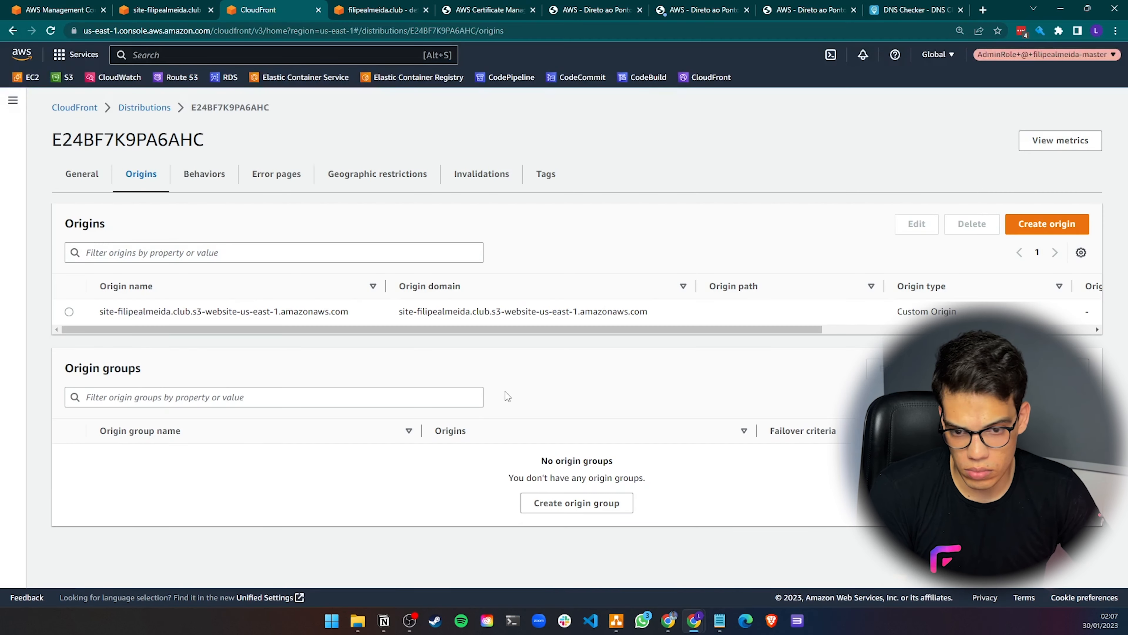
{"action": "left_click", "coordinate": [166, 10]}
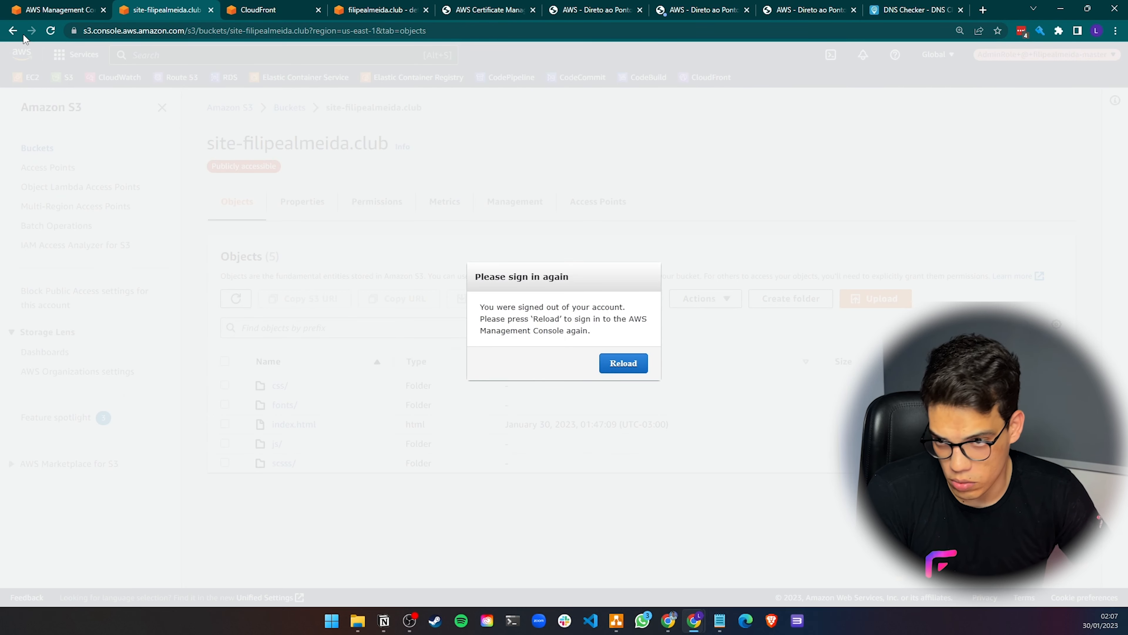
{"action": "left_click", "coordinate": [51, 30]}
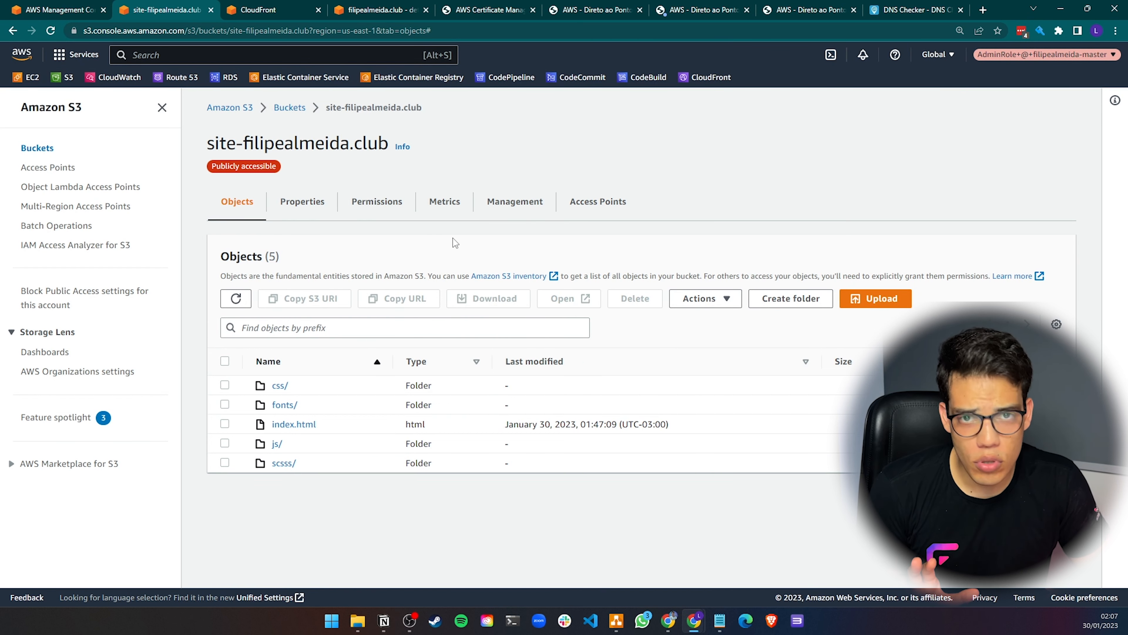
Open the bucket's Permissions and review the current bucket policy
{"action": "left_click", "coordinate": [377, 201]}
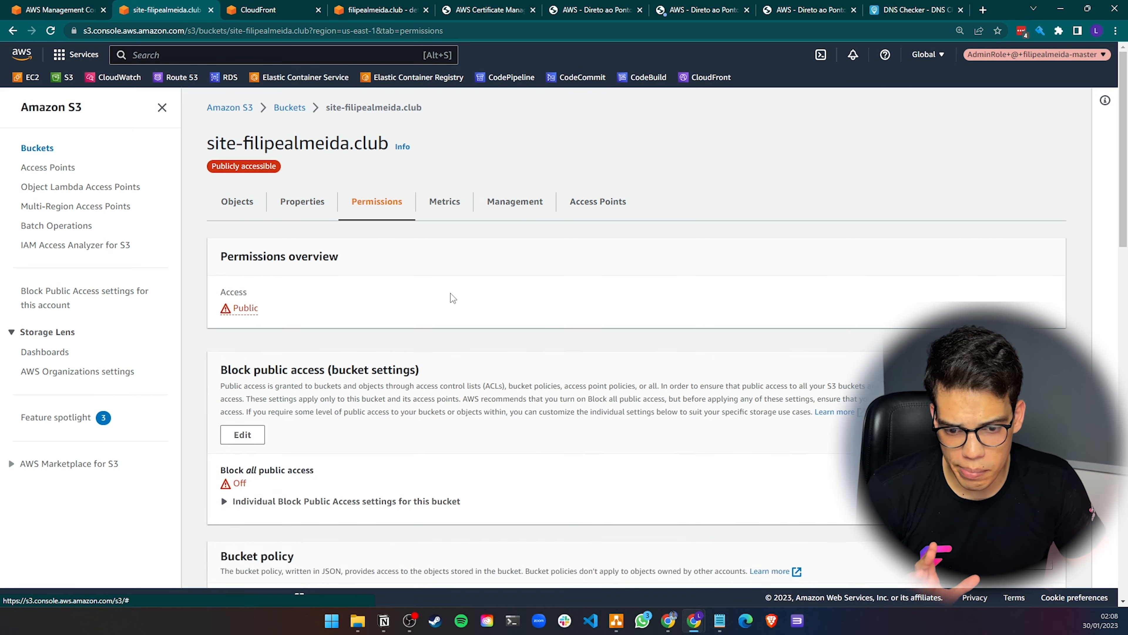
{"action": "scroll", "coordinate": [450, 293], "scroll_direction": "down", "scroll_amount": 6}
{"action": "scroll", "coordinate": [450, 293], "scroll_direction": "down", "scroll_amount": 3}
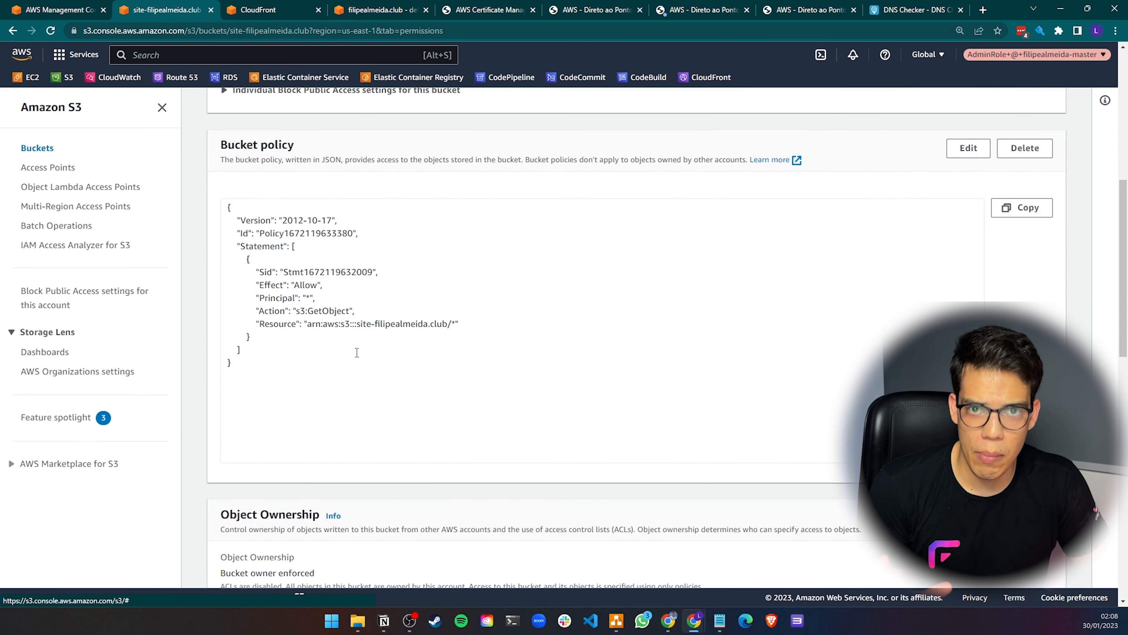
{"action": "left_click", "coordinate": [268, 369]}
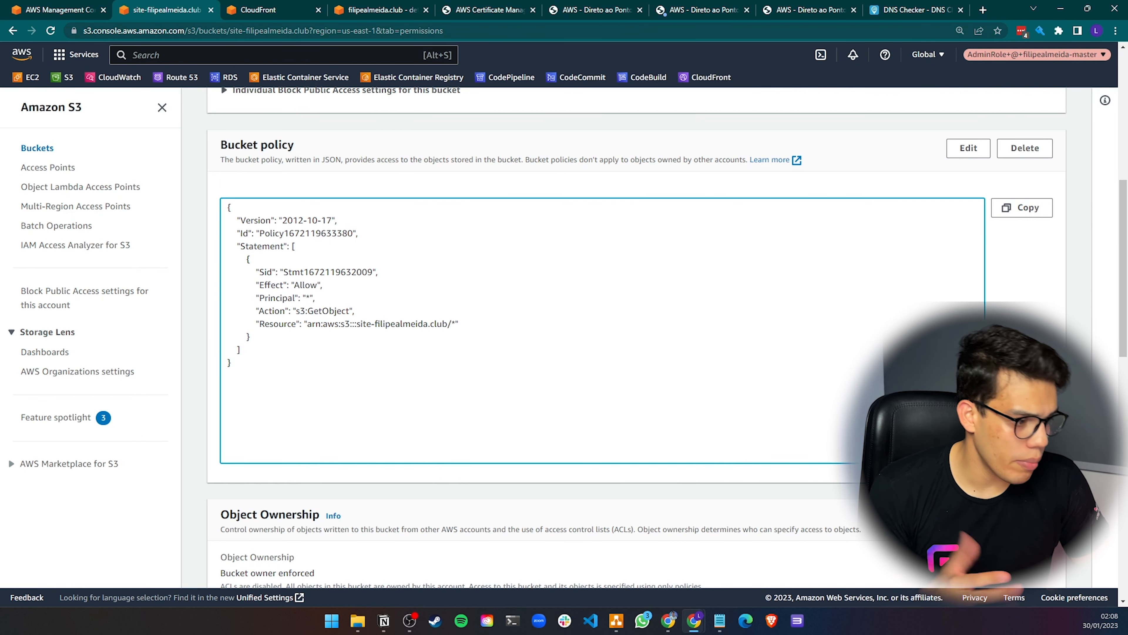
{"action": "key", "text": "alt+Tab"}
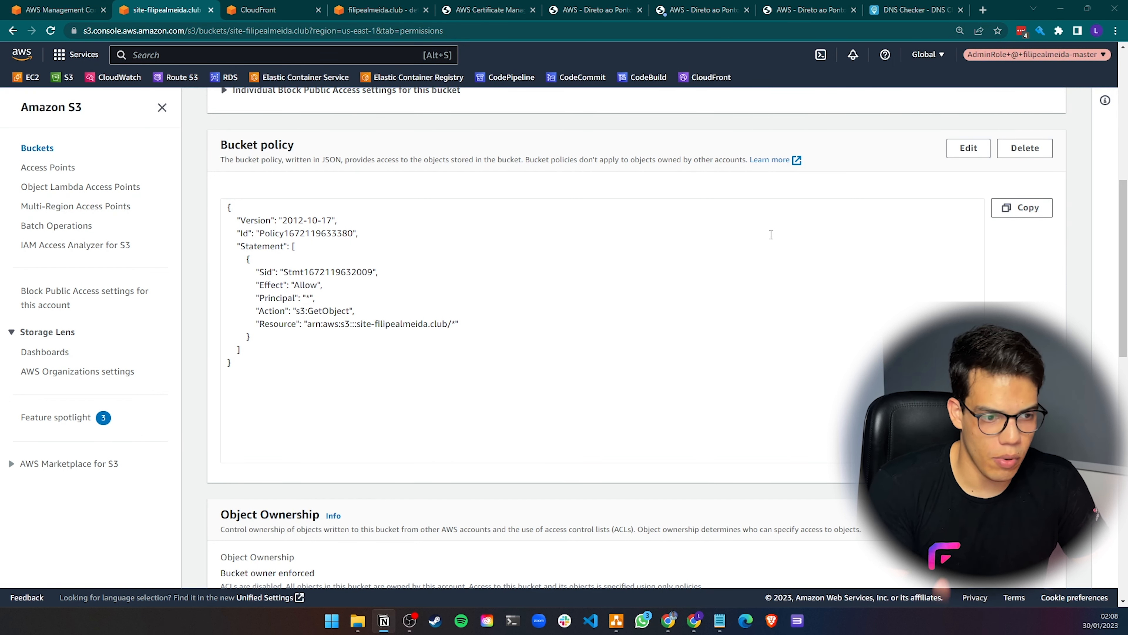
{"action": "left_click", "coordinate": [980, 153]}
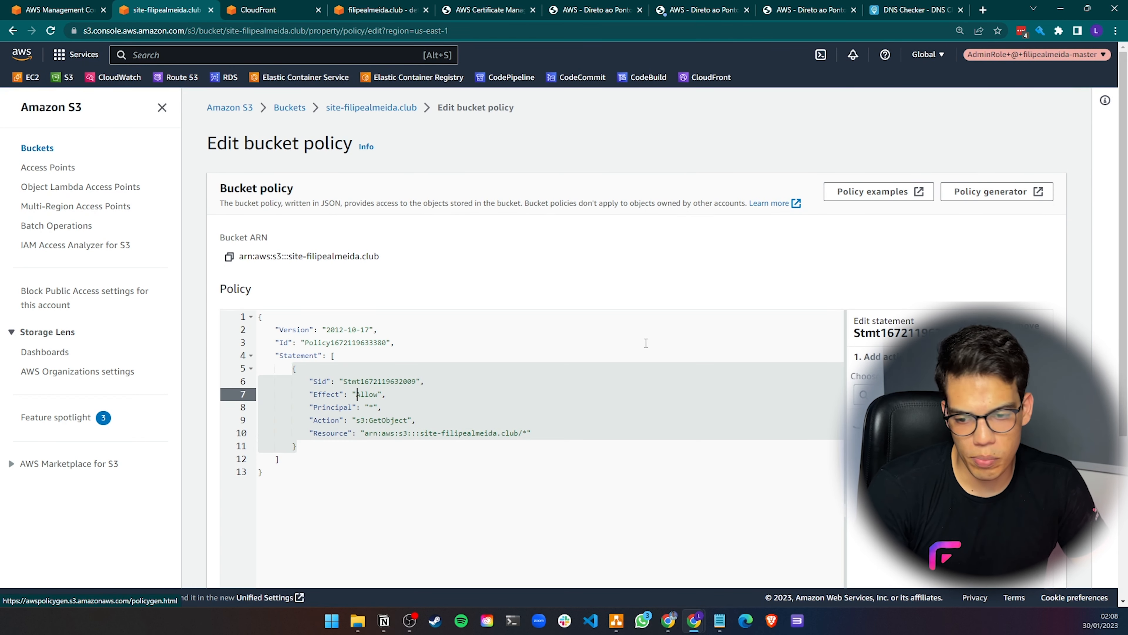
{"action": "scroll", "coordinate": [341, 373], "scroll_direction": "down", "scroll_amount": 5}
{"action": "left_click", "coordinate": [952, 558]}
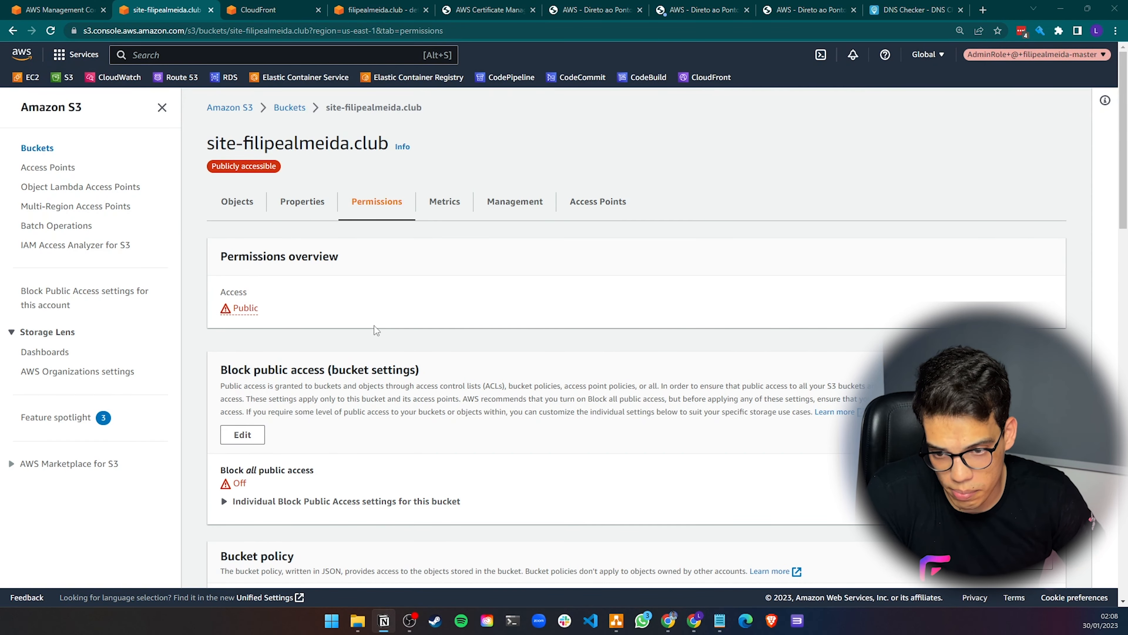
Open the bucket policy editor and replace the whole policy with the pasted template allowing s3:GetObject under an aws:Referer condition
{"action": "scroll", "coordinate": [617, 328], "scroll_direction": "down", "scroll_amount": 7}
{"action": "left_click", "coordinate": [968, 148]}
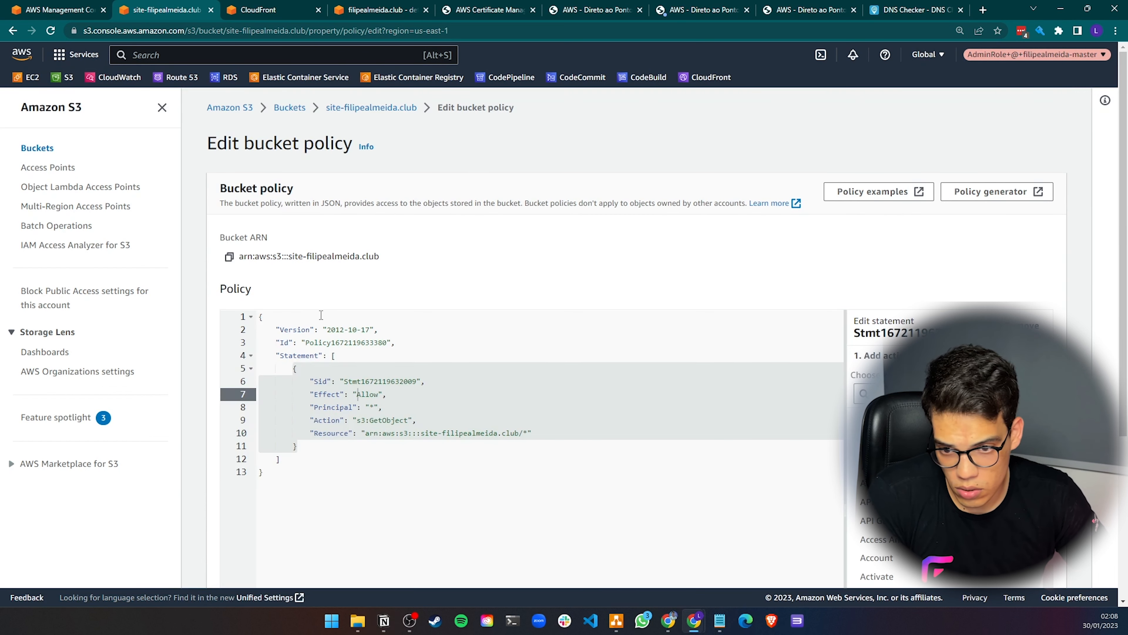
{"action": "scroll", "coordinate": [597, 383], "scroll_direction": "down", "scroll_amount": 3}
{"action": "left_click", "coordinate": [283, 382]}
{"action": "key", "text": "ctrl+a"}
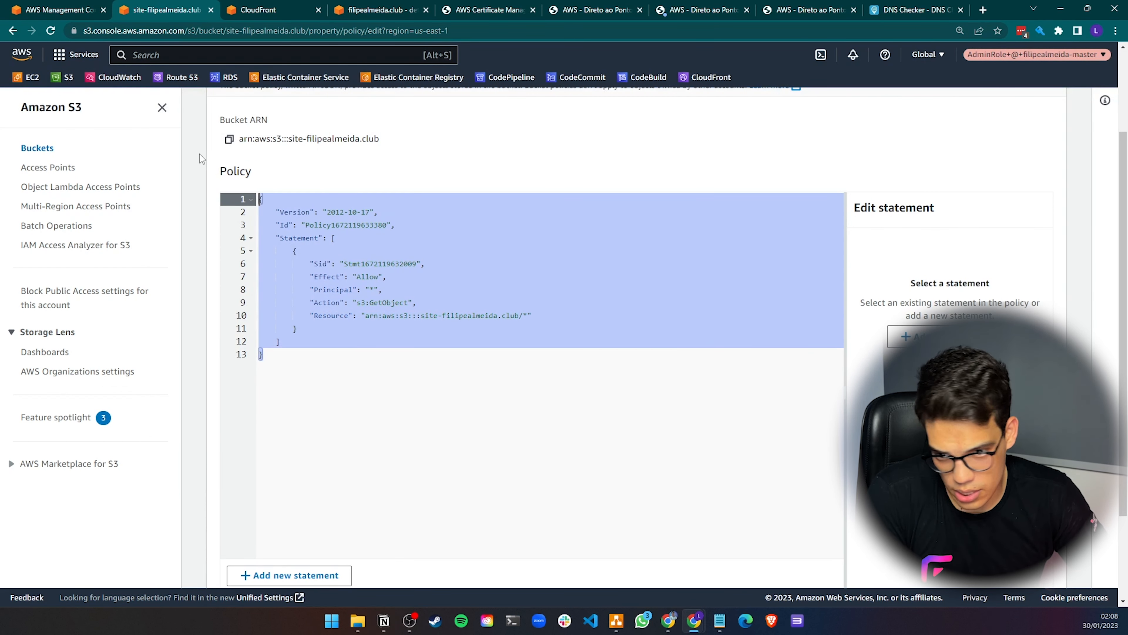
{"action": "key", "text": "ctrl+v"}
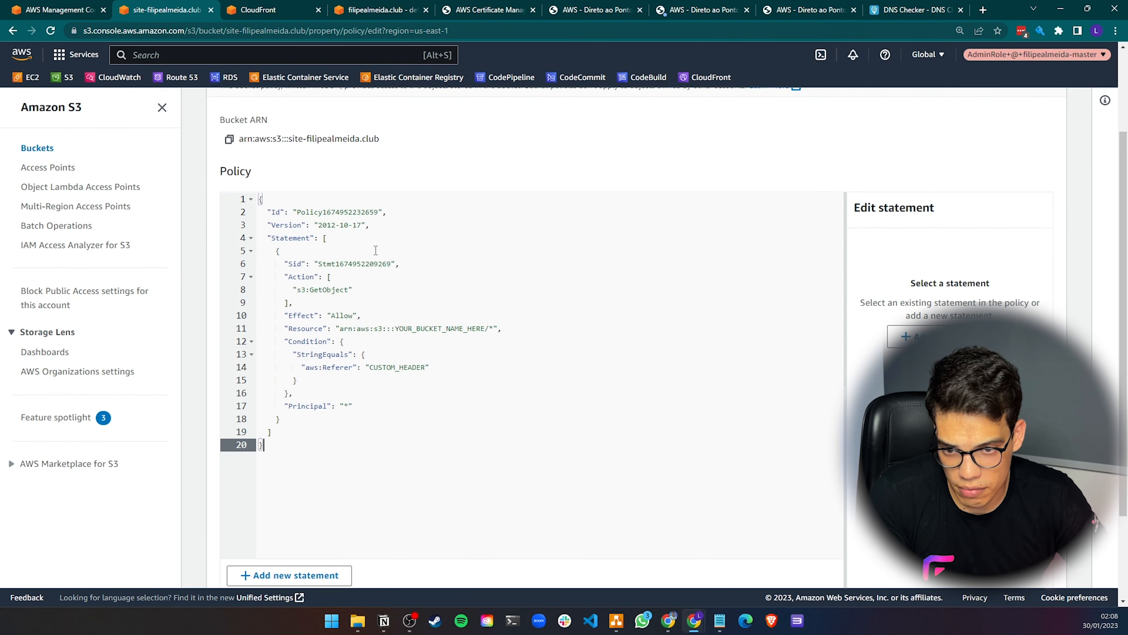
Replace the YOUR_BUCKET_NAME_HERE placeholder in the Resource with the bucket ARN arn:aws:s3:::site-filipealmeida.club
{"action": "scroll", "coordinate": [254, 180], "scroll_direction": "up", "scroll_amount": 2}
{"action": "left_click", "coordinate": [230, 199]}
{"action": "scroll", "coordinate": [231, 202], "scroll_direction": "down", "scroll_amount": 3}
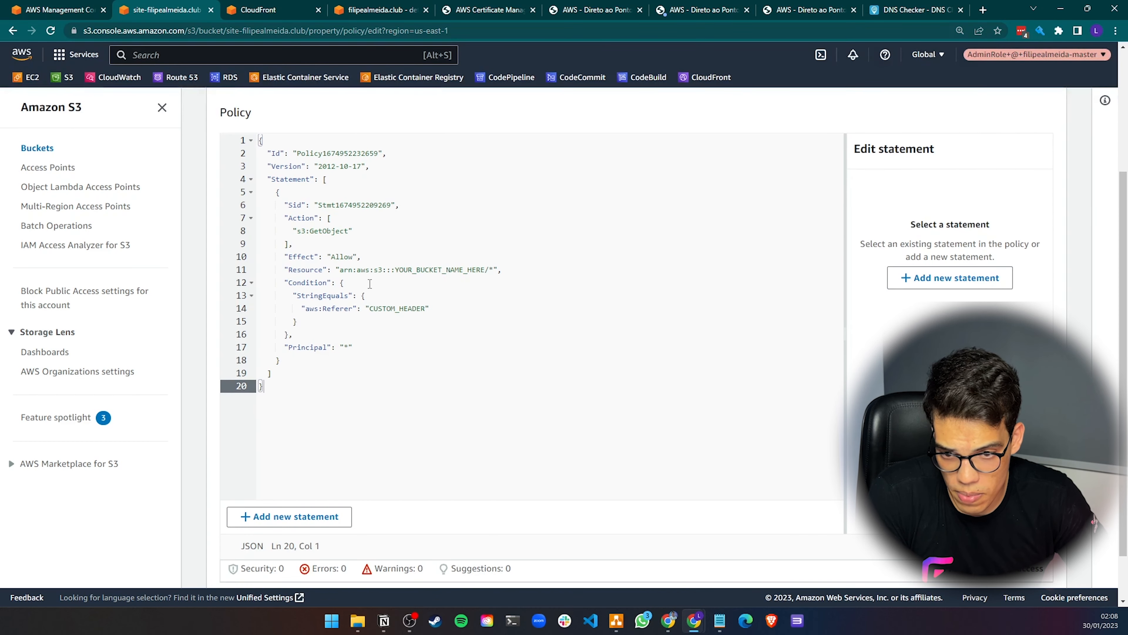
{"action": "left_click_drag", "start_coordinate": [340, 269], "coordinate": [486, 271]}
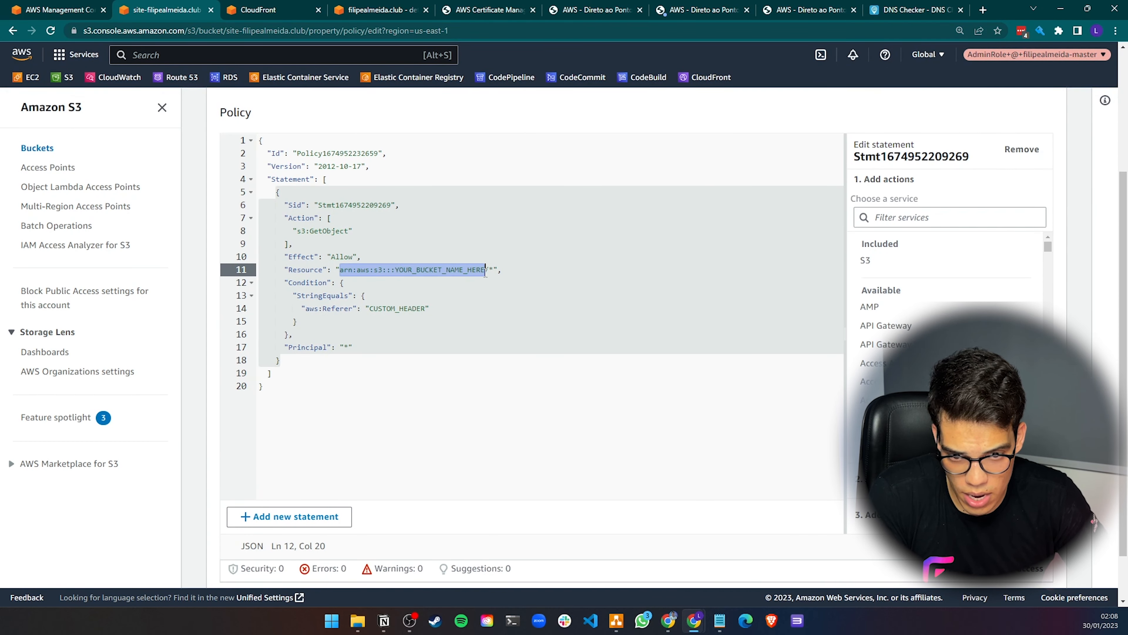
{"action": "key", "text": "ctrl+v"}
Examine the policy's Condition block with the StringEquals aws:Referer entry
{"action": "left_click", "coordinate": [383, 309]}
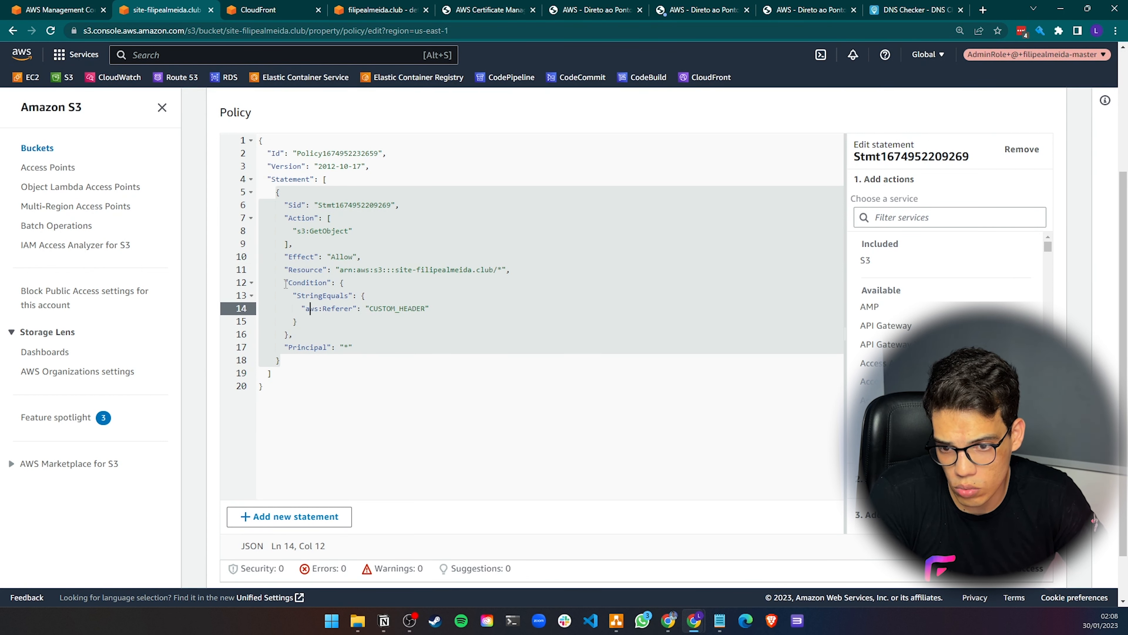
{"action": "left_click_drag", "start_coordinate": [286, 284], "coordinate": [289, 335]}
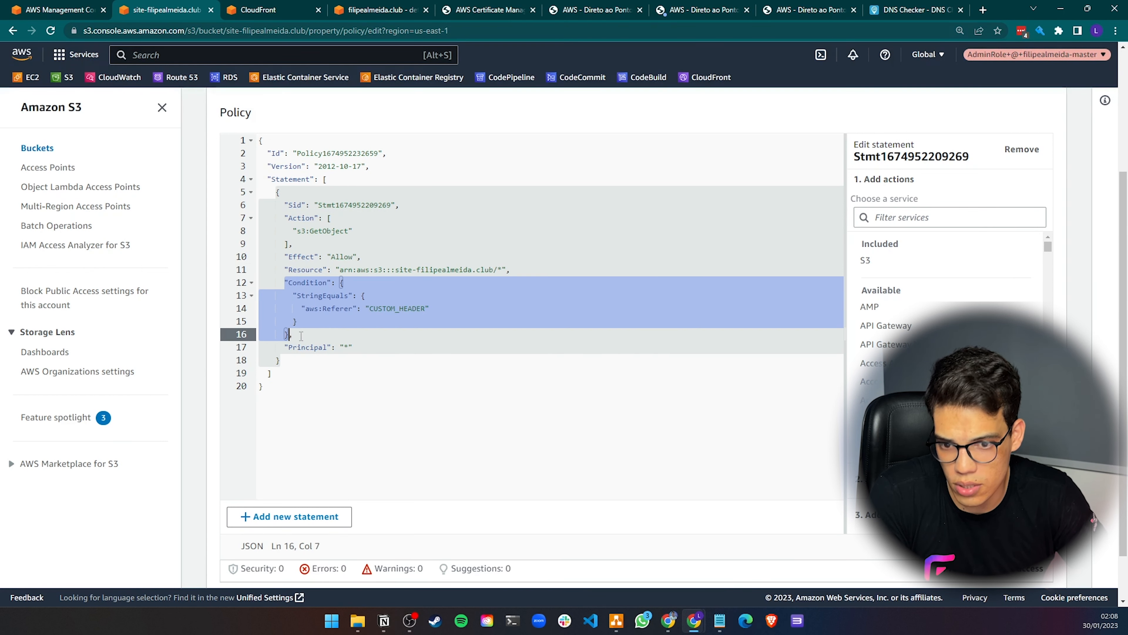
{"action": "left_click", "coordinate": [323, 295]}
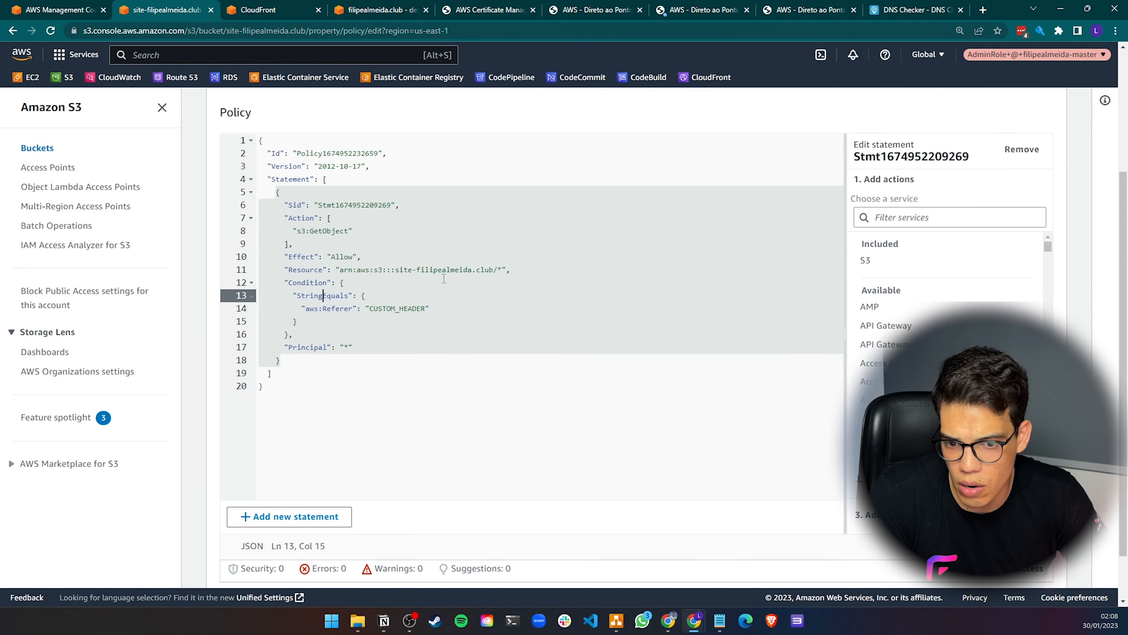
{"action": "left_click", "coordinate": [503, 270]}
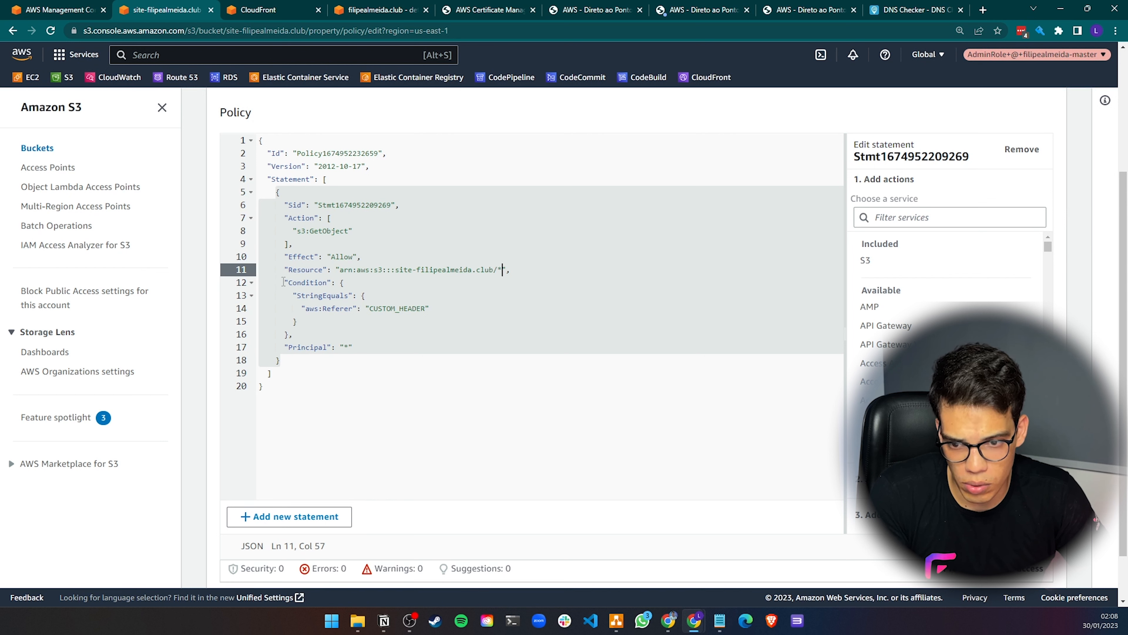
{"action": "left_click_drag", "start_coordinate": [287, 281], "coordinate": [349, 309]}
{"action": "left_click", "coordinate": [304, 306]}
{"action": "left_click", "coordinate": [315, 295]}
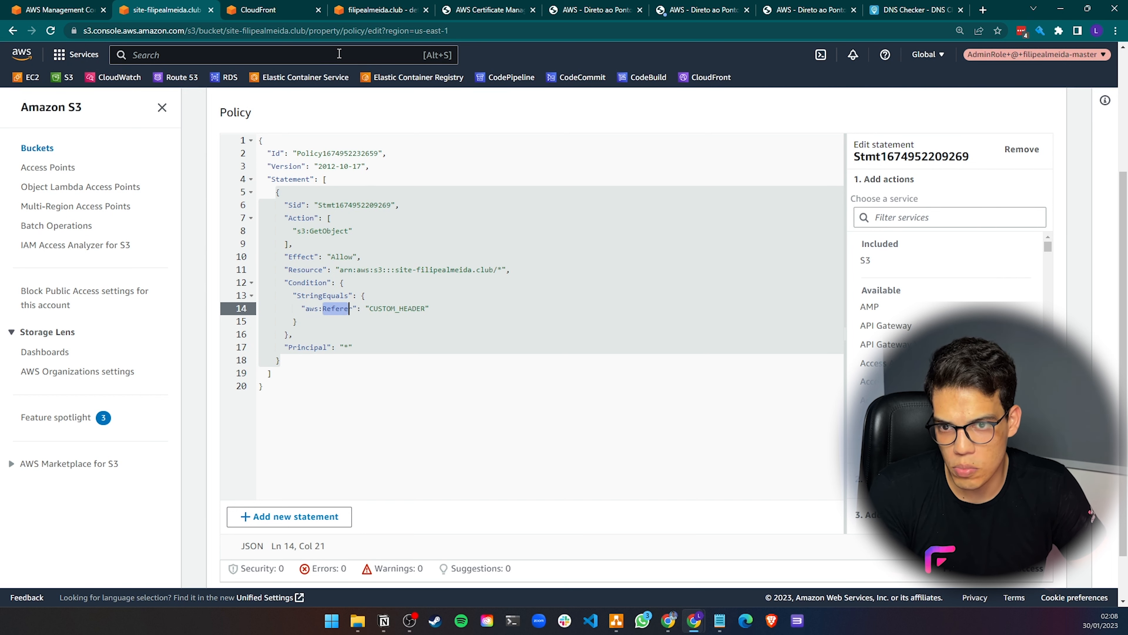
{"action": "left_click", "coordinate": [266, 10]}
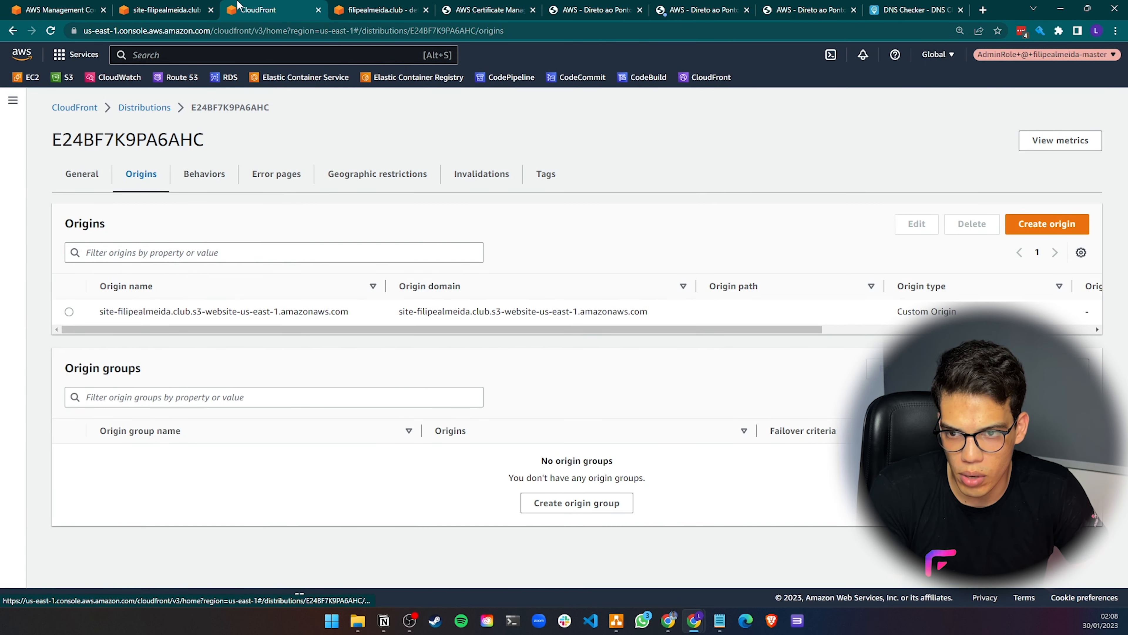
{"action": "left_click", "coordinate": [164, 9]}
{"action": "left_click", "coordinate": [383, 308]}
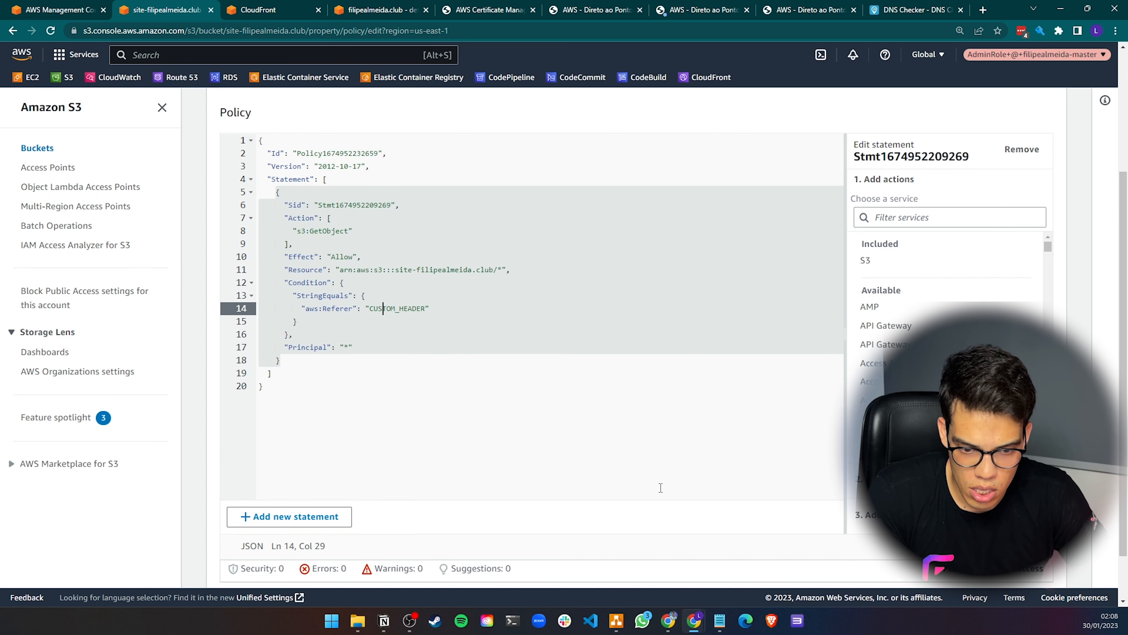
Replace the CUSTOM_HEADER placeholder in the aws:Referer condition with the token copied from Notepad and save the bucket policy
{"action": "mouse_move", "coordinate": [719, 620]}
{"action": "left_click", "coordinate": [784, 556]}
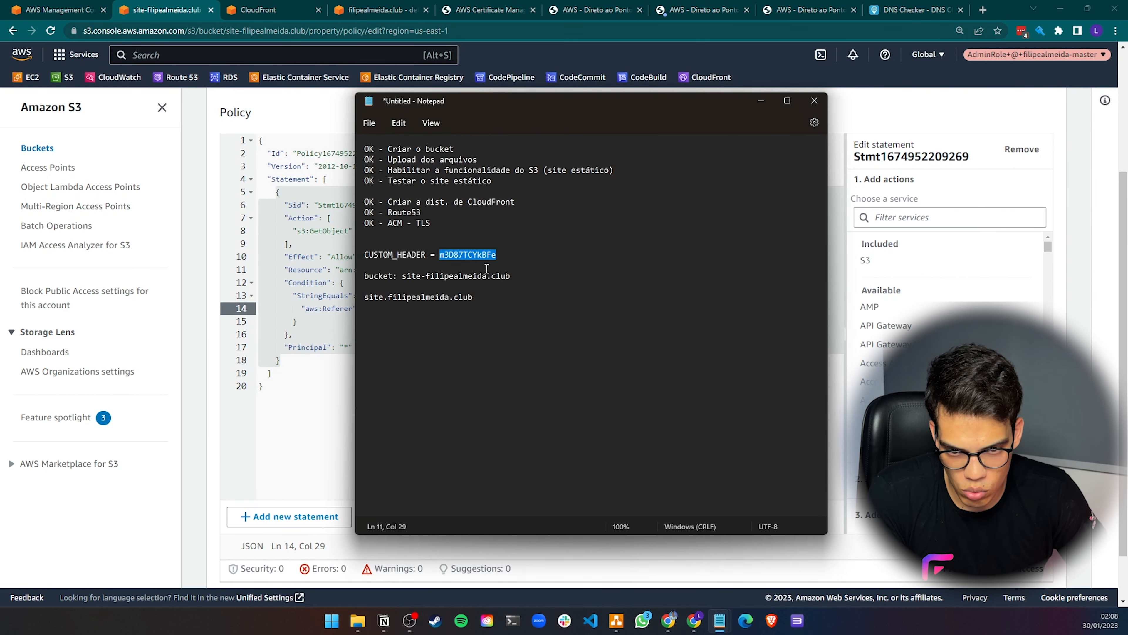
{"action": "double_click", "coordinate": [474, 256]}
{"action": "key", "text": "ctrl+c"}
{"action": "key", "text": "alt+Tab"}
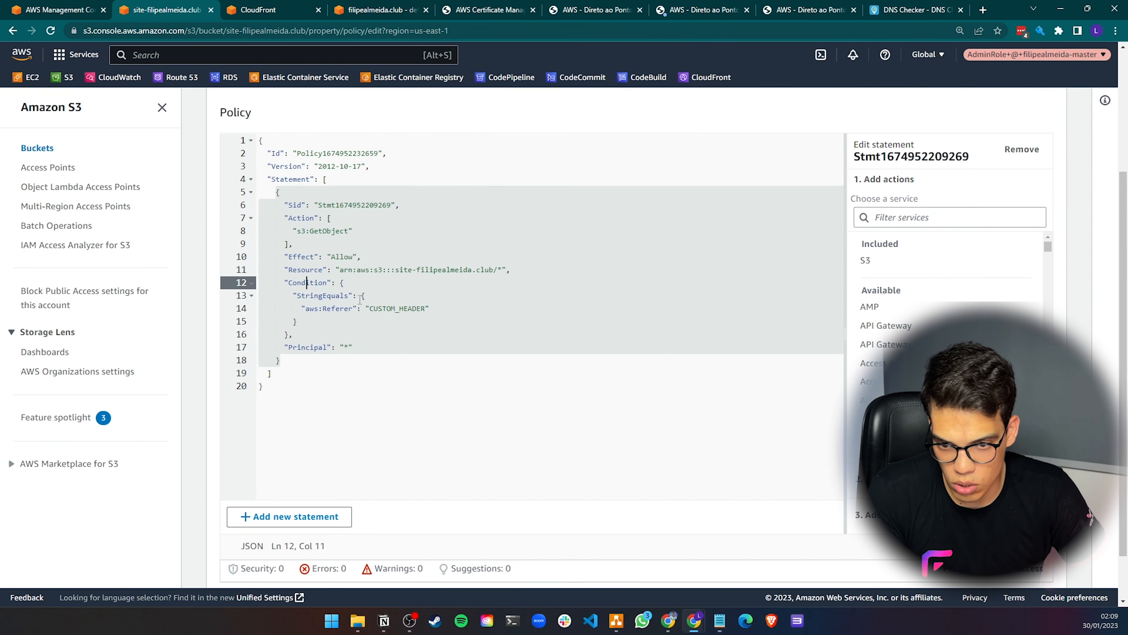
{"action": "double_click", "coordinate": [396, 309]}
{"action": "key", "text": "ctrl+v"}
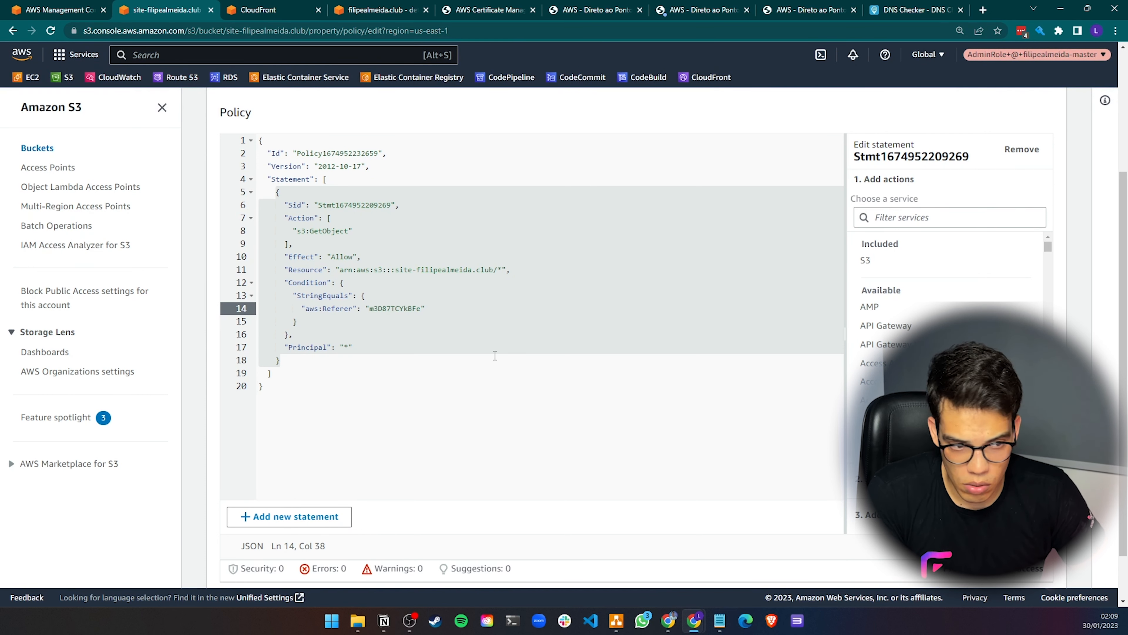
{"action": "scroll", "coordinate": [495, 355], "scroll_direction": "down", "scroll_amount": 2}
{"action": "left_click", "coordinate": [1022, 565]}
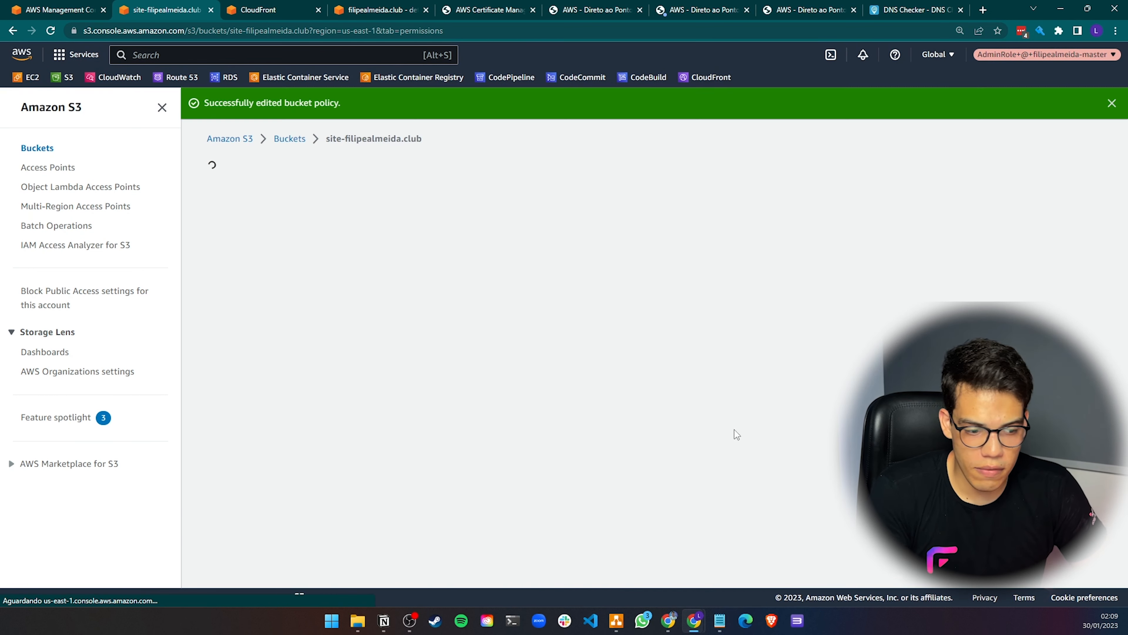
Copy the bucket's static website endpoint from Properties and open it in a new browser tab
{"action": "left_click", "coordinate": [1077, 103]}
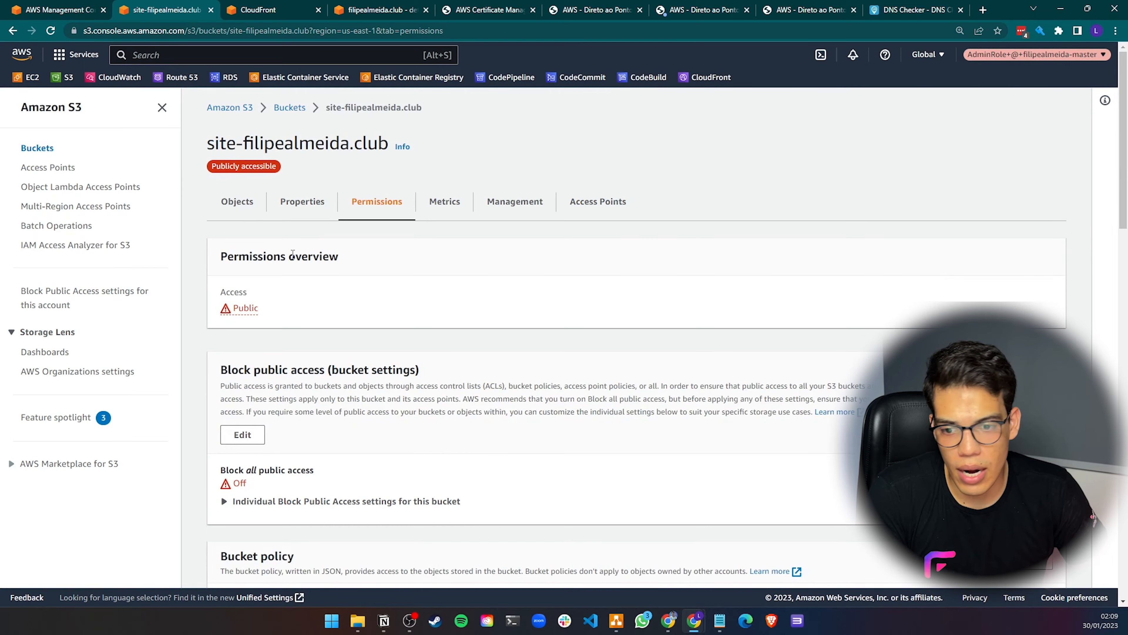
{"action": "scroll", "coordinate": [285, 351], "scroll_direction": "down", "scroll_amount": 20}
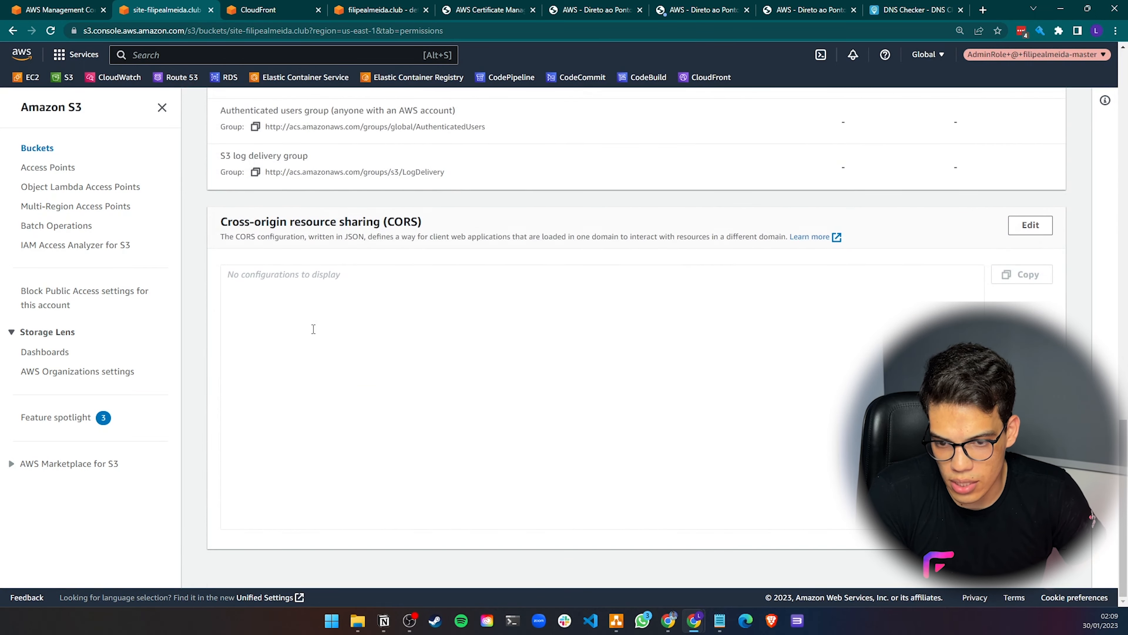
{"action": "scroll", "coordinate": [313, 329], "scroll_direction": "up", "scroll_amount": 20}
{"action": "left_click", "coordinate": [302, 200]}
{"action": "scroll", "coordinate": [461, 314], "scroll_direction": "down", "scroll_amount": 10}
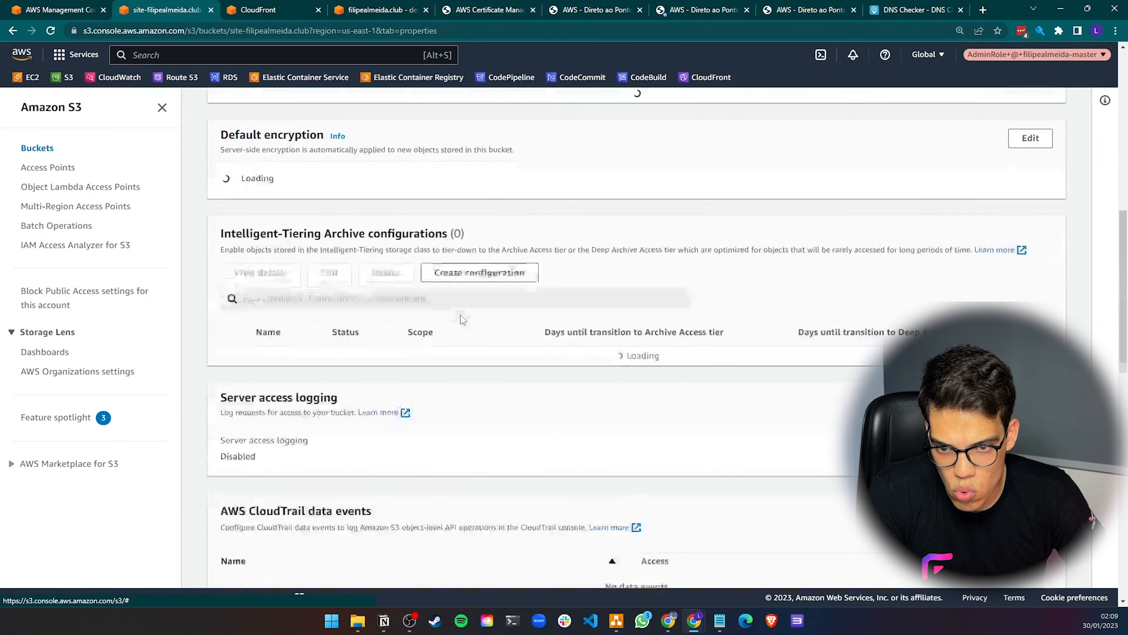
{"action": "scroll", "coordinate": [460, 315], "scroll_direction": "down", "scroll_amount": 15}
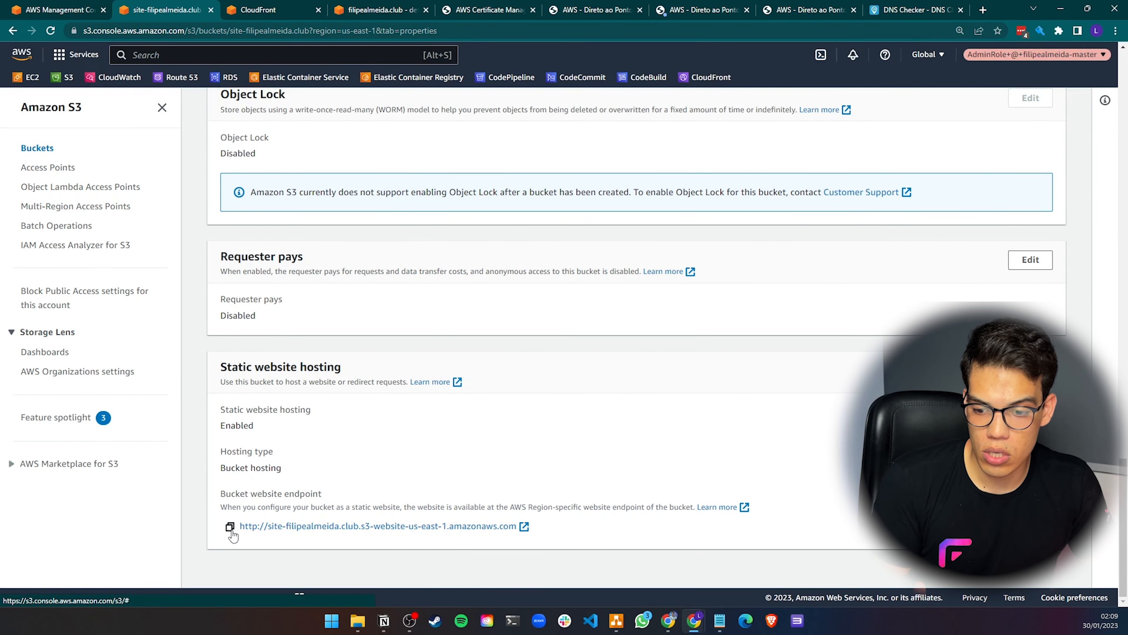
{"action": "left_click", "coordinate": [230, 527]}
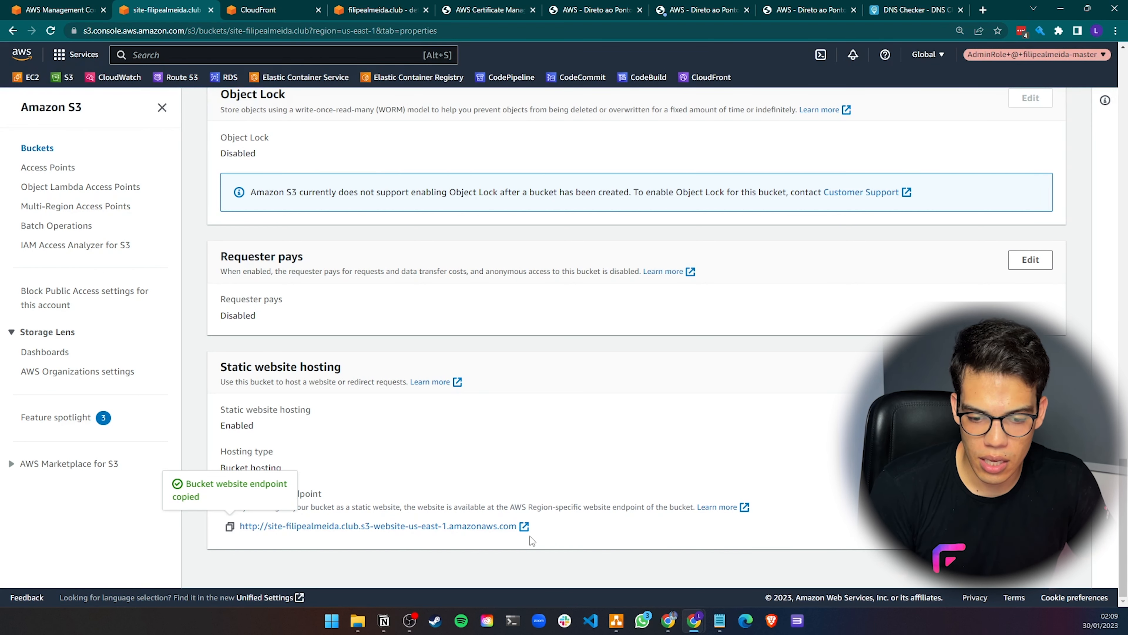
{"action": "left_click", "coordinate": [523, 527]}
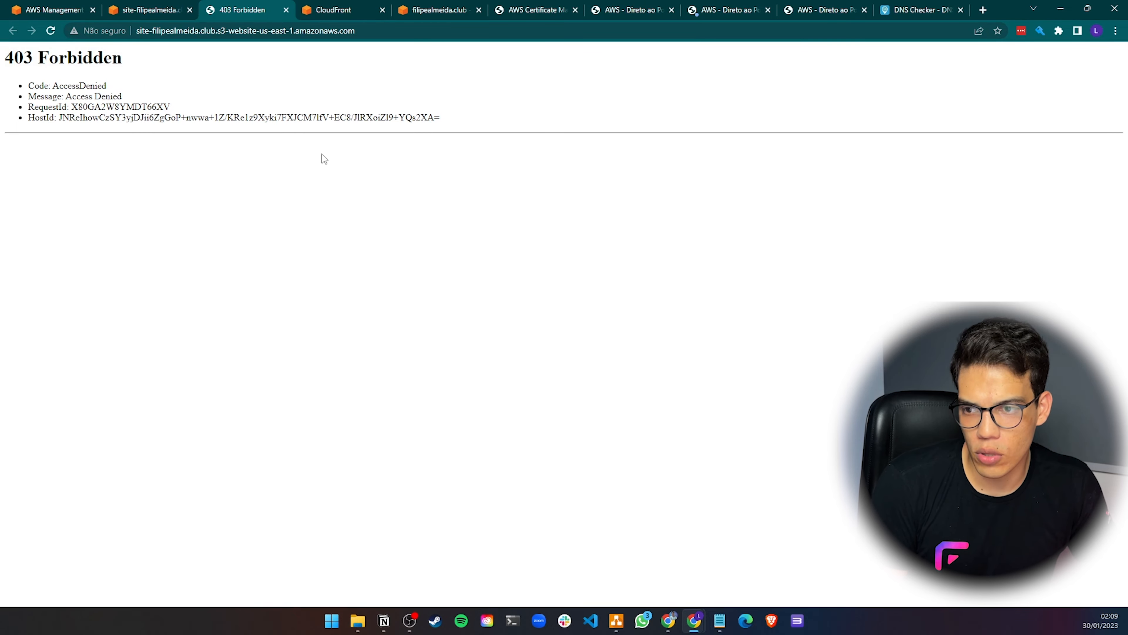
Close the endpoint tab and open the CloudFront distribution's Invalidations tab
{"action": "left_click", "coordinate": [170, 13]}
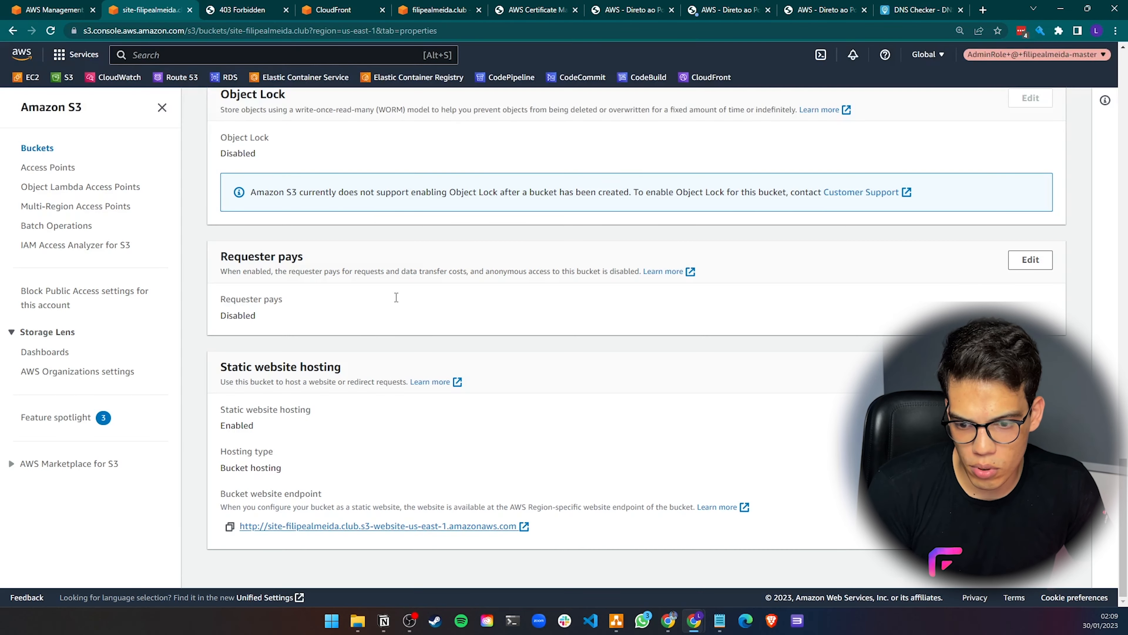
{"action": "left_click", "coordinate": [256, 10]}
{"action": "left_click", "coordinate": [286, 9]}
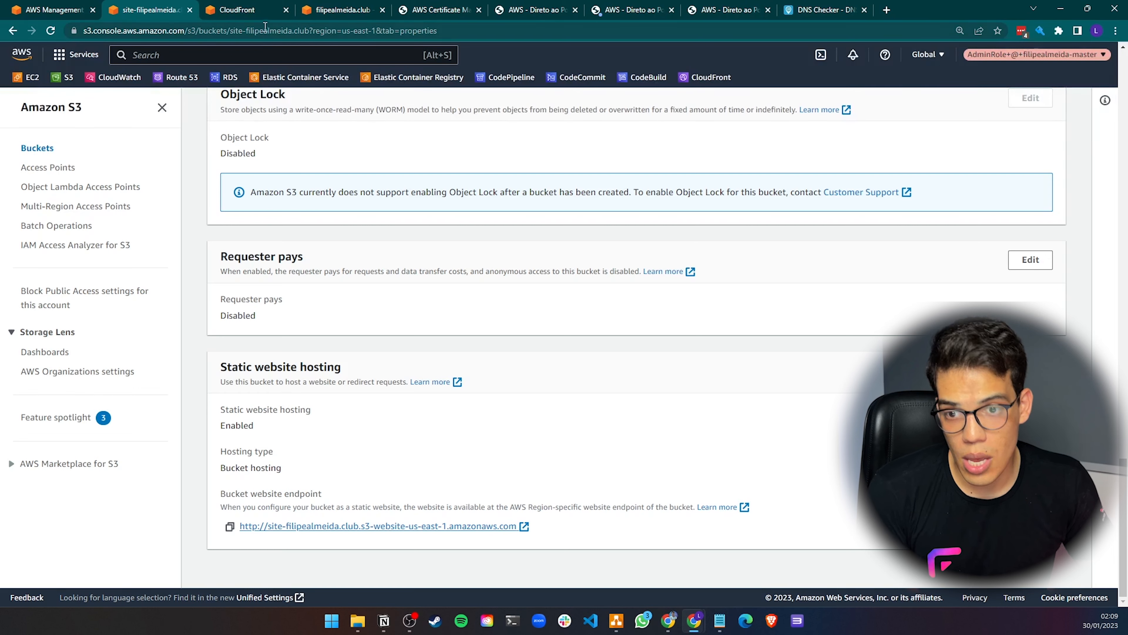
{"action": "left_click", "coordinate": [256, 10]}
{"action": "left_click", "coordinate": [507, 181]}
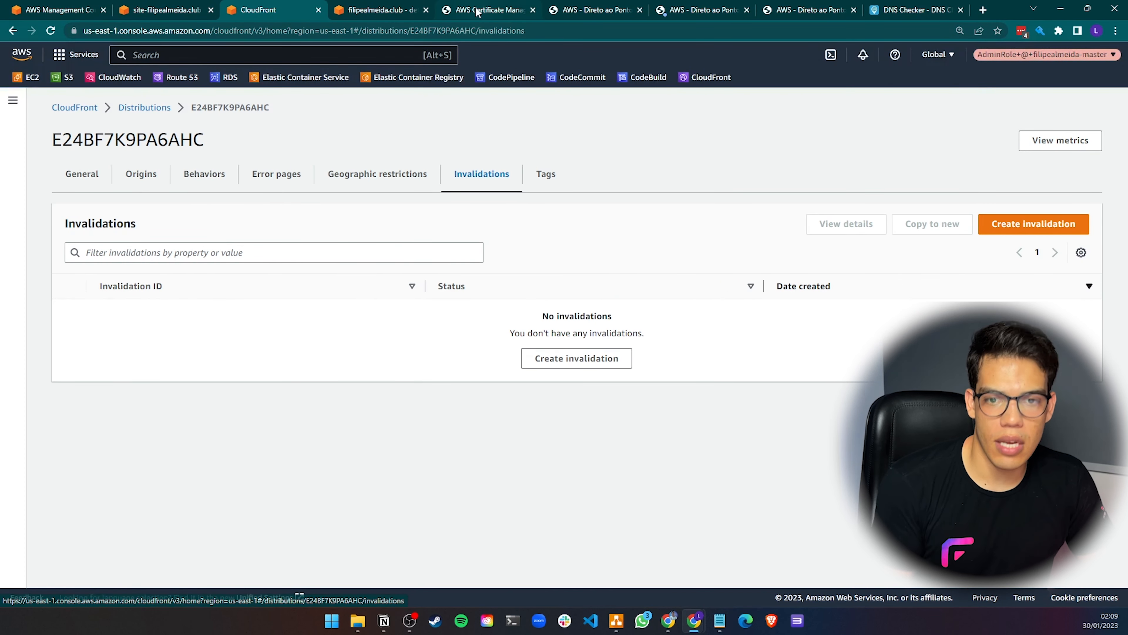
Reload the site tab served from the S3 website endpoint to test direct access
{"action": "left_click", "coordinate": [511, 9]}
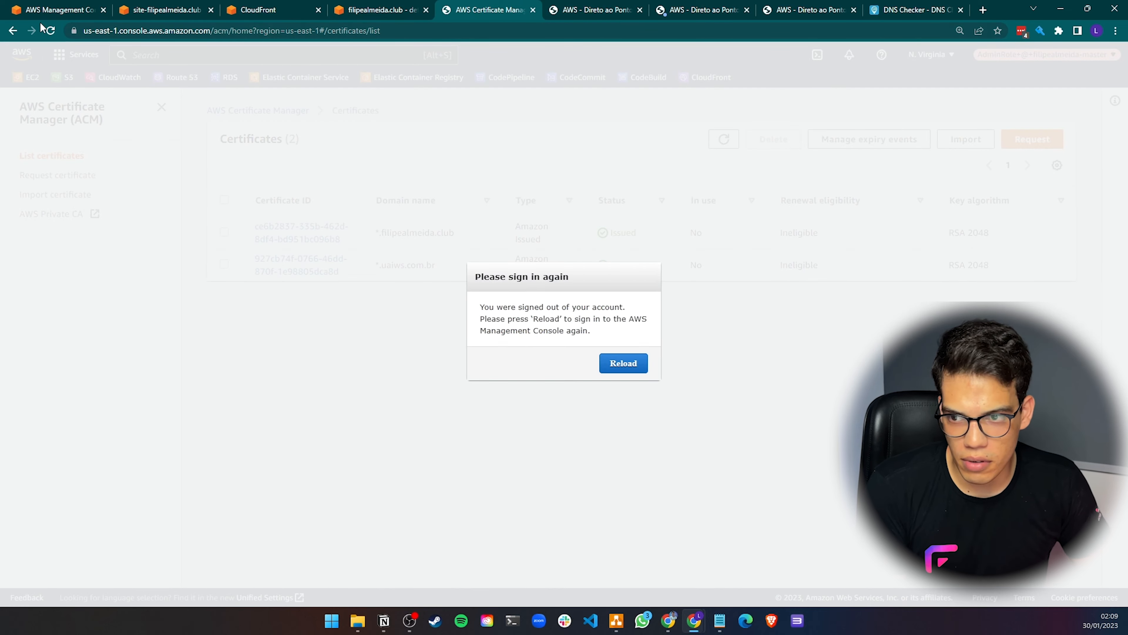
{"action": "left_click", "coordinate": [533, 10]}
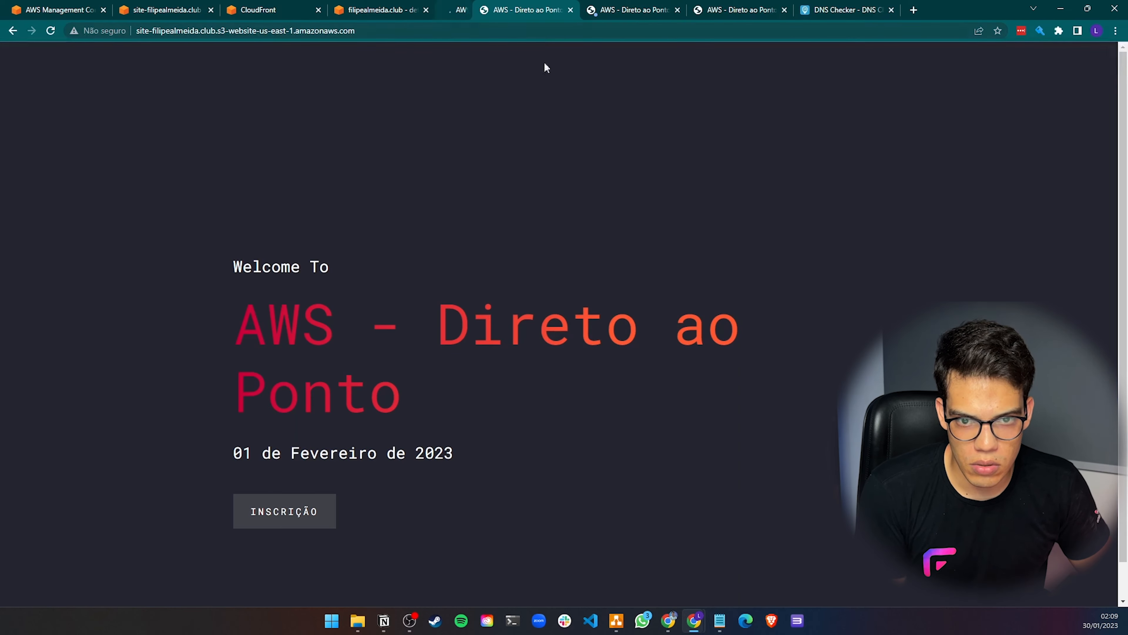
{"action": "left_click", "coordinate": [50, 30]}
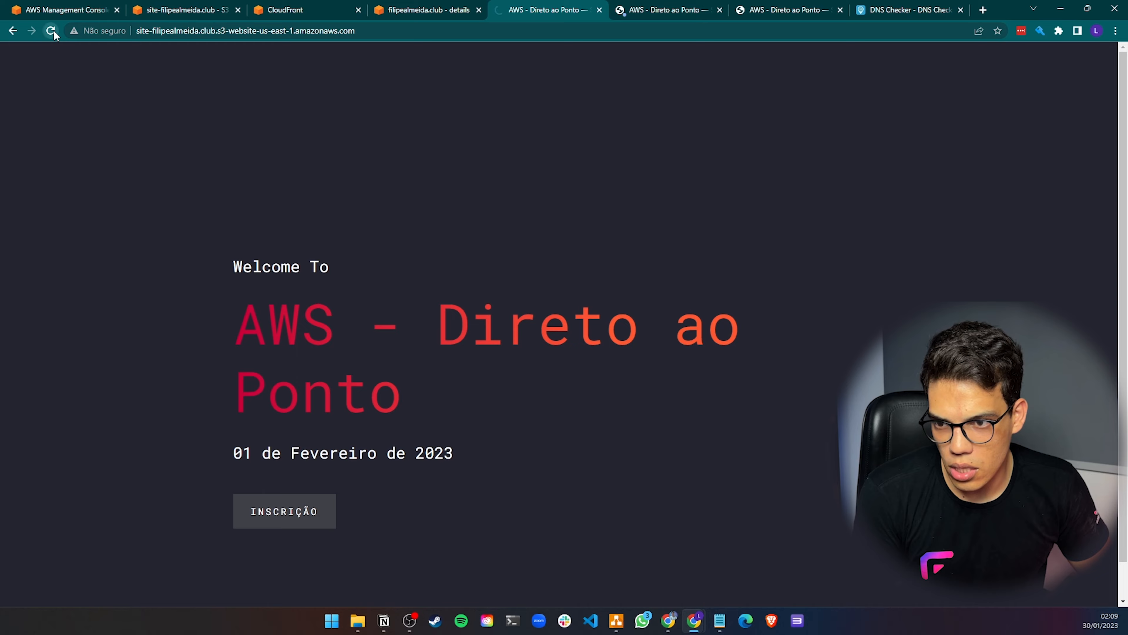
{"action": "left_click", "coordinate": [168, 31]}
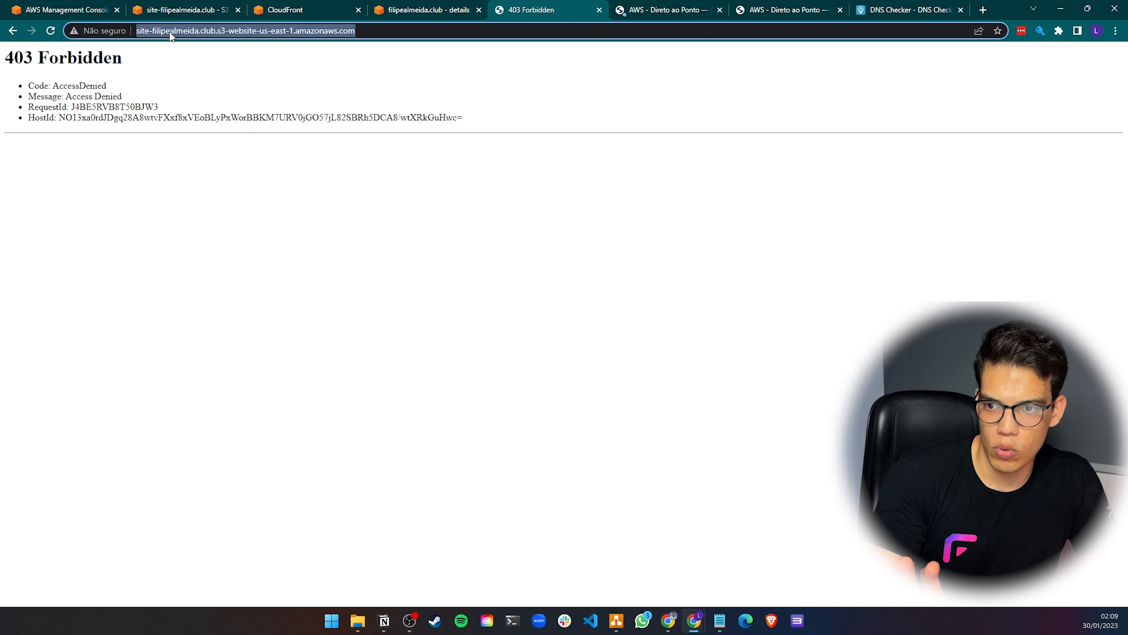
Compare the site as served by the S3 website endpoint, the custom domain and the CloudFront domain tabs
{"action": "left_click_drag", "start_coordinate": [155, 30], "coordinate": [335, 30]}
{"action": "left_click", "coordinate": [415, 30]}
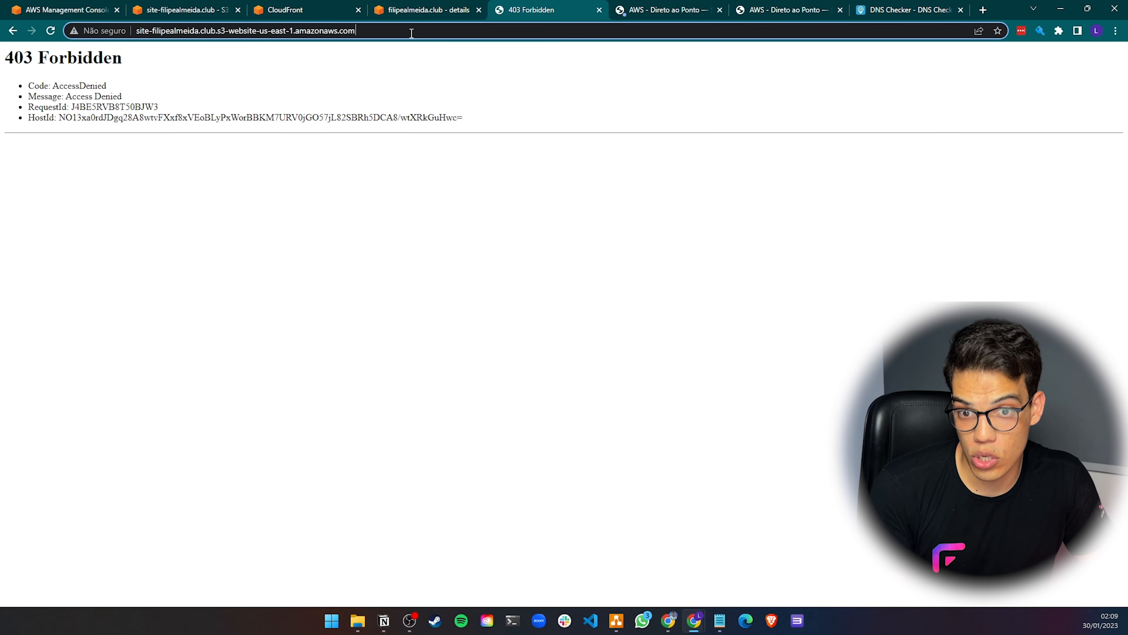
{"action": "left_click", "coordinate": [631, 9]}
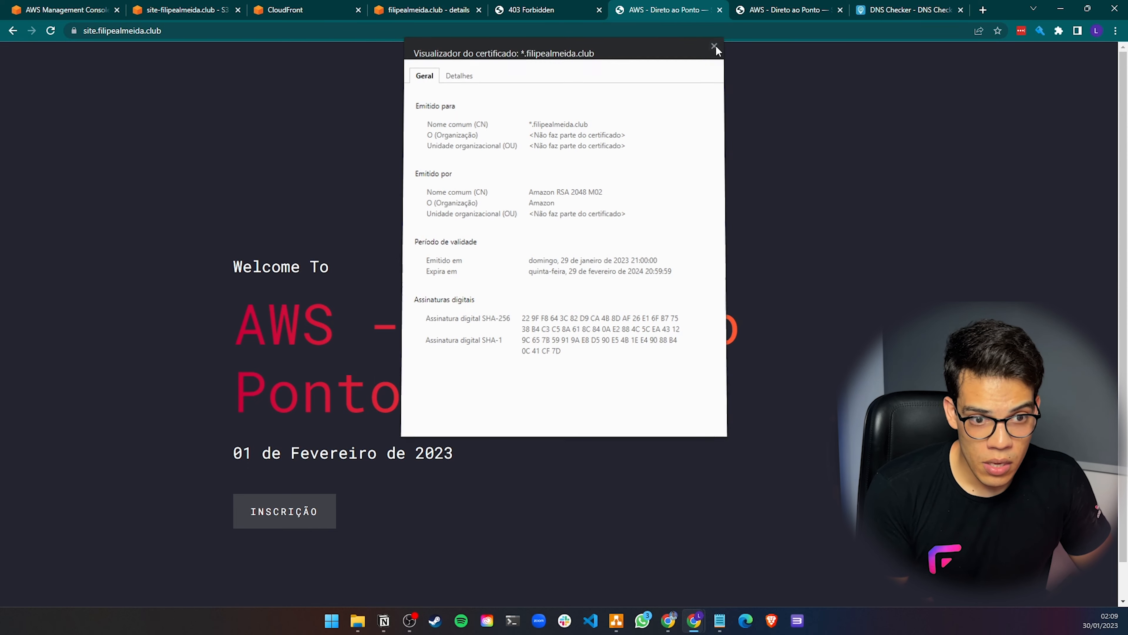
{"action": "left_click", "coordinate": [713, 49]}
{"action": "left_click", "coordinate": [147, 38]}
{"action": "left_click", "coordinate": [799, 9]}
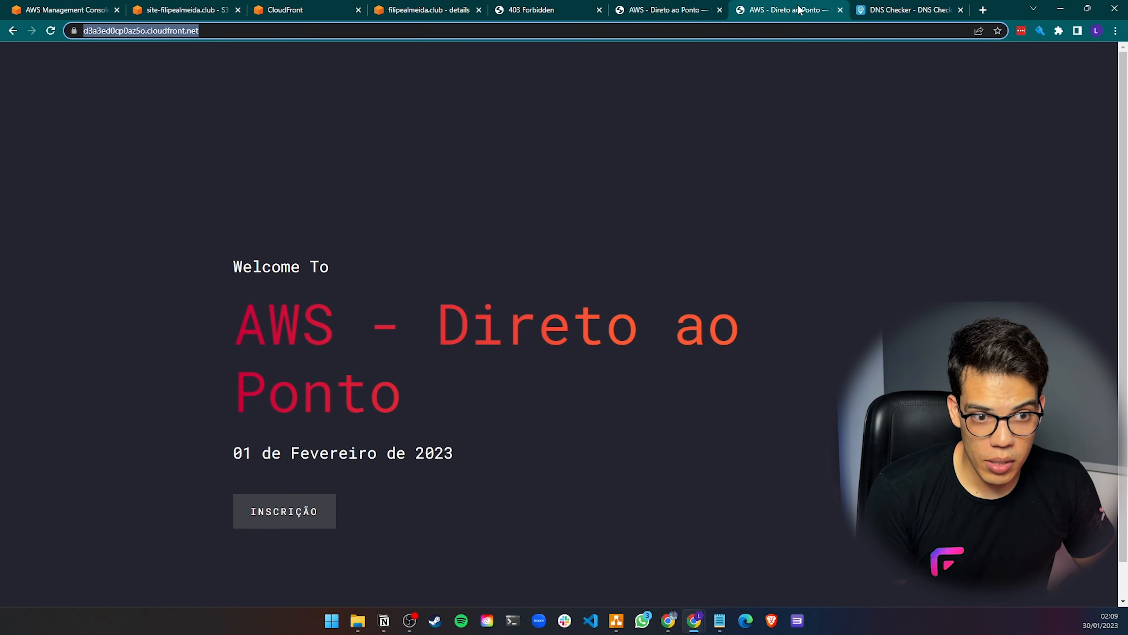
{"action": "left_click", "coordinate": [59, 33]}
{"action": "left_click", "coordinate": [685, 10]}
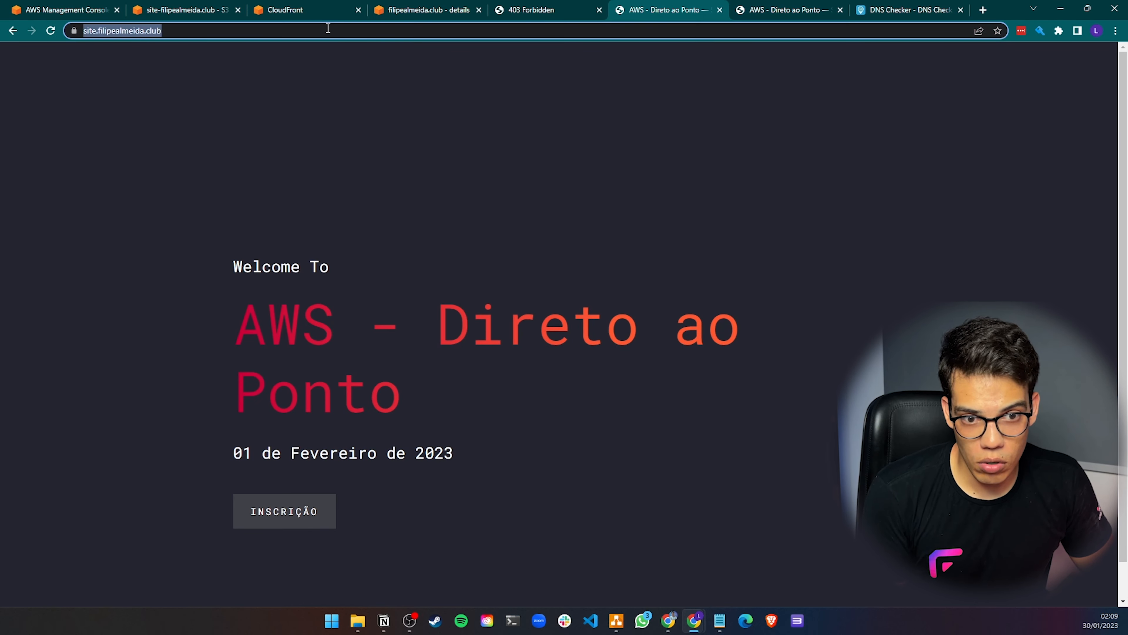
{"action": "left_click", "coordinate": [50, 30]}
{"action": "left_click", "coordinate": [311, 10]}
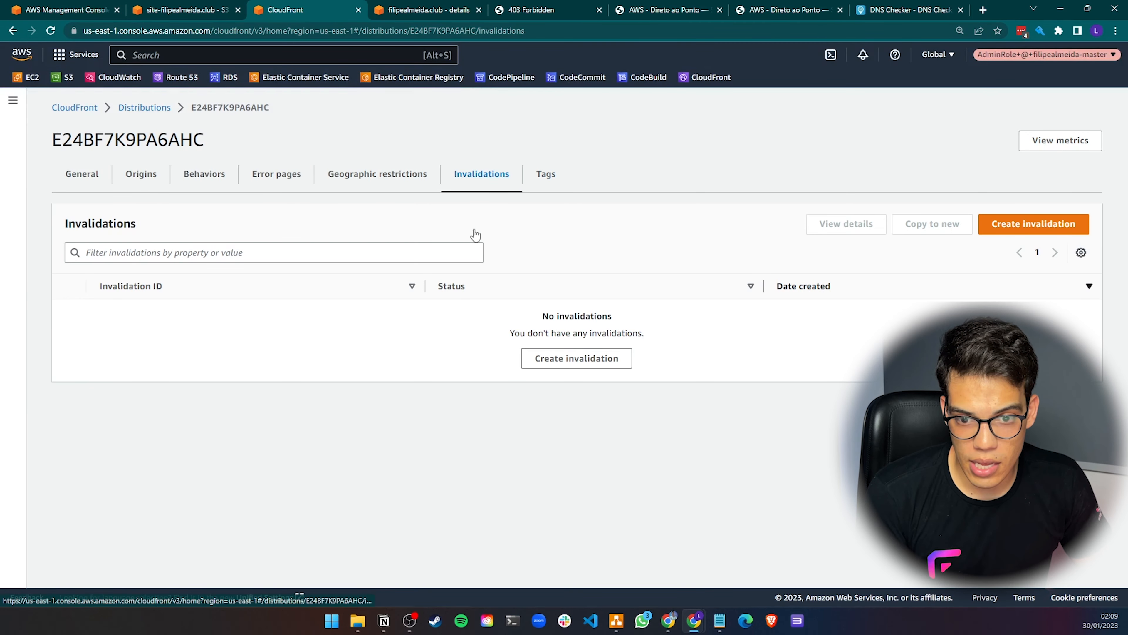
Create a CloudFront invalidation for the object path /*
{"action": "left_click", "coordinate": [598, 363]}
{"action": "left_click", "coordinate": [109, 269]}
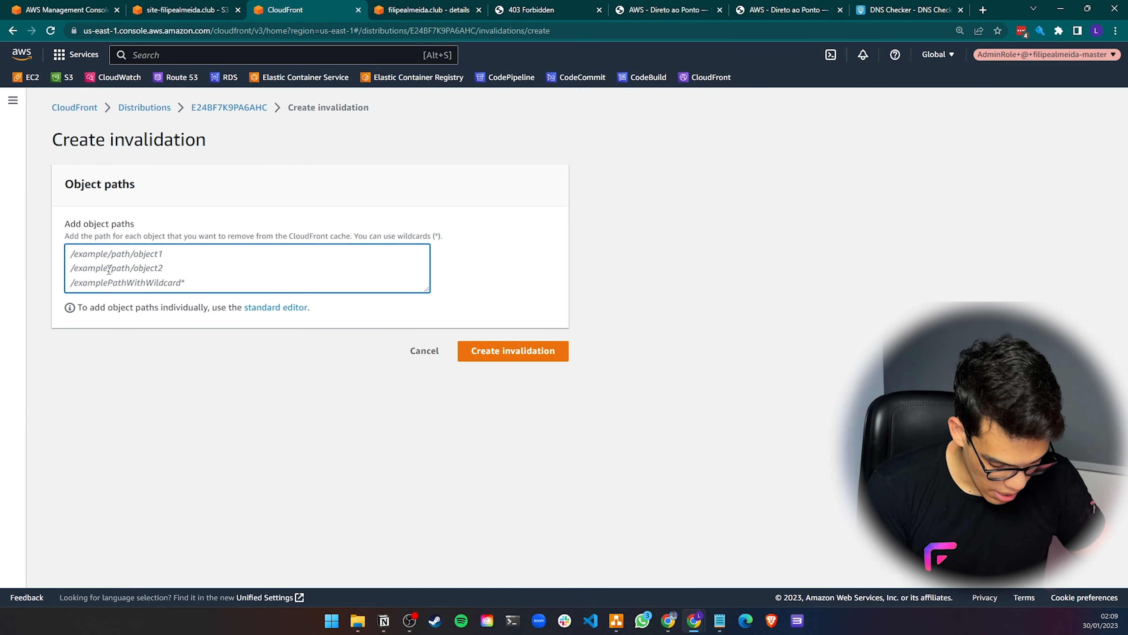
{"action": "type", "text": "/*"}
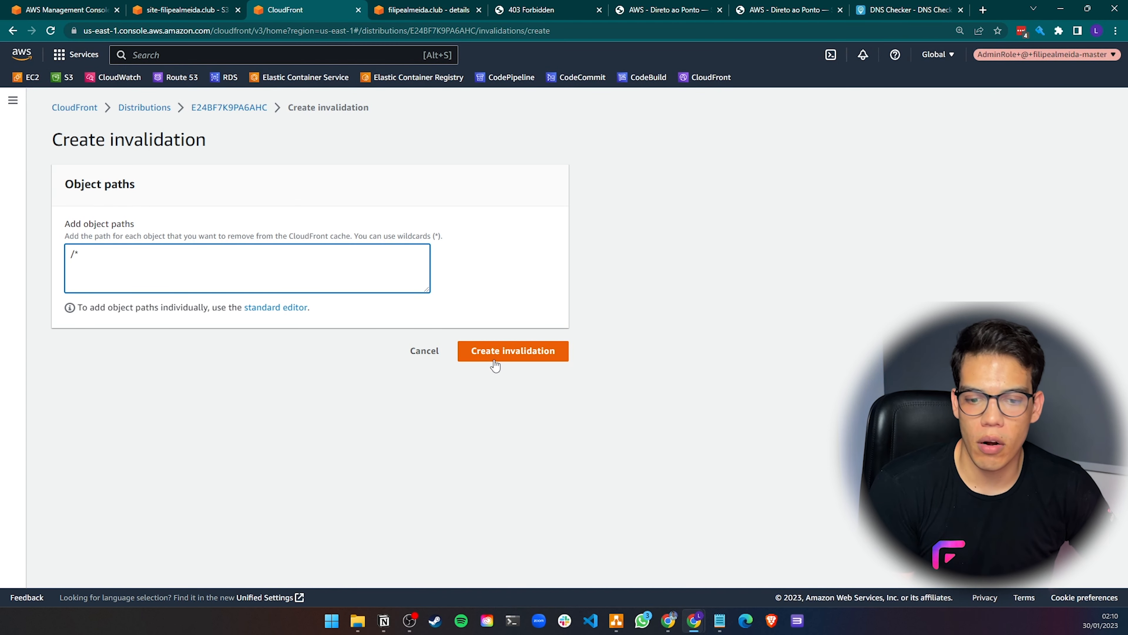
{"action": "left_click", "coordinate": [503, 355]}
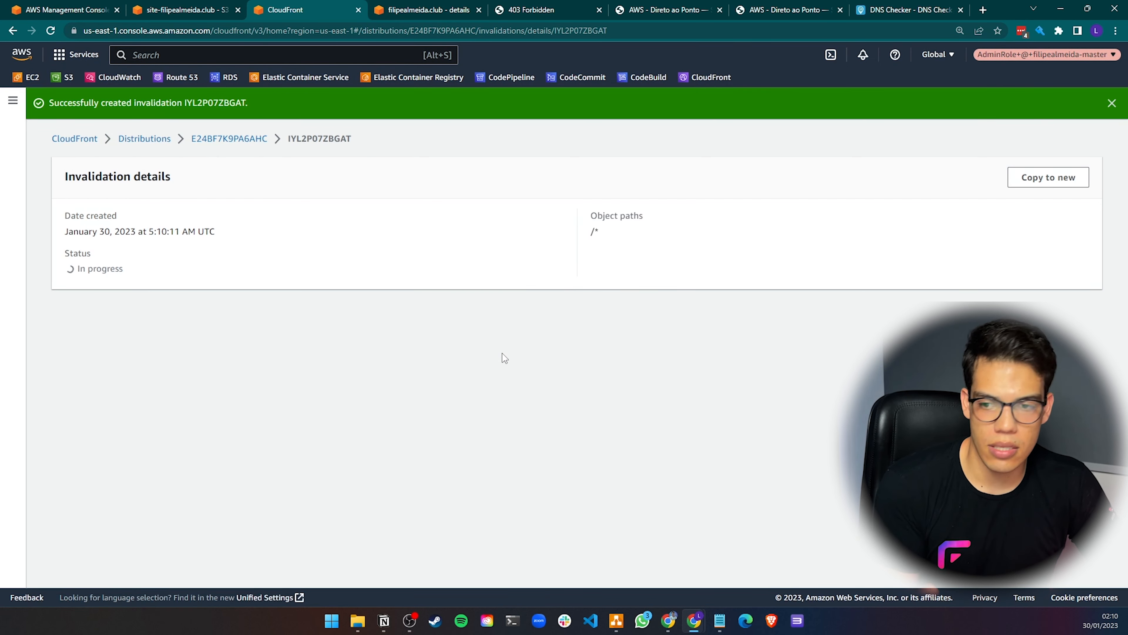
Reload the site on site.filipealmeida.club and on the CloudFront domain to test the invalidated cache
{"action": "left_click", "coordinate": [236, 136]}
{"action": "left_click", "coordinate": [550, 14]}
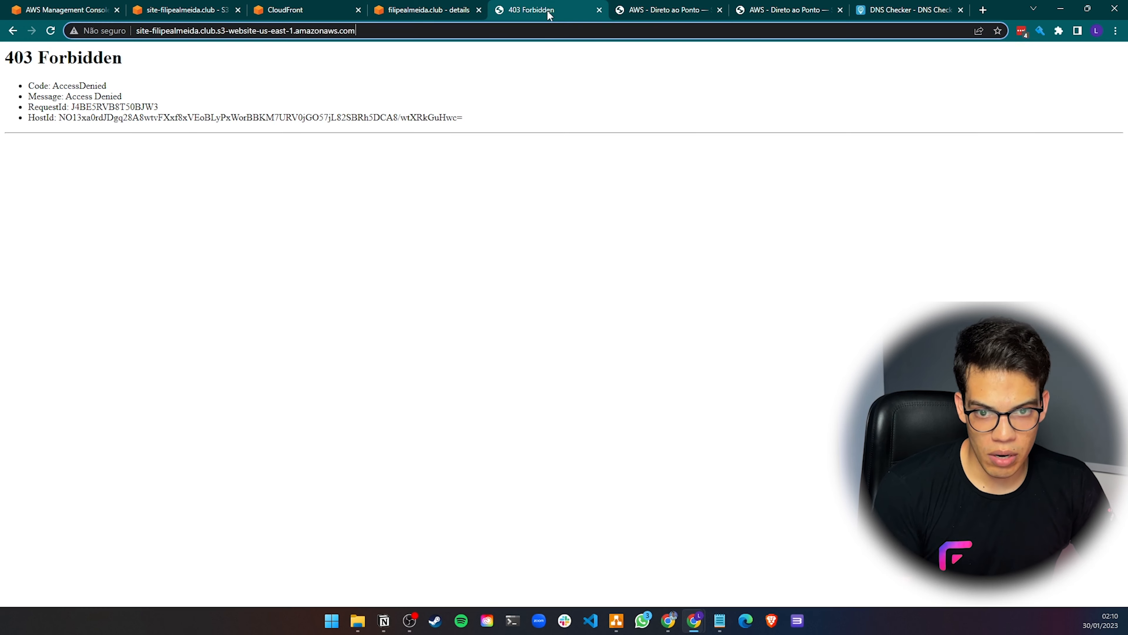
{"action": "left_click", "coordinate": [662, 10]}
{"action": "left_click", "coordinate": [269, 32]}
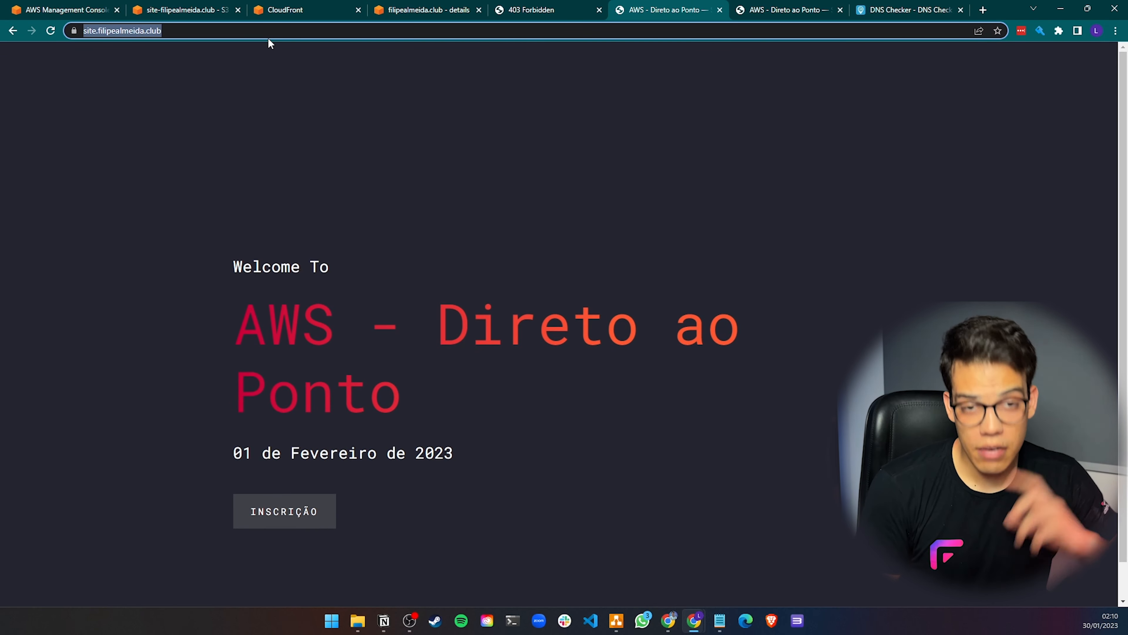
{"action": "key", "text": "Return"}
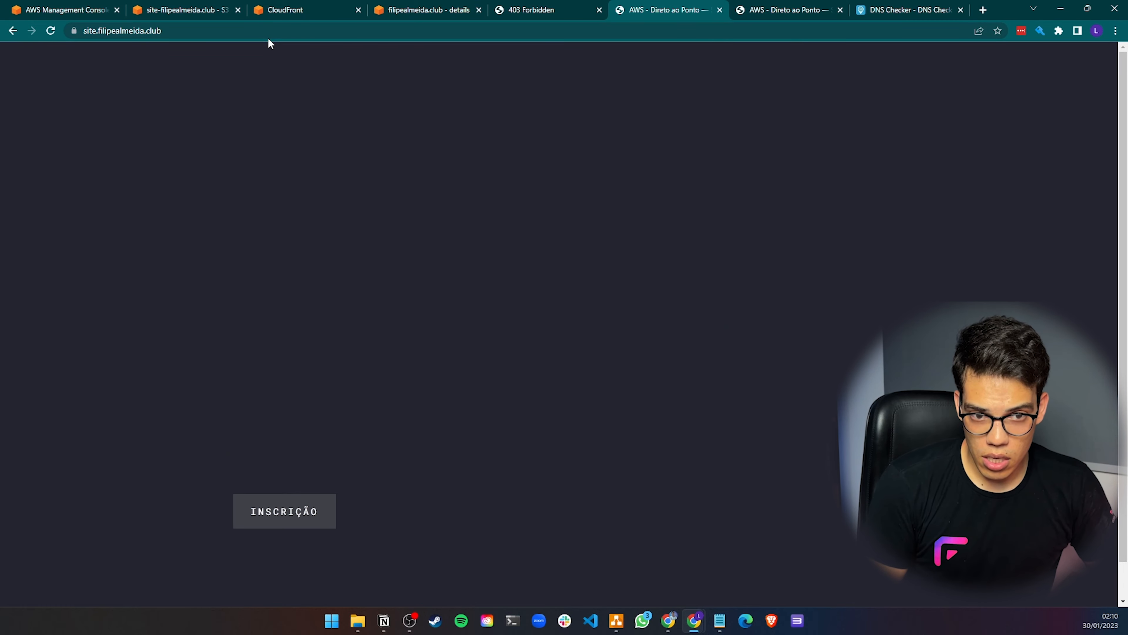
{"action": "key", "text": "ctrl+Tab"}
{"action": "left_click", "coordinate": [658, 31]}
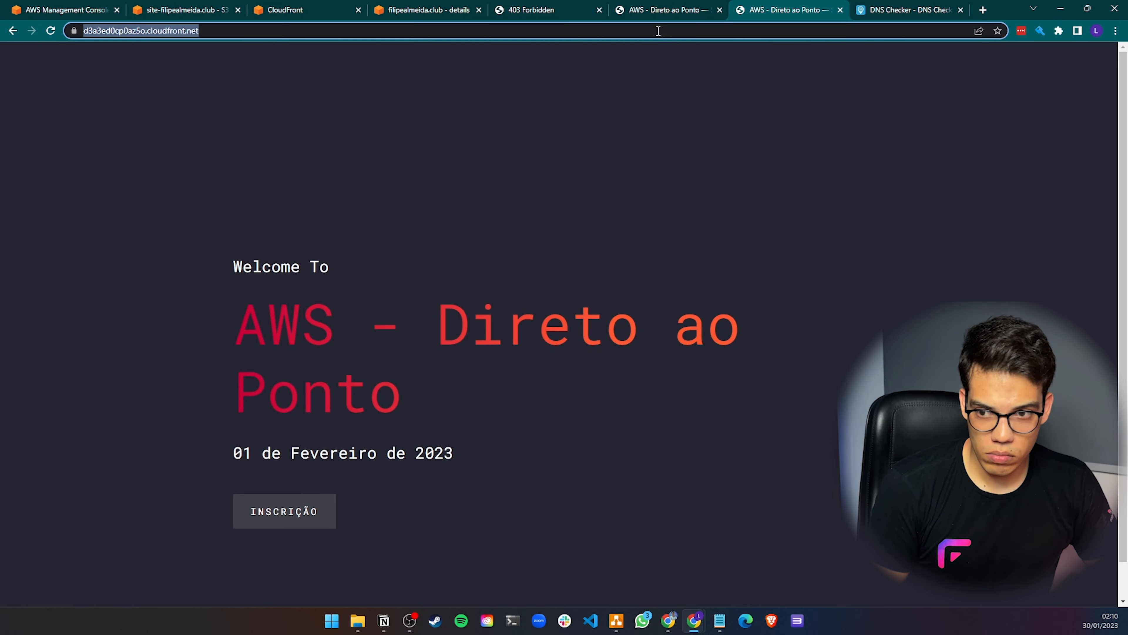
{"action": "key", "text": "Return"}
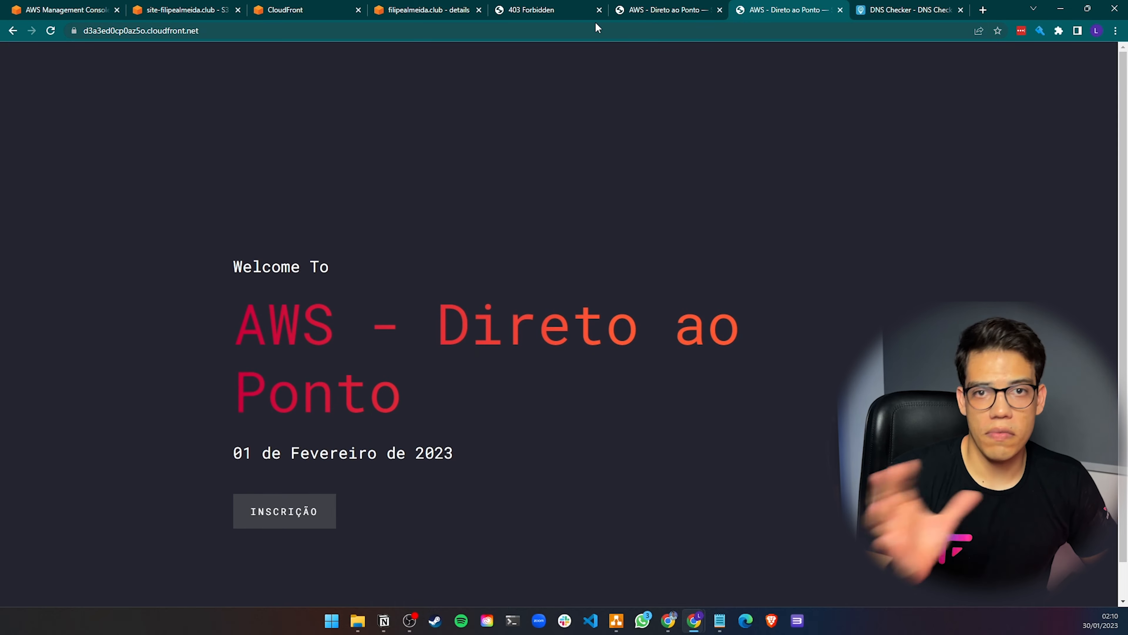
Compare the distribution's S3 website origin with the bucket policy's aws:Referer condition
{"action": "left_click", "coordinate": [430, 8]}
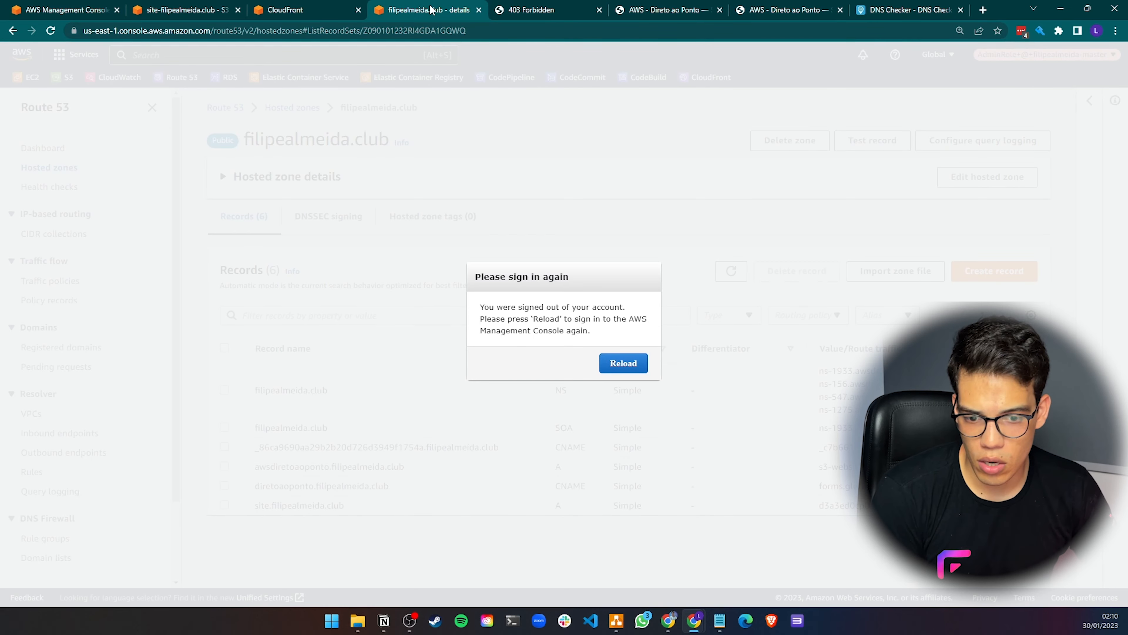
{"action": "left_click", "coordinate": [50, 30]}
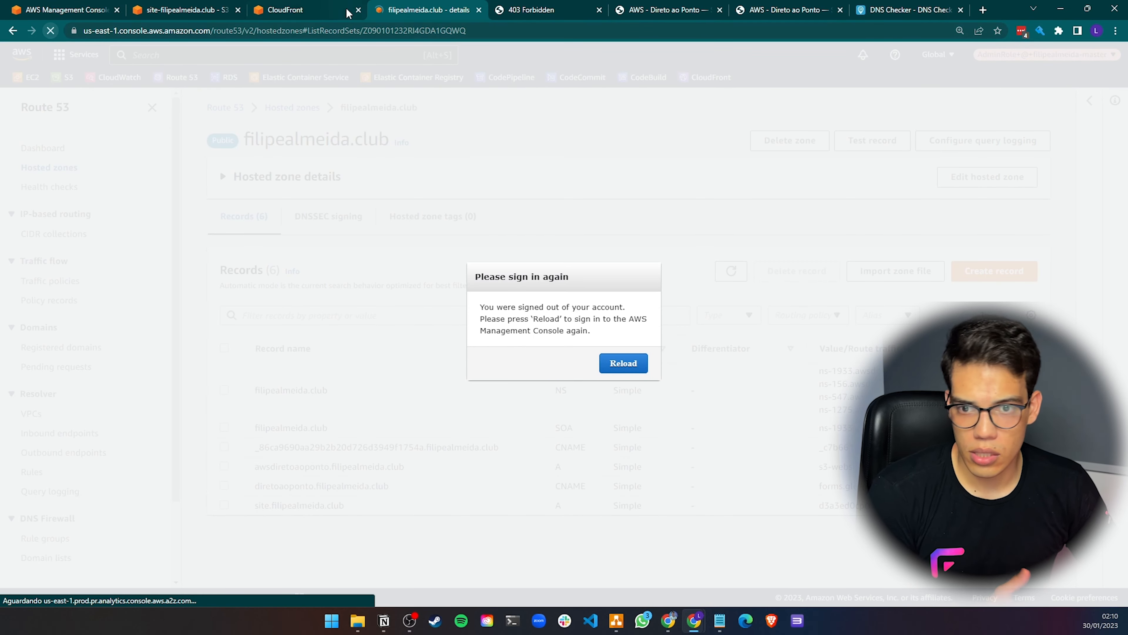
{"action": "left_click", "coordinate": [338, 9]}
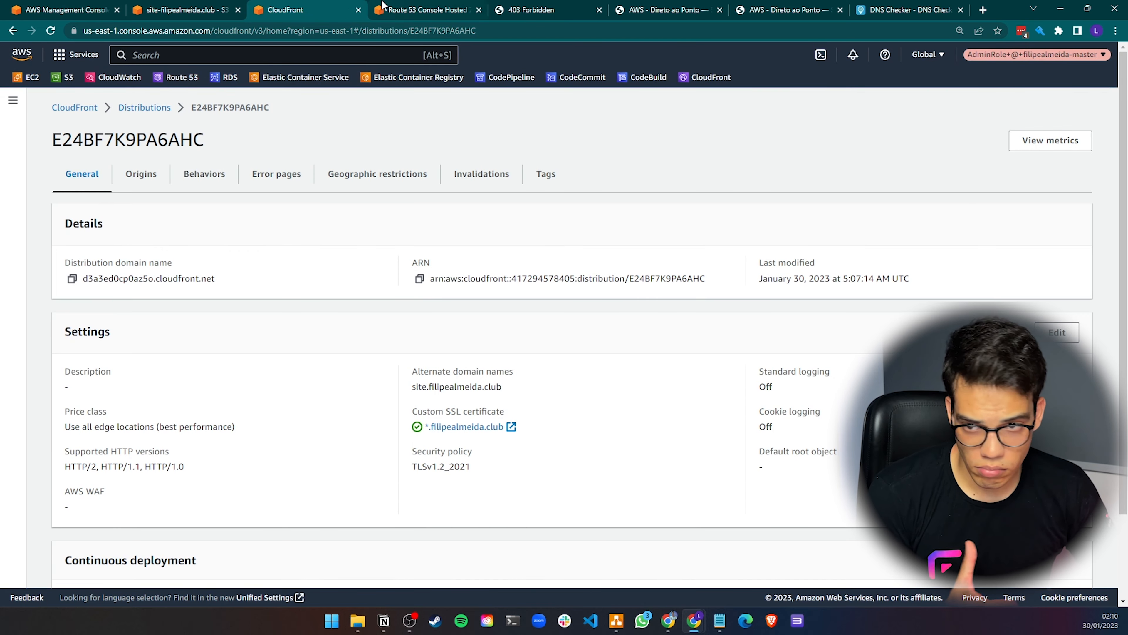
{"action": "left_click", "coordinate": [178, 12]}
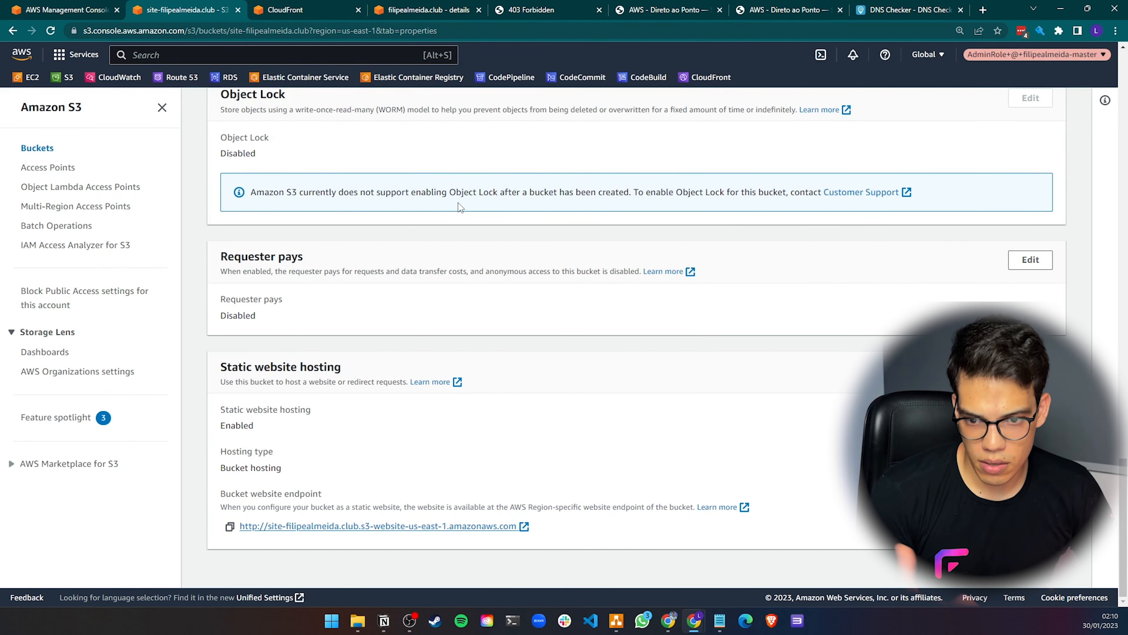
{"action": "scroll", "coordinate": [455, 234], "scroll_direction": "up", "scroll_amount": 6}
{"action": "scroll", "coordinate": [403, 204], "scroll_direction": "up", "scroll_amount": 20}
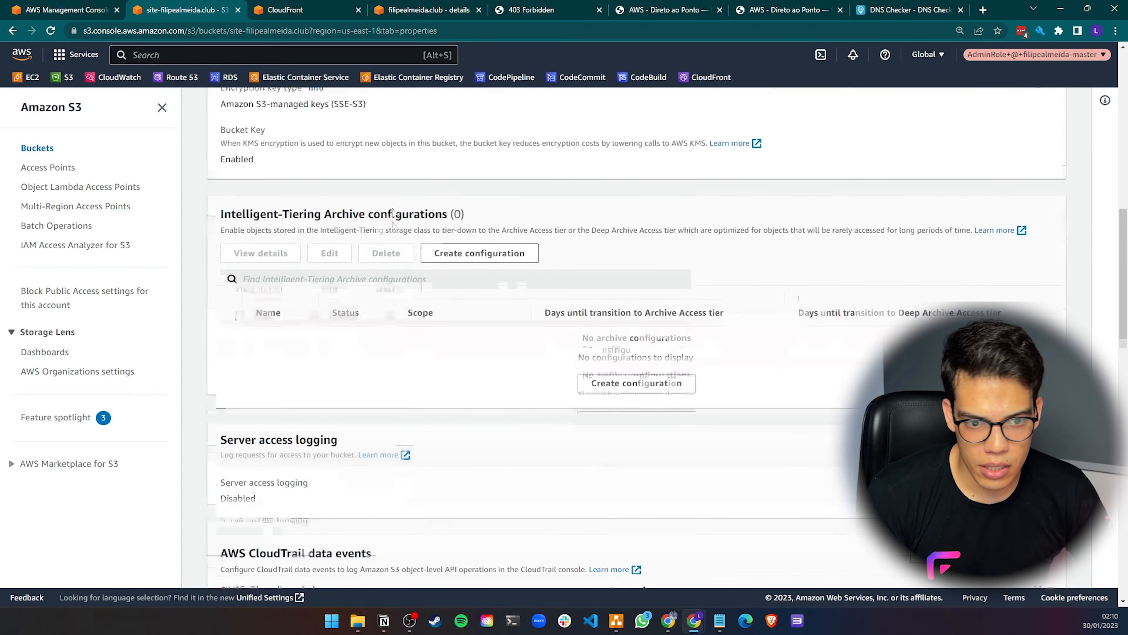
{"action": "left_click", "coordinate": [300, 13]}
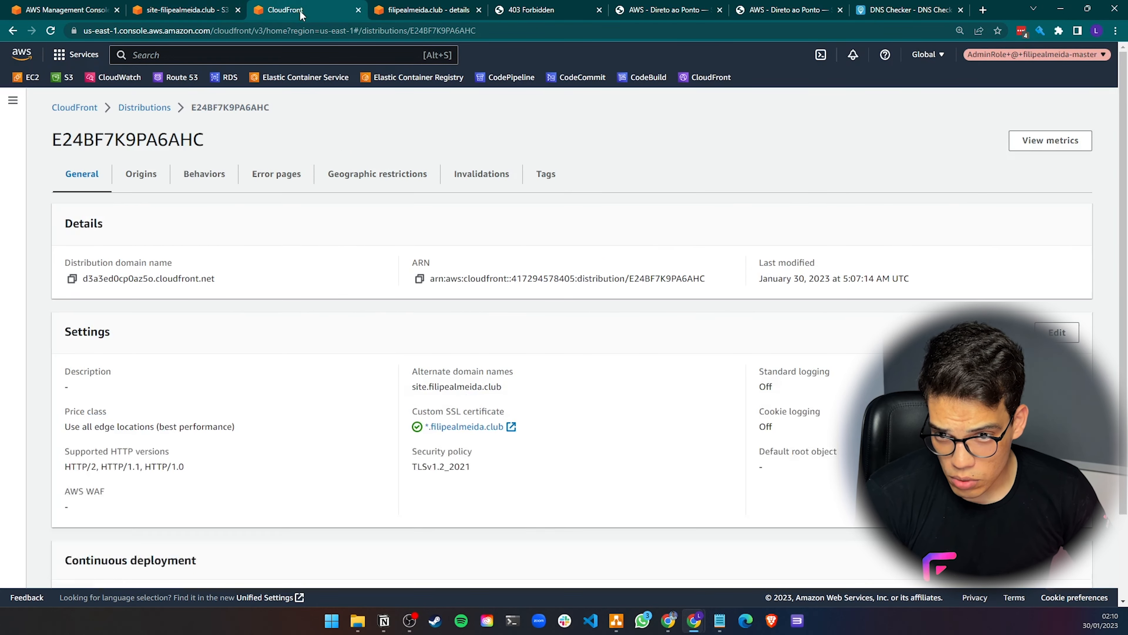
{"action": "left_click", "coordinate": [154, 186]}
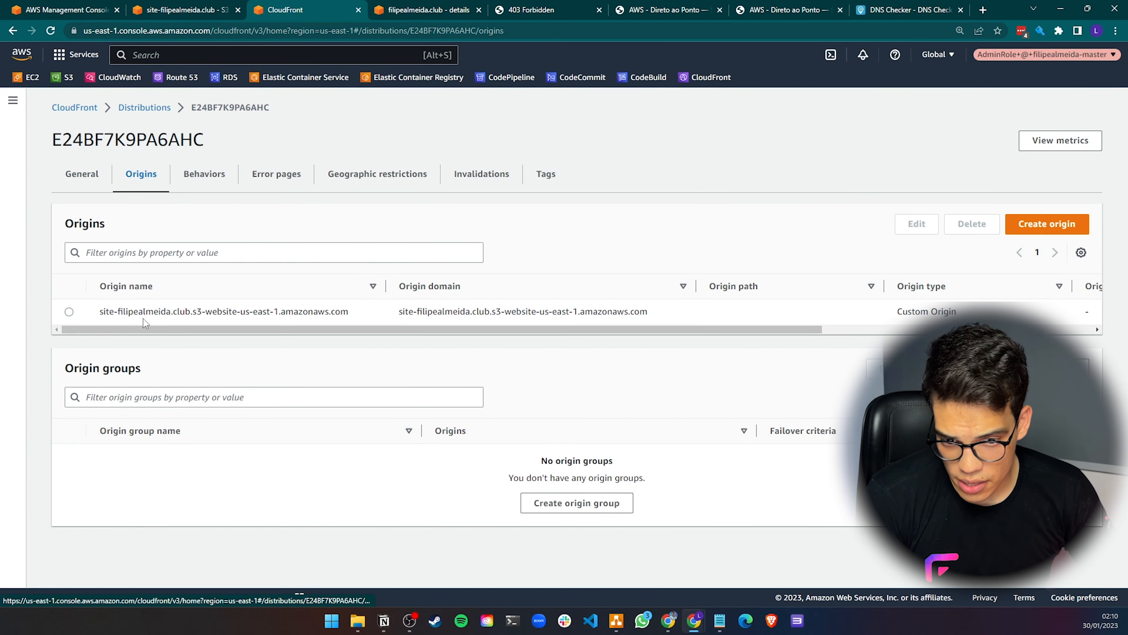
{"action": "left_click", "coordinate": [180, 10]}
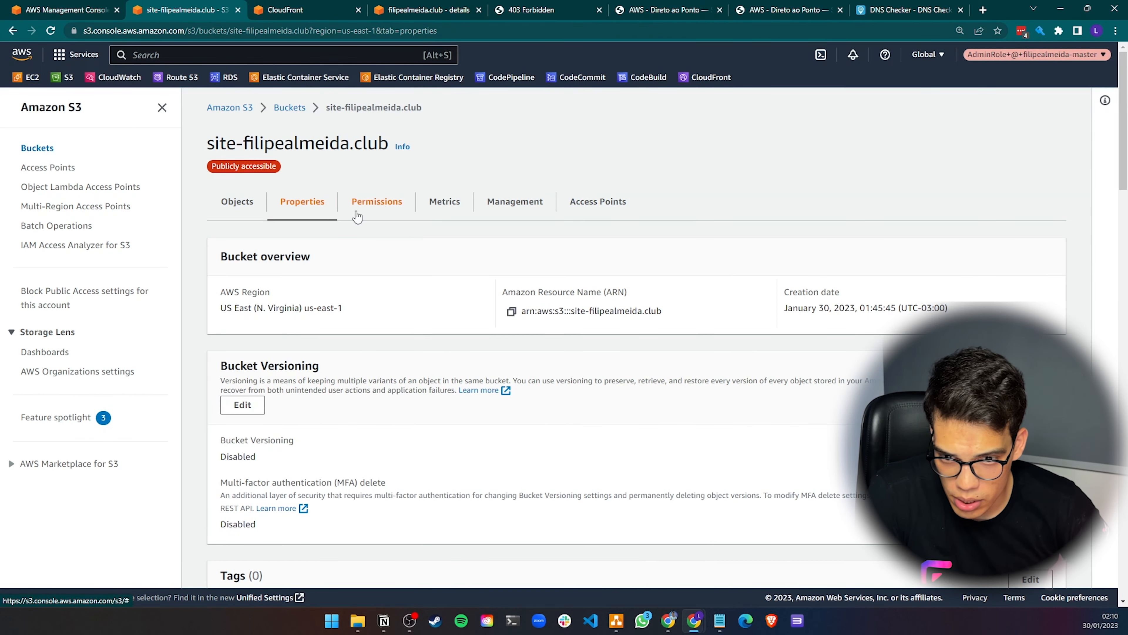
{"action": "left_click", "coordinate": [365, 198]}
{"action": "scroll", "coordinate": [487, 354], "scroll_direction": "down", "scroll_amount": 5}
{"action": "scroll", "coordinate": [486, 354], "scroll_direction": "down", "scroll_amount": 4}
{"action": "left_click", "coordinate": [404, 420]}
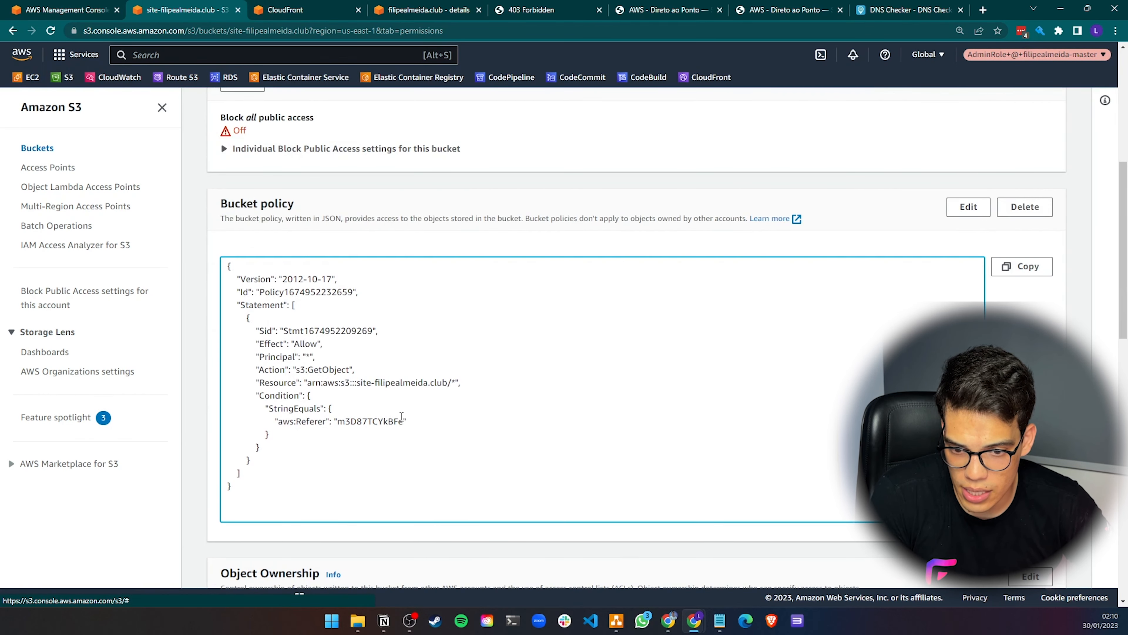
{"action": "left_click", "coordinate": [293, 10]}
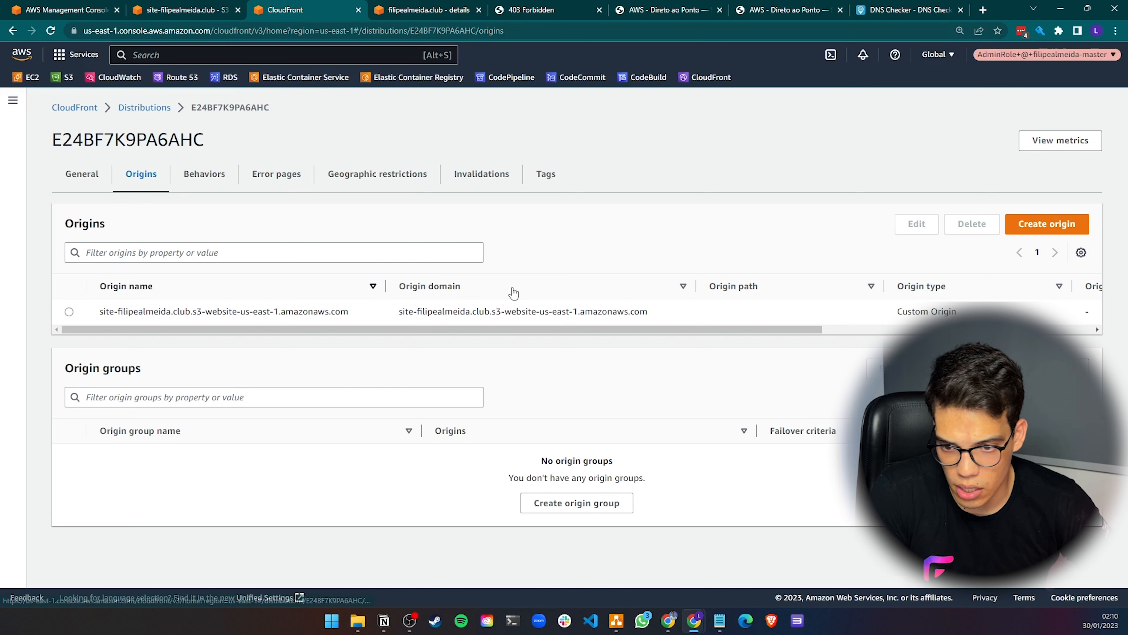
Delete the last character of the S3 website origin's Referer custom header value and save the origin
{"action": "left_click", "coordinate": [71, 312]}
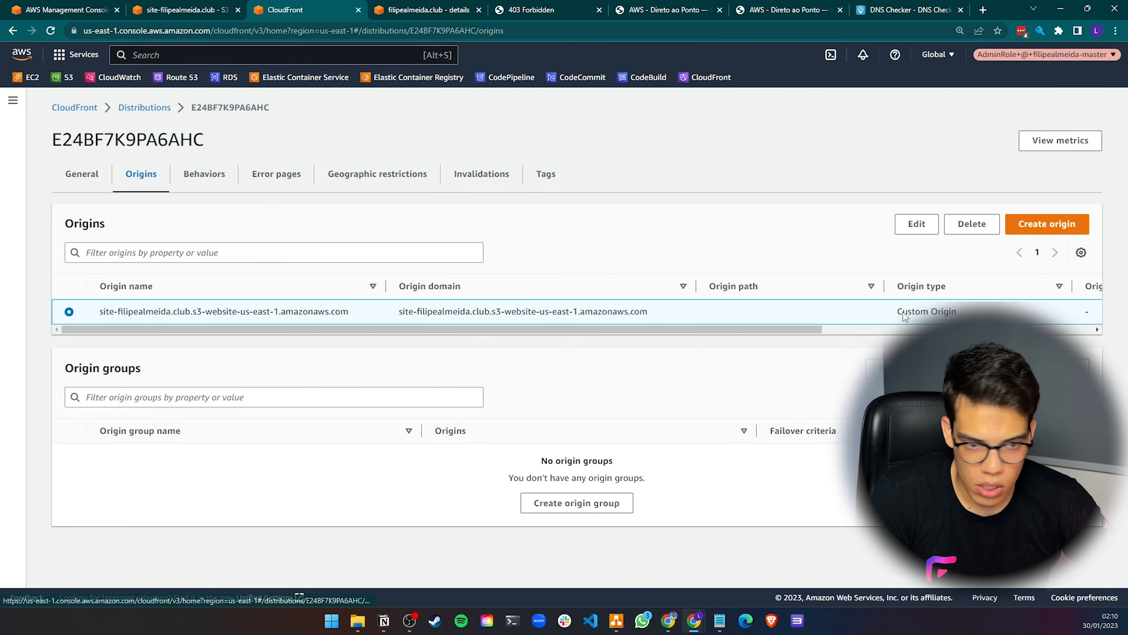
{"action": "left_click", "coordinate": [917, 223]}
{"action": "left_click", "coordinate": [411, 473]}
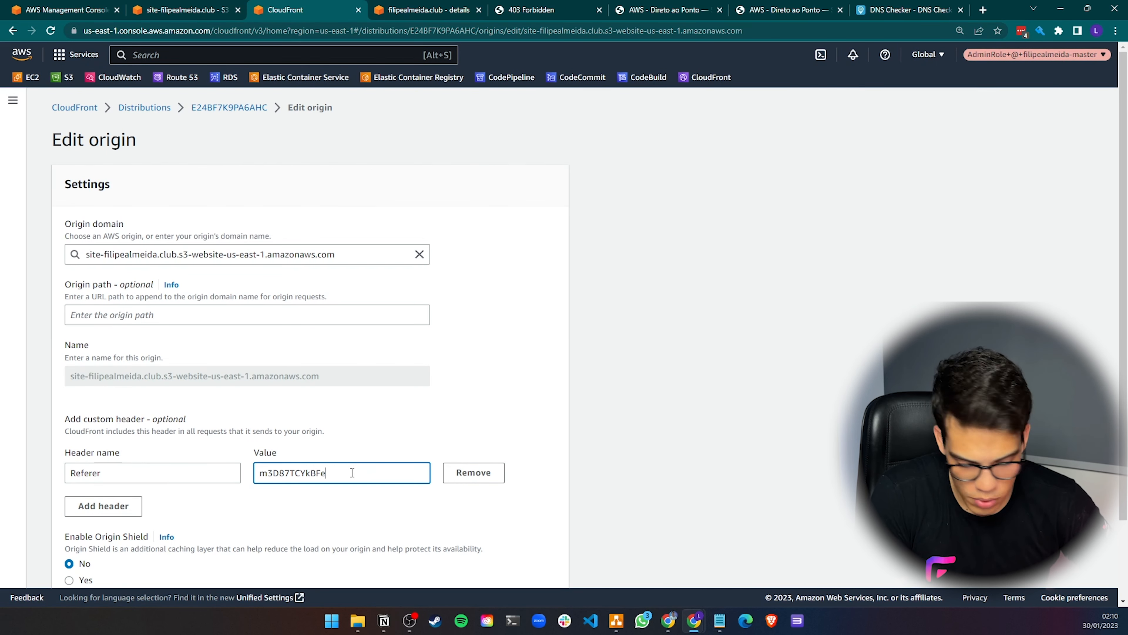
{"action": "key", "text": "BackSpace"}
{"action": "scroll", "coordinate": [411, 475], "scroll_direction": "down", "scroll_amount": 2}
{"action": "left_click", "coordinate": [538, 573]}
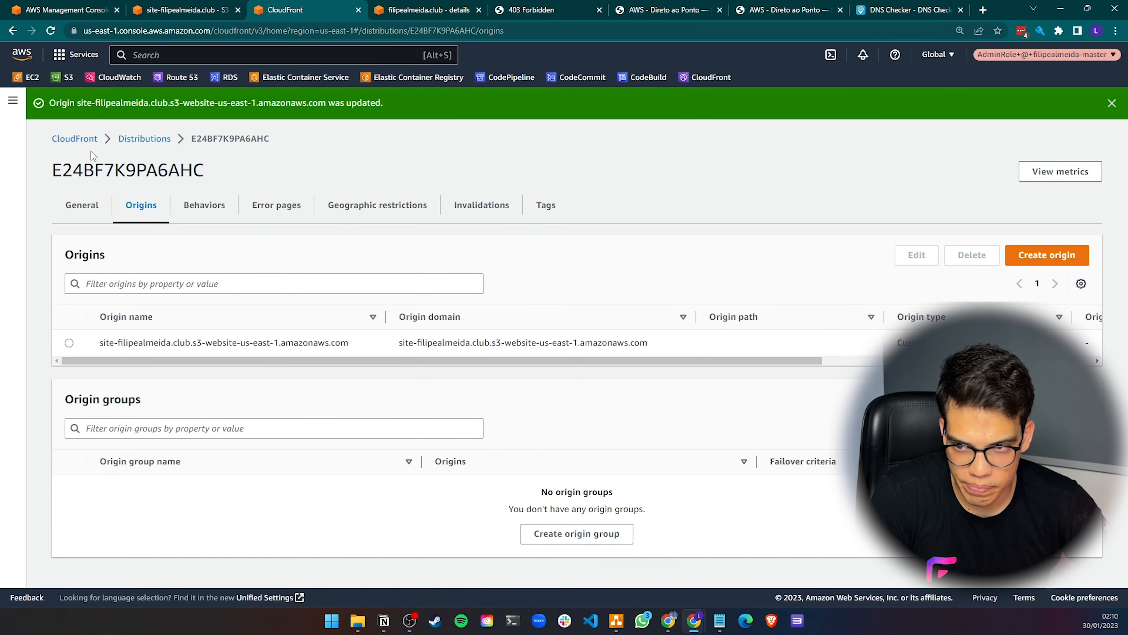
Check the distribution's deployment status, retest direct access through the S3 website endpoint, and close that tab
{"action": "left_click", "coordinate": [91, 202]}
{"action": "left_click_drag", "start_coordinate": [791, 278], "coordinate": [817, 281]}
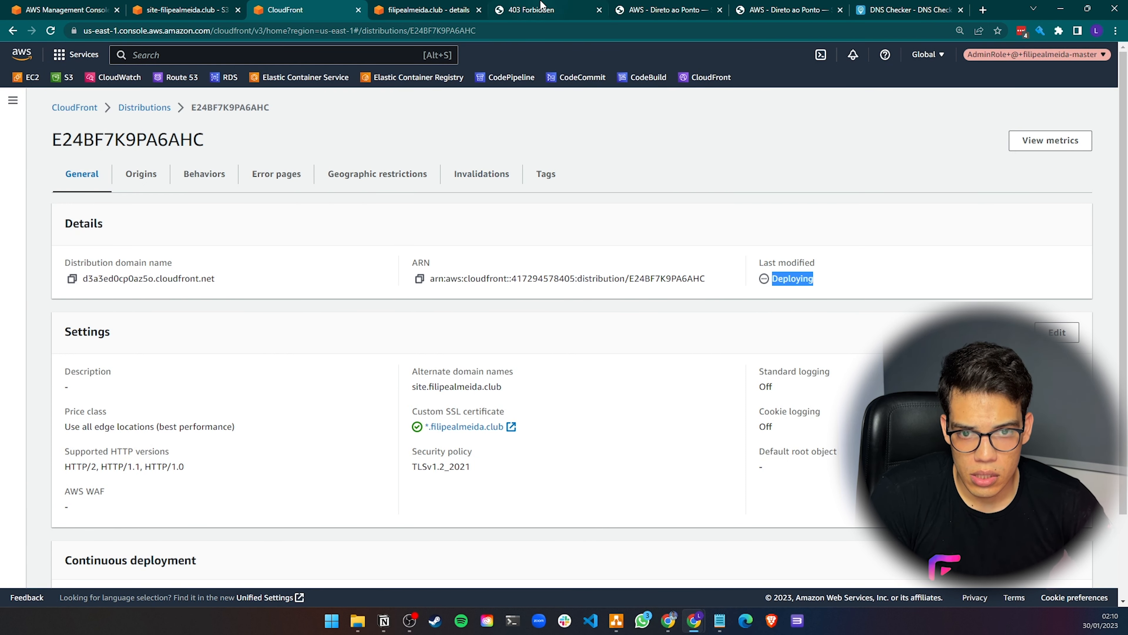
{"action": "left_click", "coordinate": [533, 10]}
{"action": "left_click", "coordinate": [50, 30]}
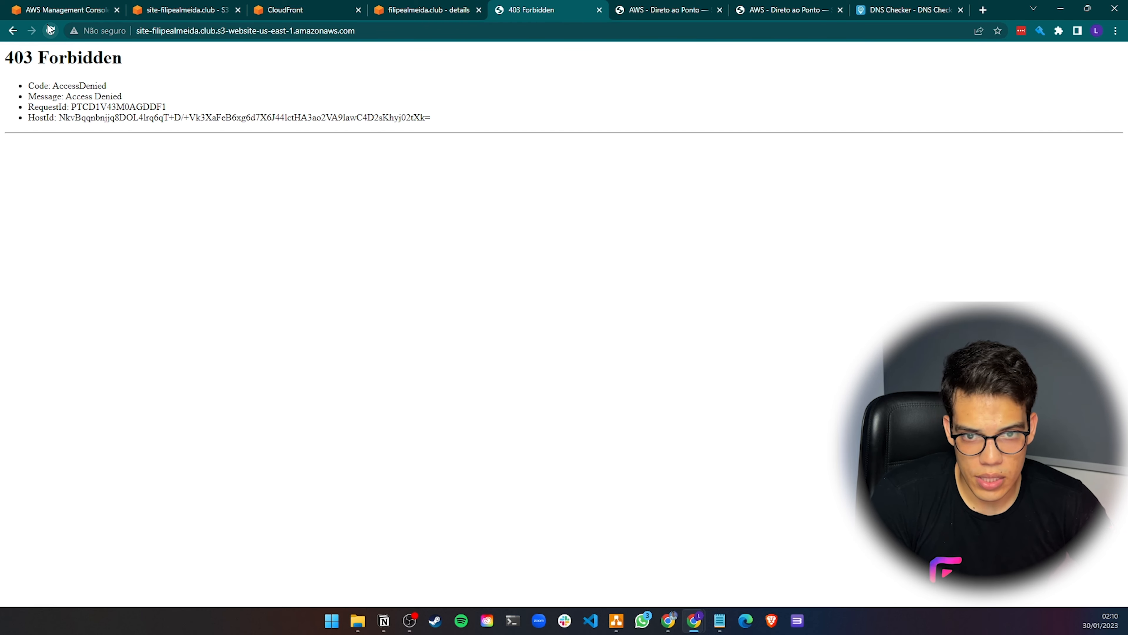
{"action": "left_click", "coordinate": [50, 31]}
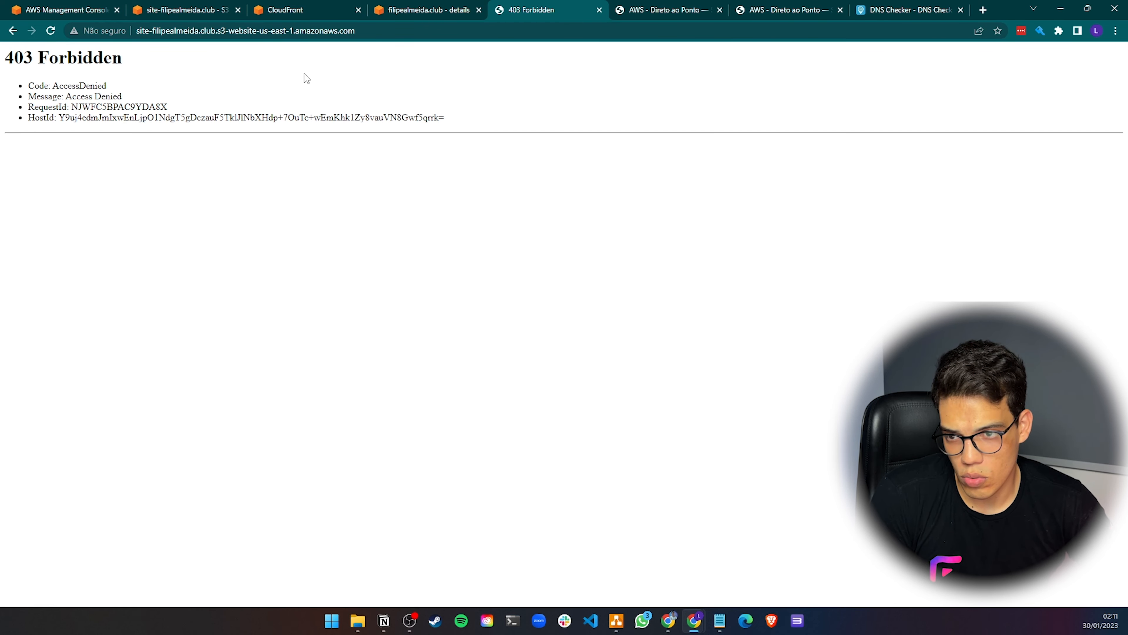
{"action": "left_click", "coordinate": [599, 10]}
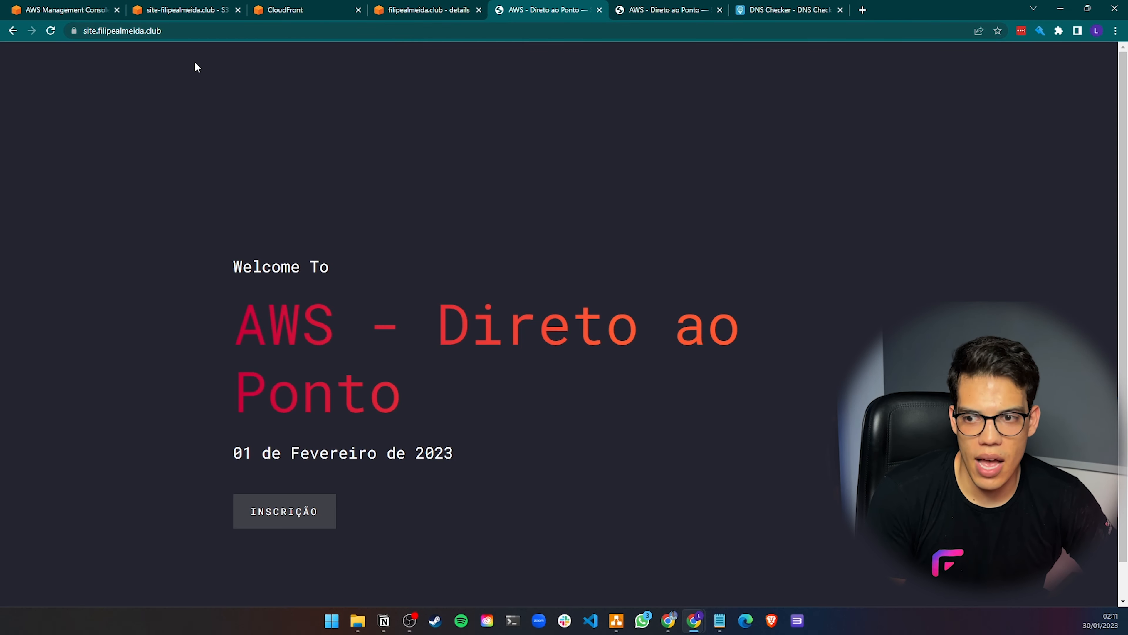
{"action": "left_click", "coordinate": [52, 32]}
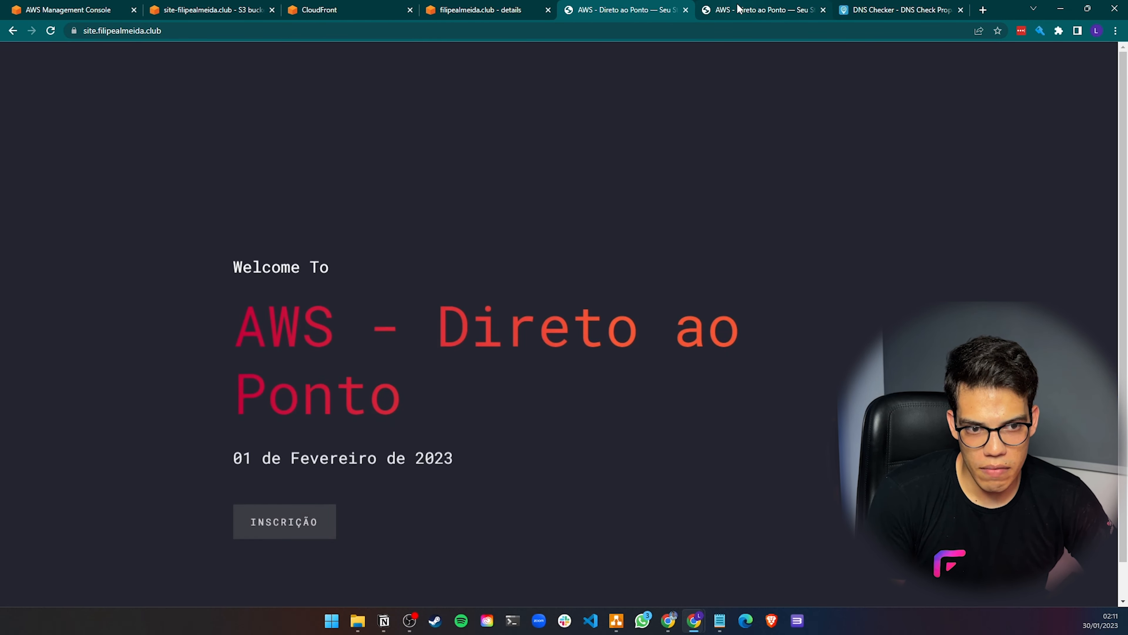
Check the invalidation's progress in the distribution's Invalidations list and return to the site tab
{"action": "left_click", "coordinate": [740, 9]}
{"action": "left_click", "coordinate": [507, 11]}
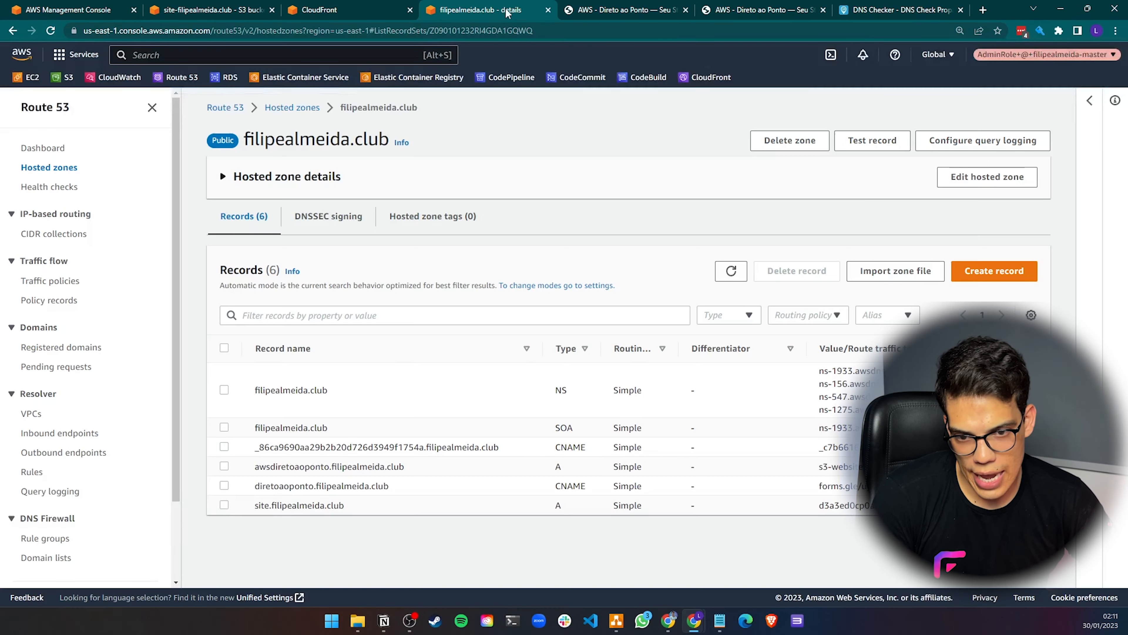
{"action": "left_click", "coordinate": [318, 11]}
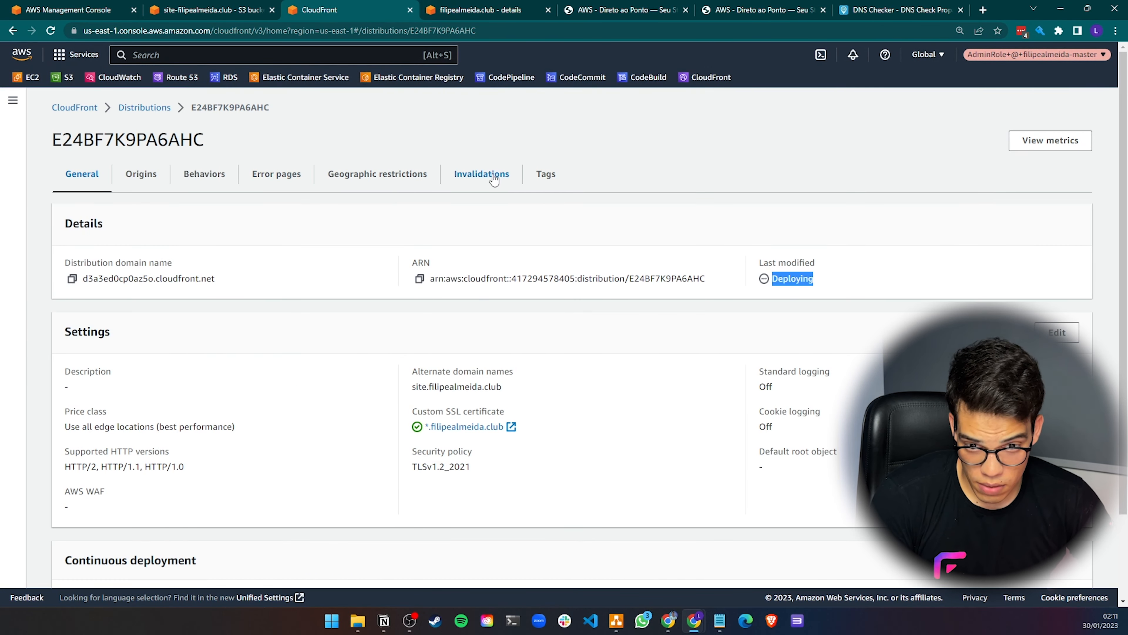
{"action": "left_click", "coordinate": [481, 174]}
{"action": "left_click", "coordinate": [70, 312]}
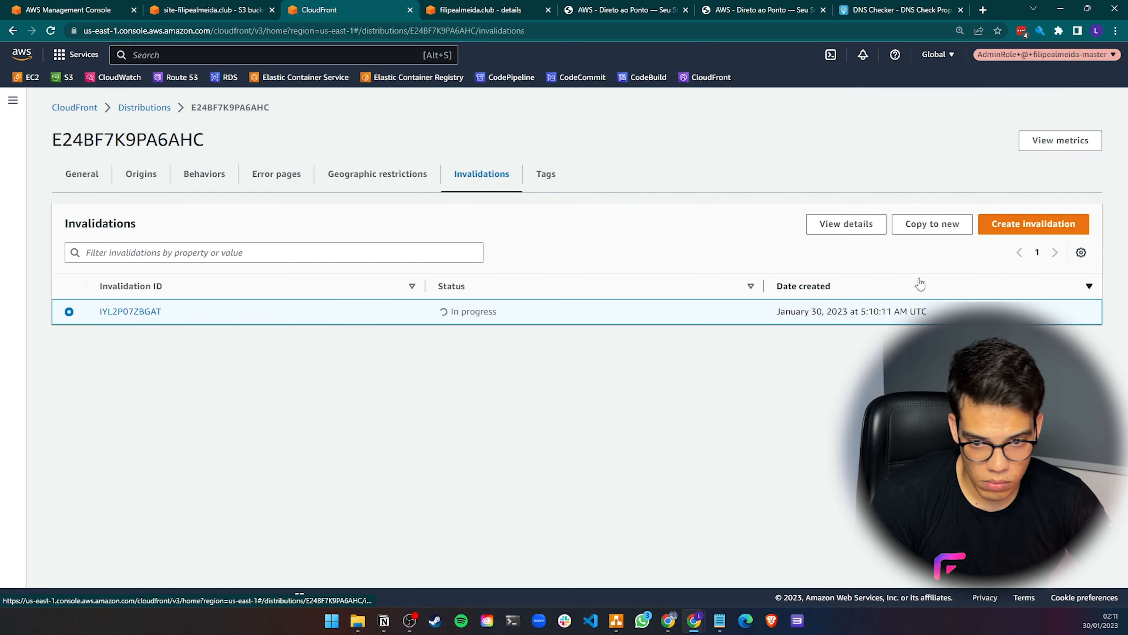
{"action": "left_click", "coordinate": [650, 7]}
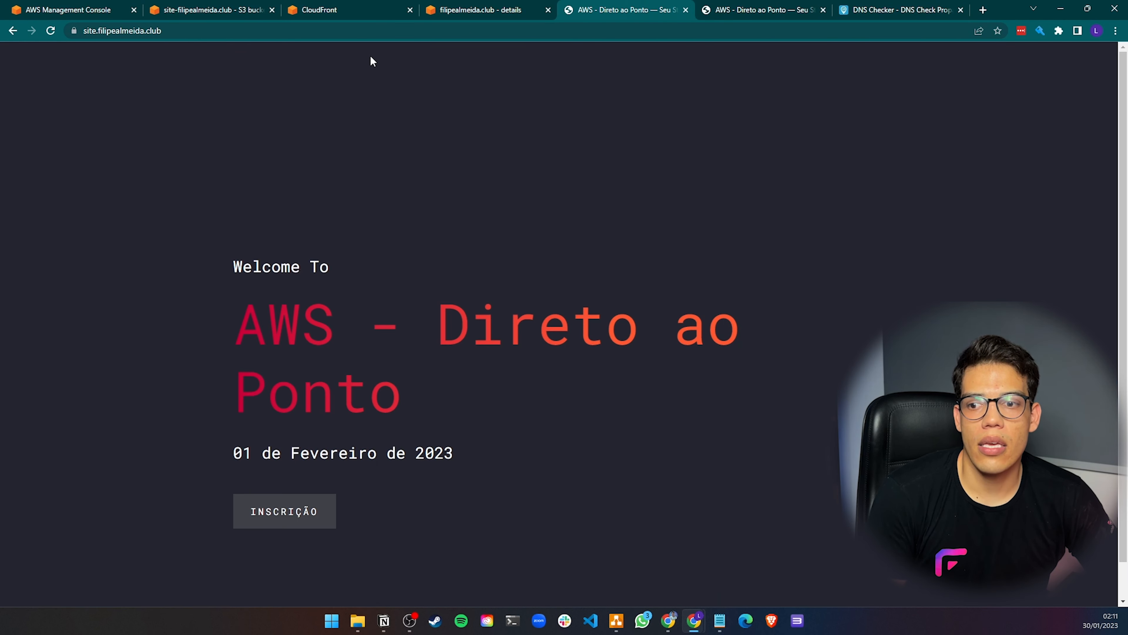
Create a new invalidation copied from the existing one and return to the distribution's Invalidations list
{"action": "left_click", "coordinate": [213, 32]}
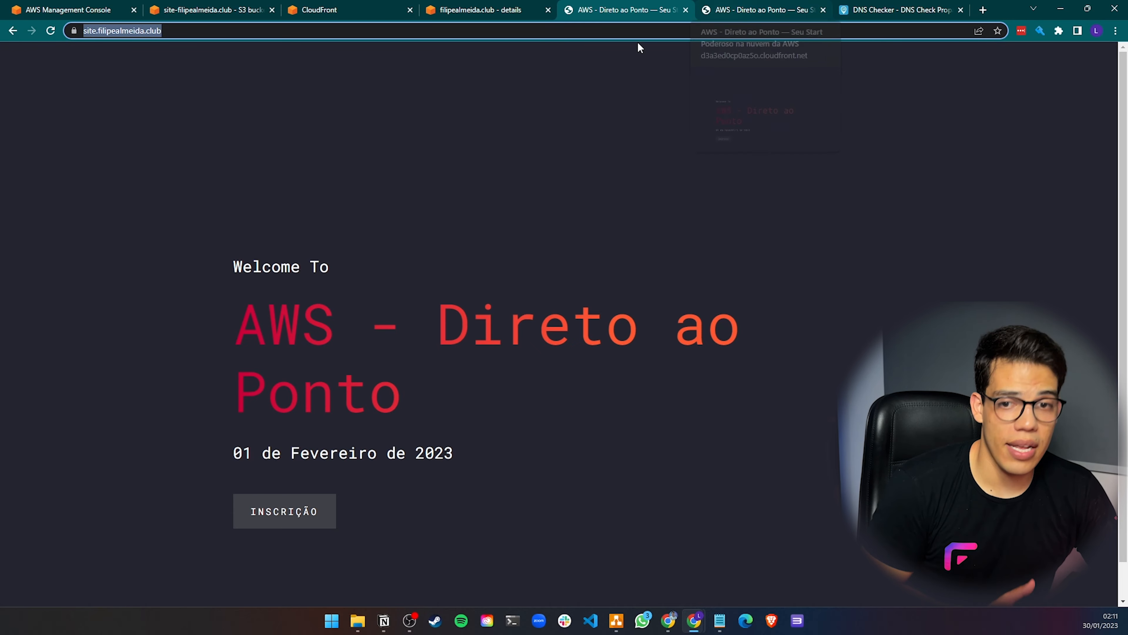
{"action": "left_click", "coordinate": [484, 10]}
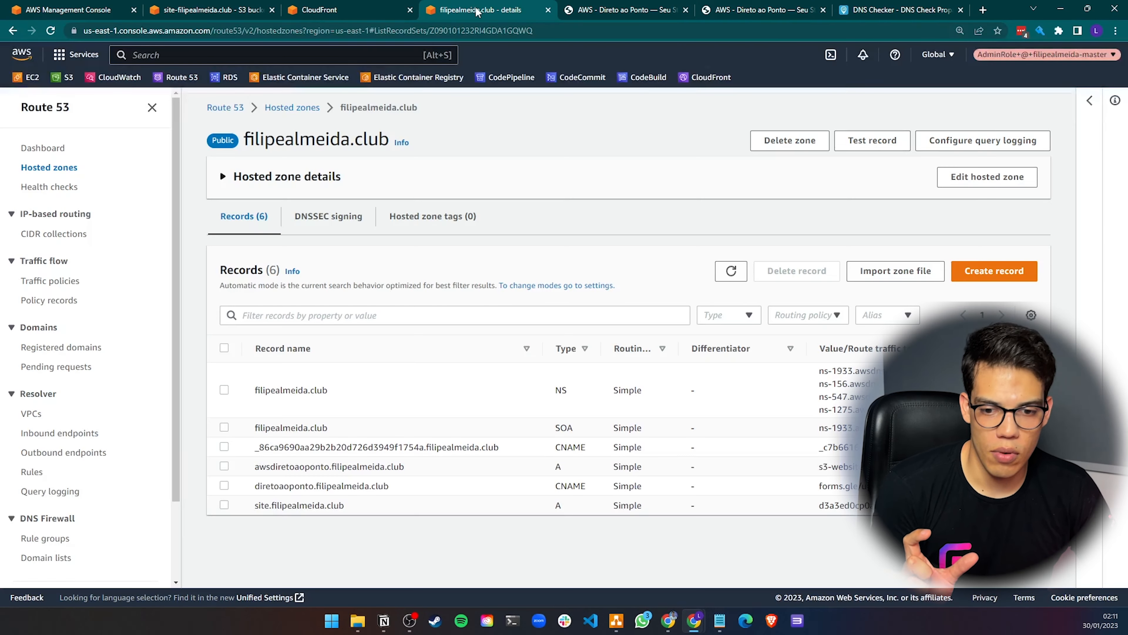
{"action": "left_click", "coordinate": [346, 10]}
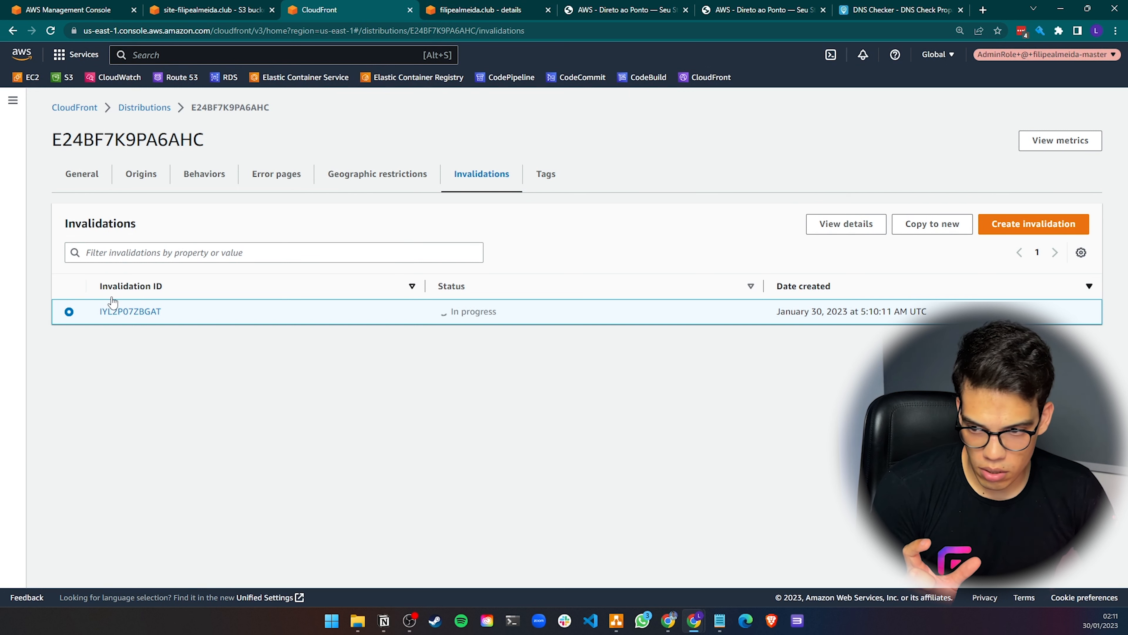
{"action": "left_click", "coordinate": [50, 31]}
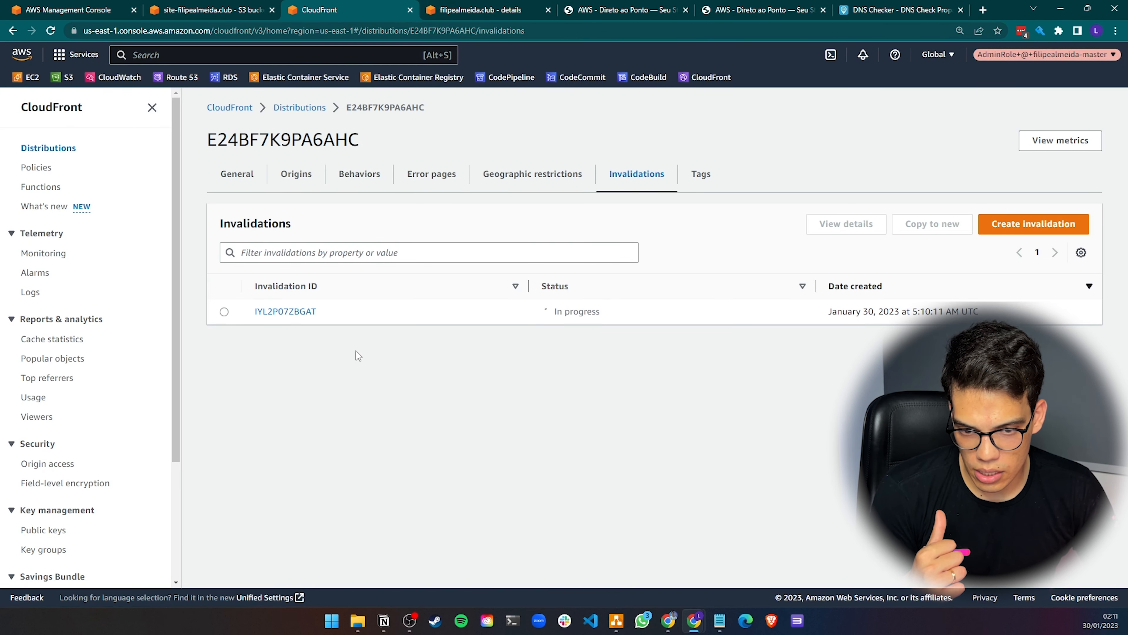
{"action": "left_click", "coordinate": [224, 311]}
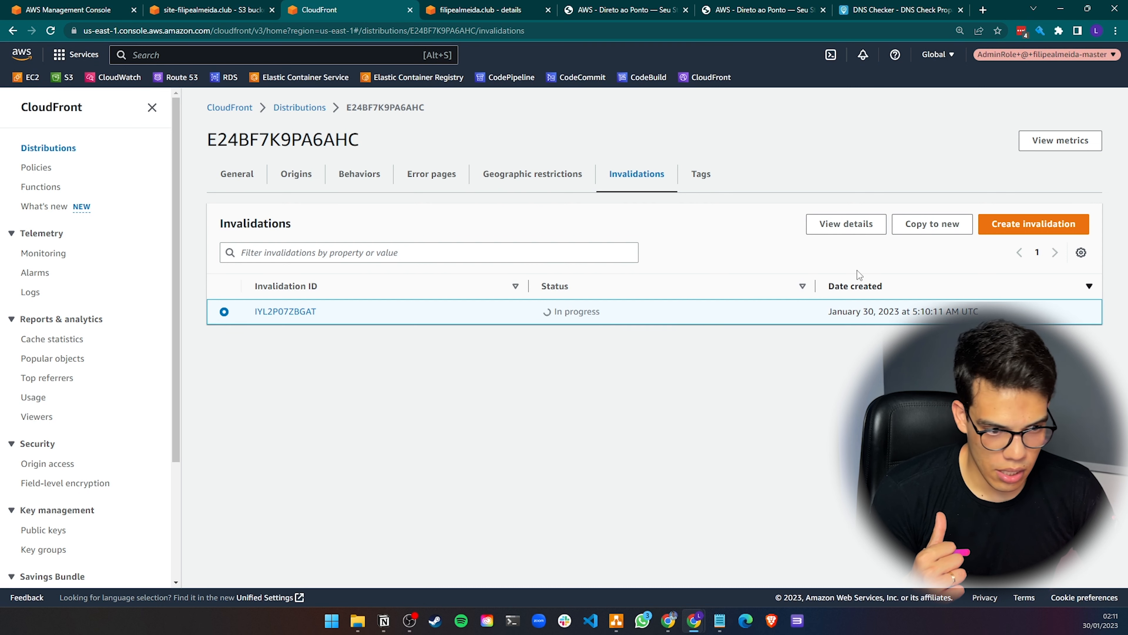
{"action": "left_click", "coordinate": [933, 226]}
{"action": "left_click", "coordinate": [520, 350]}
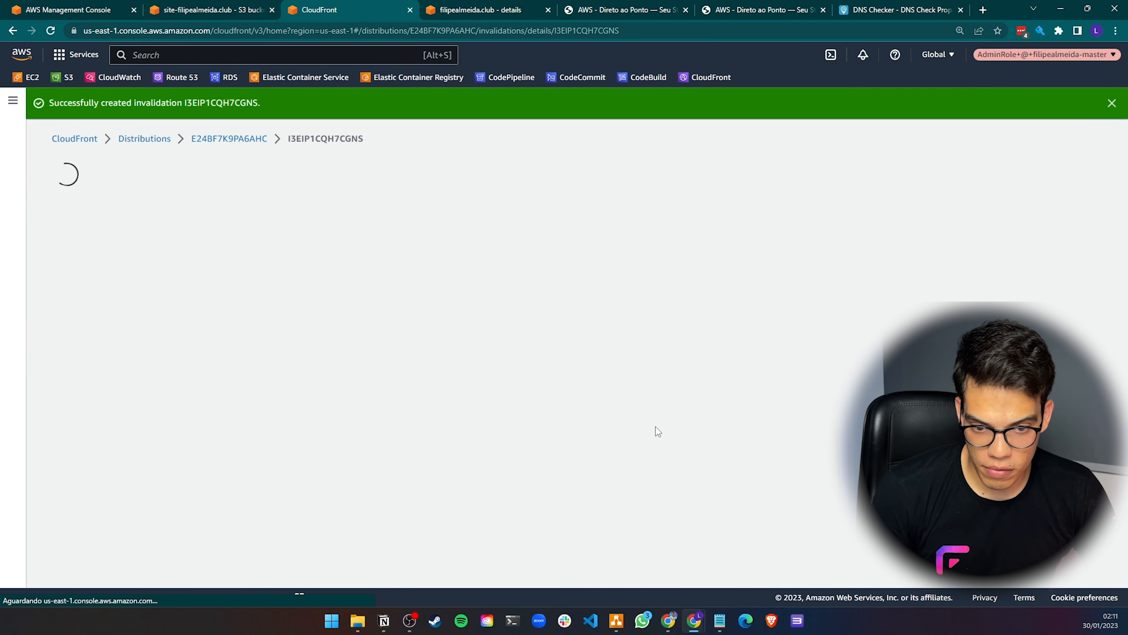
{"action": "left_click", "coordinate": [249, 139]}
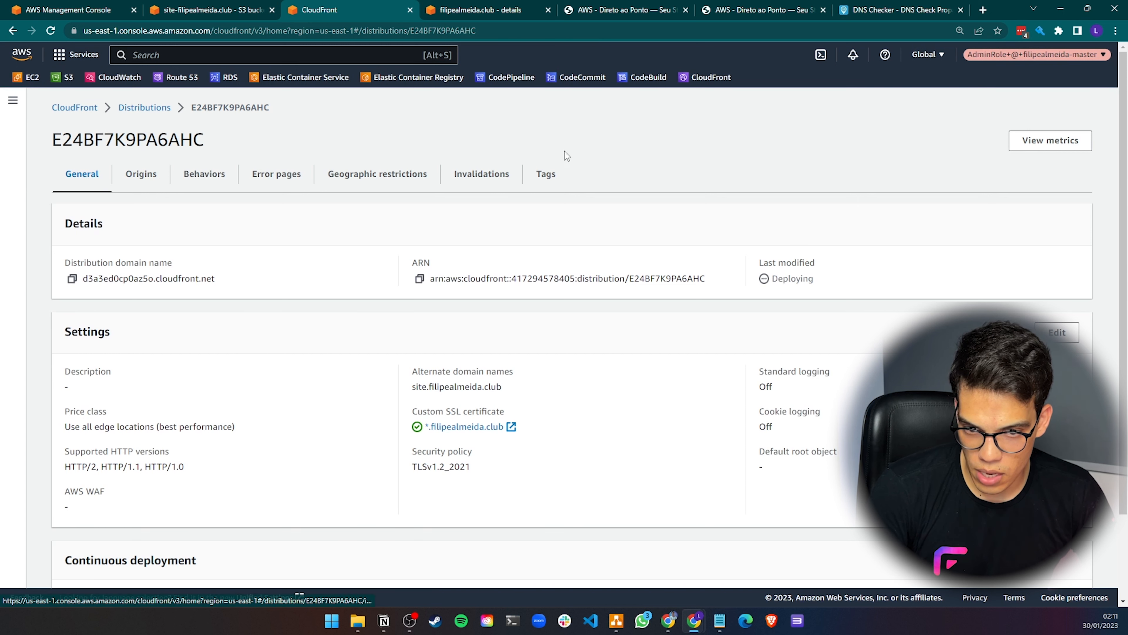
{"action": "left_click", "coordinate": [482, 174]}
Reload the custom-domain site tab and load the CloudFront distribution domain to retest access
{"action": "left_click", "coordinate": [622, 9]}
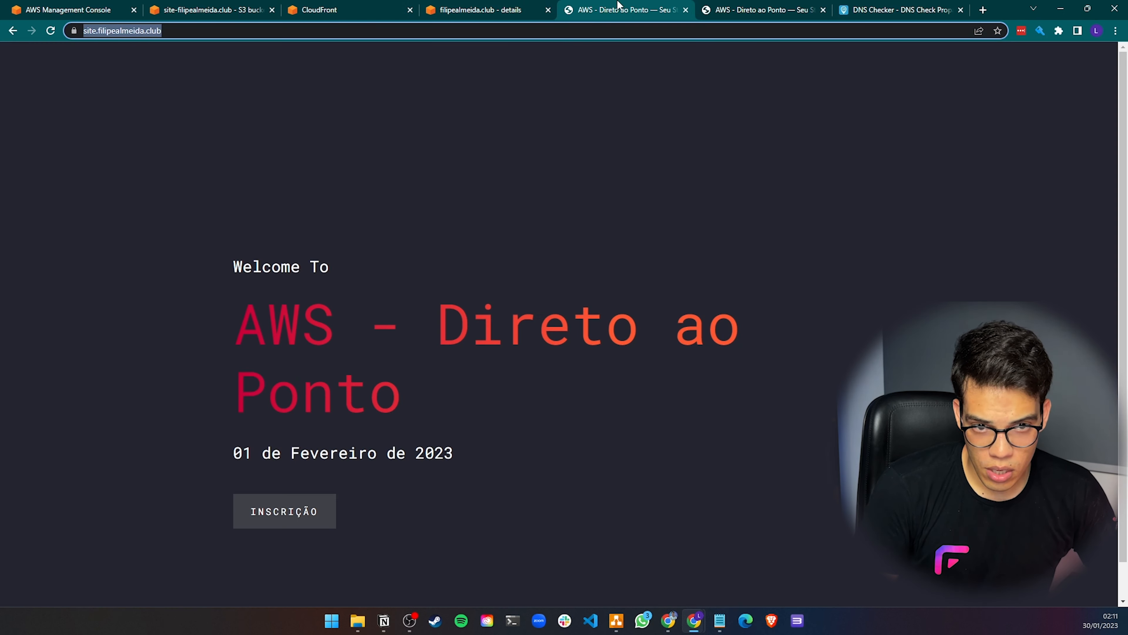
{"action": "left_click", "coordinate": [51, 30]}
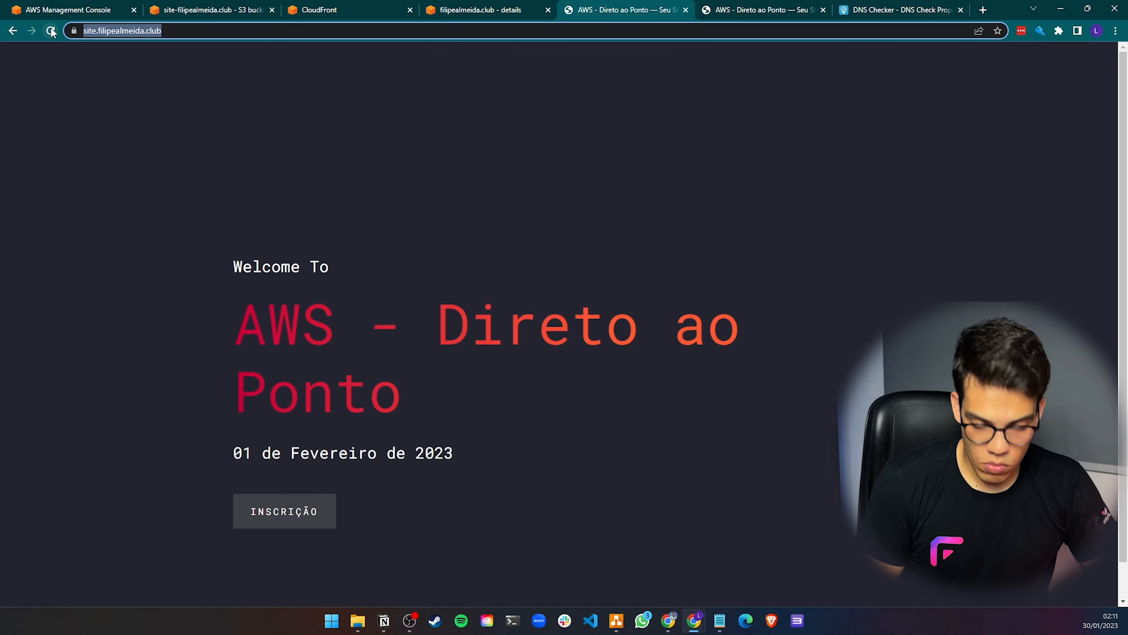
{"action": "left_click", "coordinate": [809, 10]}
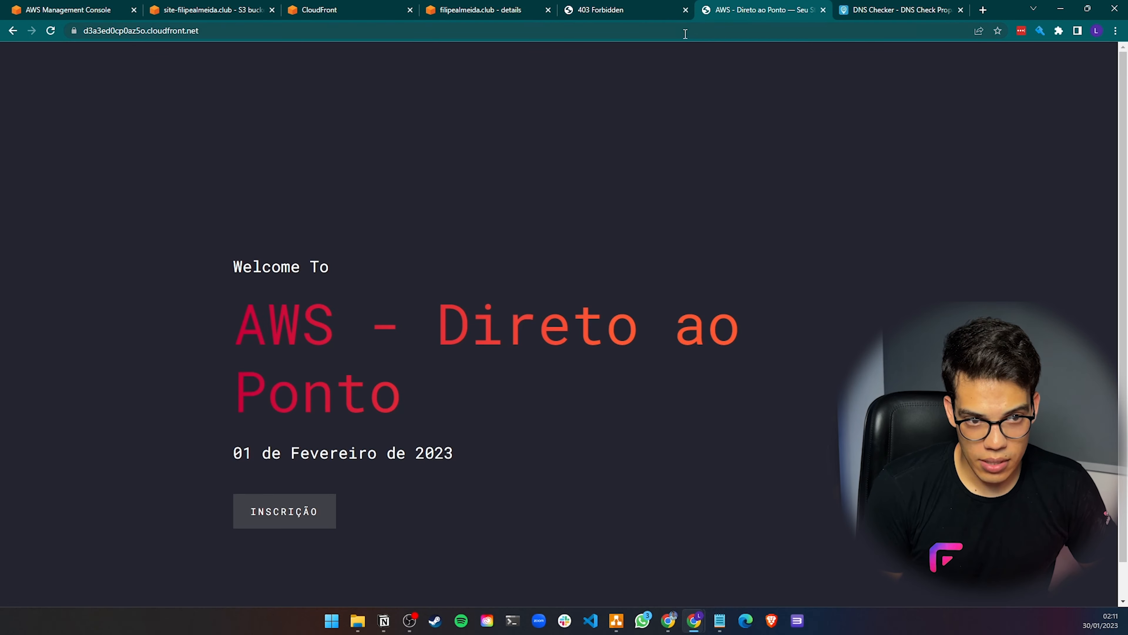
{"action": "left_click", "coordinate": [665, 26]}
{"action": "key", "text": "Return"}
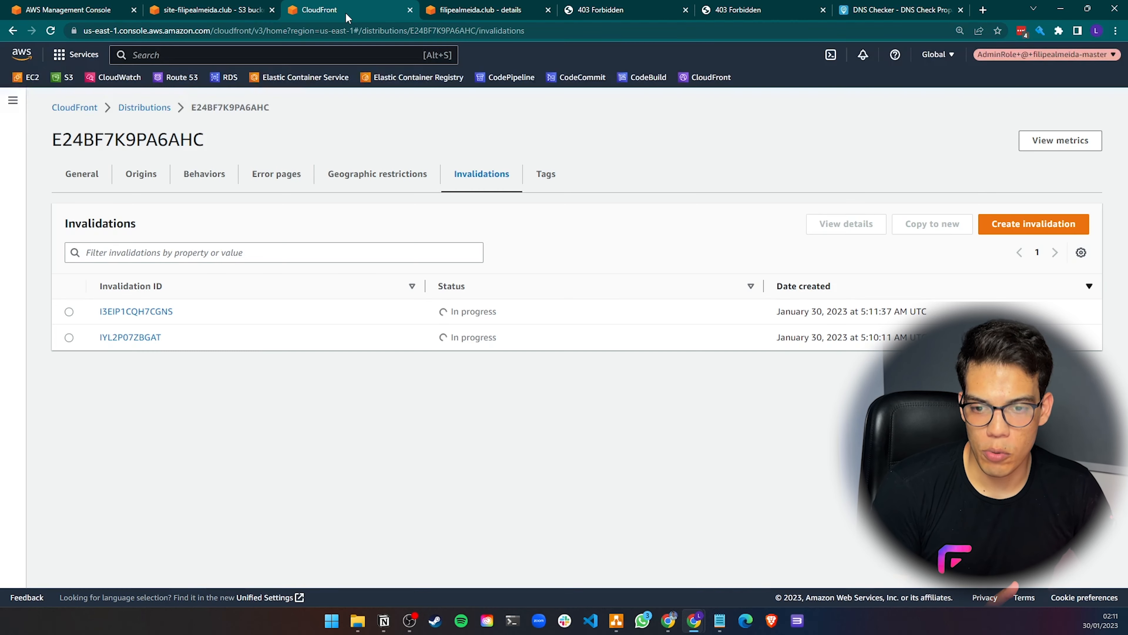
Restore the deleted last character of the S3 website origin's Referer custom header value and save the origin
{"action": "left_click", "coordinate": [349, 10]}
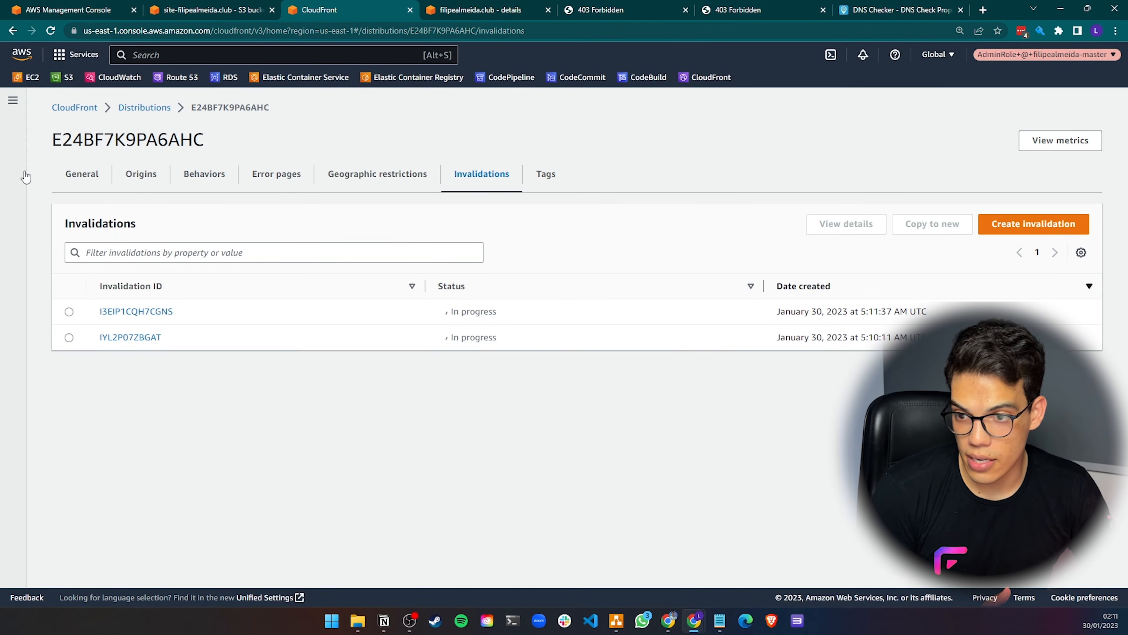
{"action": "left_click", "coordinate": [141, 173]}
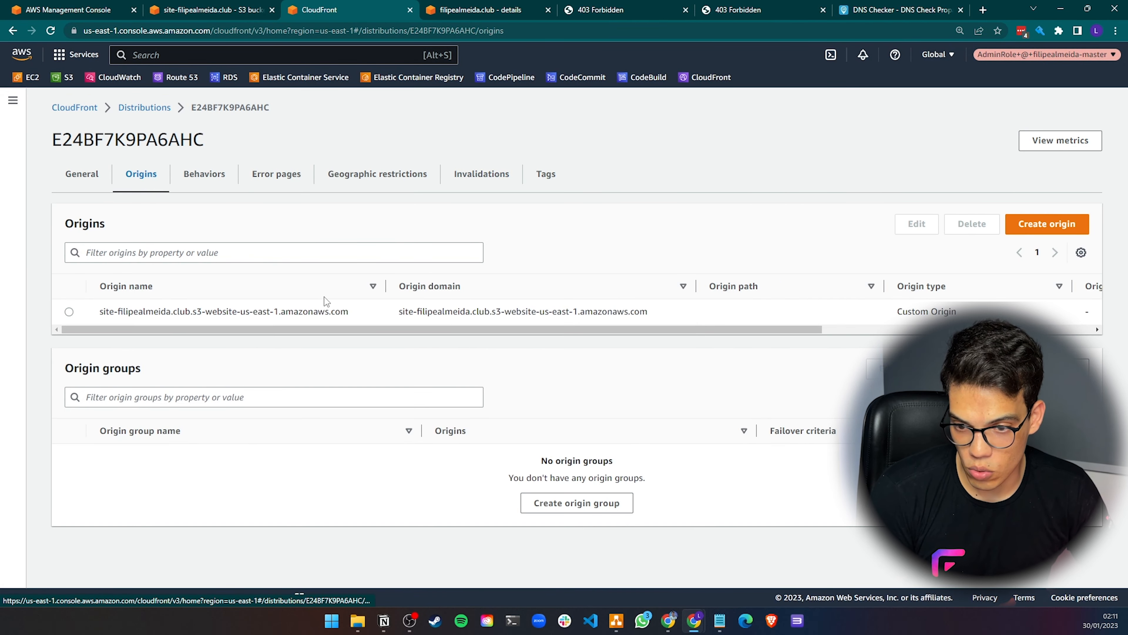
{"action": "left_click", "coordinate": [68, 311]}
{"action": "left_click", "coordinate": [916, 224]}
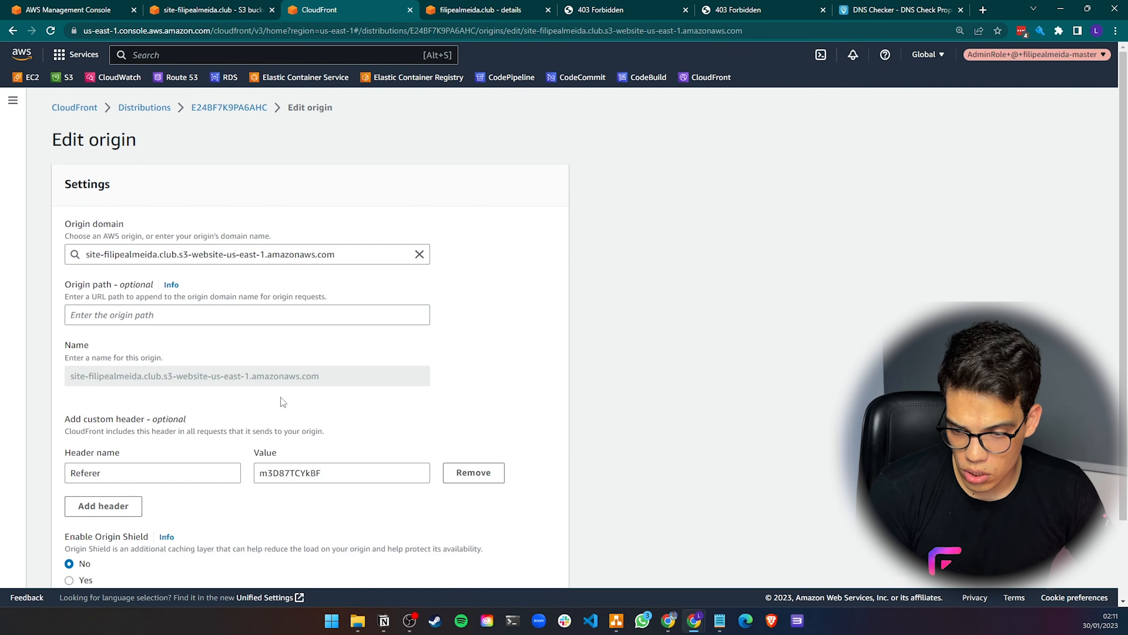
{"action": "left_click", "coordinate": [333, 472]}
{"action": "type", "text": "e"}
{"action": "scroll", "coordinate": [338, 444], "scroll_direction": "down", "scroll_amount": 2}
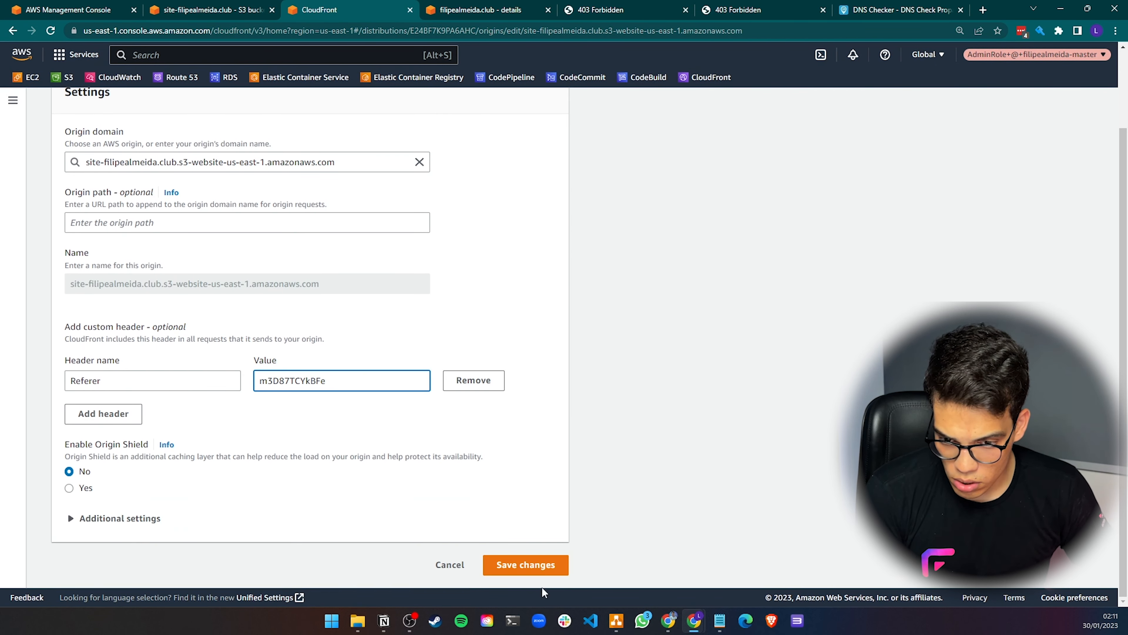
{"action": "left_click", "coordinate": [527, 564]}
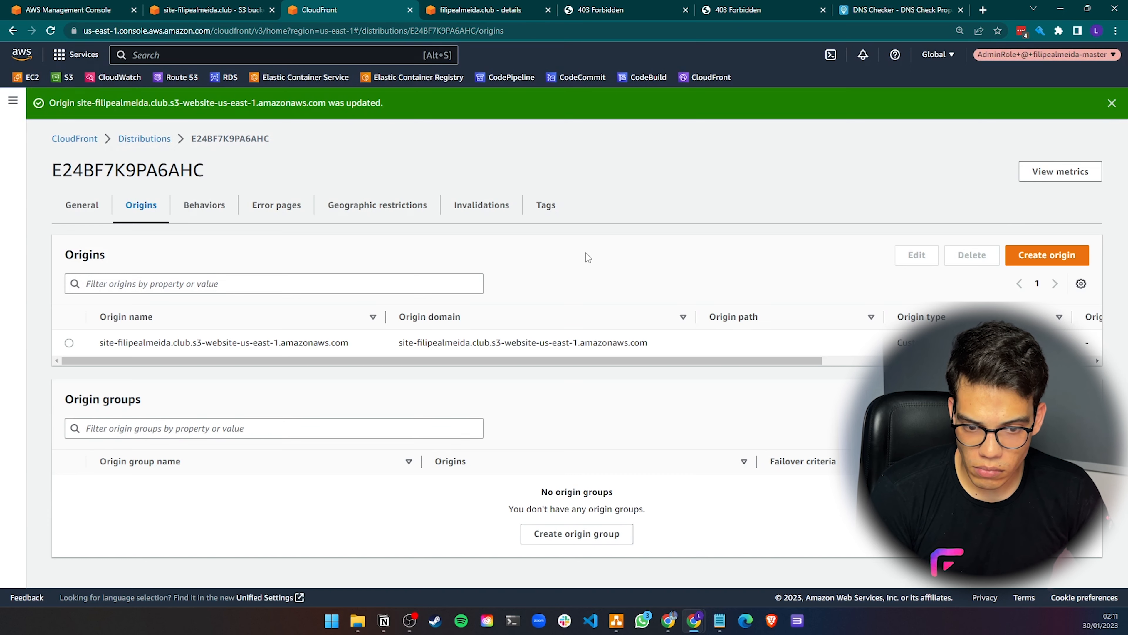
Check the distribution's deployment status, then reload site.filipealmeida.club repeatedly to retest access
{"action": "left_click", "coordinate": [81, 205]}
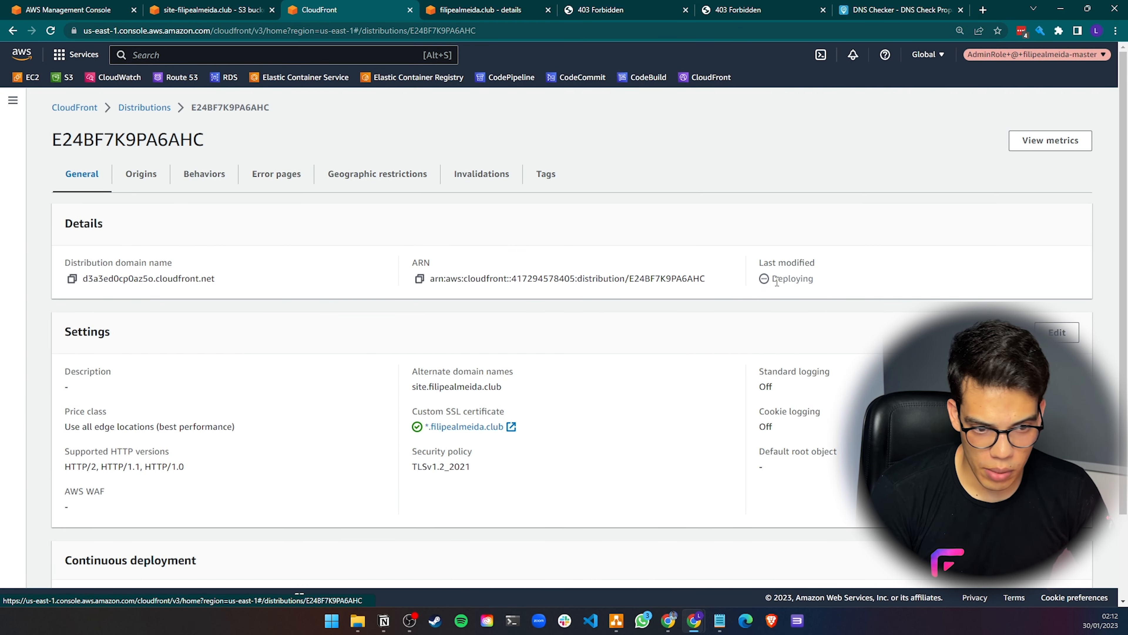
{"action": "double_click", "coordinate": [790, 278]}
{"action": "left_click", "coordinate": [479, 10]}
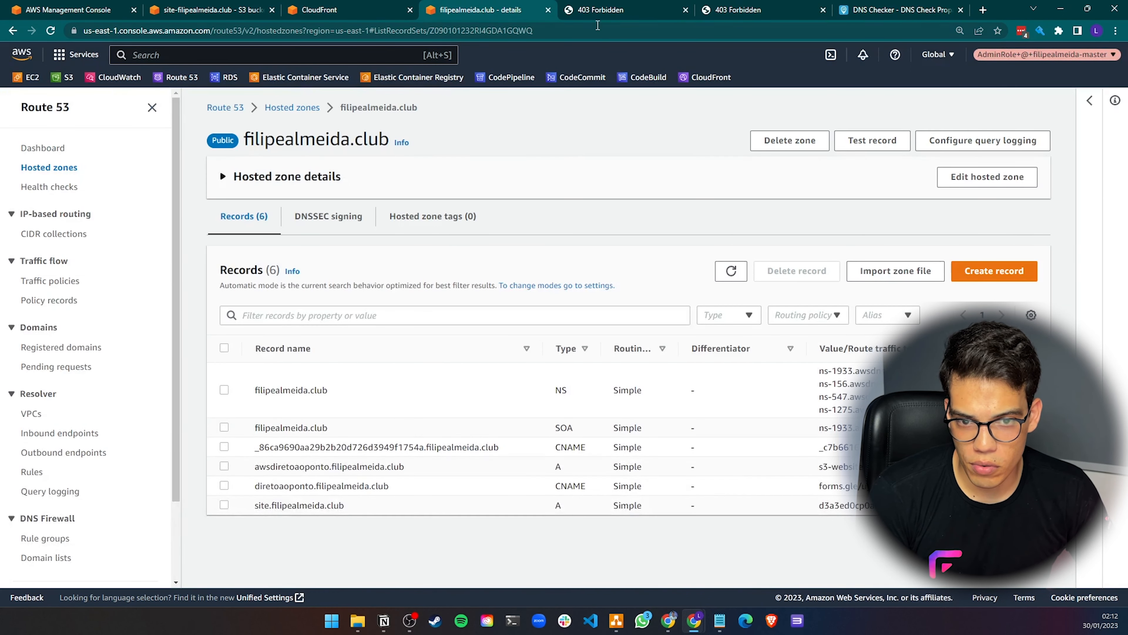
{"action": "left_click", "coordinate": [598, 10]}
{"action": "left_click", "coordinate": [177, 32]}
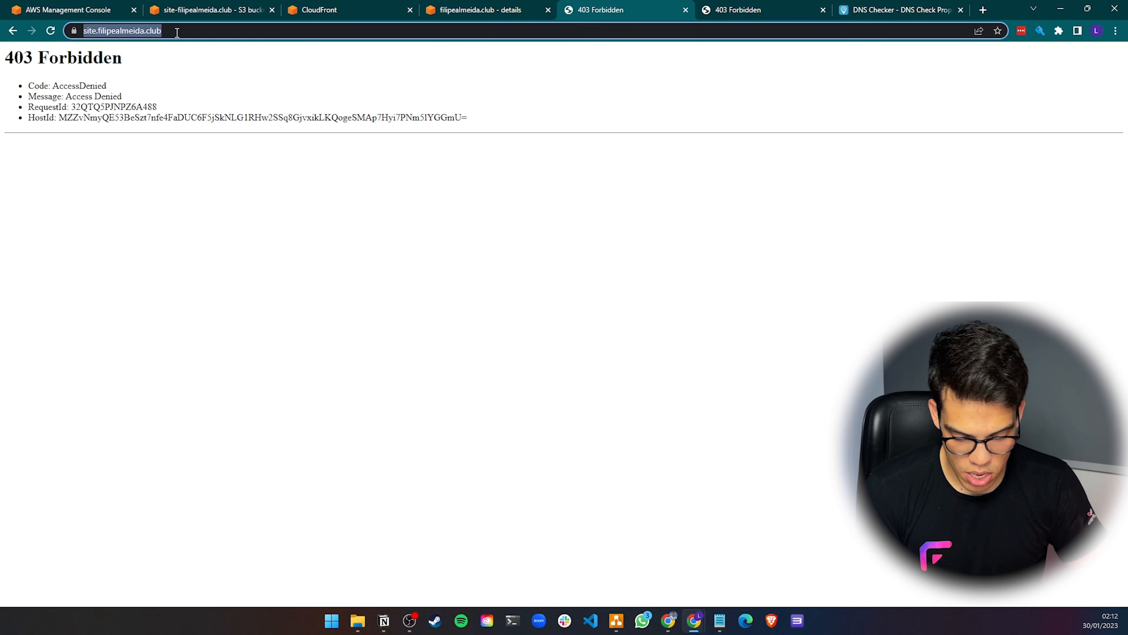
{"action": "key", "text": "Return"}
{"action": "key", "text": "F5"}
{"action": "key", "text": "F5"}
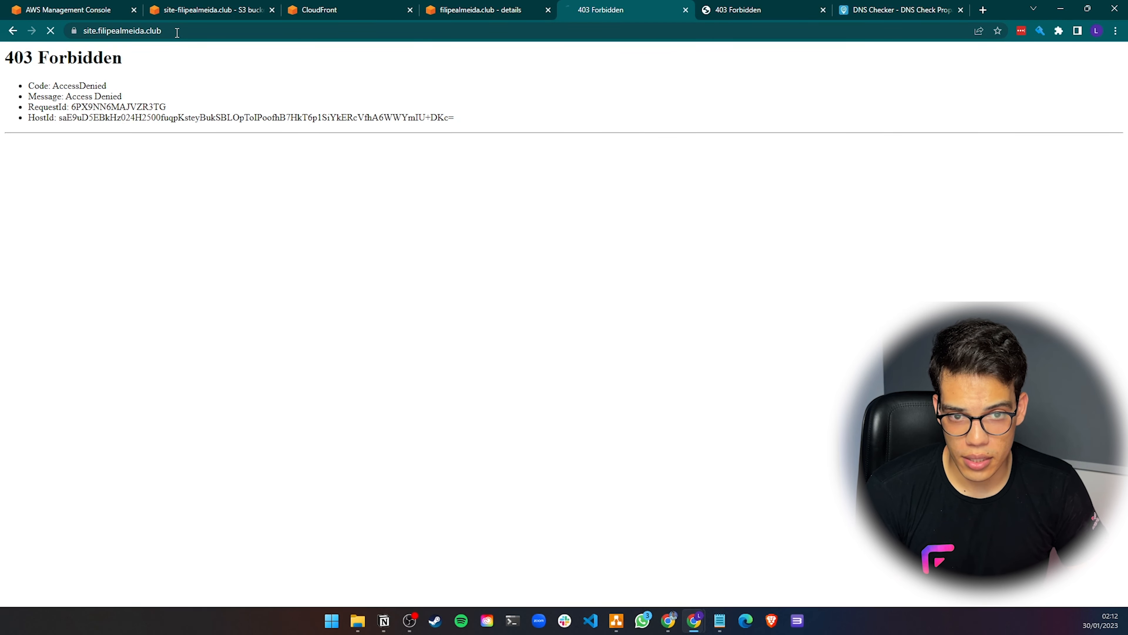
{"action": "key", "text": "F5"}
{"action": "key", "text": "F5"}
{"action": "key", "text": "F5"}
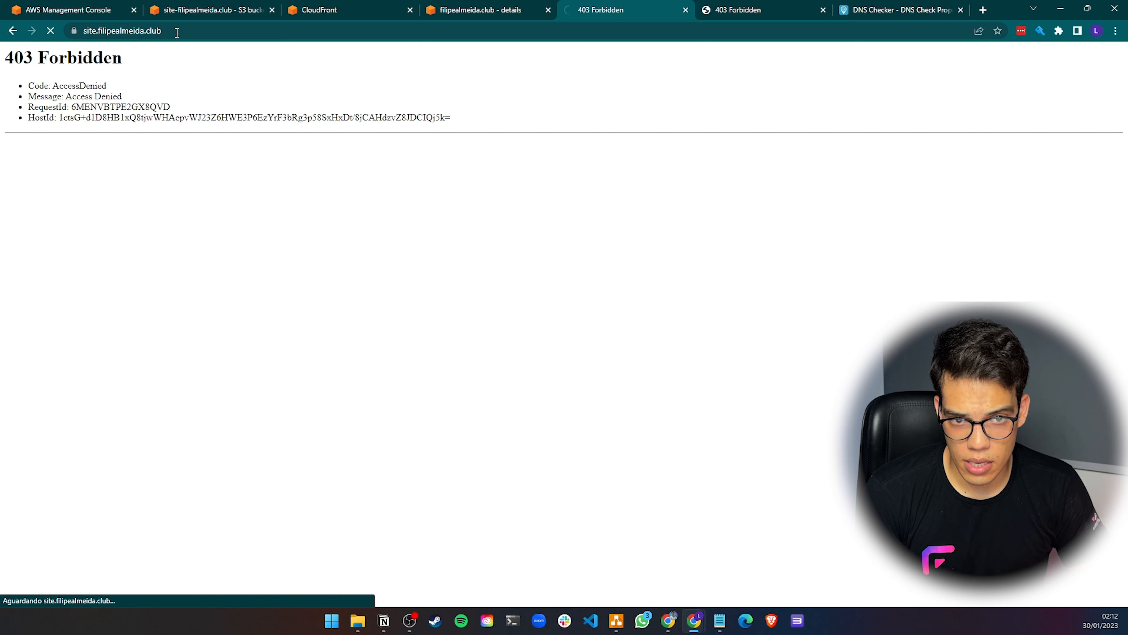
{"action": "key", "text": "F5"}
{"action": "key", "text": "F5"}
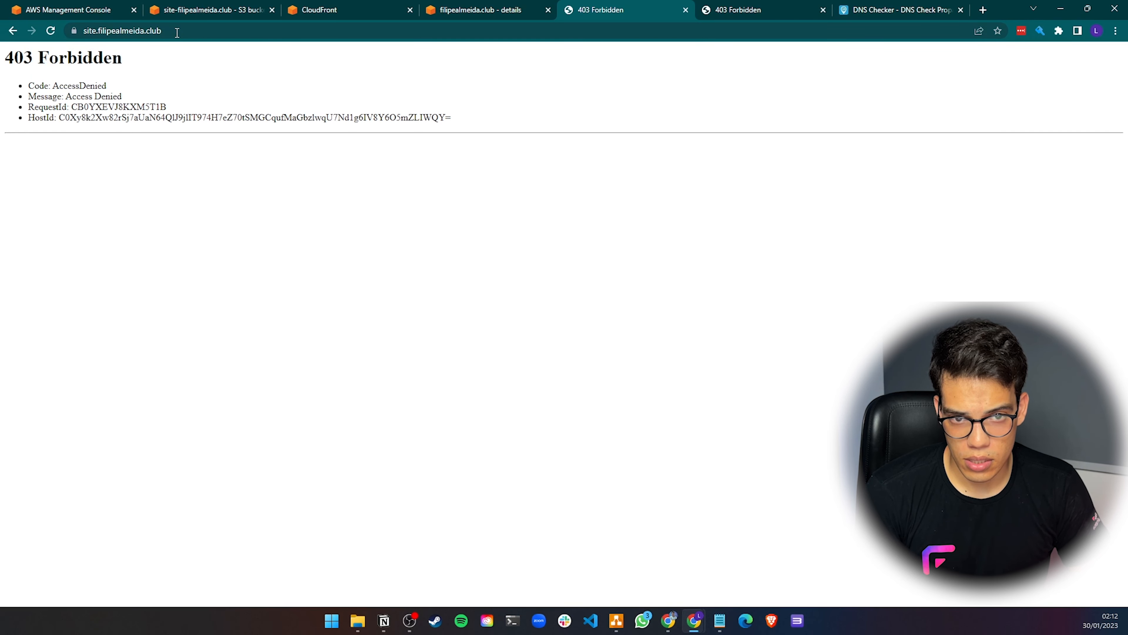
{"action": "key", "text": "F5"}
{"action": "key", "text": "F5"}
{"action": "key", "text": "F5"}
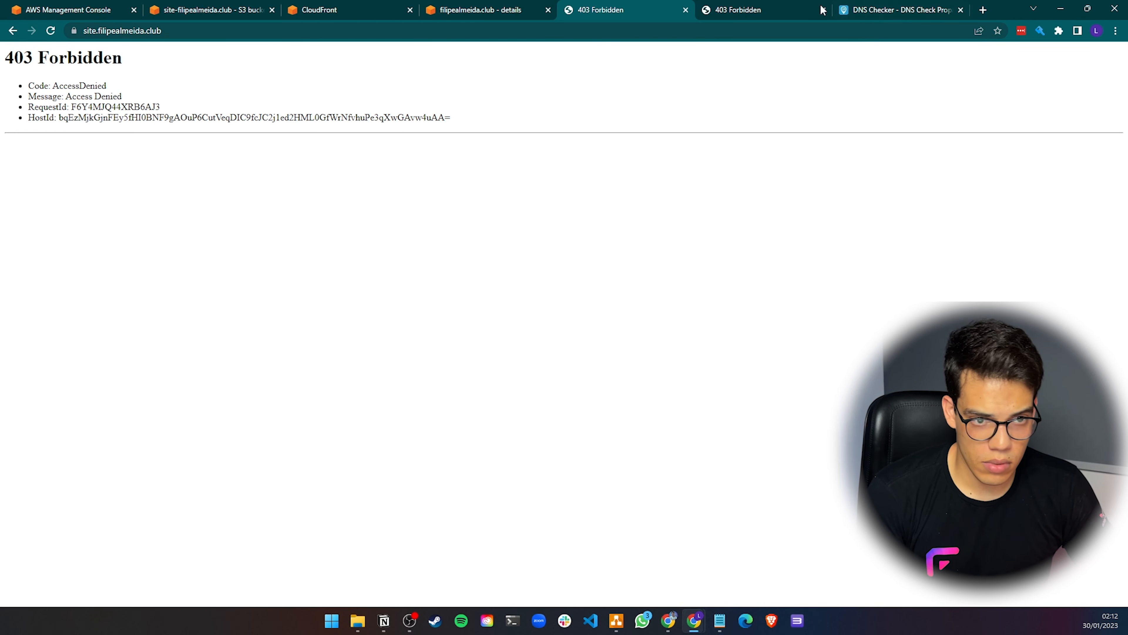
Reload the CloudFront distribution domain repeatedly until the site loads through it
{"action": "left_click", "coordinate": [820, 9]}
{"action": "left_click", "coordinate": [666, 31]}
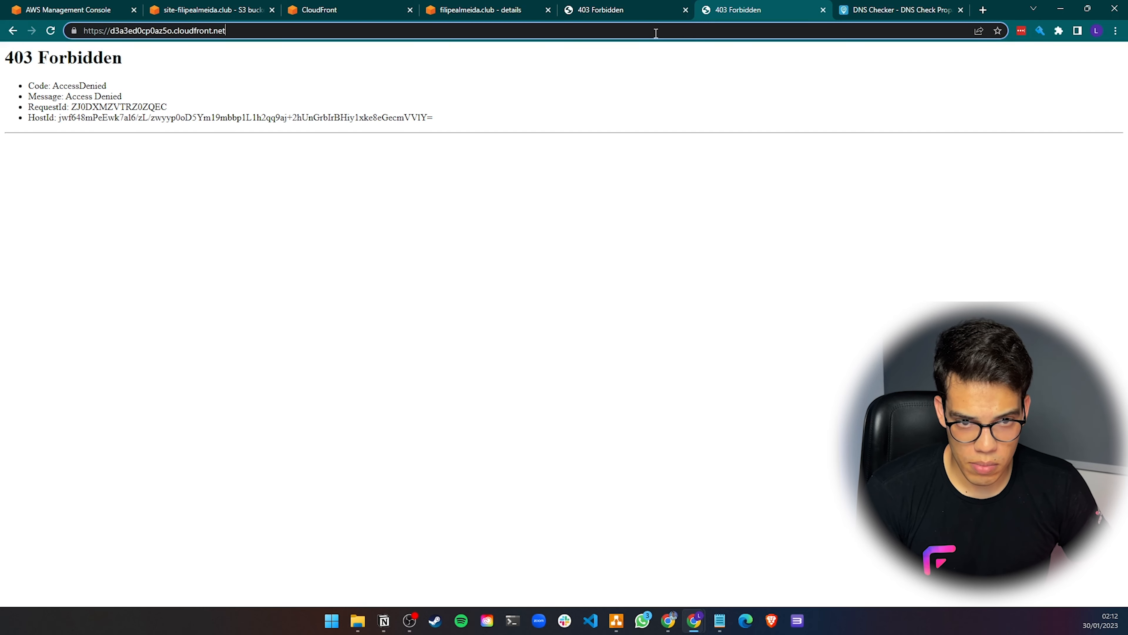
{"action": "key", "text": "Return"}
{"action": "key", "text": "F5"}
{"action": "key", "text": "F5"}
{"action": "key", "text": "F5"}
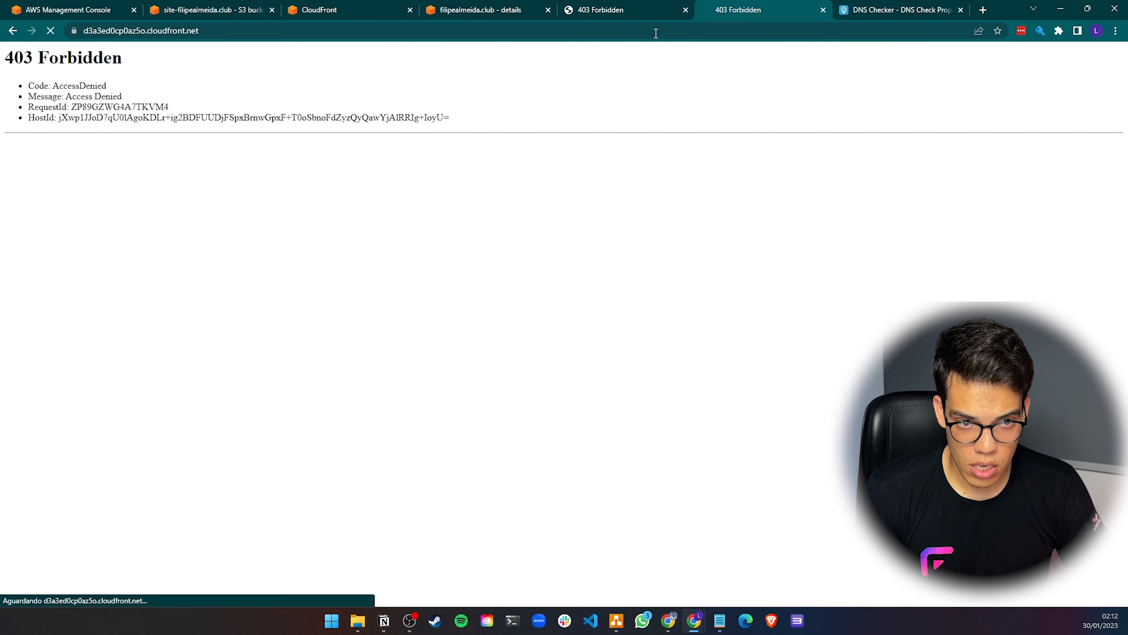
{"action": "key", "text": "F5"}
{"action": "key", "text": "F5"}
{"action": "key", "text": "F5"}
{"action": "key", "text": "F5"}
{"action": "key", "text": "F5"}
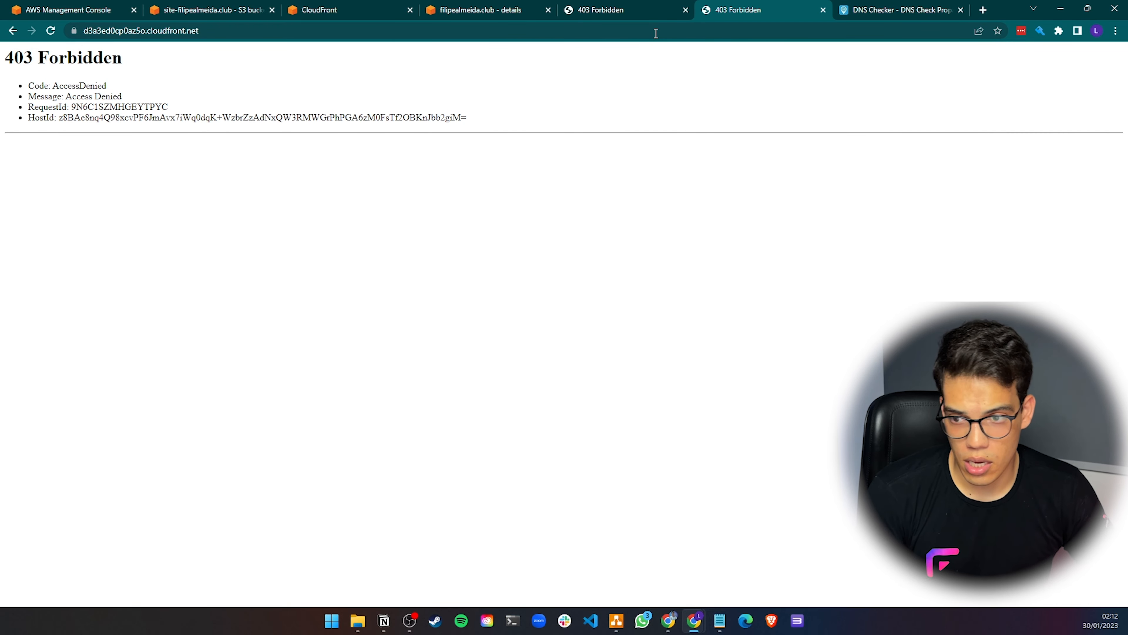
{"action": "left_click", "coordinate": [650, 6]}
{"action": "left_click", "coordinate": [727, 11]}
{"action": "left_click", "coordinate": [623, 28]}
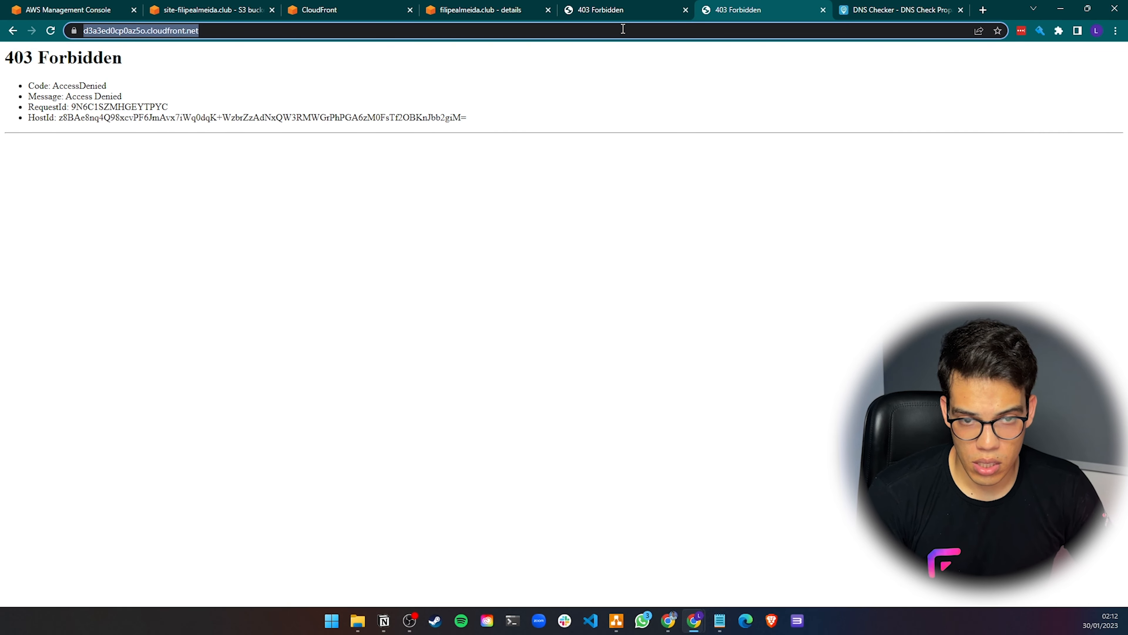
{"action": "key", "text": "Return"}
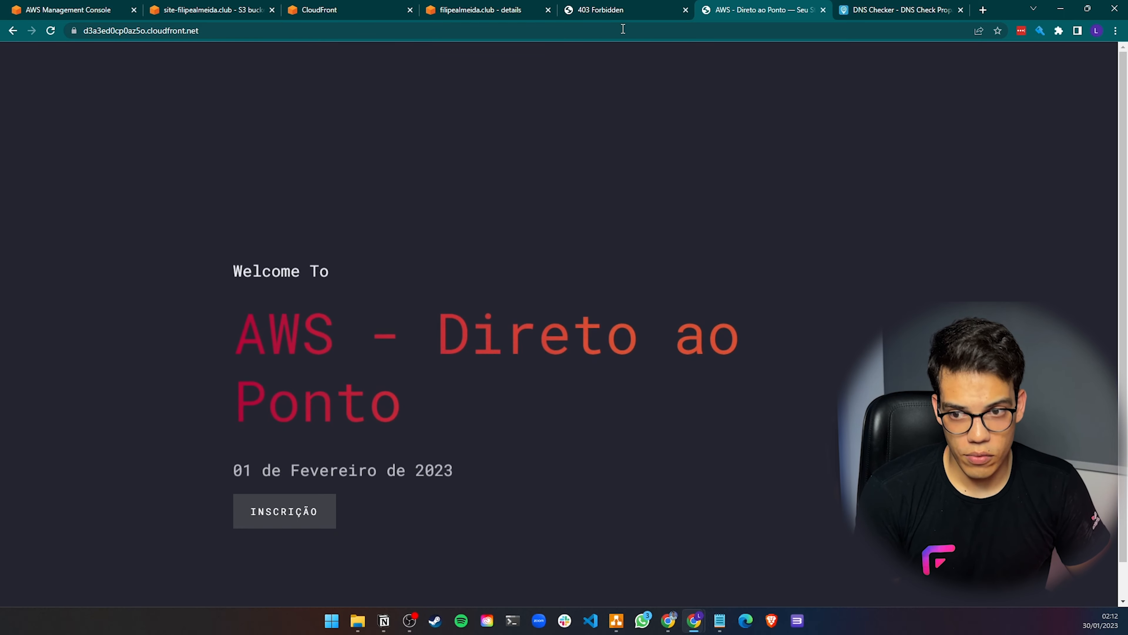
Reload site.filipealmeida.club to confirm access and switch back to the Route 53 hosted zone tab
{"action": "left_click", "coordinate": [573, 16]}
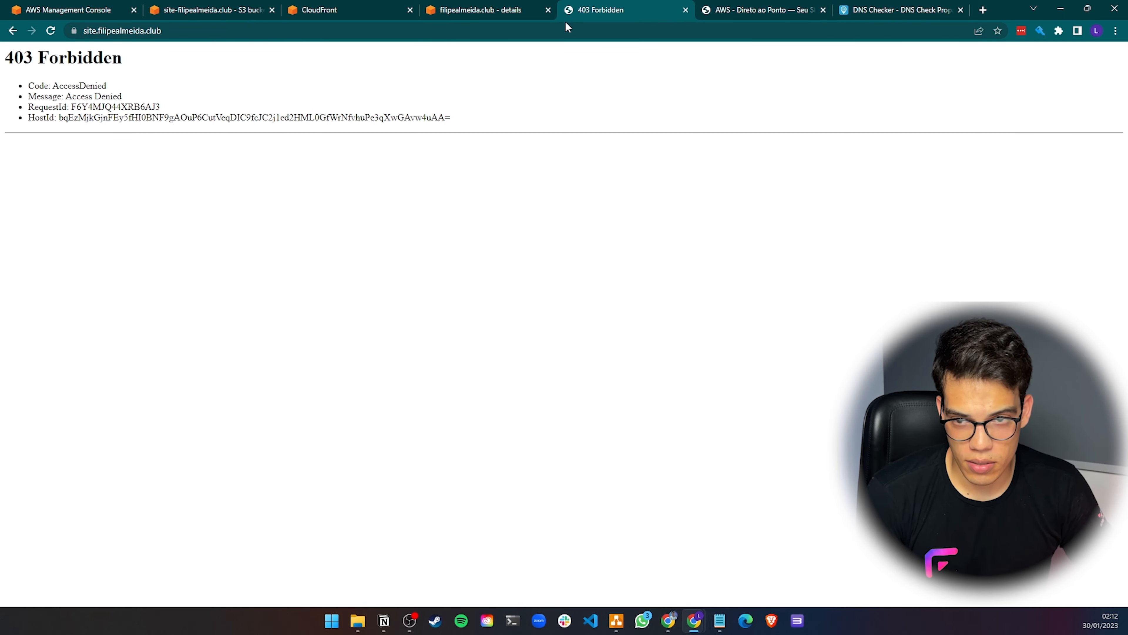
{"action": "left_click", "coordinate": [569, 30]}
{"action": "key", "text": "Return"}
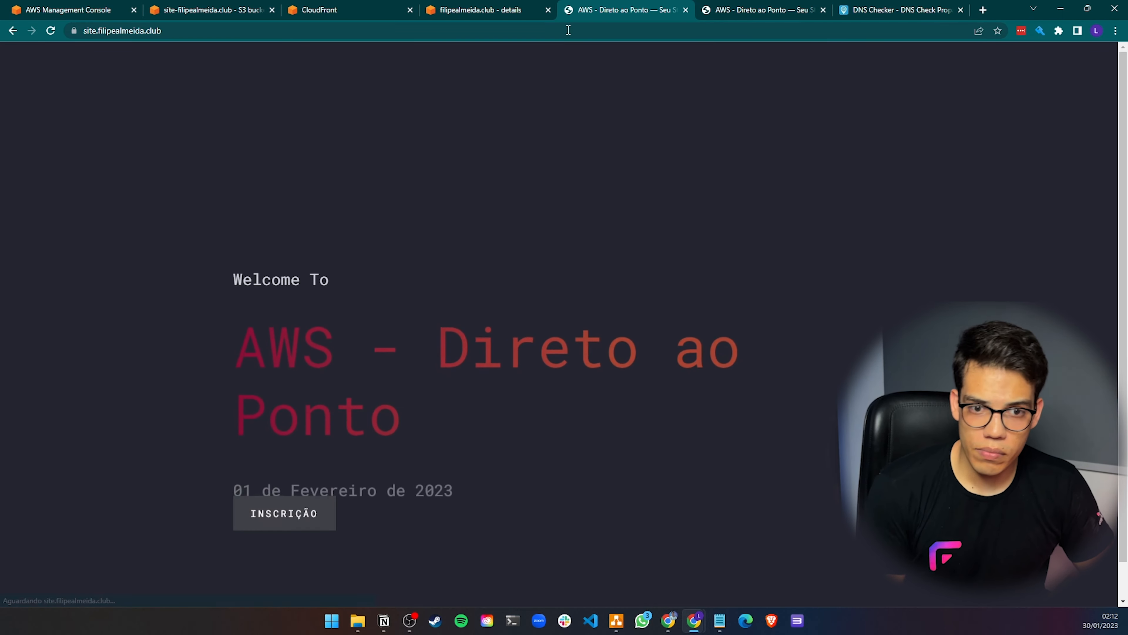
{"action": "left_click", "coordinate": [517, 12]}
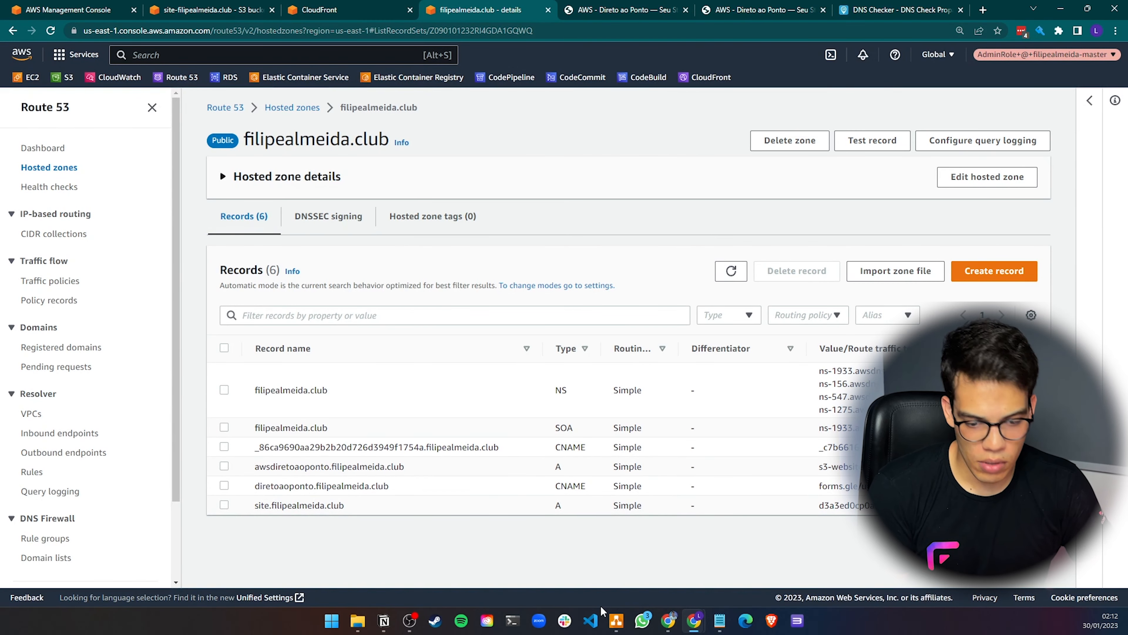
Switch to the architecture diagram and open the Endpoint REST page showing the third scenario
{"action": "left_click", "coordinate": [616, 620]}
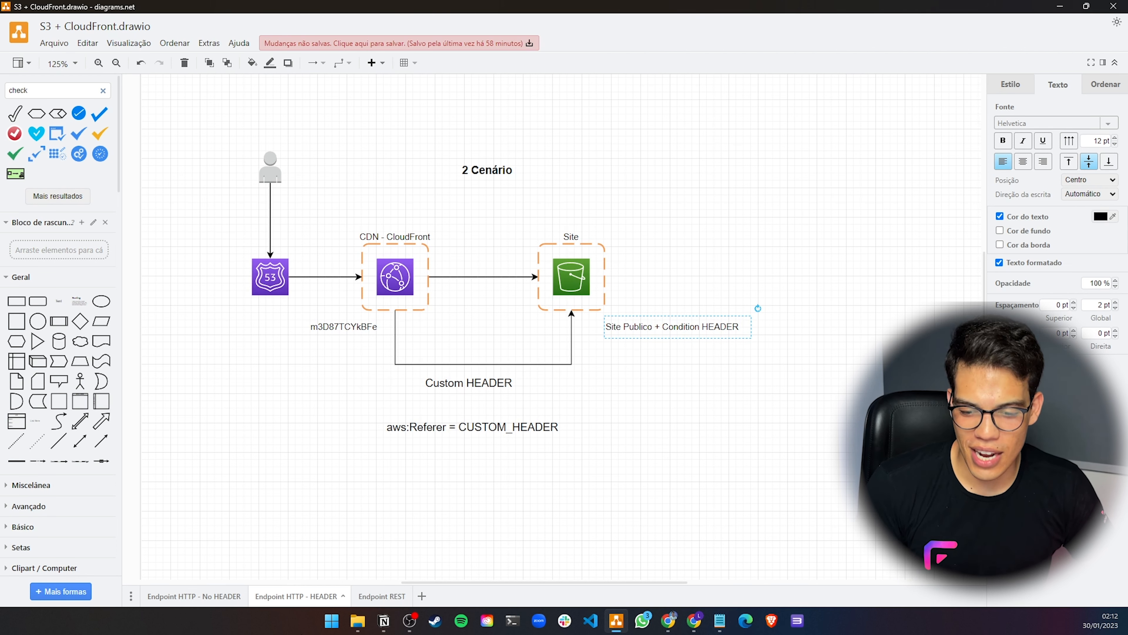
{"action": "left_click", "coordinate": [381, 595]}
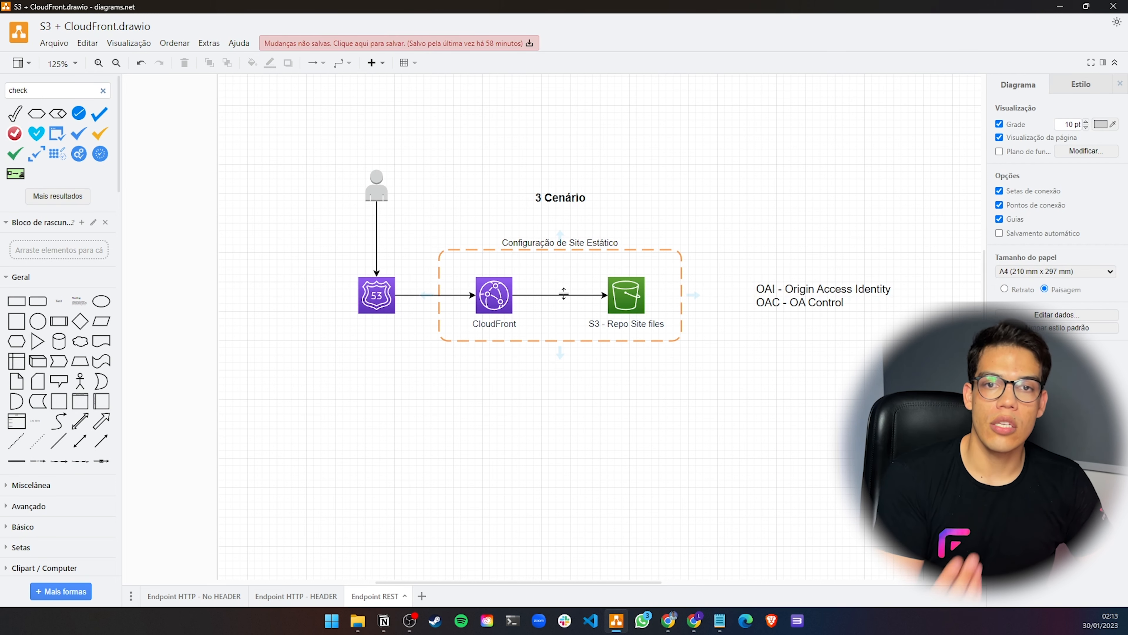
{"action": "left_click", "coordinate": [626, 292]}
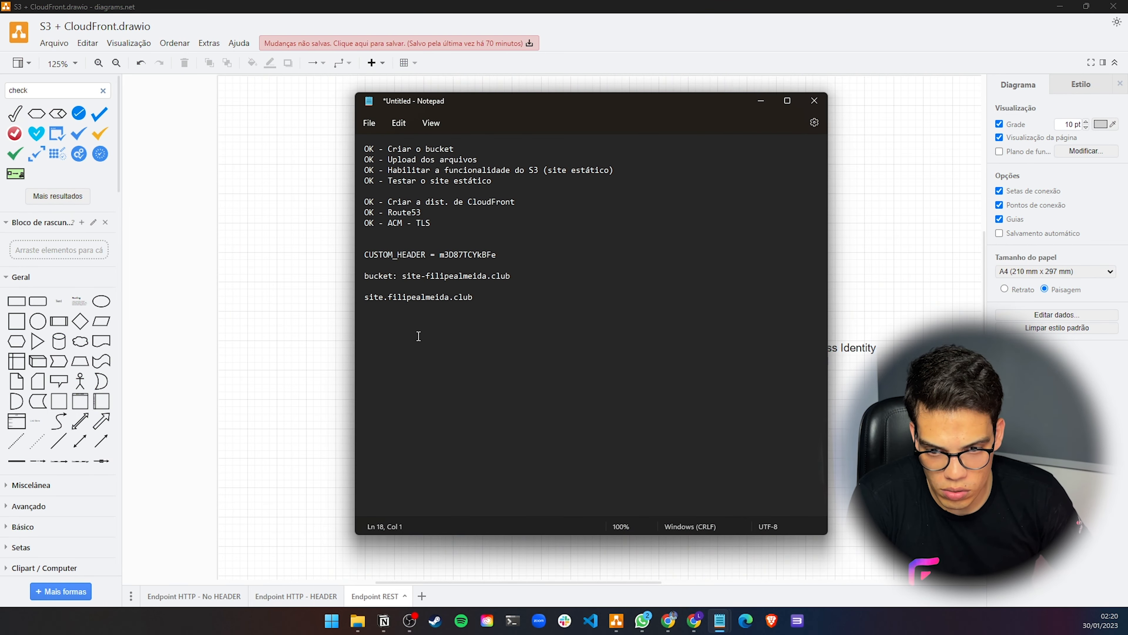
Add planning notes "Alterar a origem" and "Remover a bucket policy" below the bucket and site lines
{"action": "key", "text": "Return"}
{"action": "key", "text": "Return"}
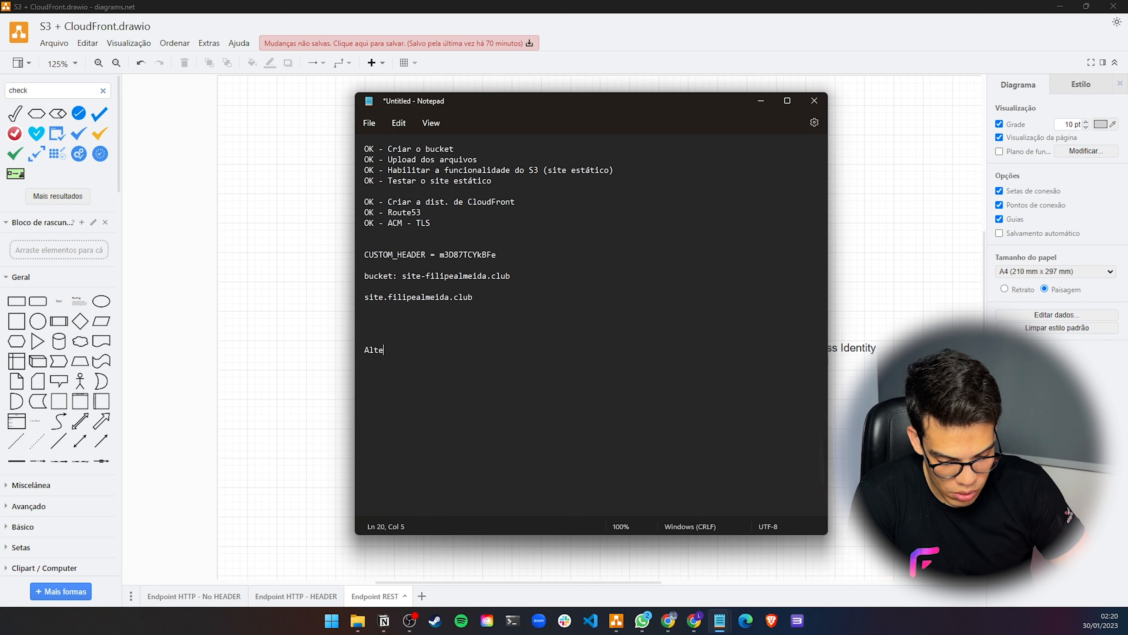
{"action": "type", "text": "Alterar a ori"}
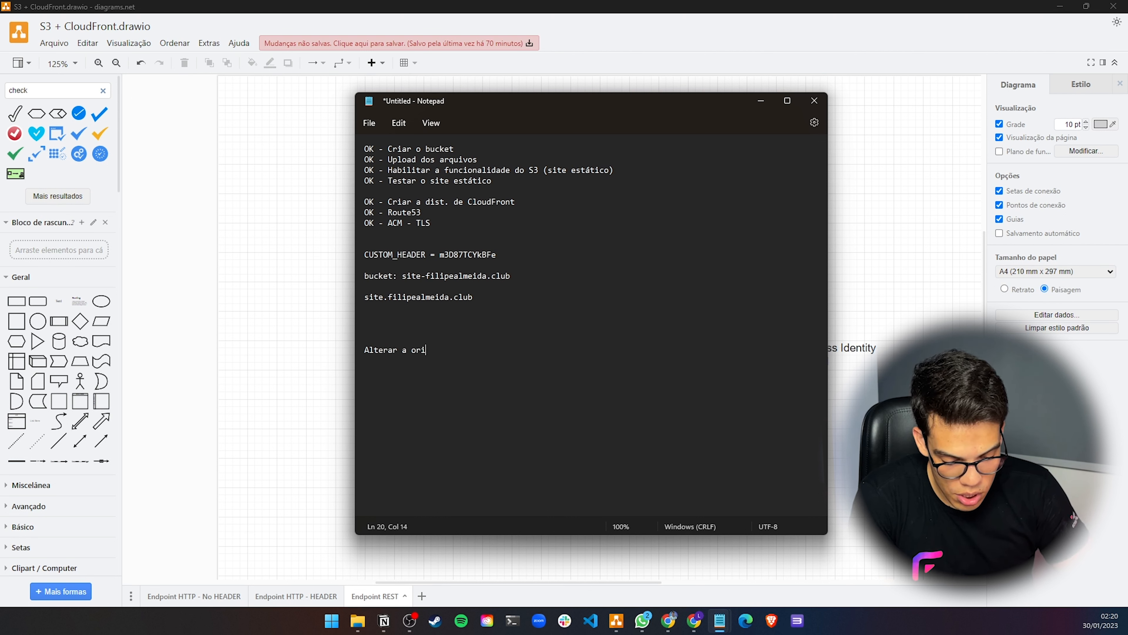
{"action": "type", "text": "gem"}
{"action": "key", "text": "Return"}
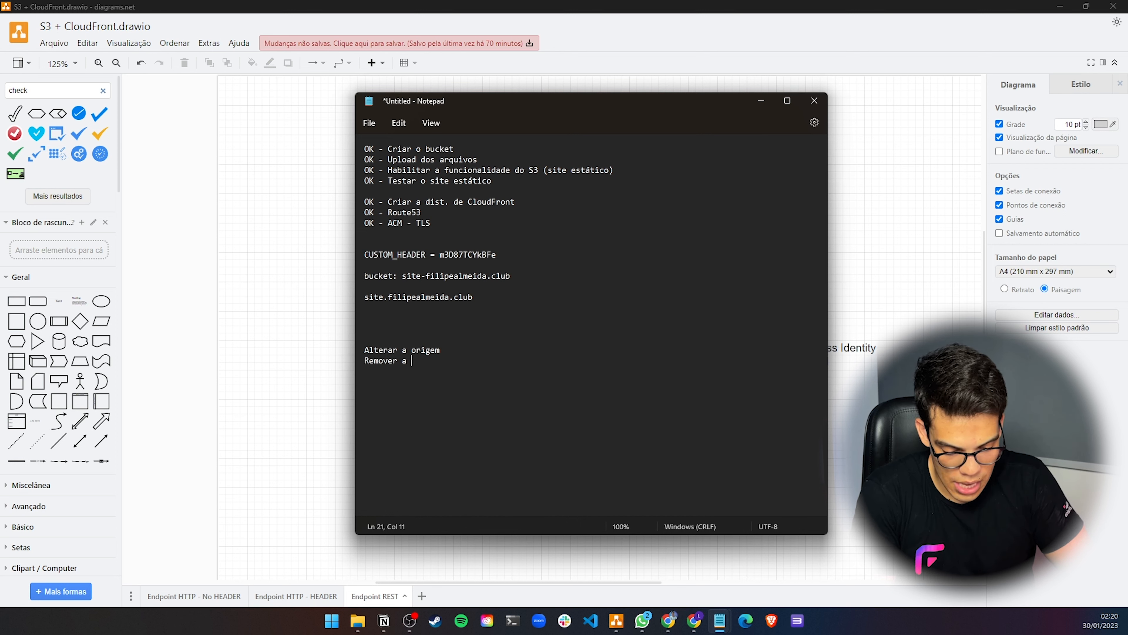
{"action": "key", "text": "BackSpace"}
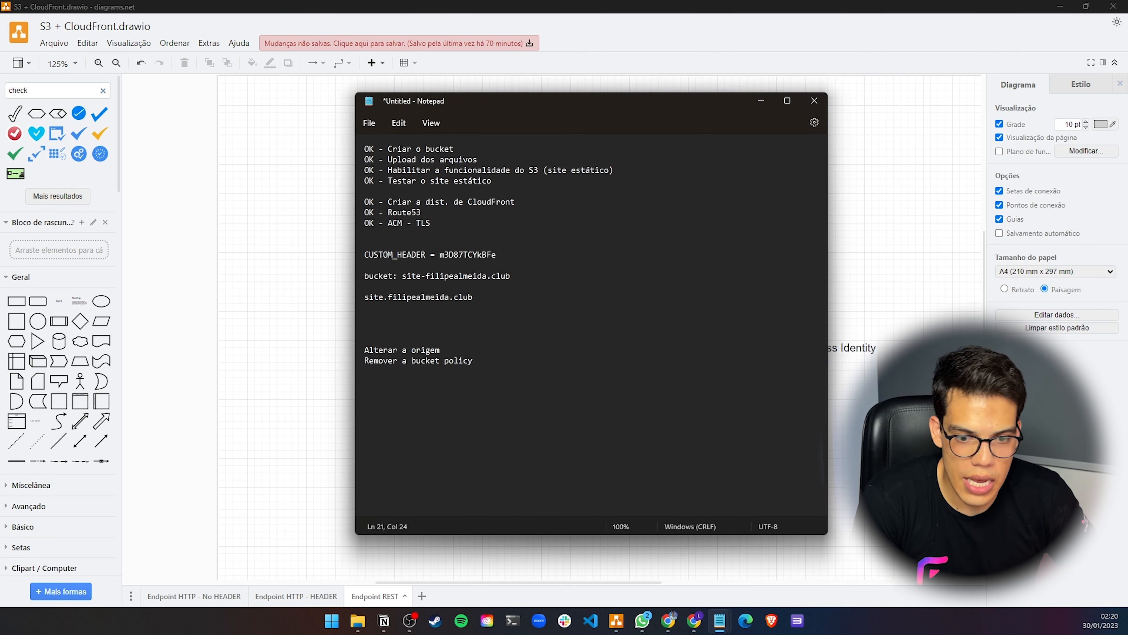
Add the note "Adicionar o default root object" as the next line of the plan
{"action": "key", "text": "Return"}
{"action": "type", "text": "Adicio"}
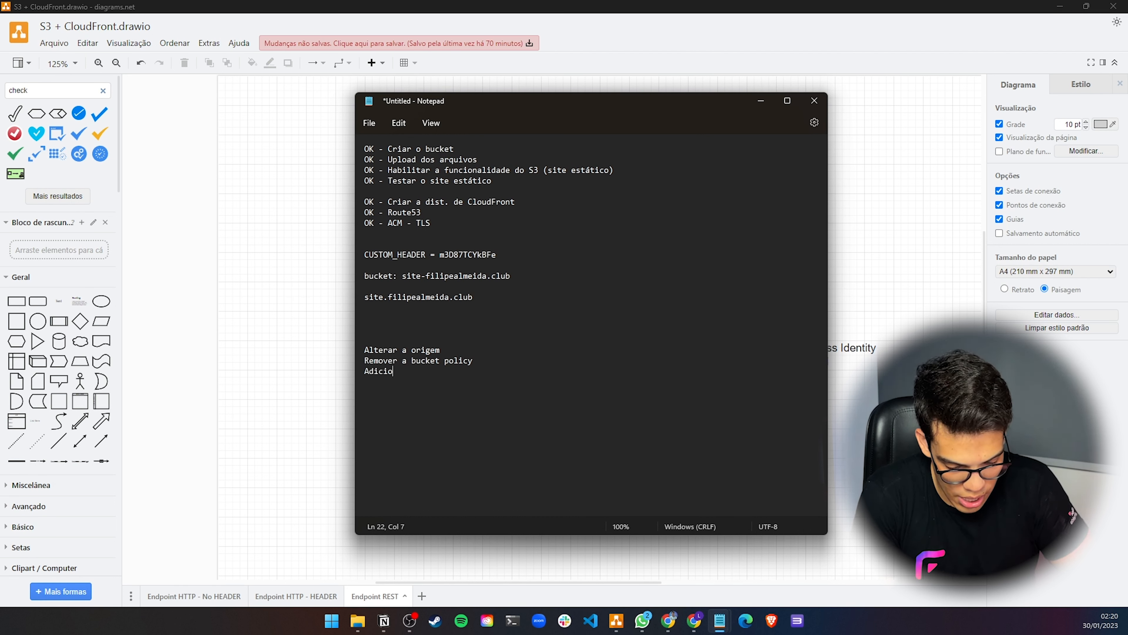
{"action": "type", "text": "nar o default root object"}
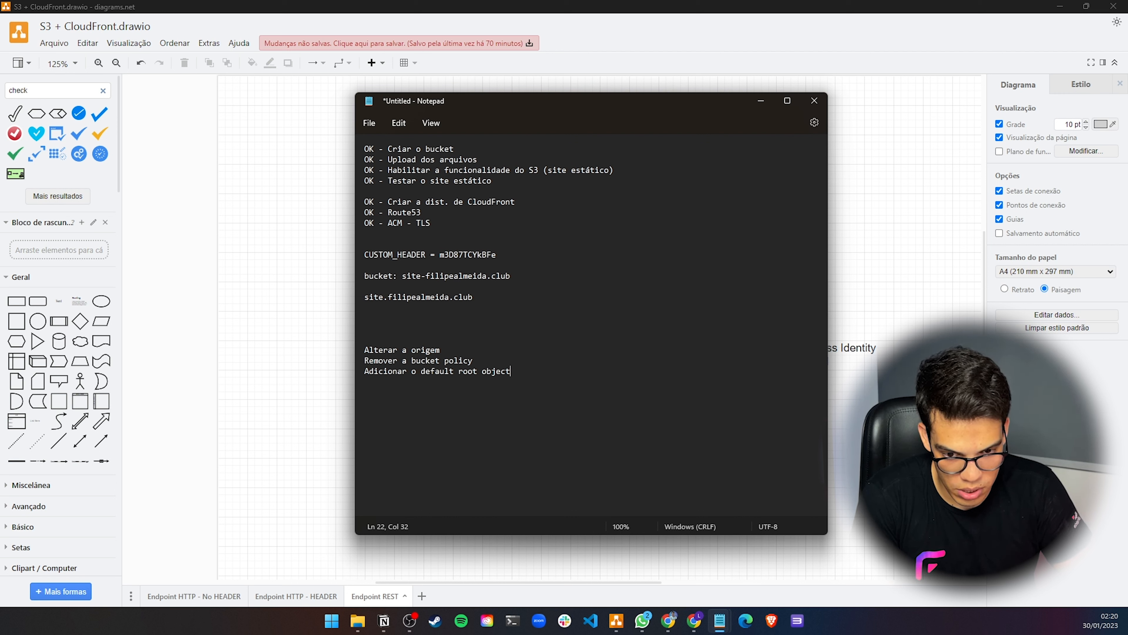
{"action": "key", "text": "Return"}
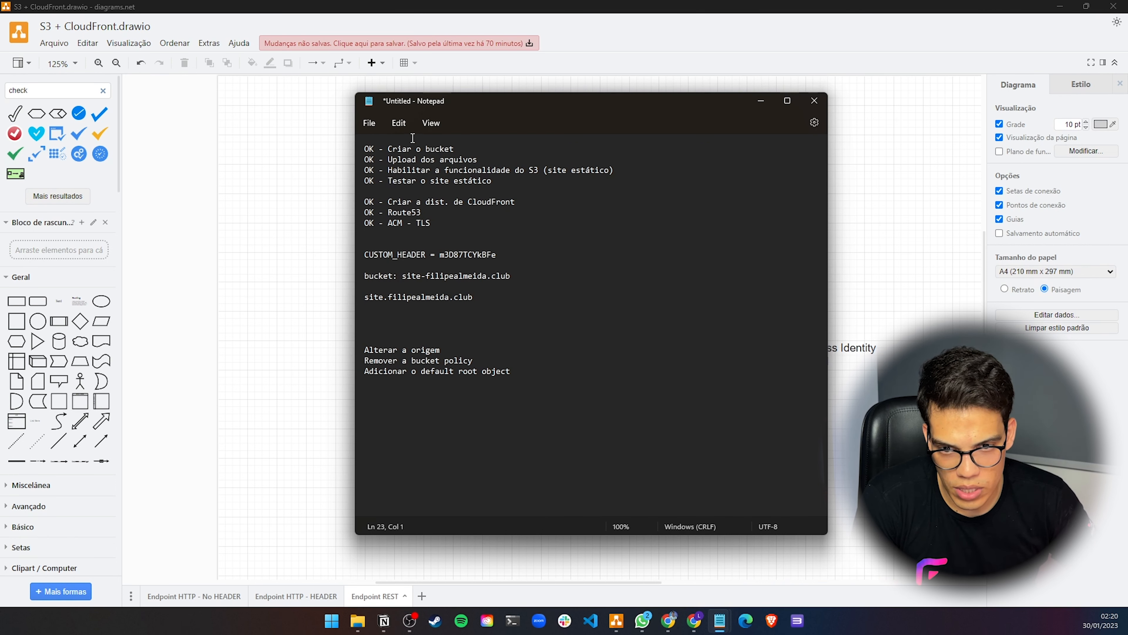
Insert "Desabilitar a funcionalidade de site estático" as the first item of the new plan list
{"action": "left_click", "coordinate": [398, 151]}
{"action": "left_click_drag", "start_coordinate": [394, 151], "coordinate": [426, 151]}
{"action": "left_click", "coordinate": [393, 160]}
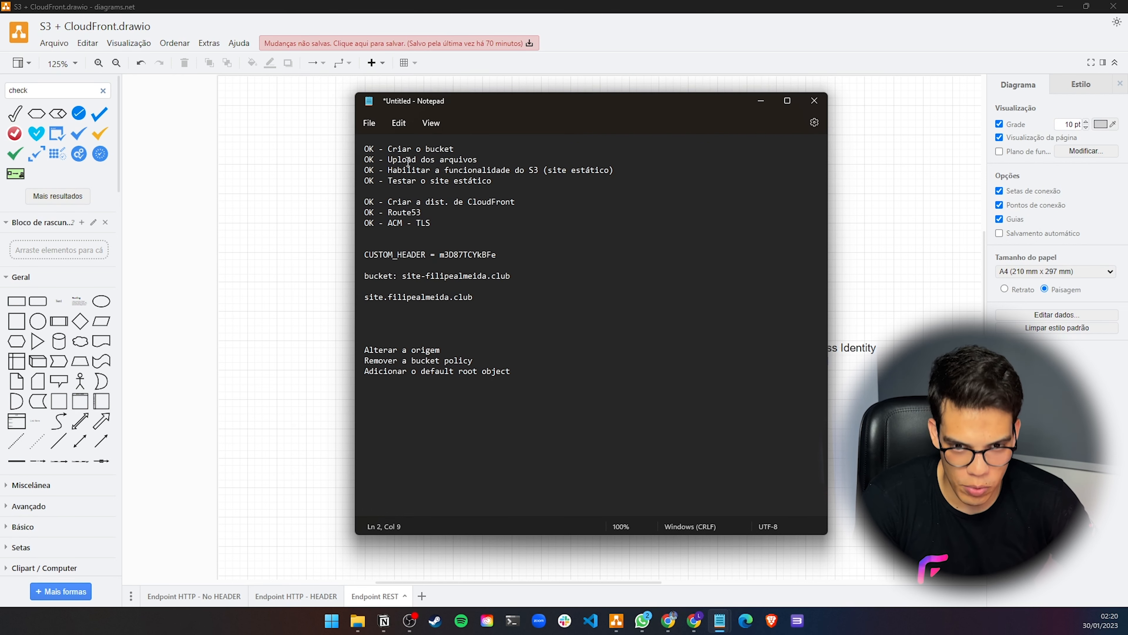
{"action": "left_click_drag", "start_coordinate": [389, 170], "coordinate": [483, 169]}
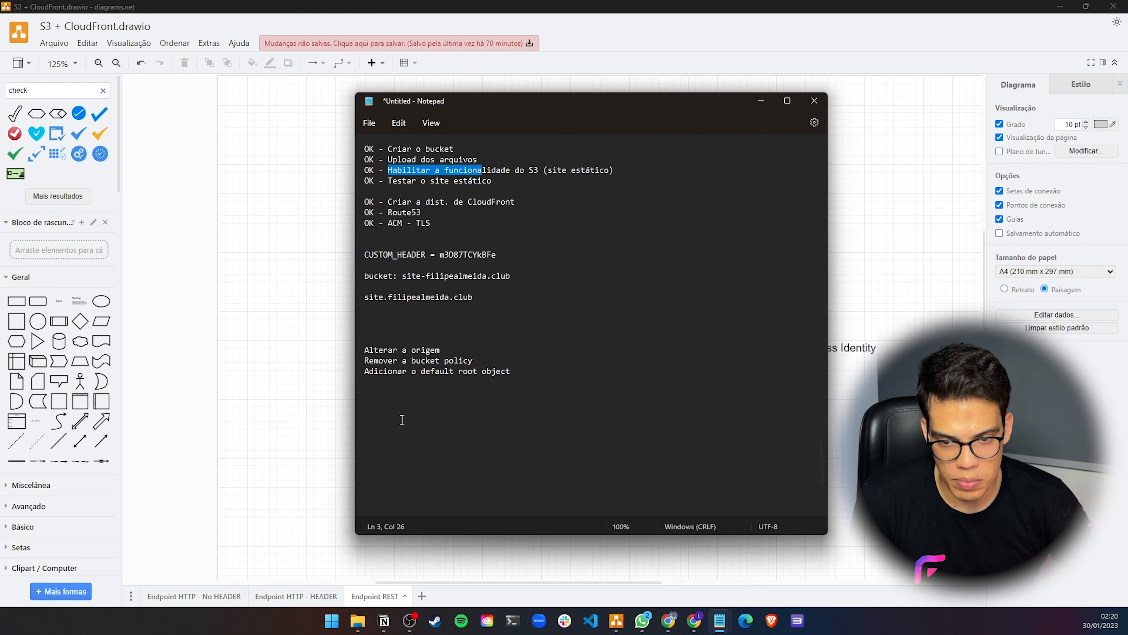
{"action": "left_click", "coordinate": [380, 338]}
{"action": "type", "text": "Desa"}
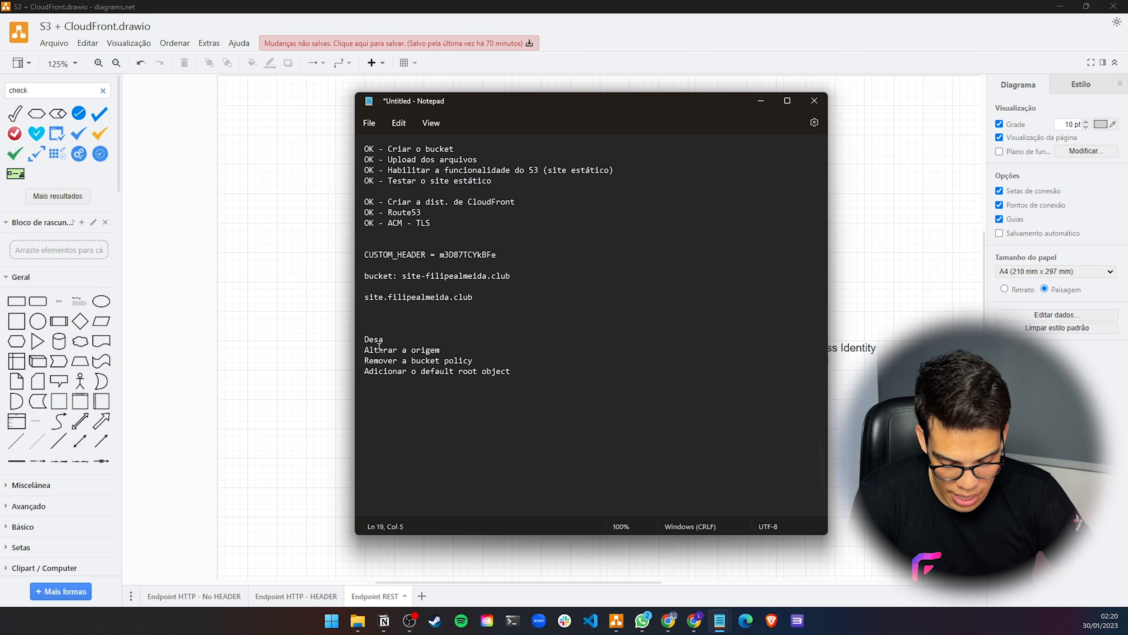
{"action": "type", "text": "bilitaar"}
{"action": "key", "text": "BackSpace"}
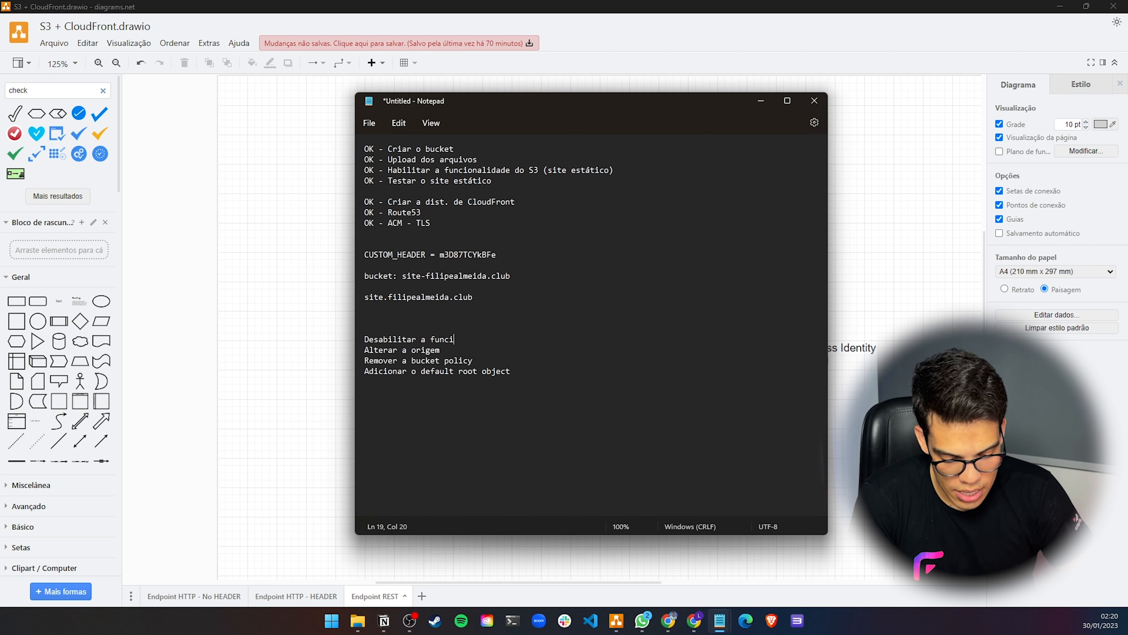
{"action": "type", "text": "a funcionalida"}
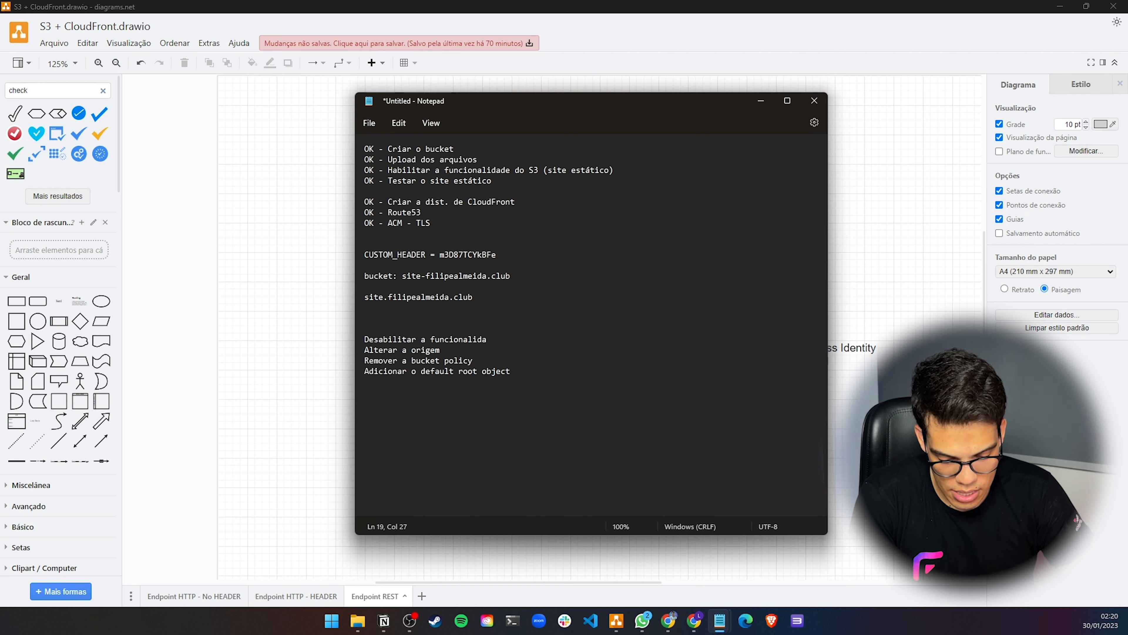
{"action": "type", "text": "de de site estático"}
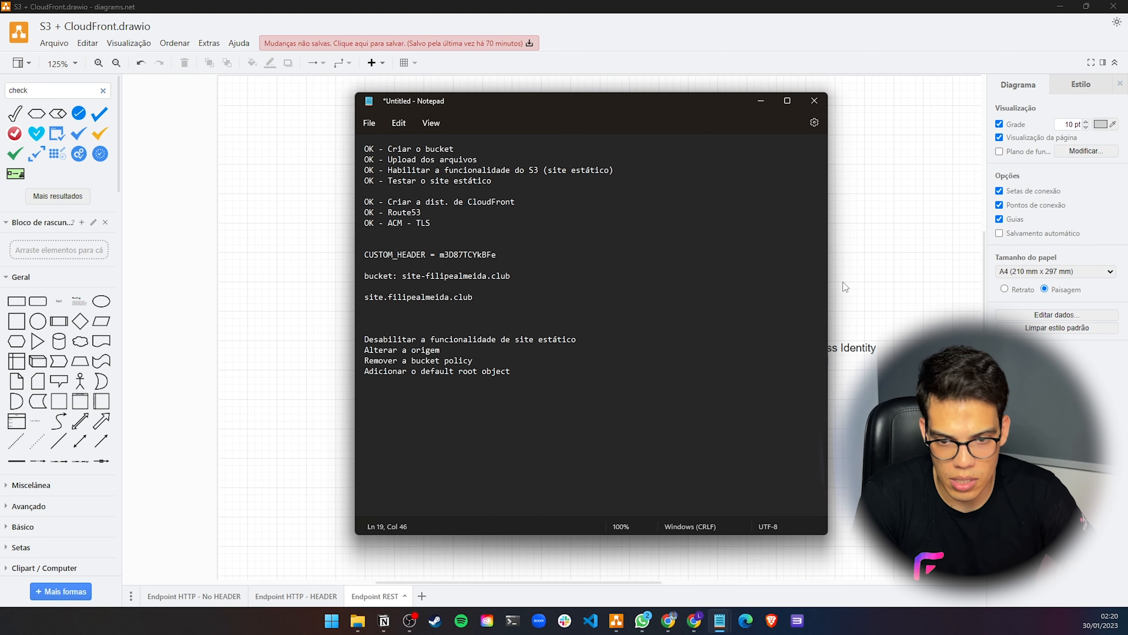
Open the S3 and CloudFront consoles in separate new browser tabs from the AWS console search
{"action": "mouse_move", "coordinate": [703, 630]}
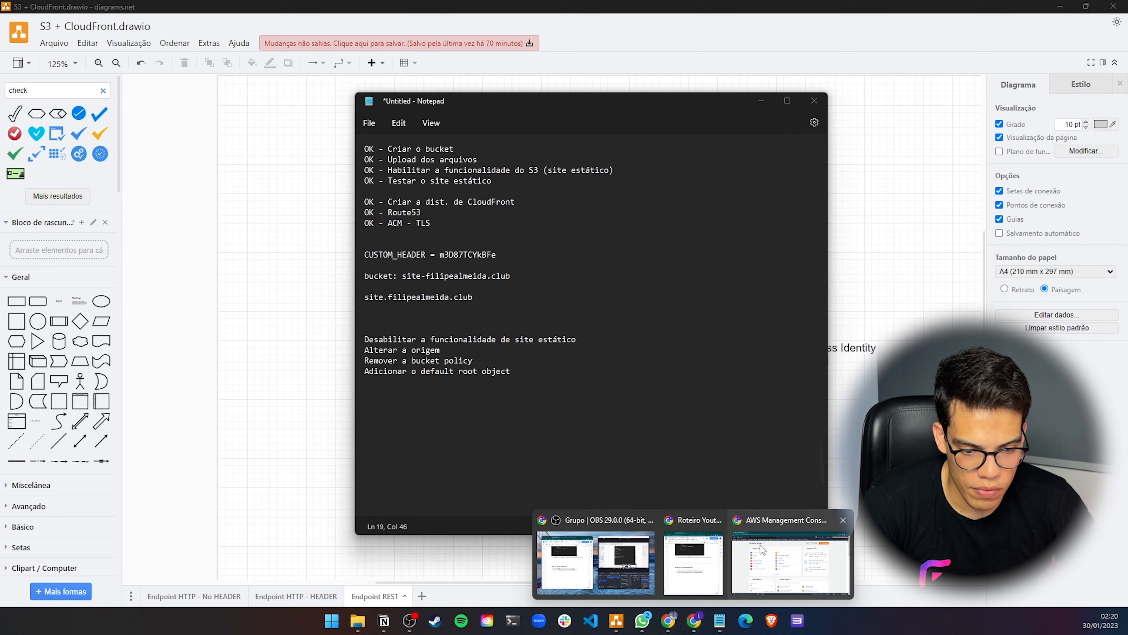
{"action": "left_click", "coordinate": [782, 556]}
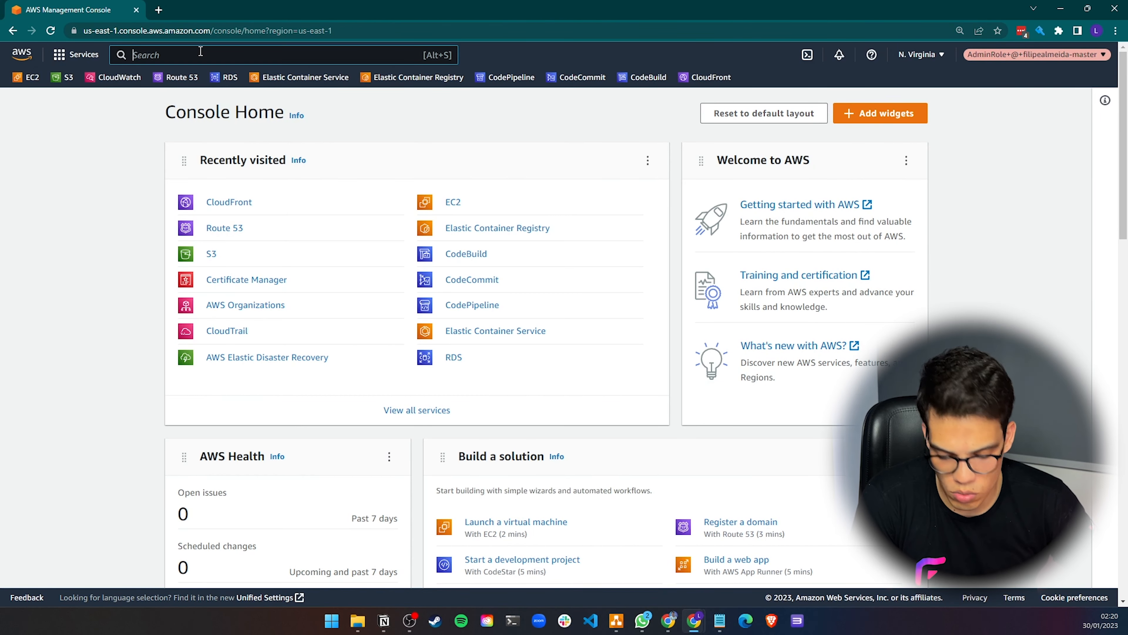
{"action": "type", "text": "s3"}
{"action": "left_click", "coordinate": [314, 154]}
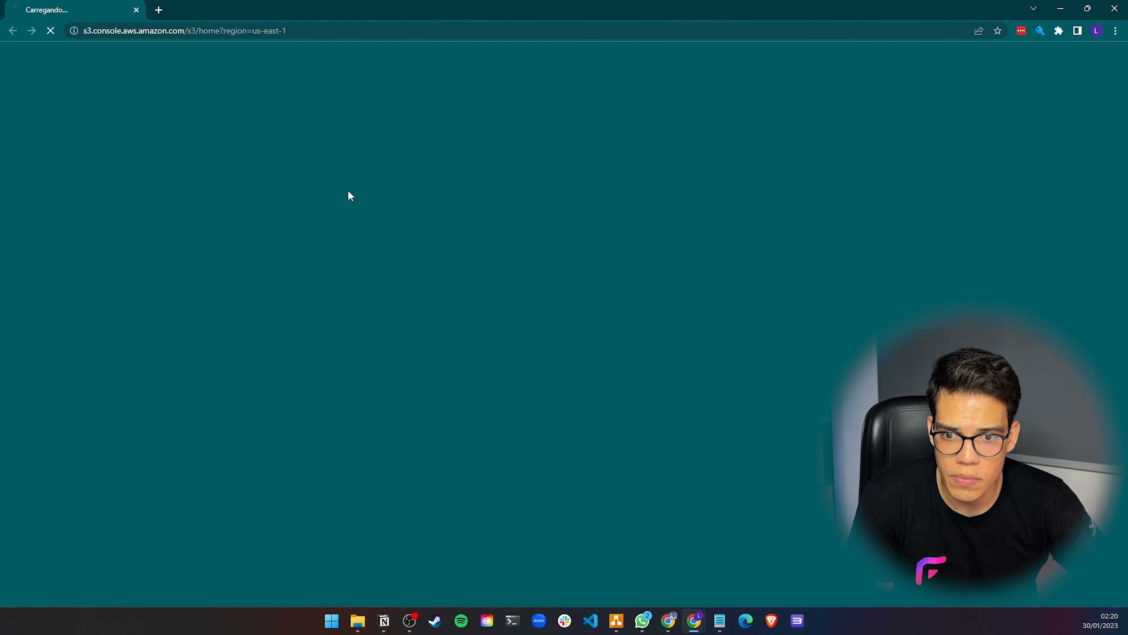
{"action": "left_click", "coordinate": [1114, 8]}
{"action": "right_click", "coordinate": [318, 152]}
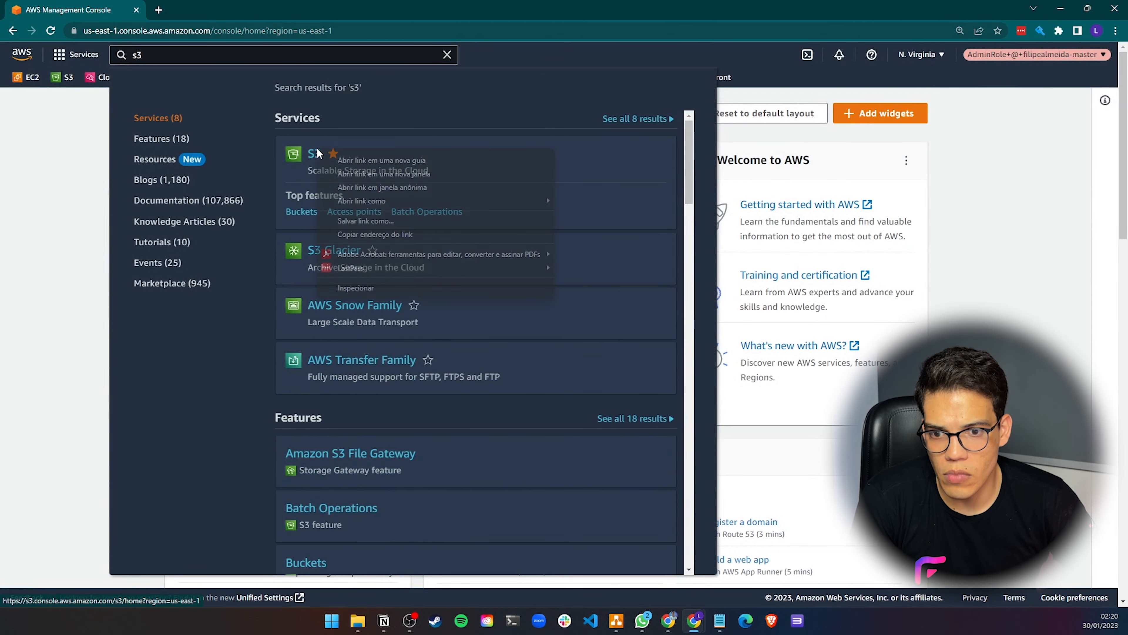
{"action": "left_click", "coordinate": [382, 161]}
{"action": "left_click", "coordinate": [61, 159]}
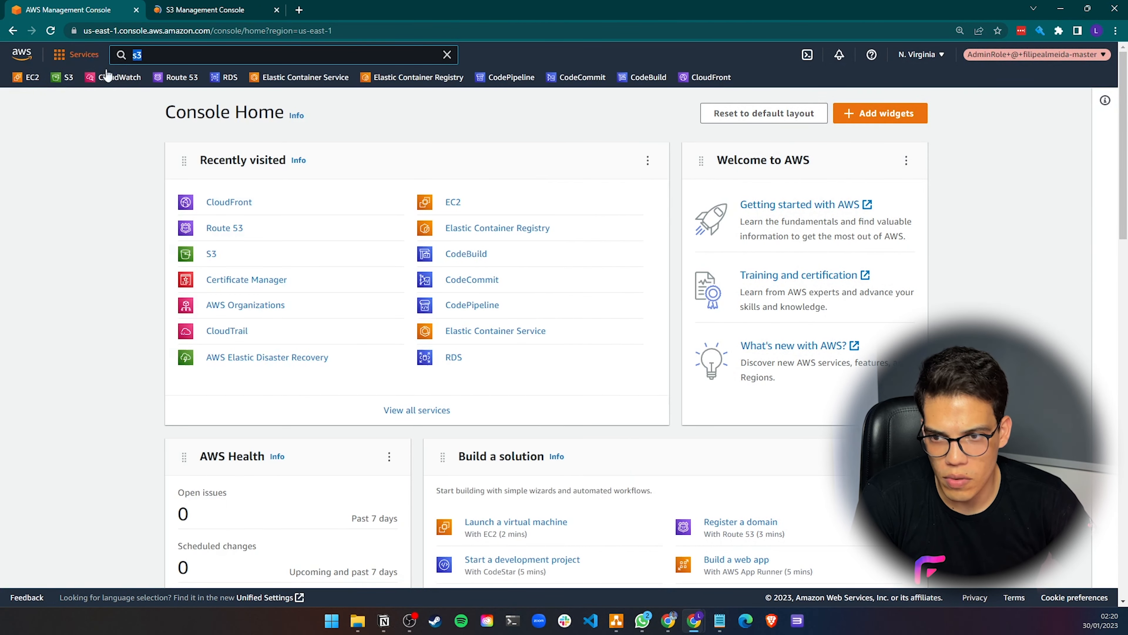
{"action": "type", "text": "front"}
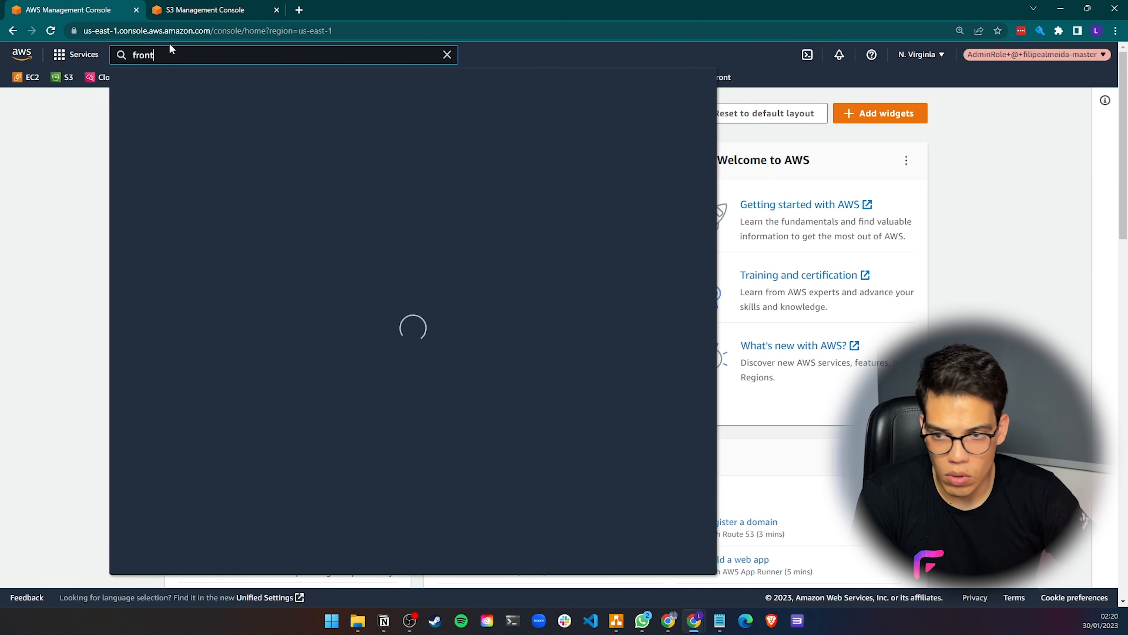
{"action": "right_click", "coordinate": [371, 154]}
{"action": "left_click", "coordinate": [391, 158]}
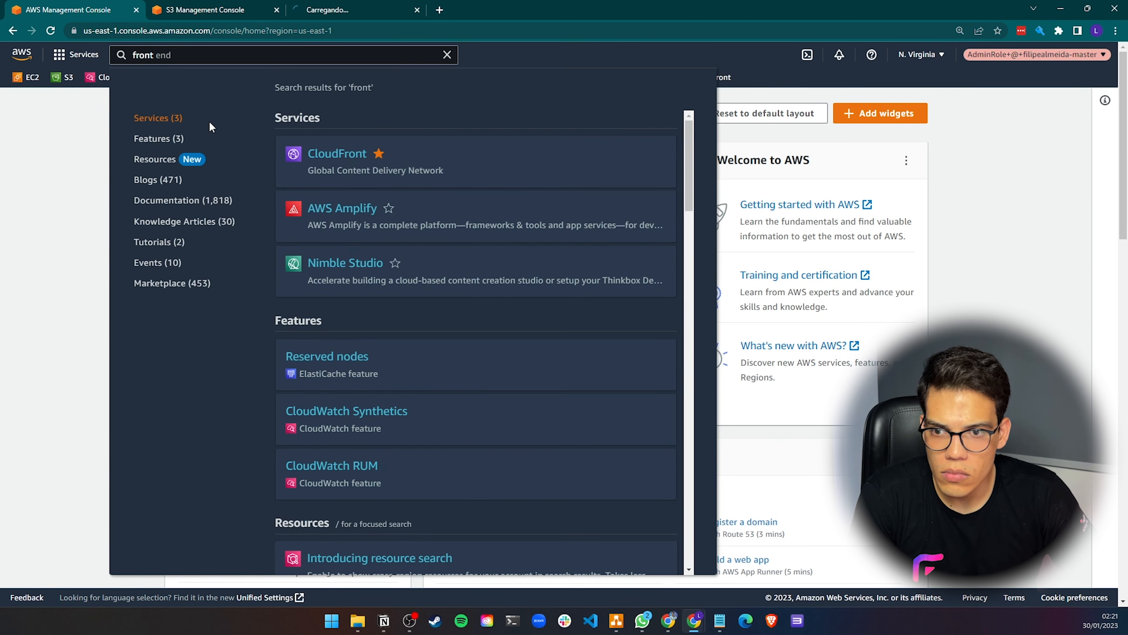
{"action": "left_click", "coordinate": [91, 140]}
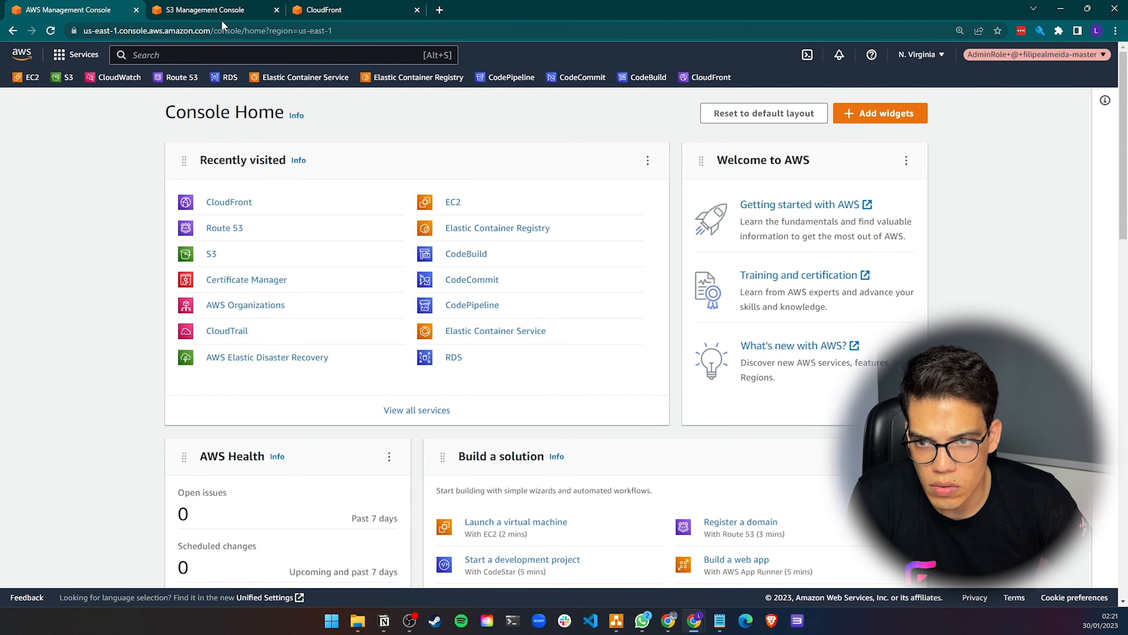
Disable static website hosting on the site-filipealmeida.club bucket and save
{"action": "left_click", "coordinate": [206, 10]}
{"action": "left_click", "coordinate": [275, 314]}
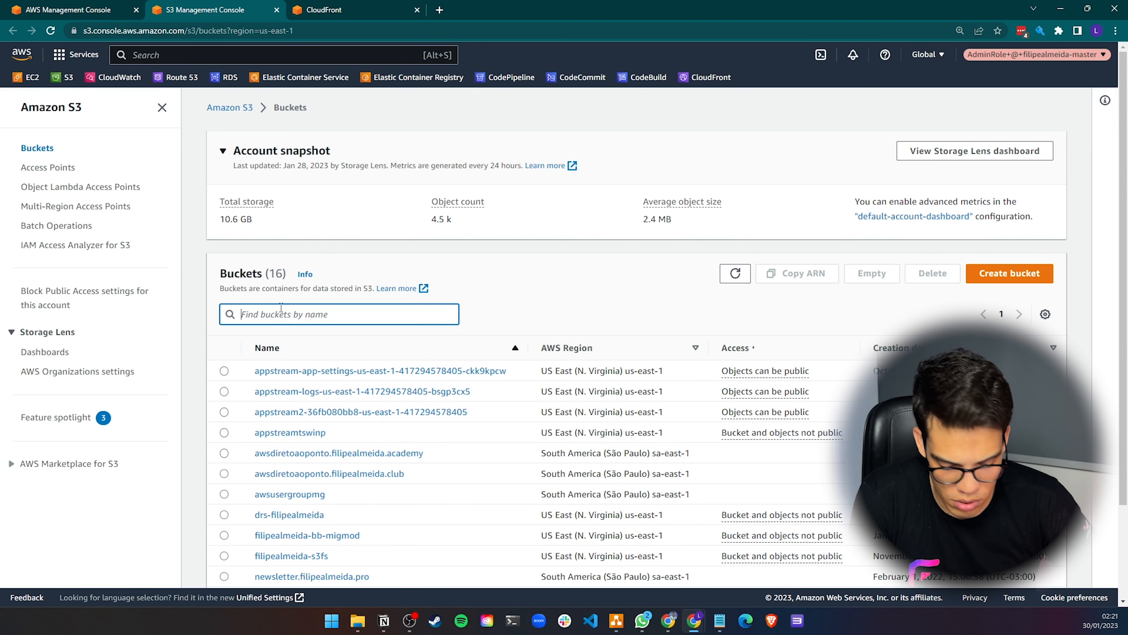
{"action": "type", "text": "site"}
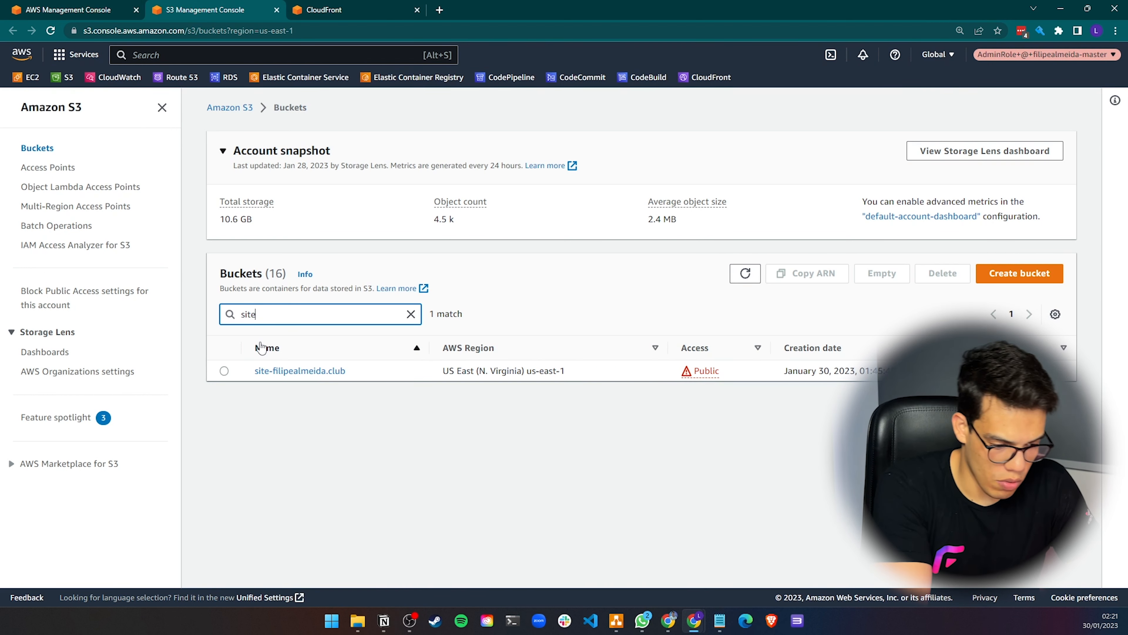
{"action": "left_click", "coordinate": [329, 374]}
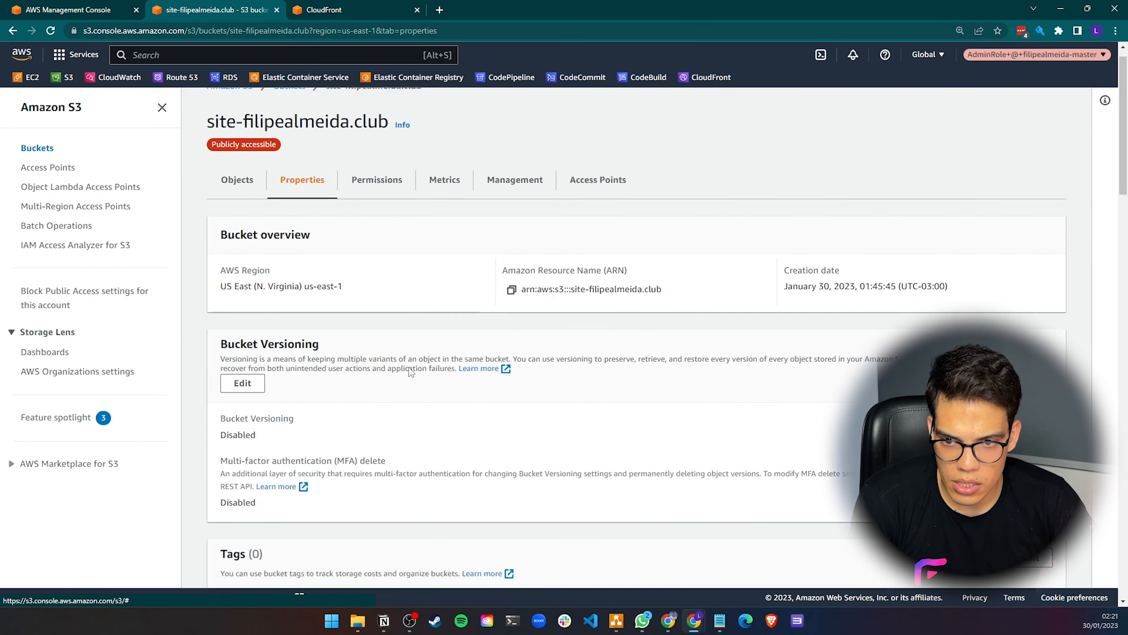
{"action": "scroll", "coordinate": [407, 373], "scroll_direction": "down", "scroll_amount": 20}
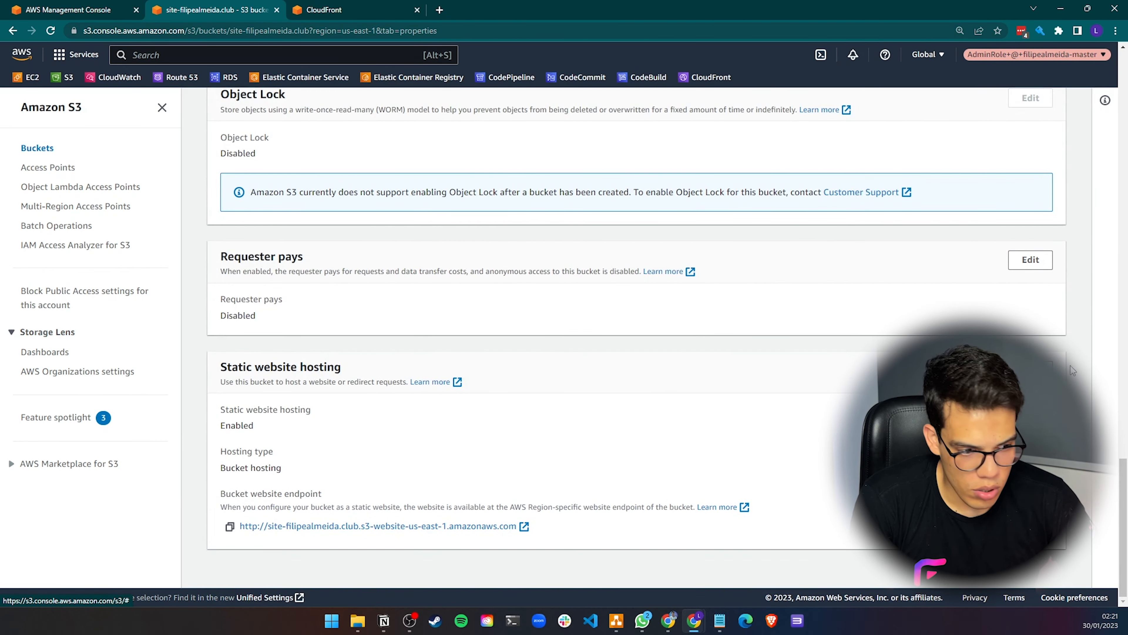
{"action": "left_click", "coordinate": [1039, 370]}
{"action": "left_click", "coordinate": [252, 260]}
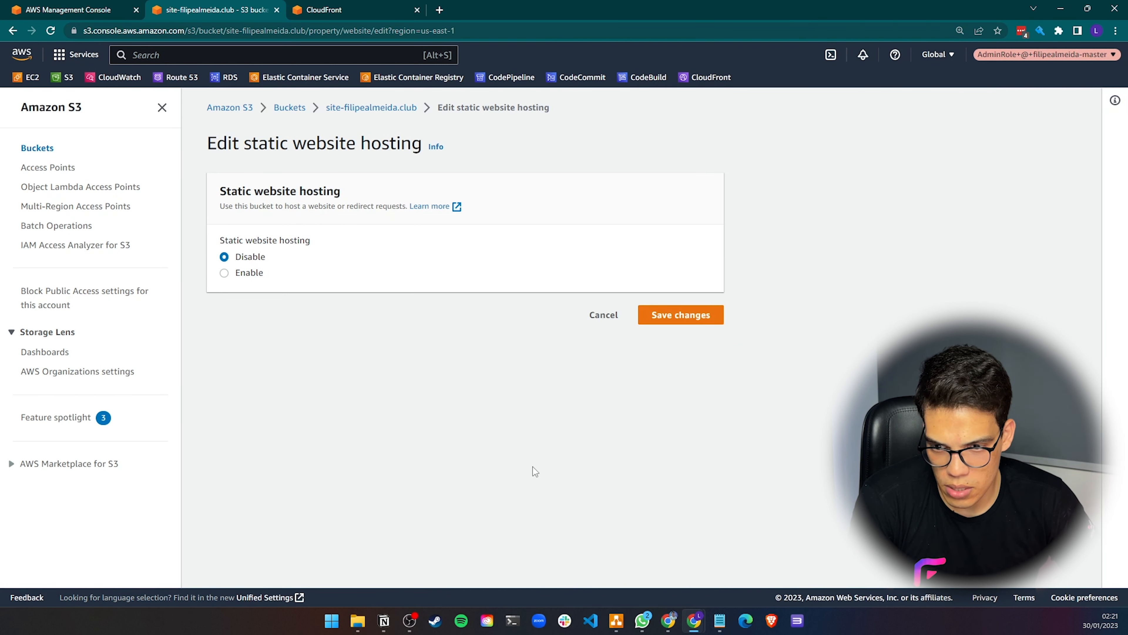
{"action": "left_click", "coordinate": [702, 320]}
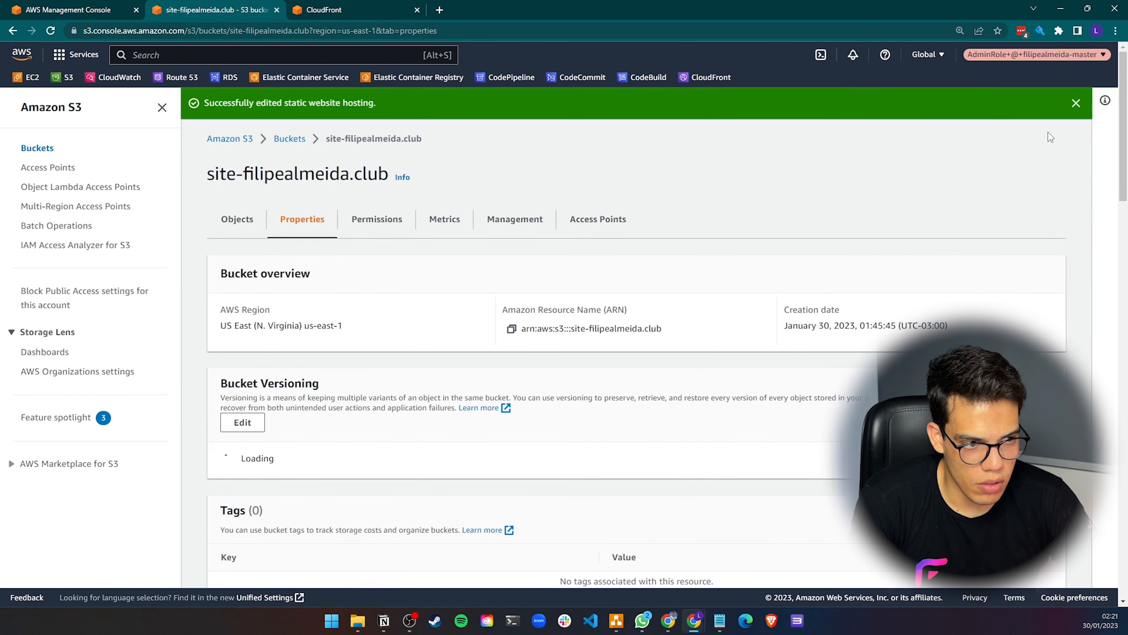
Delete the site-filipealmeida.club bucket policy, confirming with "delete"
{"action": "left_click", "coordinate": [1076, 103]}
{"action": "scroll", "coordinate": [437, 394], "scroll_direction": "down", "scroll_amount": 1}
{"action": "scroll", "coordinate": [437, 394], "scroll_direction": "down", "scroll_amount": 20}
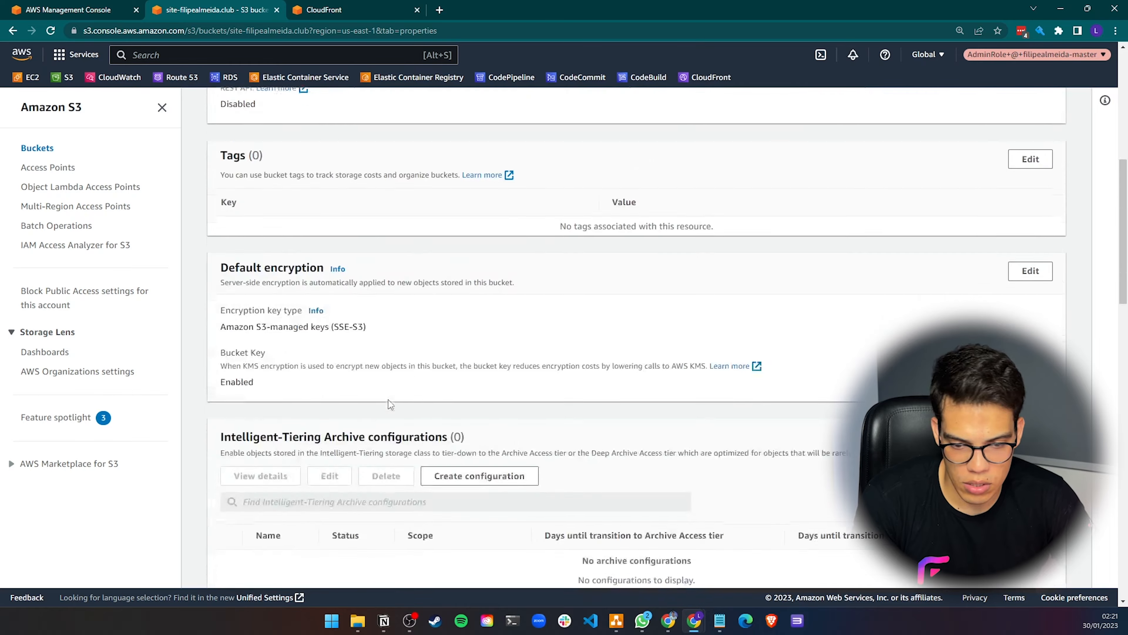
{"action": "scroll", "coordinate": [385, 409], "scroll_direction": "up", "scroll_amount": 20}
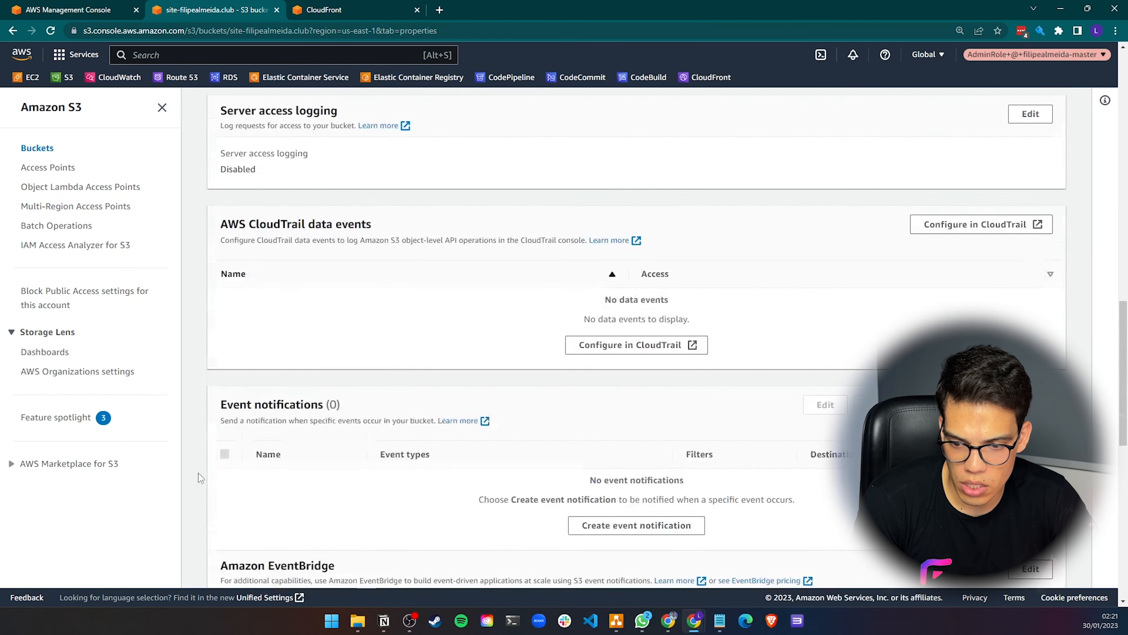
{"action": "left_click", "coordinate": [376, 201]}
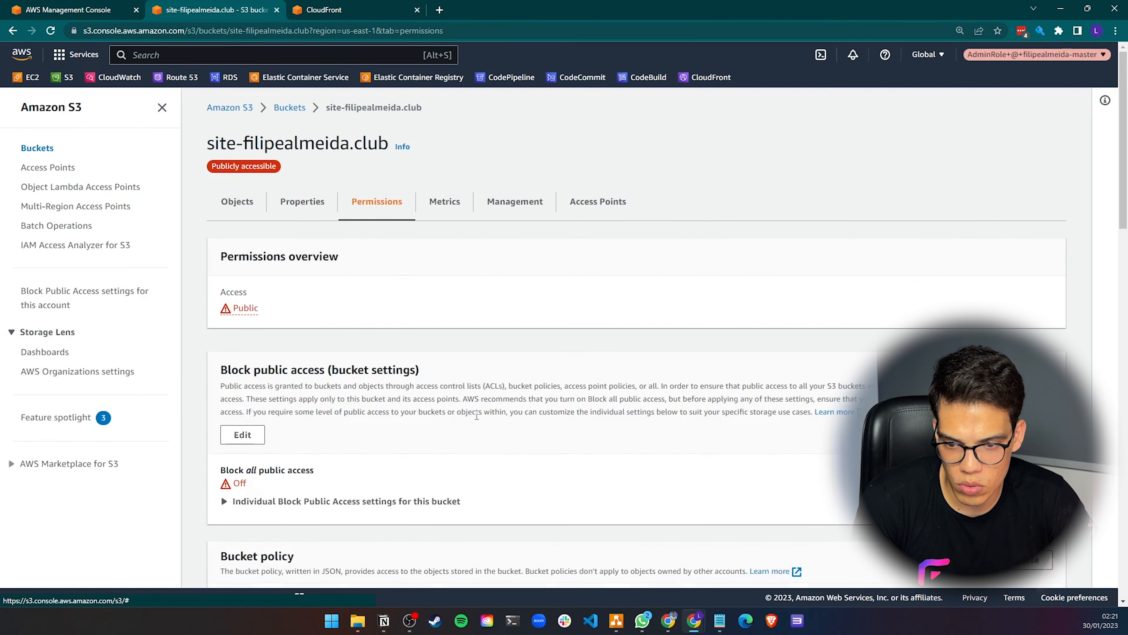
{"action": "scroll", "coordinate": [551, 404], "scroll_direction": "down", "scroll_amount": 10}
{"action": "scroll", "coordinate": [932, 234], "scroll_direction": "up", "scroll_amount": 3}
{"action": "left_click", "coordinate": [1027, 210]}
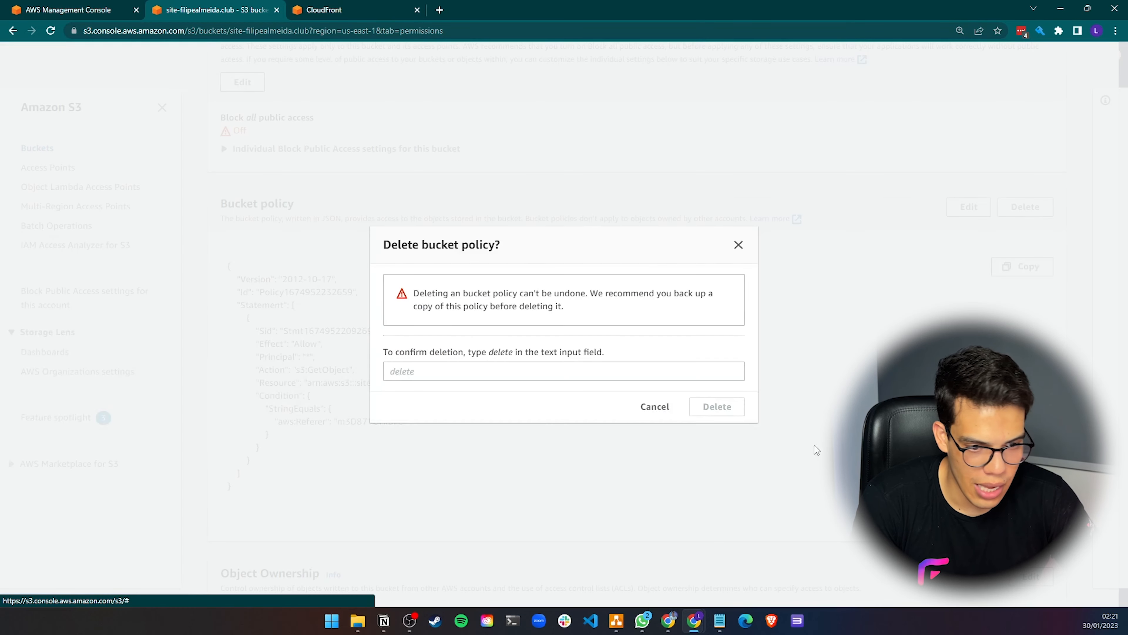
{"action": "left_click", "coordinate": [528, 372]}
{"action": "type", "text": "delete"}
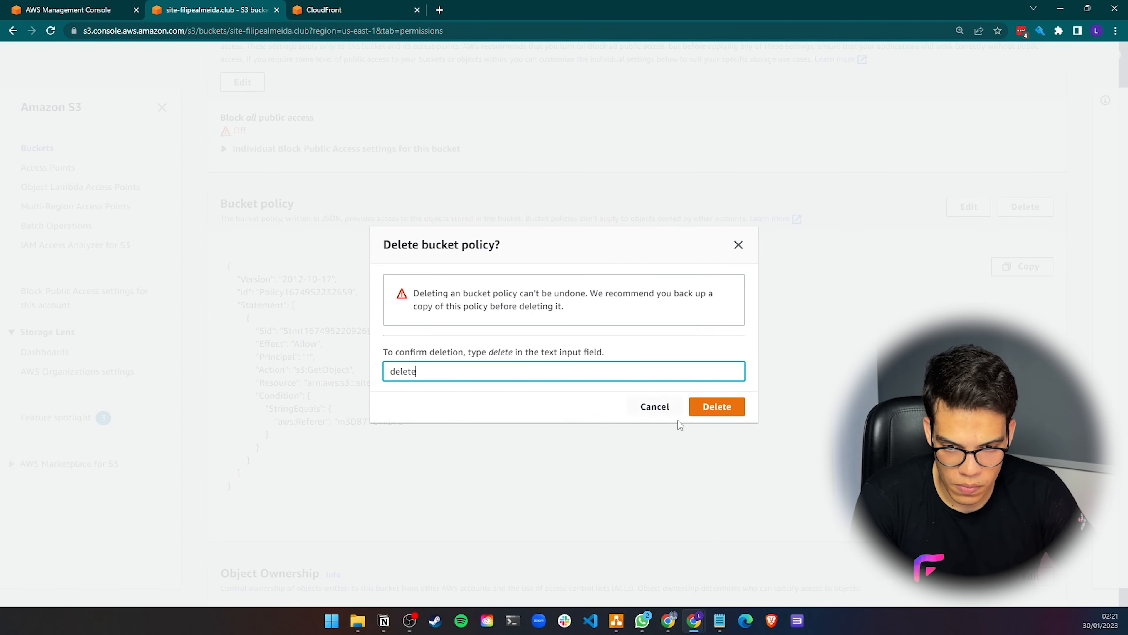
{"action": "left_click", "coordinate": [711, 408]}
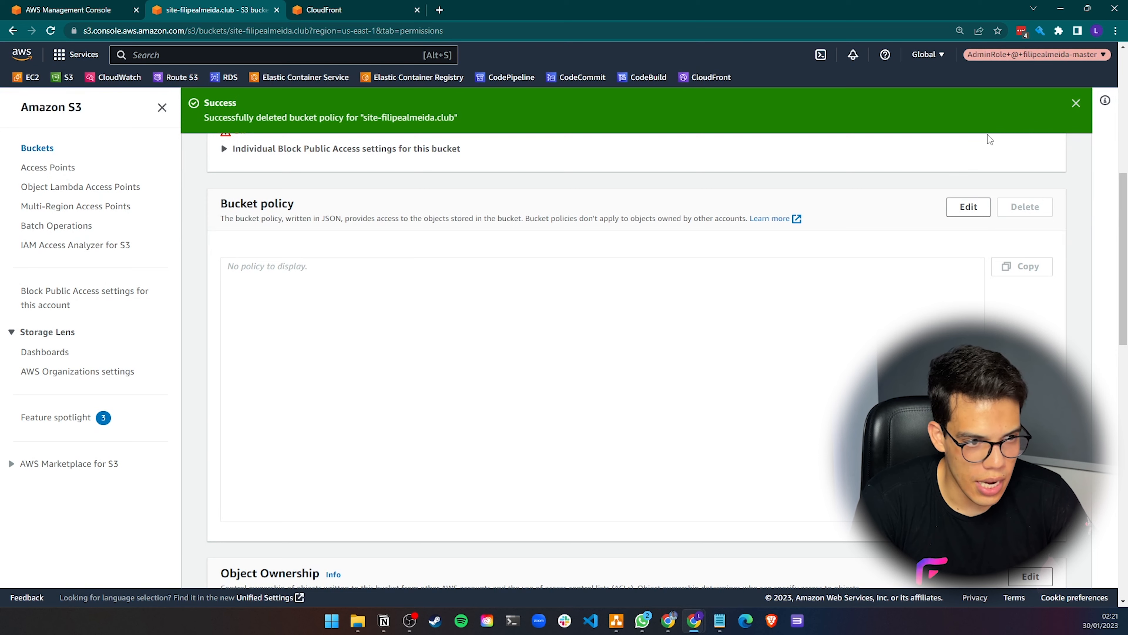
Turn on Block all public access for the site-filipealmeida.club bucket, confirming with "confirm"
{"action": "left_click", "coordinate": [1076, 103]}
{"action": "scroll", "coordinate": [566, 252], "scroll_direction": "up", "scroll_amount": 4}
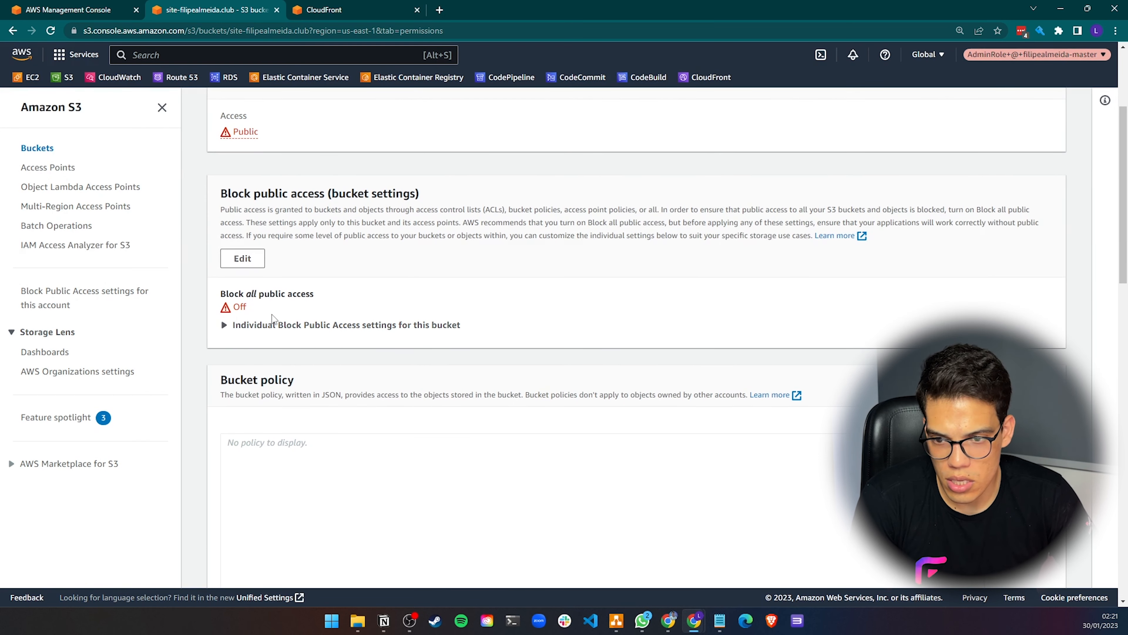
{"action": "left_click", "coordinate": [272, 324]}
{"action": "left_click", "coordinate": [242, 258]}
{"action": "left_click", "coordinate": [293, 295]}
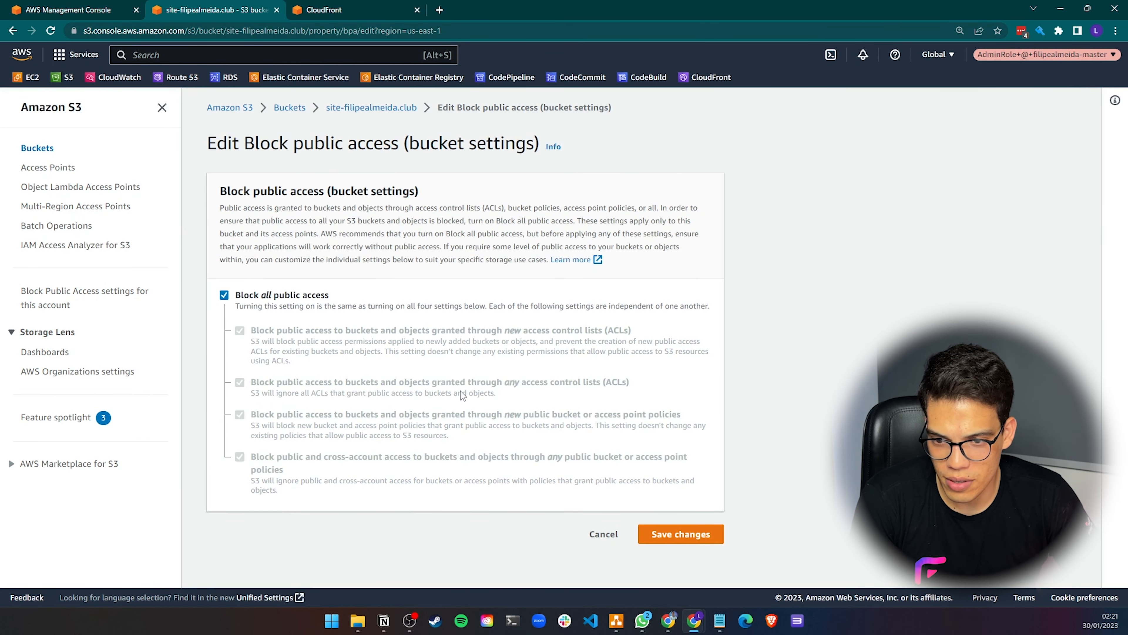
{"action": "left_click", "coordinate": [711, 538]}
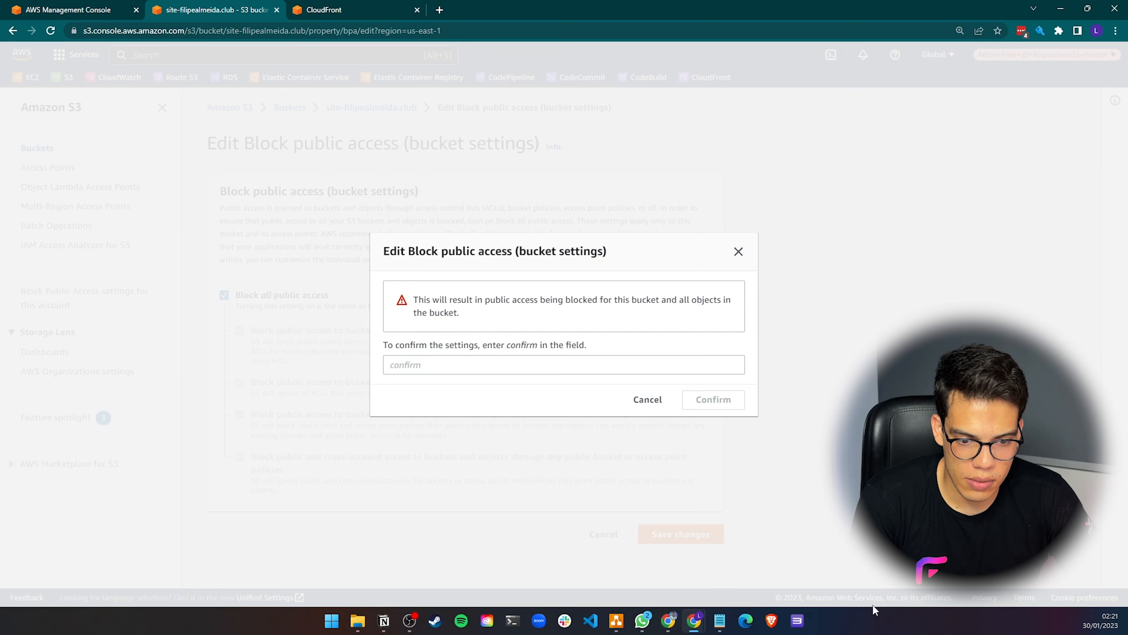
{"action": "left_click", "coordinate": [464, 369]}
{"action": "type", "text": "confirm"}
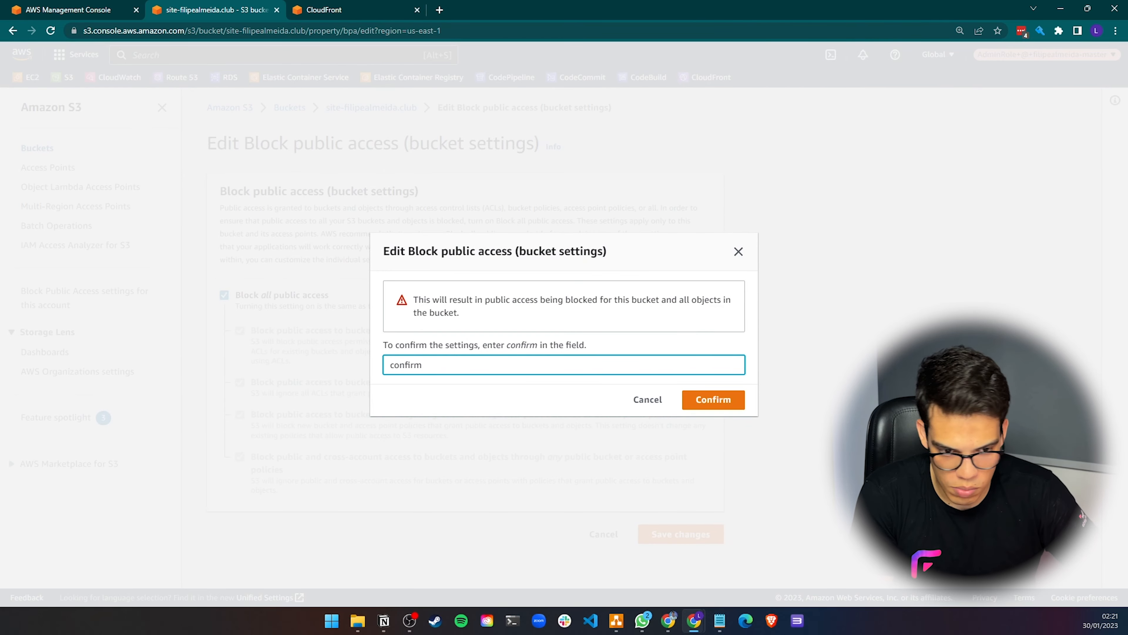
{"action": "left_click", "coordinate": [706, 400]}
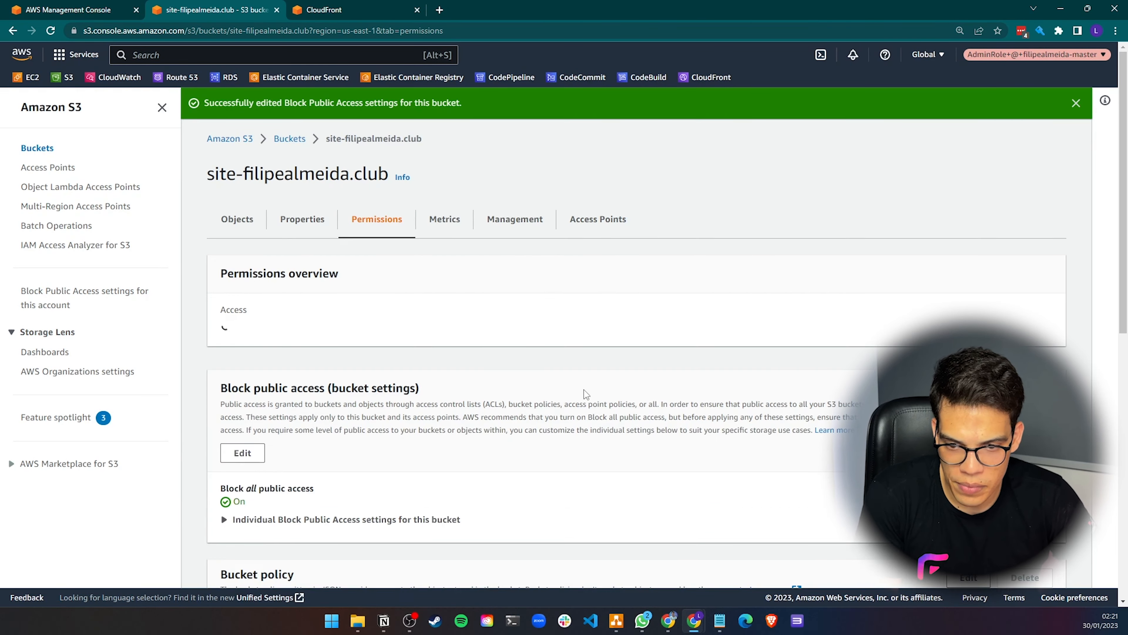
Review the bucket's permissions, including the individual block public access settings, ACL and CORS sections
{"action": "left_click", "coordinate": [1076, 103]}
{"action": "scroll", "coordinate": [447, 347], "scroll_direction": "down", "scroll_amount": 4}
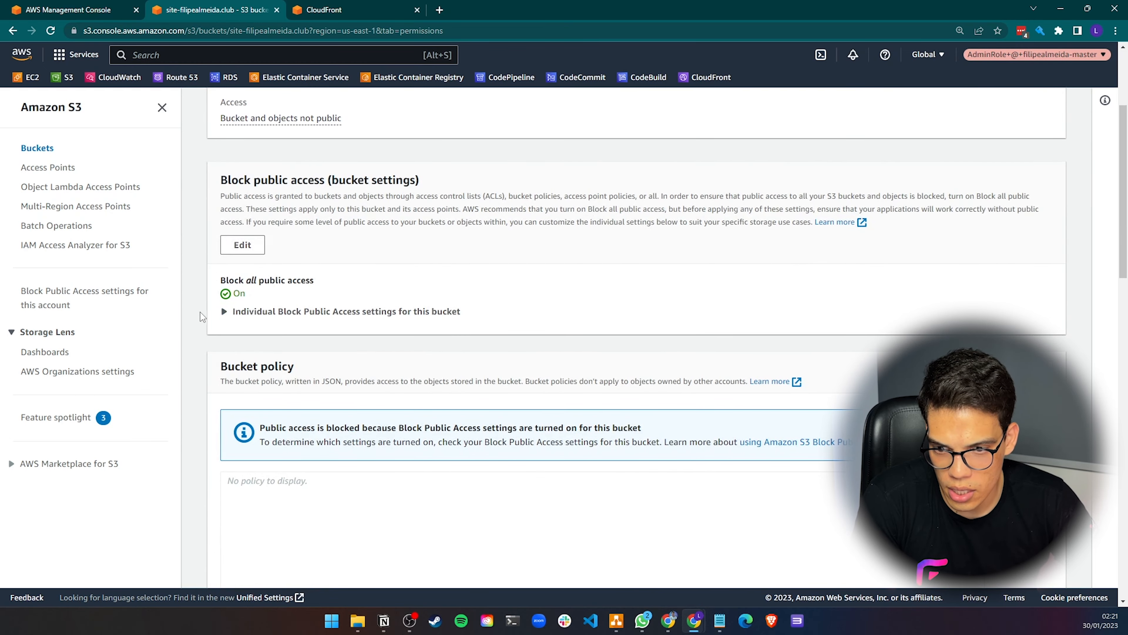
{"action": "left_click", "coordinate": [266, 311]}
{"action": "scroll", "coordinate": [275, 327], "scroll_direction": "down", "scroll_amount": 10}
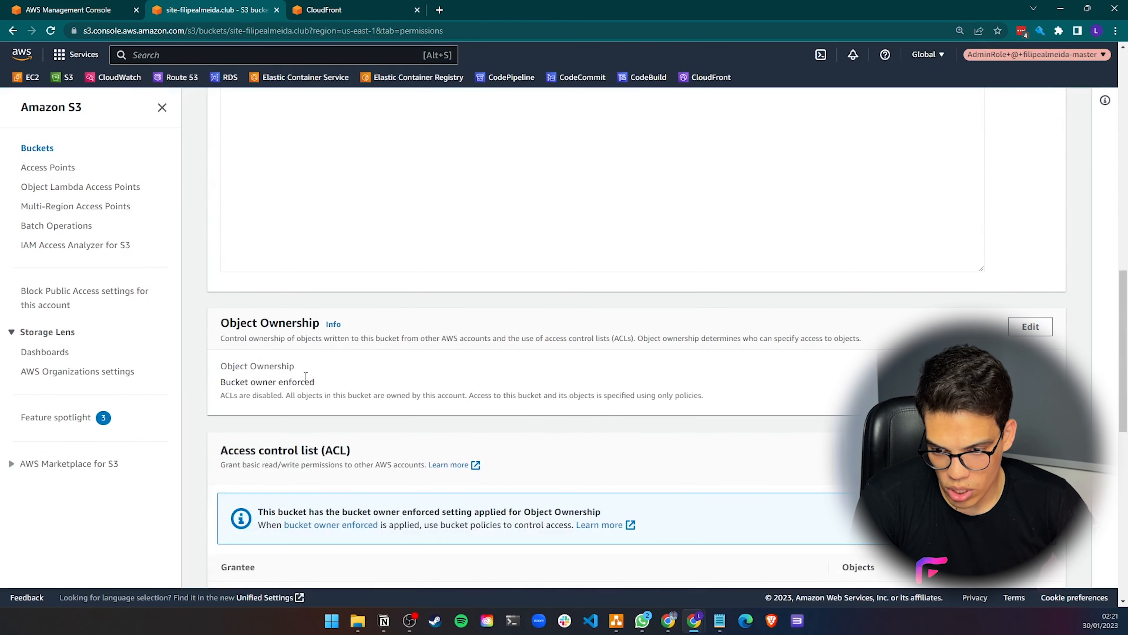
{"action": "scroll", "coordinate": [306, 376], "scroll_direction": "down", "scroll_amount": 9}
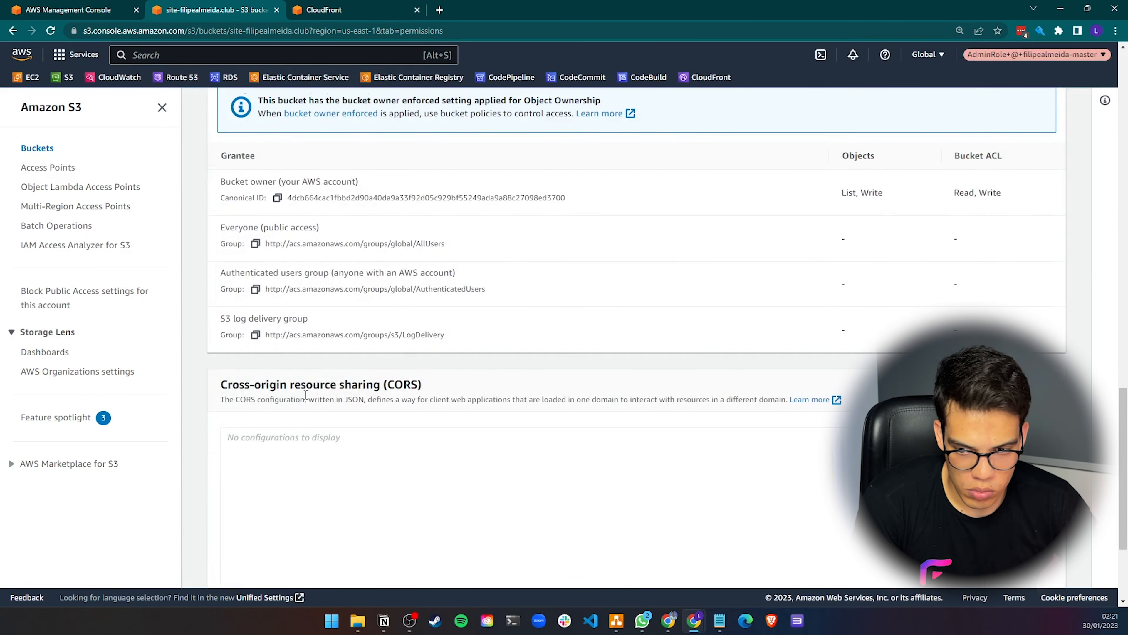
{"action": "scroll", "coordinate": [306, 394], "scroll_direction": "down", "scroll_amount": 3}
{"action": "scroll", "coordinate": [305, 393], "scroll_direction": "up", "scroll_amount": 20}
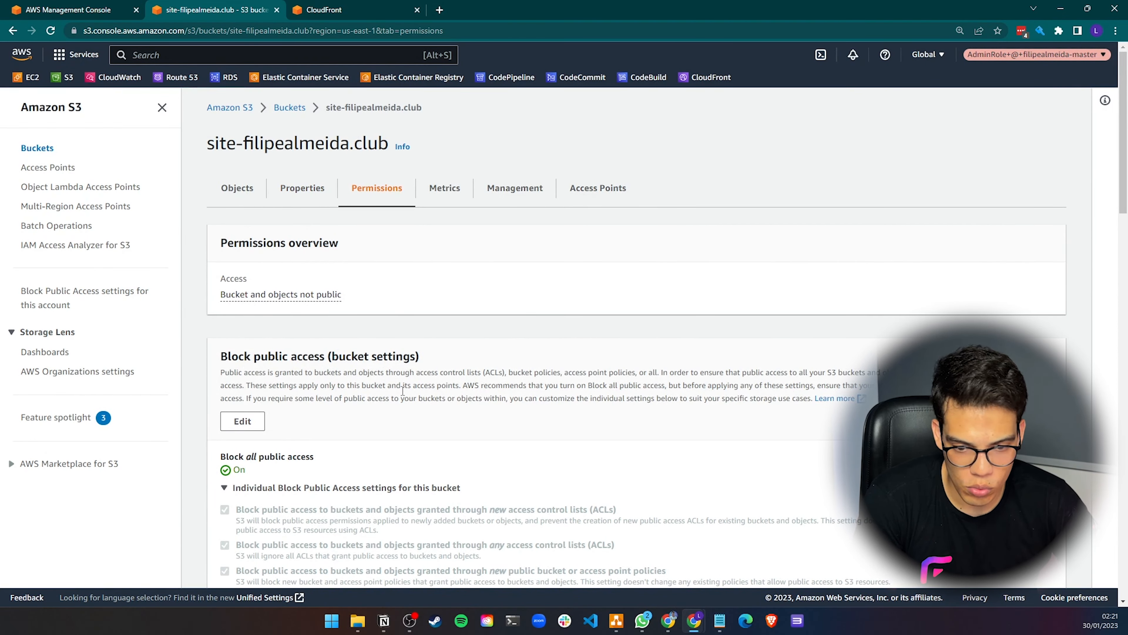
{"action": "scroll", "coordinate": [403, 391], "scroll_direction": "down", "scroll_amount": 5}
{"action": "scroll", "coordinate": [473, 359], "scroll_direction": "up", "scroll_amount": 5}
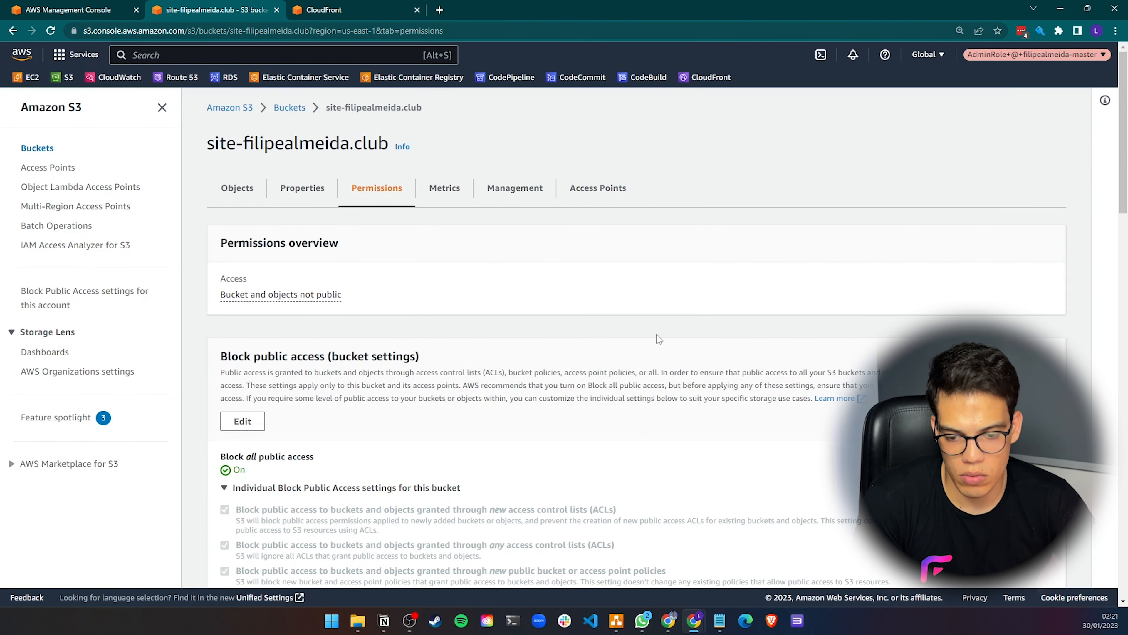
Edit the distribution's origin and change its origin domain to the S3 REST endpoint site-filipealmeida.club.s3.us-east-1.amazonaws.com
{"action": "left_click", "coordinate": [238, 188]}
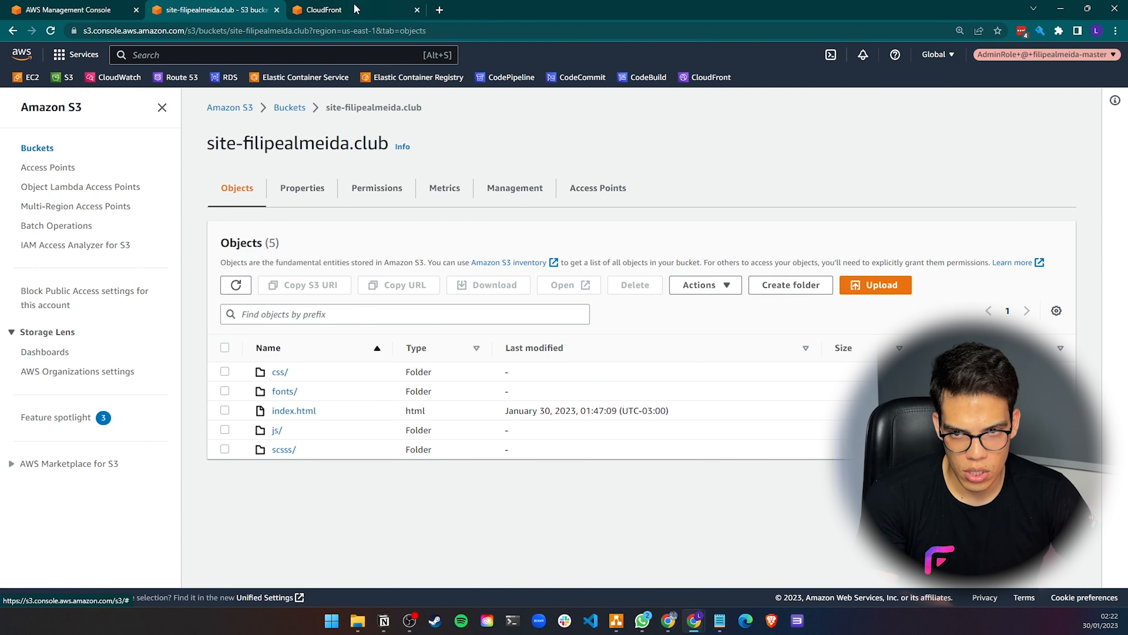
{"action": "left_click", "coordinate": [325, 10]}
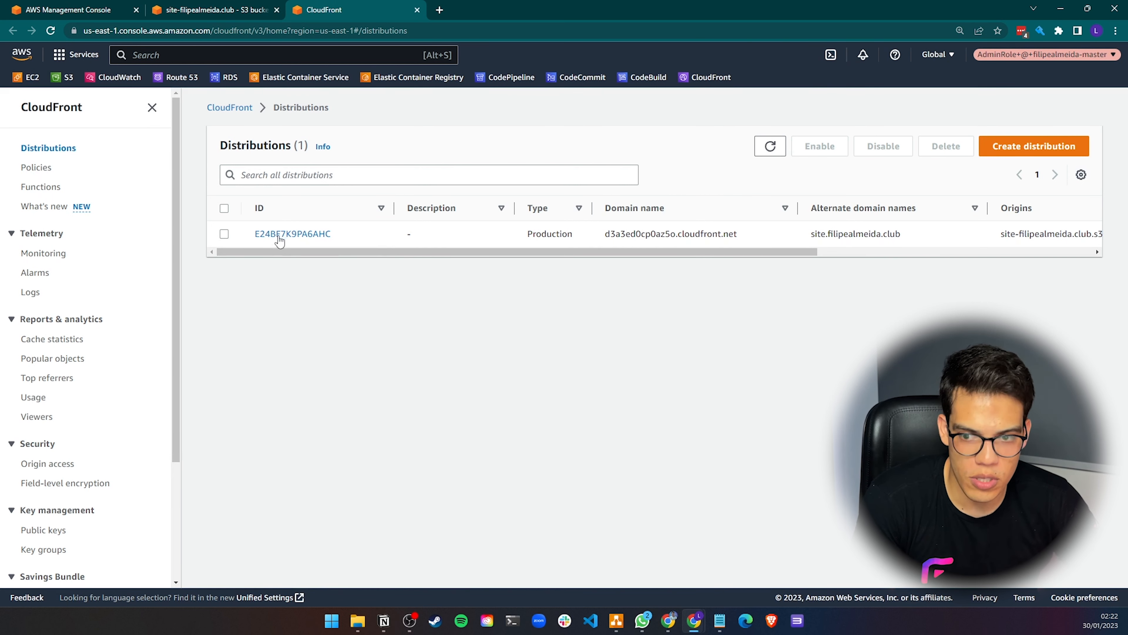
{"action": "left_click", "coordinate": [267, 234]}
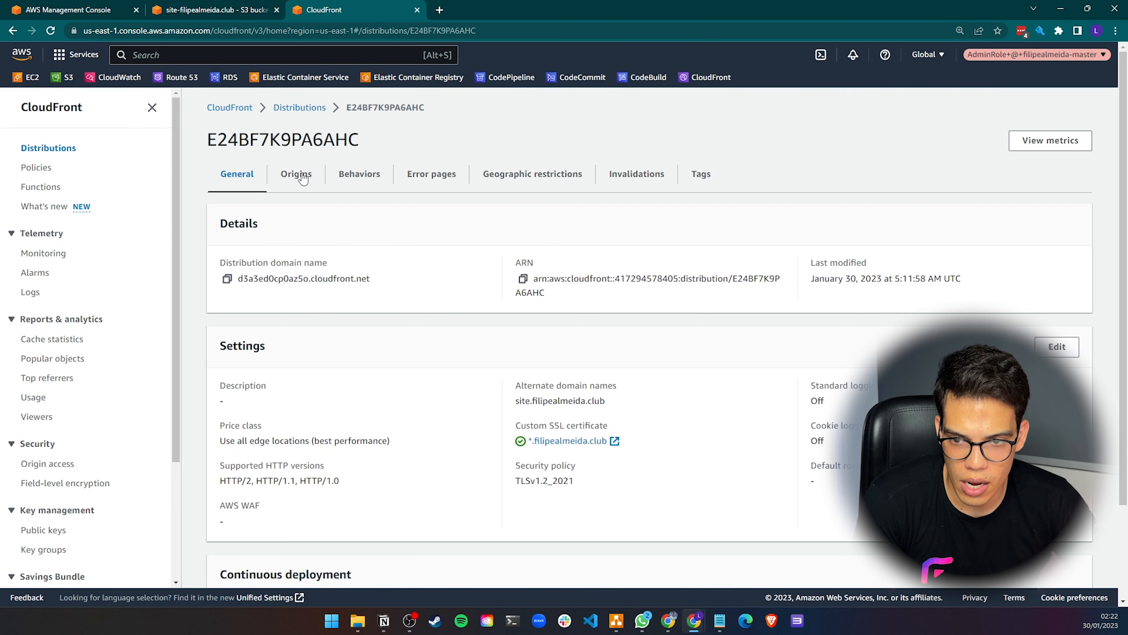
{"action": "left_click", "coordinate": [296, 174]}
{"action": "left_click", "coordinate": [223, 311]}
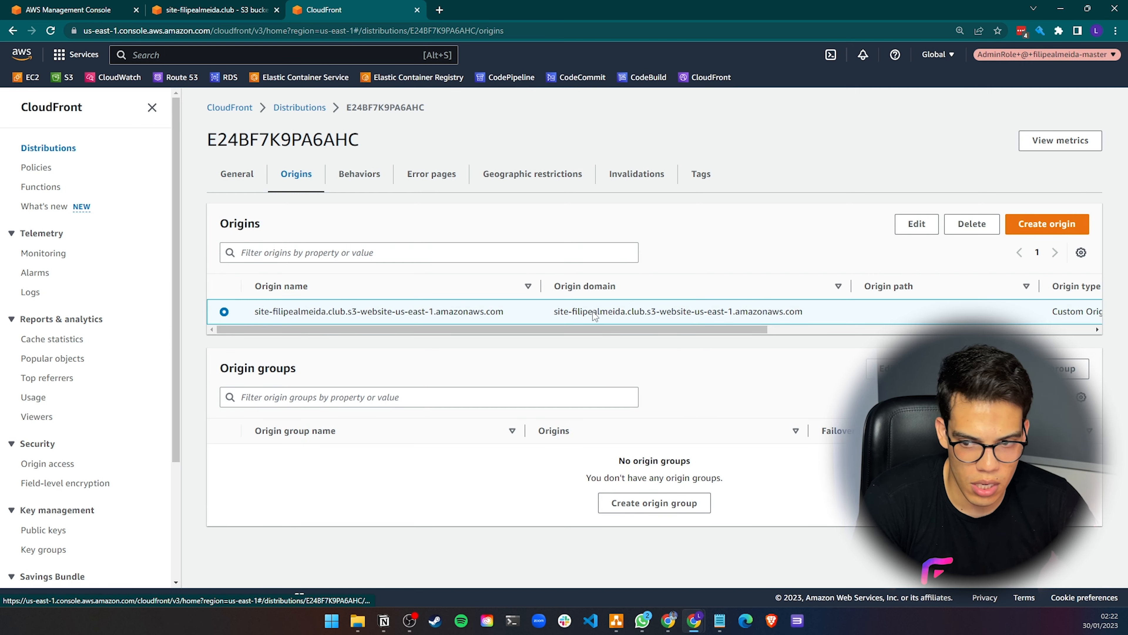
{"action": "left_click", "coordinate": [917, 224]}
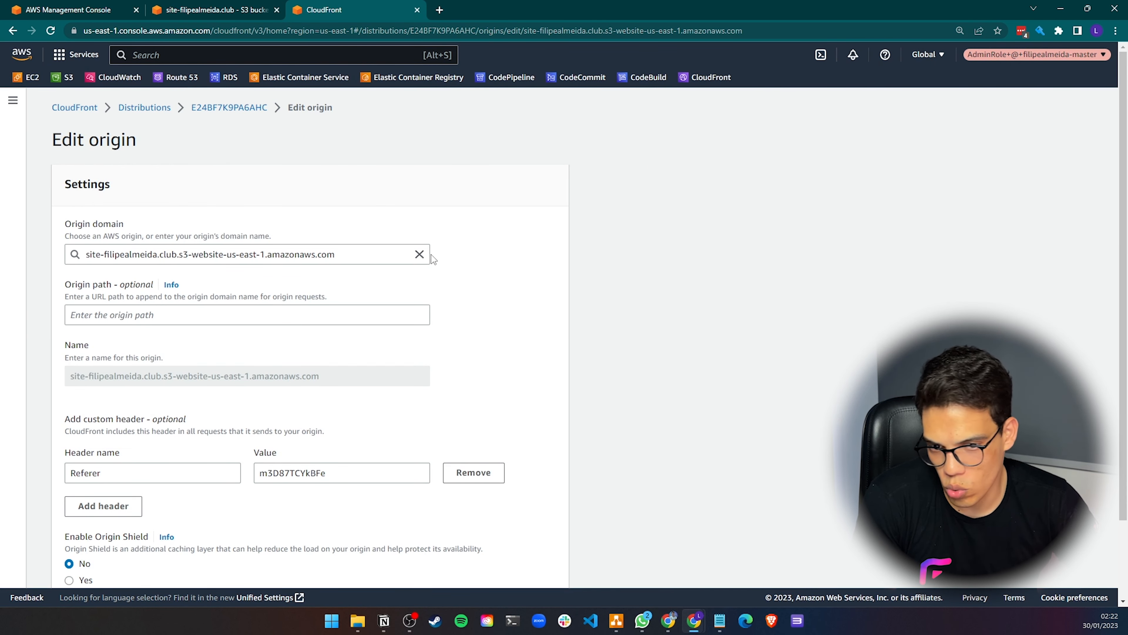
{"action": "left_click", "coordinate": [419, 255]}
{"action": "type", "text": "site"}
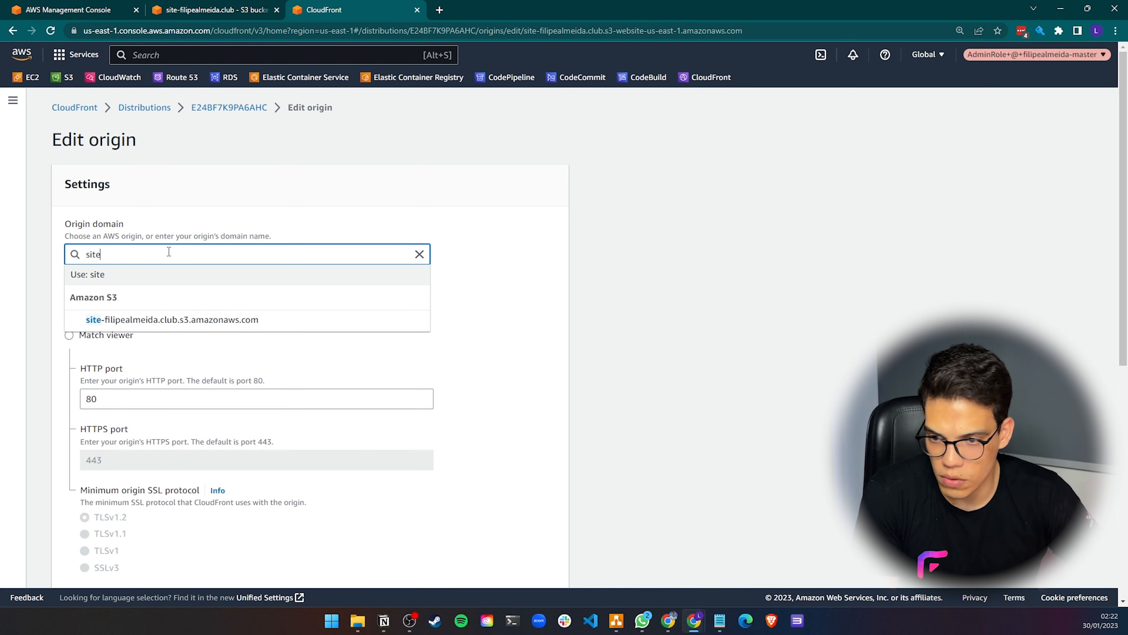
{"action": "left_click", "coordinate": [159, 320]}
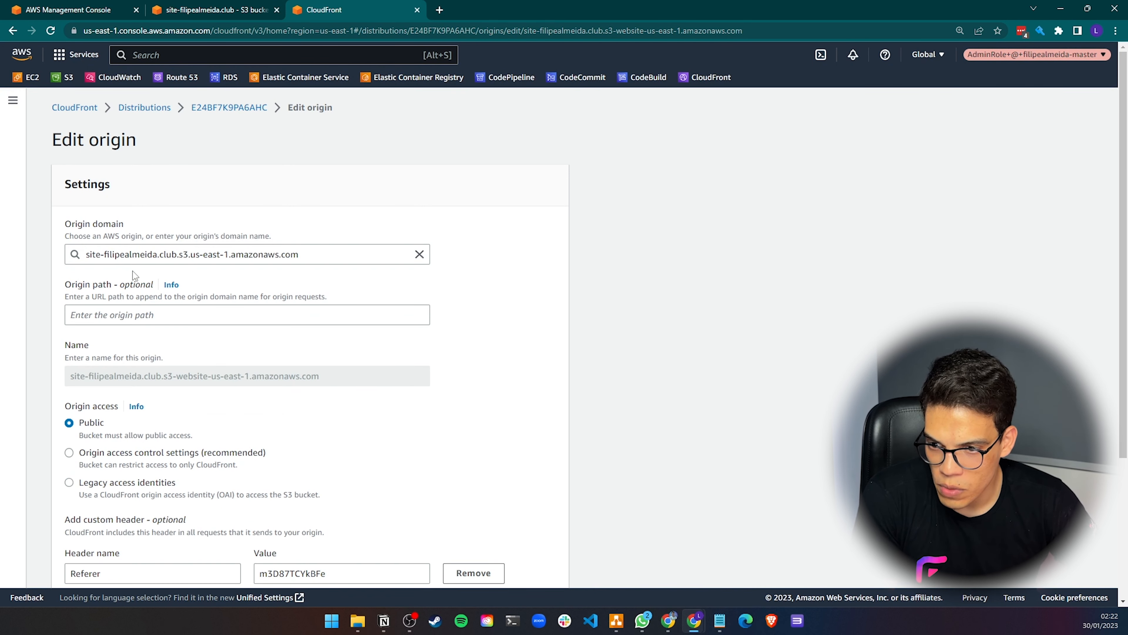
Set the origin access to Origin access control settings (recommended)
{"action": "scroll", "coordinate": [132, 271], "scroll_direction": "down", "scroll_amount": 4}
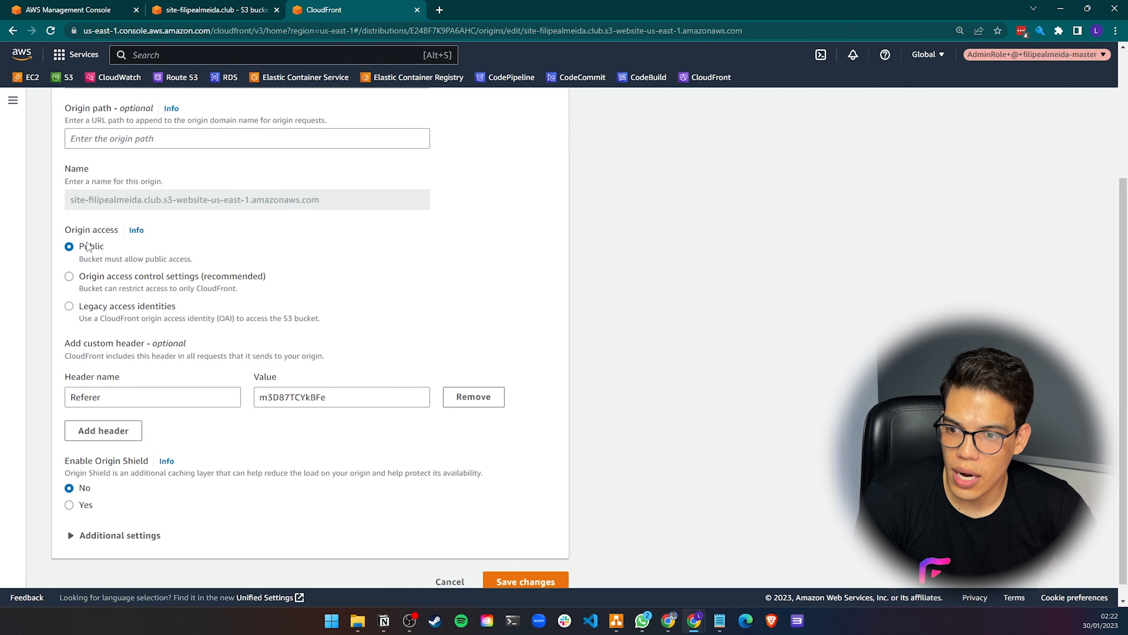
{"action": "left_click", "coordinate": [96, 280]}
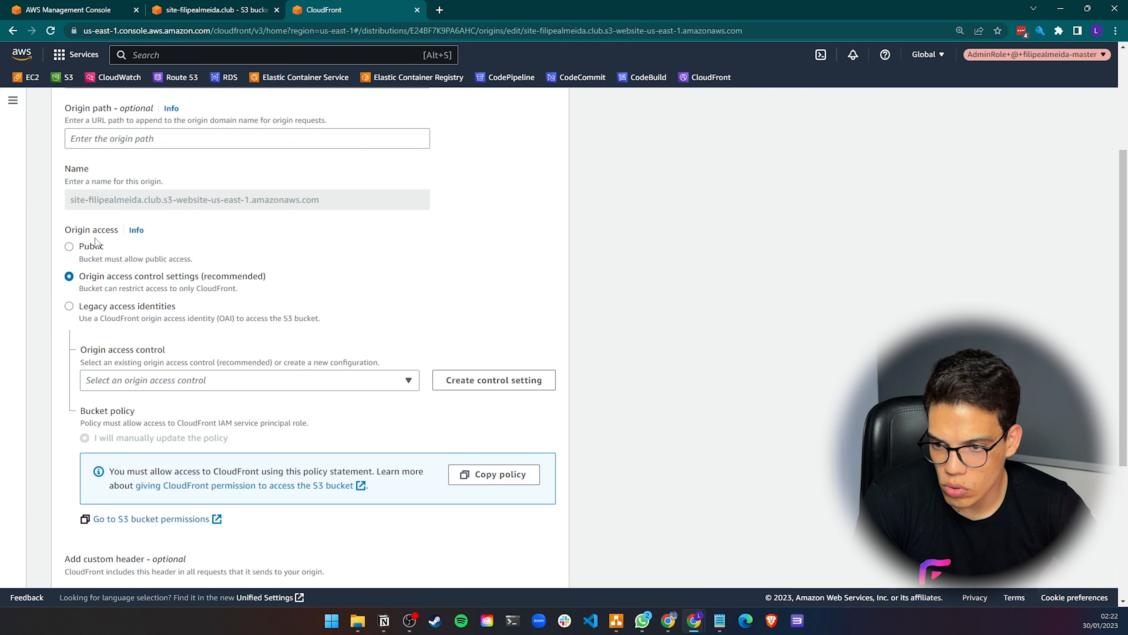
{"action": "left_click", "coordinate": [71, 247]}
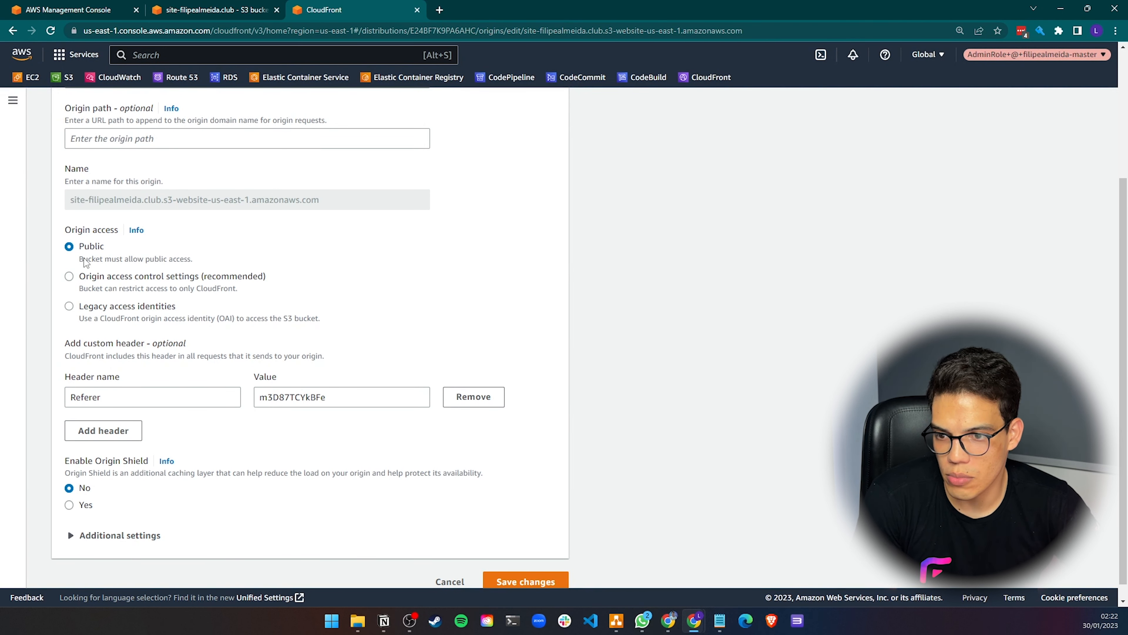
{"action": "left_click", "coordinate": [100, 280]}
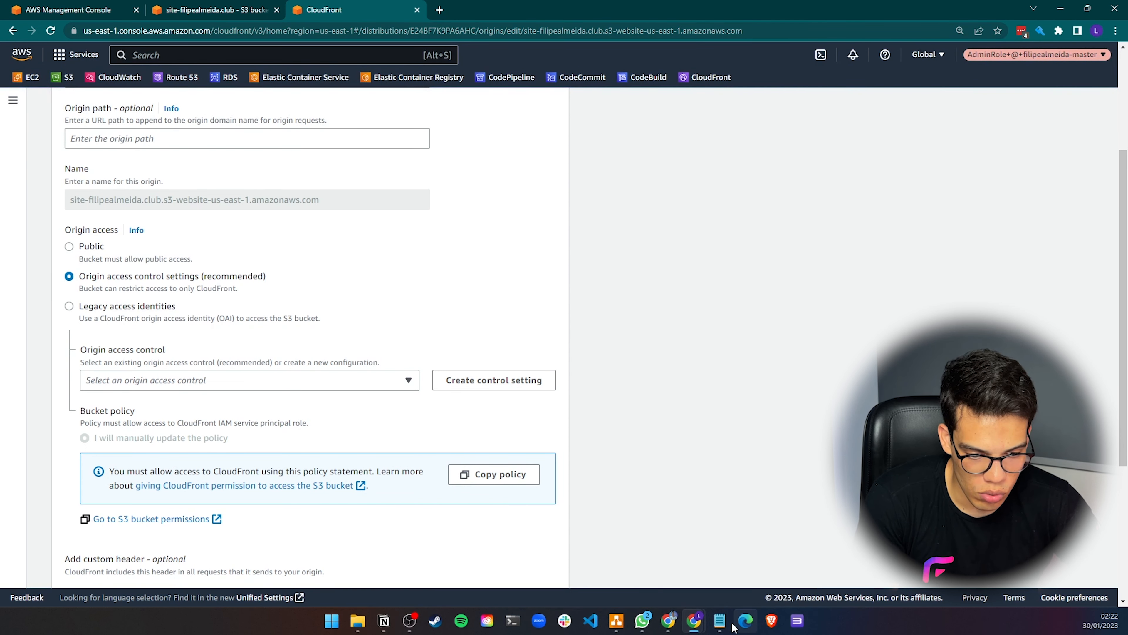
Review the OAI and OAC notes in the draw.io diagram, then return to the origin settings
{"action": "left_click", "coordinate": [617, 621]}
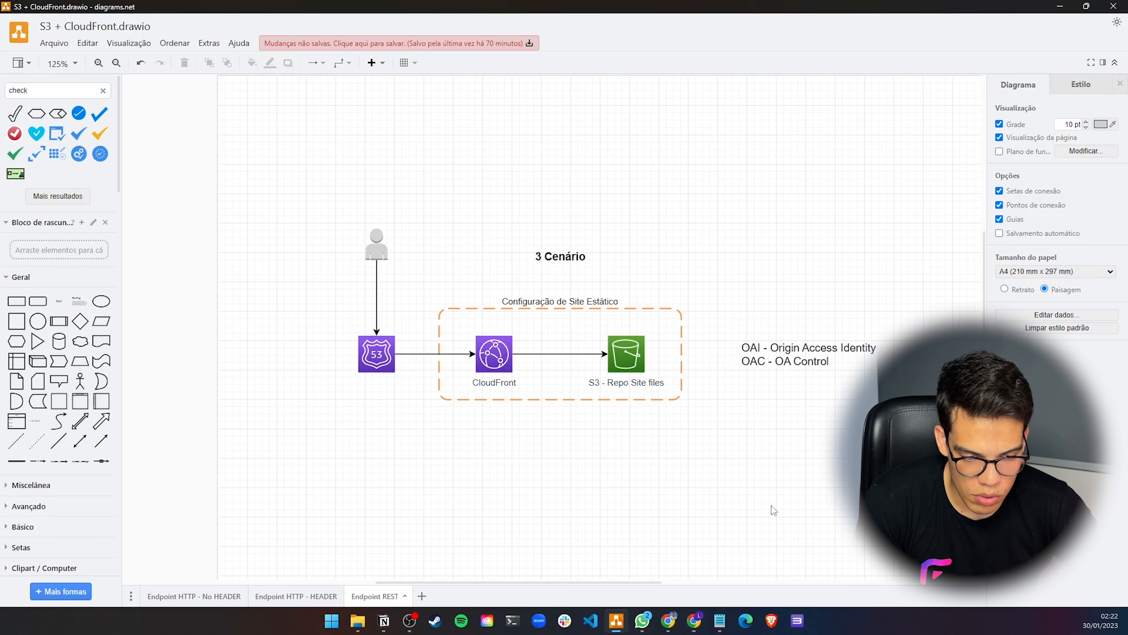
{"action": "left_click", "coordinate": [753, 360]}
{"action": "mouse_move", "coordinate": [695, 621]}
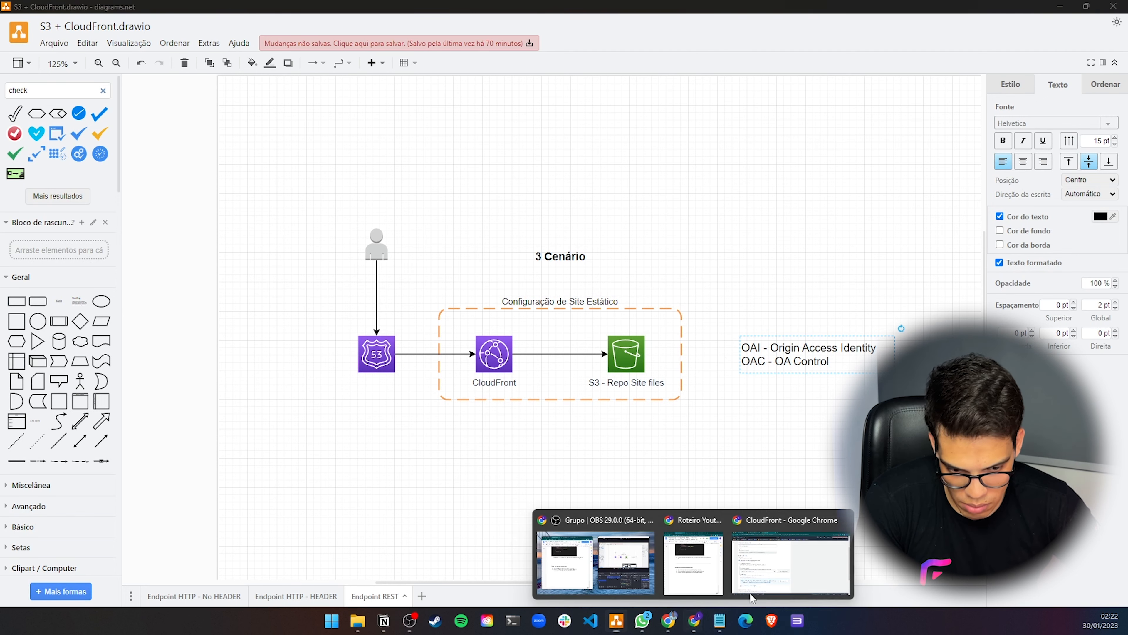
{"action": "left_click", "coordinate": [786, 560]}
{"action": "scroll", "coordinate": [73, 286], "scroll_direction": "up", "scroll_amount": 4}
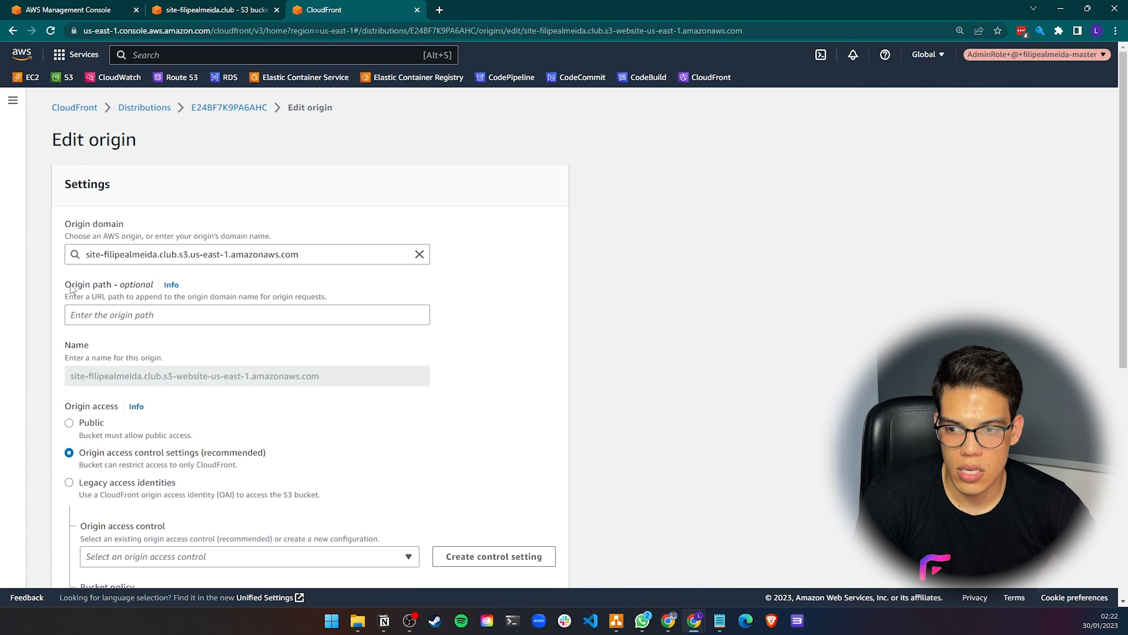
{"action": "scroll", "coordinate": [89, 309], "scroll_direction": "down", "scroll_amount": 4}
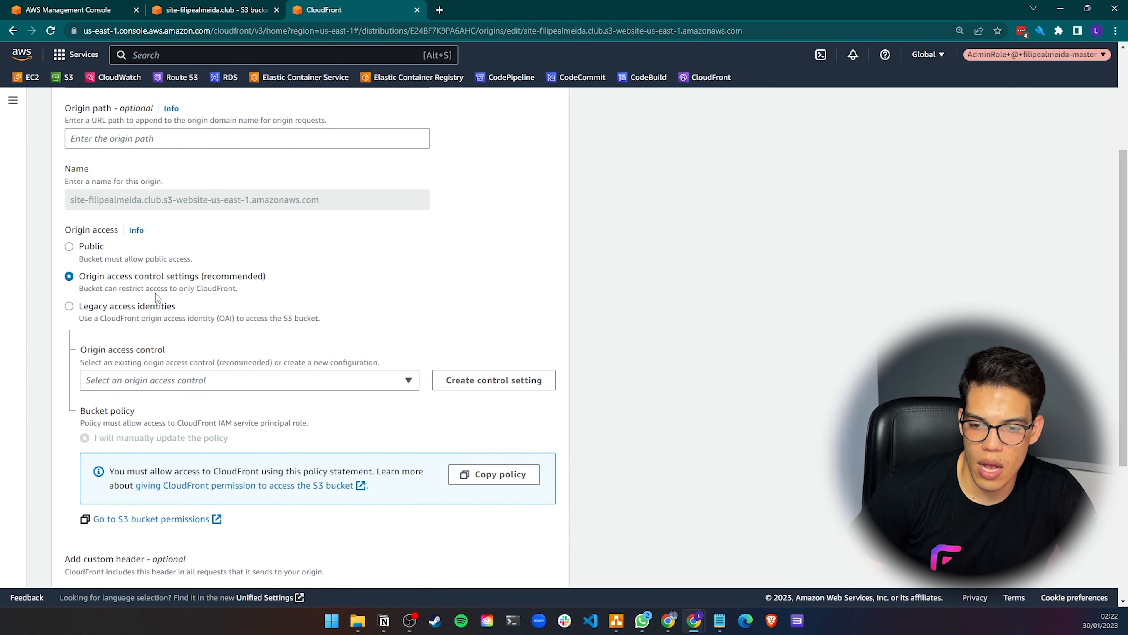
{"action": "scroll", "coordinate": [222, 349], "scroll_direction": "down", "scroll_amount": 1}
Create a new origin access control named site-filipealmeida.club.s3.us-east-1.amazonaws.com with signed requests
{"action": "left_click", "coordinate": [183, 323]}
{"action": "left_click", "coordinate": [182, 324]}
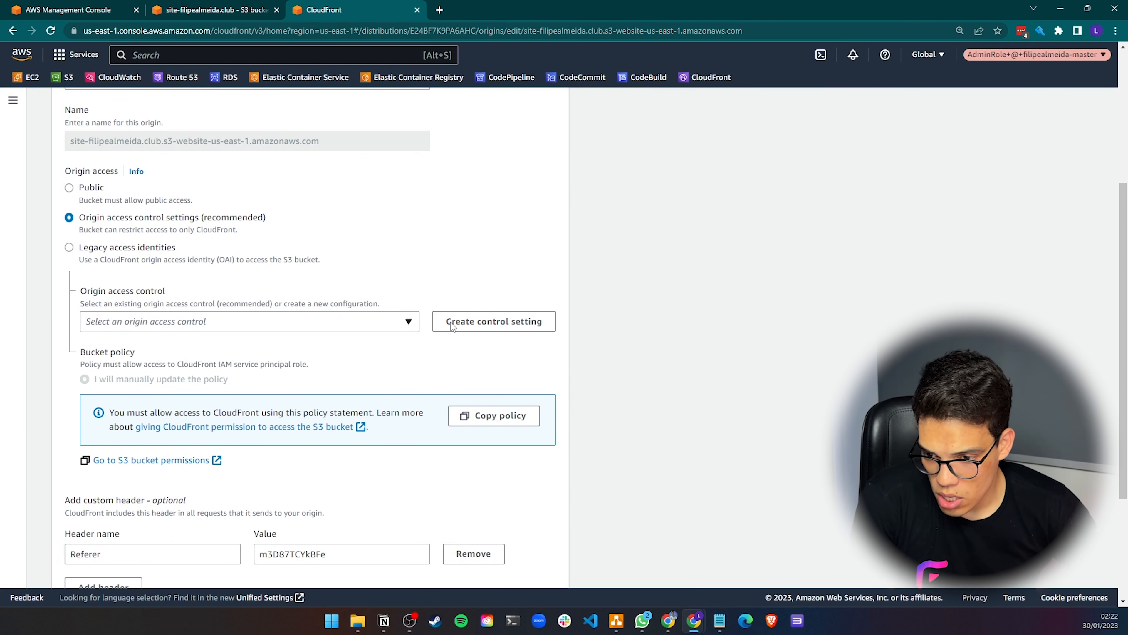
{"action": "left_click", "coordinate": [482, 328]}
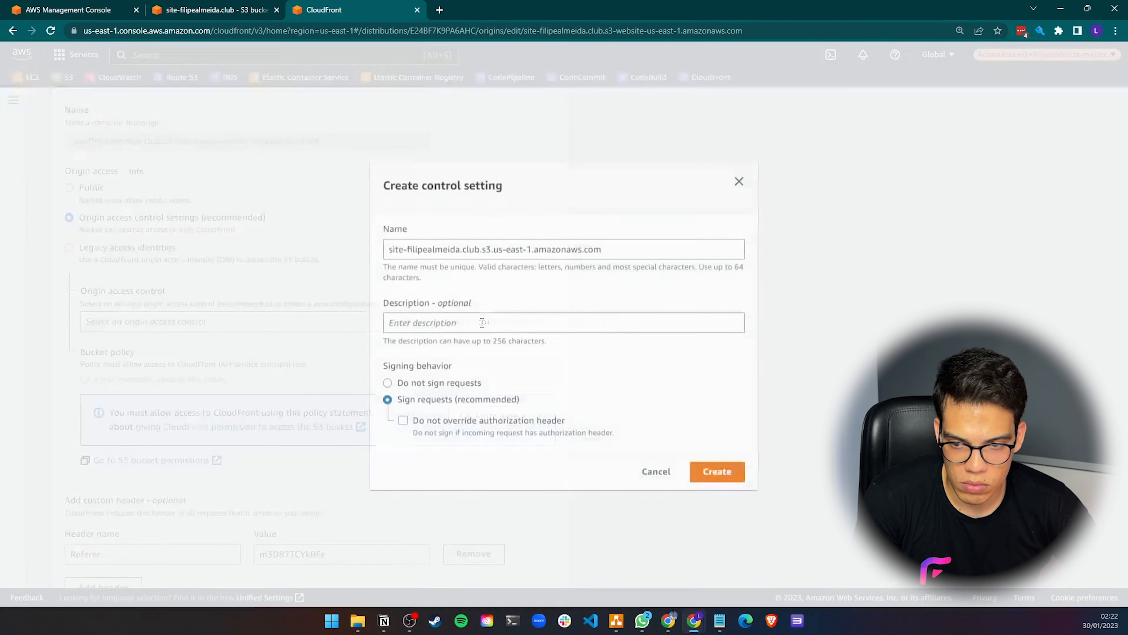
{"action": "left_click", "coordinate": [433, 251]}
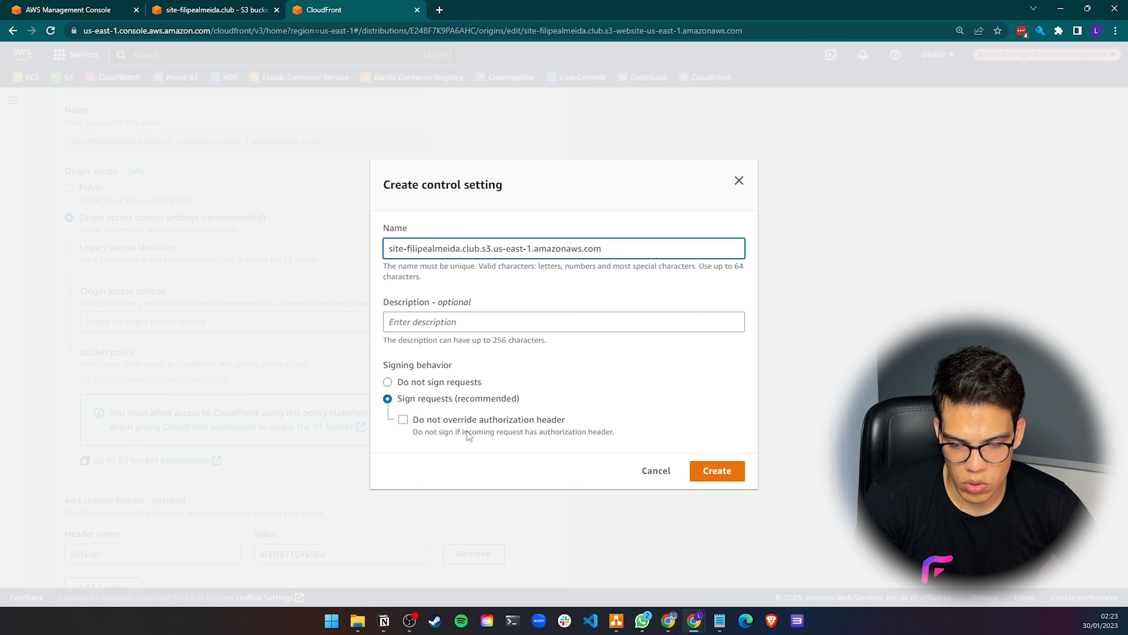
{"action": "left_click", "coordinate": [403, 420]}
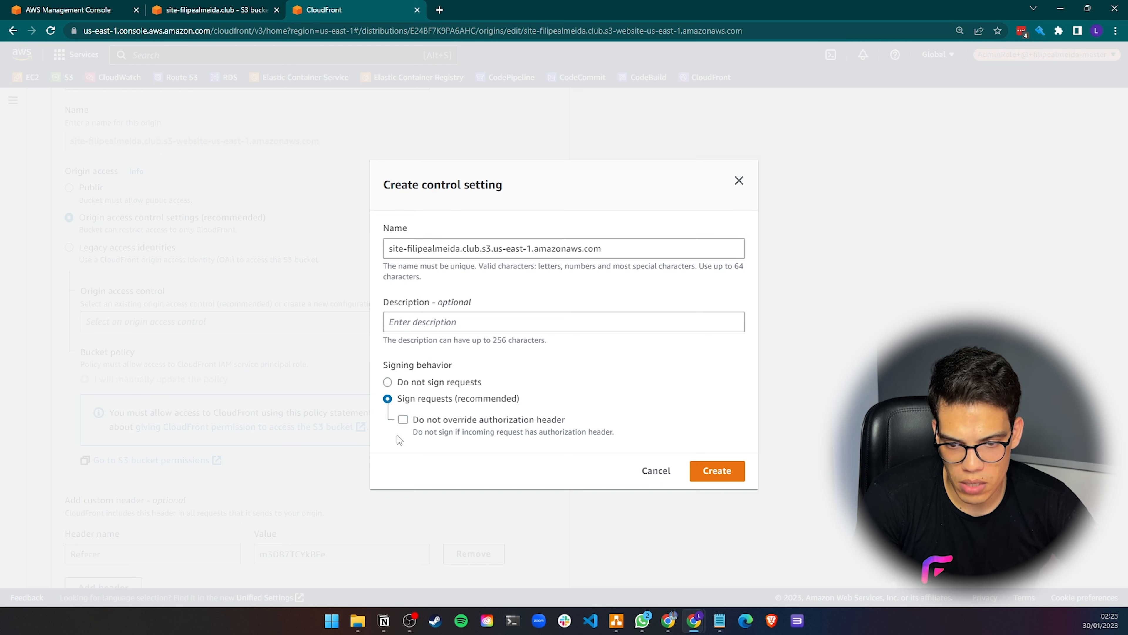
{"action": "left_click", "coordinate": [718, 472]}
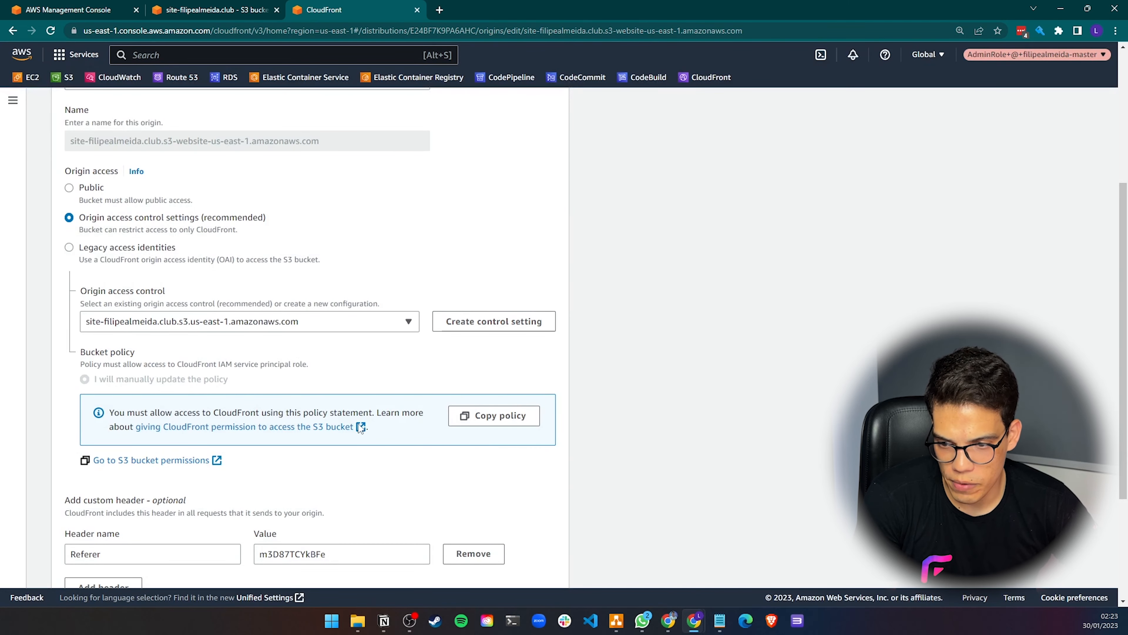
Copy the CloudFront bucket policy statement and remove the Referer custom header from the origin
{"action": "scroll", "coordinate": [227, 353], "scroll_direction": "down", "scroll_amount": 2}
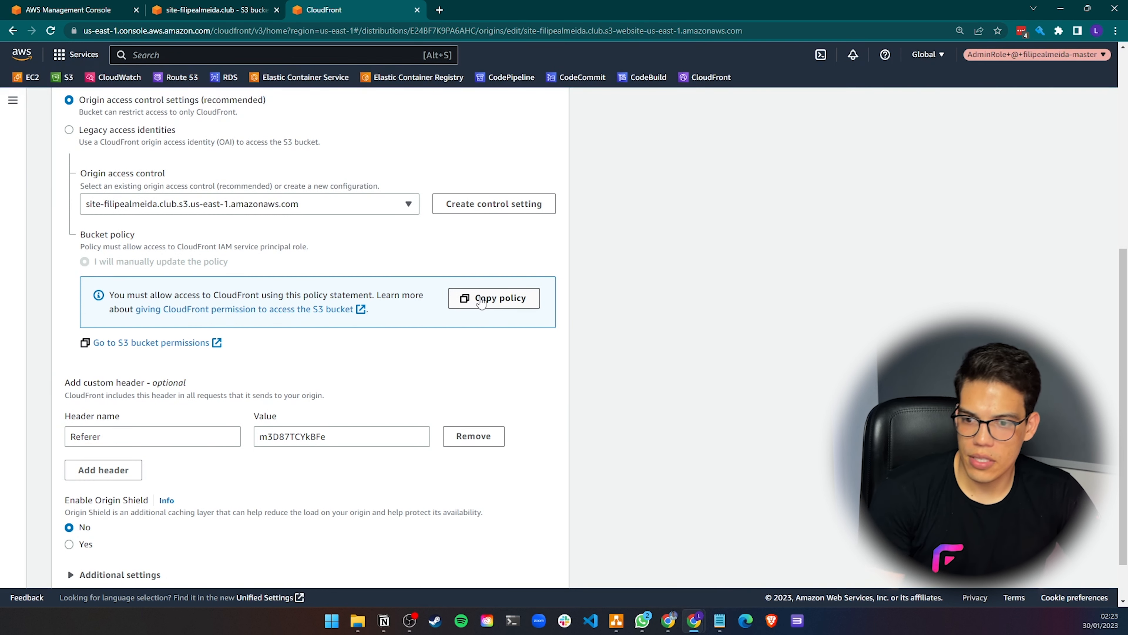
{"action": "left_click", "coordinate": [483, 303]}
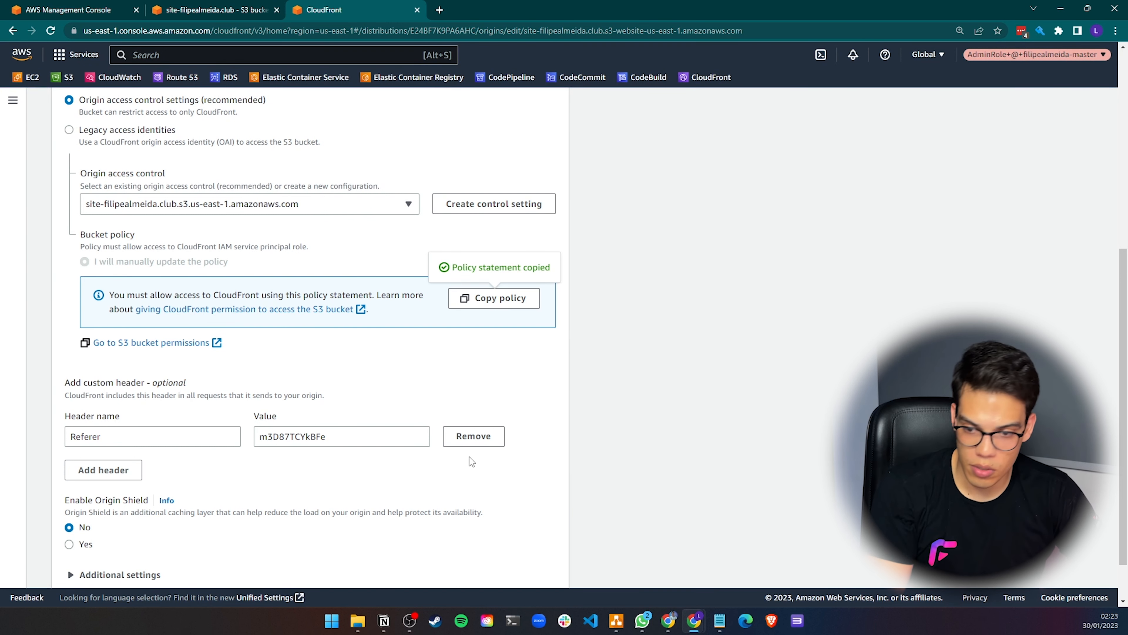
{"action": "left_click", "coordinate": [473, 436]}
Copy the CloudFront bucket policy statement again
{"action": "scroll", "coordinate": [445, 360], "scroll_direction": "up", "scroll_amount": 1}
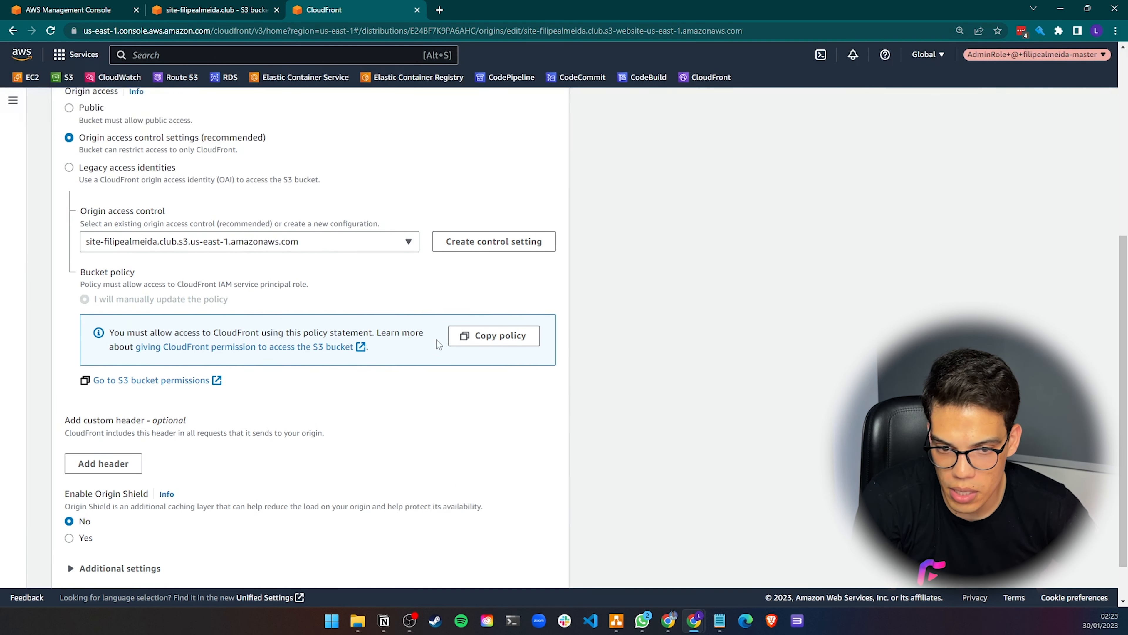
{"action": "left_click", "coordinate": [485, 360]}
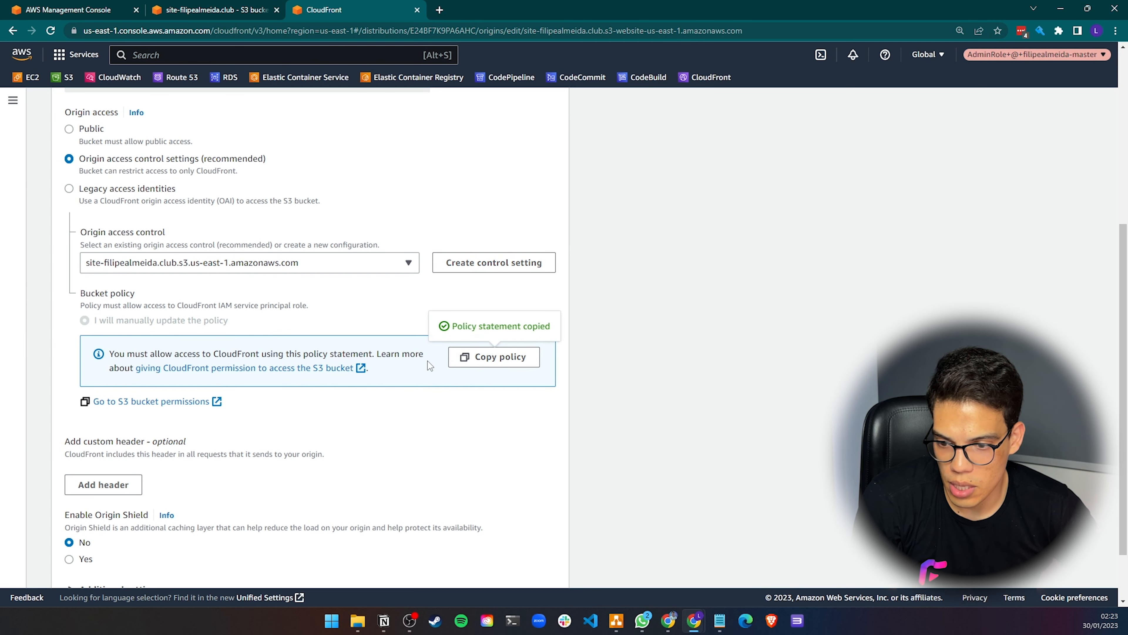
{"action": "scroll", "coordinate": [422, 361], "scroll_direction": "up", "scroll_amount": 3}
{"action": "scroll", "coordinate": [463, 459], "scroll_direction": "up", "scroll_amount": 2}
{"action": "scroll", "coordinate": [445, 464], "scroll_direction": "down", "scroll_amount": 3}
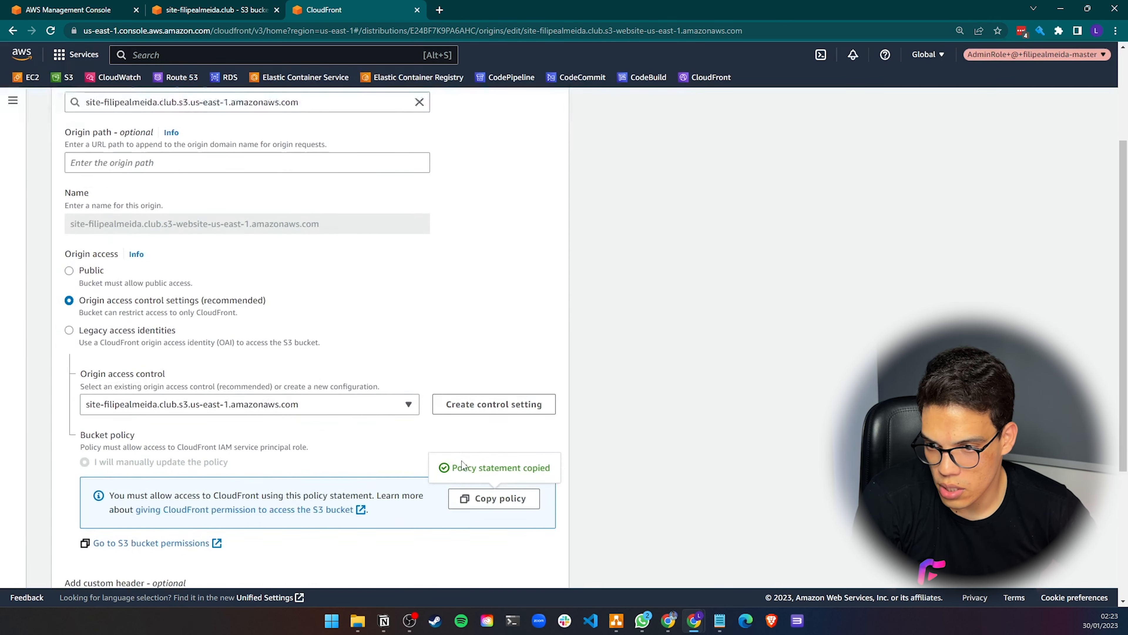
Save the changes to the CloudFront origin
{"action": "scroll", "coordinate": [422, 468], "scroll_direction": "down", "scroll_amount": 4}
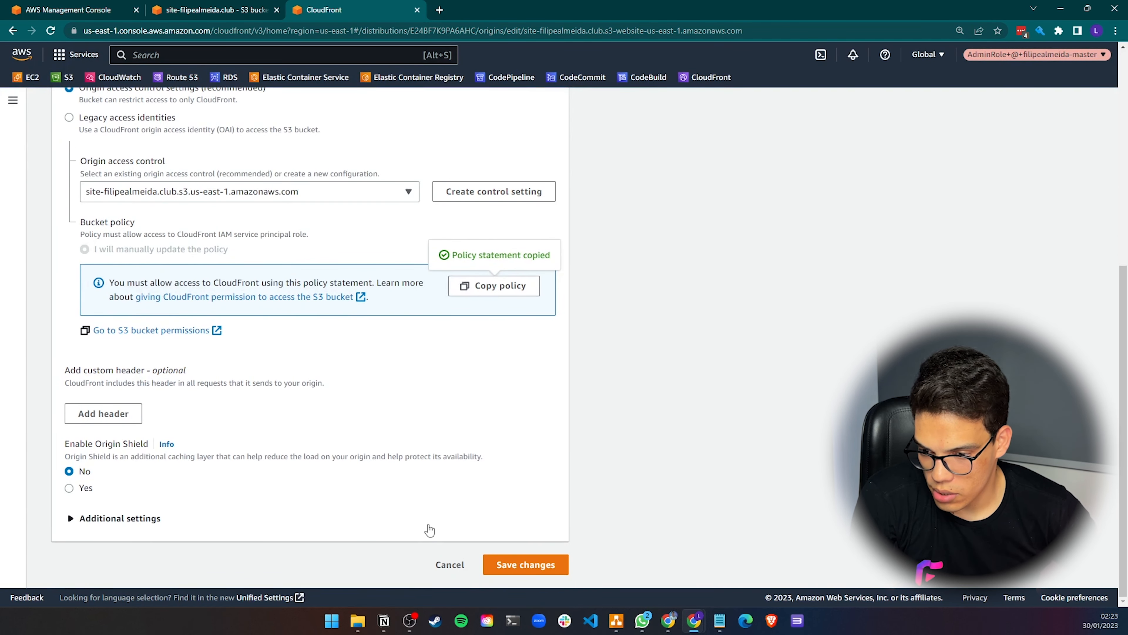
{"action": "left_click", "coordinate": [519, 564]}
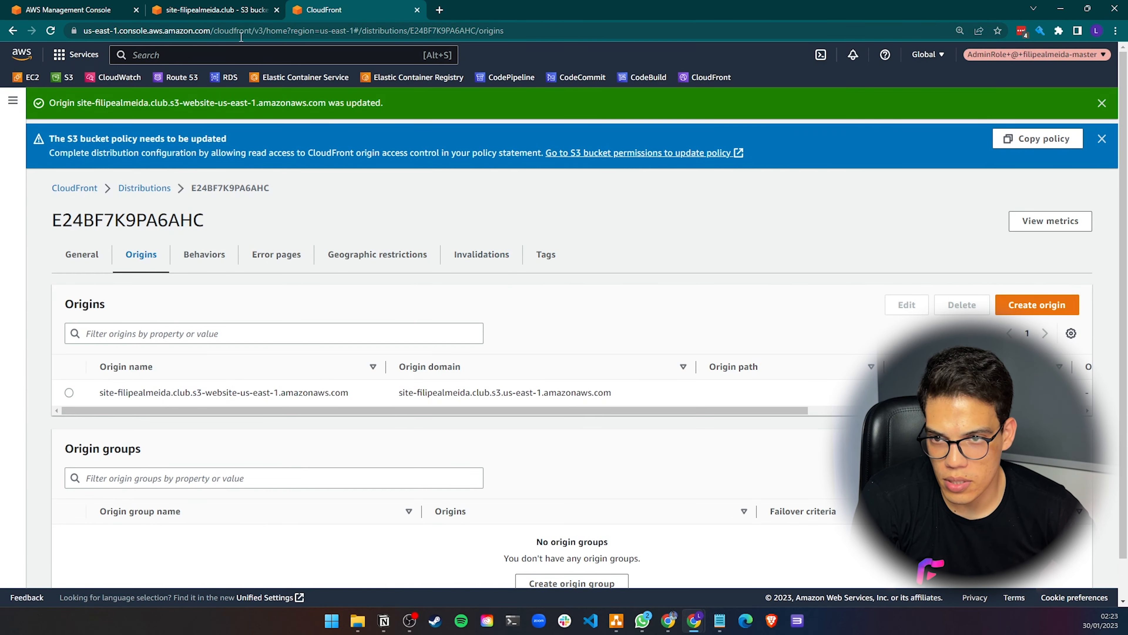
Open the S3 bucket's permissions and paste the copied CloudFront statement into the bucket policy editor
{"action": "left_click", "coordinate": [242, 9]}
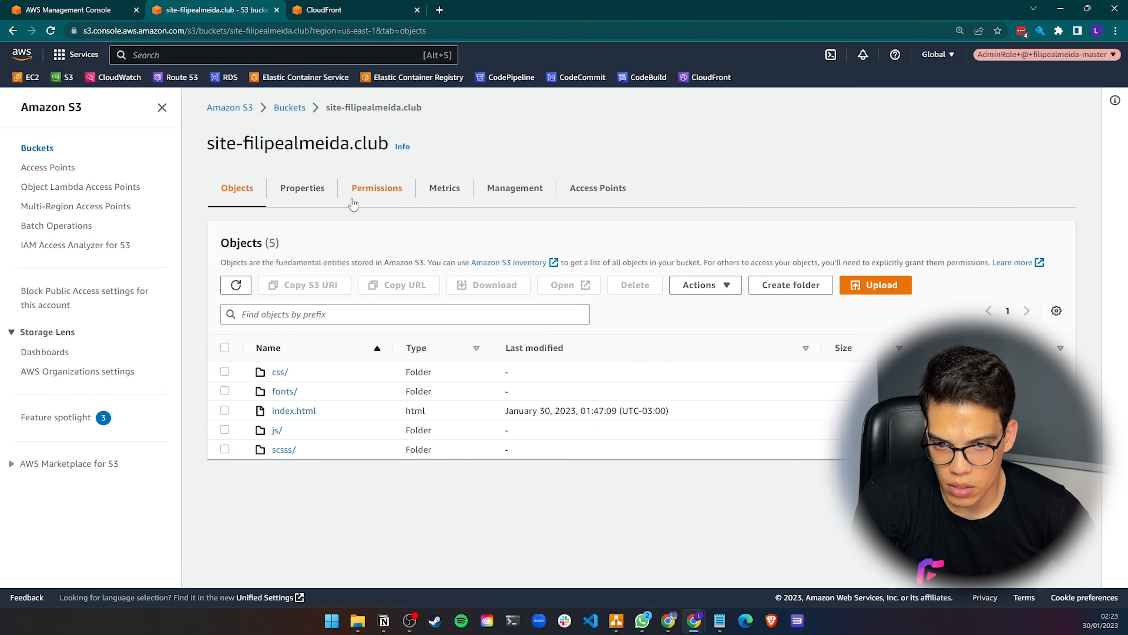
{"action": "left_click", "coordinate": [374, 189]}
{"action": "scroll", "coordinate": [381, 351], "scroll_direction": "down", "scroll_amount": 8}
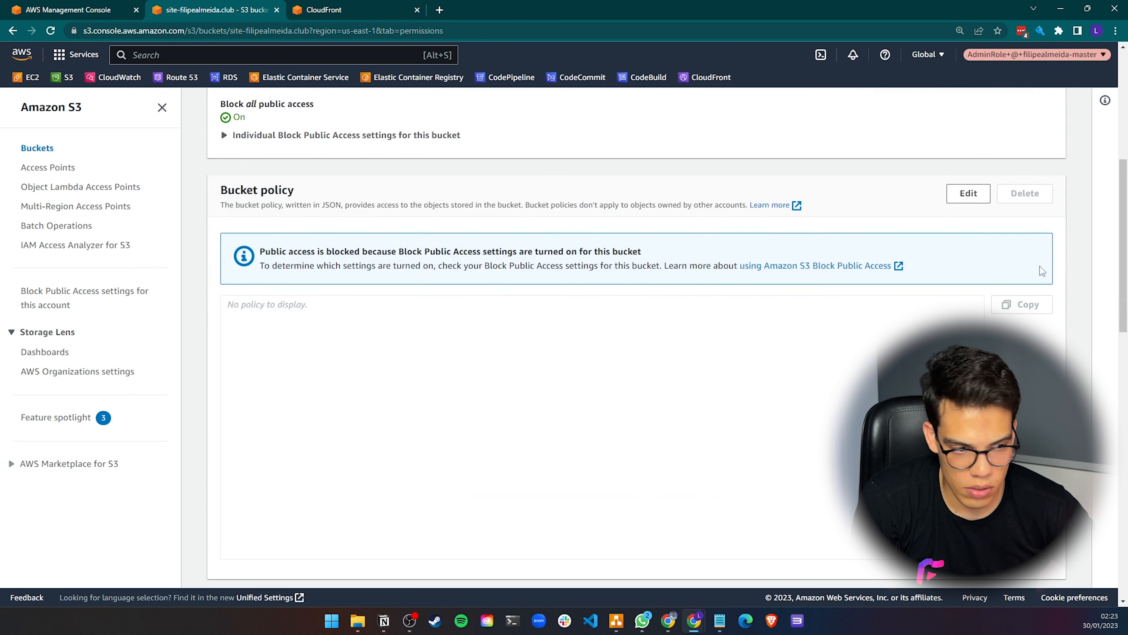
{"action": "left_click", "coordinate": [970, 196]}
{"action": "left_click", "coordinate": [300, 339]}
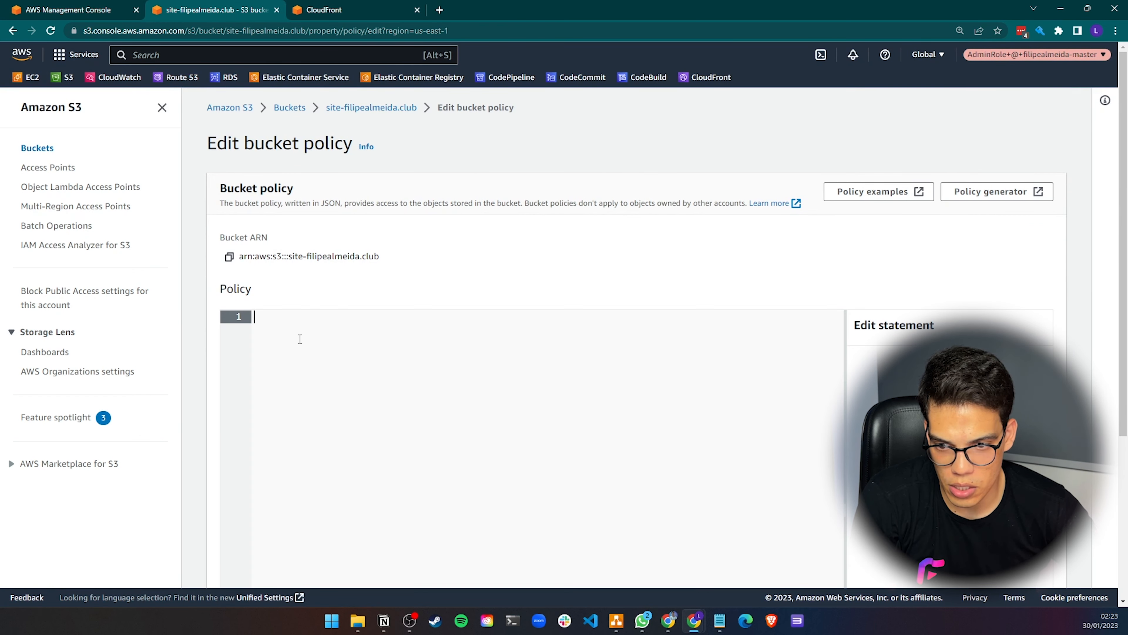
{"action": "key", "text": "ctrl+v"}
Review the pasted policy's principal, action, resource and source ARN condition
{"action": "scroll", "coordinate": [396, 240], "scroll_direction": "down", "scroll_amount": 3}
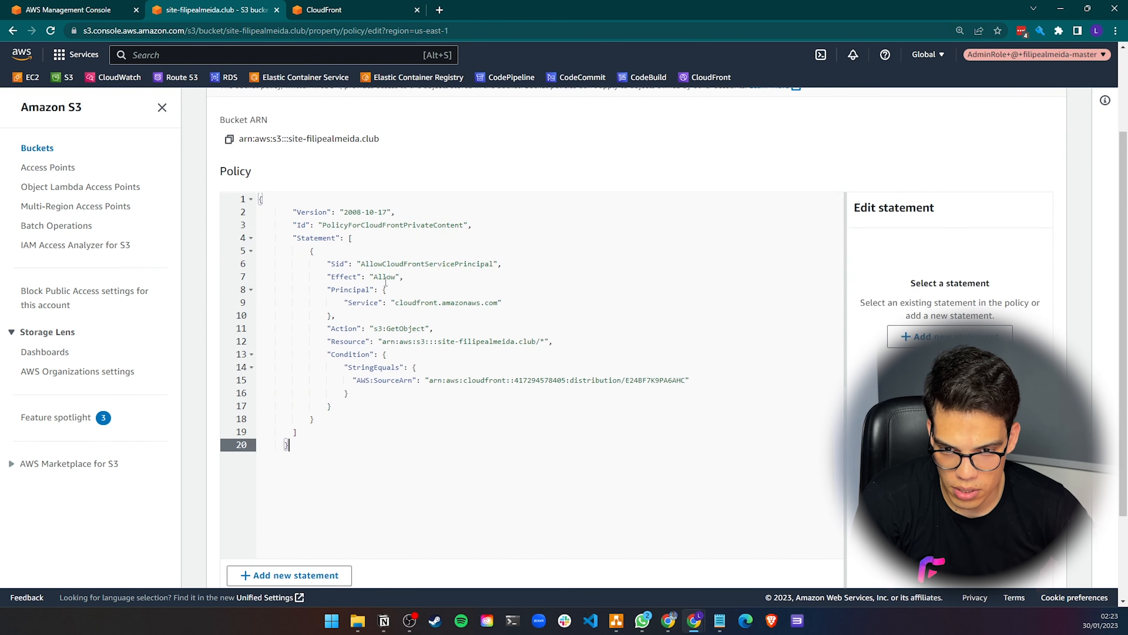
{"action": "left_click", "coordinate": [359, 265]}
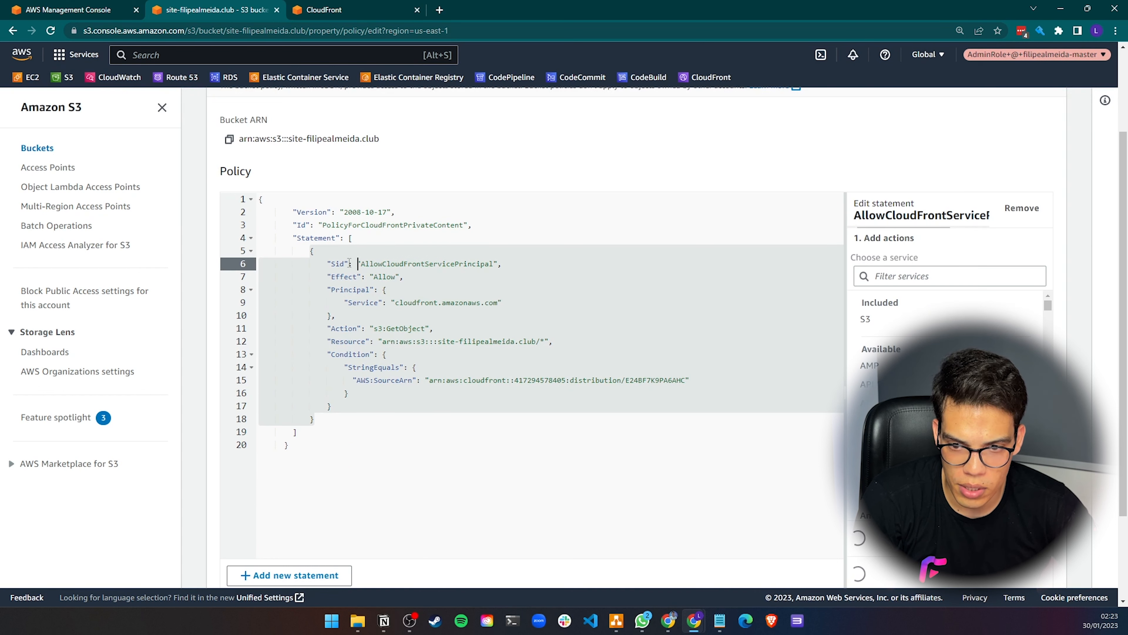
{"action": "left_click", "coordinate": [350, 286]}
{"action": "key", "text": "Down"}
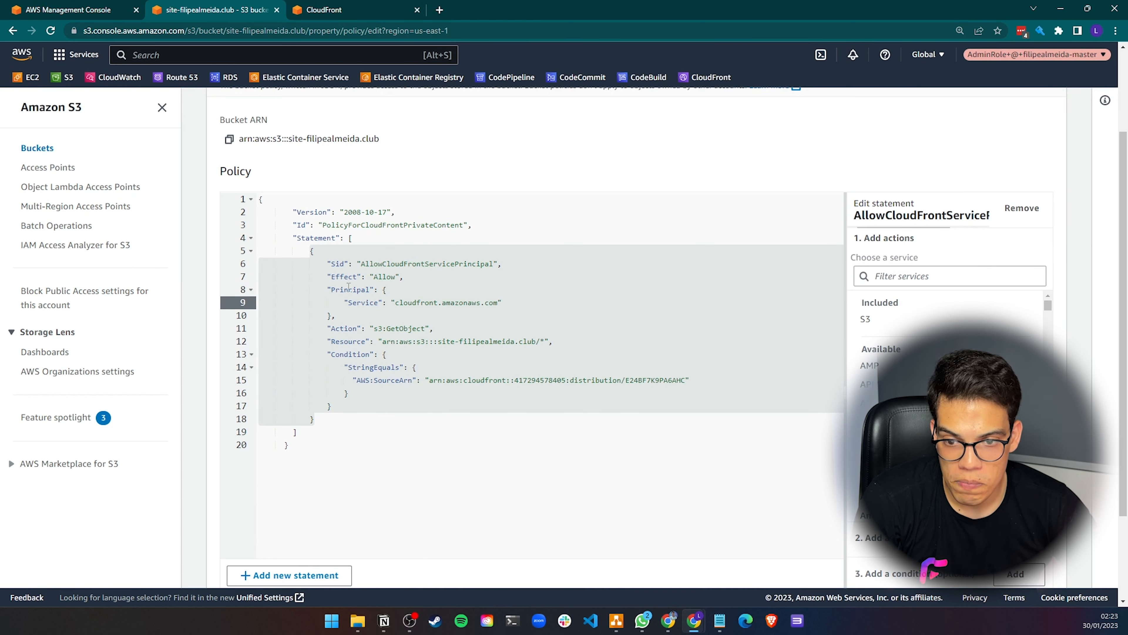
{"action": "left_click", "coordinate": [362, 275]}
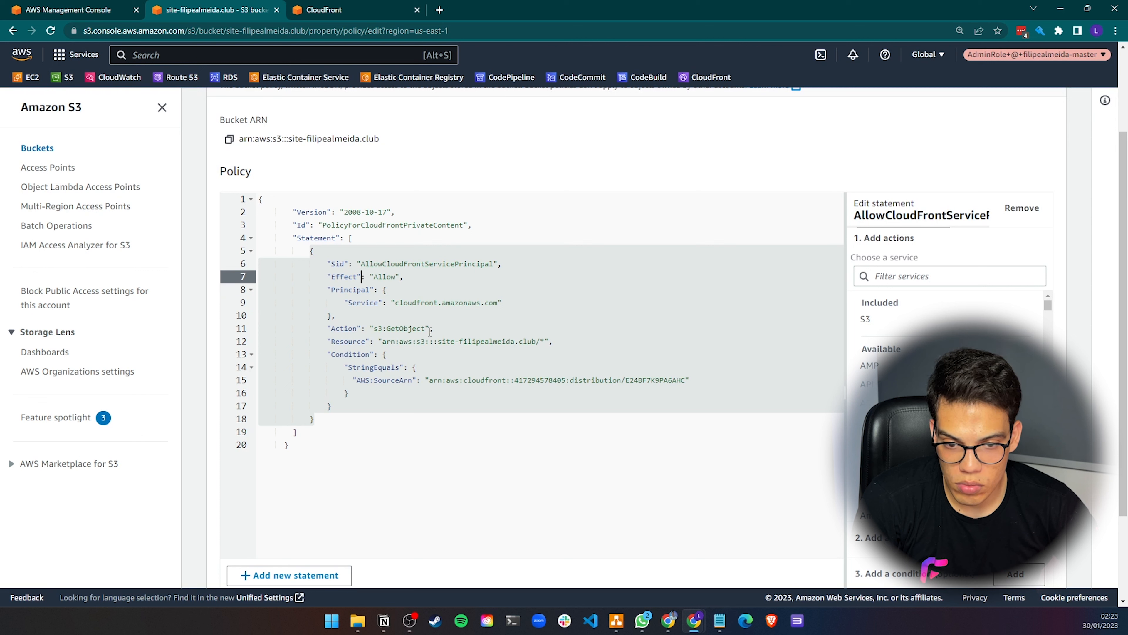
{"action": "left_click", "coordinate": [440, 329]}
{"action": "mouse_move", "coordinate": [373, 328]}
{"action": "left_mouse_down"}
{"action": "mouse_move", "coordinate": [426, 327]}
{"action": "mouse_move", "coordinate": [391, 331]}
{"action": "left_mouse_up"}
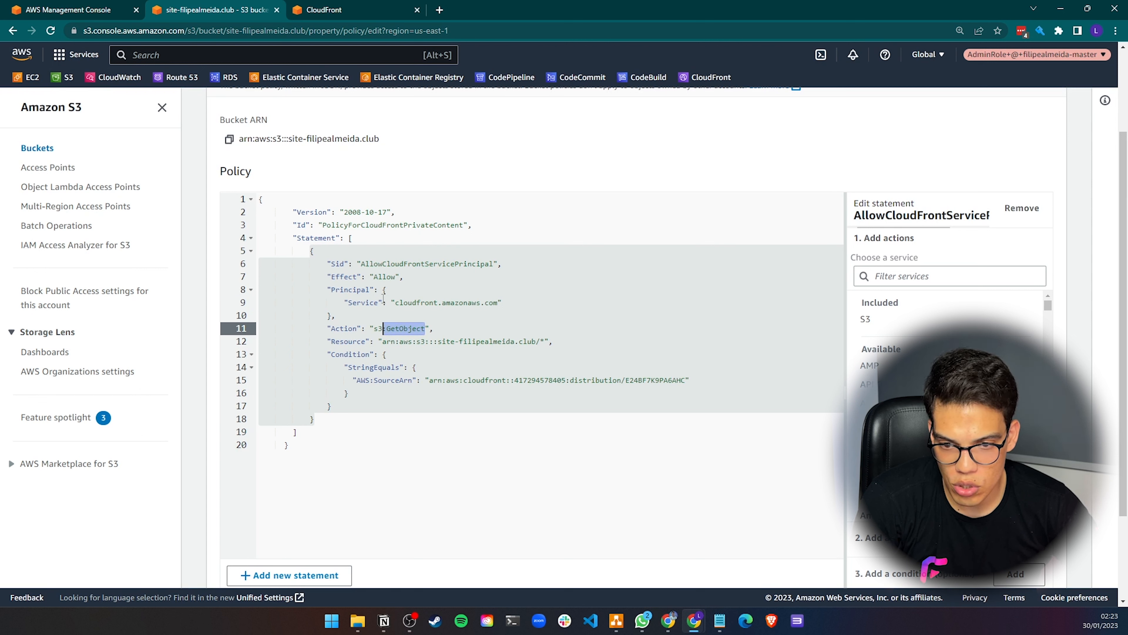
{"action": "left_click", "coordinate": [361, 290]}
{"action": "left_click_drag", "start_coordinate": [332, 289], "coordinate": [368, 289]}
{"action": "left_click", "coordinate": [350, 291]}
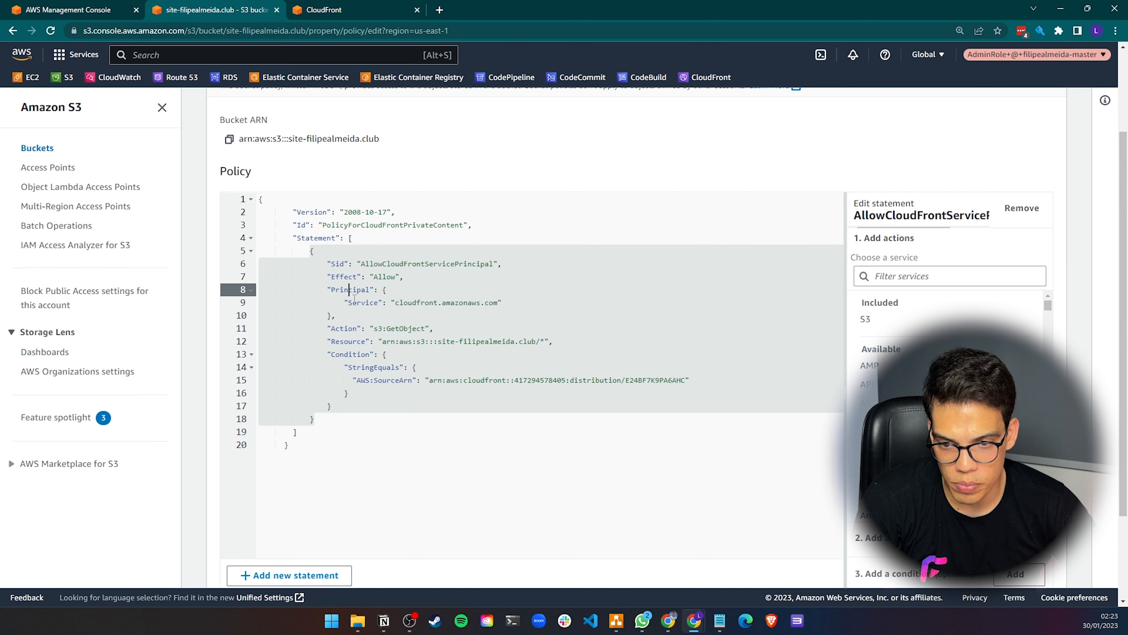
{"action": "left_click", "coordinate": [422, 302]}
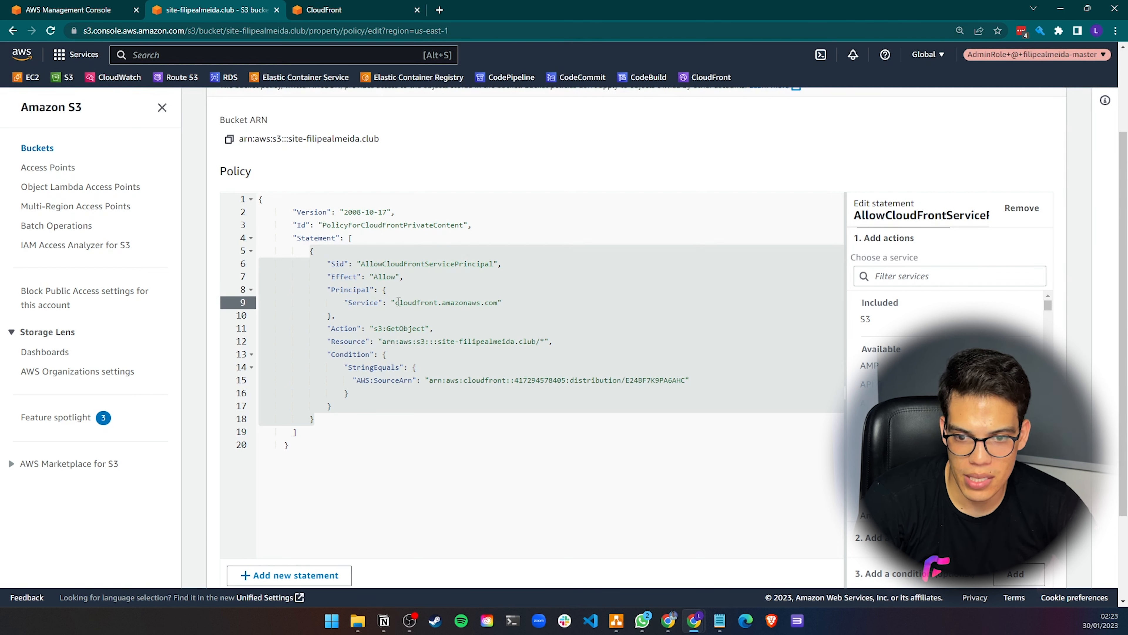
{"action": "left_click_drag", "start_coordinate": [404, 303], "coordinate": [489, 303]}
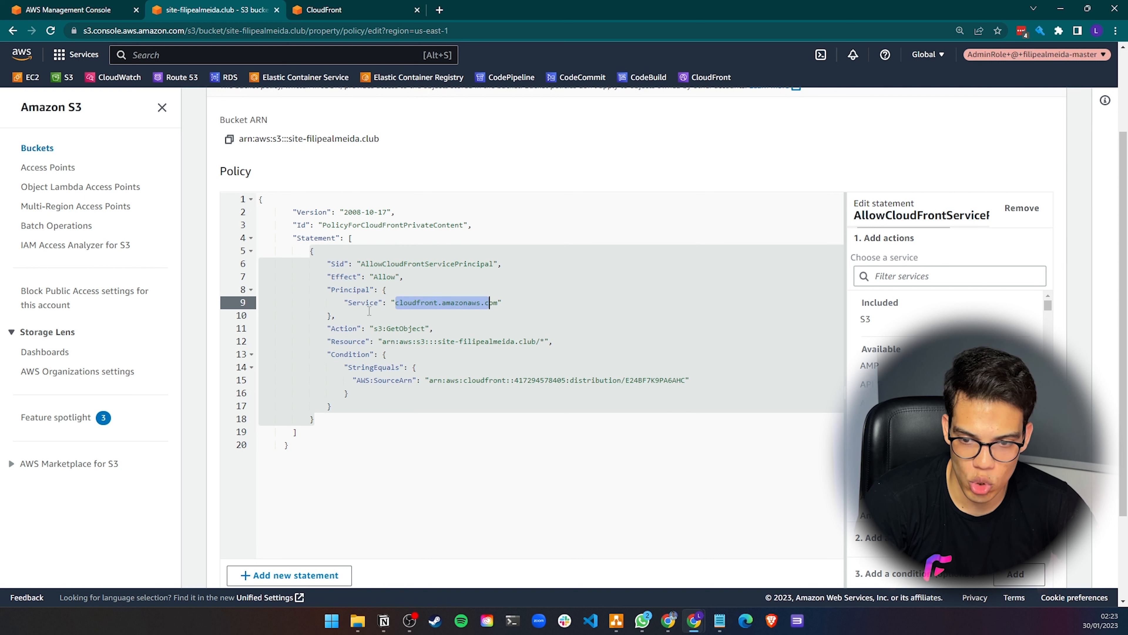
{"action": "left_click", "coordinate": [373, 367]}
{"action": "left_click_drag", "start_coordinate": [345, 355], "coordinate": [354, 367]}
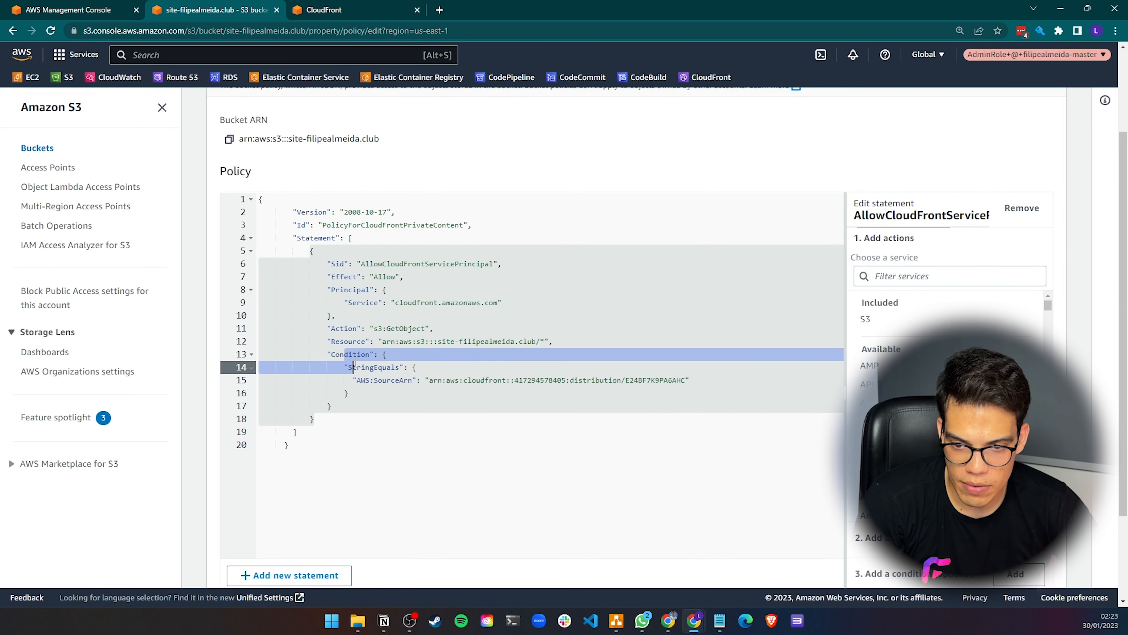
{"action": "left_click", "coordinate": [334, 355]}
{"action": "double_click", "coordinate": [330, 355]}
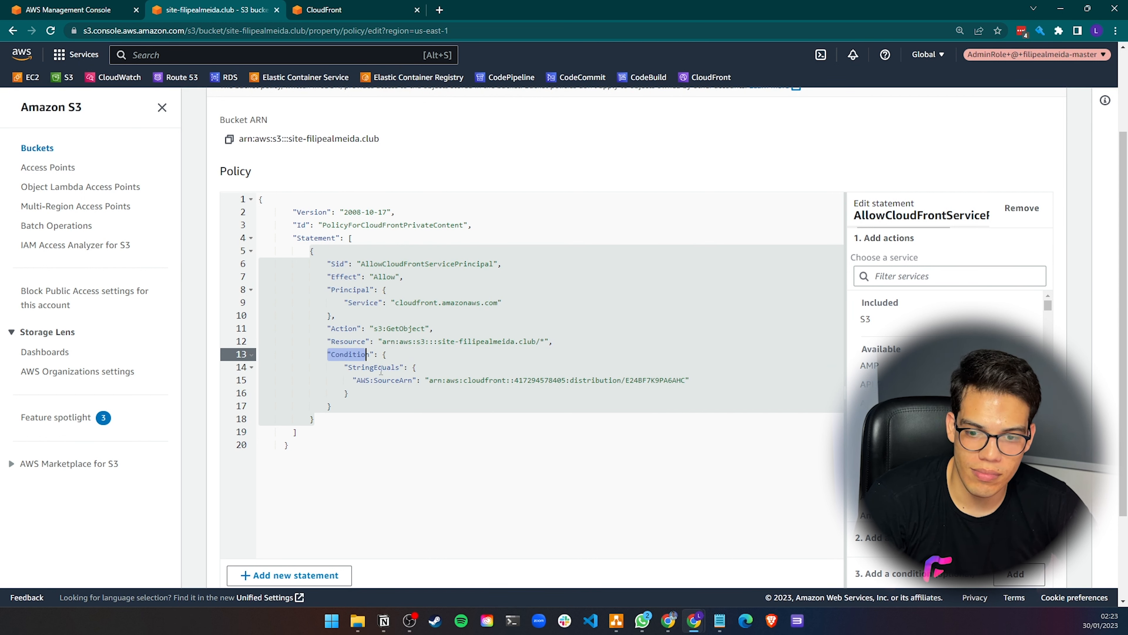
{"action": "left_click", "coordinate": [392, 379]}
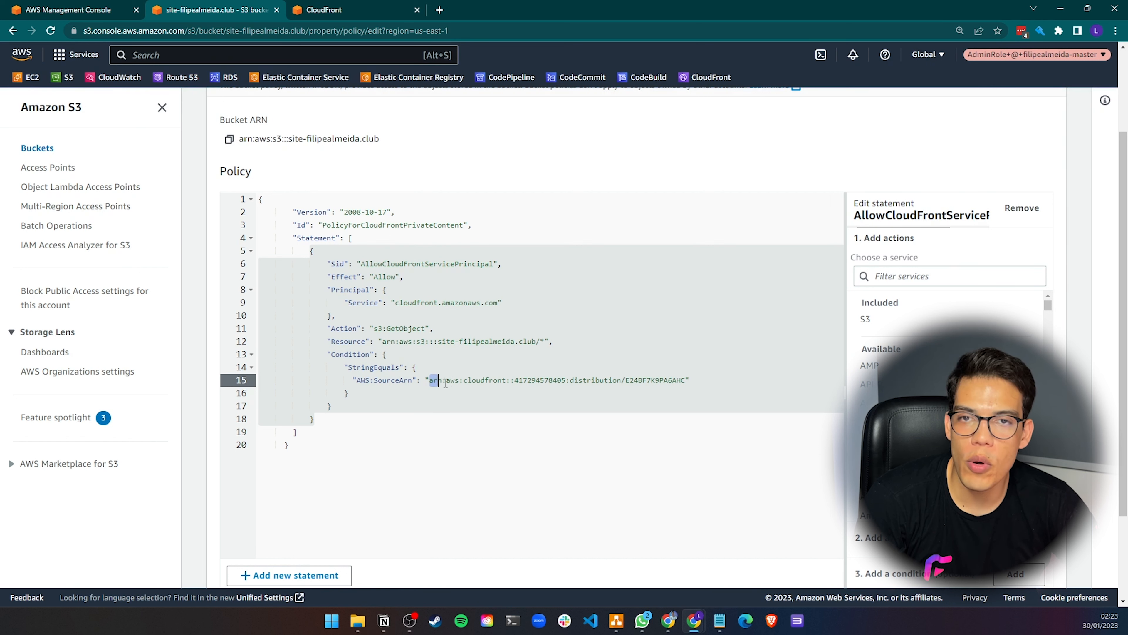
{"action": "left_click_drag", "start_coordinate": [445, 383], "coordinate": [687, 381]}
{"action": "left_click", "coordinate": [668, 383]}
Save the bucket policy
{"action": "left_click", "coordinate": [469, 342]}
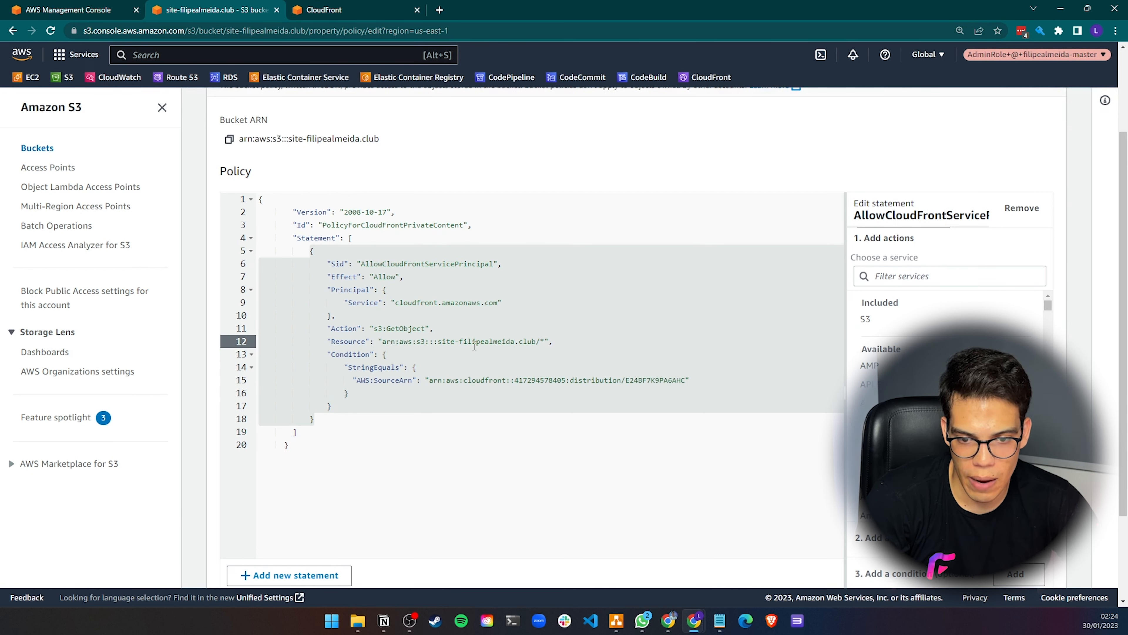
{"action": "scroll", "coordinate": [498, 348], "scroll_direction": "down", "scroll_amount": 2}
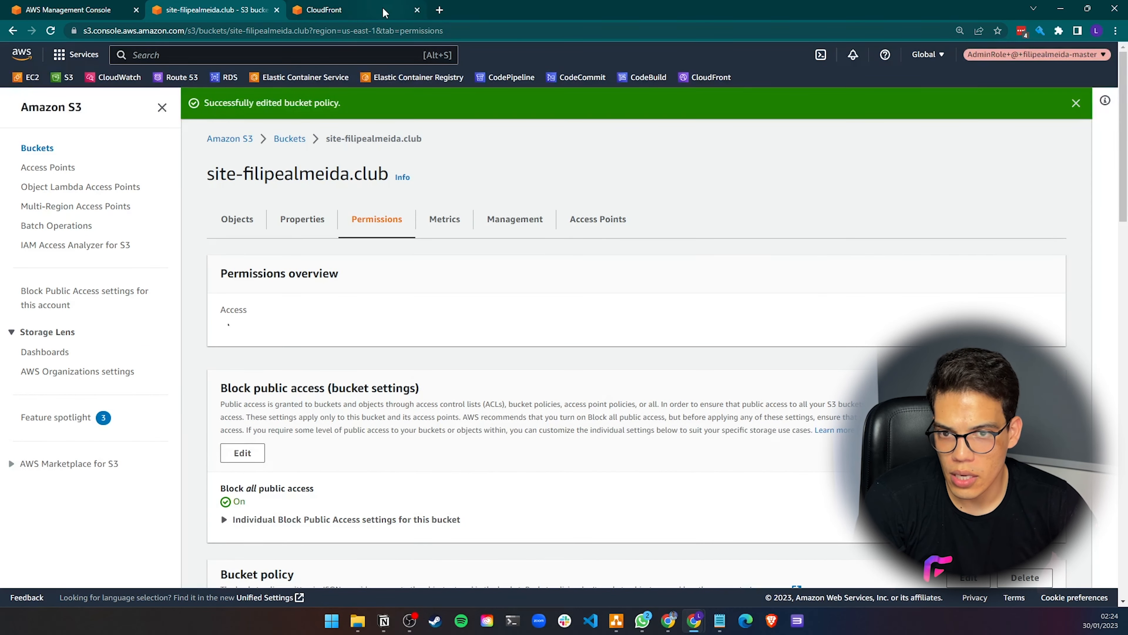
Return to the CloudFront distribution, dismiss the bucket policy notice, and open its General details
{"action": "left_click", "coordinate": [325, 9]}
{"action": "left_click", "coordinate": [1103, 103]}
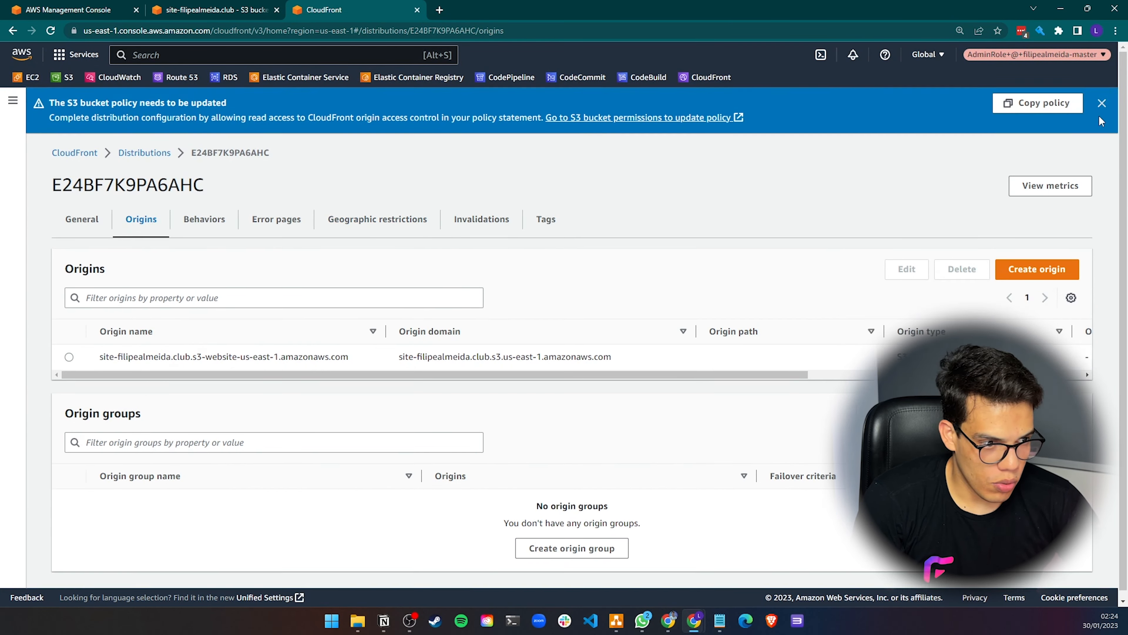
{"action": "left_click", "coordinate": [1100, 105]}
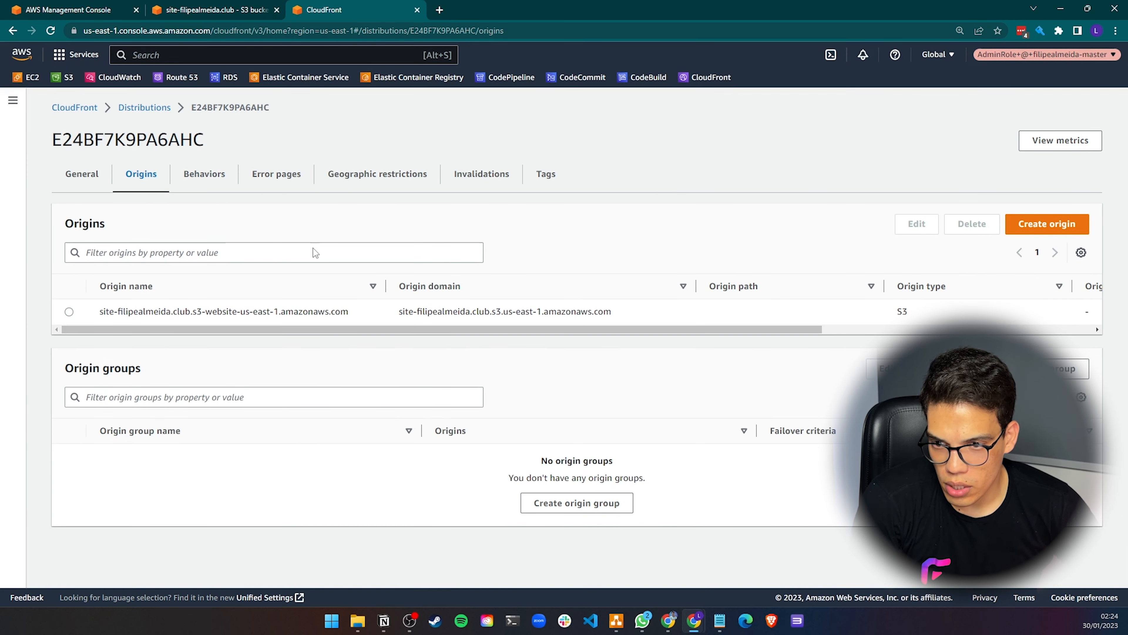
{"action": "left_click", "coordinate": [72, 174]}
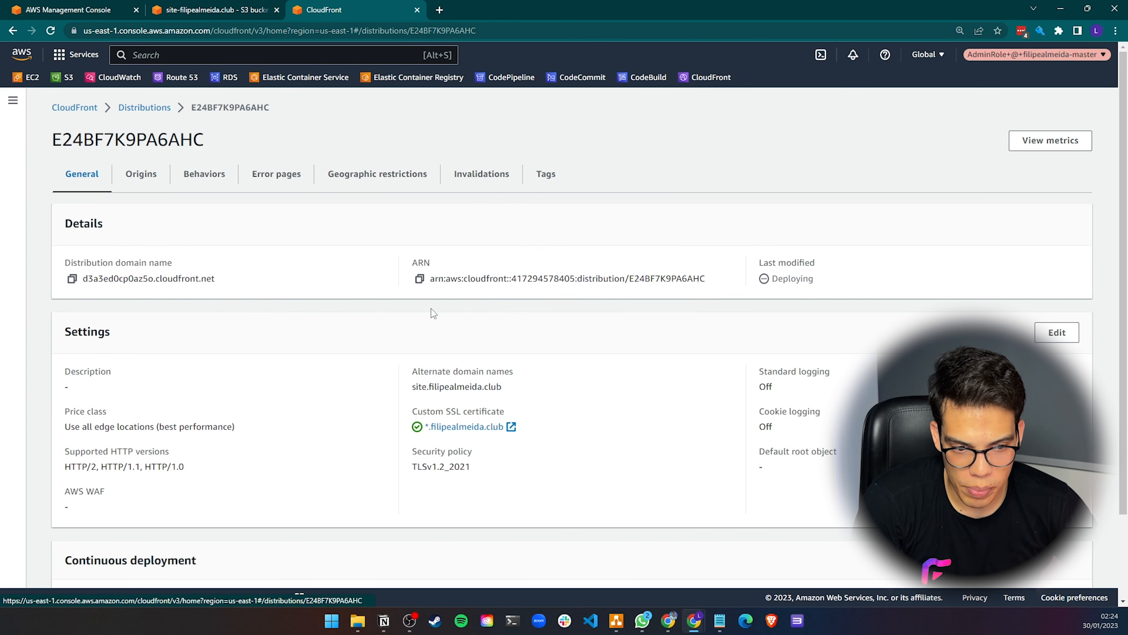
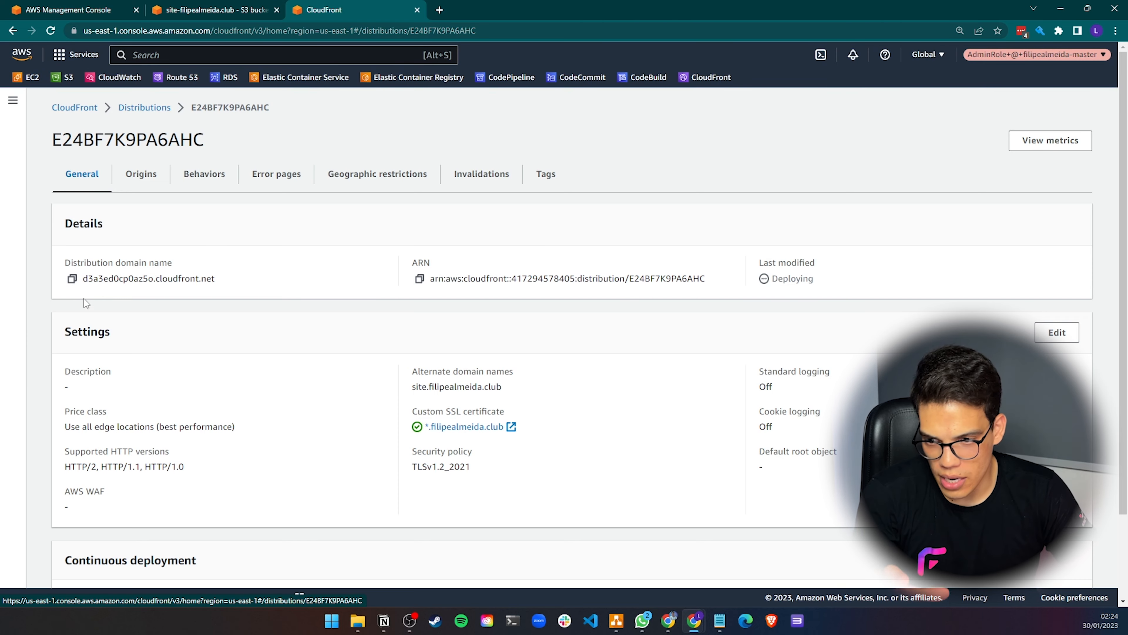
Copy the distribution domain name and open site.filipealmeida.club in a new browser tab
{"action": "left_click", "coordinate": [71, 278]}
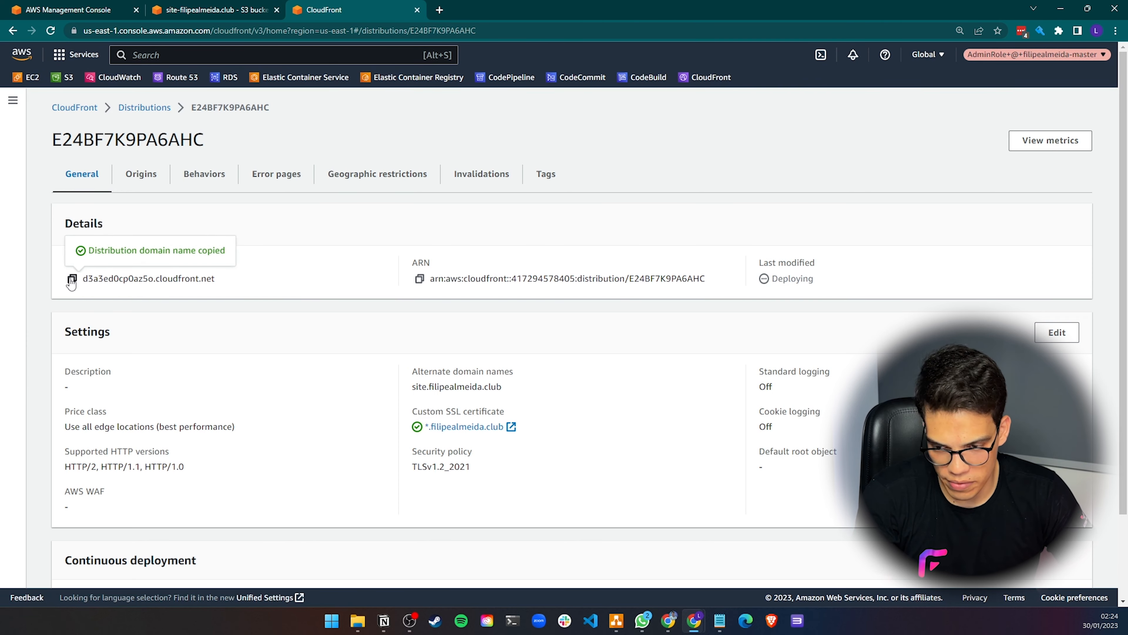
{"action": "left_click", "coordinate": [435, 13]}
{"action": "type", "text": "site"}
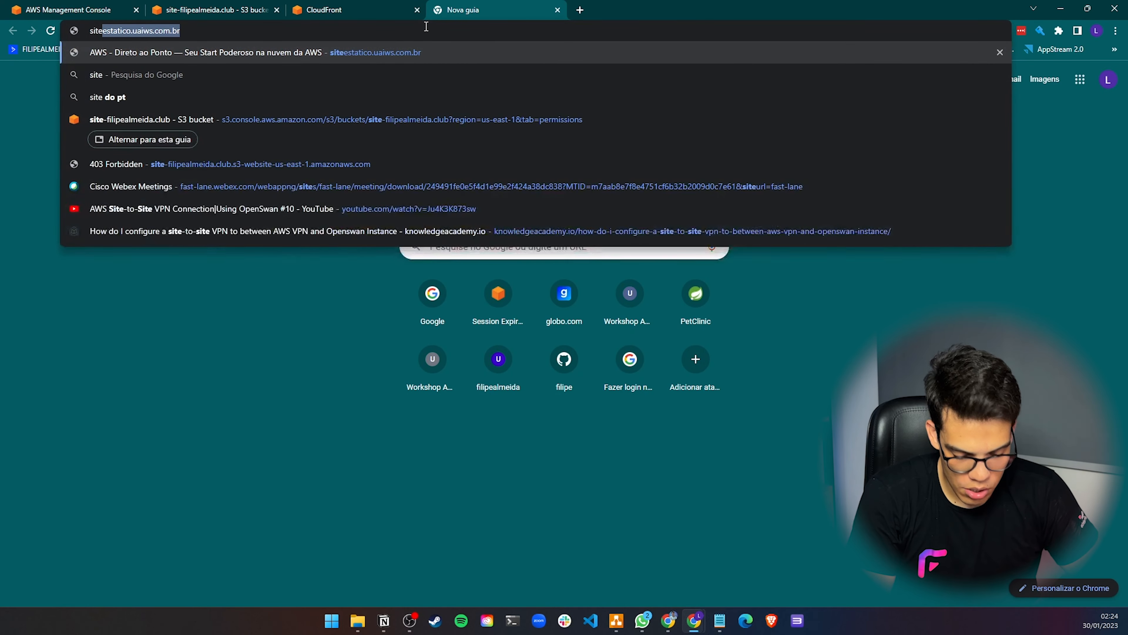
{"action": "type", "text": ".filipealmeida.club"}
{"action": "key", "text": "Return"}
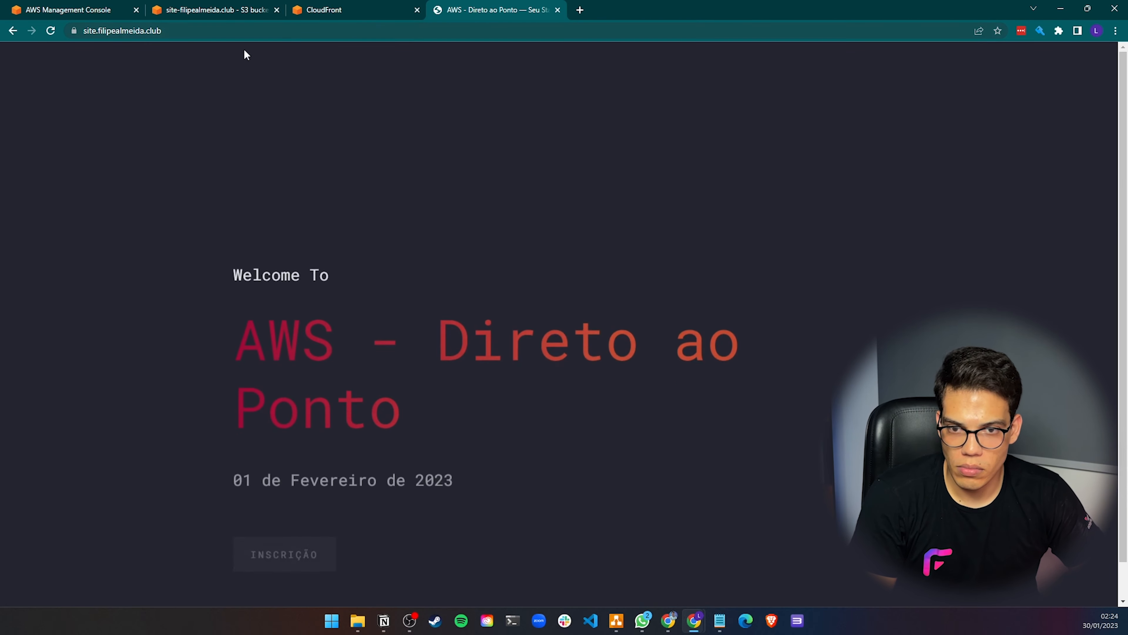
Create a new invalidation for the /* path by copying the existing invalidation, and return to the distribution's invalidations list
{"action": "left_click", "coordinate": [382, 10]}
{"action": "left_click", "coordinate": [475, 176]}
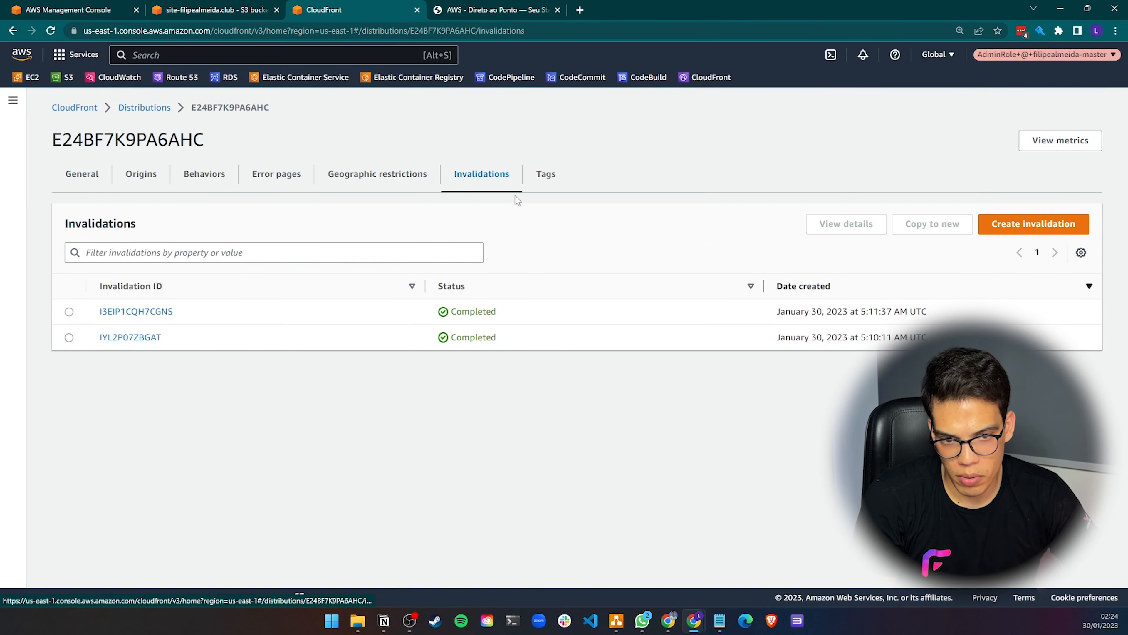
{"action": "left_click", "coordinate": [69, 312]}
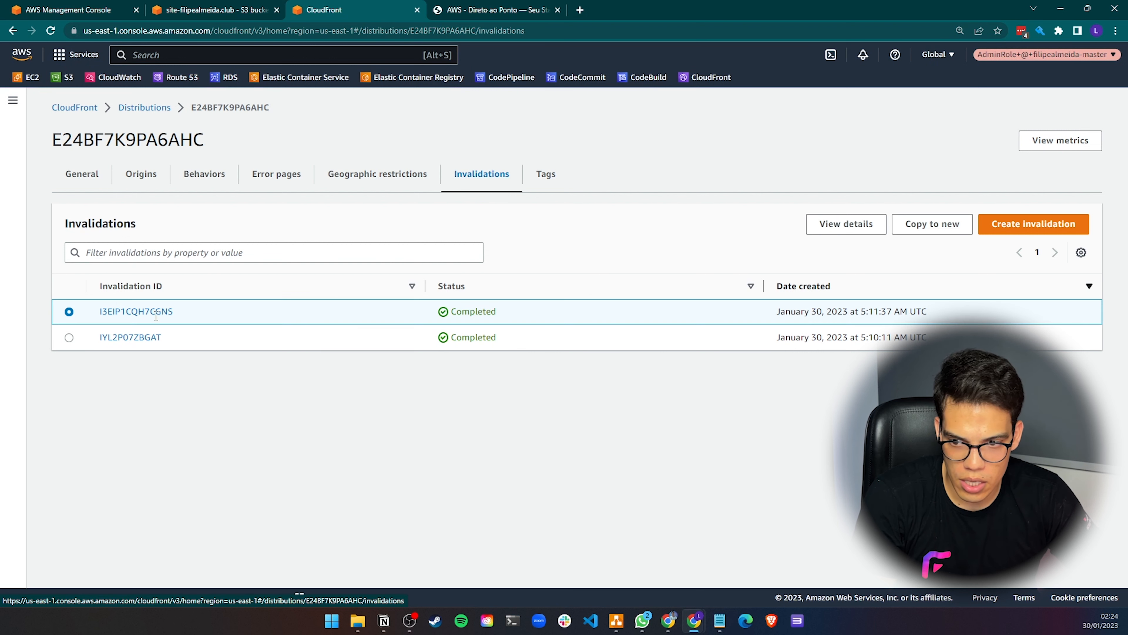
{"action": "left_click", "coordinate": [926, 224]}
{"action": "left_click", "coordinate": [516, 352]}
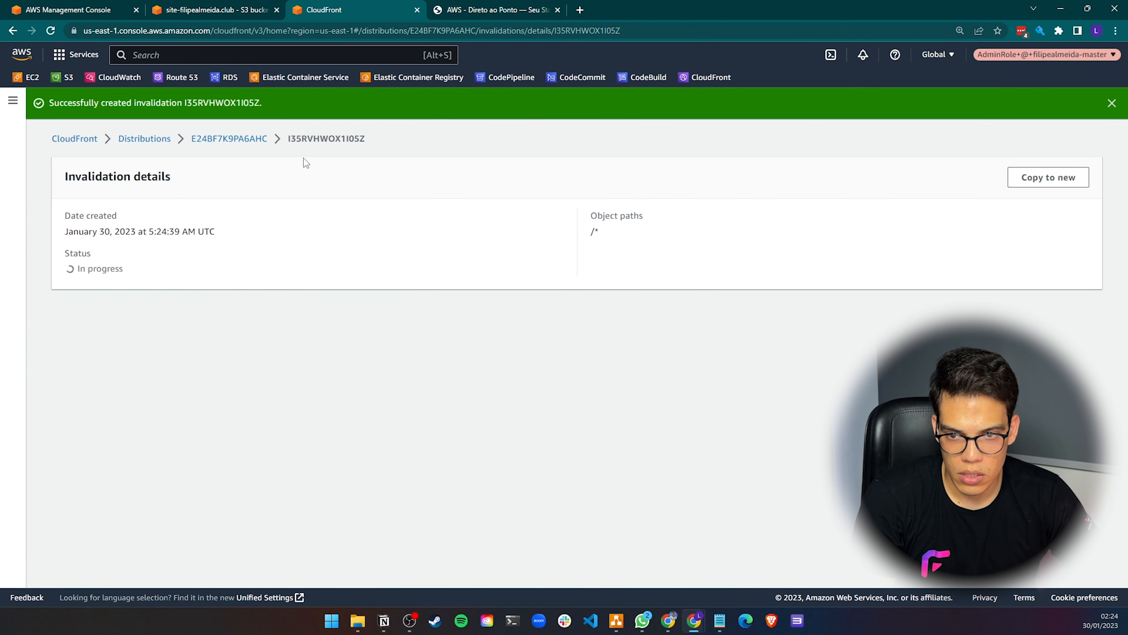
{"action": "left_click", "coordinate": [230, 139]}
{"action": "left_click", "coordinate": [457, 176]}
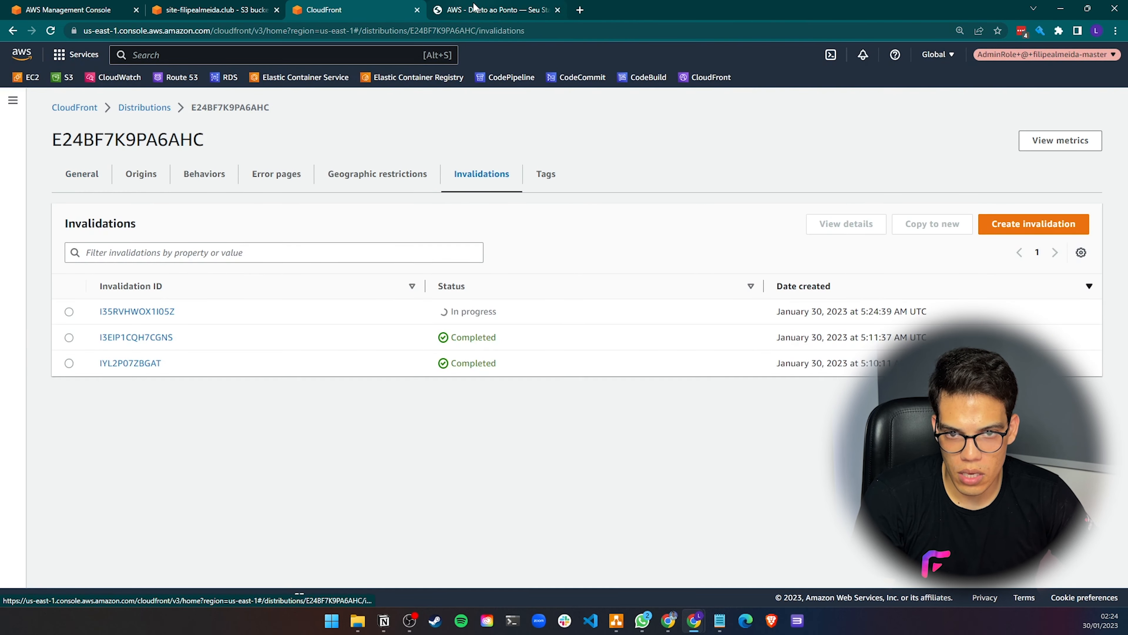
Reload site.filipealmeida.club in its tab several times to test the site
{"action": "left_click", "coordinate": [474, 6]}
{"action": "left_click", "coordinate": [424, 34]}
{"action": "key", "text": "Return"}
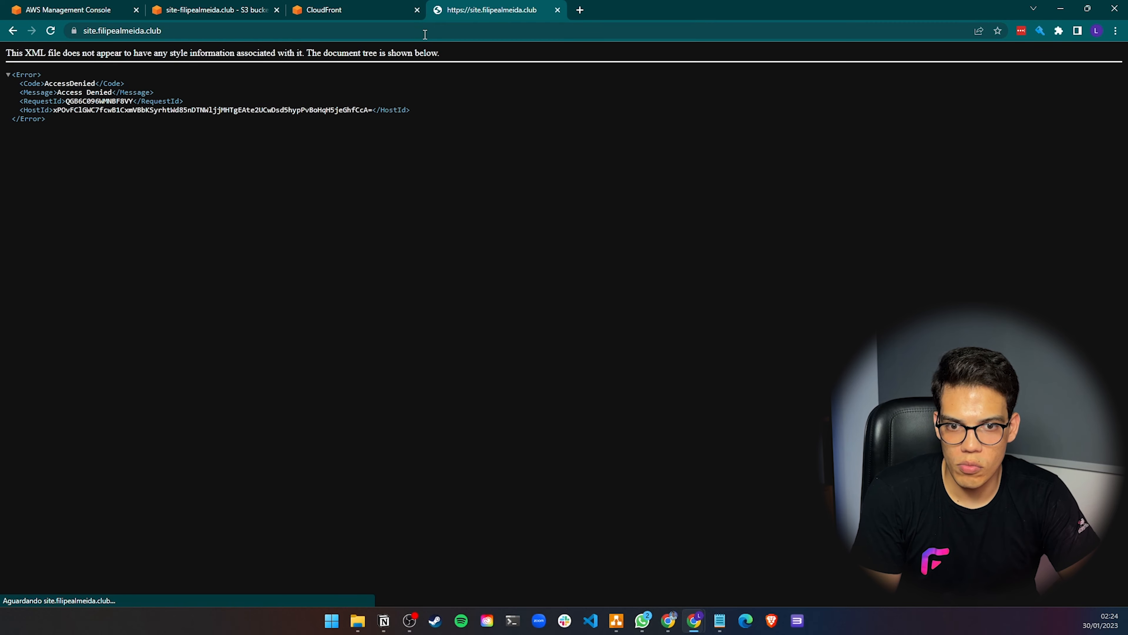
{"action": "key", "text": "F5"}
{"action": "key", "text": "F5"}
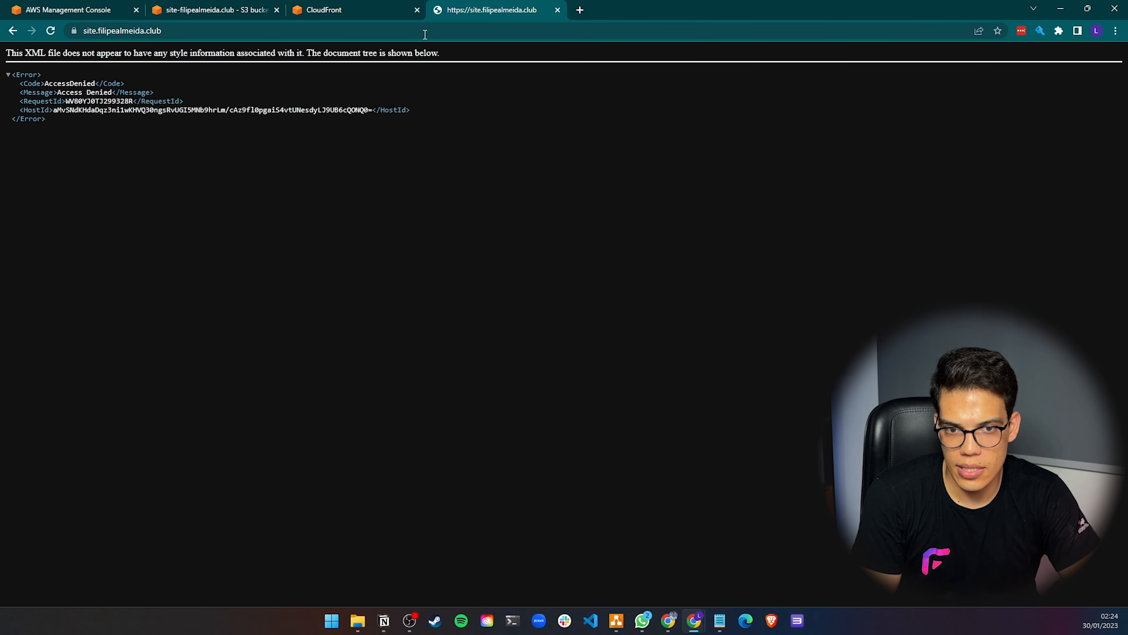
{"action": "key", "text": "F5"}
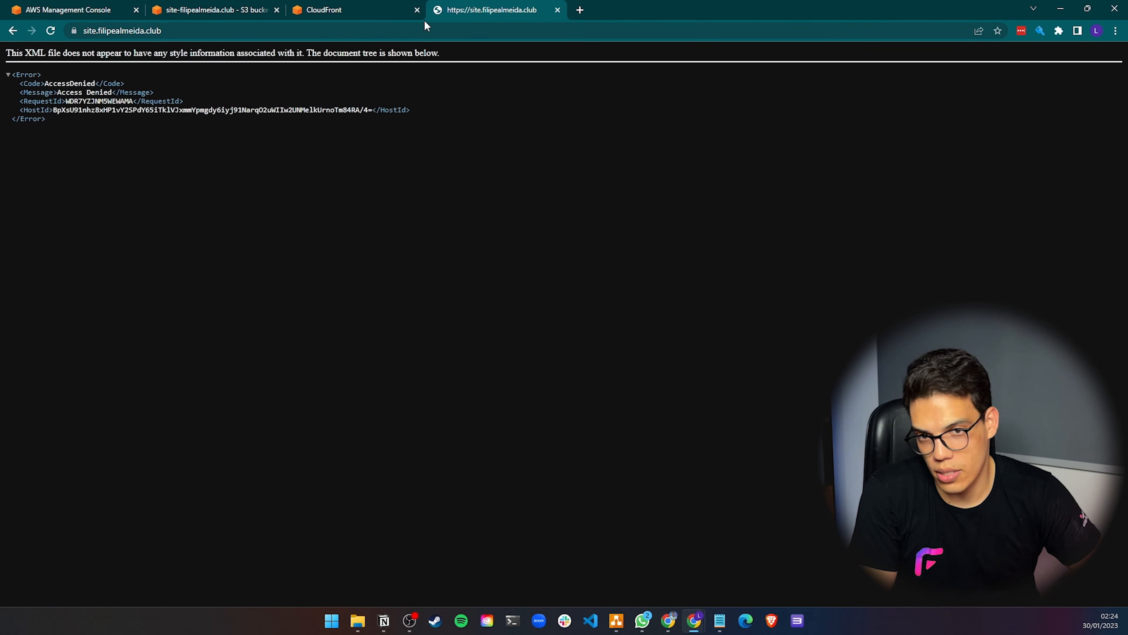
Copy the distribution domain name again and open it in a new browser tab
{"action": "left_click", "coordinate": [359, 18]}
{"action": "left_click", "coordinate": [88, 175]}
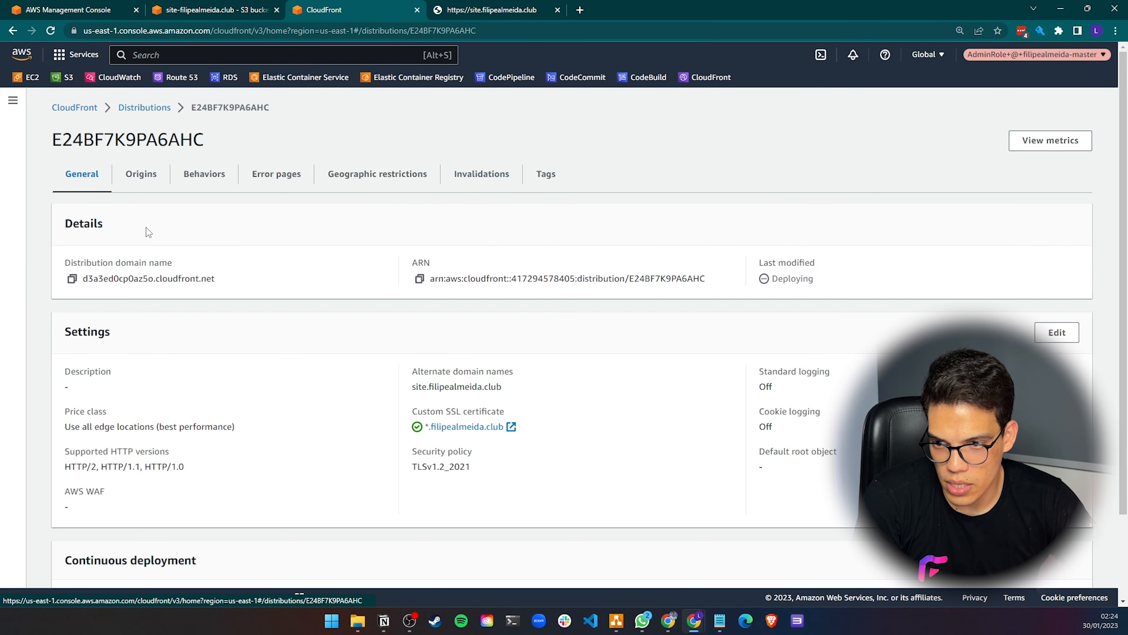
{"action": "left_click", "coordinate": [72, 279]}
{"action": "left_click", "coordinate": [580, 10]}
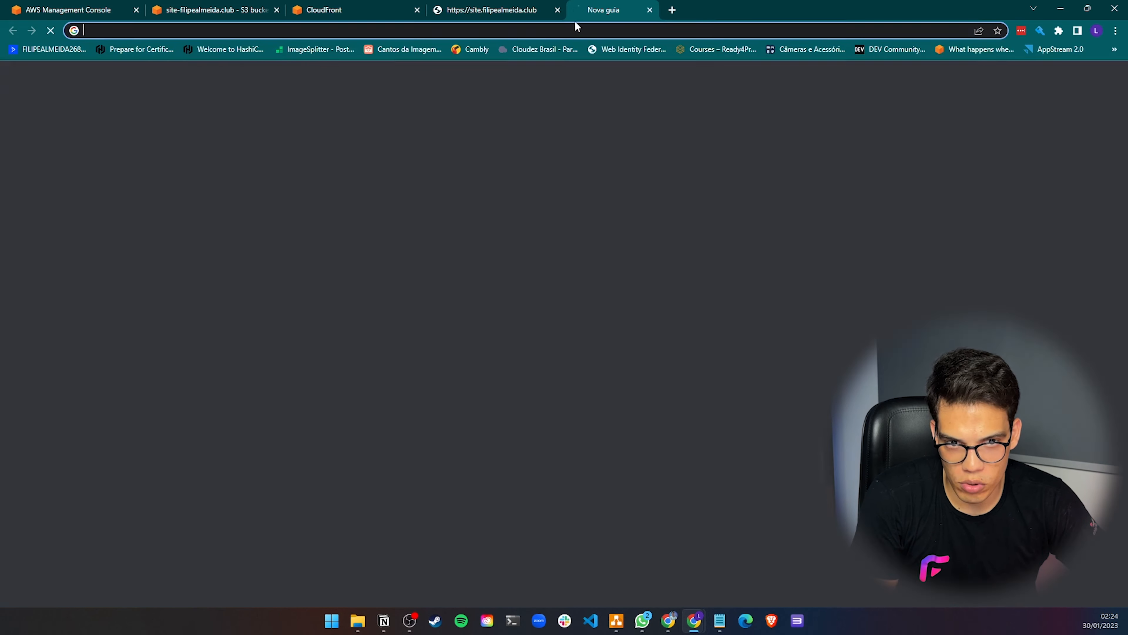
{"action": "left_click", "coordinate": [574, 30]}
{"action": "key", "text": "ctrl+v"}
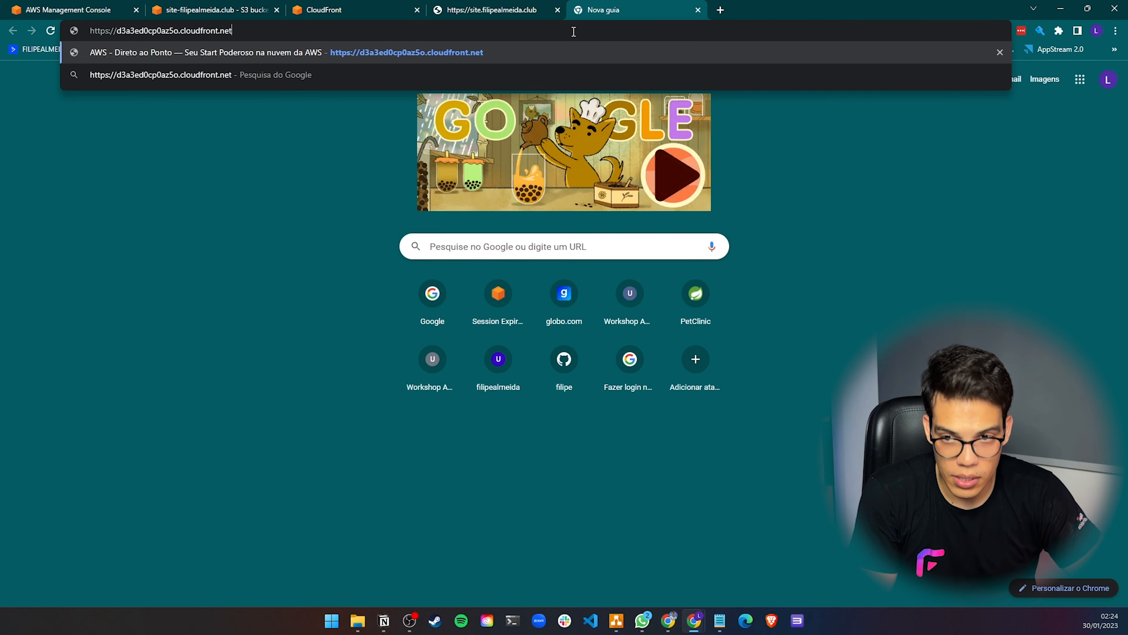
{"action": "key", "text": "Return"}
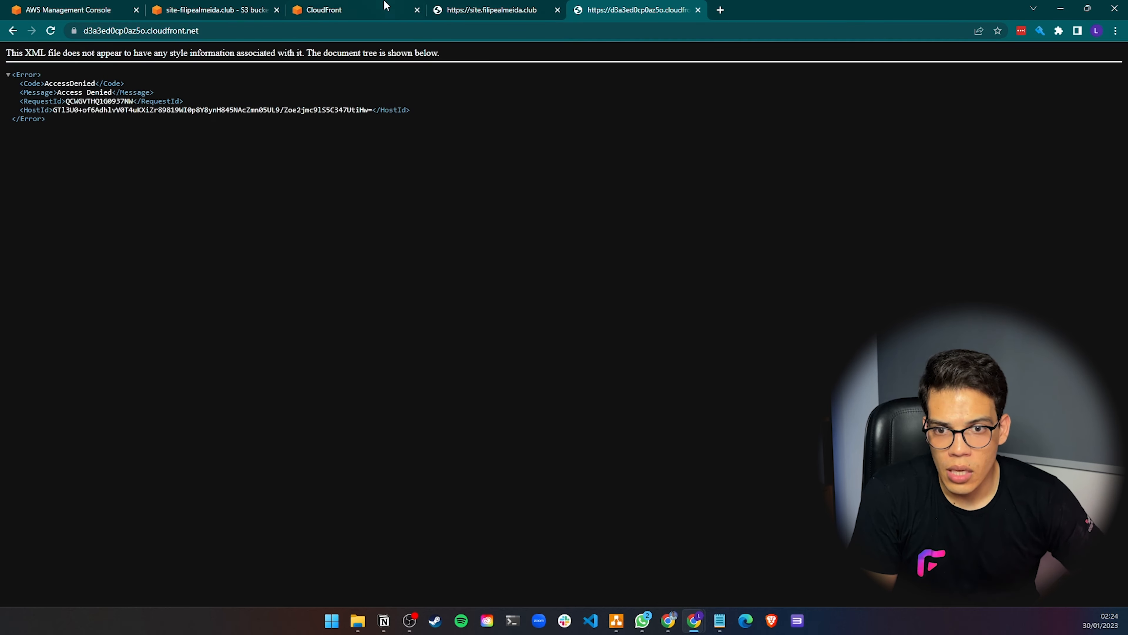
Review the S3 + CloudFront architecture diagram in draw.io and return to the CloudFront distribution
{"action": "left_click", "coordinate": [324, 10]}
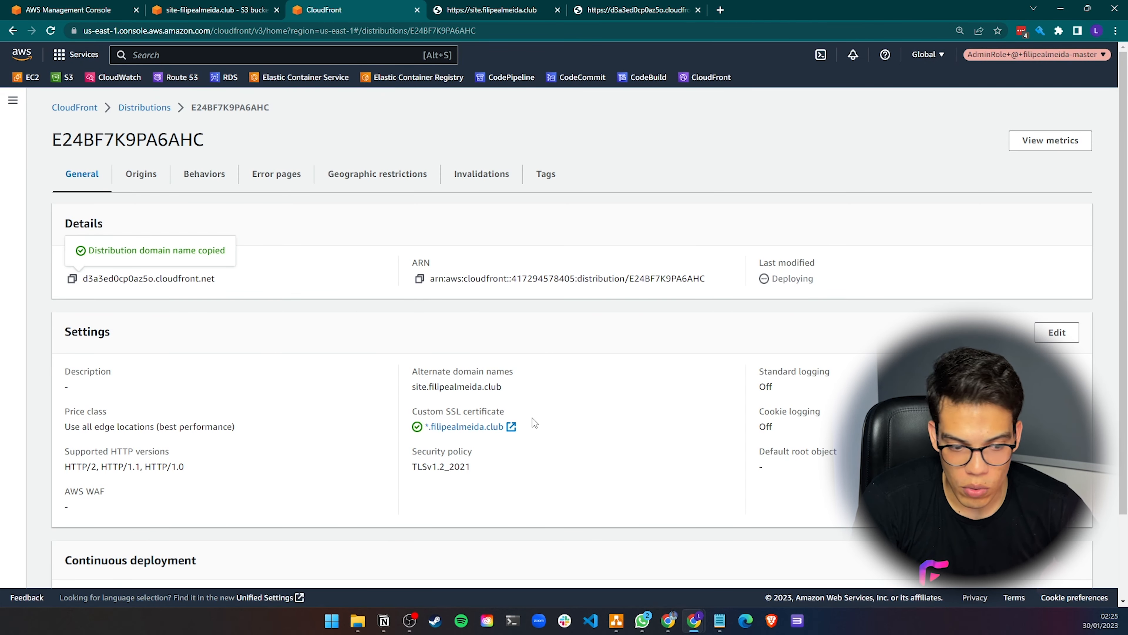
{"action": "left_click", "coordinate": [616, 620]}
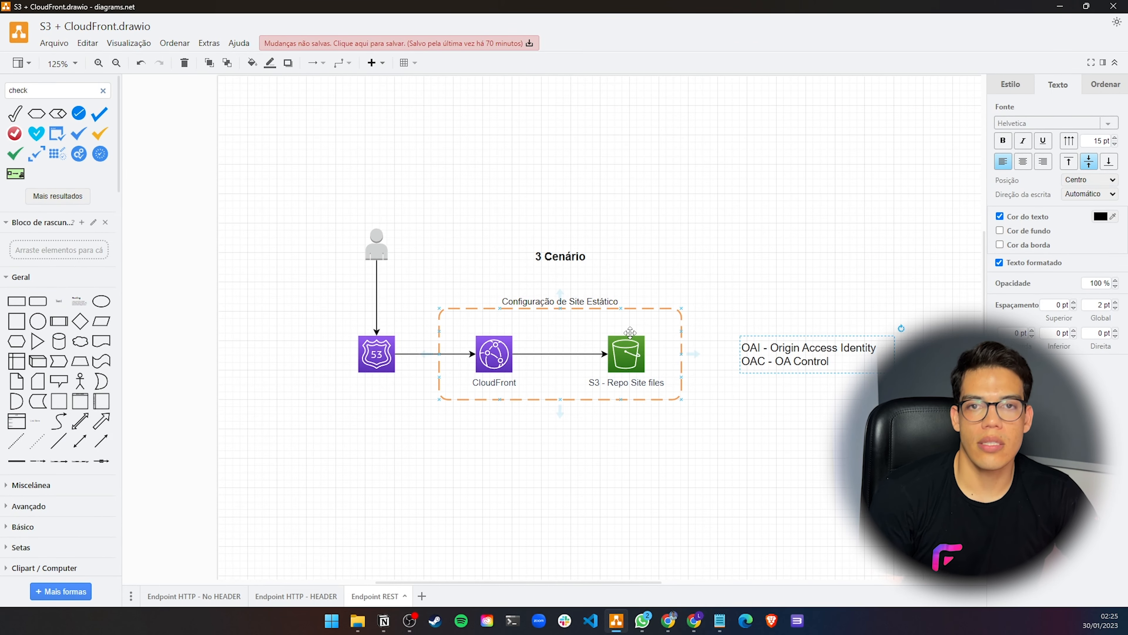
{"action": "mouse_move", "coordinate": [693, 621]}
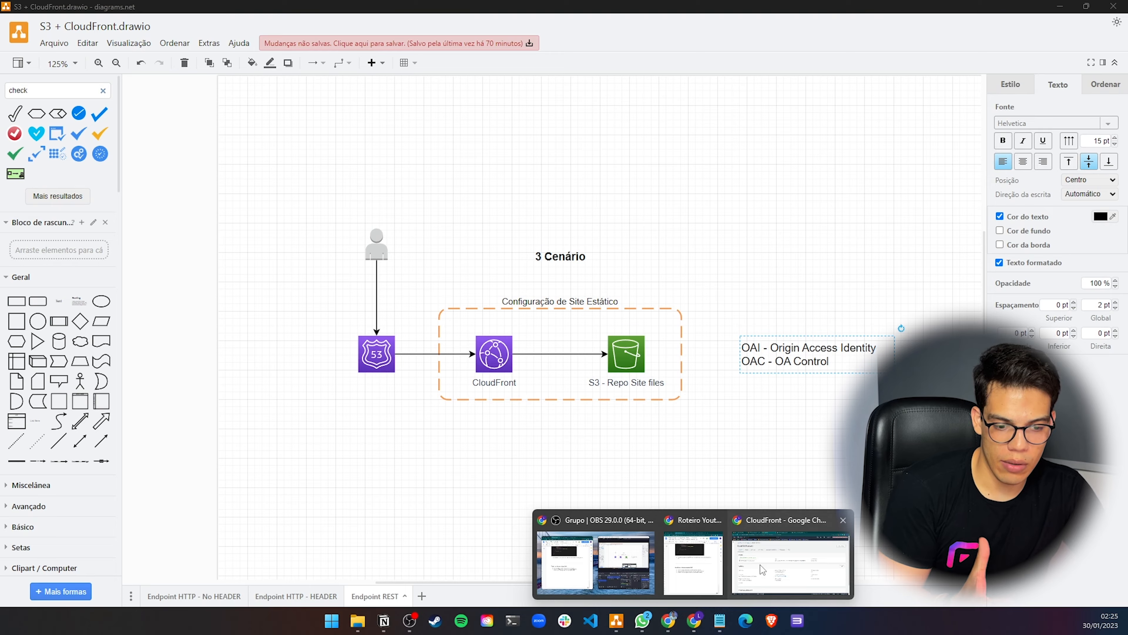
{"action": "left_click", "coordinate": [762, 568]}
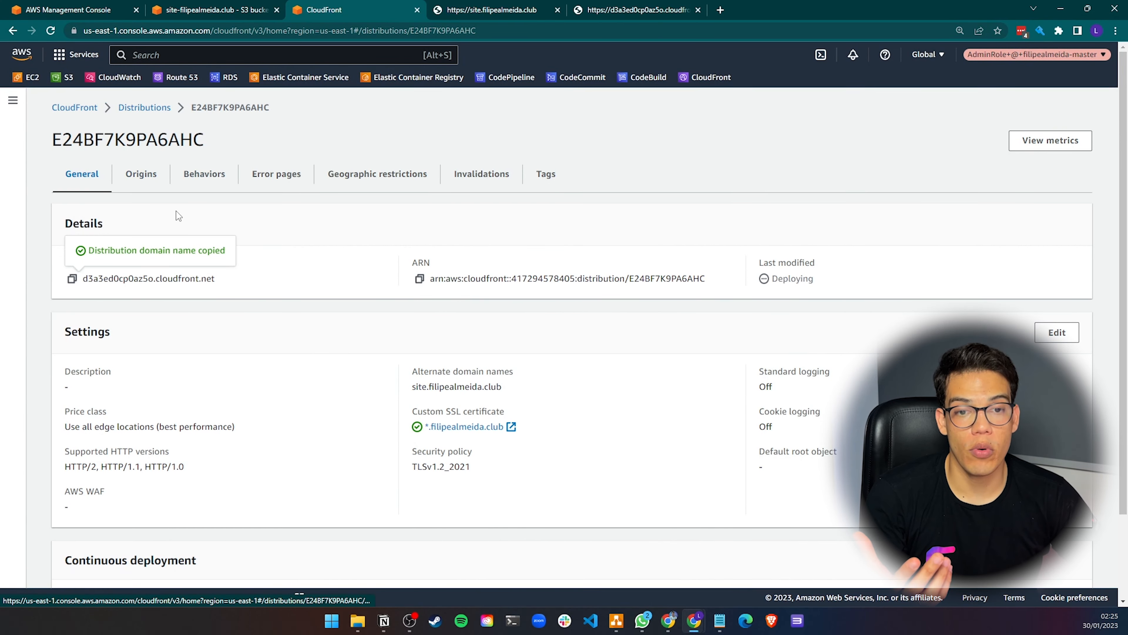
Open the distribution's general settings for editing
{"action": "scroll", "coordinate": [227, 277], "scroll_direction": "down", "scroll_amount": 1}
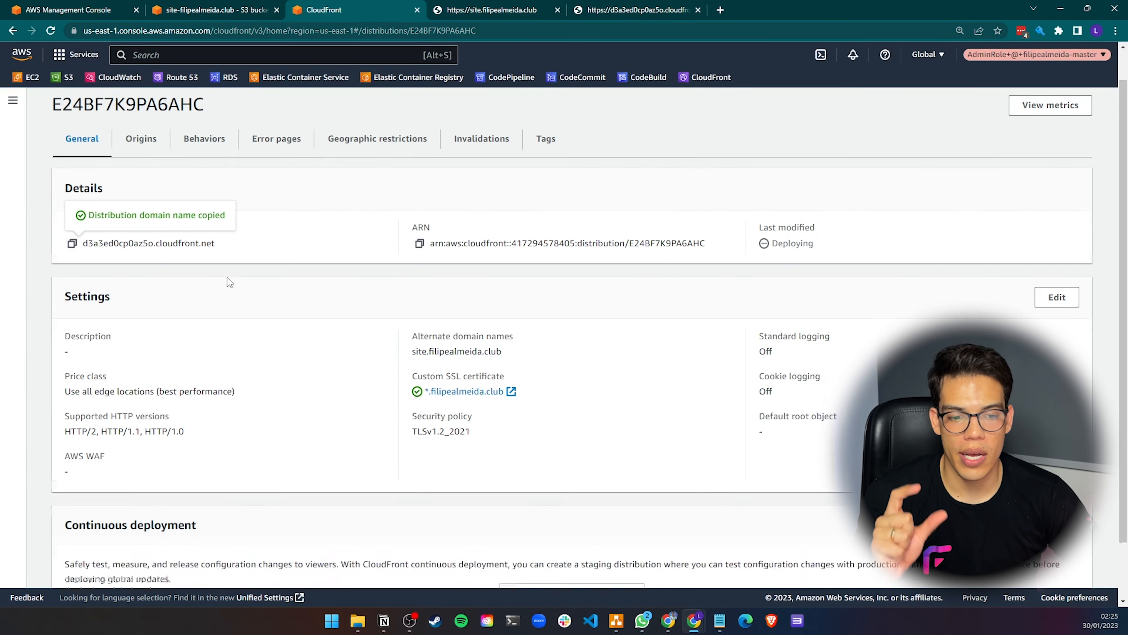
{"action": "scroll", "coordinate": [229, 281], "scroll_direction": "down", "scroll_amount": 2}
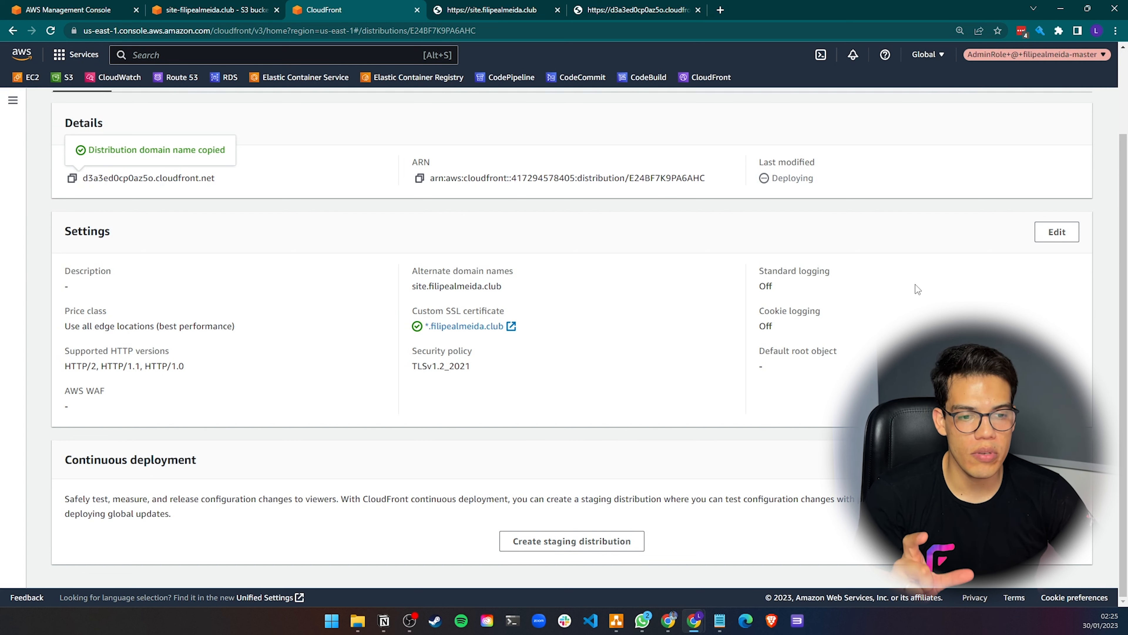
{"action": "left_click", "coordinate": [1057, 231]}
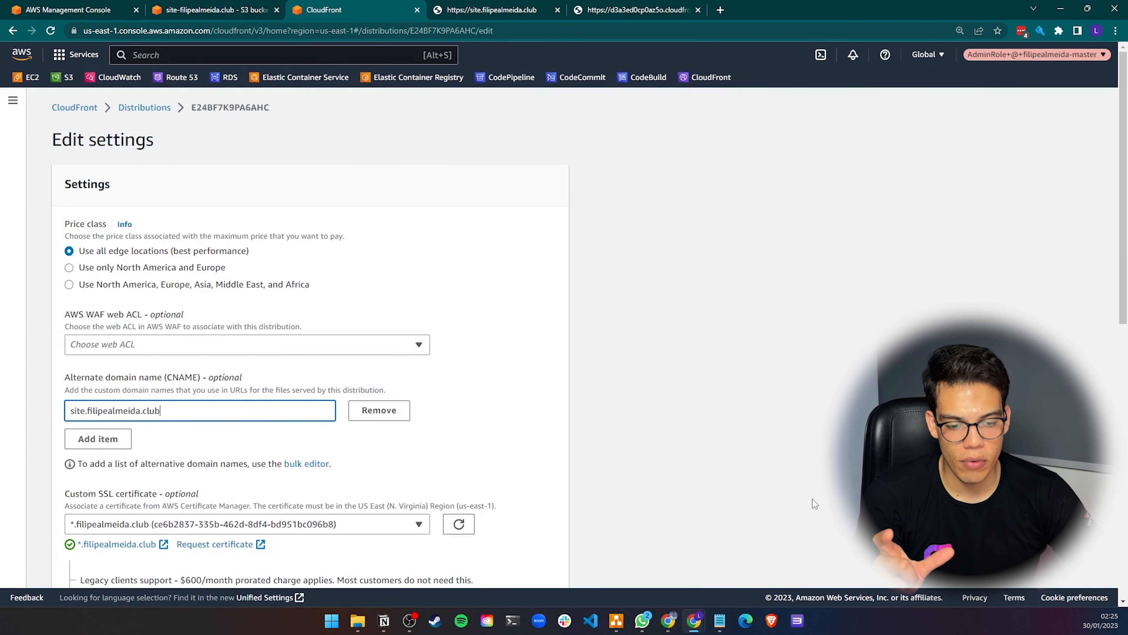
In Notepad, prefix the disable static website, change origin and remove bucket policy tasks with 'OK -'
{"action": "left_click", "coordinate": [720, 620]}
{"action": "left_click", "coordinate": [782, 558]}
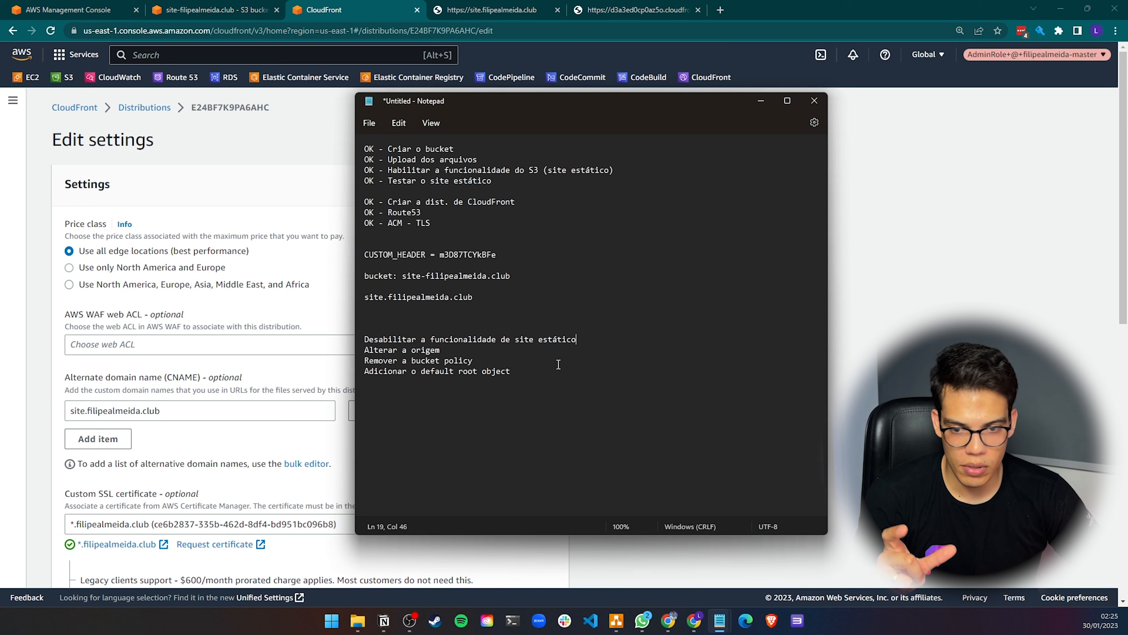
{"action": "key", "text": "Home"}
{"action": "type", "text": "O"}
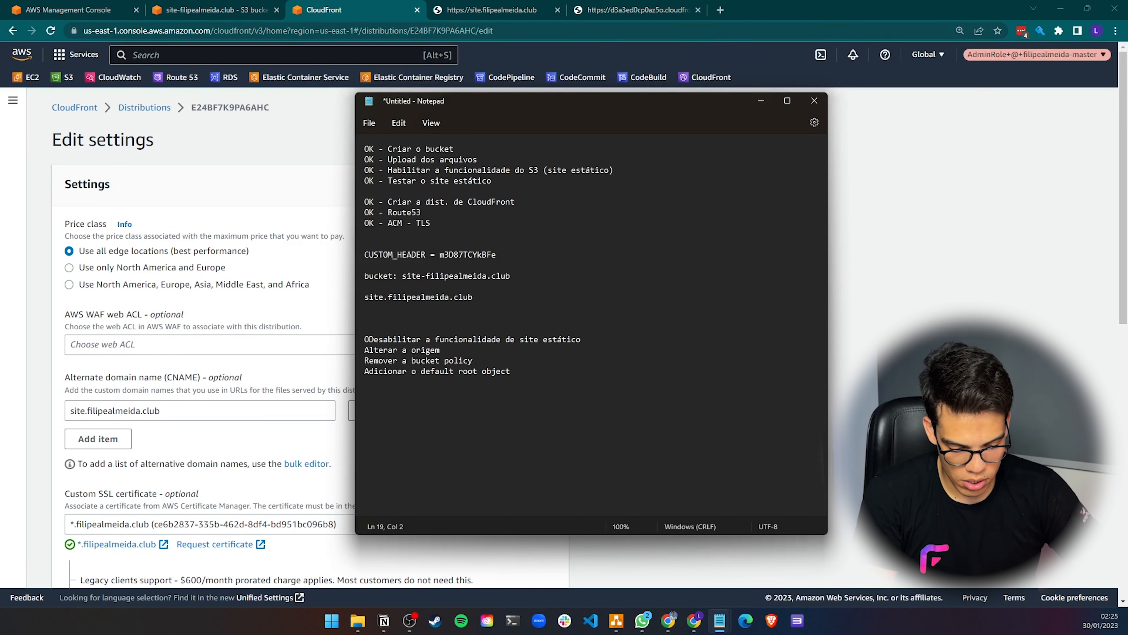
{"action": "type", "text": "K -"}
{"action": "key", "text": "Down"}
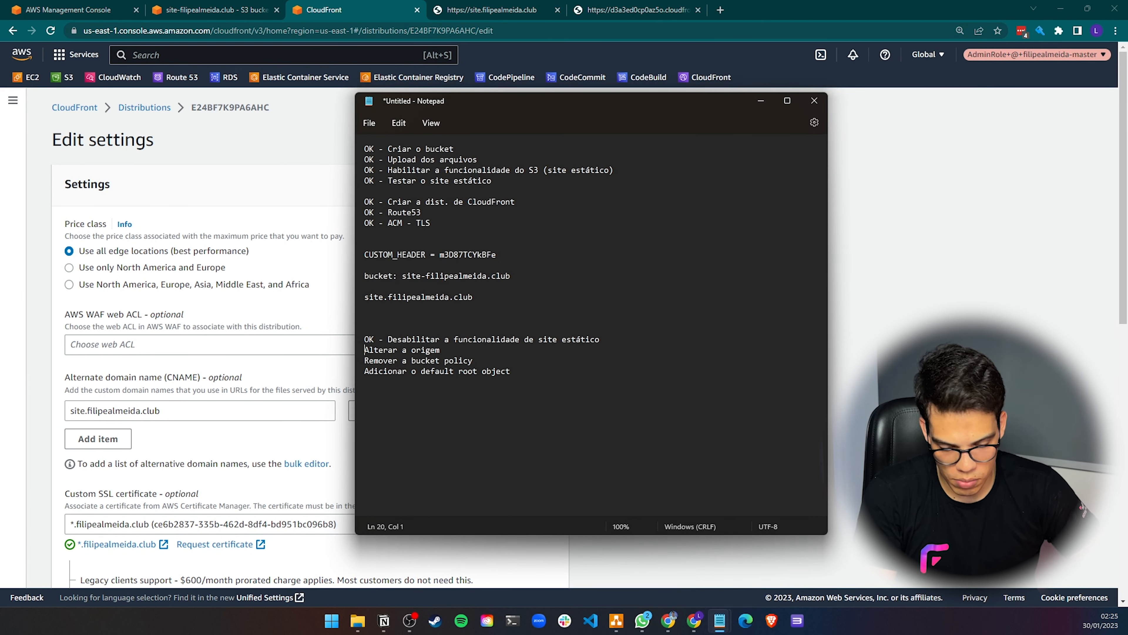
{"action": "type", "text": "OK -"}
{"action": "key", "text": "Down"}
{"action": "key", "text": "Home"}
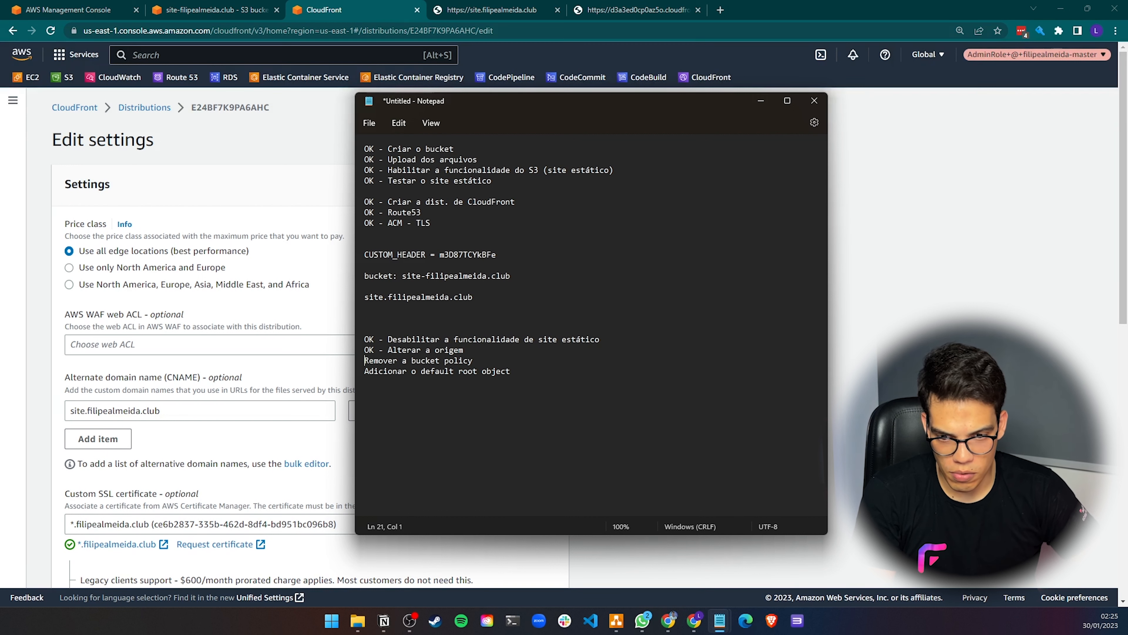
{"action": "type", "text": "OK -"}
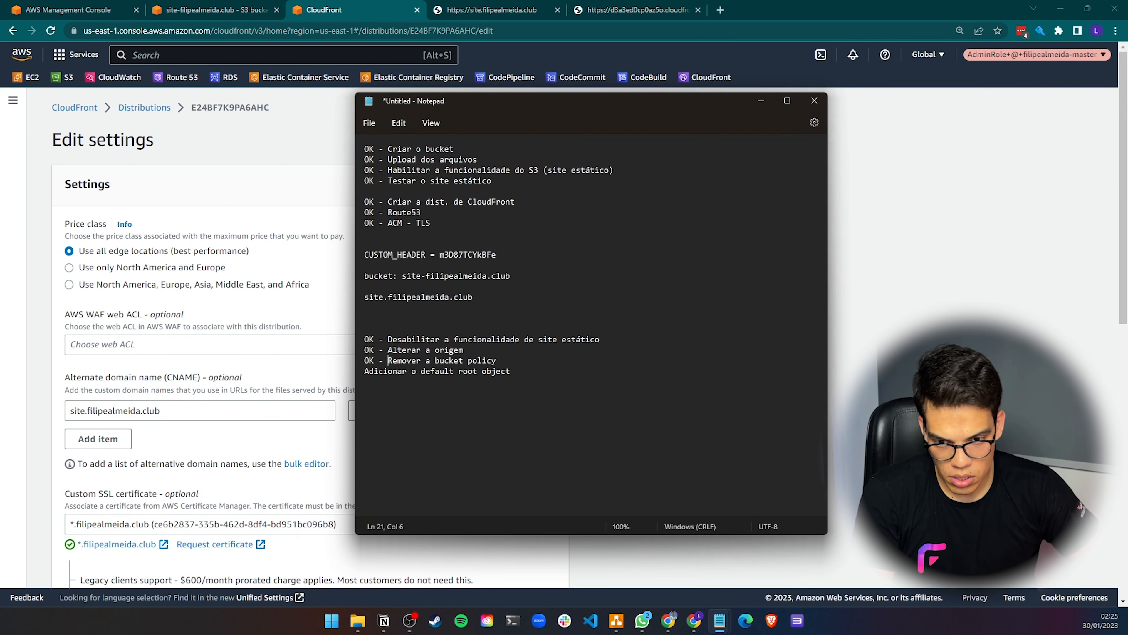
{"action": "key", "text": "ctrl+Right"}
{"action": "key", "text": "ctrl+Right"}
{"action": "key", "text": "Return"}
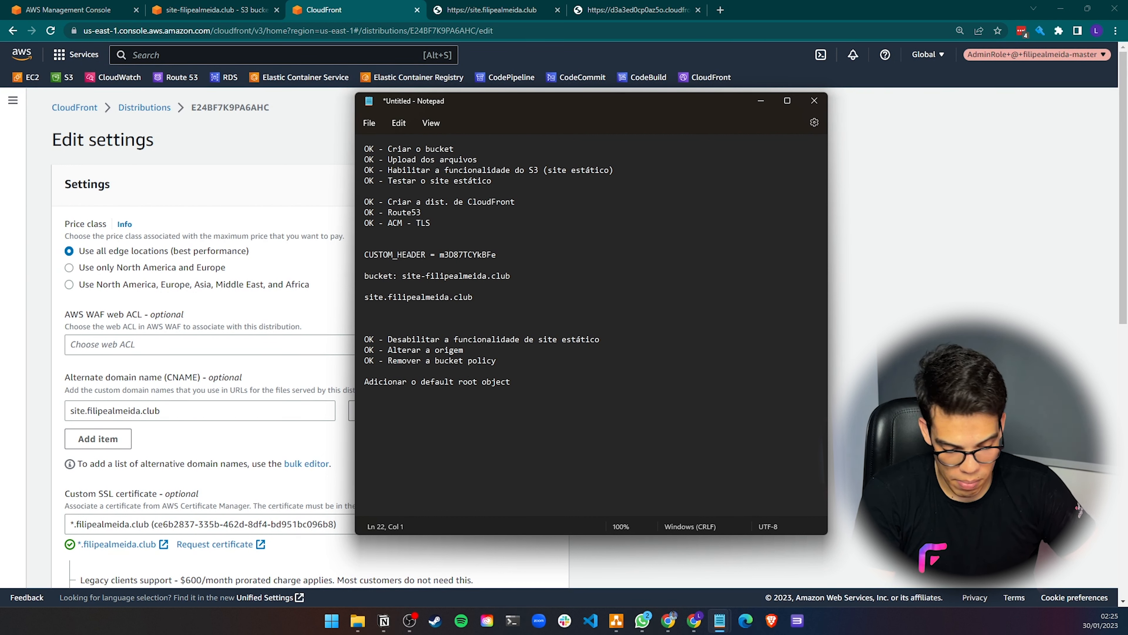
Insert the task 'OK - Adicionar a nova bucket policy' and mark the default root object task with 'OK -'
{"action": "type", "text": "OK-"}
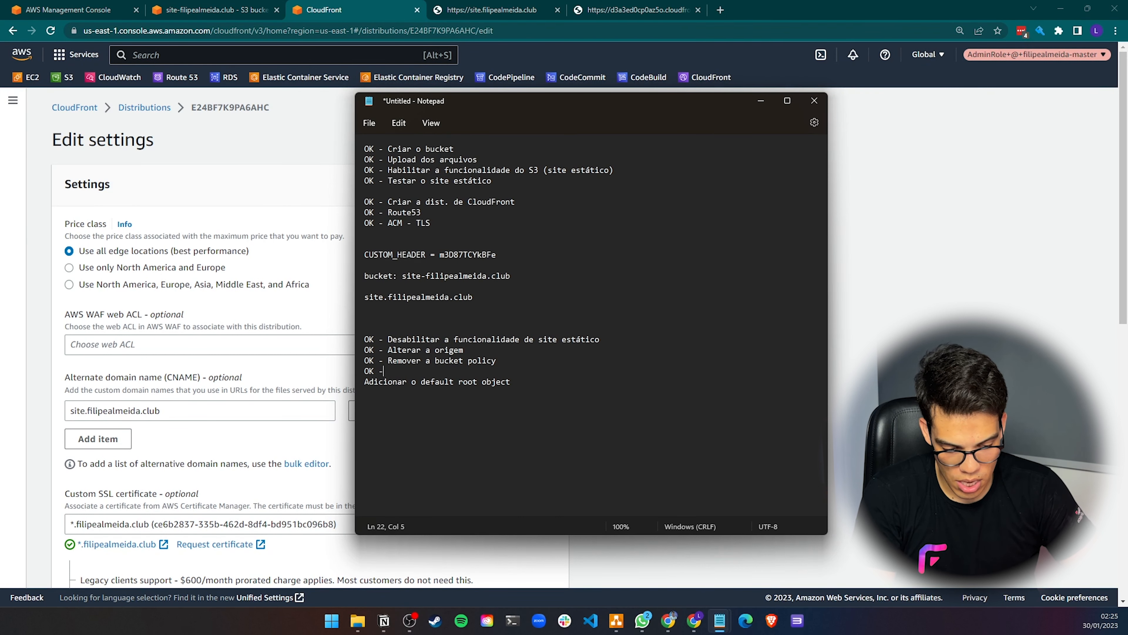
{"action": "type", "text": "- Adicionar a"}
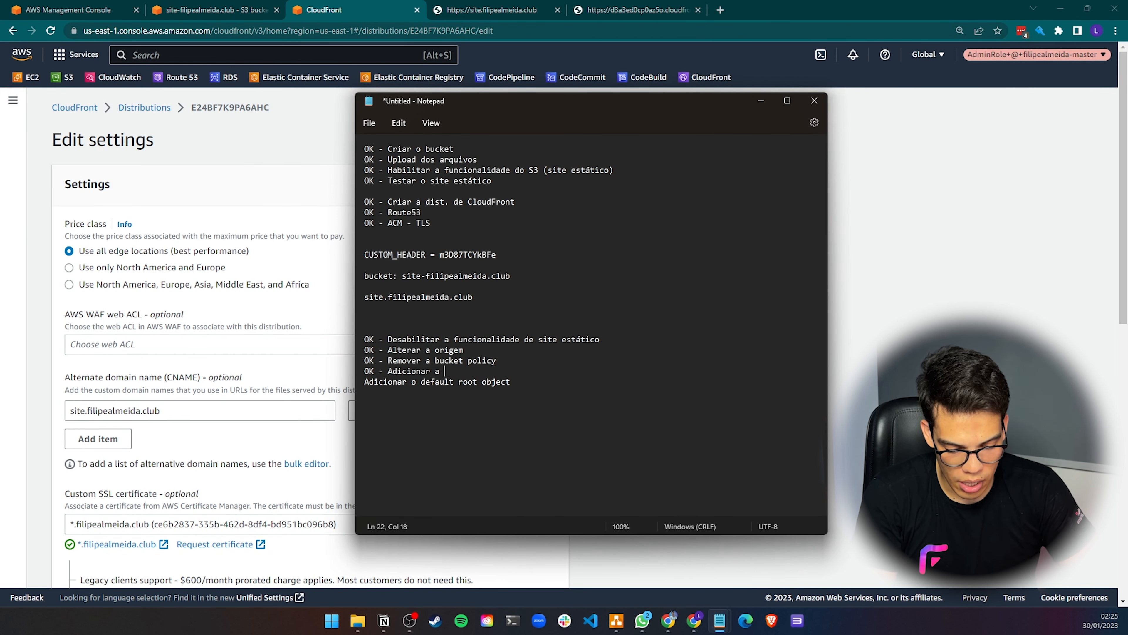
{"action": "type", "text": " nova bucket policy"}
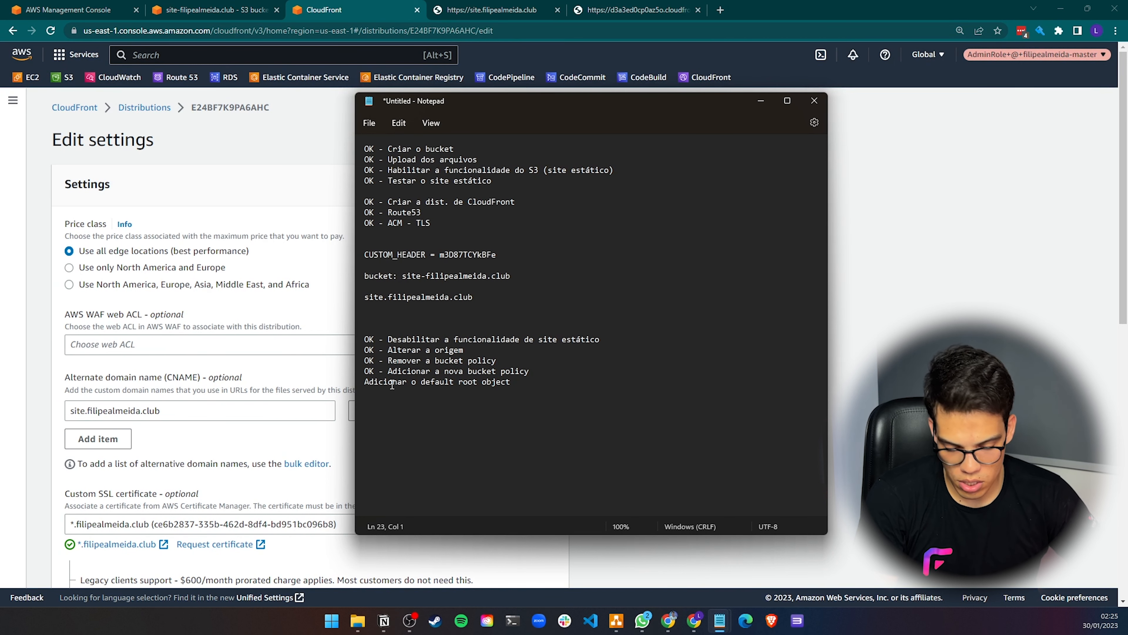
{"action": "type", "text": "OK -"}
Set the price class to North America, Europe, Asia, Middle East, and Africa and the default root object to index.html, then save
{"action": "left_click", "coordinate": [269, 285]}
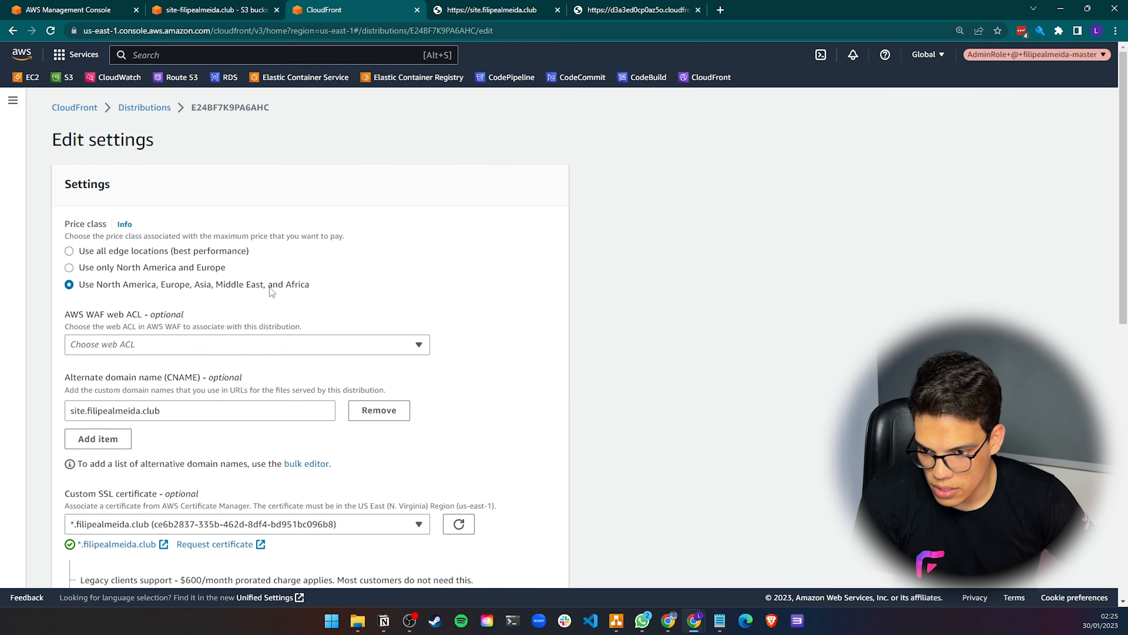
{"action": "scroll", "coordinate": [270, 288], "scroll_direction": "down", "scroll_amount": 3}
{"action": "scroll", "coordinate": [270, 287], "scroll_direction": "up", "scroll_amount": 3}
{"action": "scroll", "coordinate": [161, 252], "scroll_direction": "down", "scroll_amount": 10}
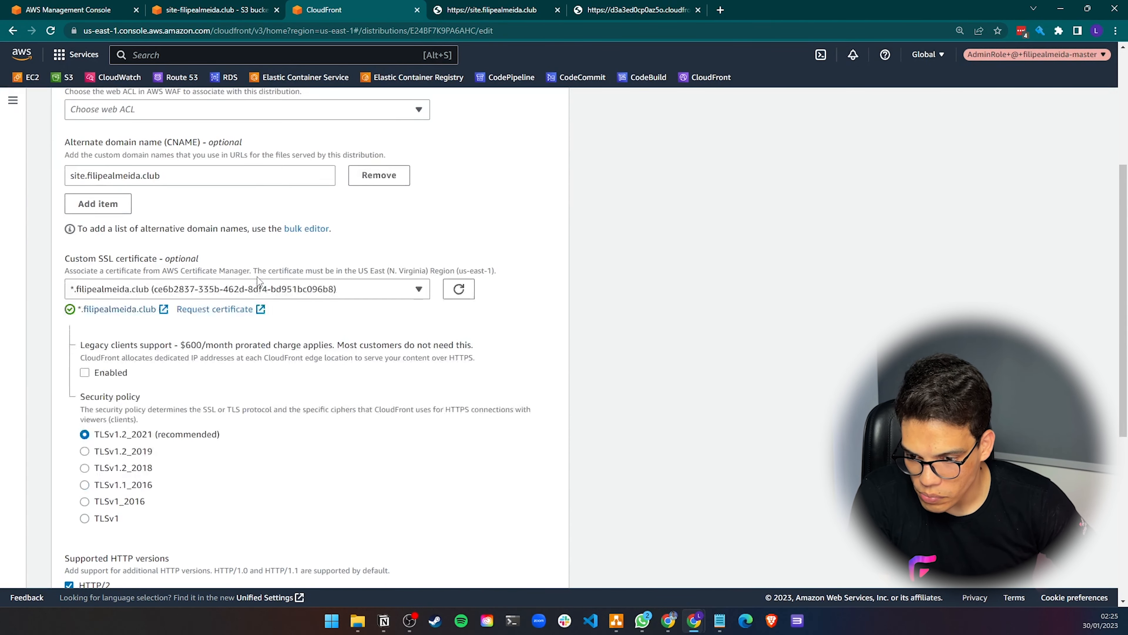
{"action": "left_click", "coordinate": [117, 326]}
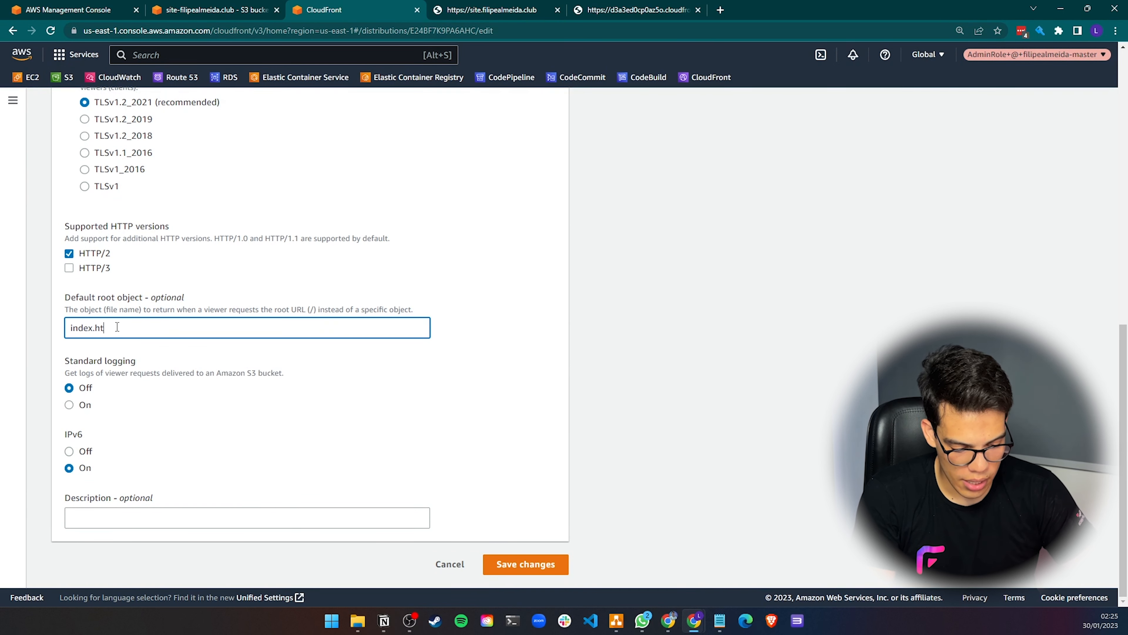
{"action": "type", "text": "index.html"}
{"action": "left_click", "coordinate": [540, 564]}
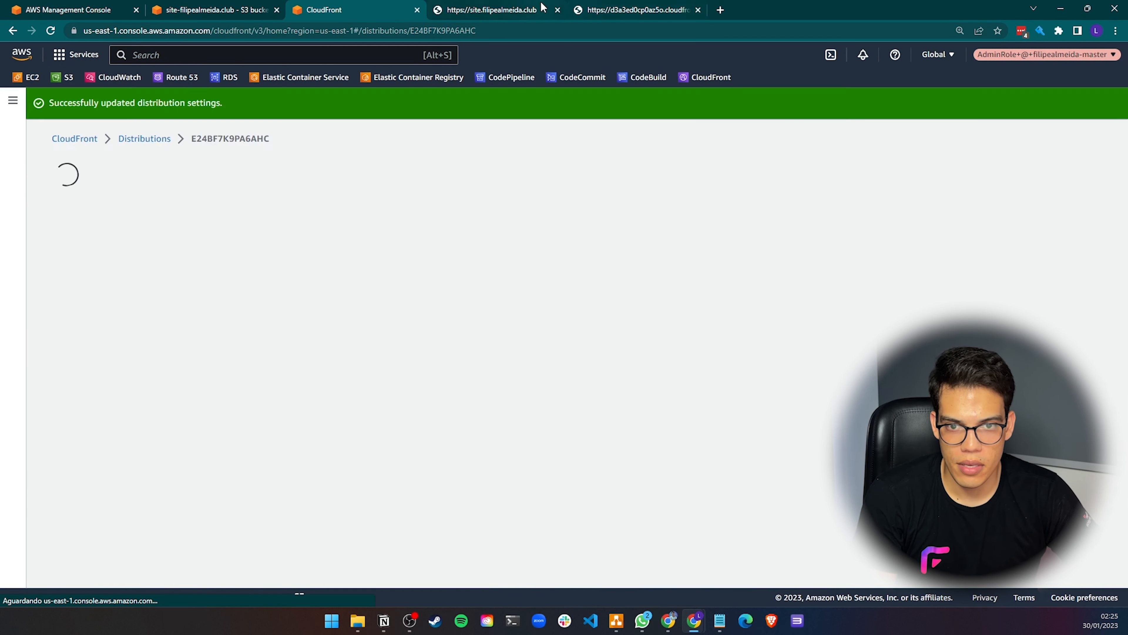
Check the distribution's deployment status in the CloudFront distributions list
{"action": "left_click", "coordinate": [542, 6]}
{"action": "left_click", "coordinate": [415, 32]}
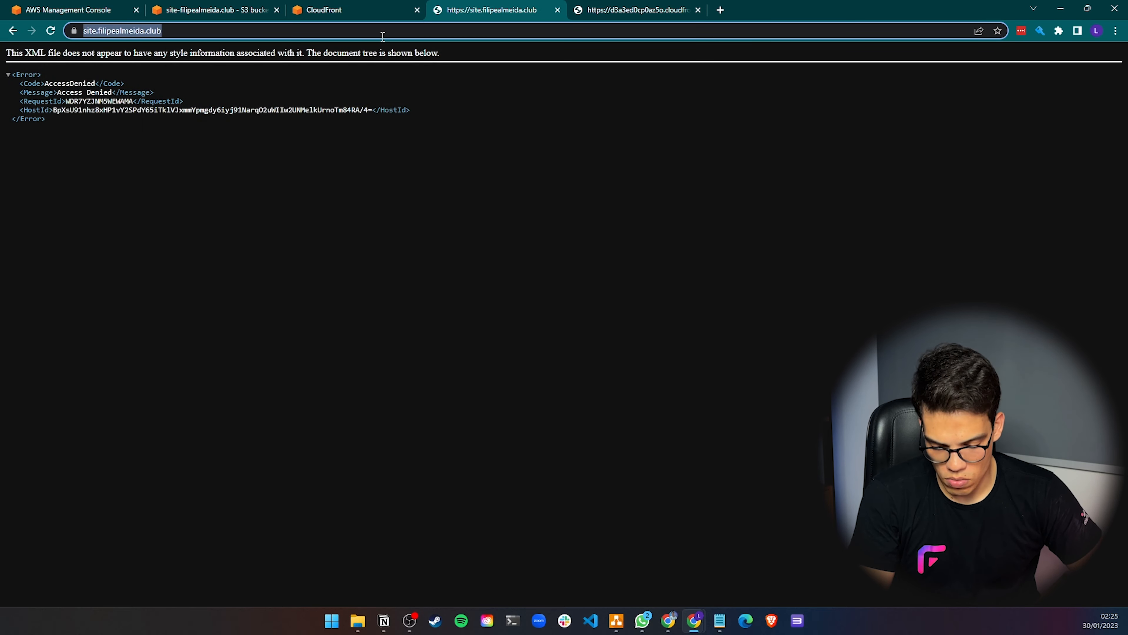
{"action": "left_click", "coordinate": [391, 9]}
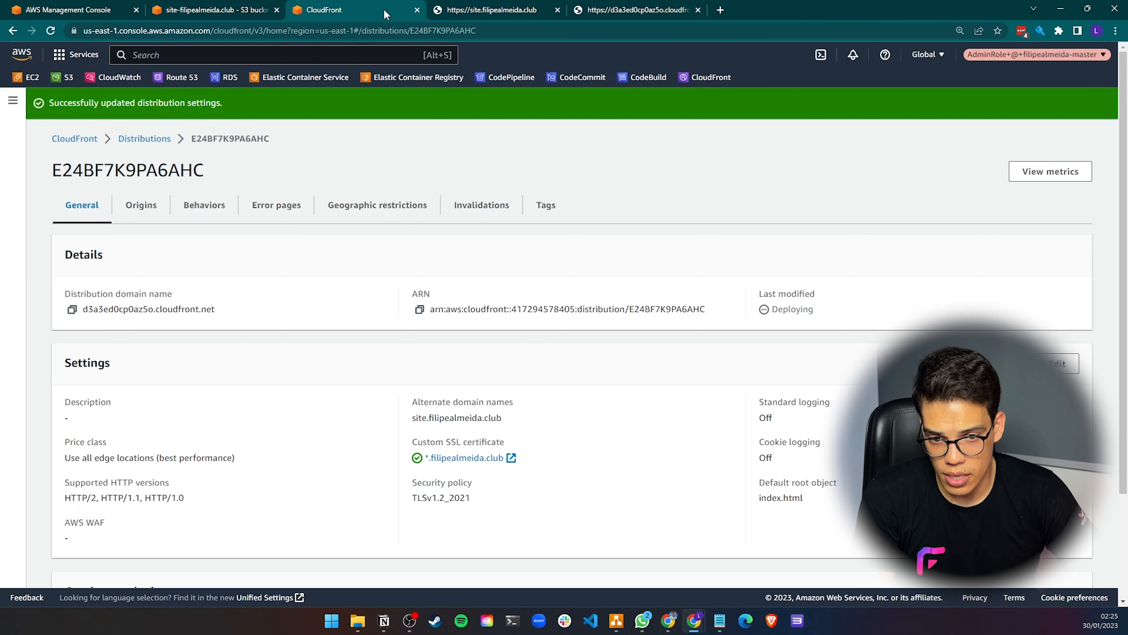
{"action": "left_click_drag", "start_coordinate": [776, 309], "coordinate": [802, 309]}
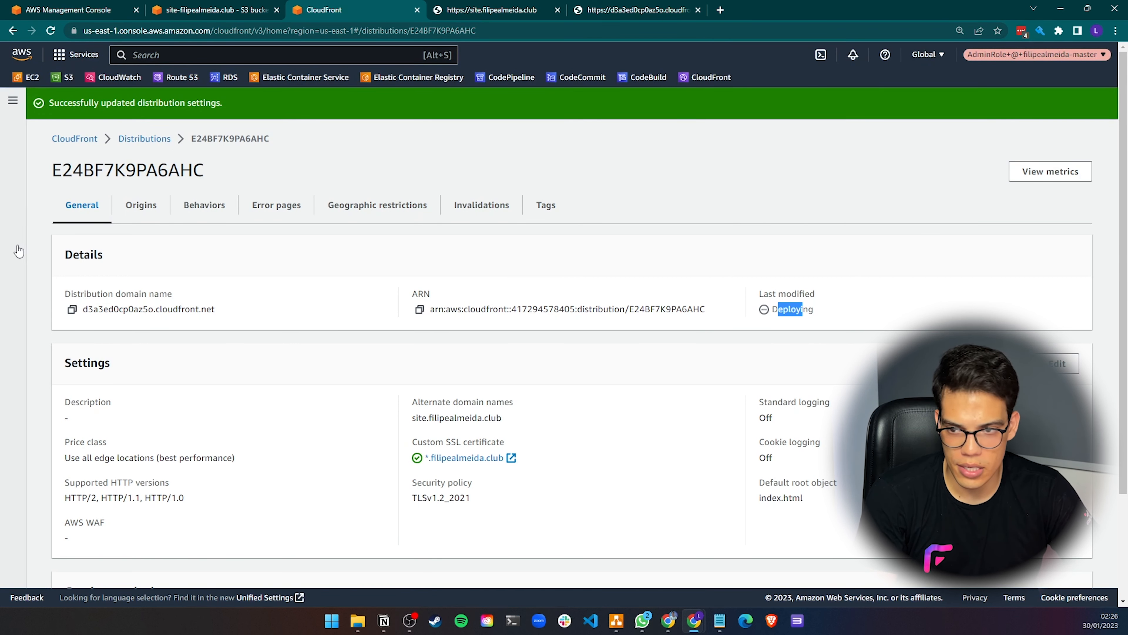
{"action": "left_click", "coordinate": [168, 140]}
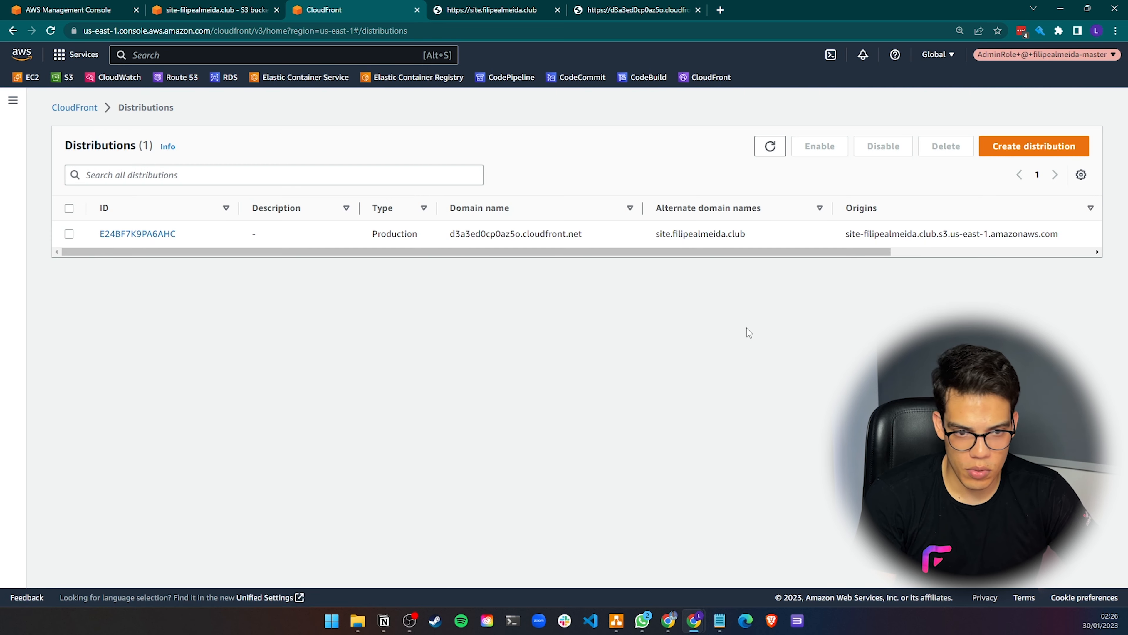
{"action": "left_click", "coordinate": [771, 145]}
{"action": "left_click_drag", "start_coordinate": [689, 255], "coordinate": [891, 255]}
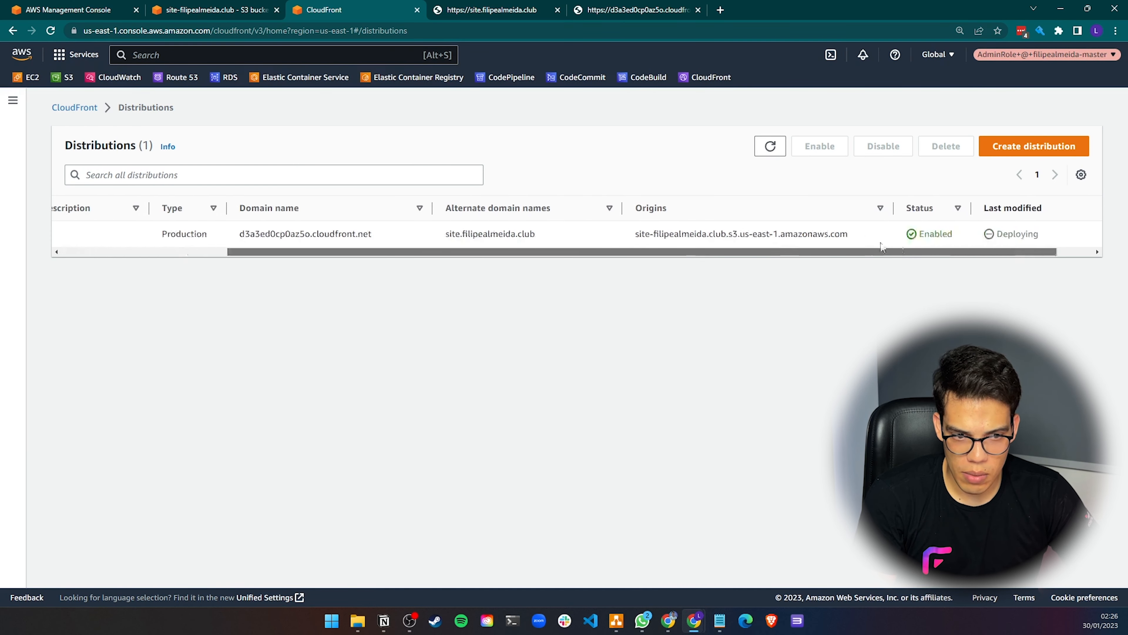
{"action": "left_click_drag", "start_coordinate": [1004, 240], "coordinate": [644, 249]}
Reload site.filipealmeida.club to test the site served through CloudFront
{"action": "left_click", "coordinate": [472, 6]}
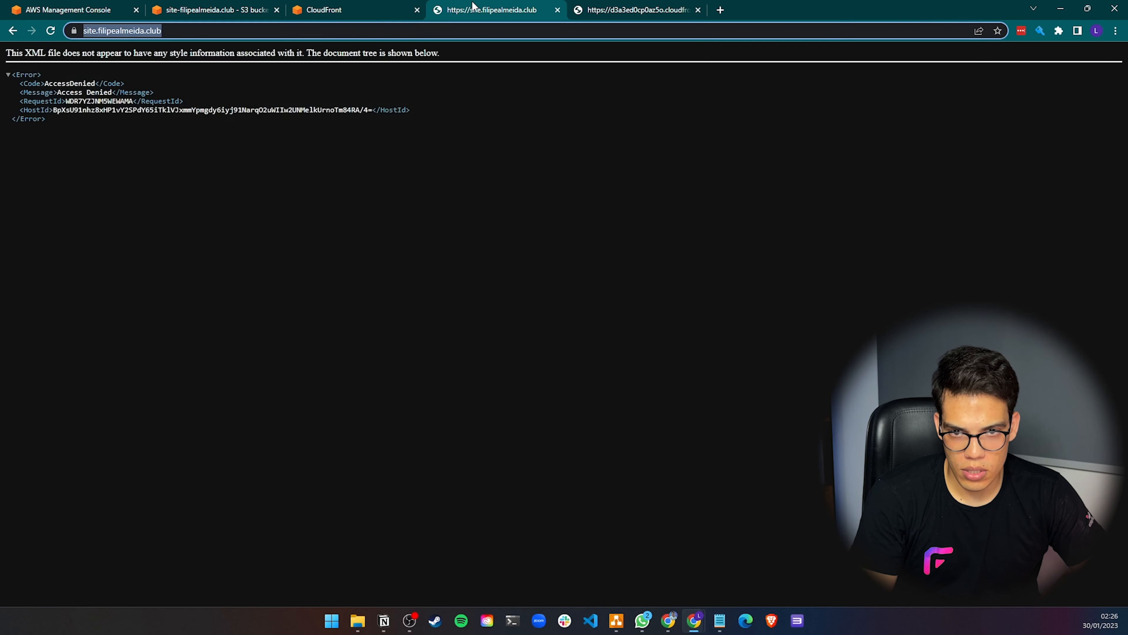
{"action": "left_click", "coordinate": [437, 28]}
{"action": "key", "text": "Return"}
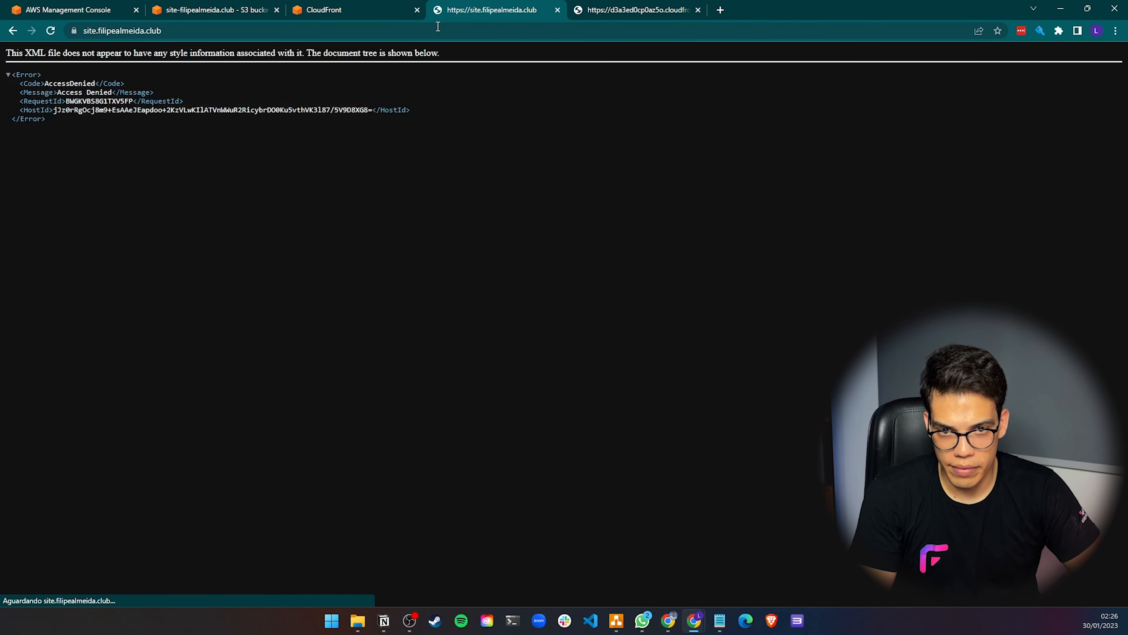
{"action": "left_click", "coordinate": [438, 27]}
{"action": "key", "text": "Return"}
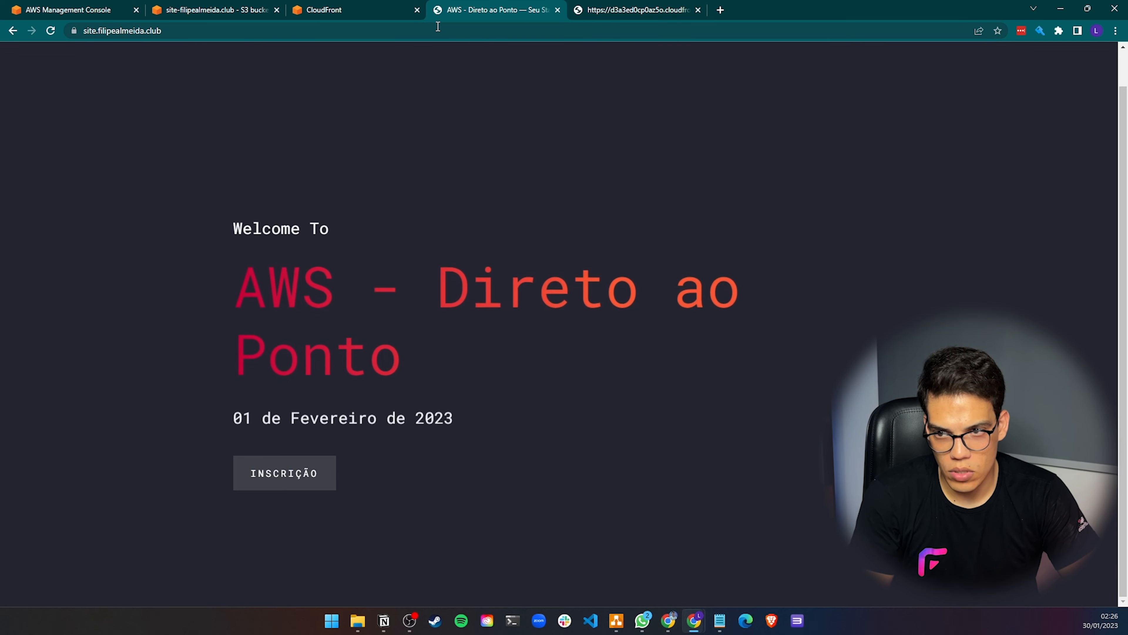
Reload the d3a3ed0cp0az5o.cloudfront.net address to test it, and close that tab
{"action": "left_click", "coordinate": [604, 10]}
{"action": "left_click", "coordinate": [588, 29]}
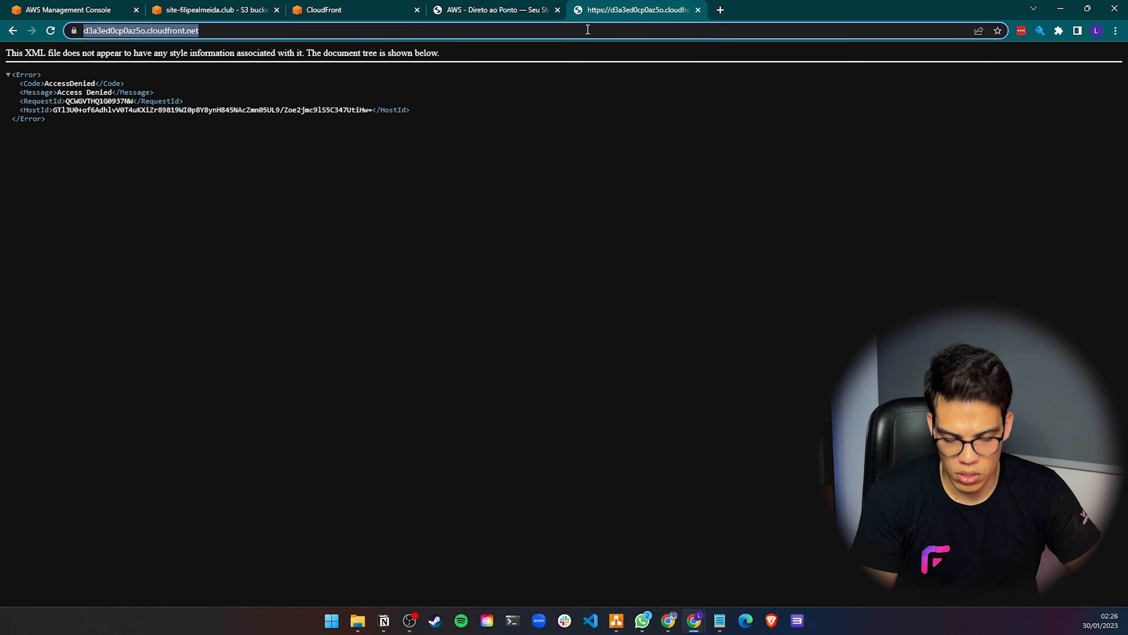
{"action": "key", "text": "Return"}
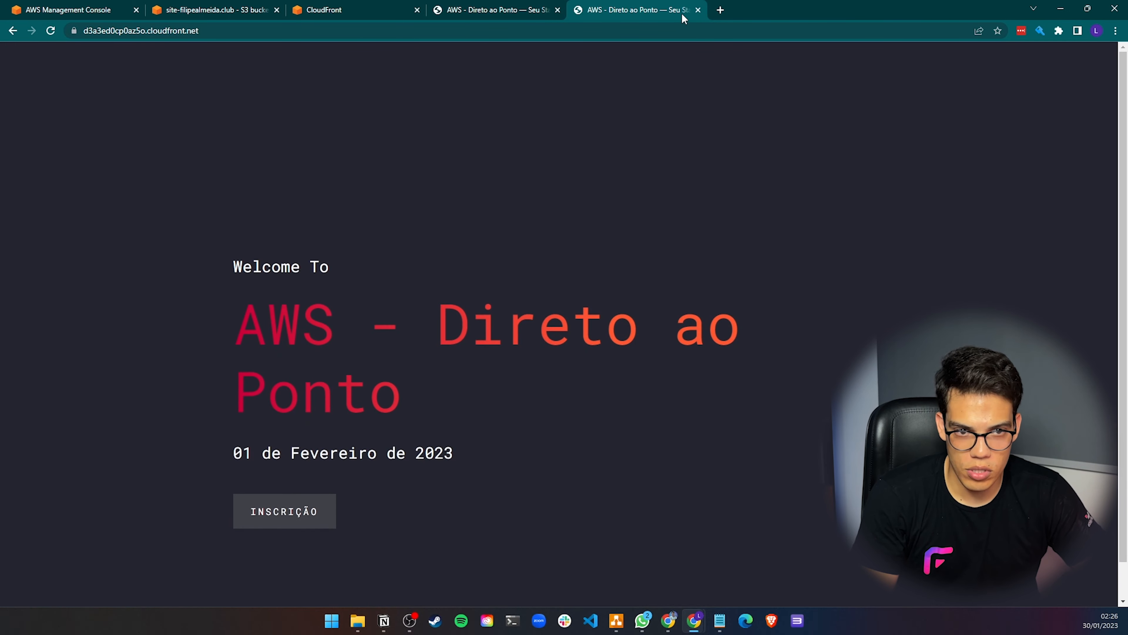
{"action": "left_click", "coordinate": [698, 10]}
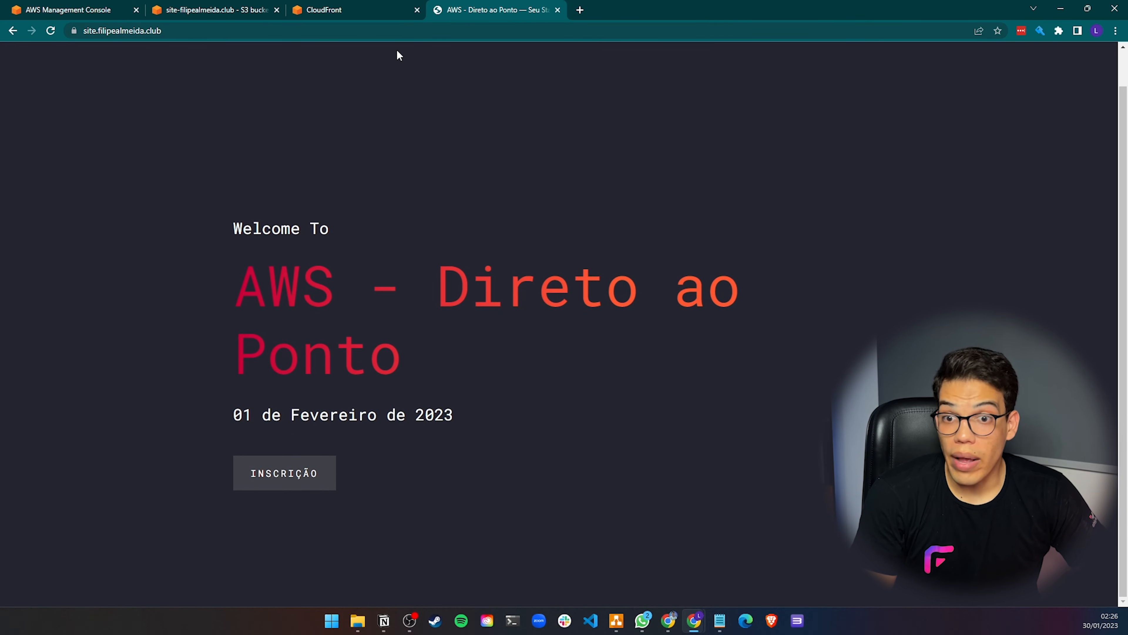
{"action": "left_click", "coordinate": [616, 620]}
{"action": "left_click", "coordinate": [615, 497]}
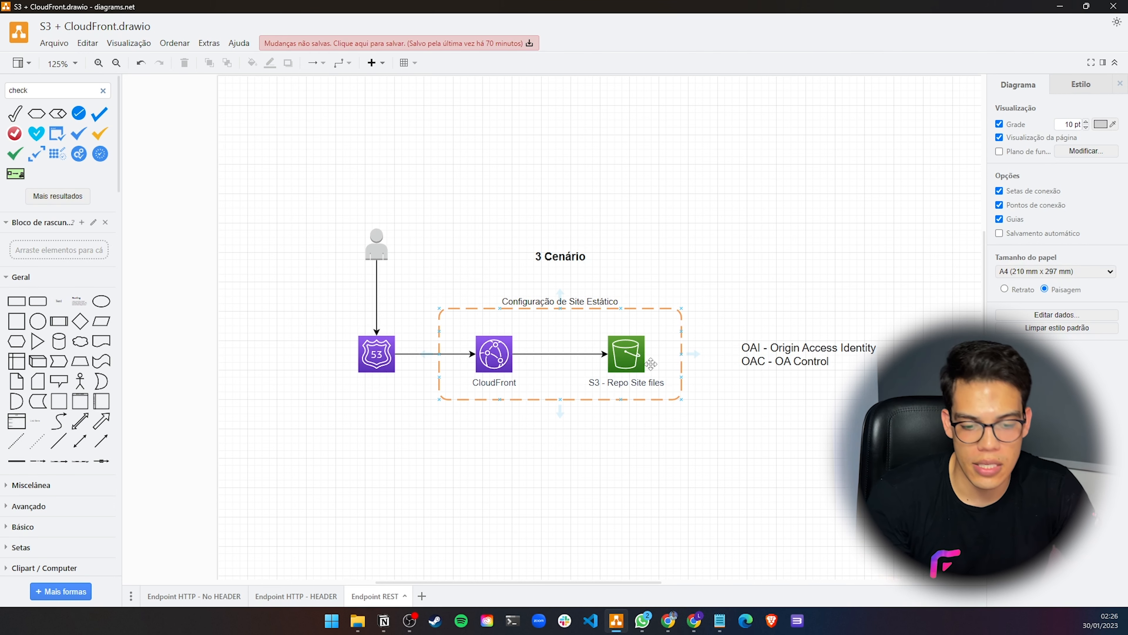
{"action": "left_click", "coordinate": [663, 546]}
{"action": "left_click", "coordinate": [694, 621]}
{"action": "left_click", "coordinate": [780, 577]}
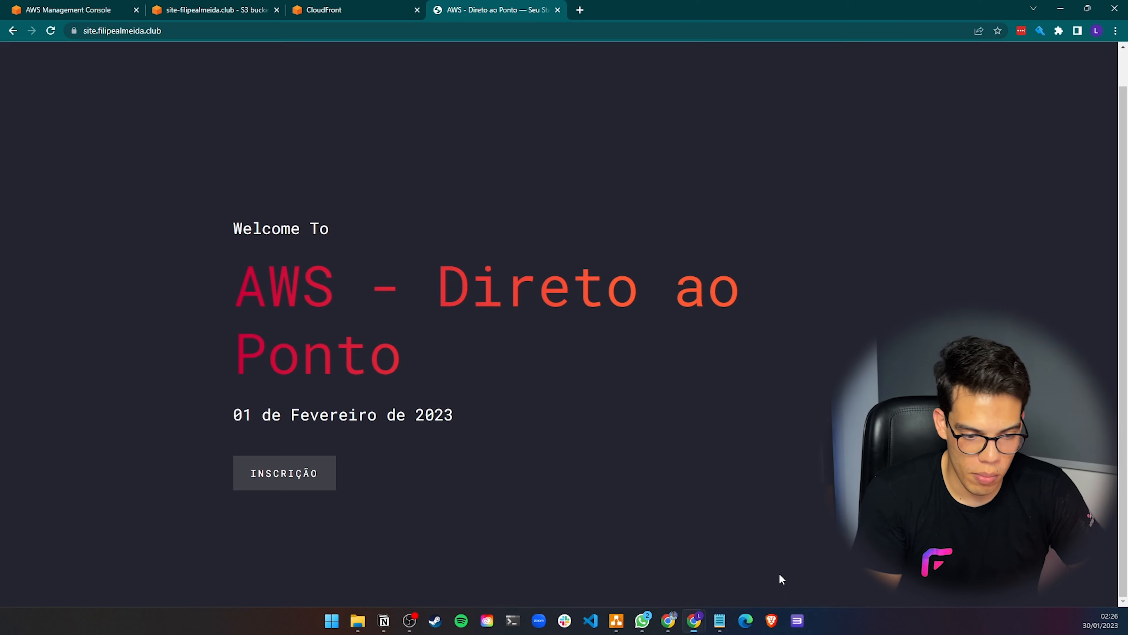
Review the bucket's permissions page and the CloudFront distributions list
{"action": "left_click", "coordinate": [243, 11]}
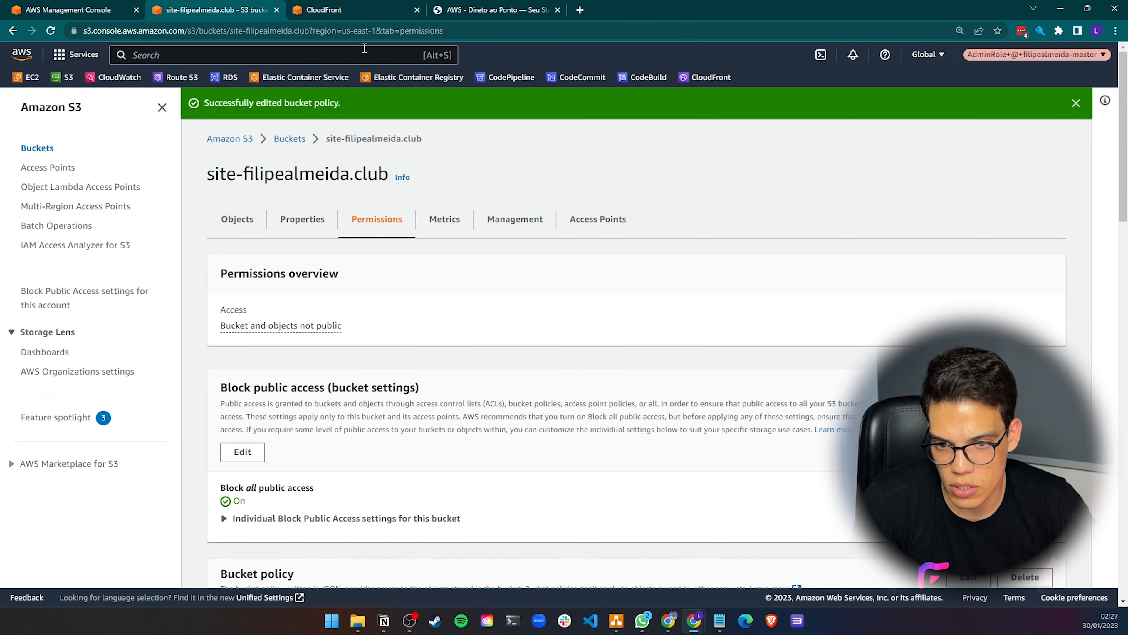
{"action": "left_click", "coordinate": [351, 10]}
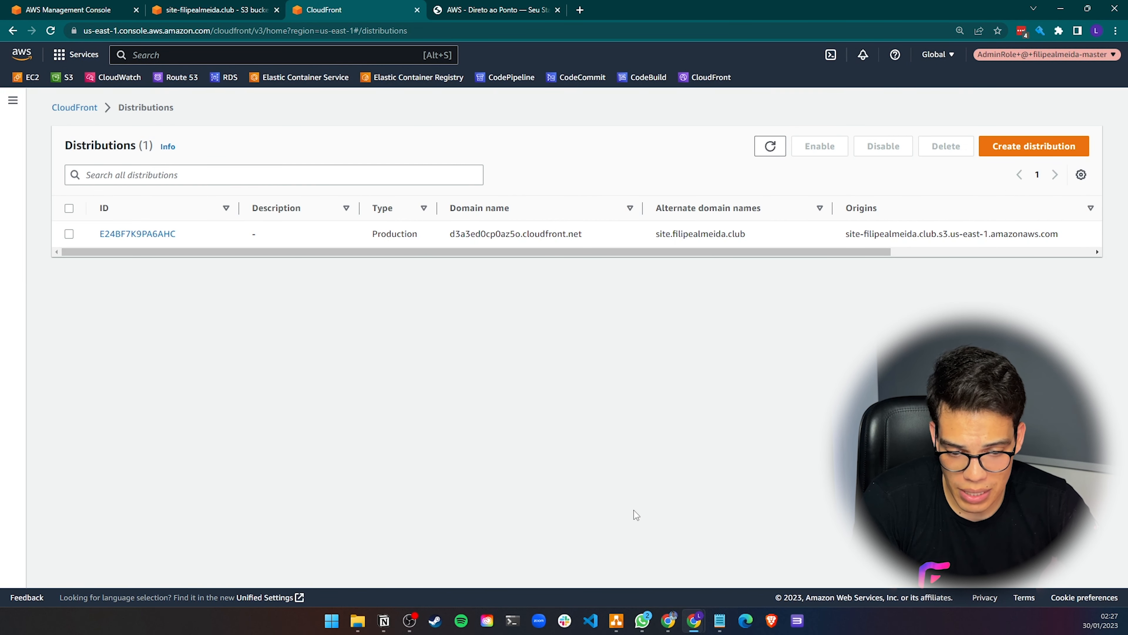
{"action": "left_click", "coordinate": [207, 11]}
{"action": "left_click", "coordinate": [86, 13]}
{"action": "left_click", "coordinate": [221, 16]}
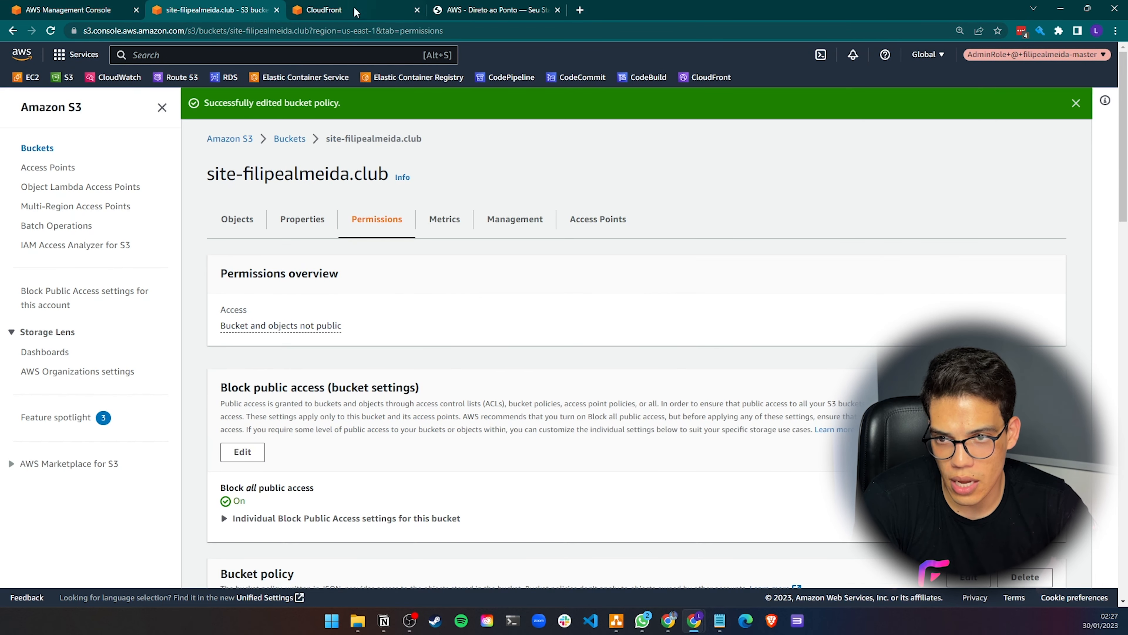
{"action": "left_click", "coordinate": [358, 12]}
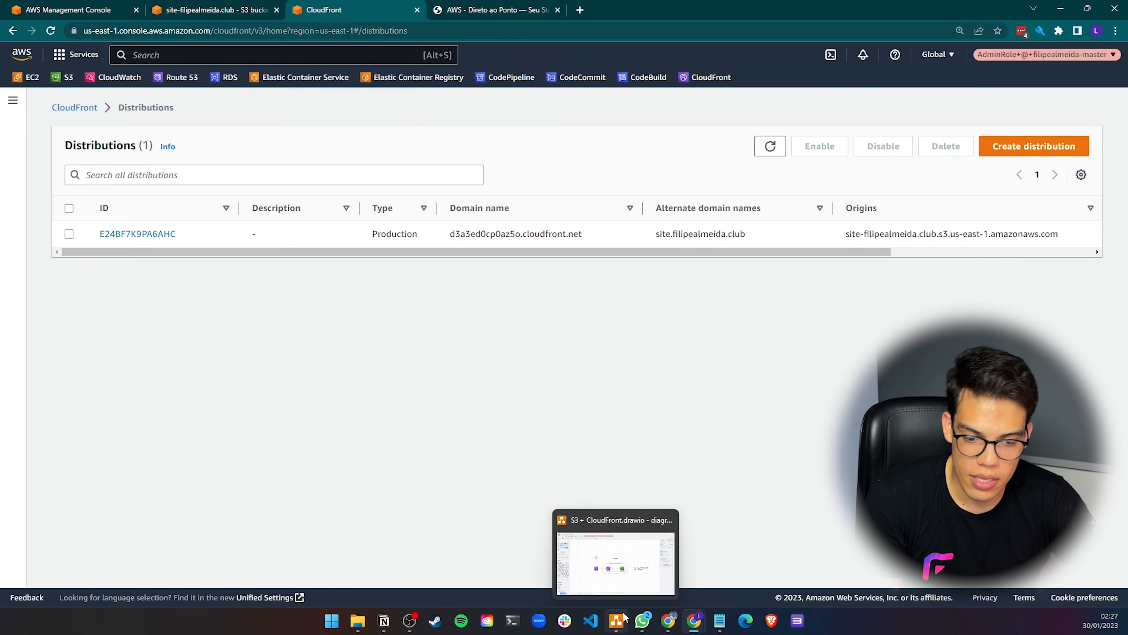
Review the scenario pages of the S3 + CloudFront architecture diagram
{"action": "left_click", "coordinate": [617, 620]}
{"action": "left_click", "coordinate": [625, 397]}
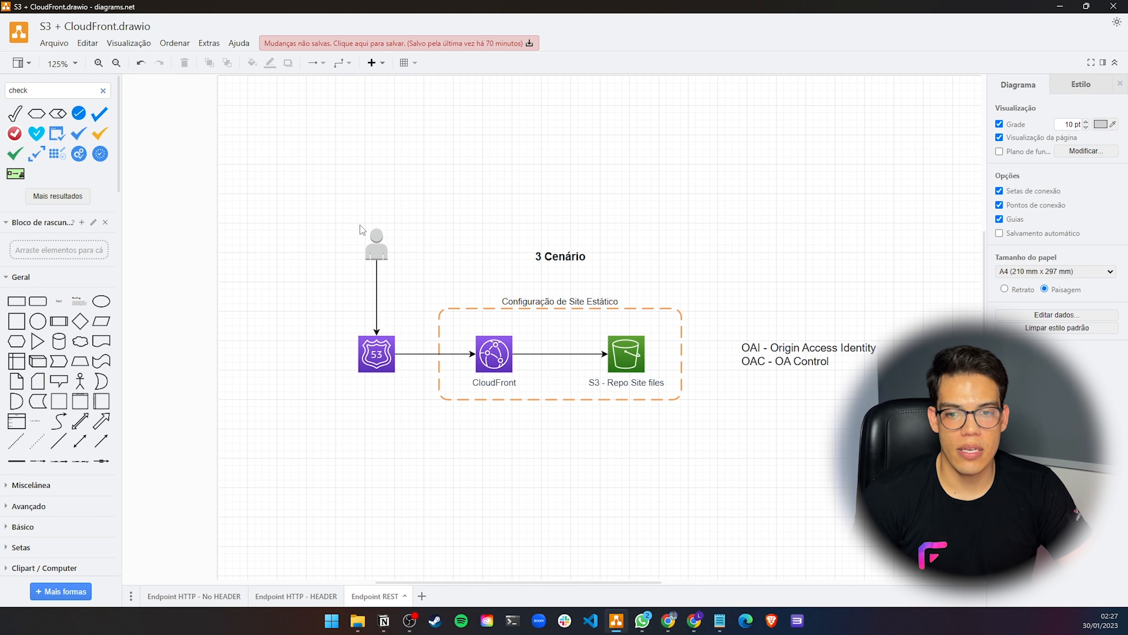
{"action": "left_click_drag", "start_coordinate": [335, 206], "coordinate": [925, 458]}
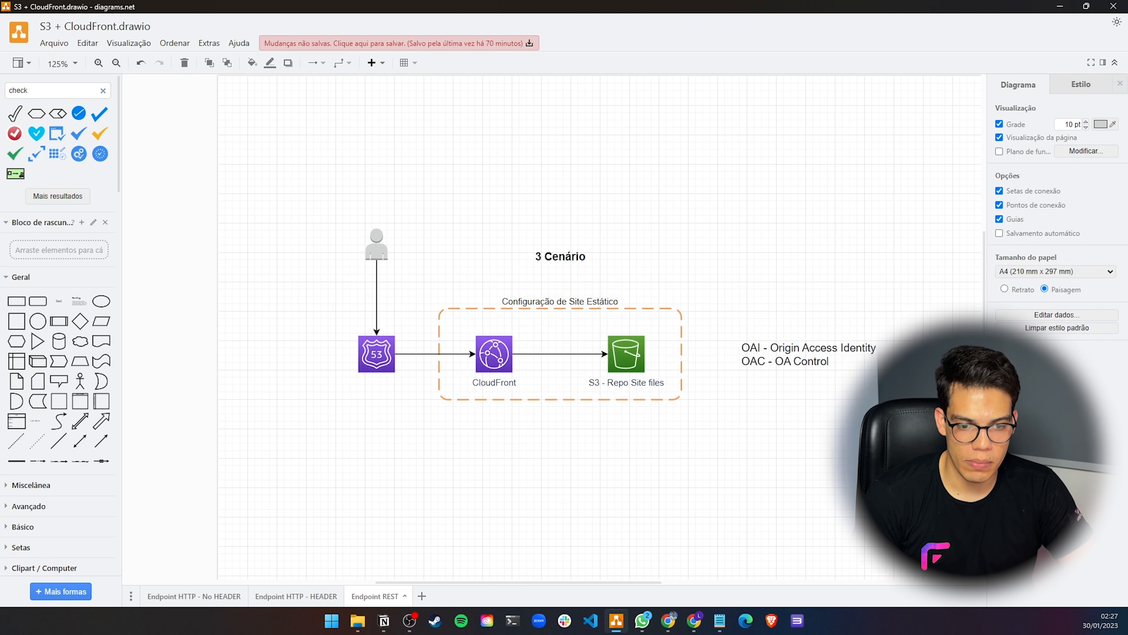
{"action": "left_click", "coordinate": [305, 595]}
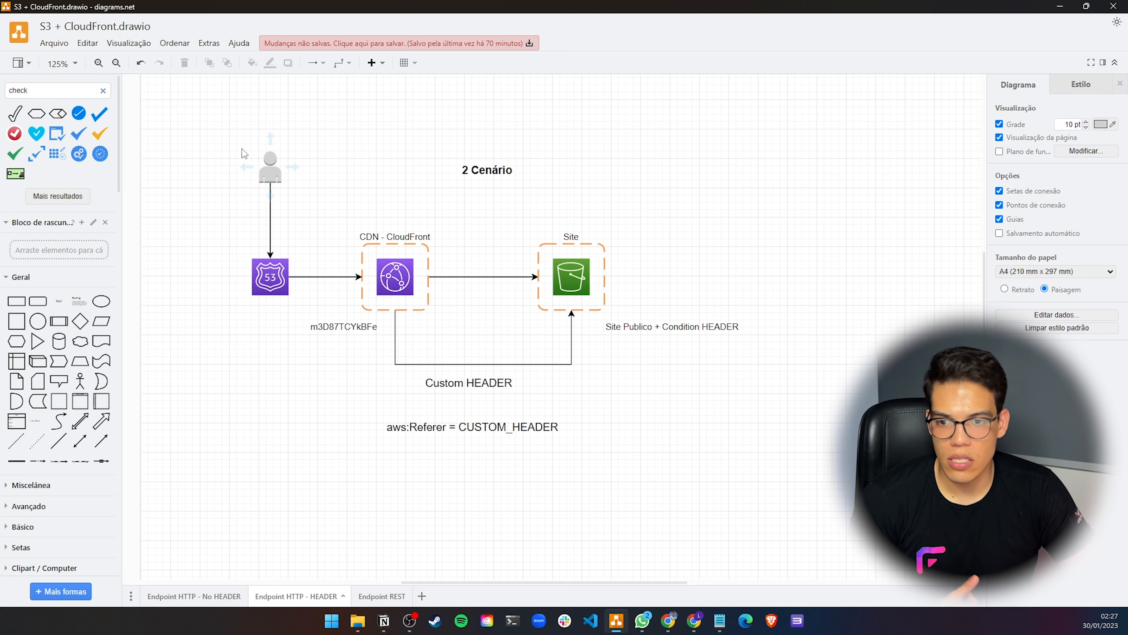
{"action": "left_click_drag", "start_coordinate": [216, 132], "coordinate": [811, 525]}
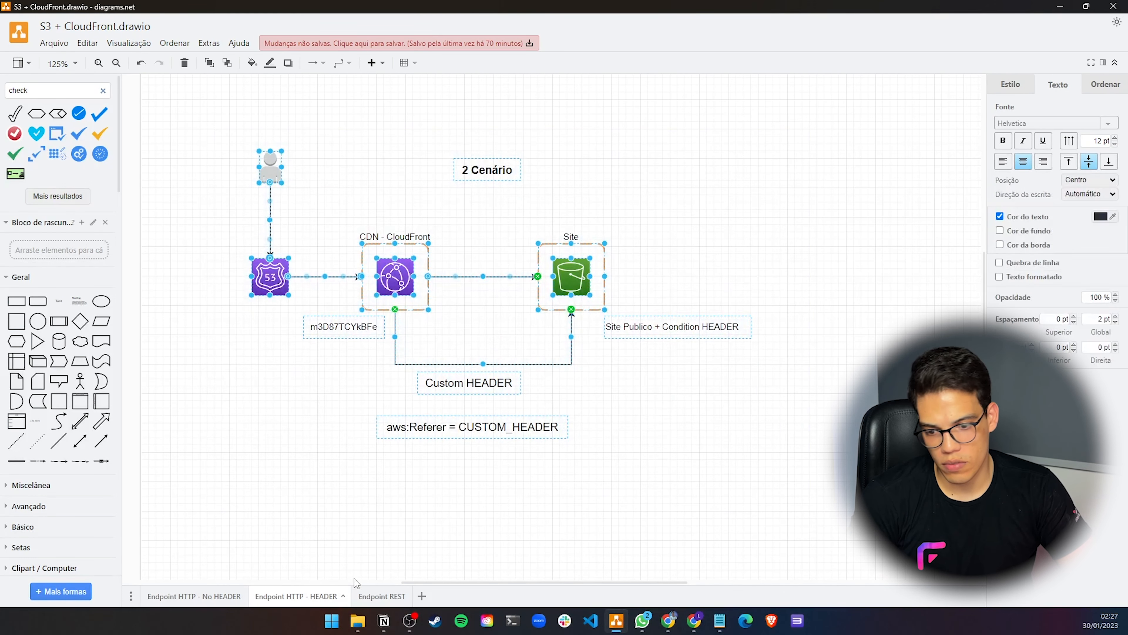
{"action": "left_click", "coordinate": [183, 595]}
{"action": "left_click", "coordinate": [306, 597]}
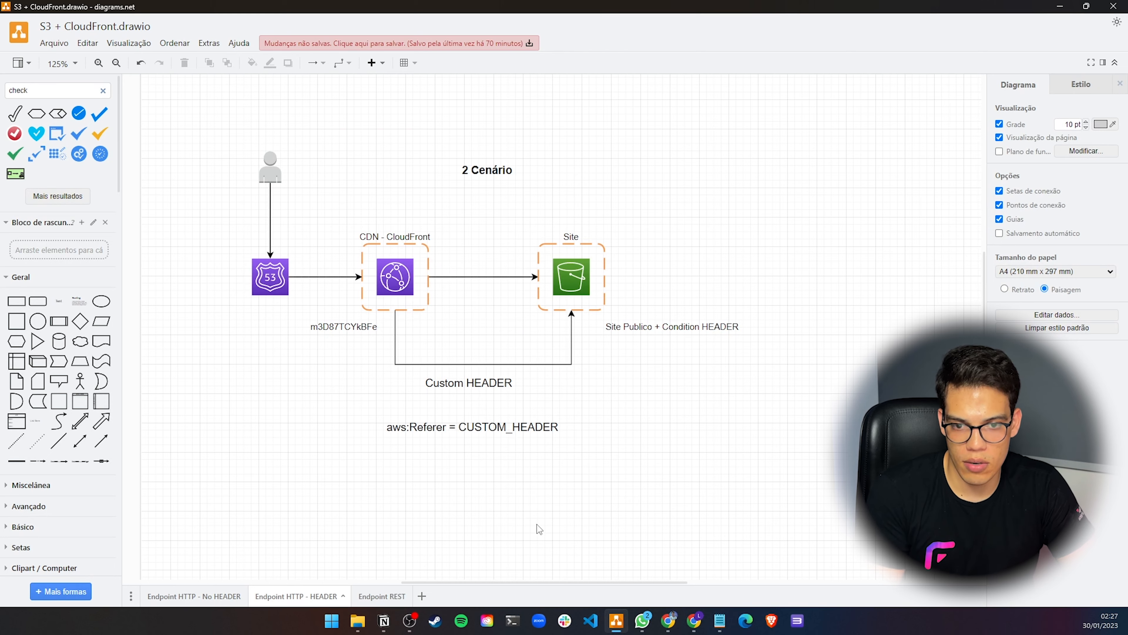
{"action": "left_click", "coordinate": [381, 596]}
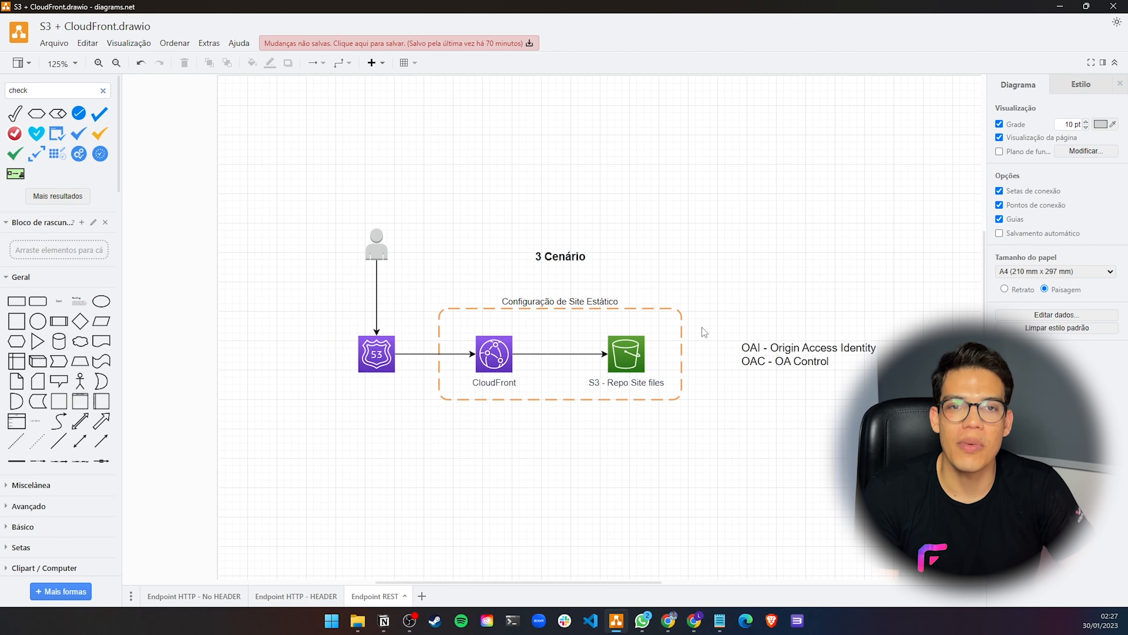